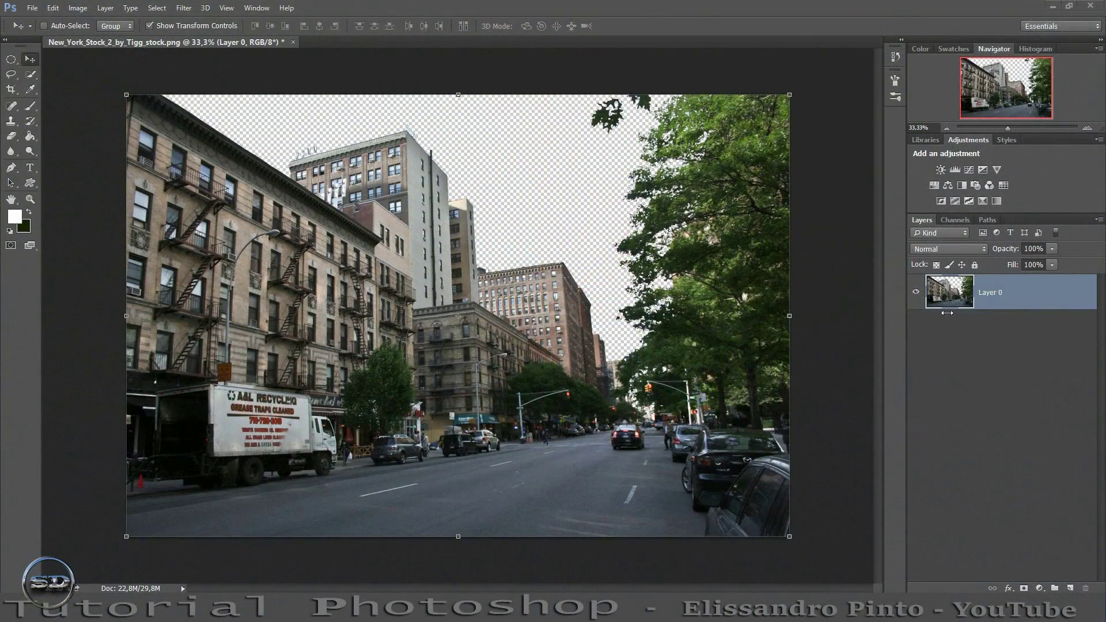
Duplicate the street photo layer and enlarge the grass texture over the left-side buildings.
left_click_drag(1036, 295, 1070, 587)
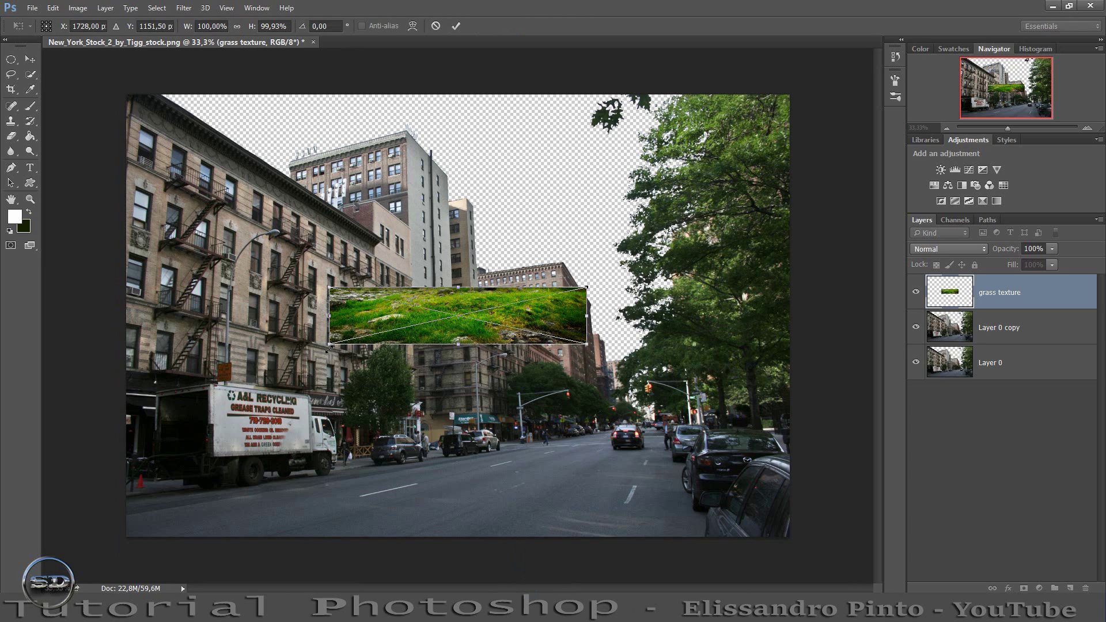
left_click_drag(329, 345, 101, 467)
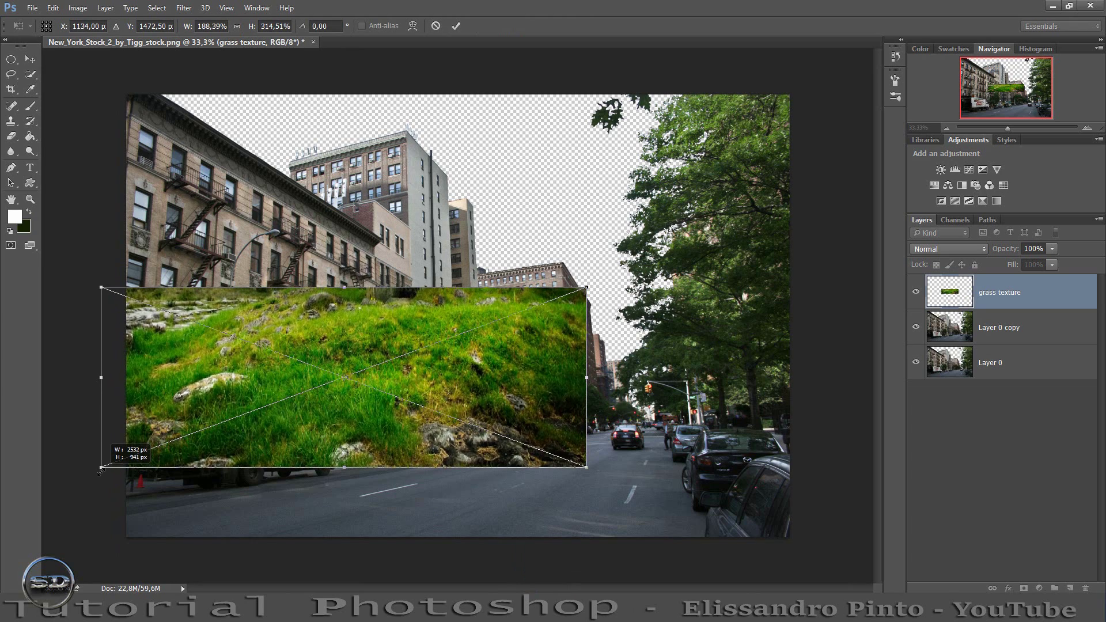
left_click_drag(101, 287, 71, 160)
Distort the grass texture, pulling its corners into perspective along the left facades.
right_click(429, 333)
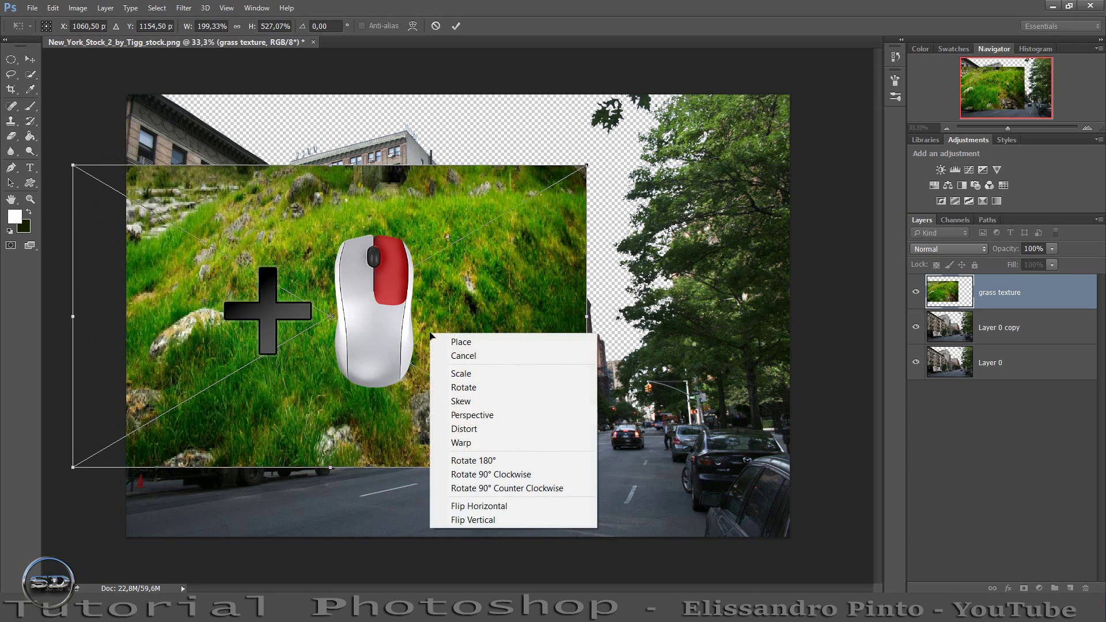
left_click(562, 430)
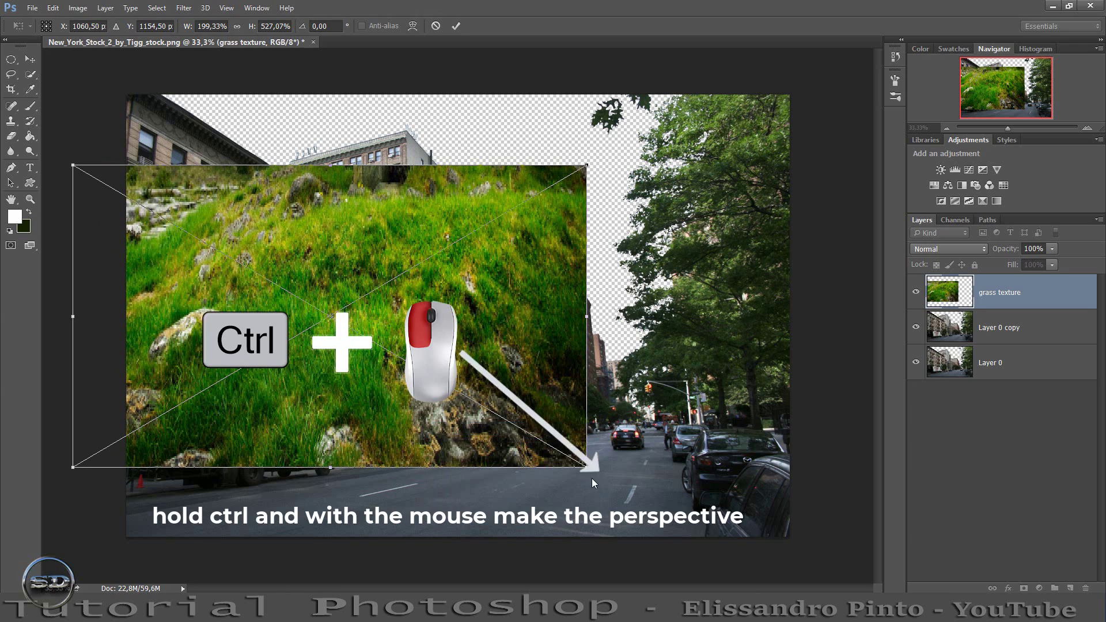
mouse_move(587, 467)
left_mouse_down()
mouse_move(564, 386)
mouse_move(586, 413)
left_mouse_up()
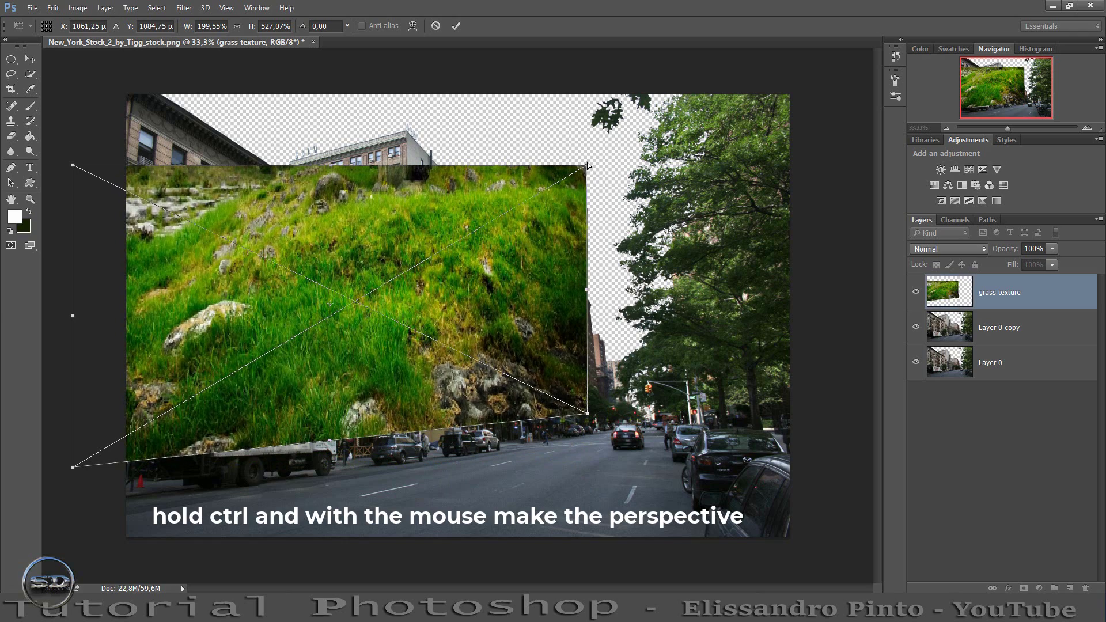
left_click_drag(588, 165, 593, 303)
left_click_drag(73, 167, 154, 3)
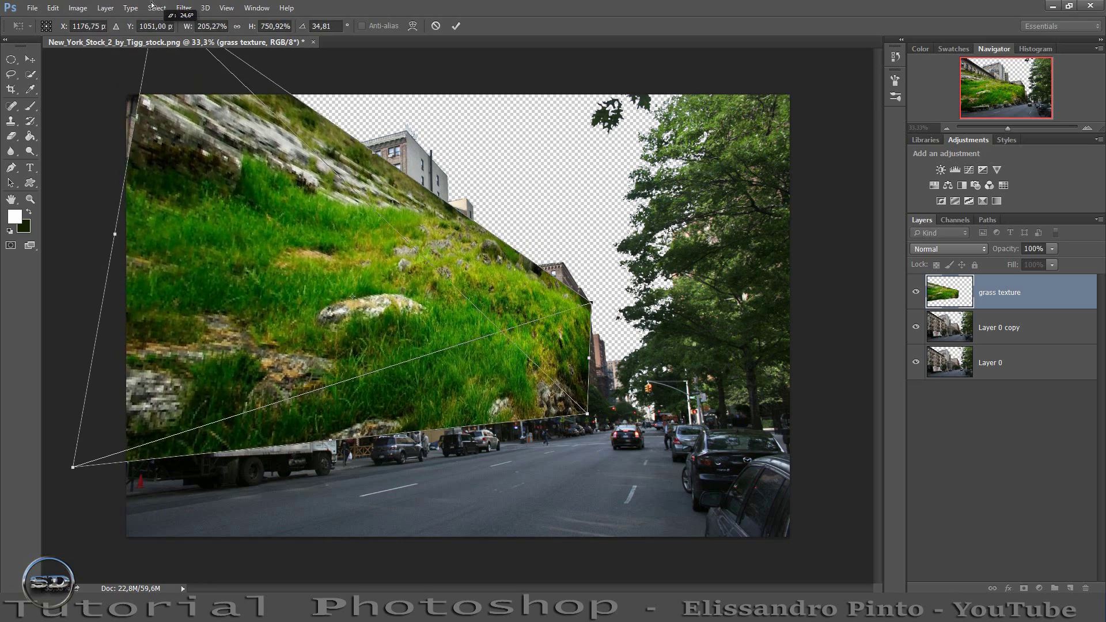
left_click_drag(154, 4, 127, 3)
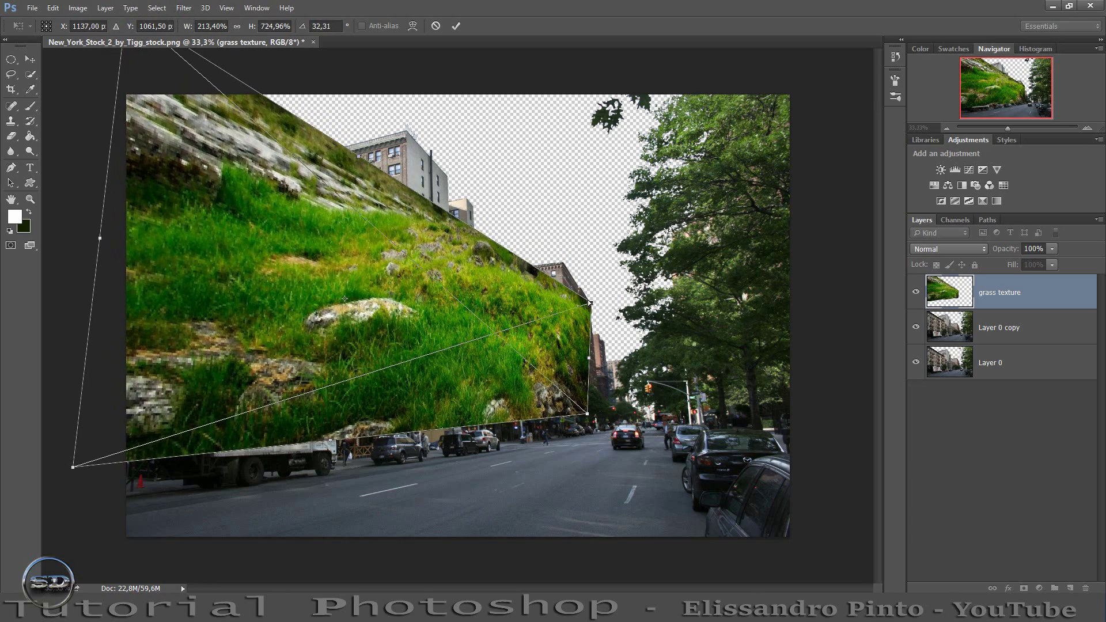
left_click_drag(590, 302, 614, 235)
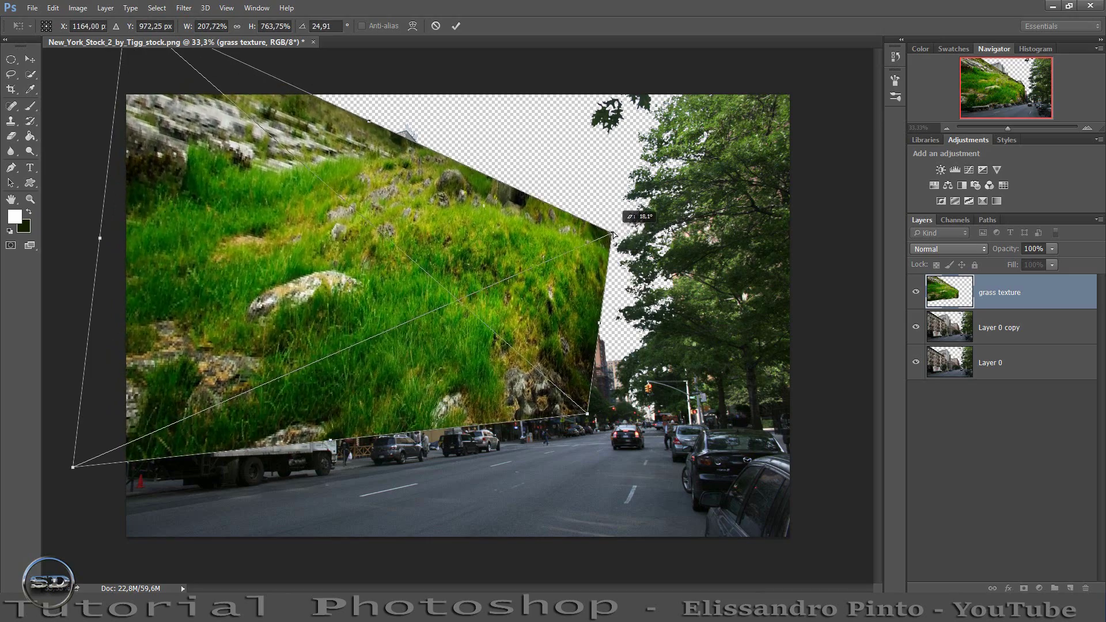
Refine the grass corners, move it up 108 px, and commit the transform.
right_click(614, 234)
key("Escape")
left_click_drag(612, 234, 576, 241)
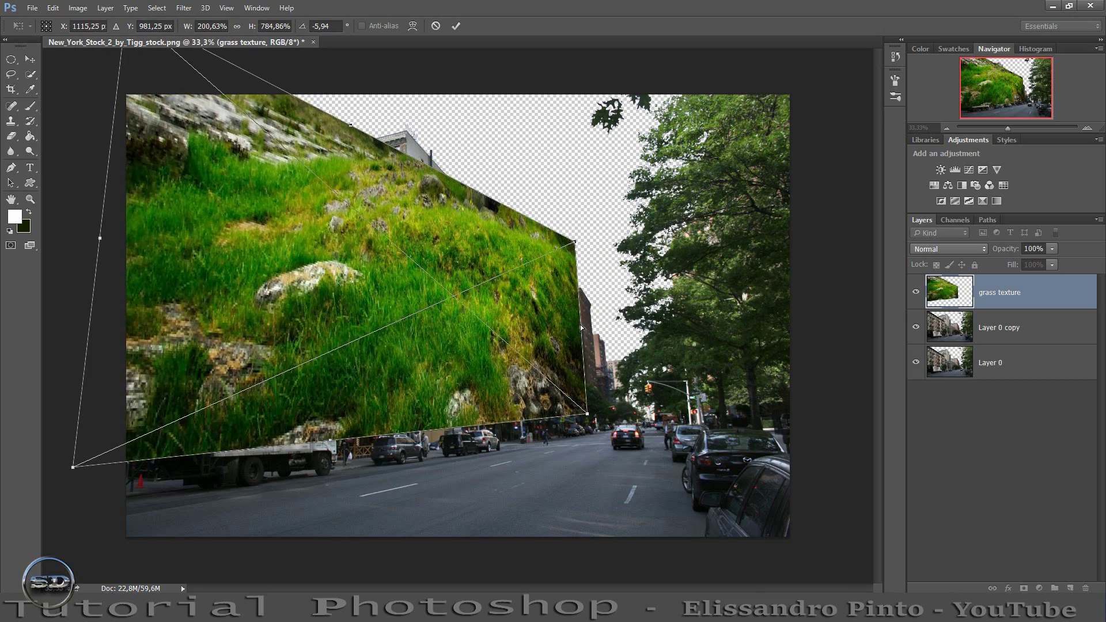
left_click_drag(582, 327, 618, 345)
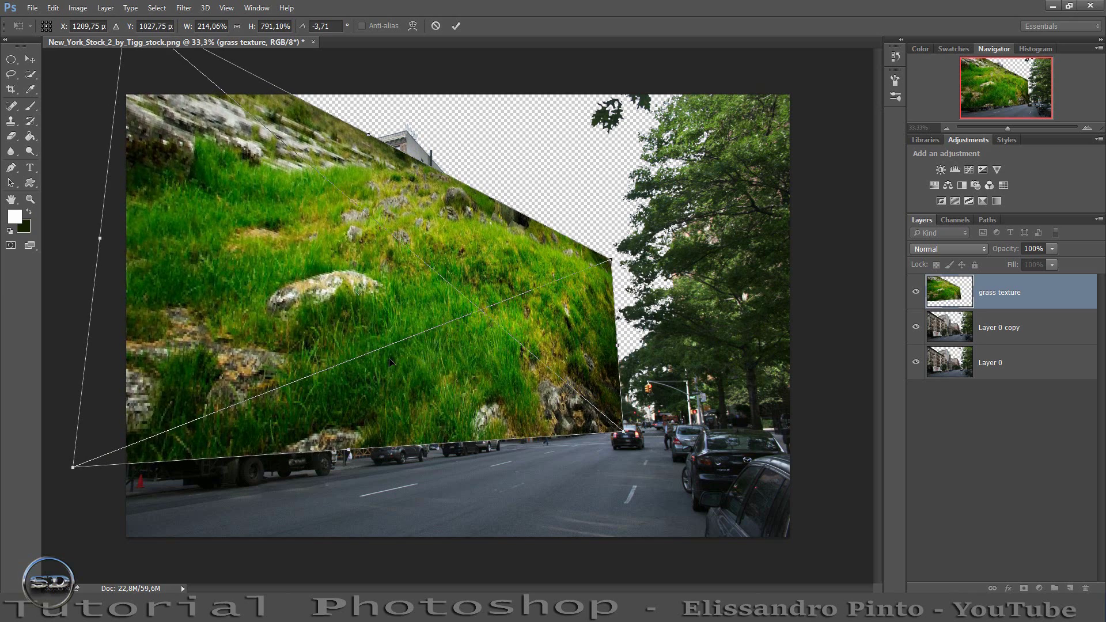
left_click_drag(388, 358, 388, 337)
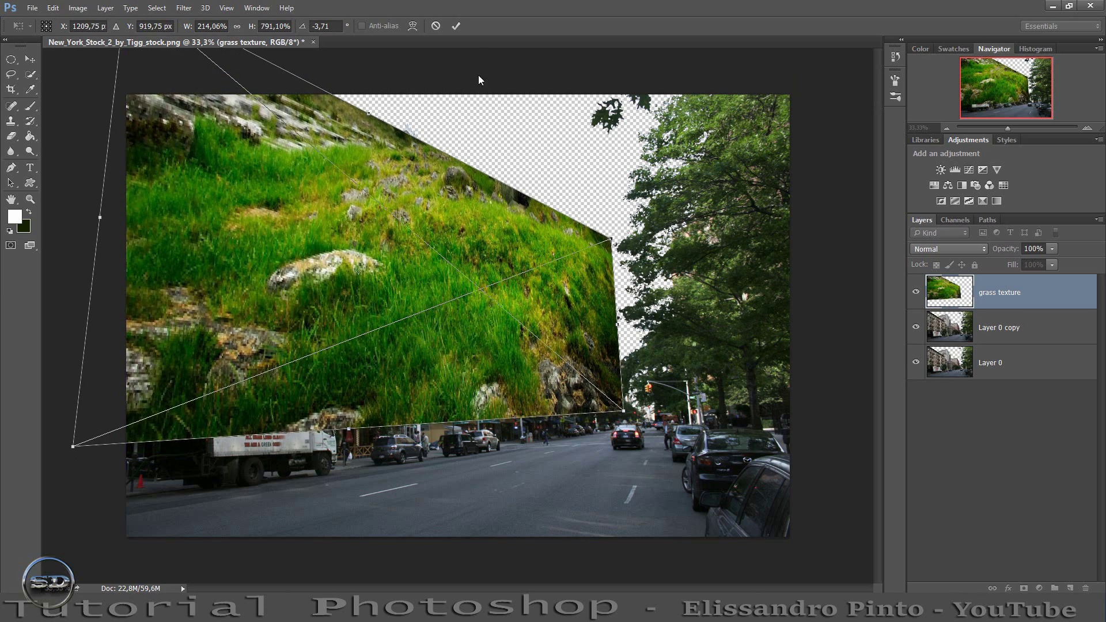
left_click(456, 26)
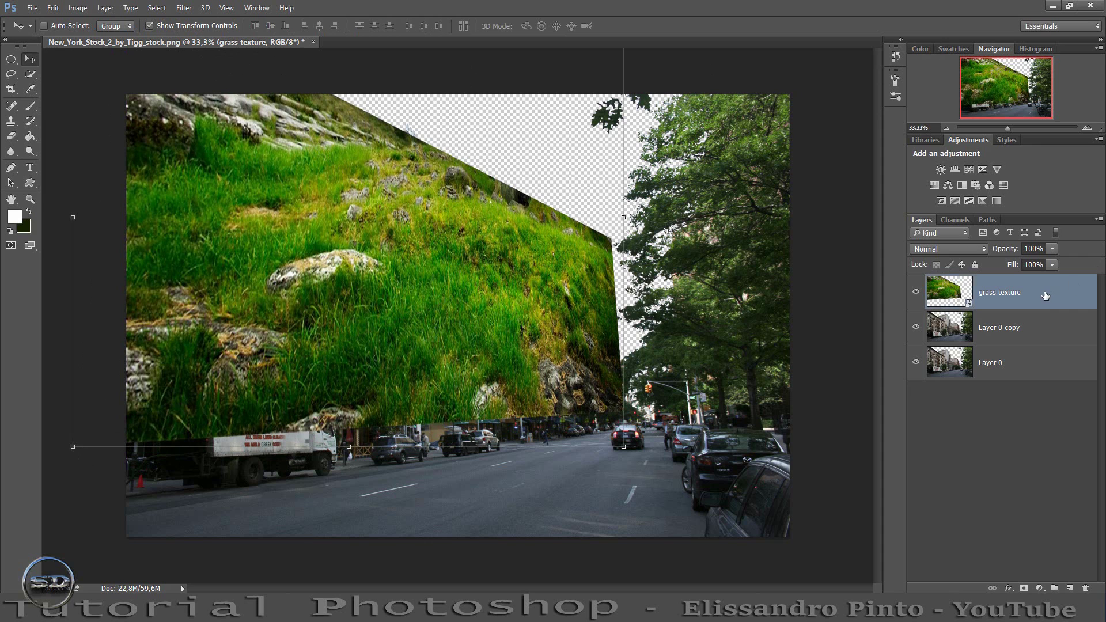
Clip the grass texture to the street copy and set its blend mode to Overlay.
right_click(1044, 295)
left_click(790, 309)
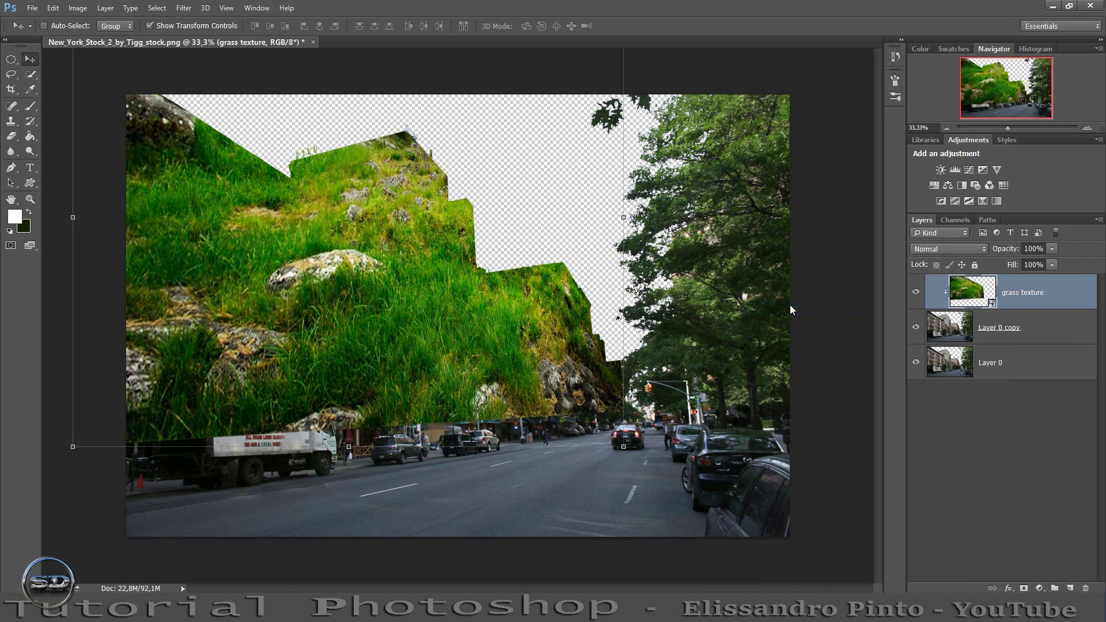
left_click(972, 253)
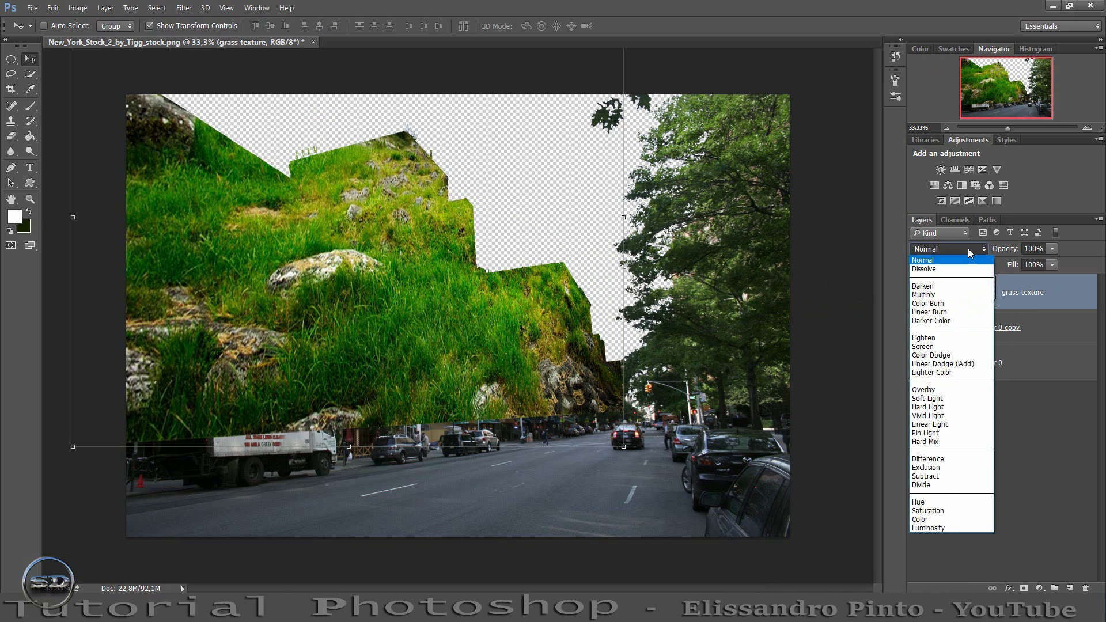
left_click(945, 394)
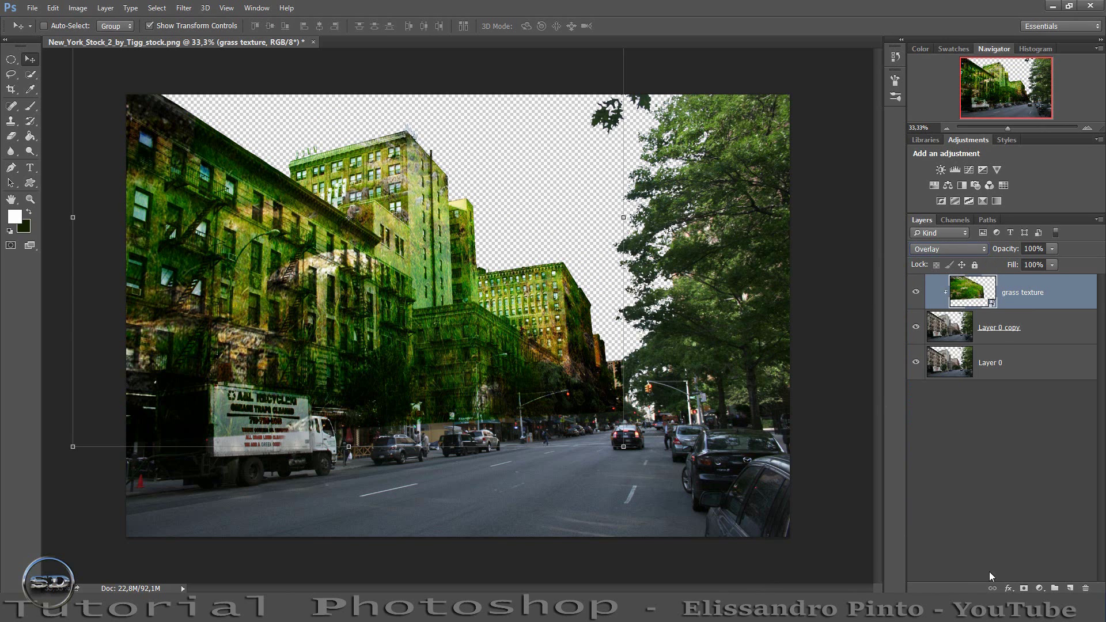
Rasterize the grass texture layer and add a layer mask to it.
left_click(1026, 586)
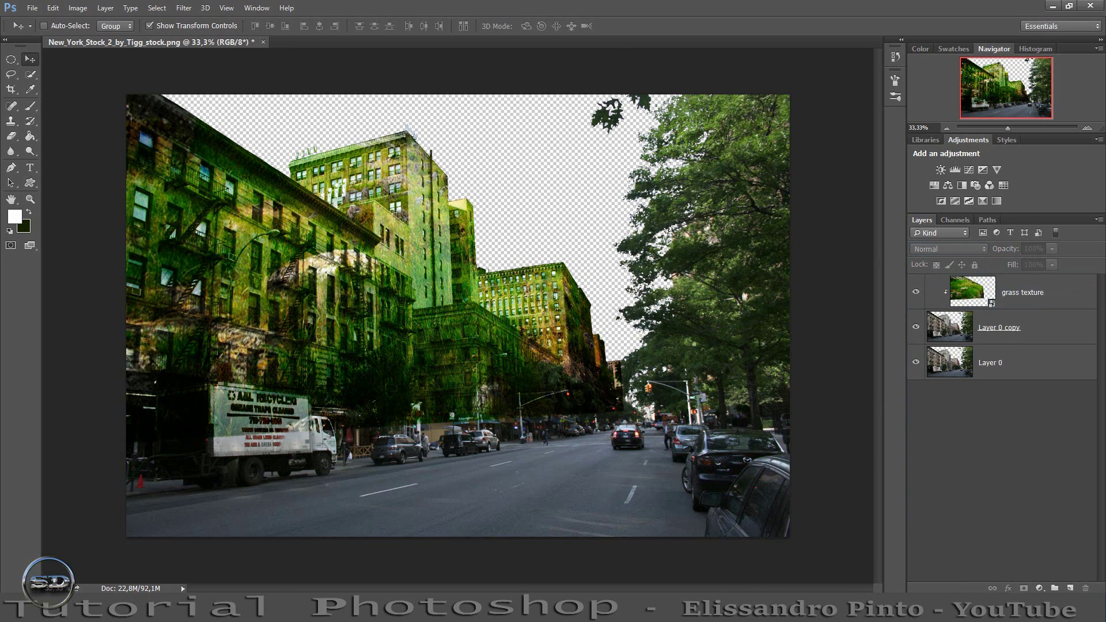
left_click(987, 300)
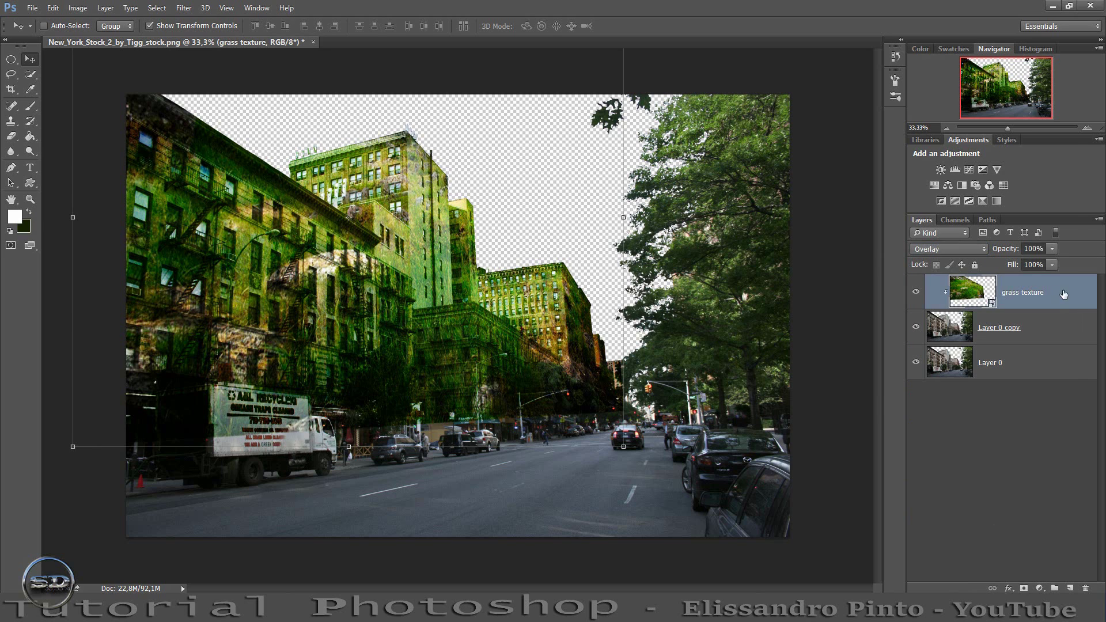
right_click(1072, 295)
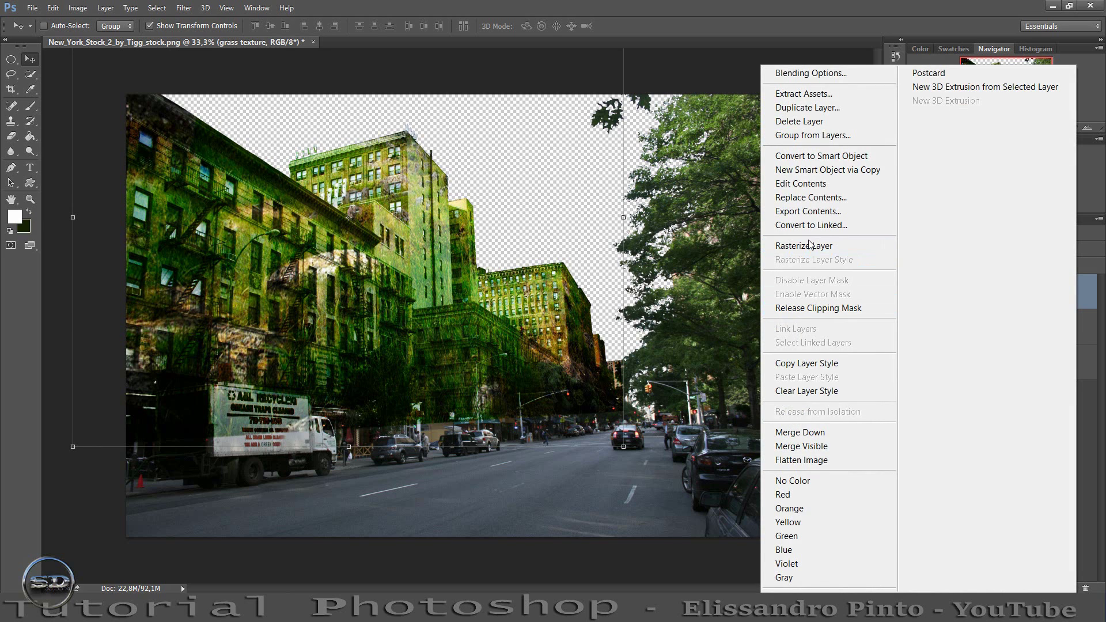
left_click(809, 246)
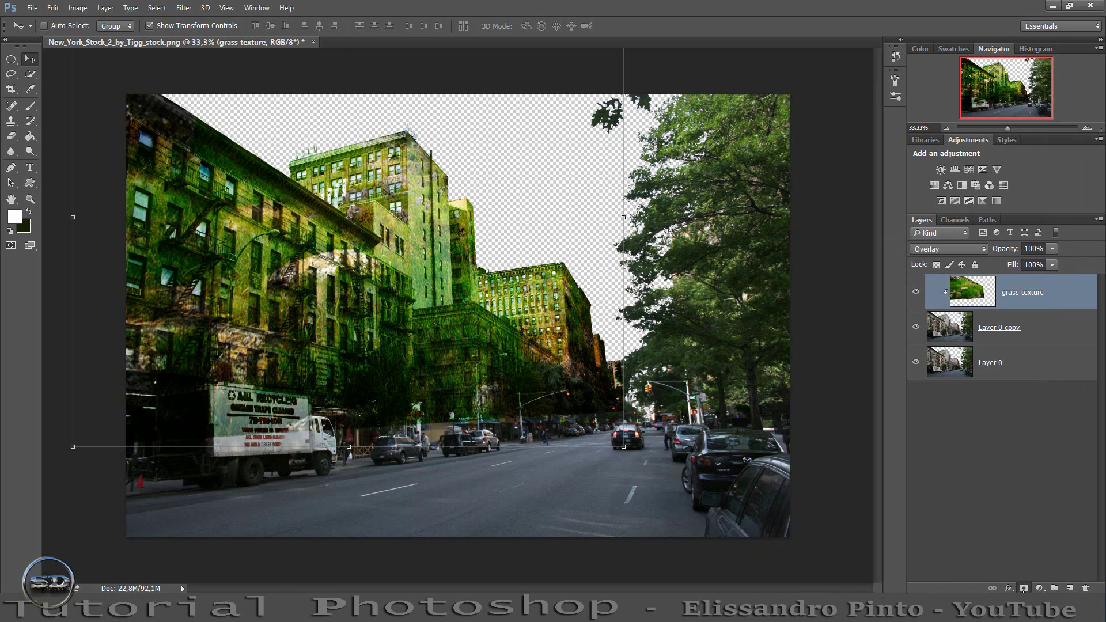
left_click(1024, 588)
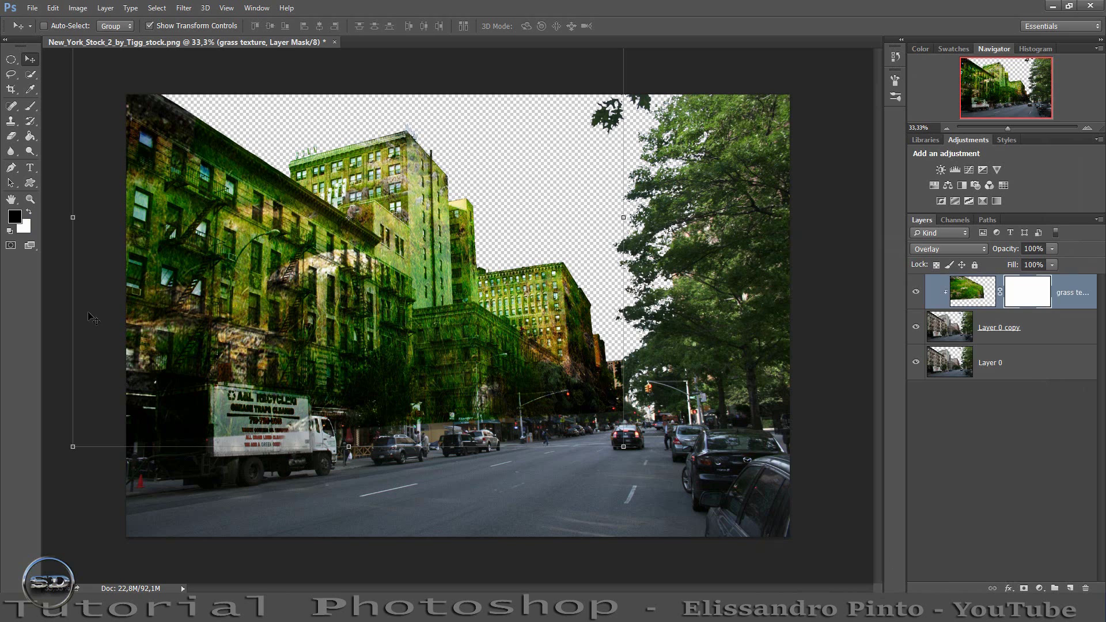
Mask the grass off the road and cars using a 774 px brush.
left_click(31, 106)
mouse_move(277, 387)
left_mouse_down()
mouse_move(271, 433)
mouse_move(296, 469)
left_mouse_up()
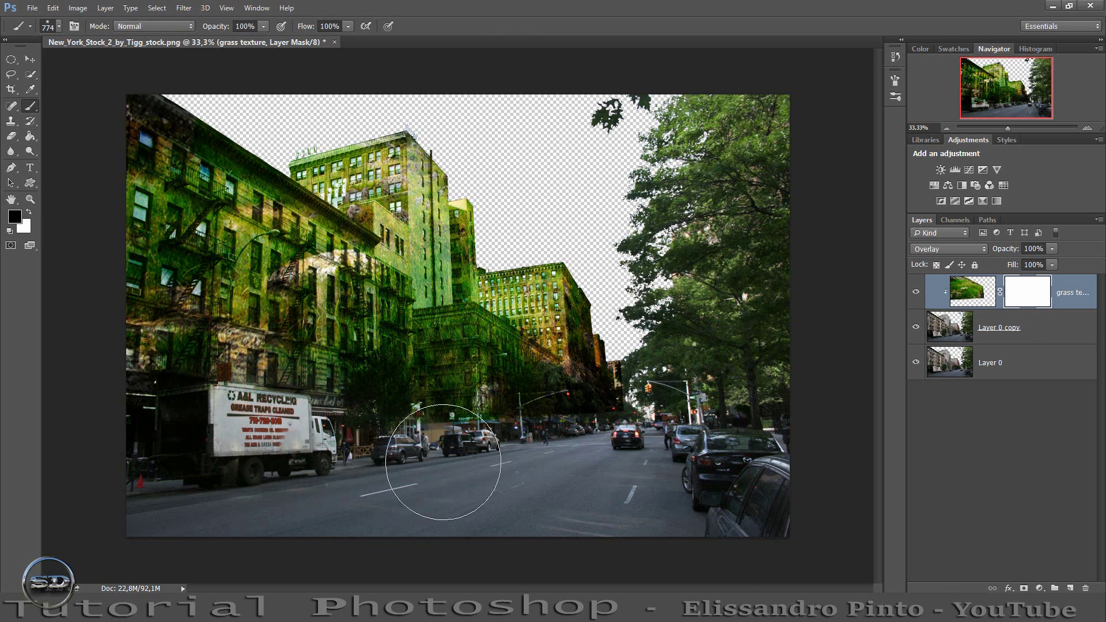
left_click_drag(632, 463, 563, 469)
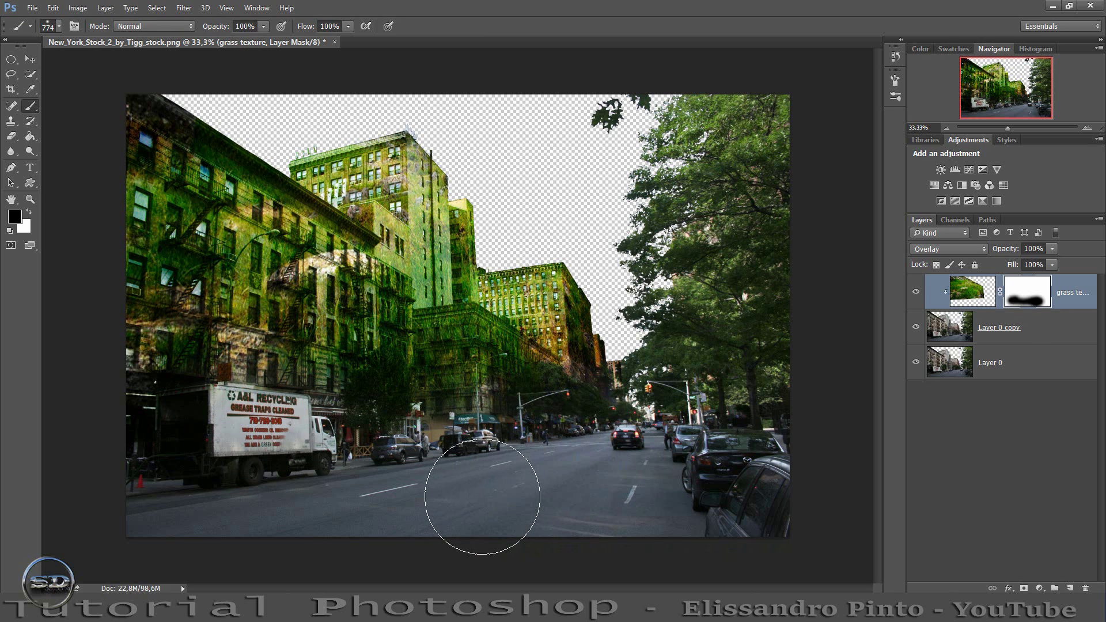
Add a Hue/Saturation adjustment clipped to the grass with Saturation -44.
left_click(934, 185)
left_click(744, 546)
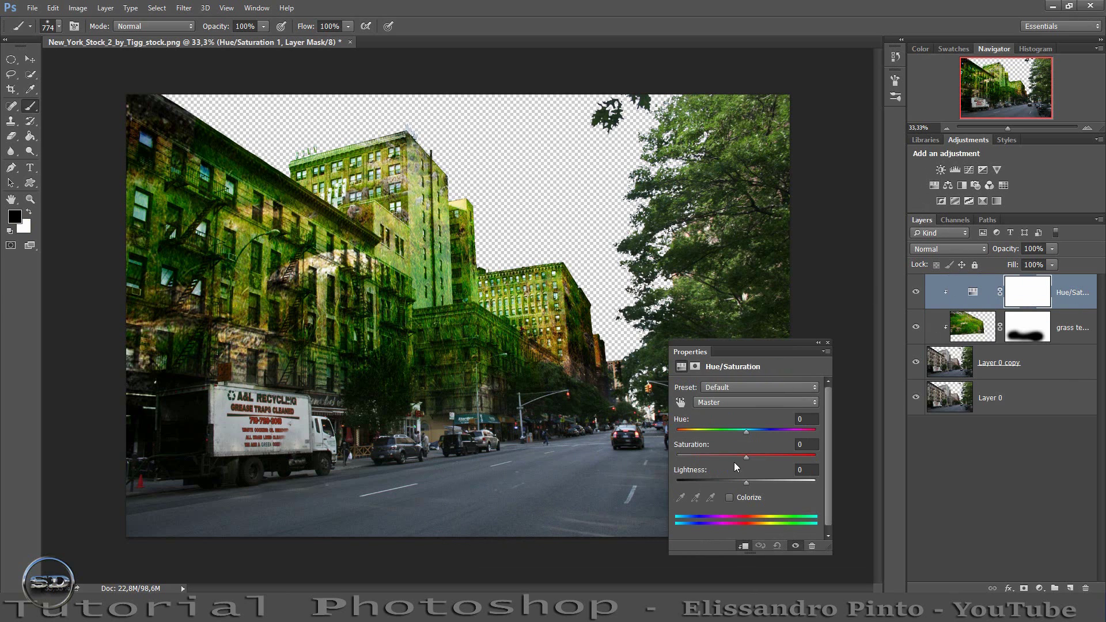
left_click_drag(746, 458, 725, 460)
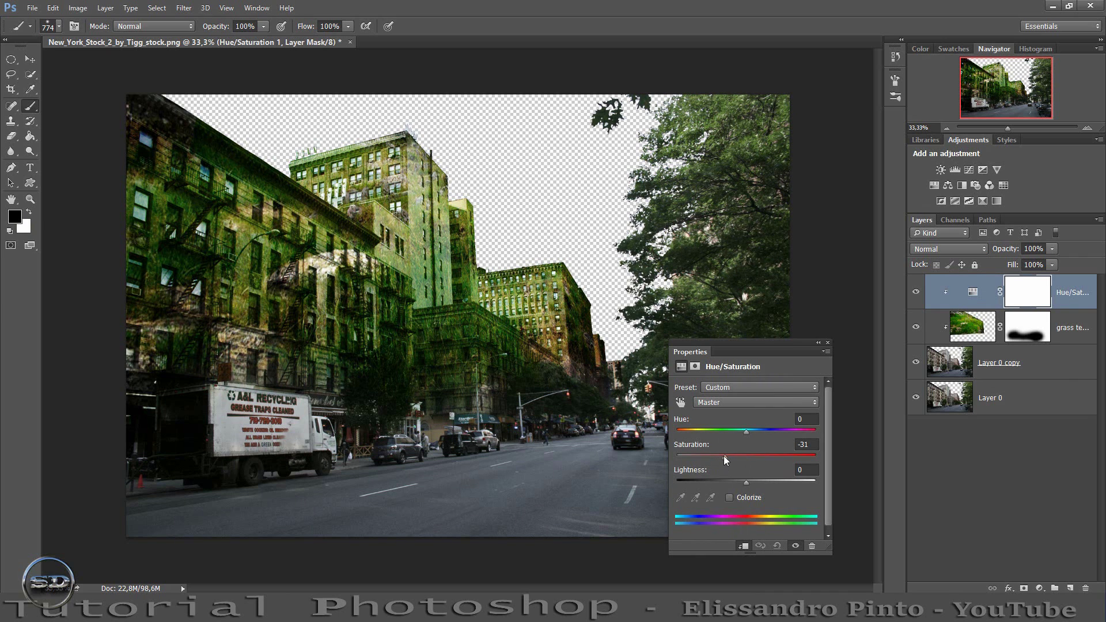
left_click(828, 342)
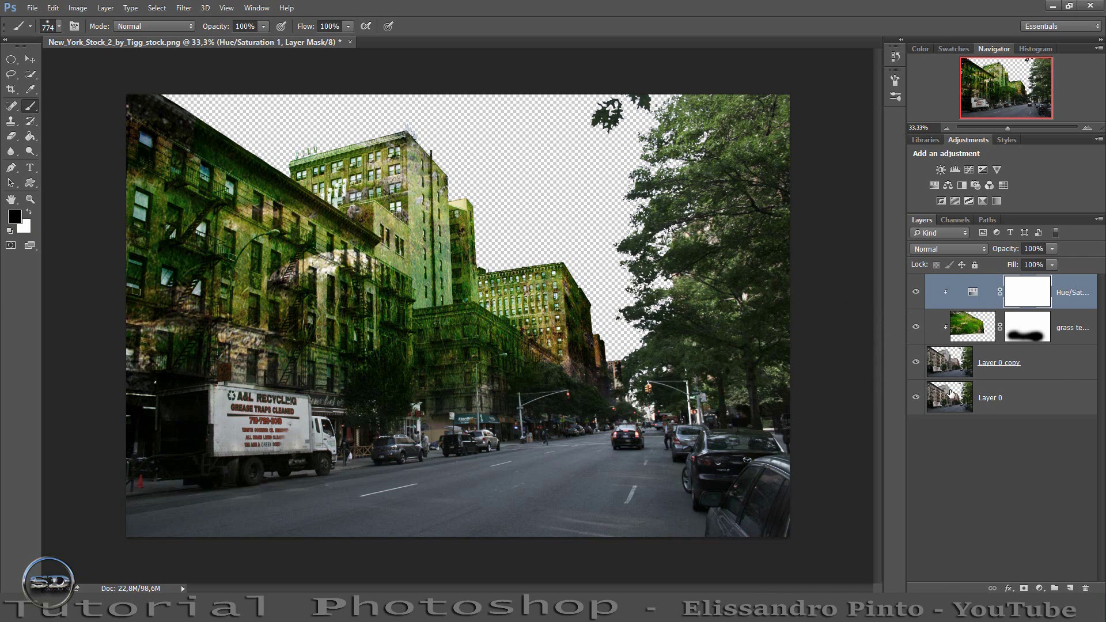
left_click(951, 394)
Scale the cloudy sky proportionally, position it behind the rooftops, and commit the transform.
key("ctrl+t")
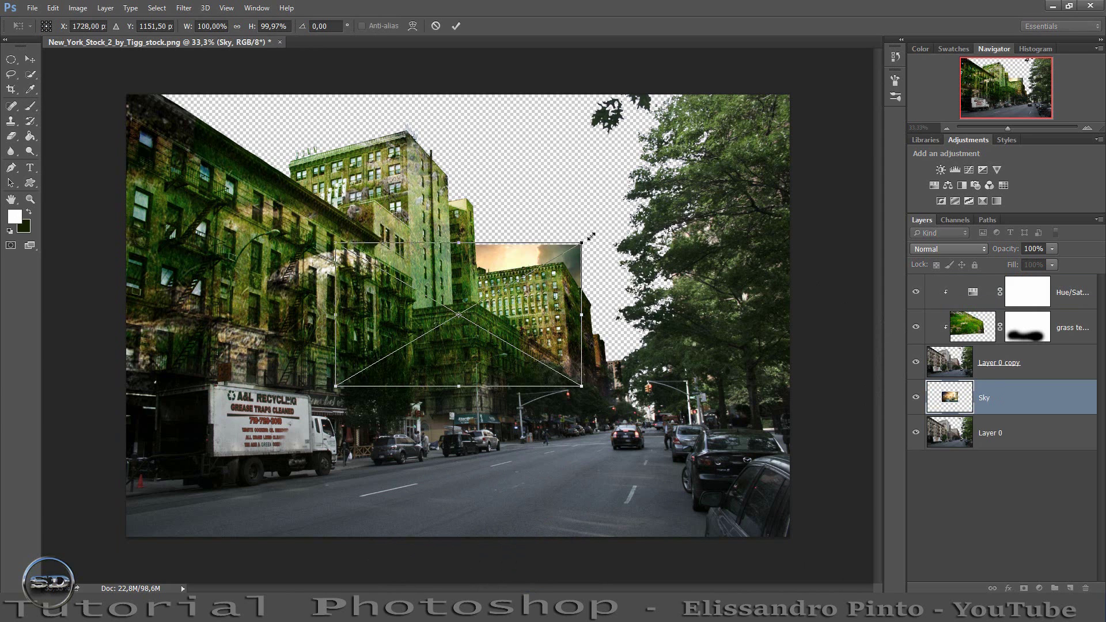
left_click_drag(582, 244, 873, 50)
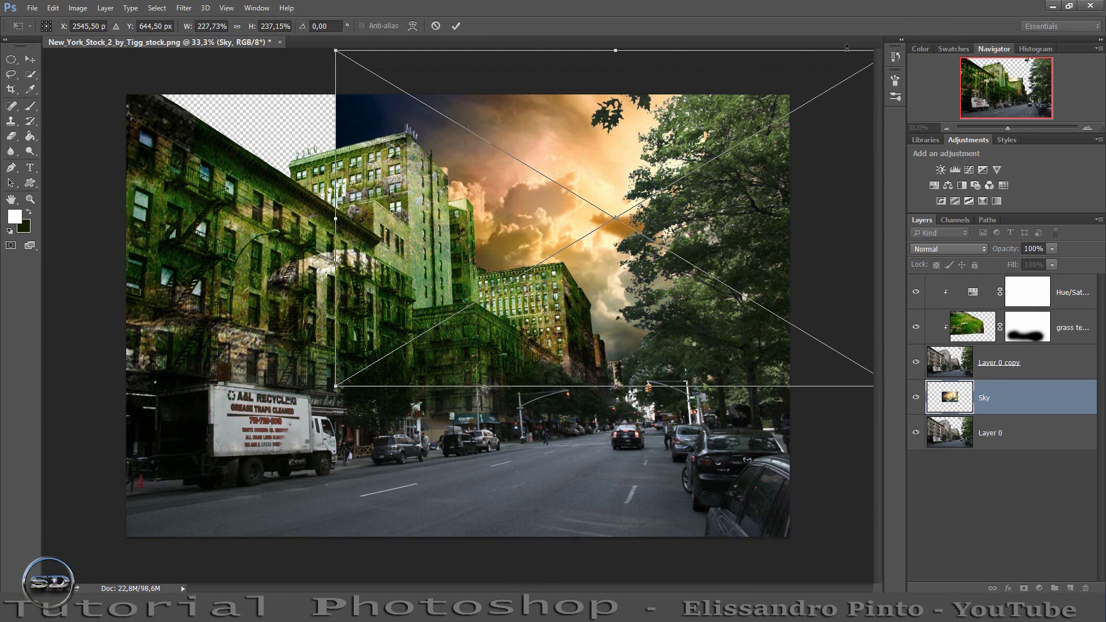
left_click(236, 26)
left_click_drag(383, 176, 206, 184)
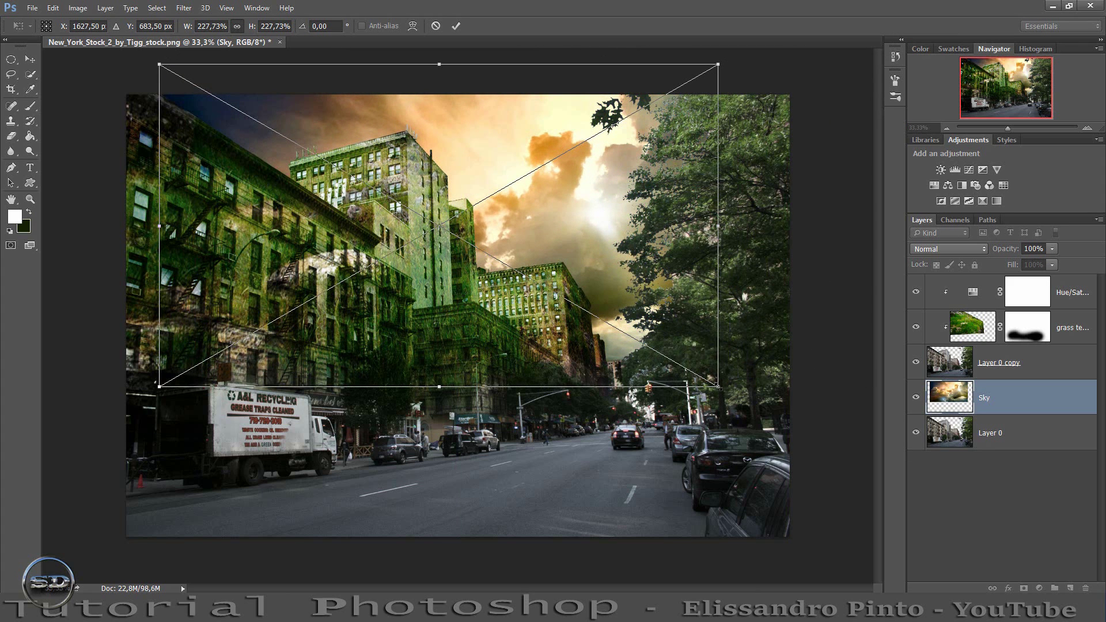
left_click_drag(717, 386, 834, 455)
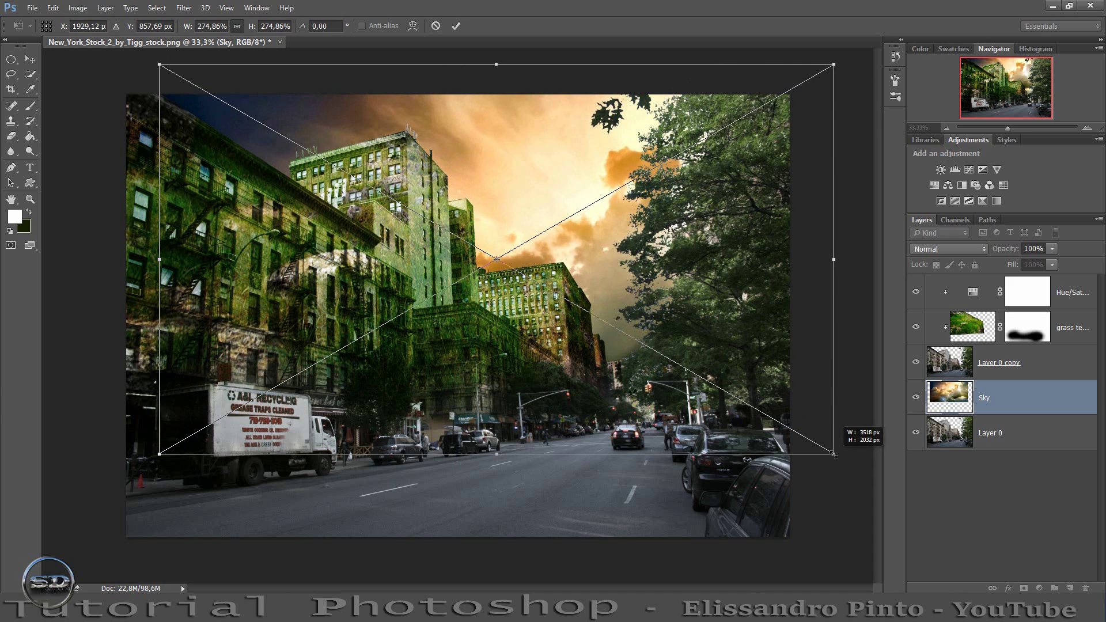
mouse_move(734, 401)
left_mouse_down()
mouse_move(648, 295)
mouse_move(645, 354)
left_mouse_up()
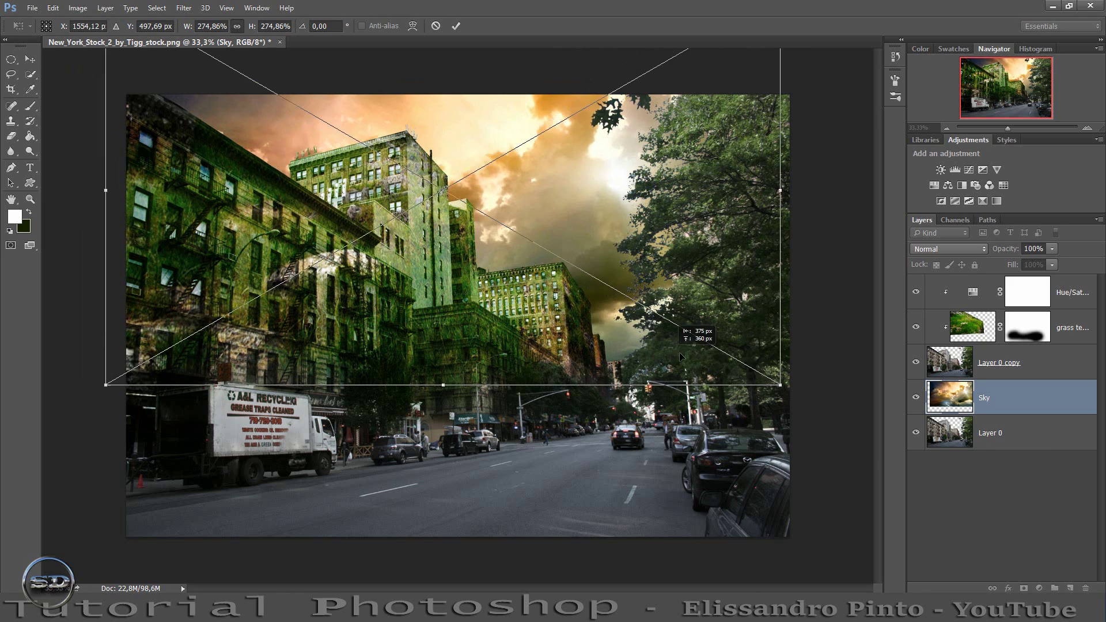
mouse_move(645, 354)
left_mouse_down()
mouse_move(654, 358)
mouse_move(619, 355)
left_mouse_up()
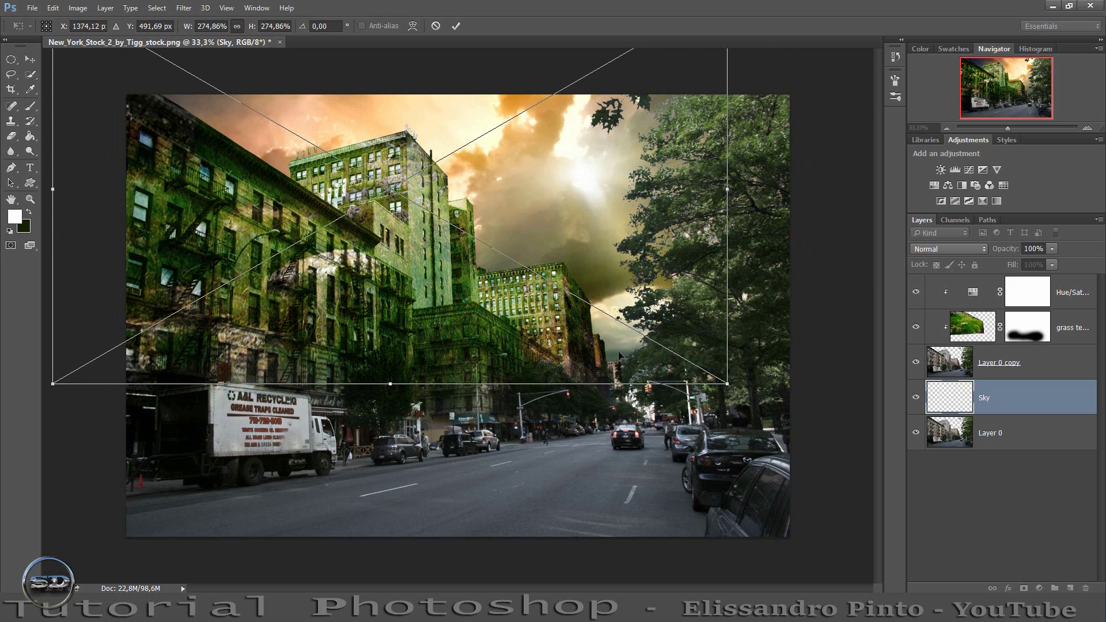
left_click(461, 26)
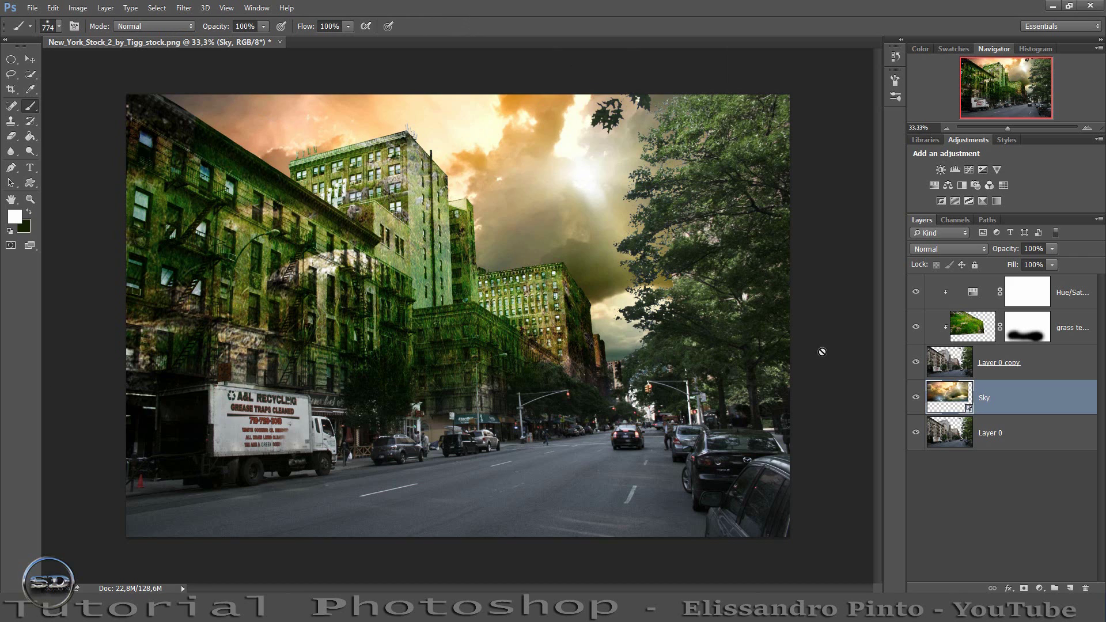
Lower the grass texture layer's fill to about 63%.
left_click(968, 330)
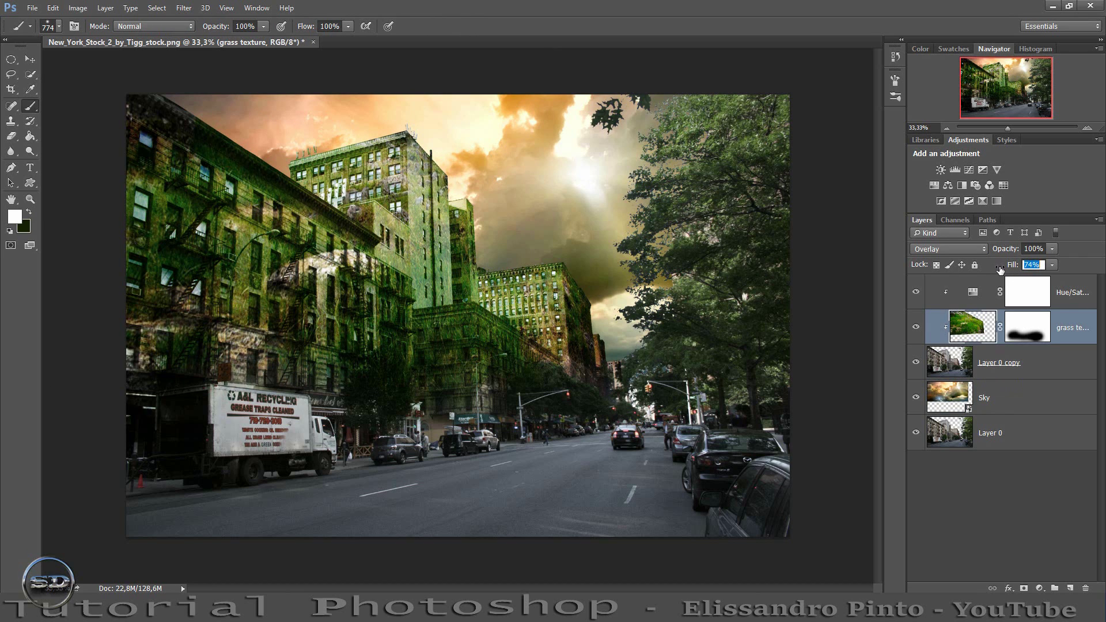
mouse_move(1000, 270)
left_mouse_down()
mouse_move(983, 272)
mouse_move(994, 273)
left_mouse_up()
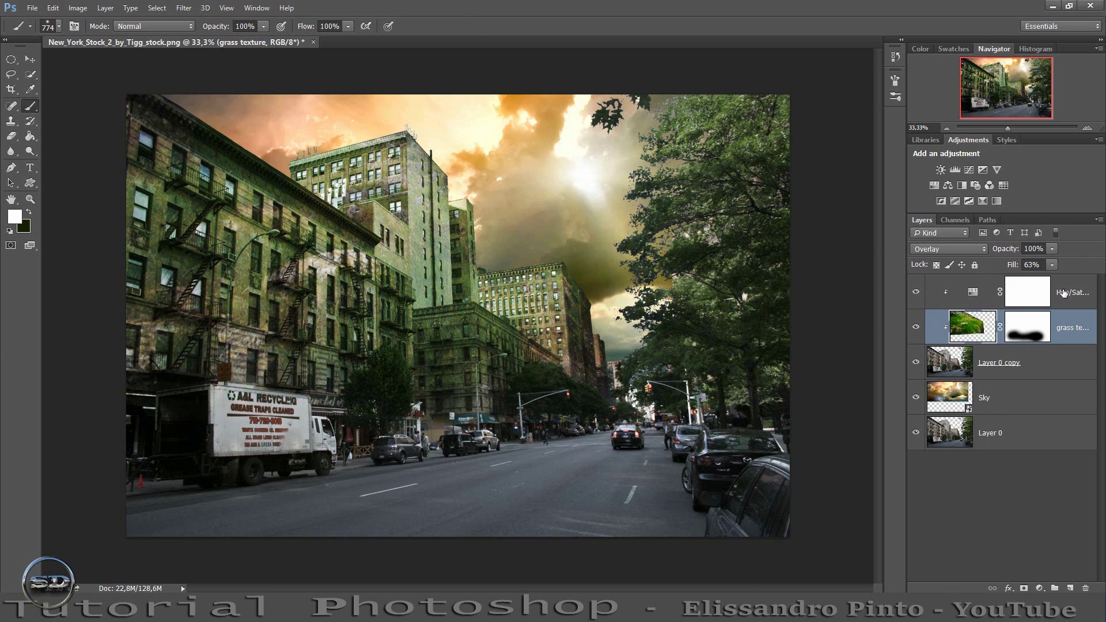
left_click(1085, 294)
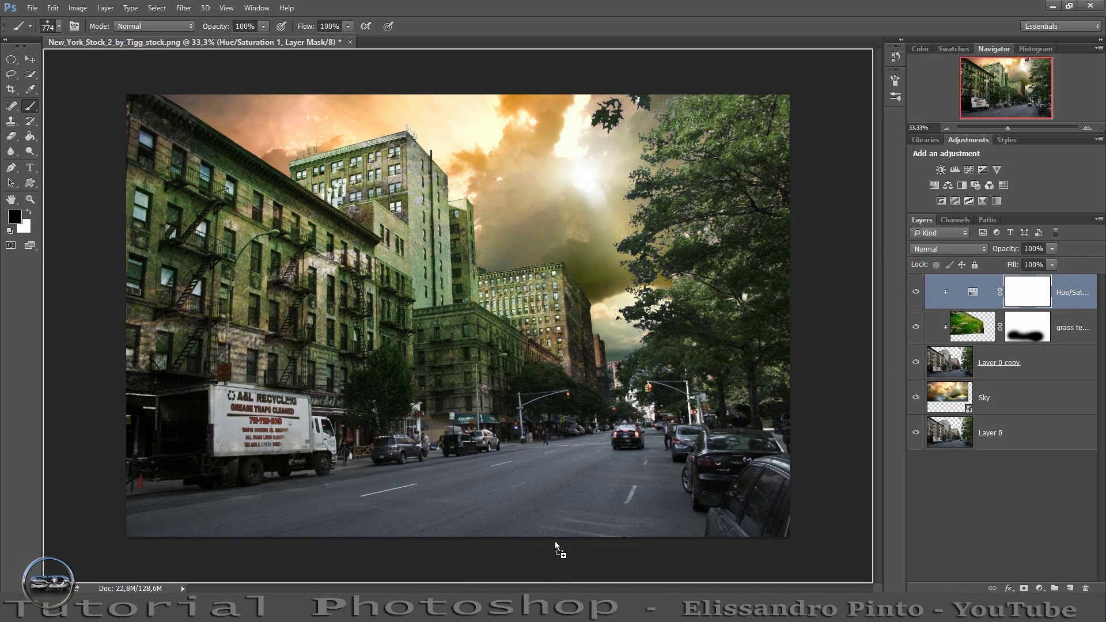
Bring the crashed plane photo into the scene and begin enlarging it over the street.
left_click_drag(555, 544, 550, 500)
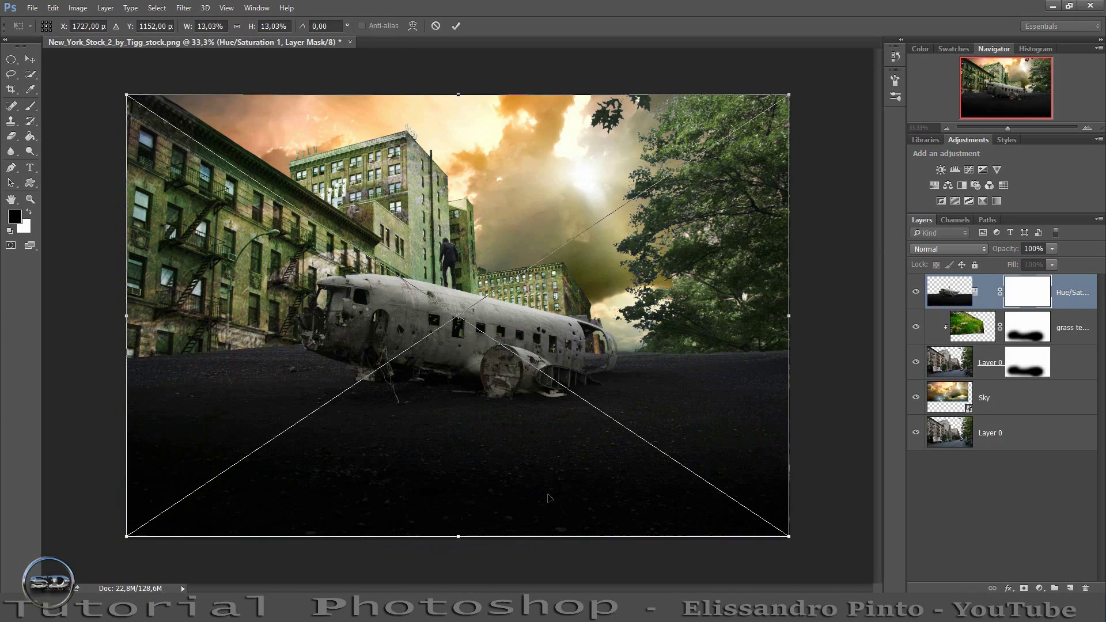
mouse_move(431, 402)
left_mouse_down()
mouse_move(490, 526)
mouse_move(444, 541)
left_mouse_up()
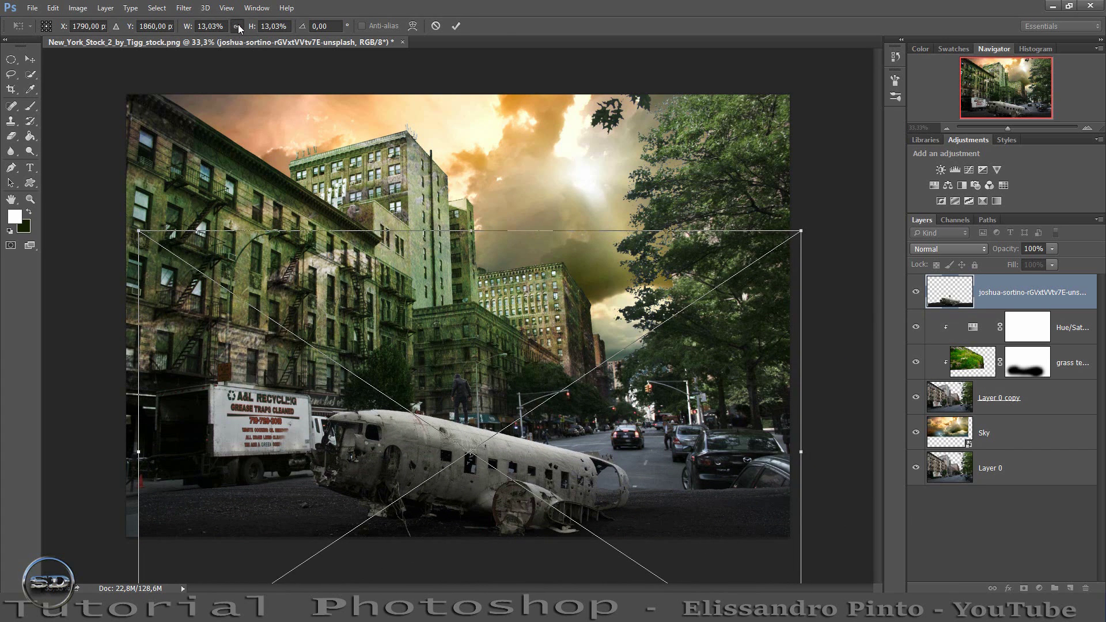
left_click_drag(805, 229, 1055, 60)
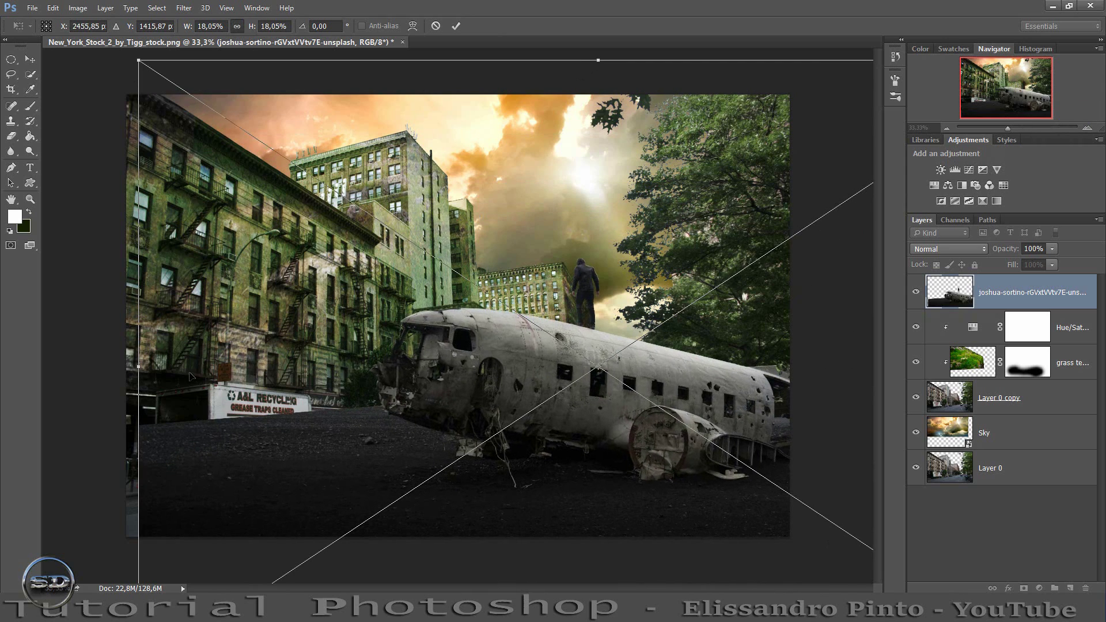
left_click_drag(190, 376, 174, 443)
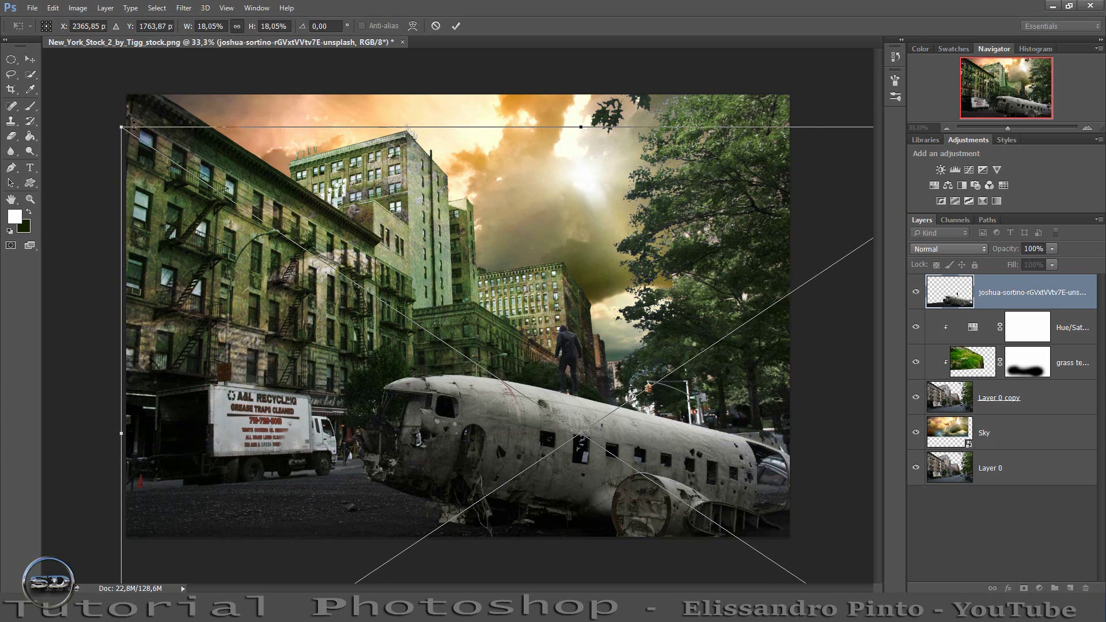
left_click_drag(120, 126, 44, 61)
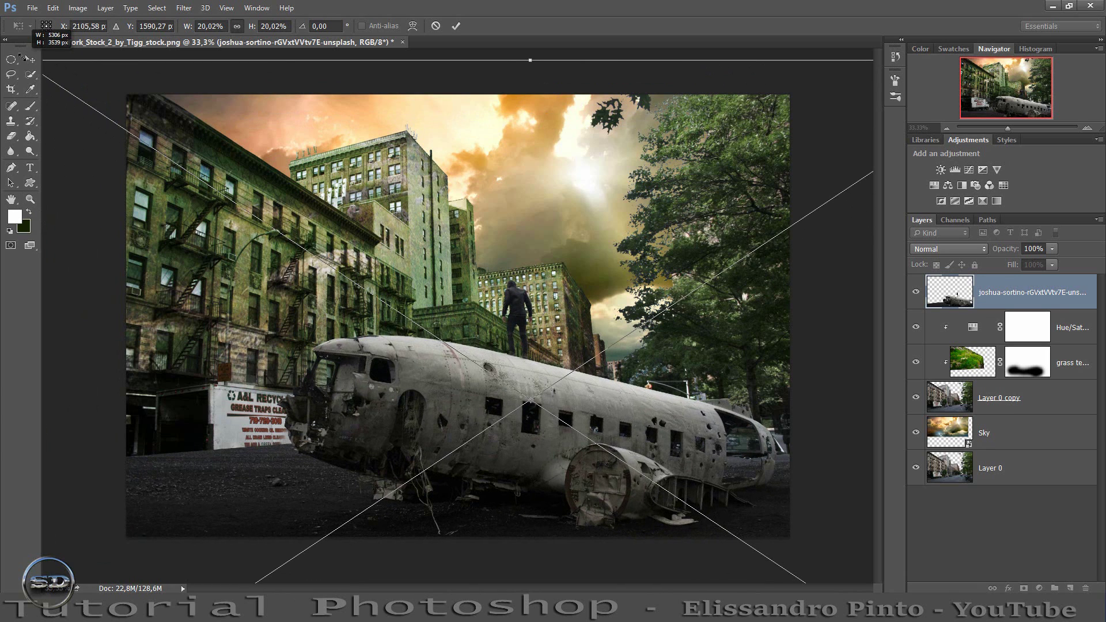
left_click_drag(152, 205, 221, 247)
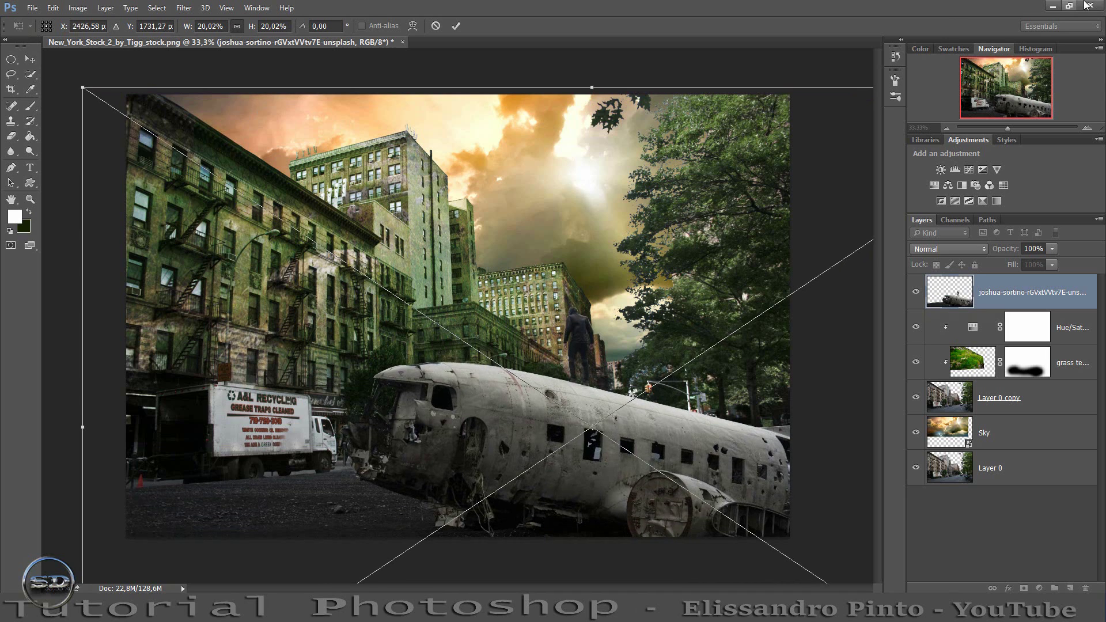
Scale the plane to about 25.2% and fine-tune its position across the lower middle.
left_click_drag(1008, 131, 1007, 131)
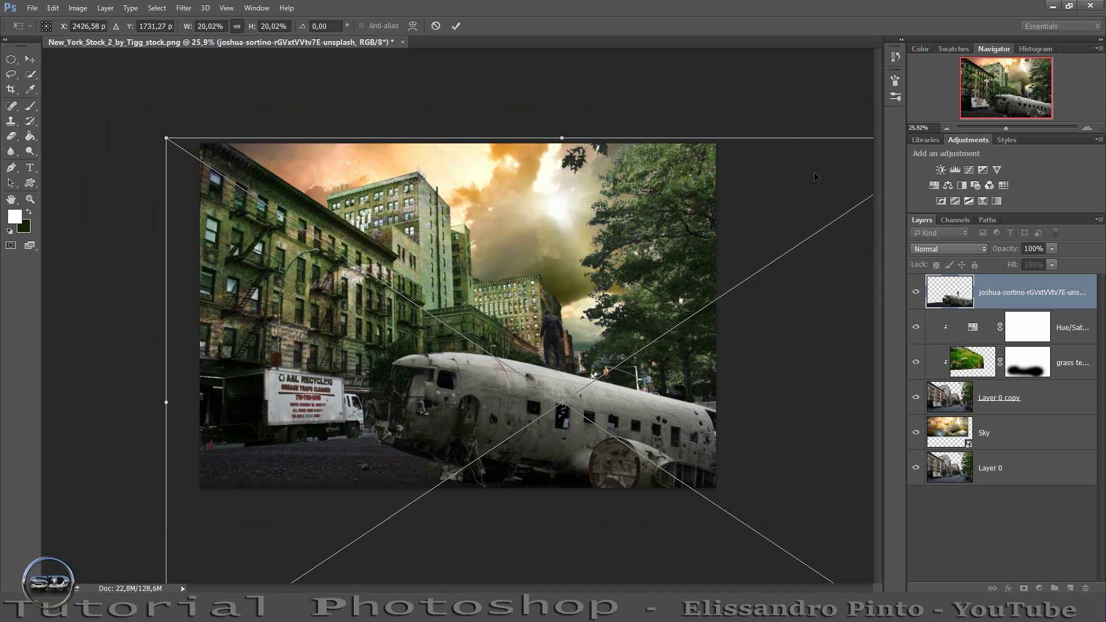
left_click_drag(166, 138, 22, 88)
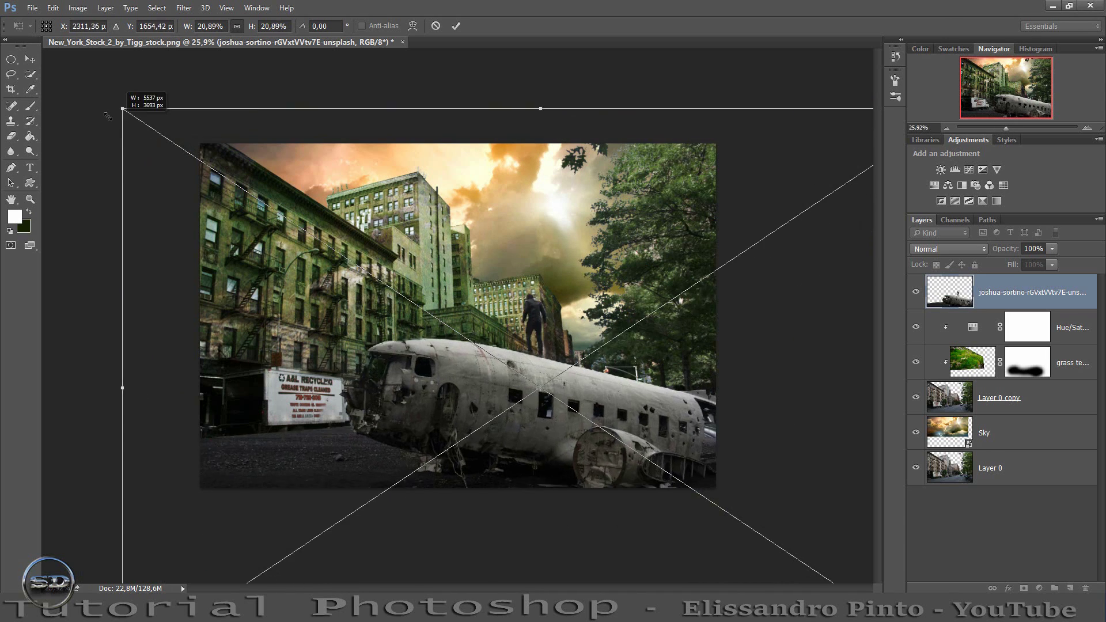
mouse_move(150, 188)
left_mouse_down()
mouse_move(251, 239)
mouse_move(163, 233)
mouse_move(176, 241)
left_mouse_up()
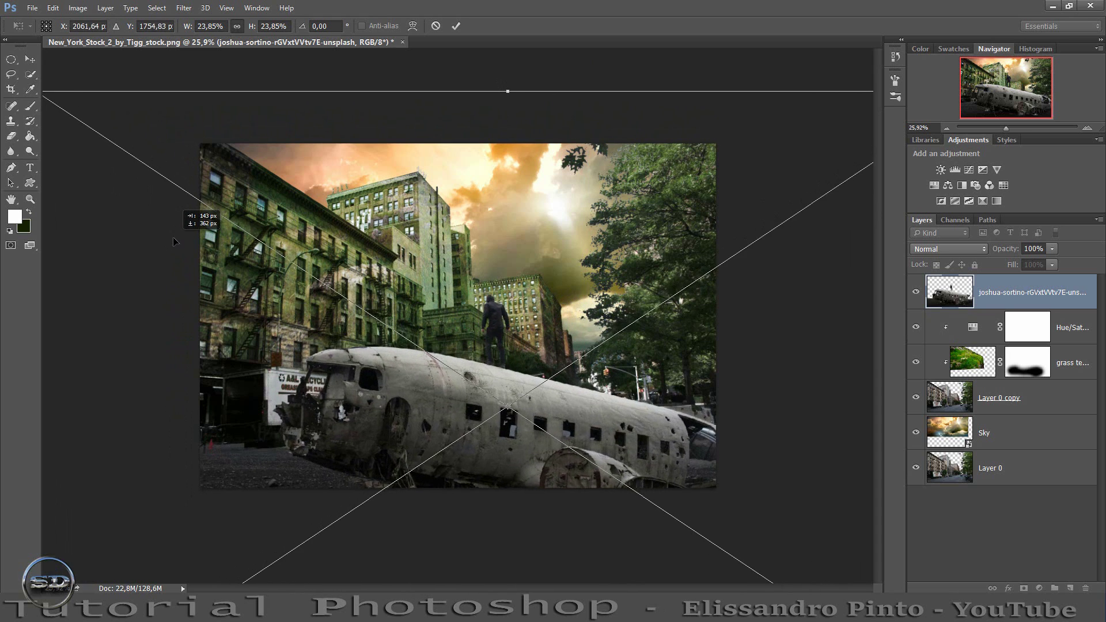
key("shift+Up")
key("shift+Up")
key("shift+Up")
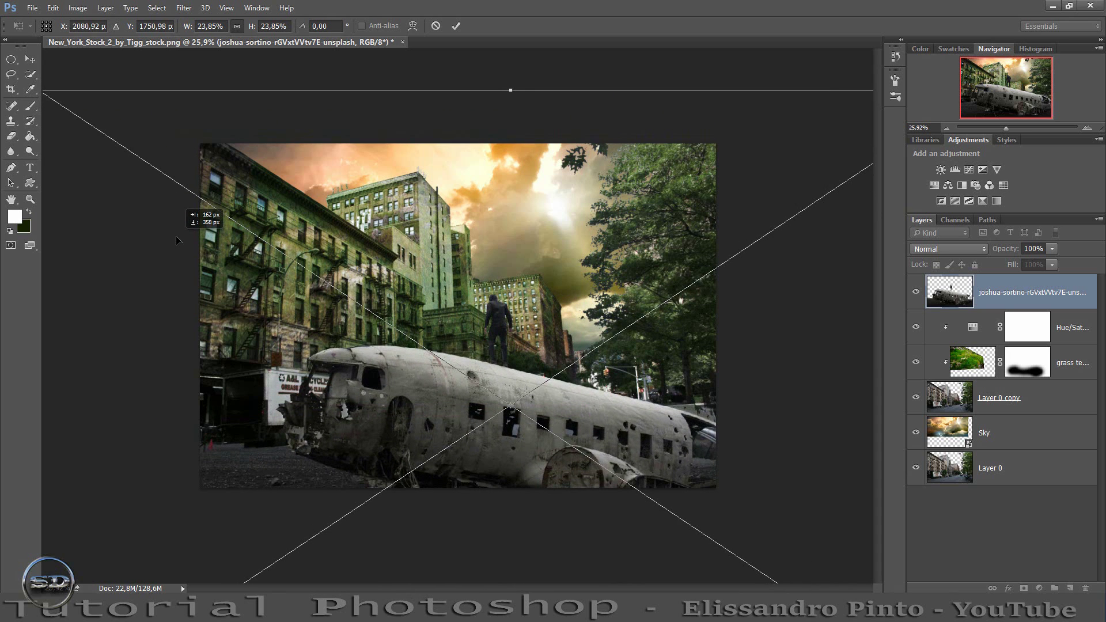
left_click_drag(176, 240, 185, 241)
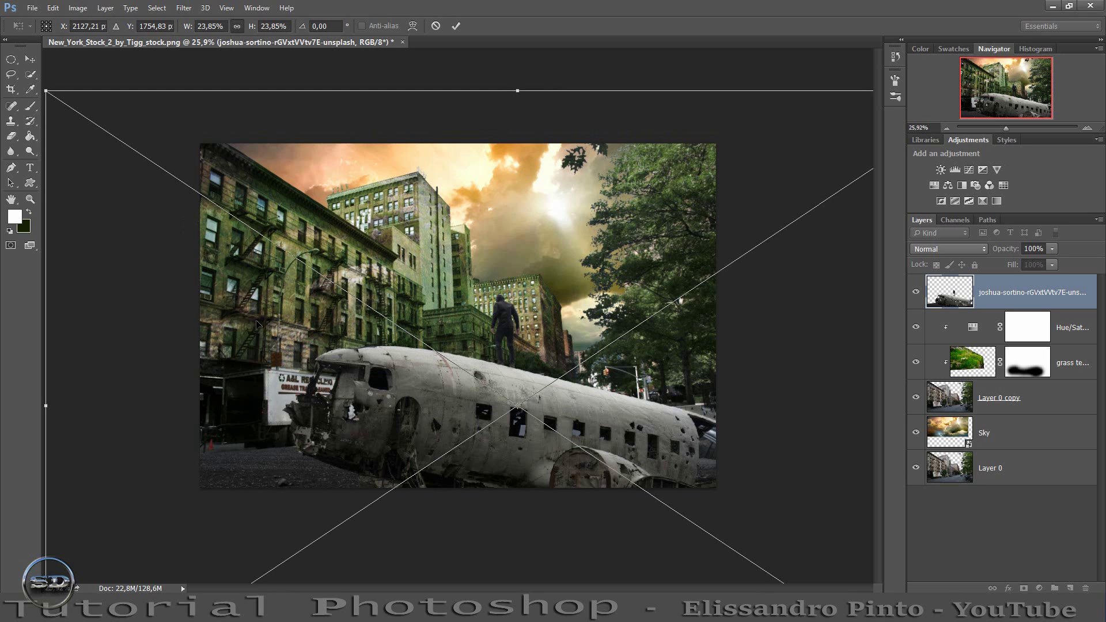
left_click_drag(44, 89, 11, 58)
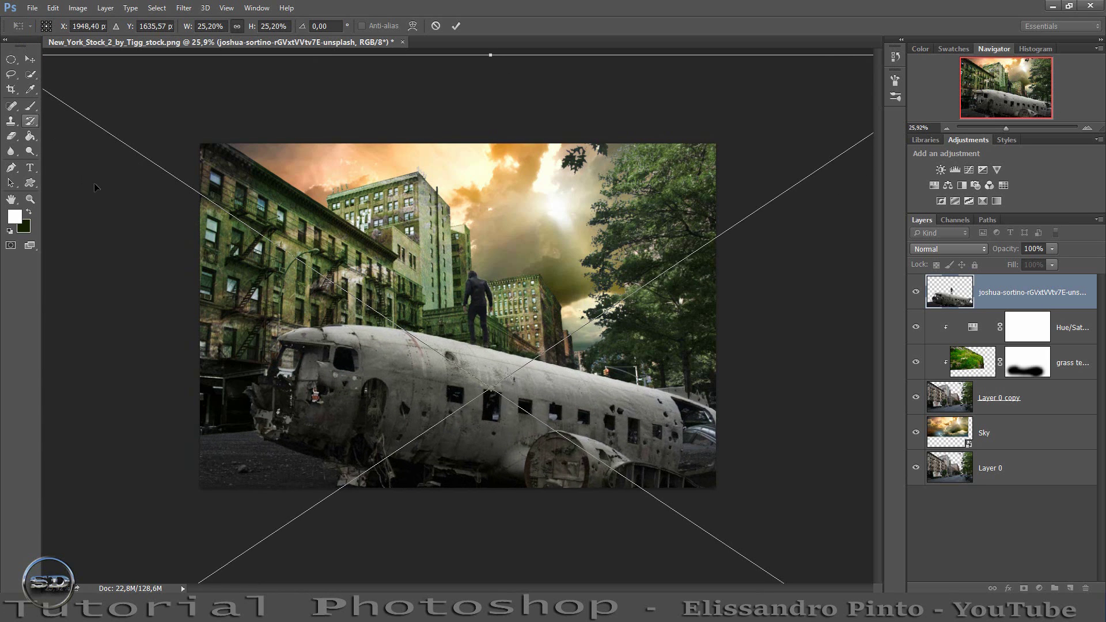
mouse_move(157, 222)
left_mouse_down()
mouse_move(241, 252)
mouse_move(246, 241)
mouse_move(229, 243)
left_mouse_up()
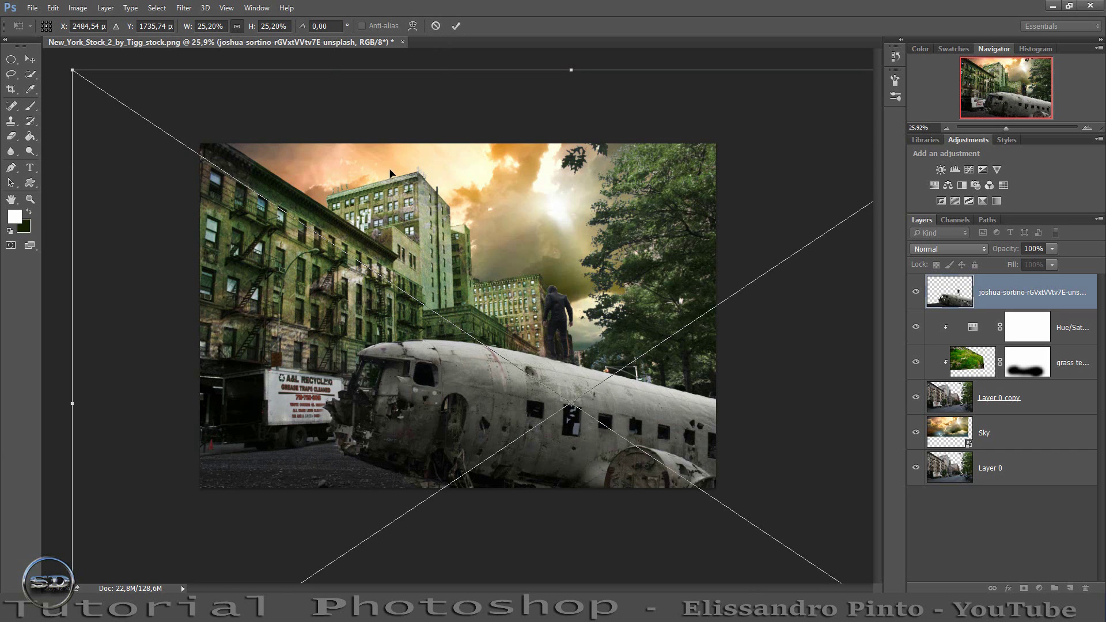
mouse_move(389, 172)
left_mouse_down()
mouse_move(312, 152)
mouse_move(319, 182)
mouse_move(392, 176)
left_mouse_up()
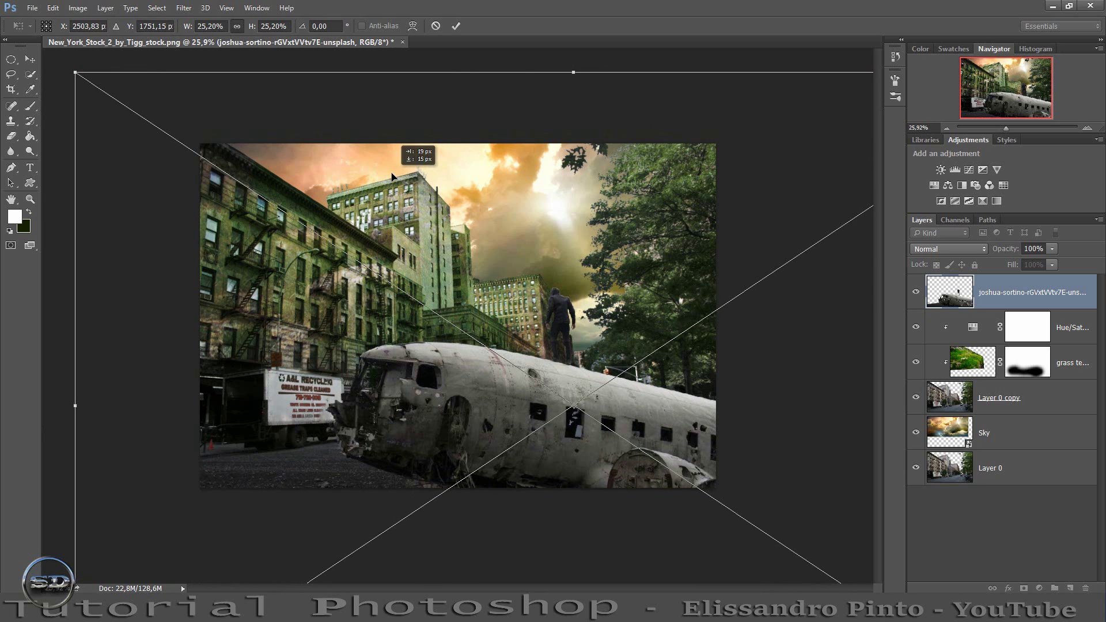
Commit the plane transform and rasterize the plane layer.
key("b")
left_click(456, 25)
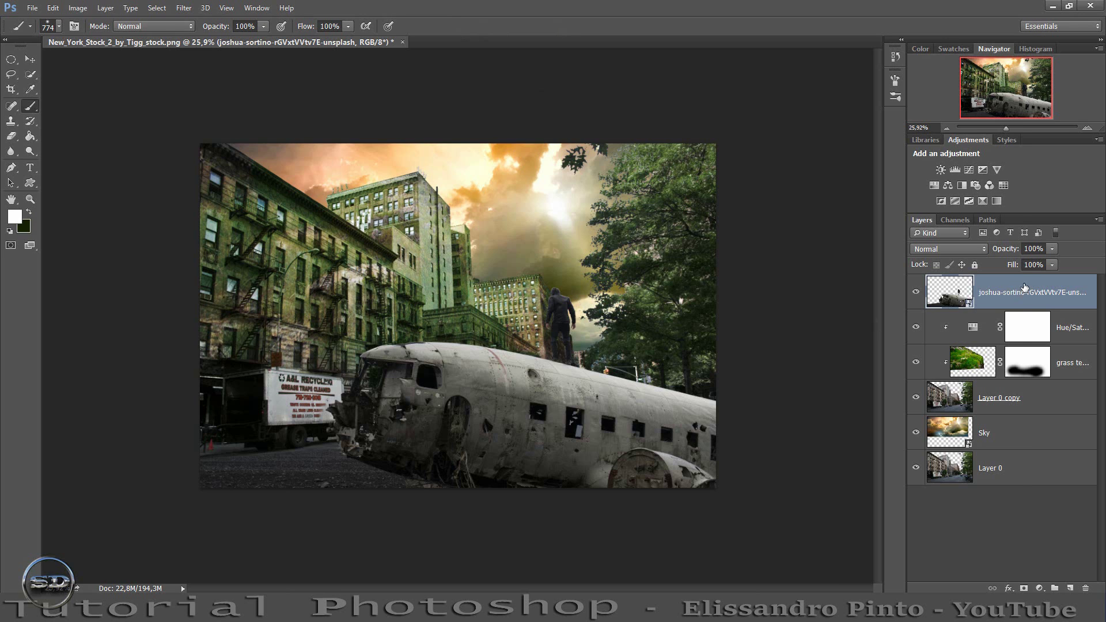
right_click(1024, 287)
left_click(792, 247)
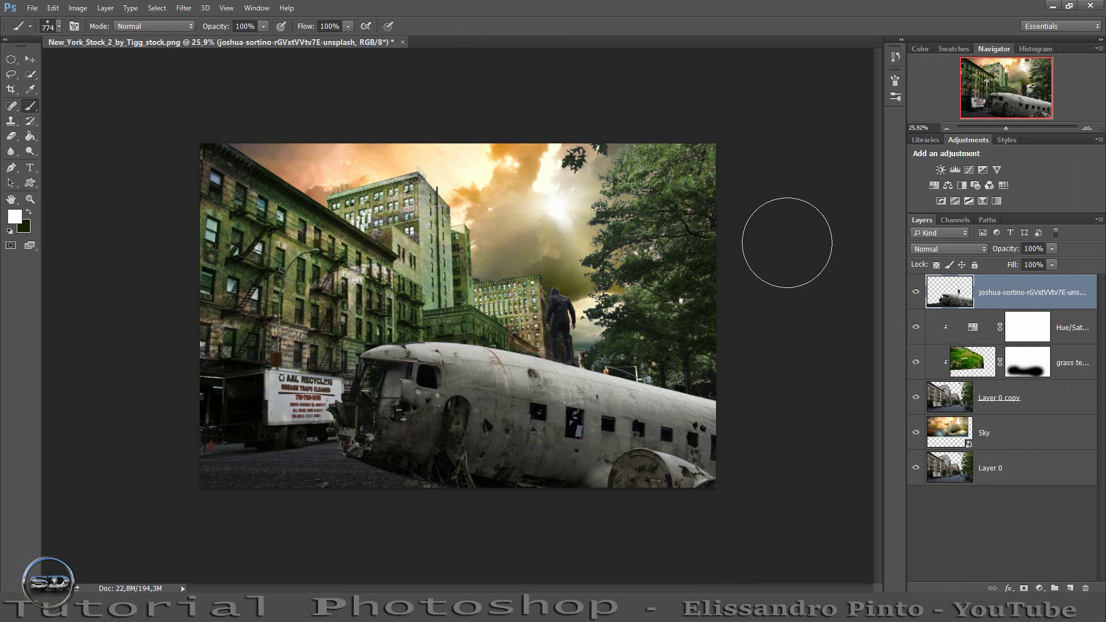
mouse_move(545, 596)
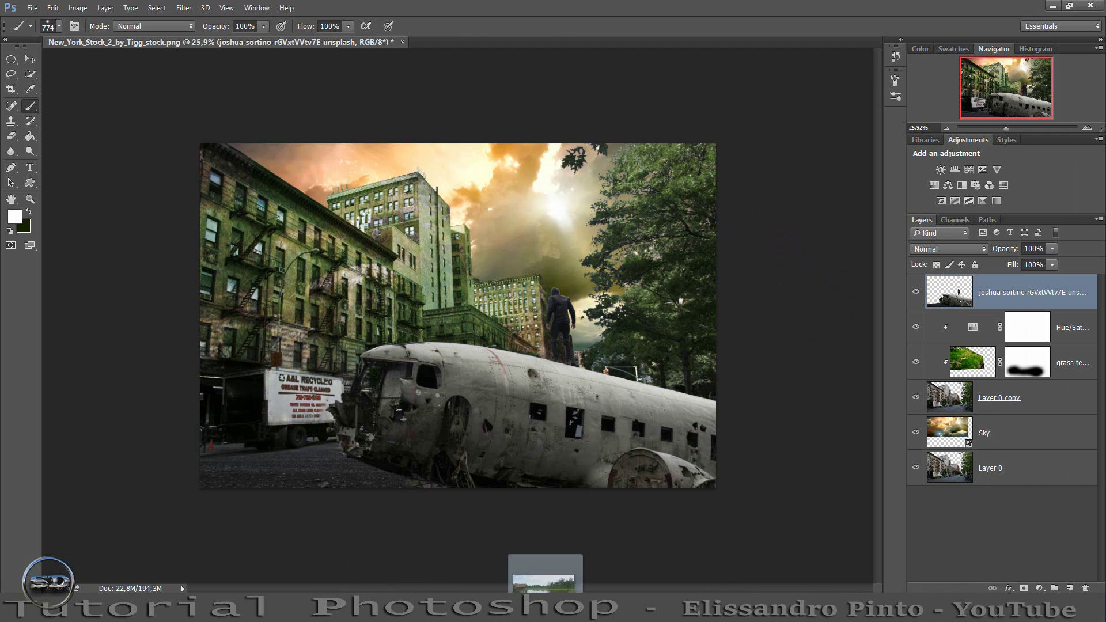
Place the vitoria-regia-amazonas lily pad image, shrunk and moved to the lower-left edge.
left_click_drag(545, 602, 239, 480)
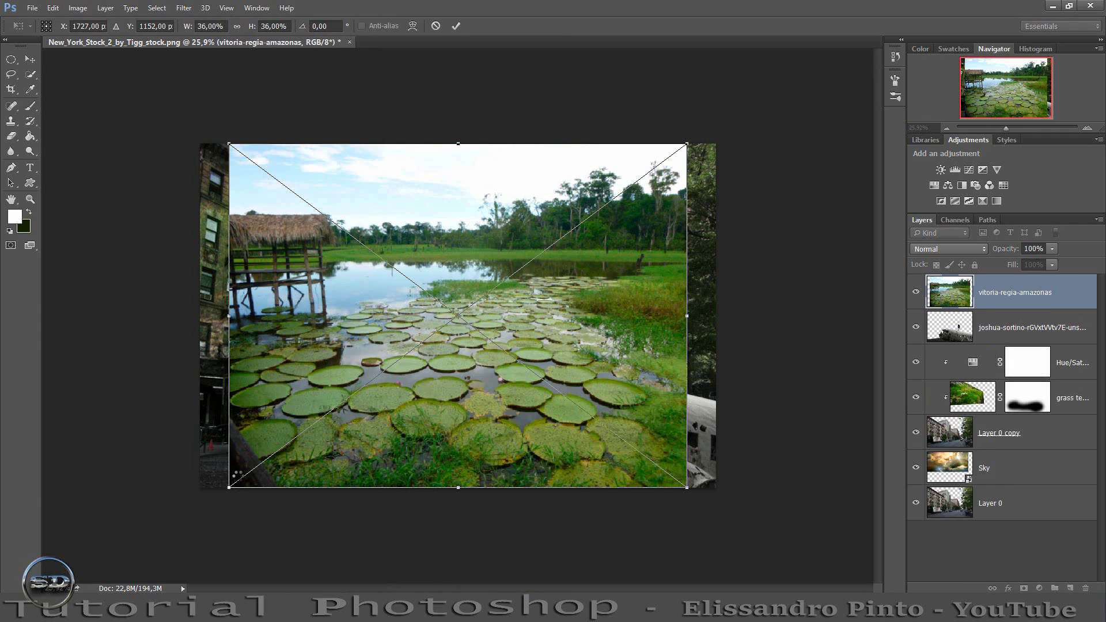
left_click(237, 26)
left_click_drag(229, 143, 487, 337)
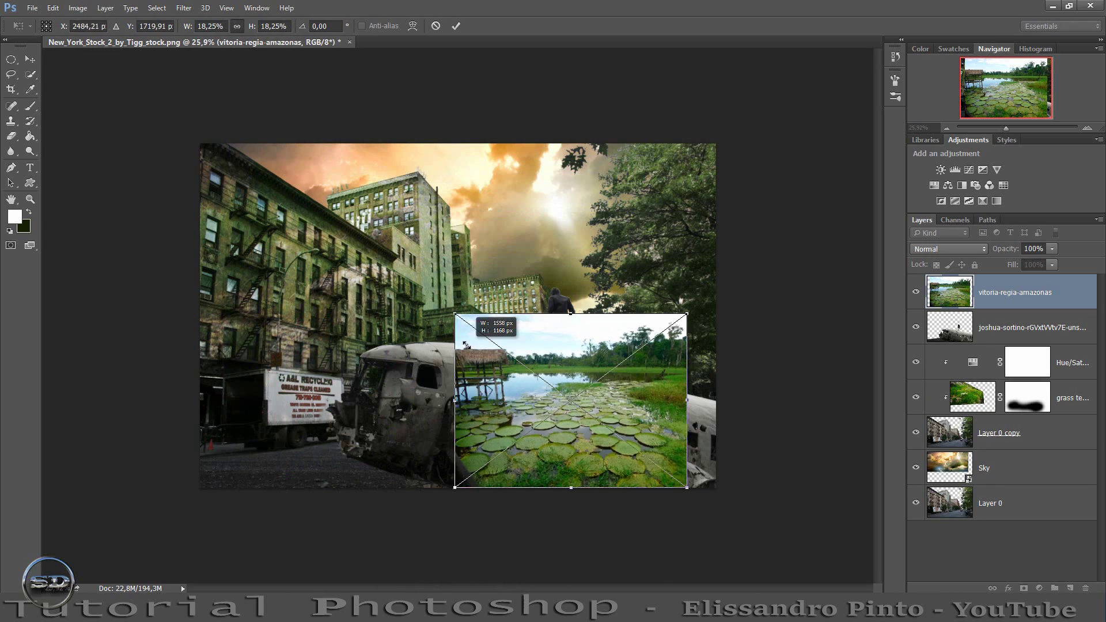
left_click_drag(528, 375, 195, 425)
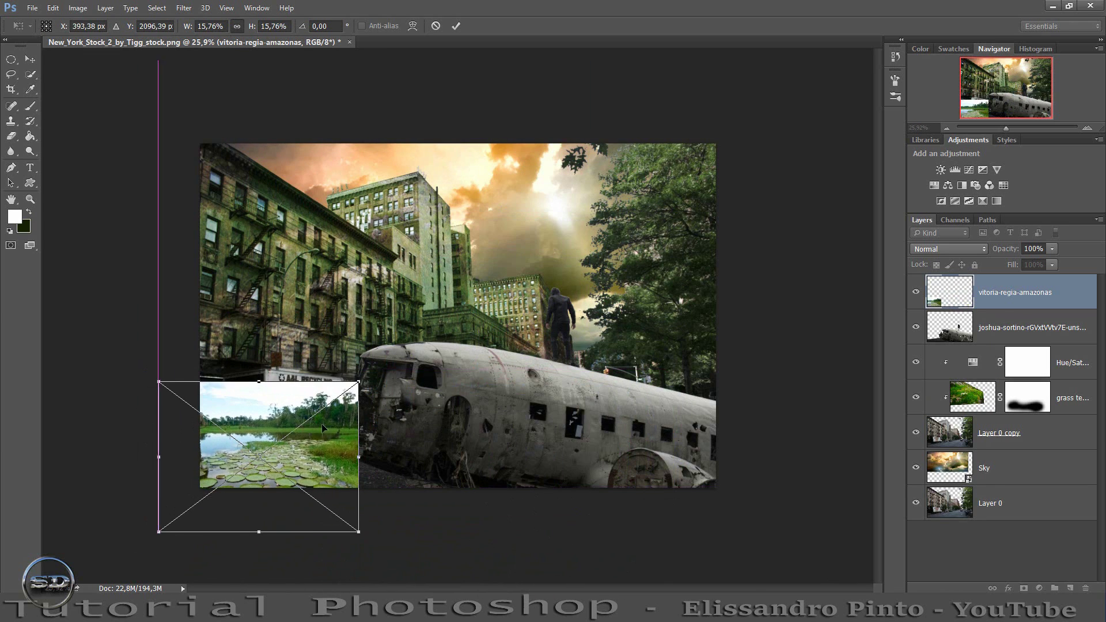
mouse_move(309, 428)
left_mouse_down()
mouse_move(350, 416)
mouse_move(395, 377)
mouse_move(374, 382)
left_mouse_up()
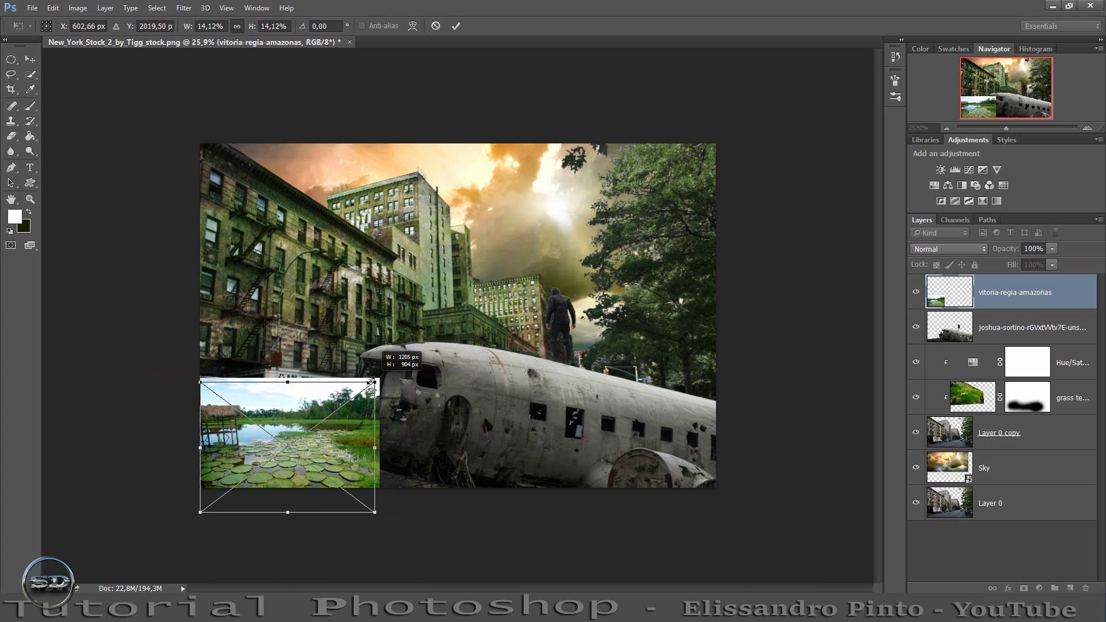
Set the lily pad layer to 23% opacity, widen it toward the plane, and commit.
mouse_move(1012, 252)
left_mouse_down()
mouse_move(964, 262)
mouse_move(974, 262)
left_mouse_up()
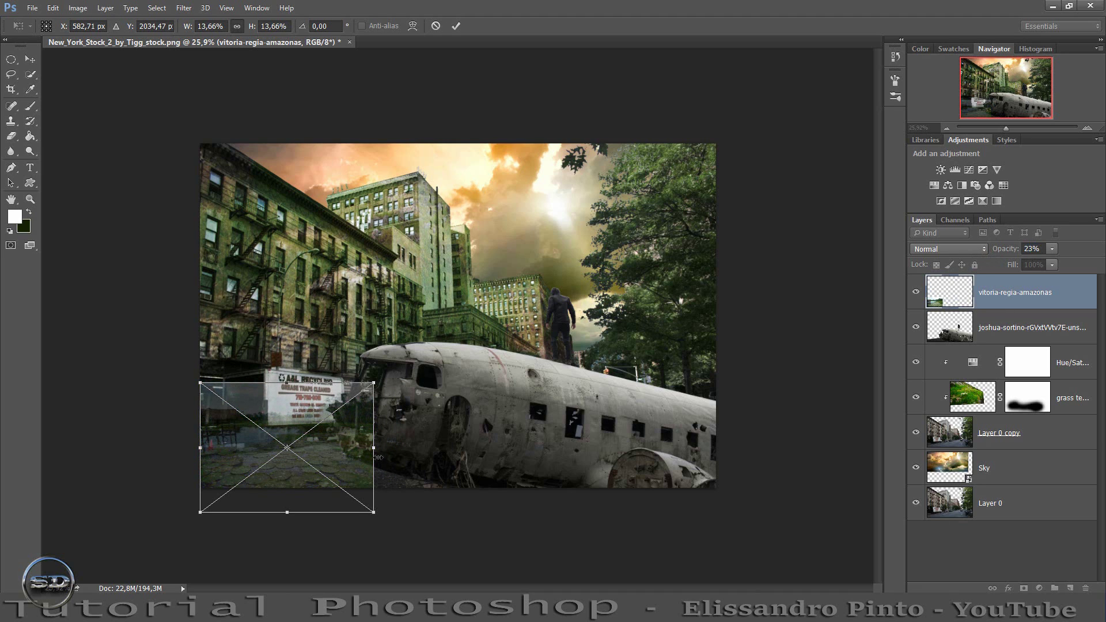
left_click_drag(379, 457, 423, 449)
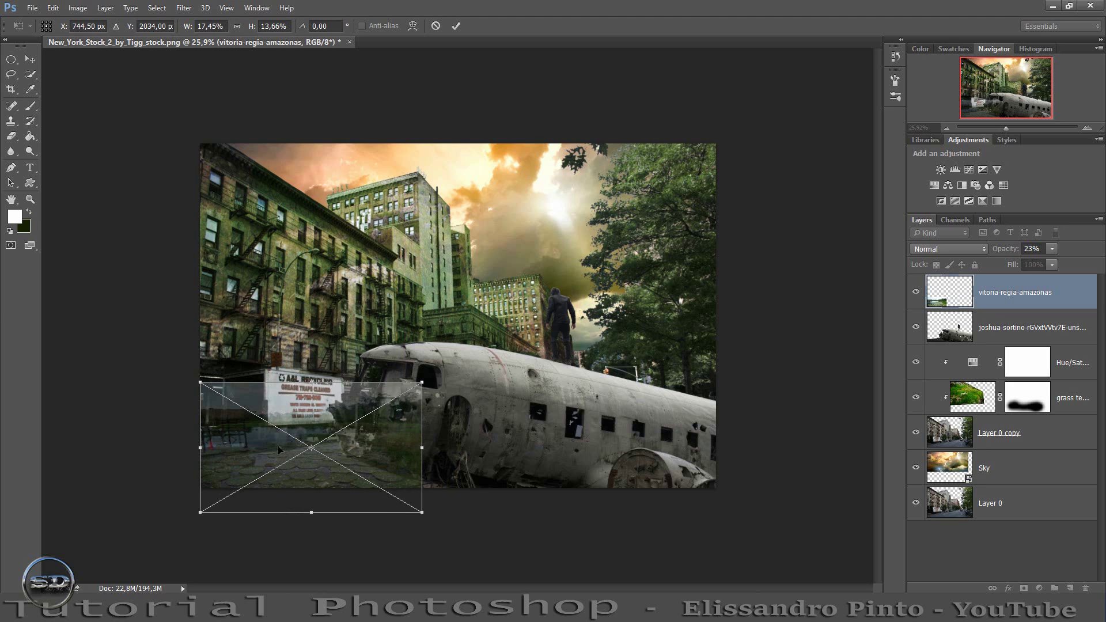
left_click_drag(214, 431, 215, 436)
left_click(456, 26)
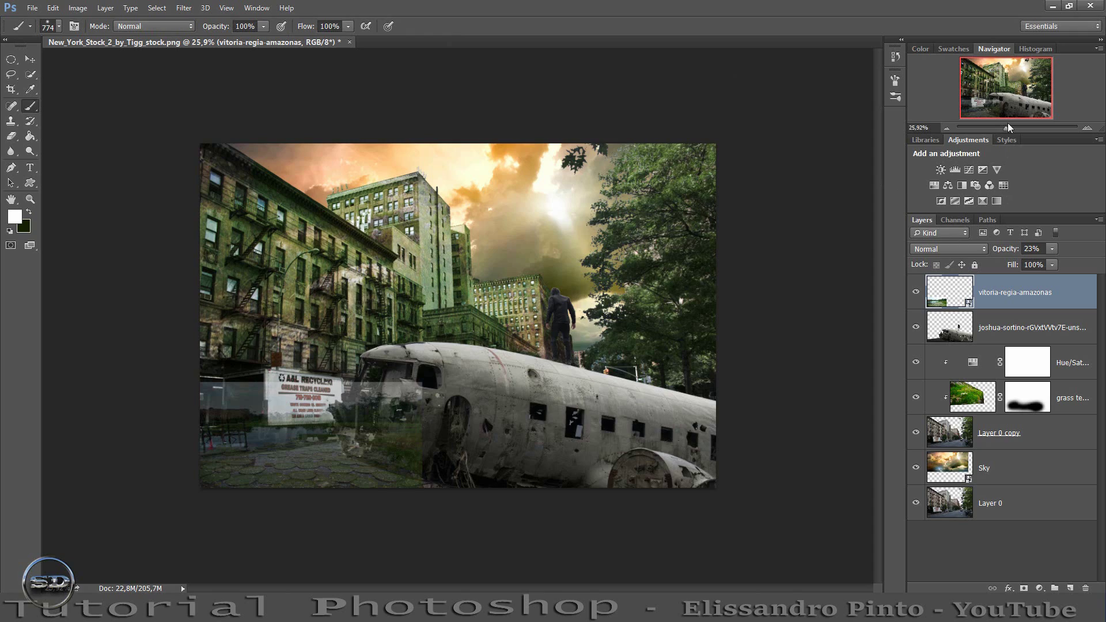
left_click_drag(1006, 127, 1000, 107)
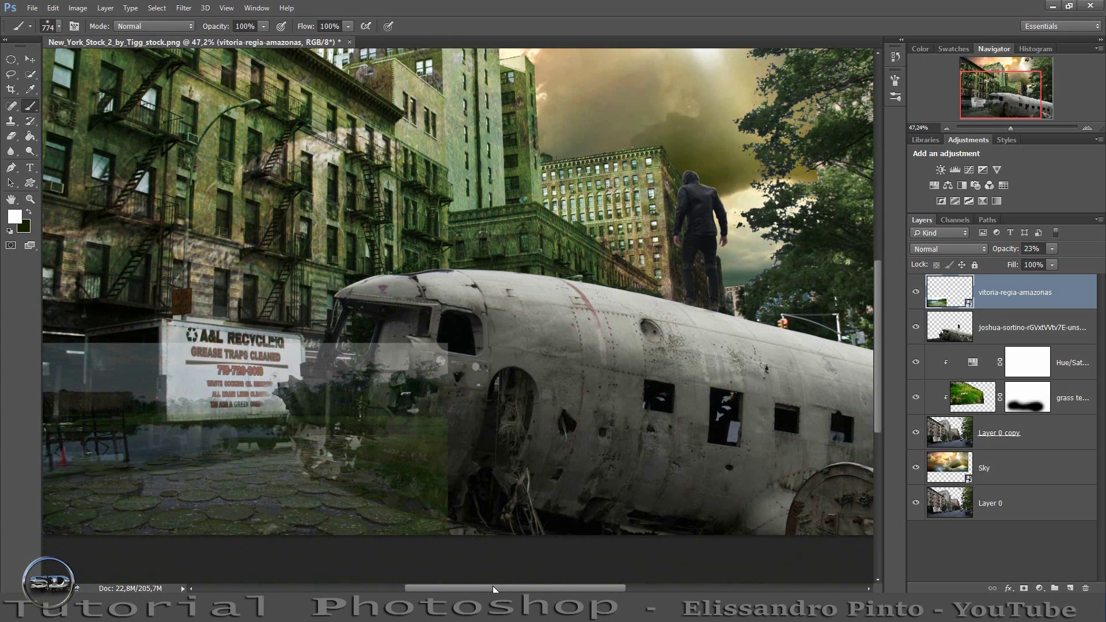
left_click_drag(493, 586, 461, 586)
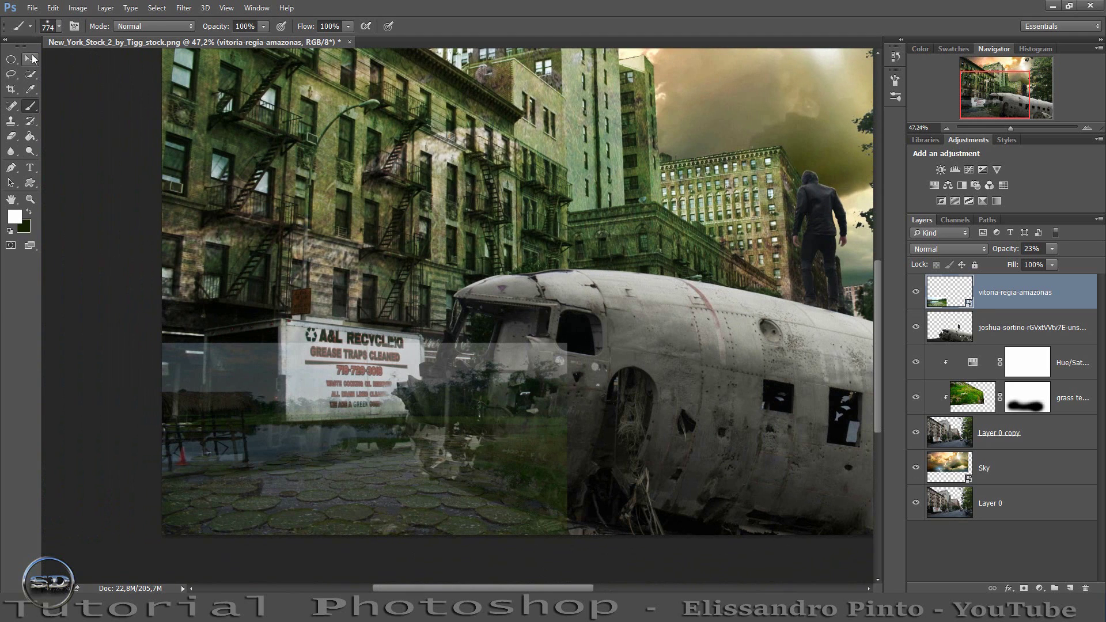
left_click(31, 58)
Mask the lily pads off the truck and plane nose with a 334 px brush.
left_click_drag(289, 378, 290, 379)
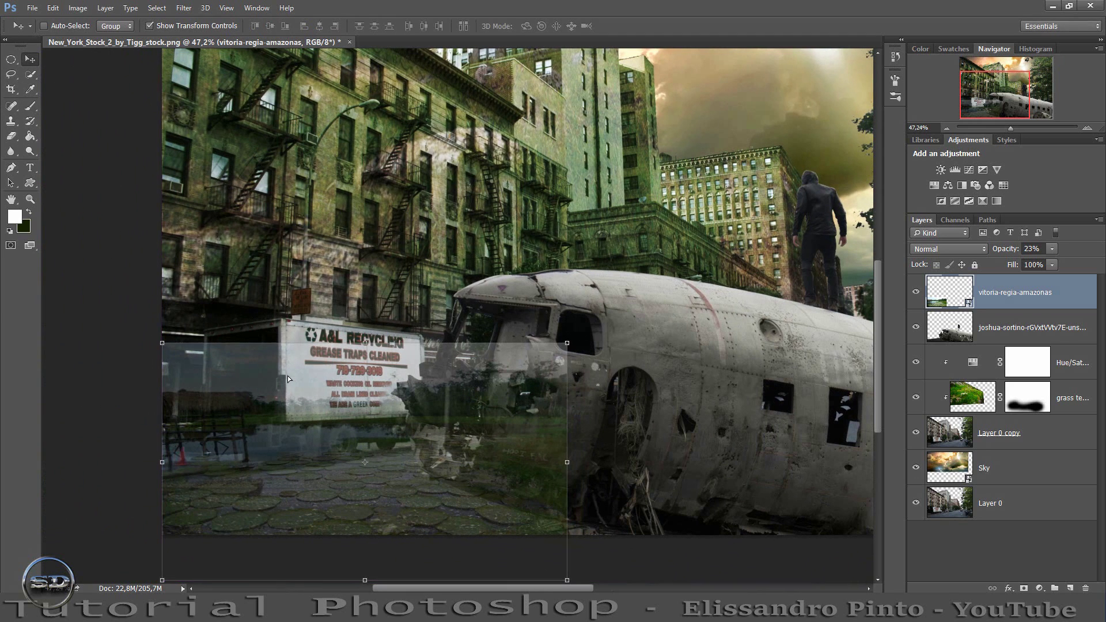
left_click(1023, 588)
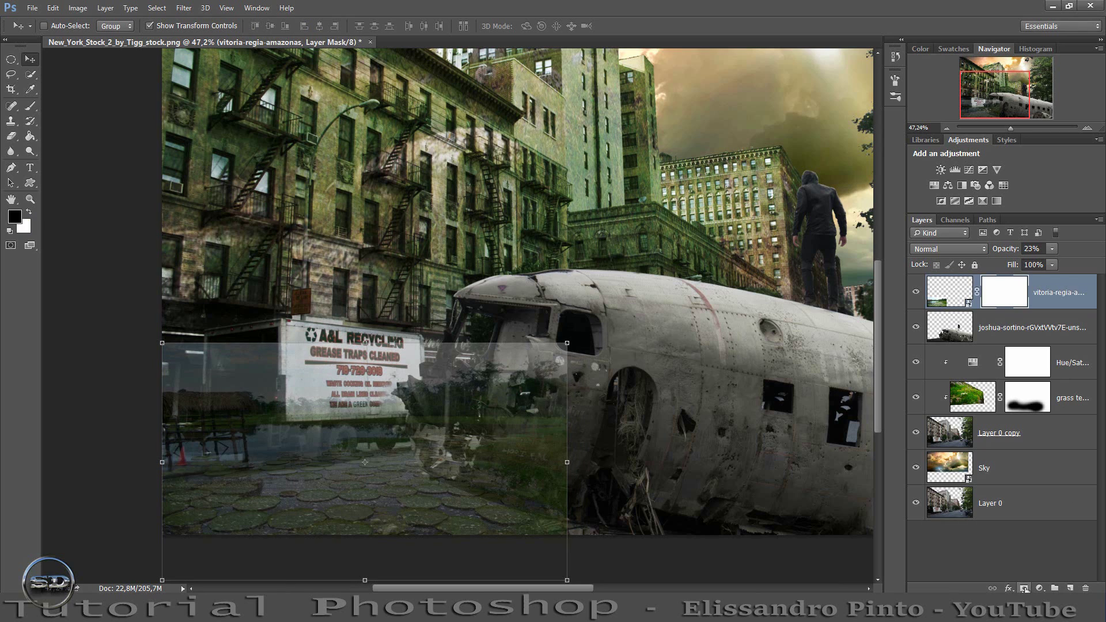
left_click(31, 106)
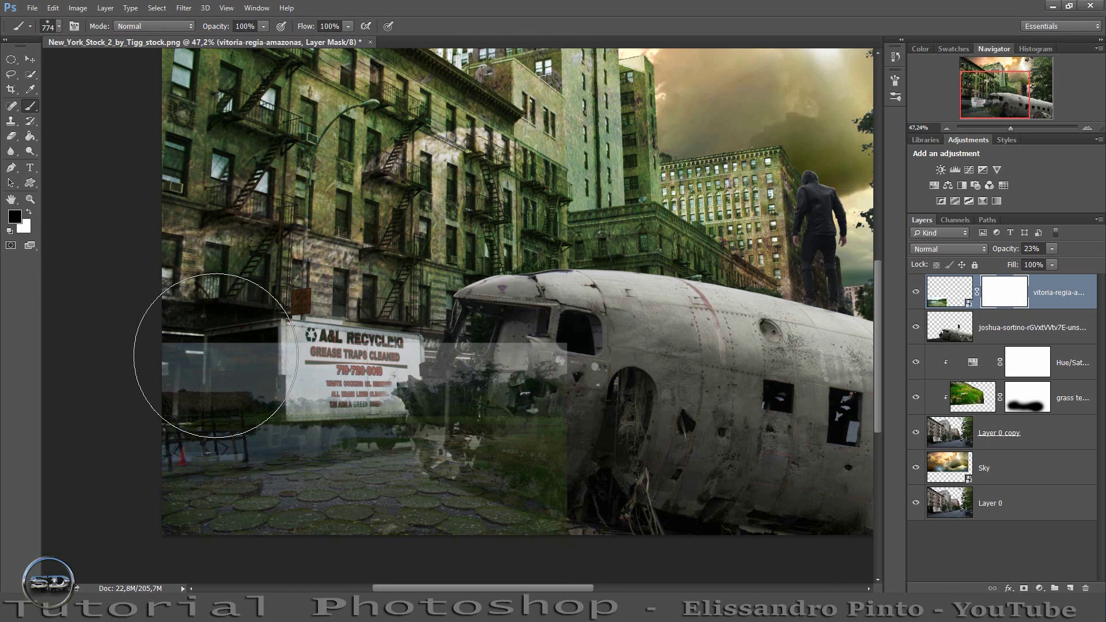
left_click_drag(216, 354, 144, 382)
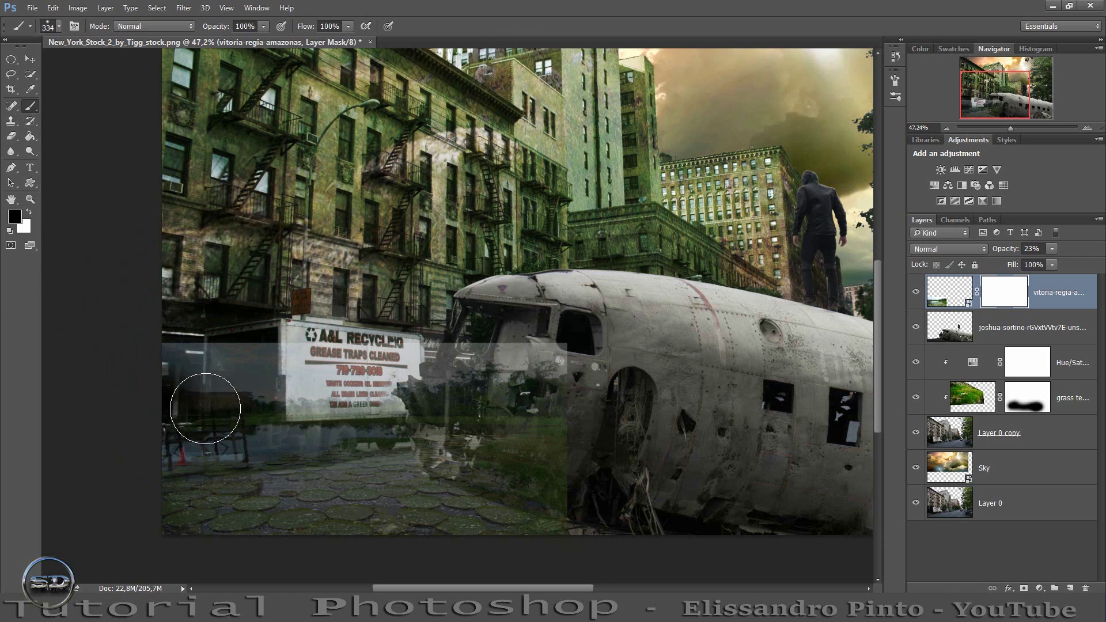
mouse_move(205, 408)
left_mouse_down()
mouse_move(299, 407)
mouse_move(249, 415)
left_mouse_up()
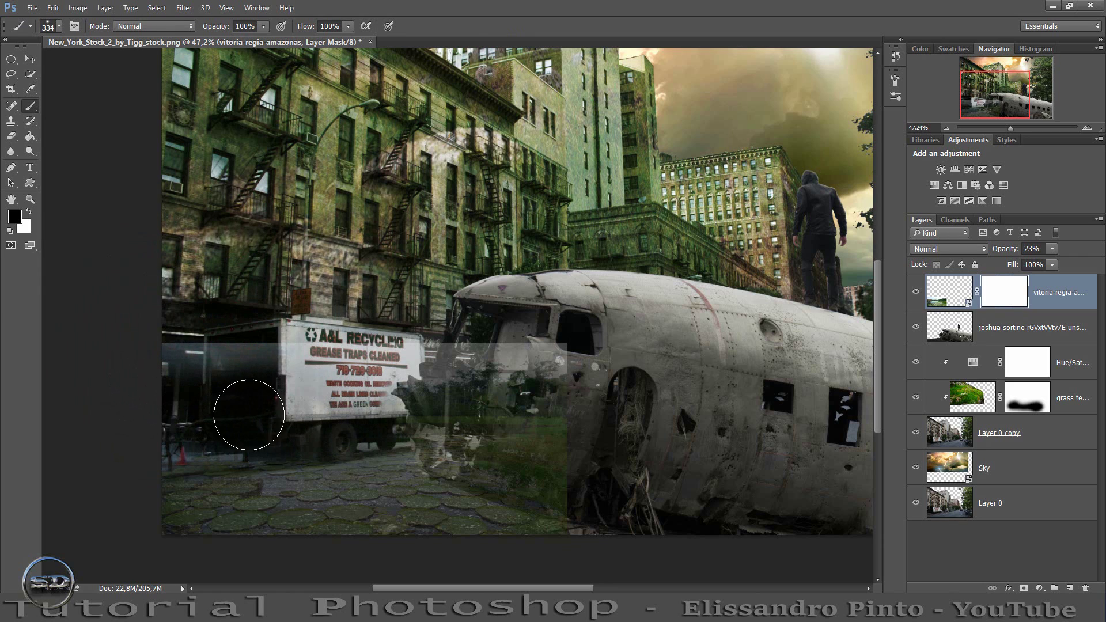
mouse_move(412, 381)
left_mouse_down()
mouse_move(540, 459)
mouse_move(469, 444)
mouse_move(519, 407)
mouse_move(433, 325)
mouse_move(527, 402)
mouse_move(555, 490)
mouse_move(615, 508)
mouse_move(573, 464)
left_mouse_up()
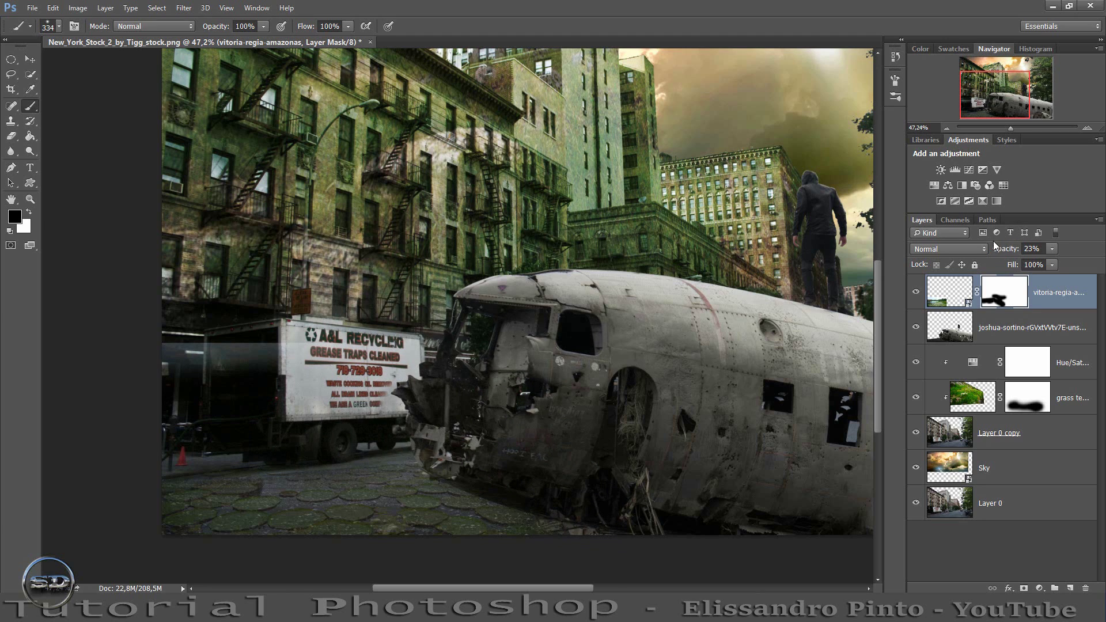
Raise the lily pad opacity to 82% and paint out leftover bands near truck and plane.
left_click_drag(1000, 254, 1035, 248)
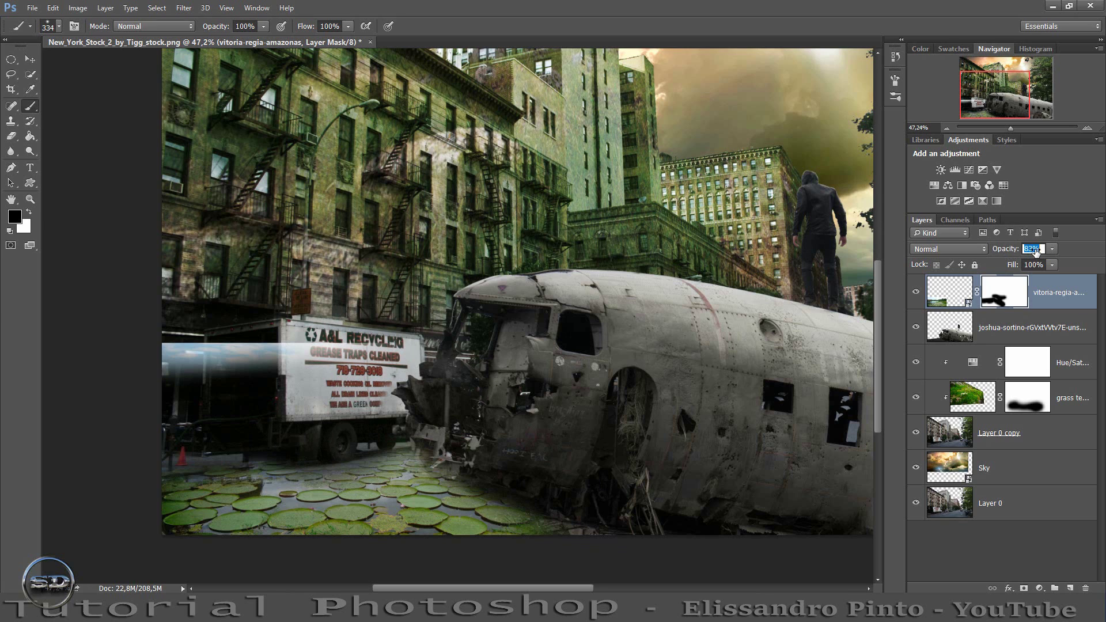
left_click_drag(383, 318, 148, 371)
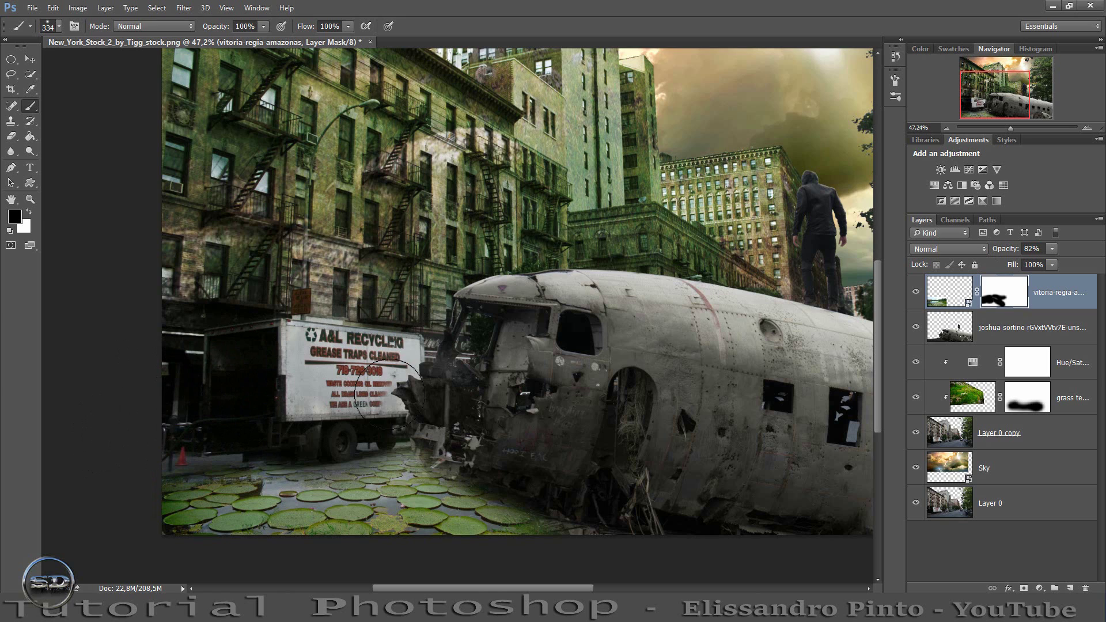
mouse_move(397, 414)
left_mouse_down()
mouse_move(581, 494)
mouse_move(531, 440)
mouse_move(593, 494)
mouse_move(581, 519)
left_mouse_up()
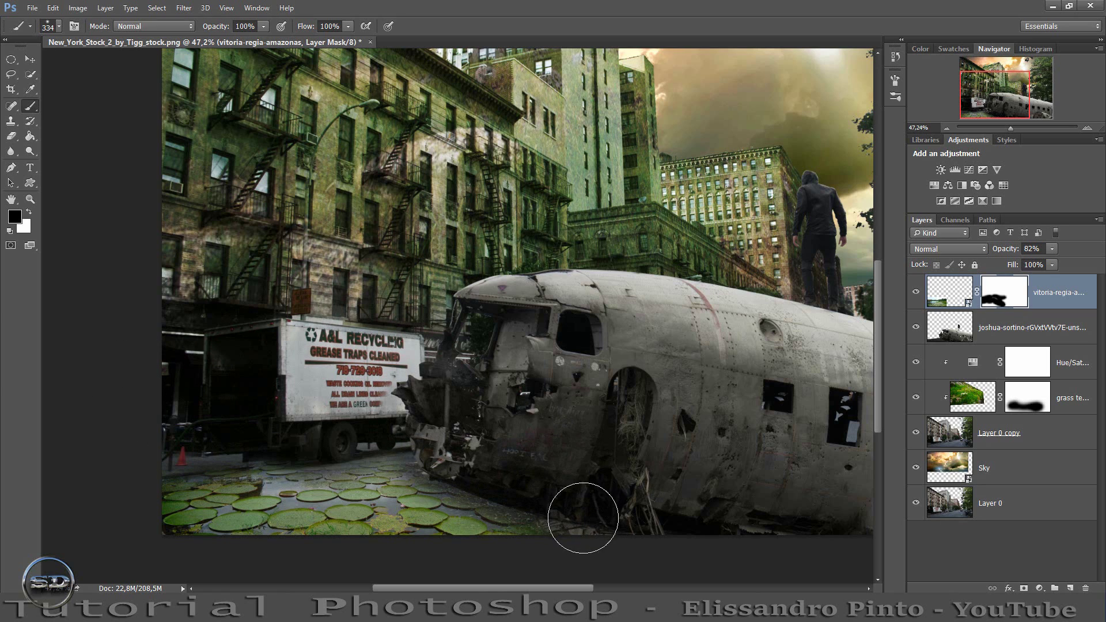
left_click(954, 297)
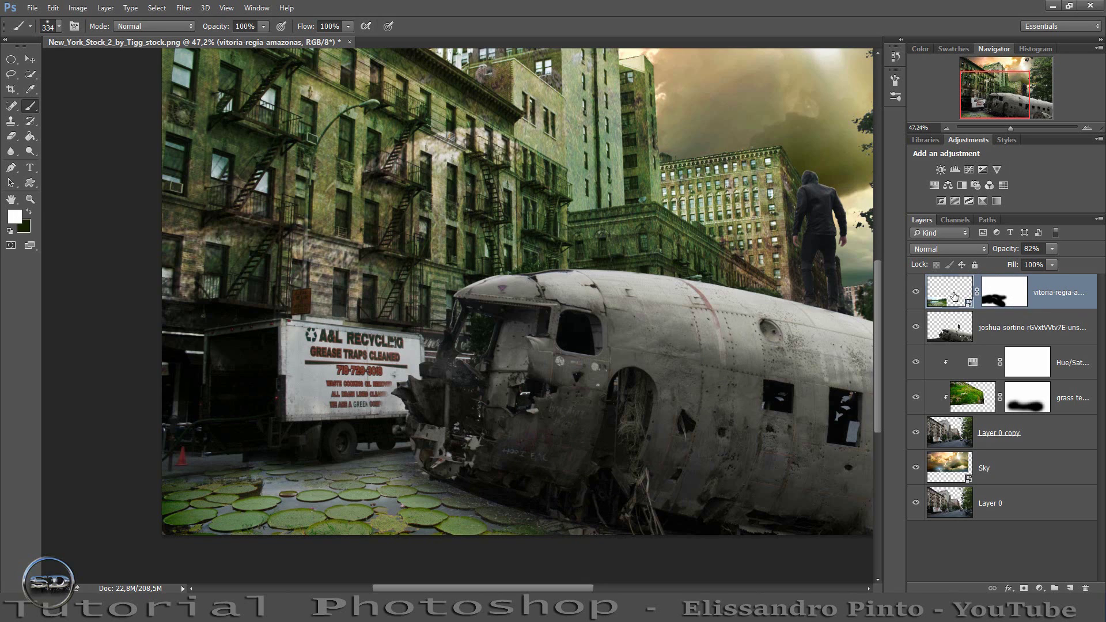
Add a Hue/Saturation adjustment clipped to the lily pads with Saturation -51.
left_click(934, 185)
left_click(743, 546)
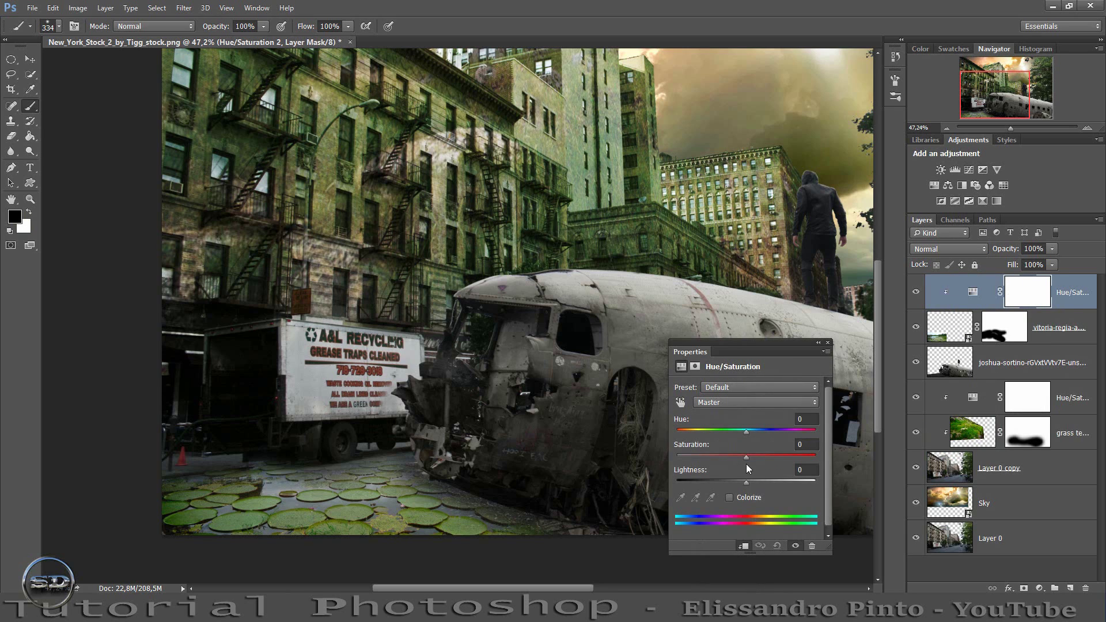
left_click_drag(746, 457, 710, 458)
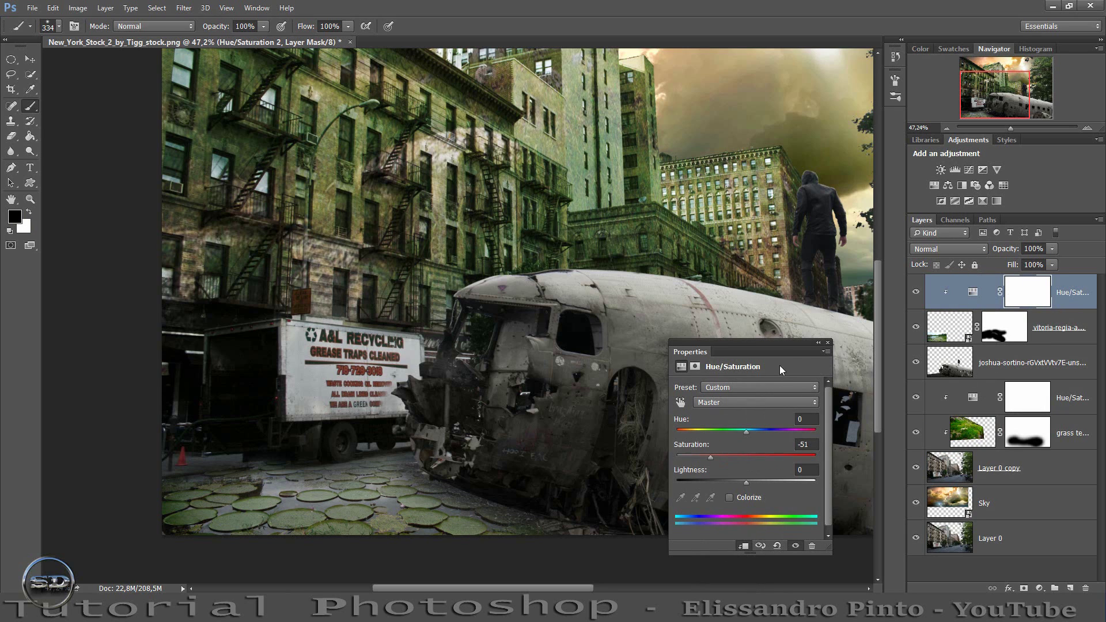
left_click(827, 344)
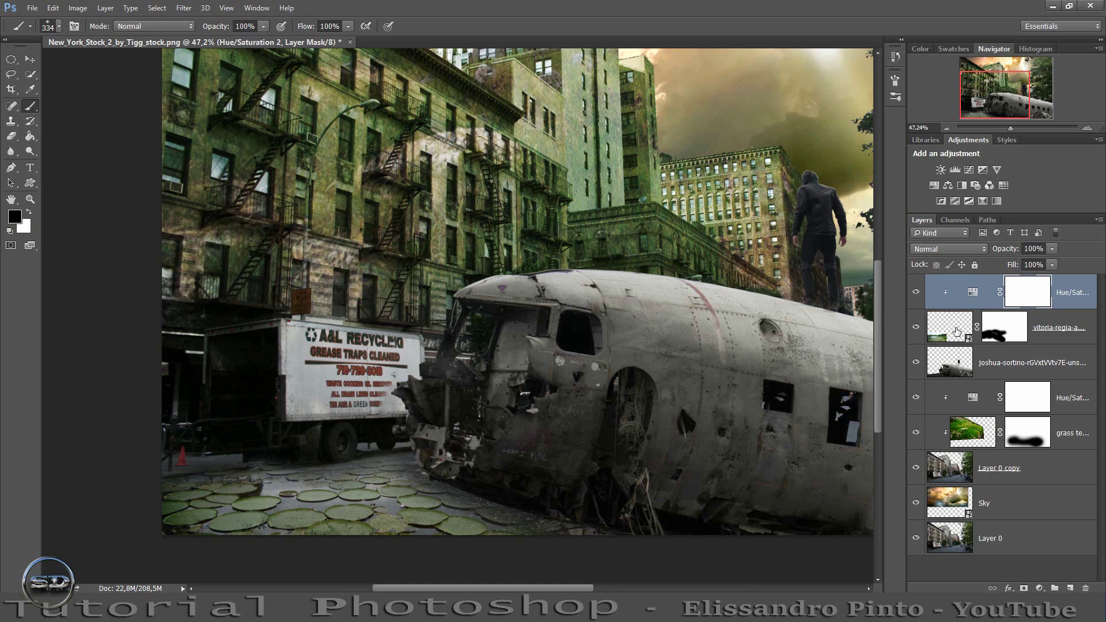
Add a clipped Brightness/Contrast adjustment darkening the lily pads to Brightness -128.
left_click(957, 332)
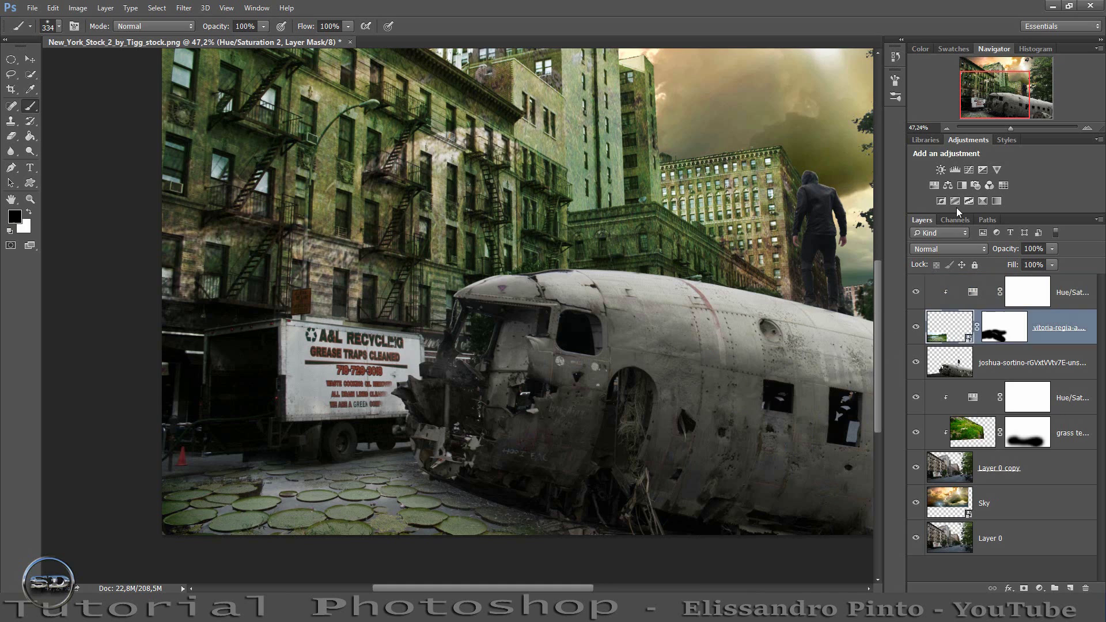
left_click(941, 170)
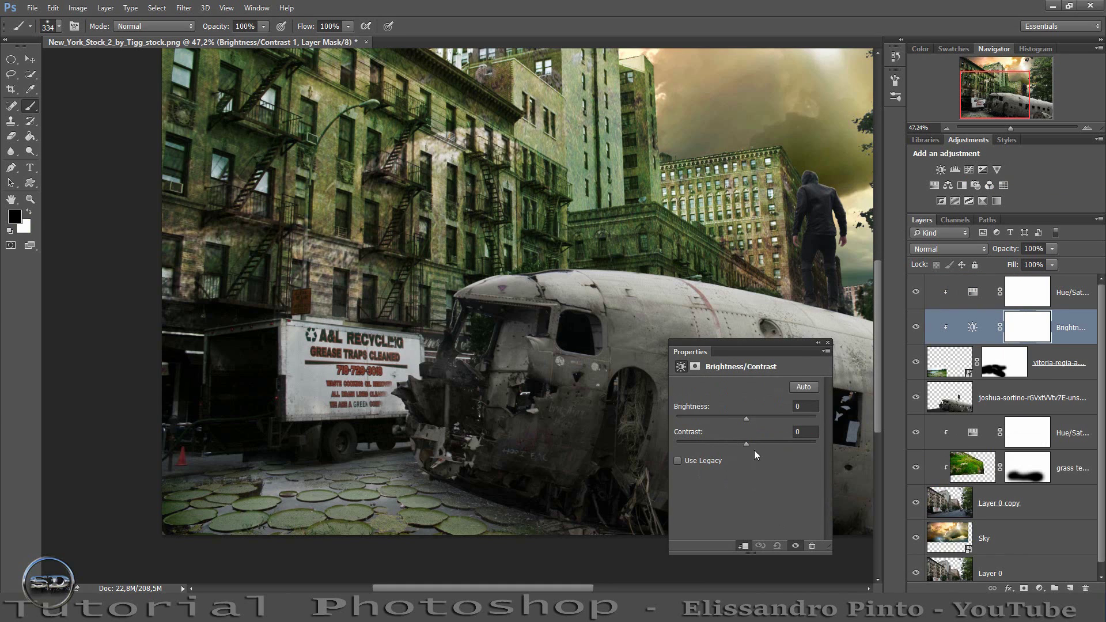
left_click_drag(745, 418, 687, 424)
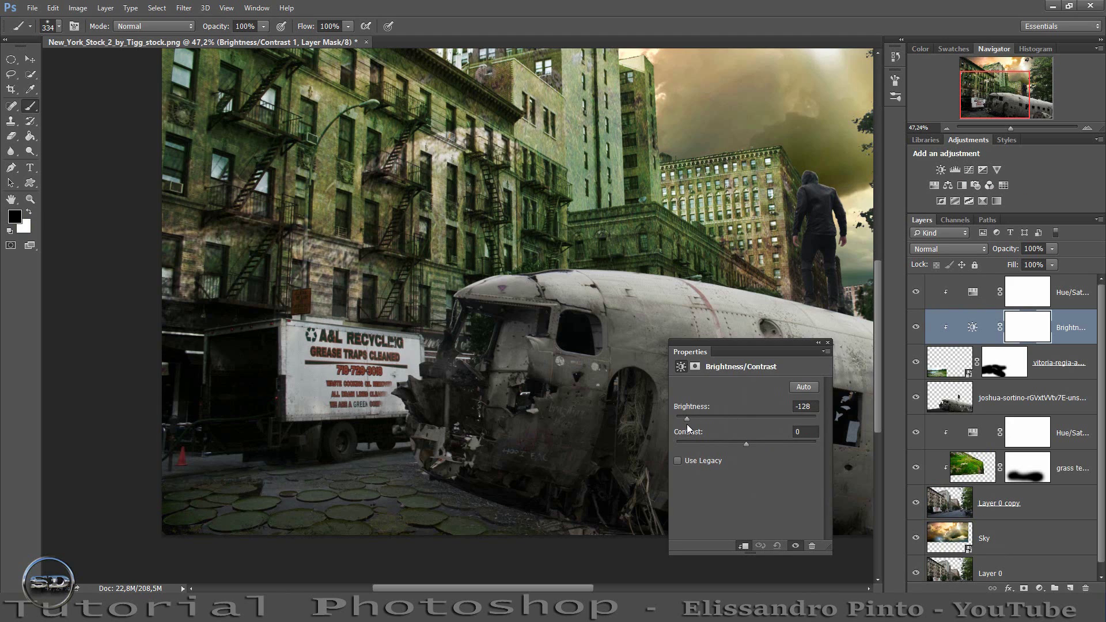
left_click(828, 343)
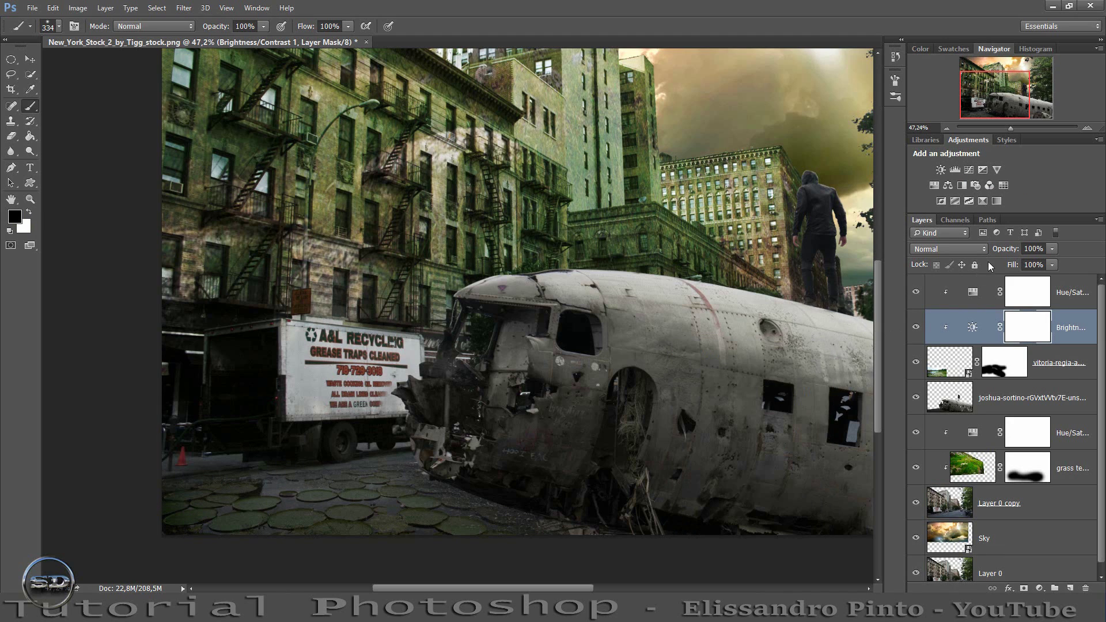
Zoom to 100% on the truck, select Layer 0 copy and switch to the Polygonal Lasso.
left_click(1018, 128)
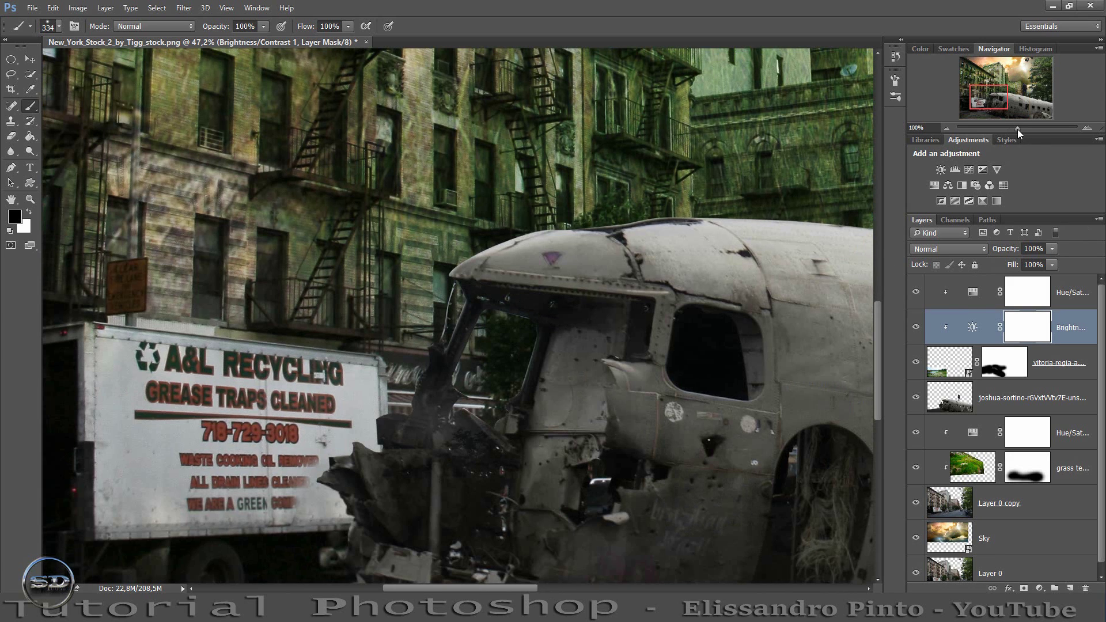
left_click_drag(997, 102, 987, 103)
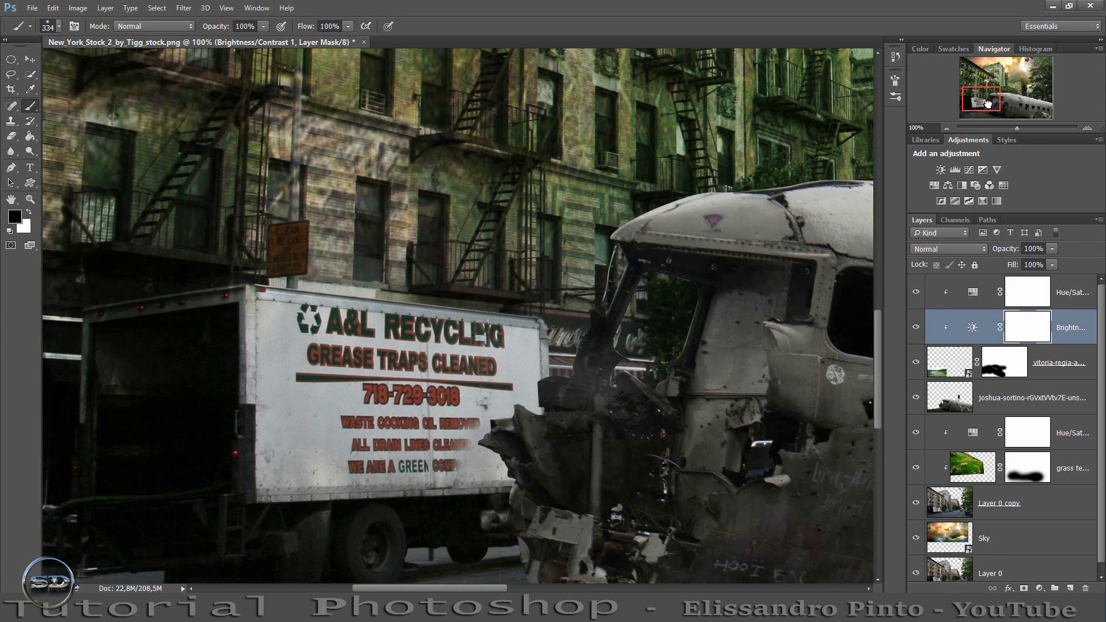
scroll(1055, 489, "down", 1)
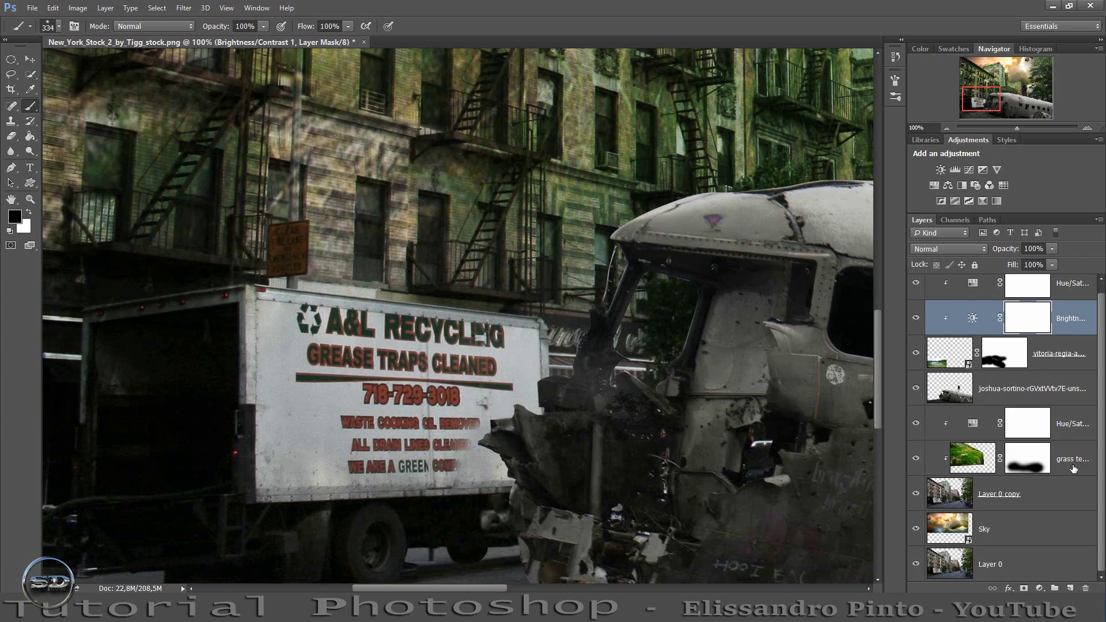
left_click(1020, 495)
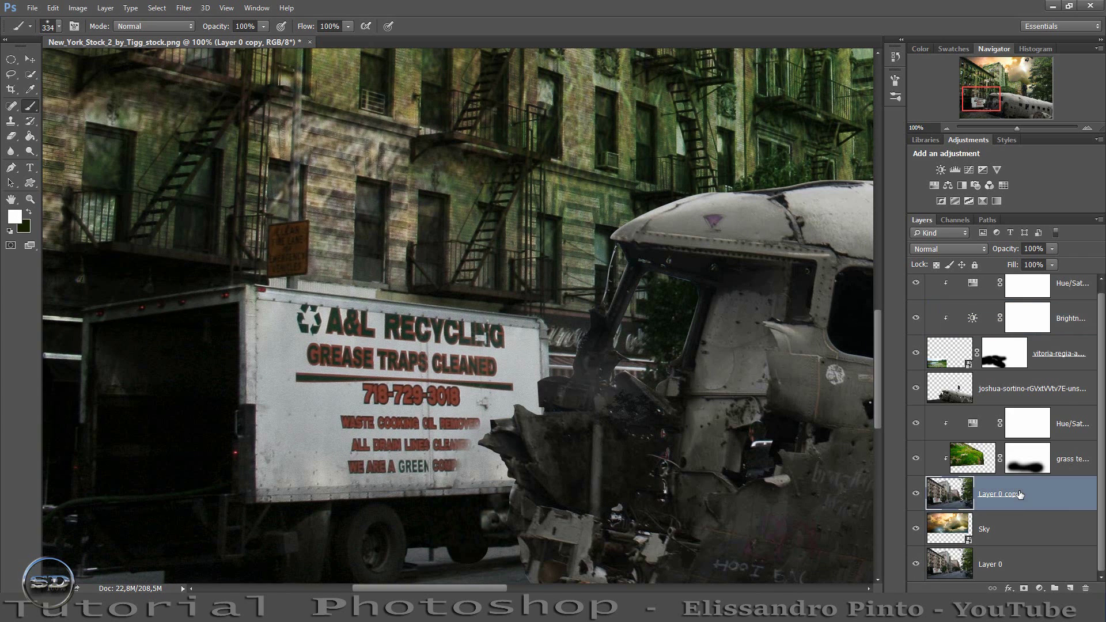
key("e")
left_click(10, 75)
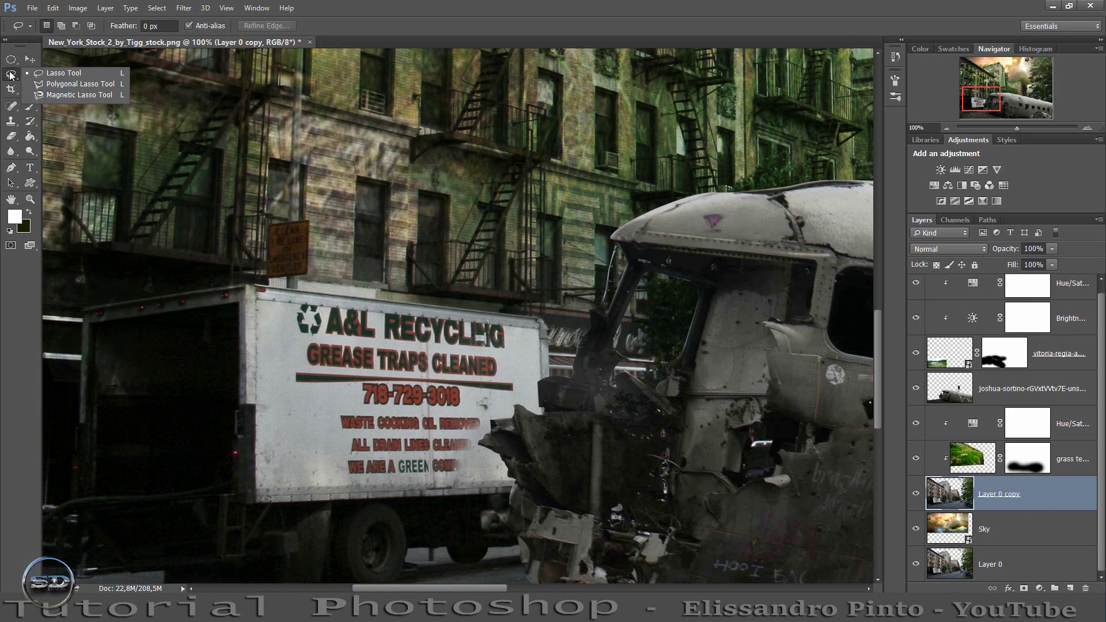
left_click(41, 86)
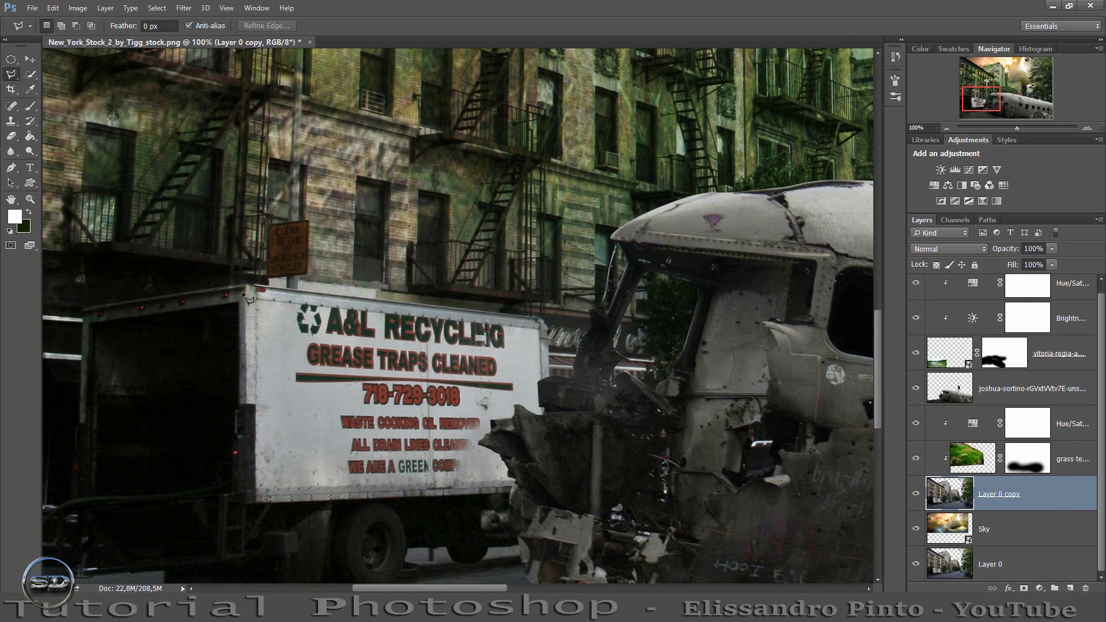
Outline the truck's flat side panel with a straight-edged selection.
left_click(248, 501)
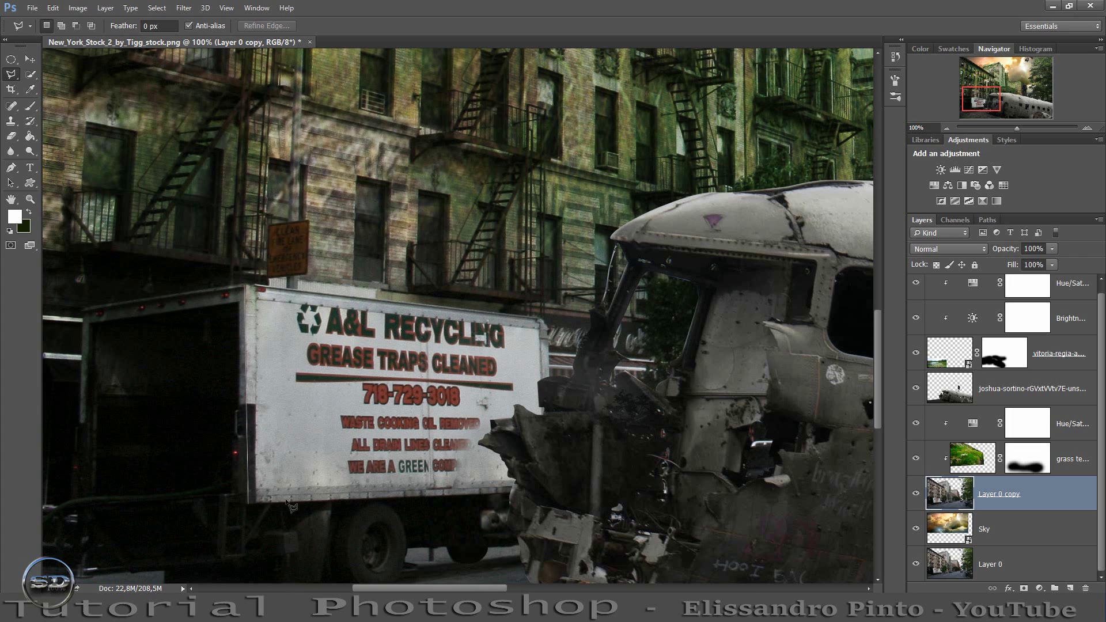
left_click(551, 492)
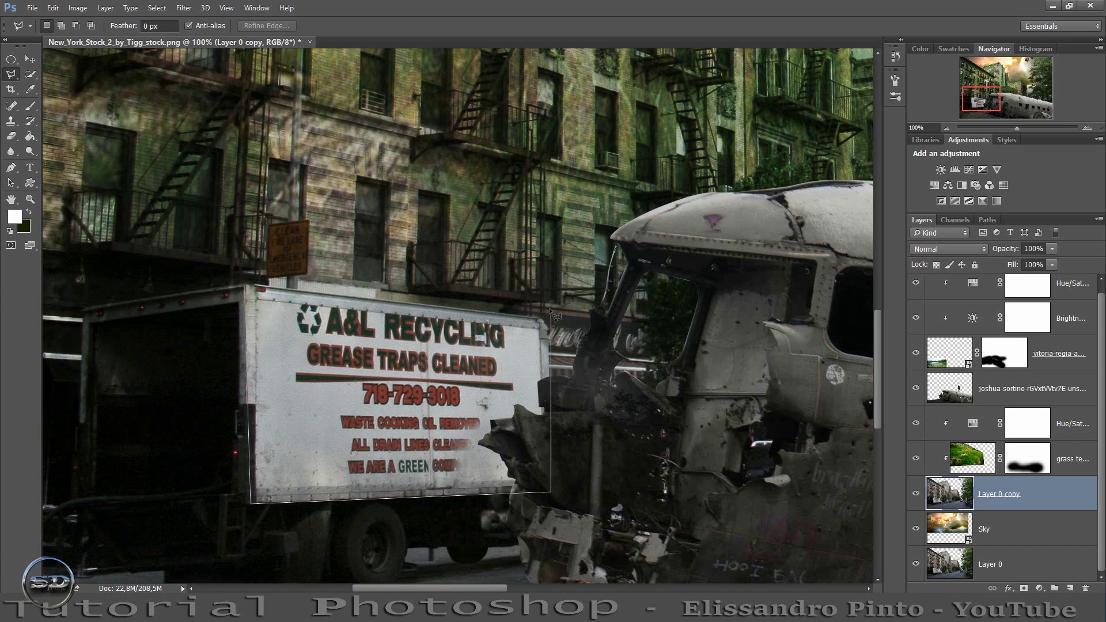
left_click(546, 324)
left_click(247, 287)
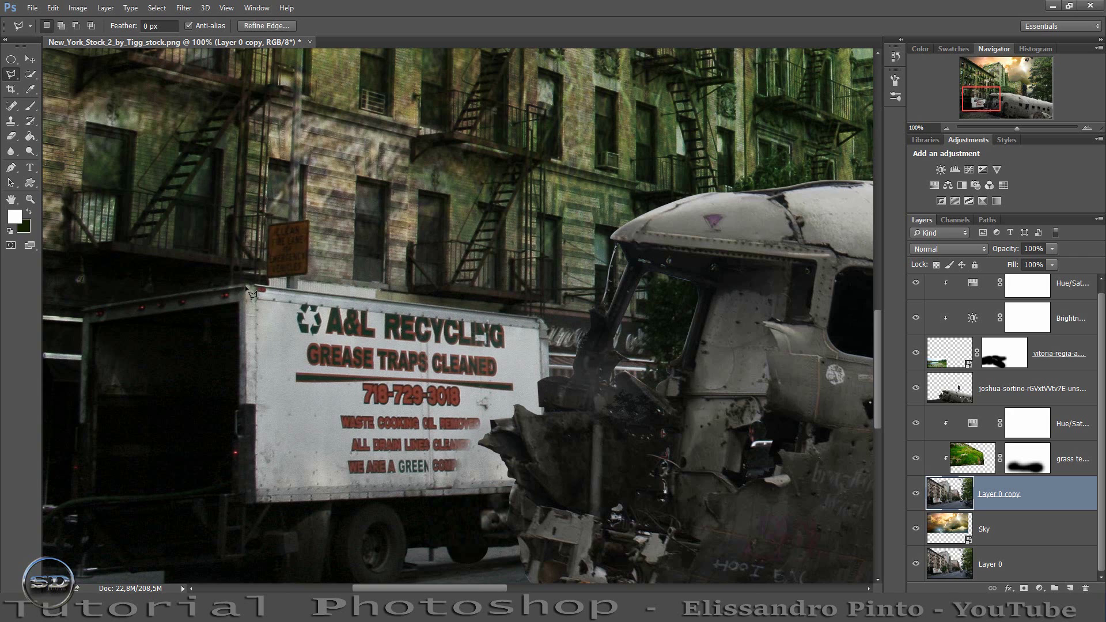
left_click(247, 289)
left_click(255, 502)
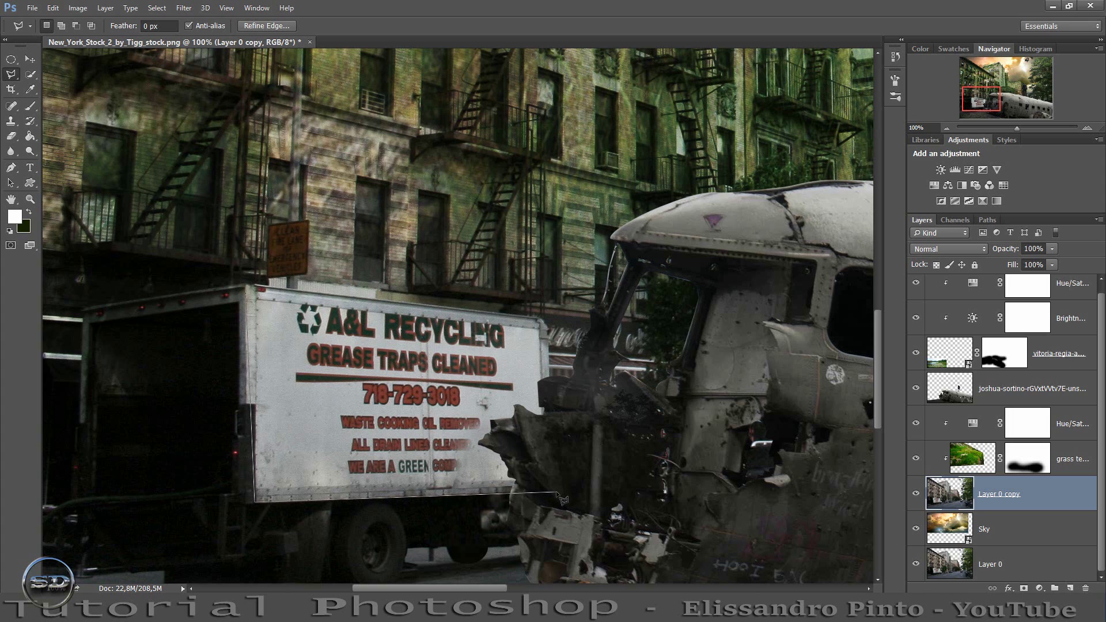
left_click(555, 491)
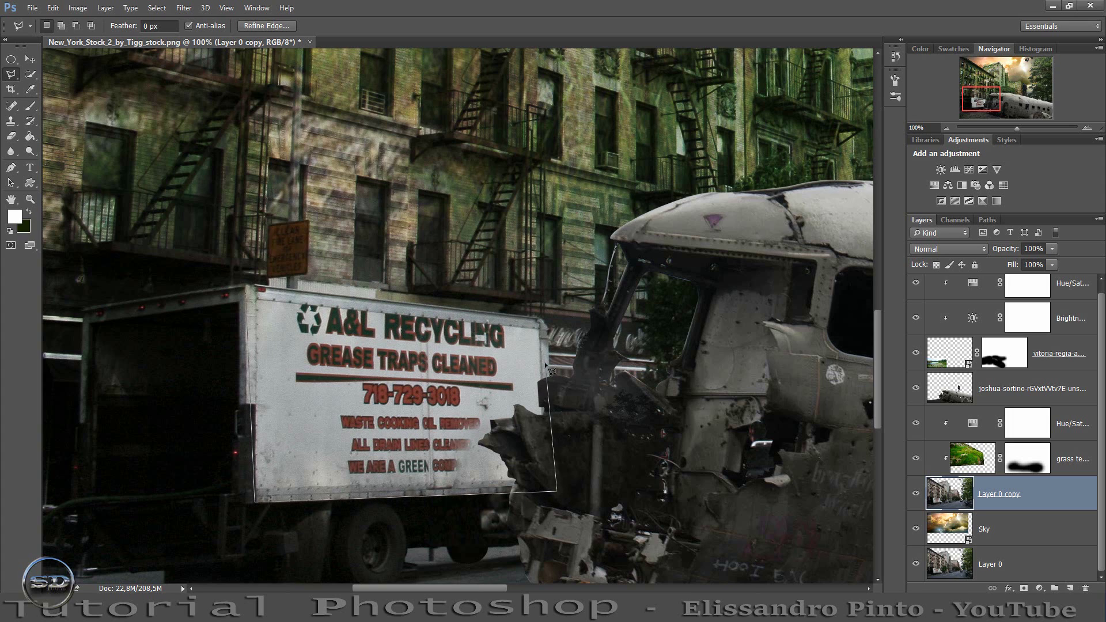
left_click(543, 320)
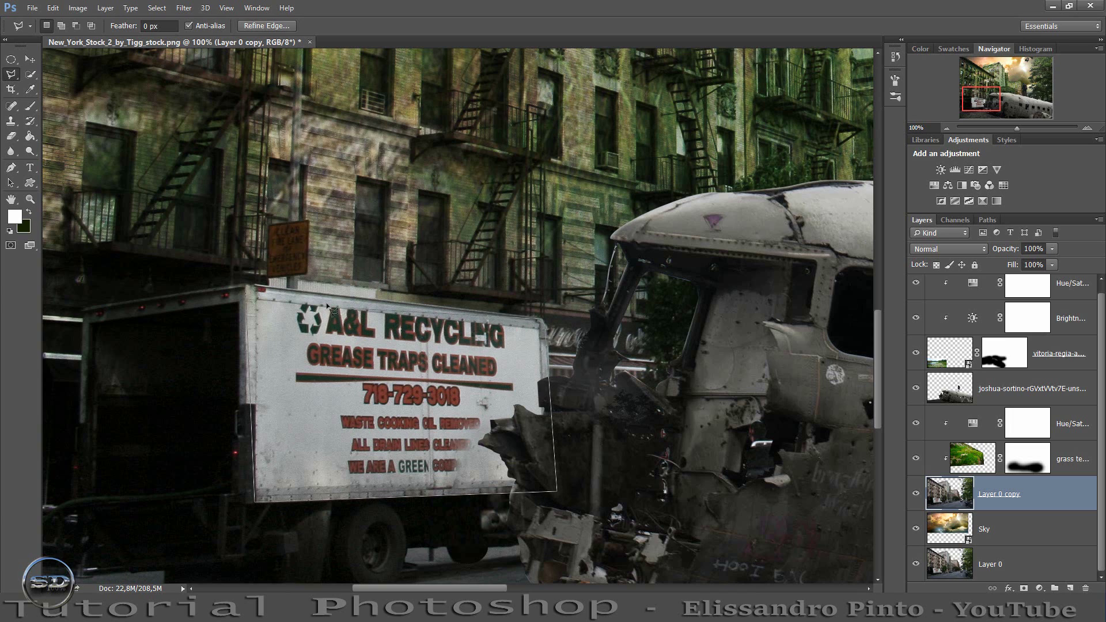
left_click(247, 288)
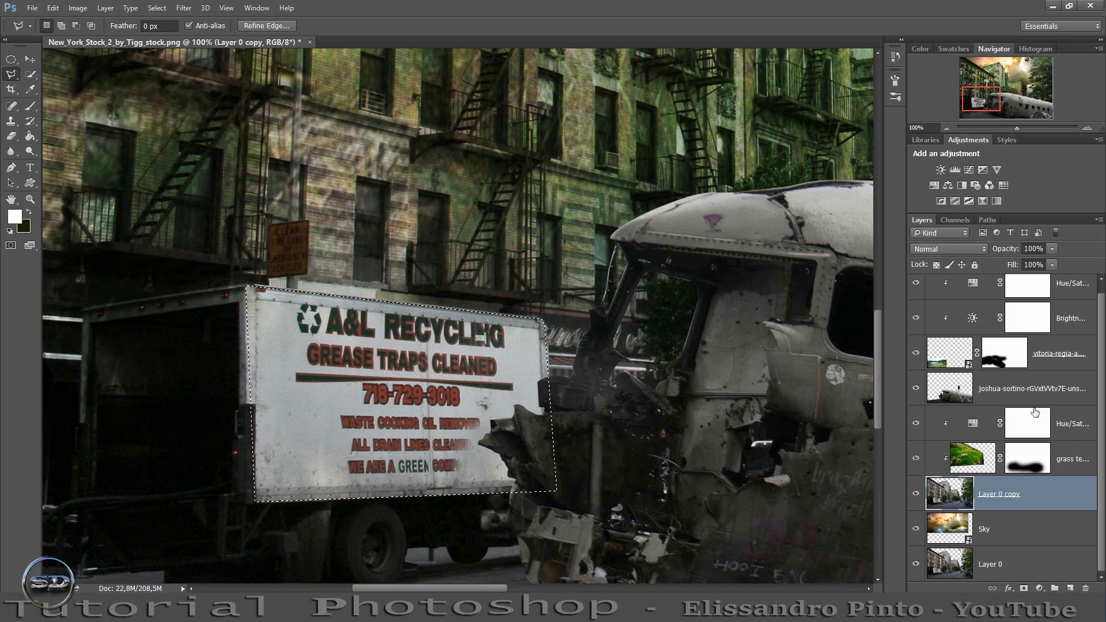
Add a new empty Layer 1 above the street copy, with white as foreground colour.
left_click(1027, 424)
left_click(1072, 588)
key("x")
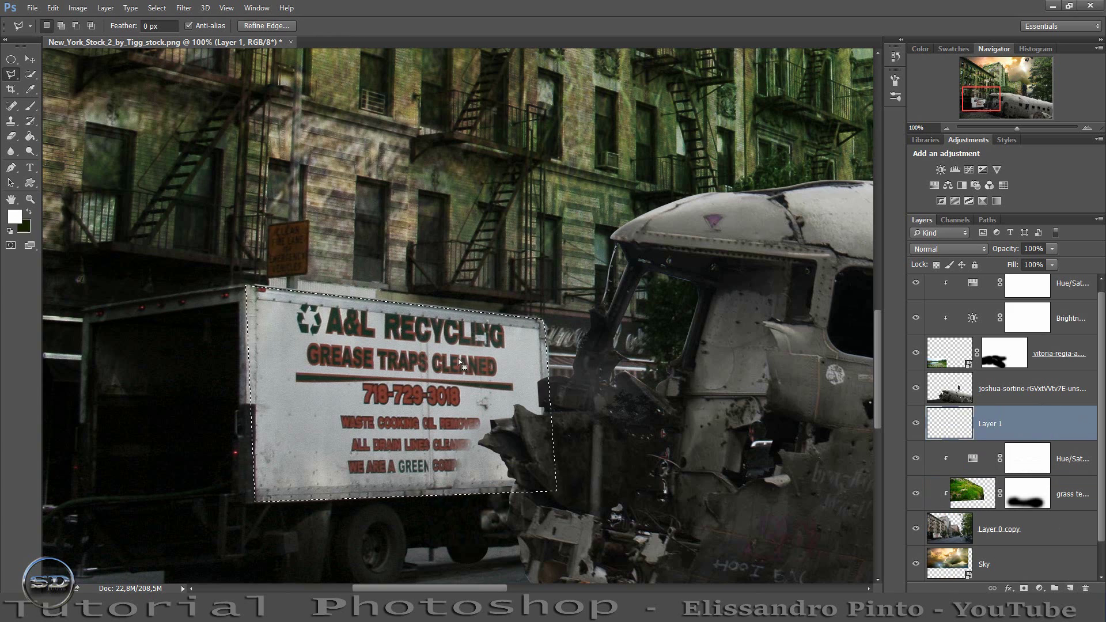
Paint-bucket the truck panel selection white, then place the rusty metal texture over it.
left_click(29, 136)
left_click(343, 373)
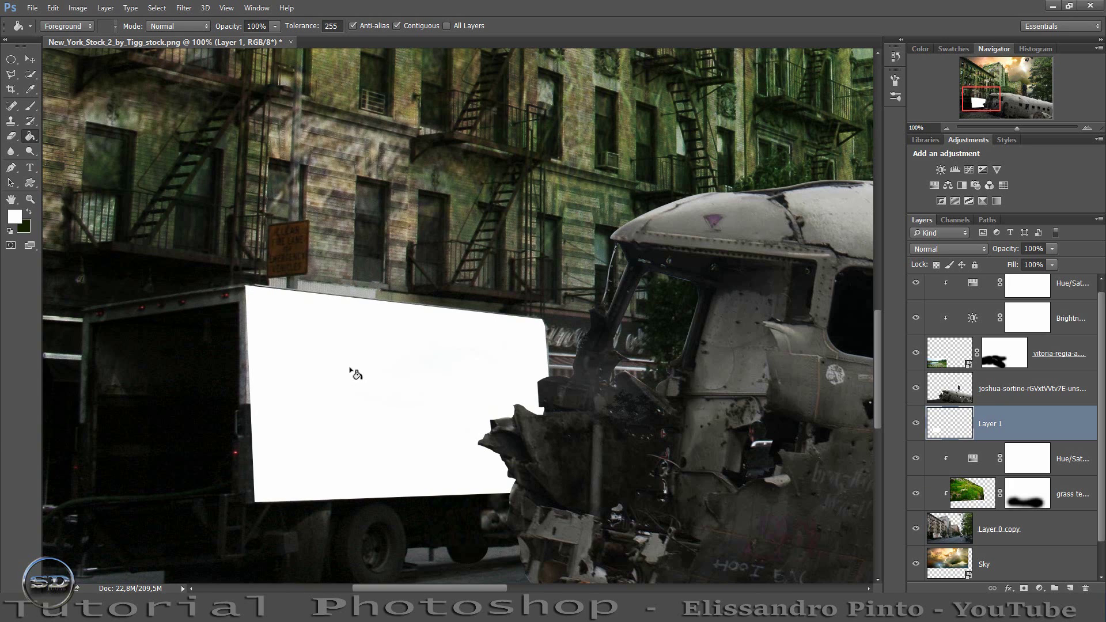
left_click_drag(519, 573, 496, 484)
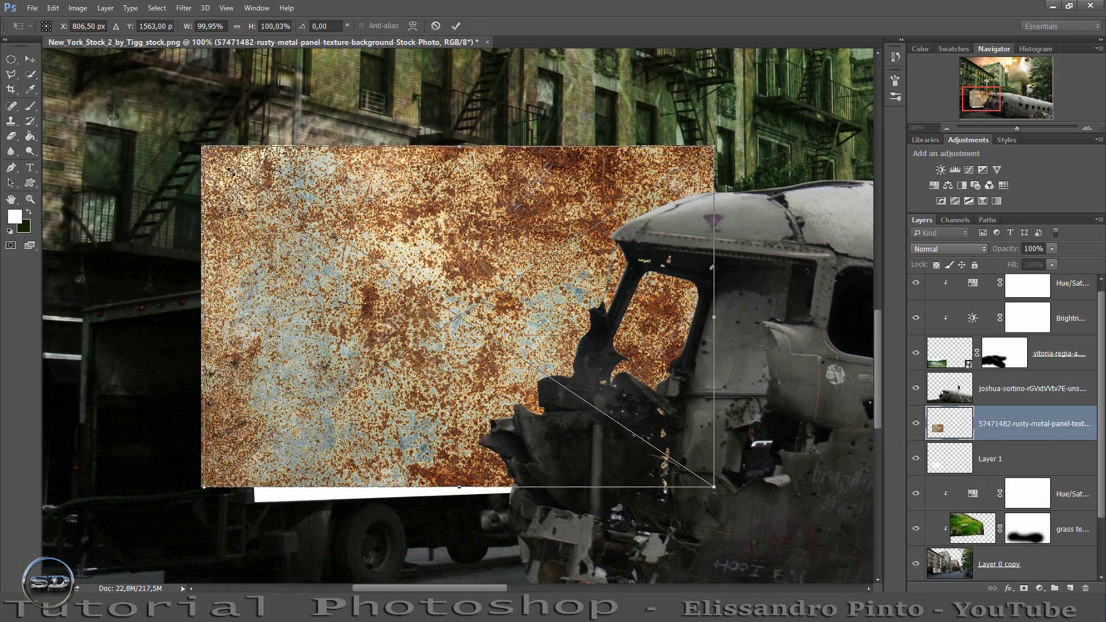
Shrink and move the rusty texture over the truck side and switch to Distort.
left_click_drag(201, 146, 382, 272)
left_click_drag(351, 317, 308, 340)
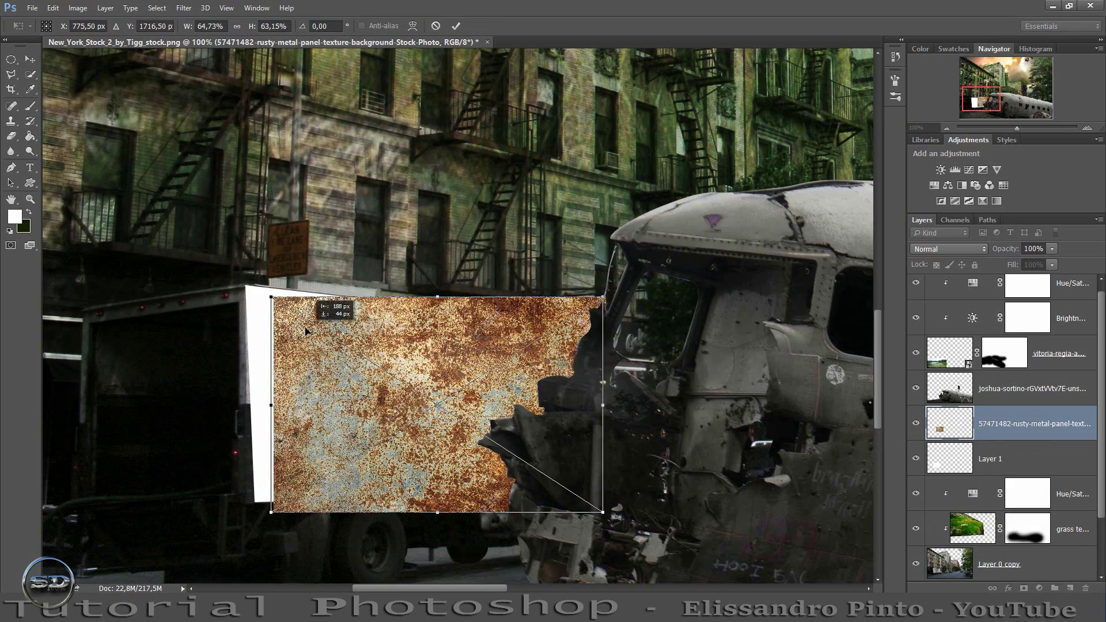
right_click(309, 340)
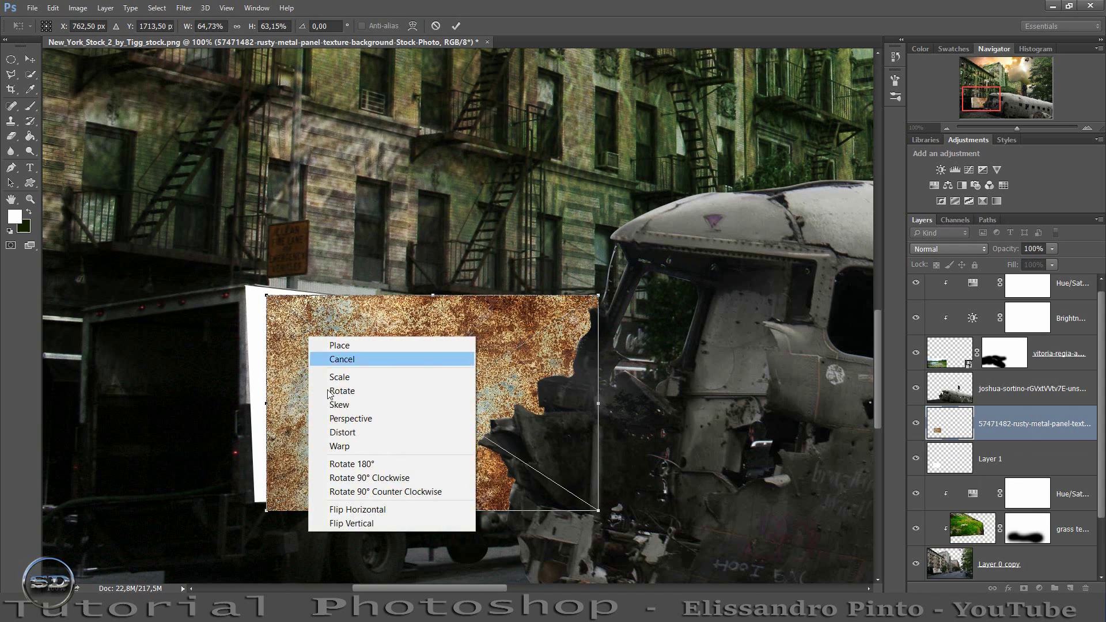
left_click(342, 432)
Drag the texture's four corners onto the truck side's corners and commit the transform.
left_click_drag(269, 511, 254, 502)
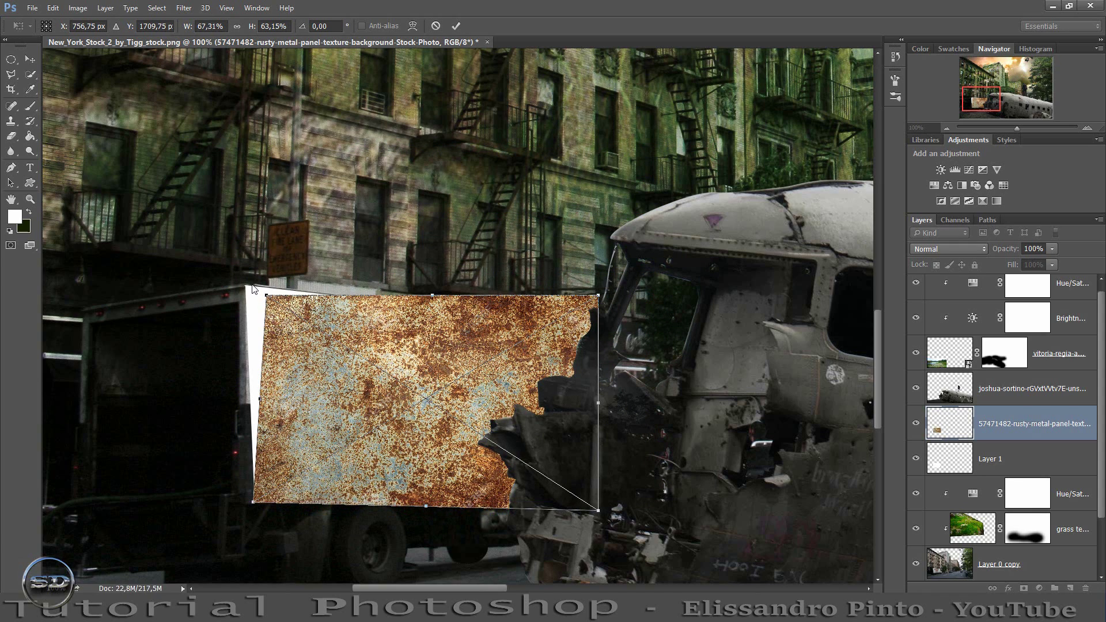
mouse_move(267, 298)
left_mouse_down()
mouse_move(236, 284)
mouse_move(245, 281)
left_mouse_up()
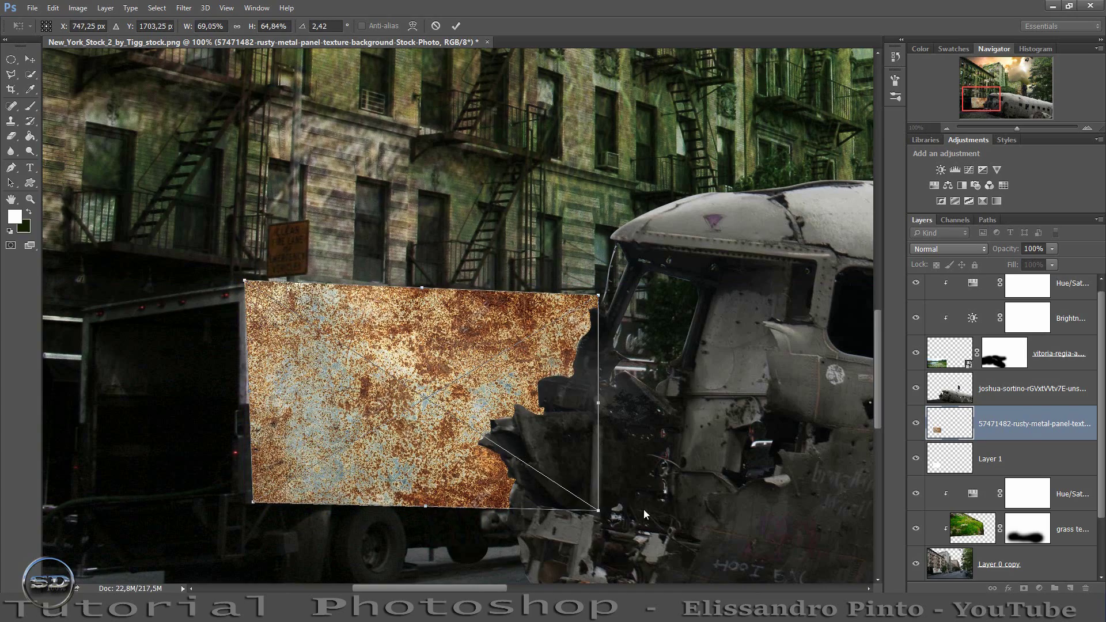
left_click_drag(600, 510, 543, 502)
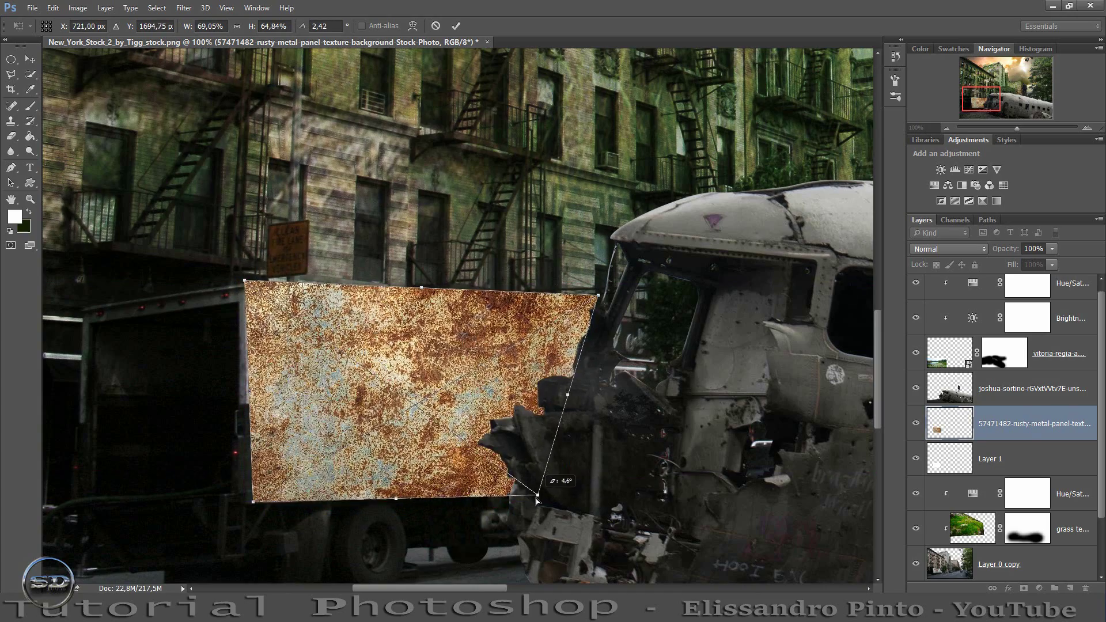
mouse_move(598, 295)
left_mouse_down()
mouse_move(548, 314)
mouse_move(559, 314)
left_mouse_up()
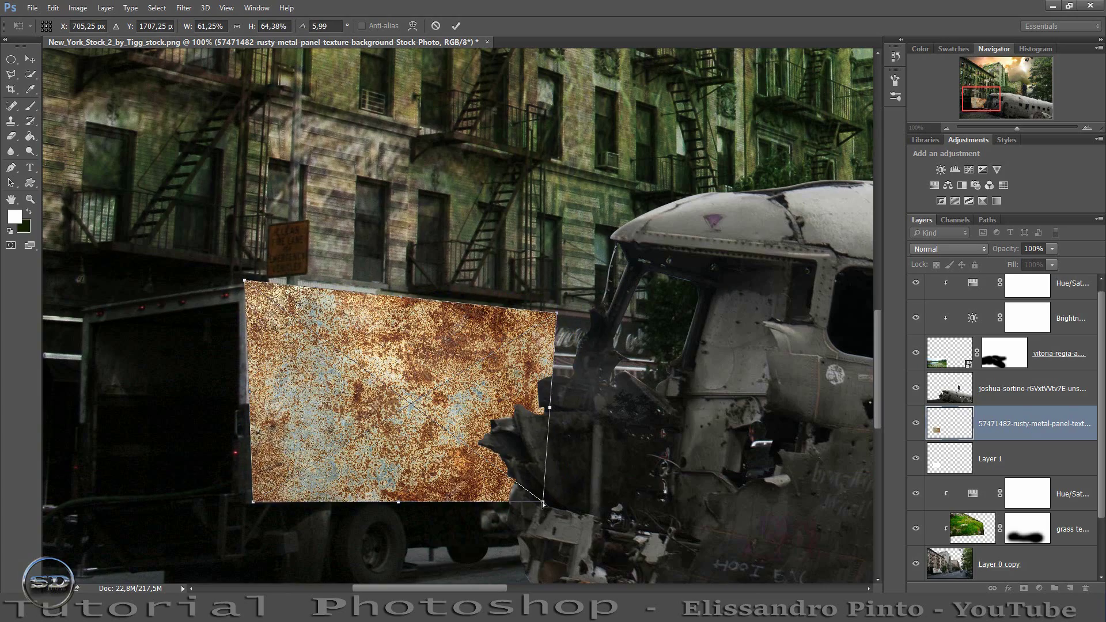
left_click_drag(543, 503, 576, 514)
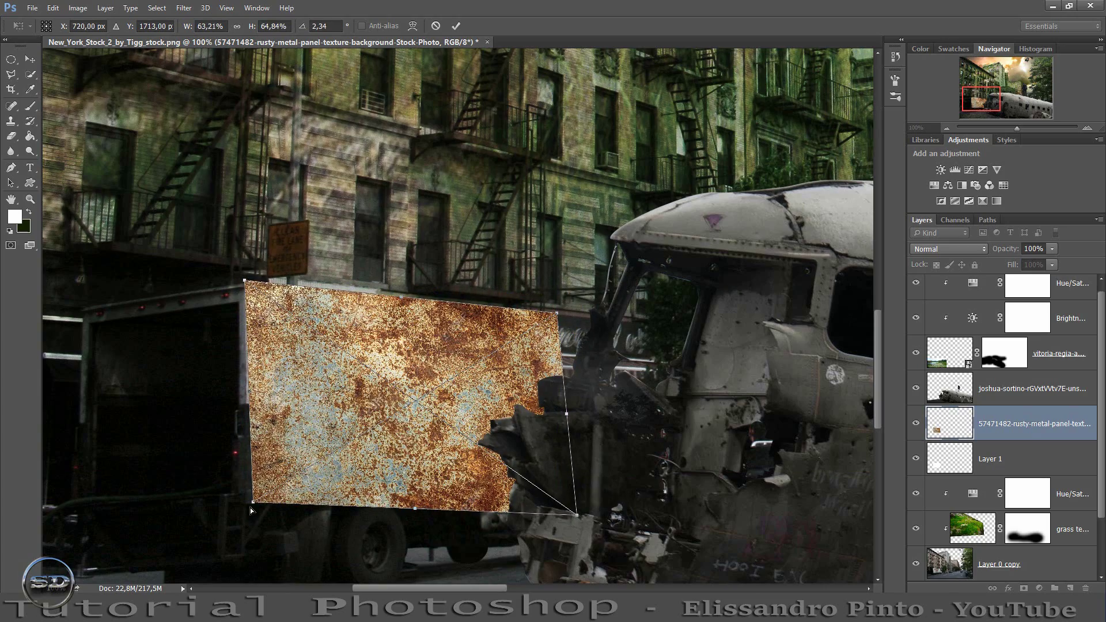
left_click_drag(252, 503, 237, 520)
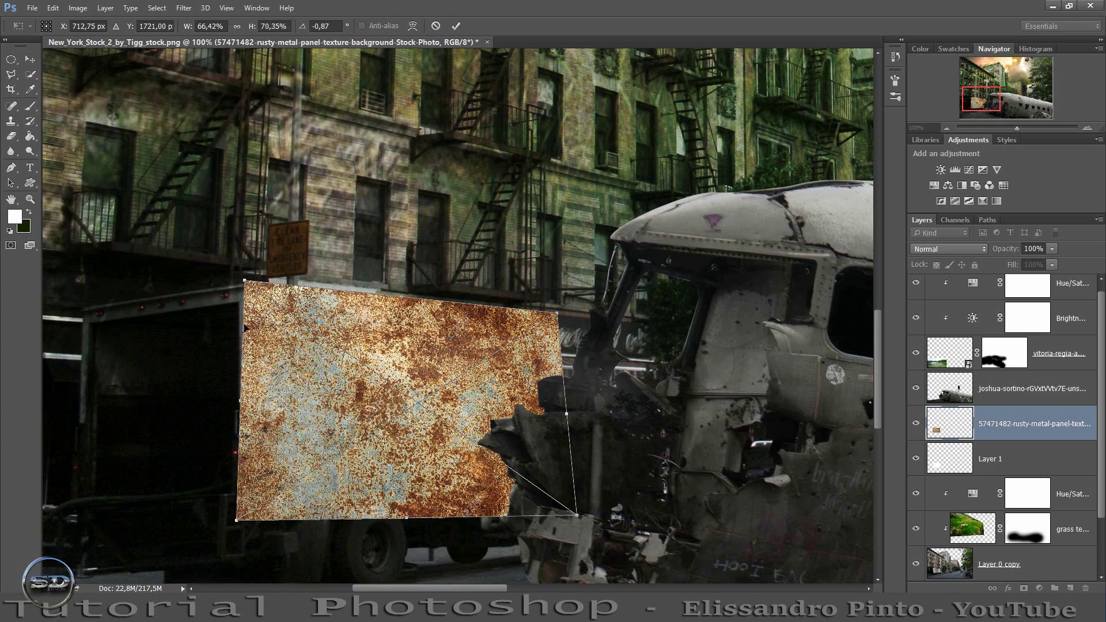
left_click_drag(242, 282, 230, 264)
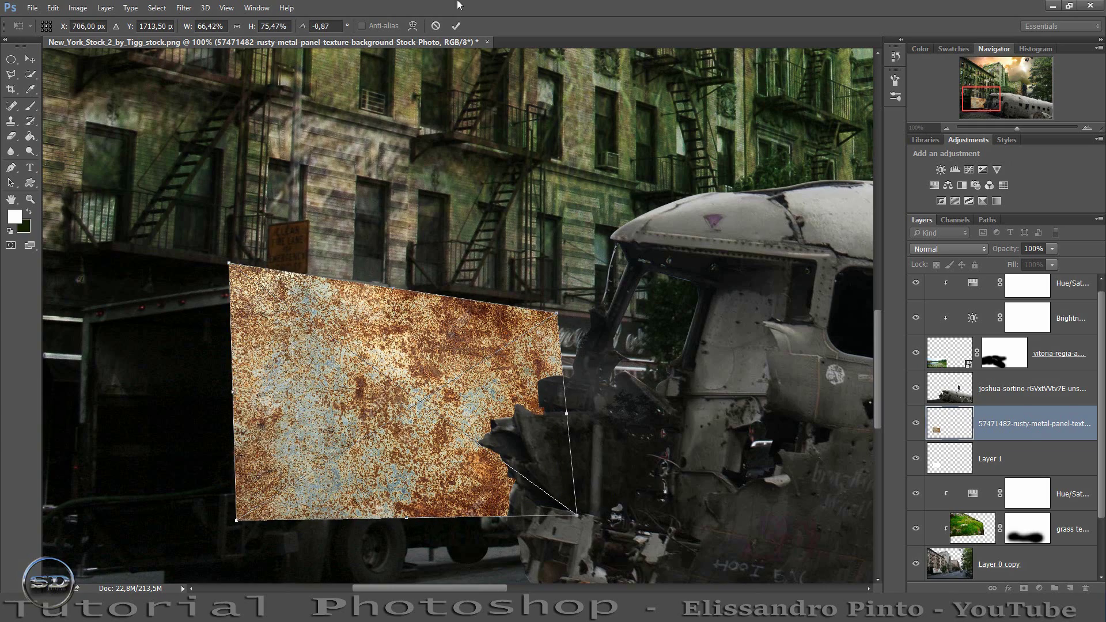
left_click(458, 25)
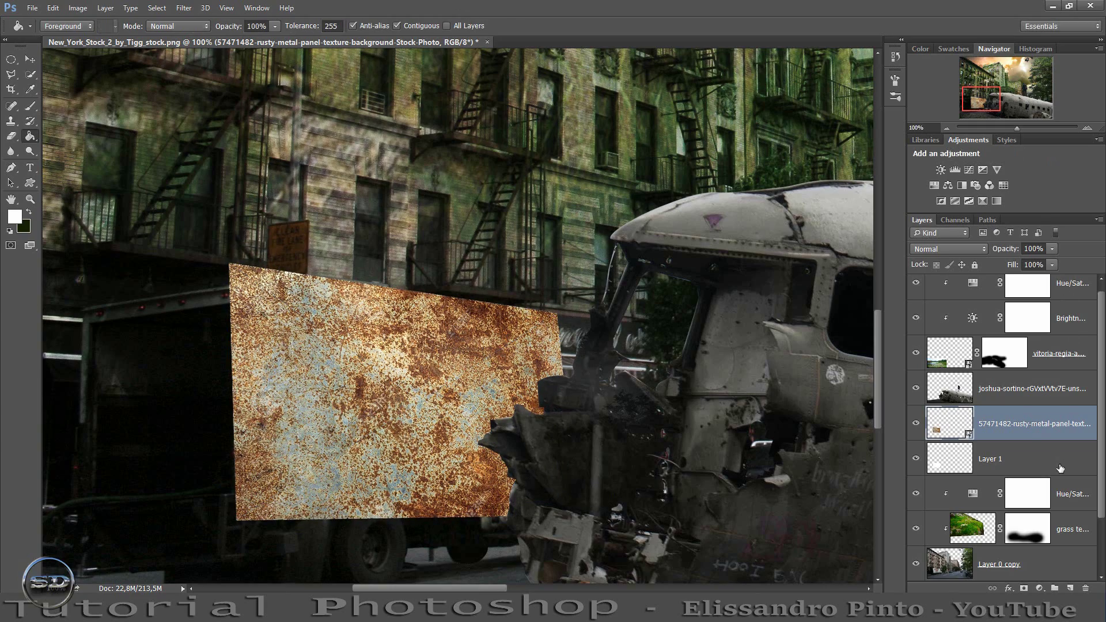
Clip the rust layer in Overlay, hide Layer 1, and move the rust above Layer 0 copy.
right_click(1057, 425)
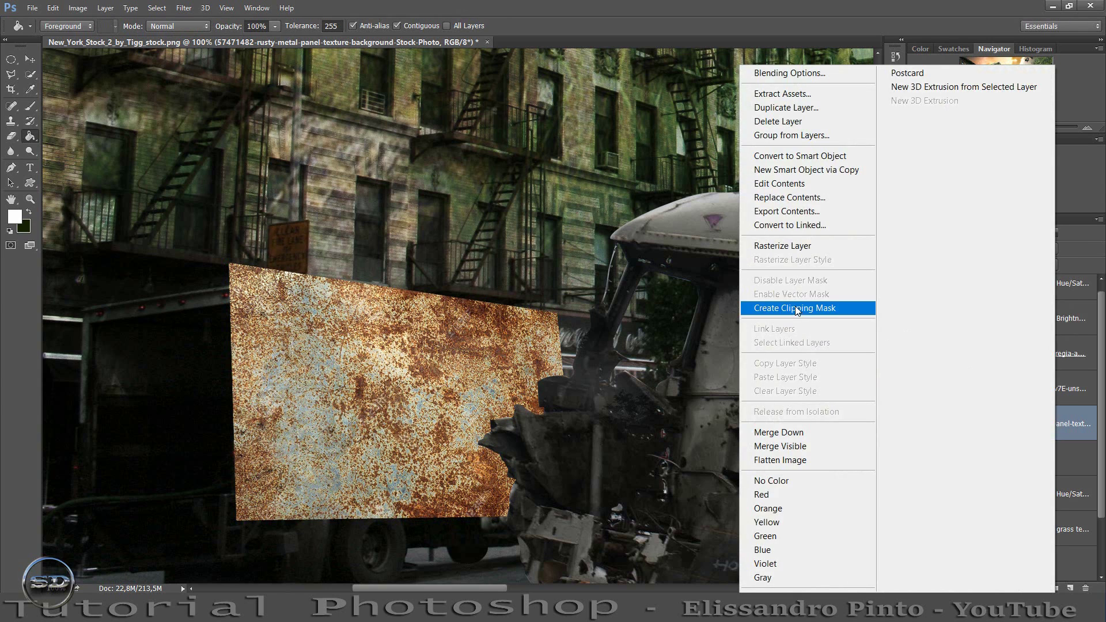
left_click(795, 306)
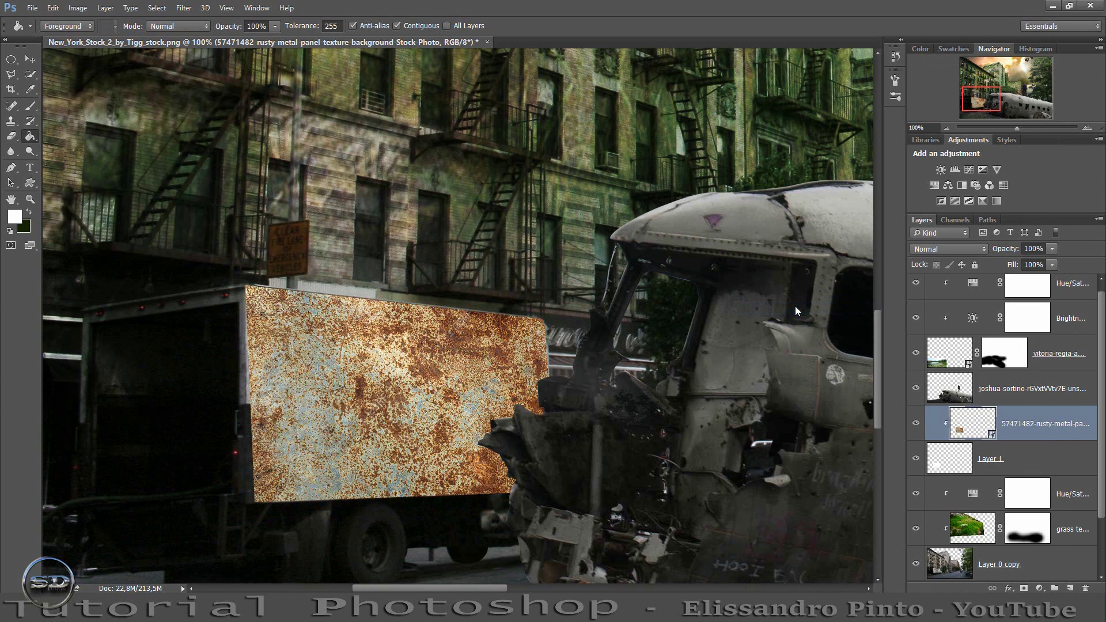
left_click(943, 249)
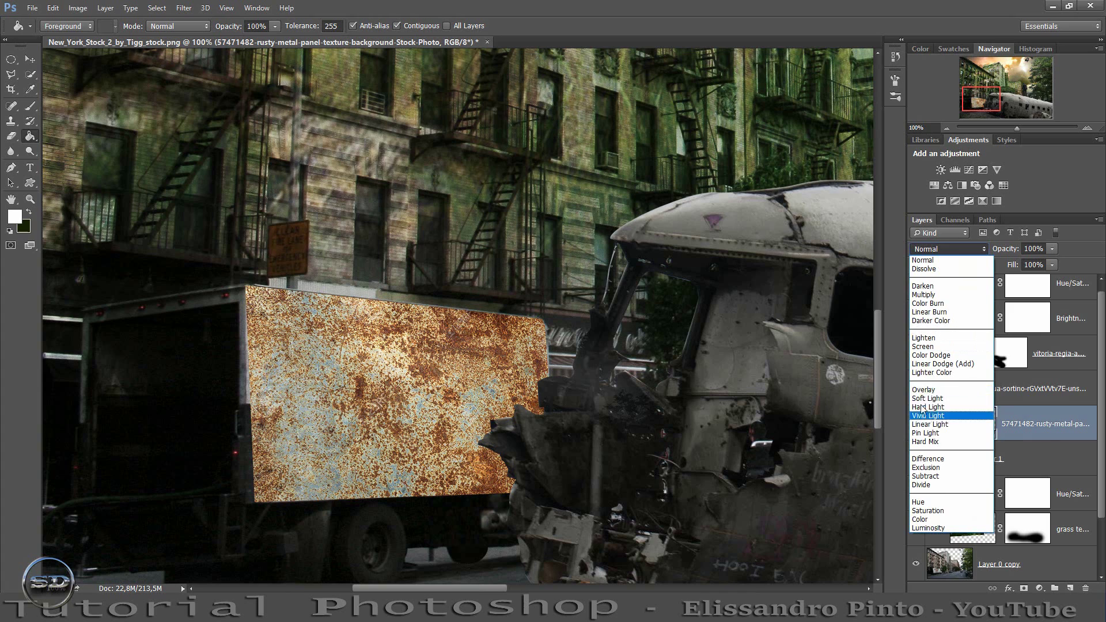
left_click(913, 389)
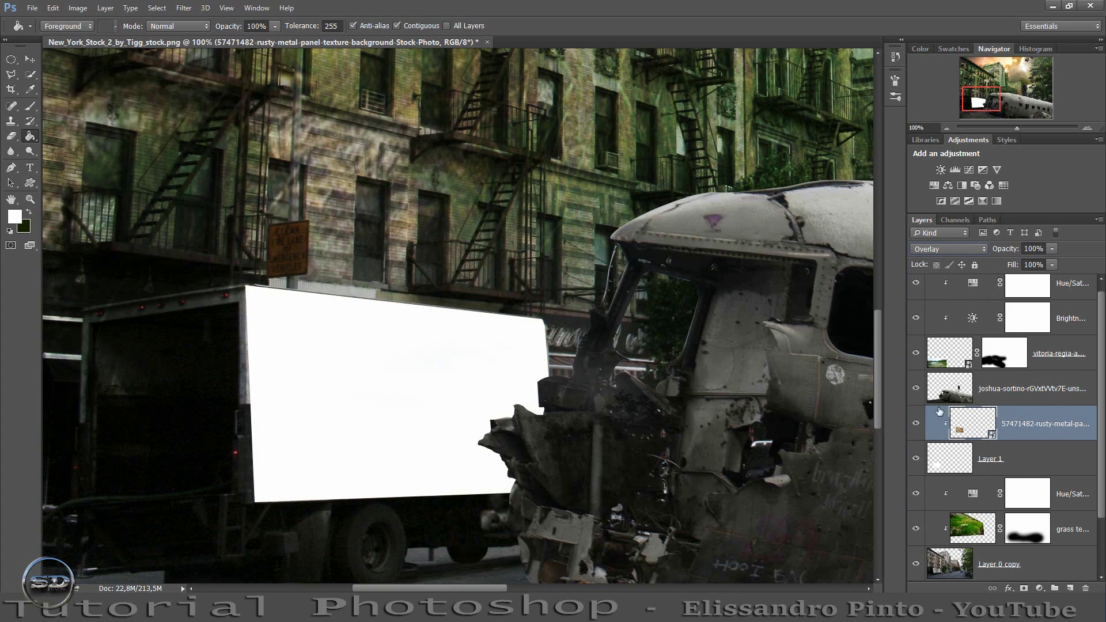
left_click(916, 459)
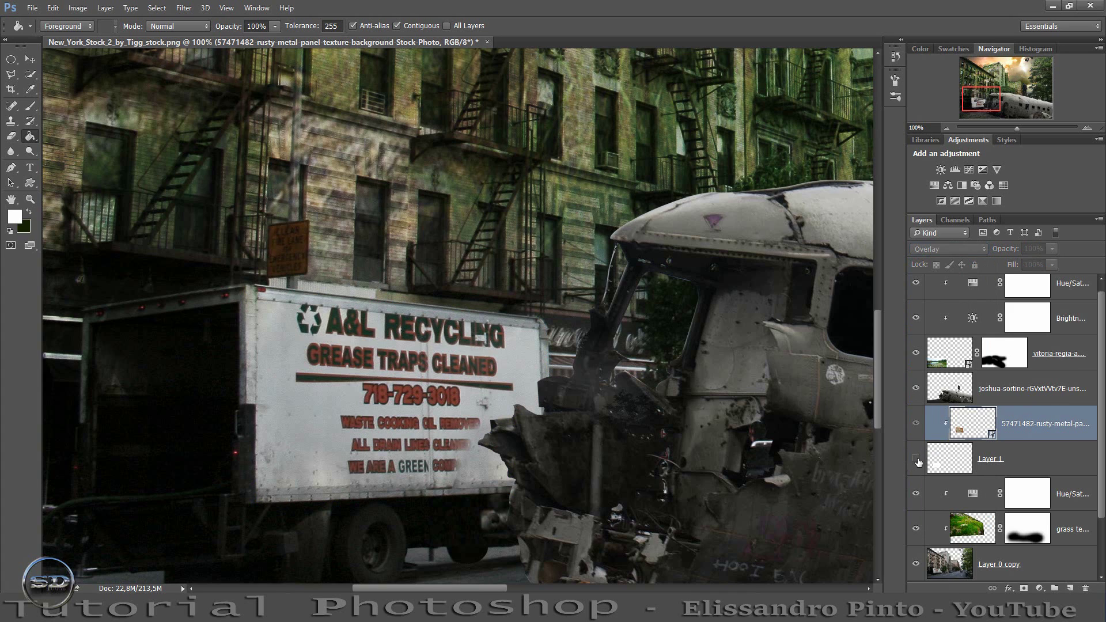
mouse_move(1007, 427)
left_mouse_down()
mouse_move(970, 497)
mouse_move(970, 484)
left_mouse_up()
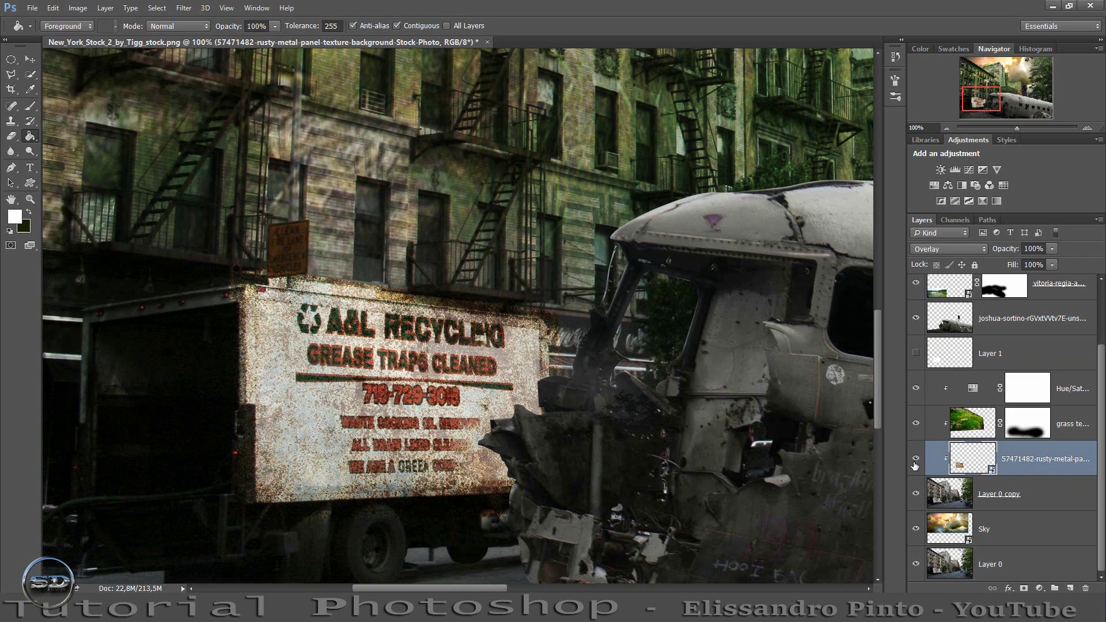
left_click(915, 459)
left_click(916, 459)
Mask the rust texture to Layer 1's panel shape and set its blend mode to Multiply.
left_click(940, 361, "ctrl")
left_click(1024, 589)
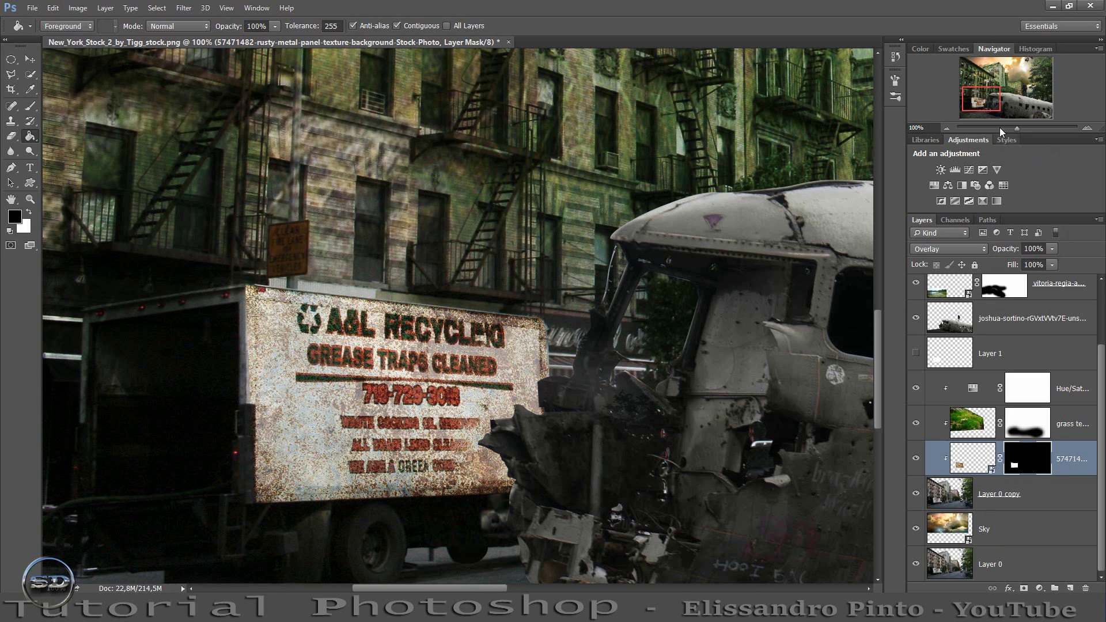
left_click(973, 460)
key("x")
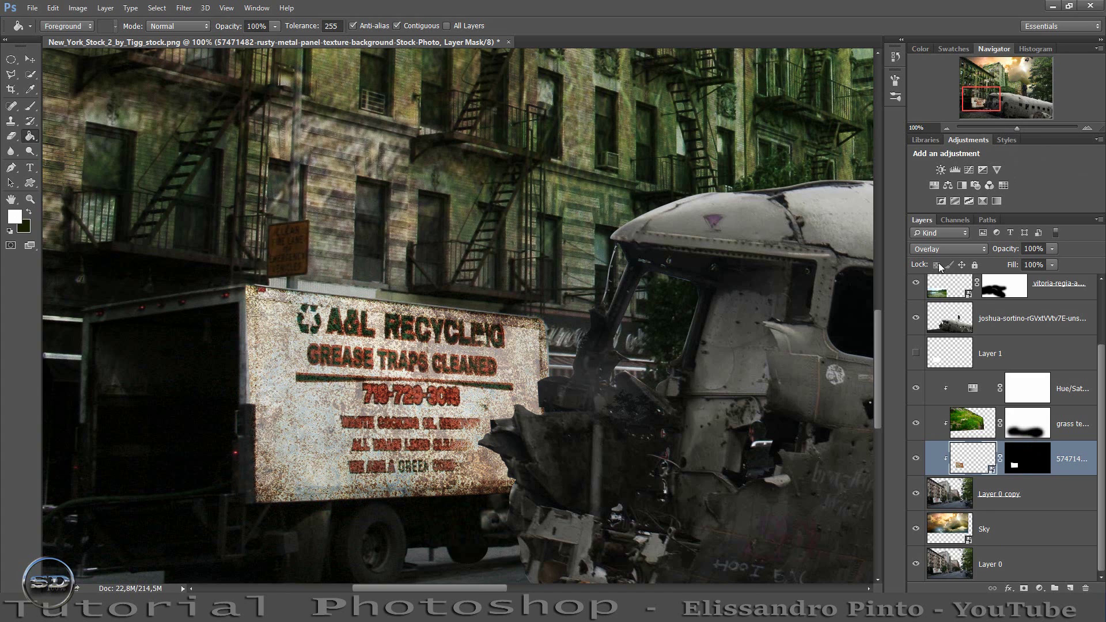
left_click(939, 249)
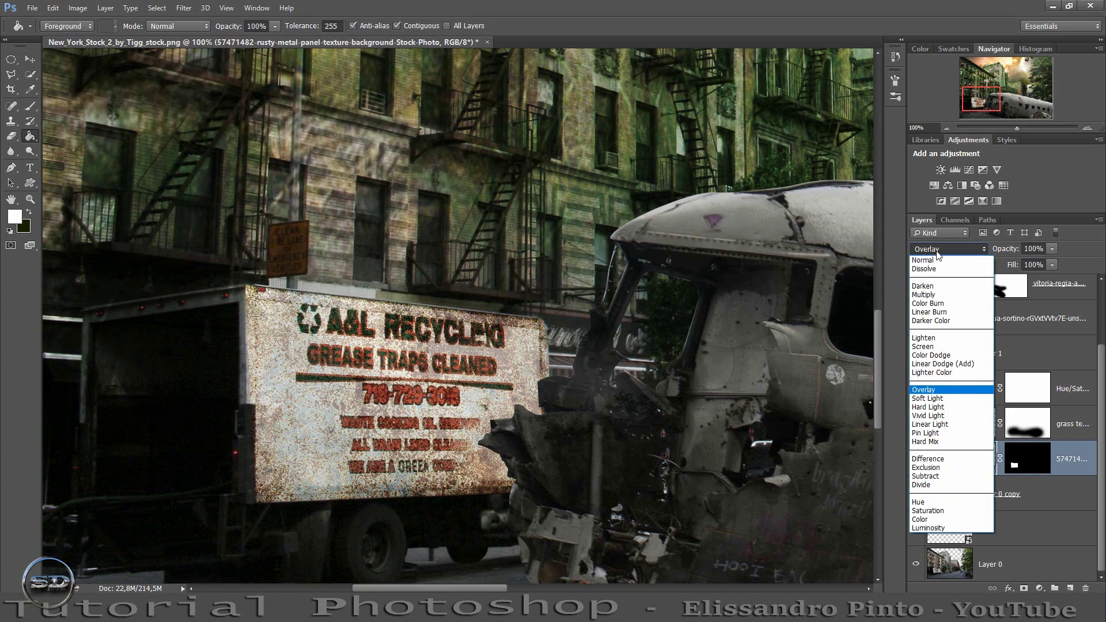
left_click(931, 295)
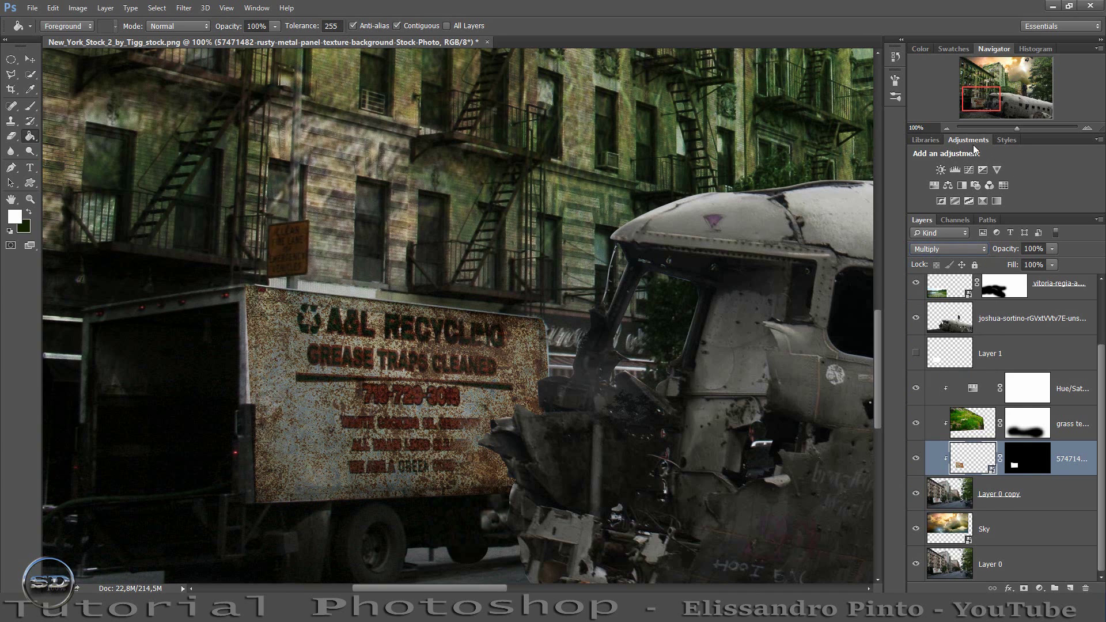
Zoom in and select the truck panel's left edge strip with the Polygonal Lasso.
left_click_drag(1010, 131, 1013, 127)
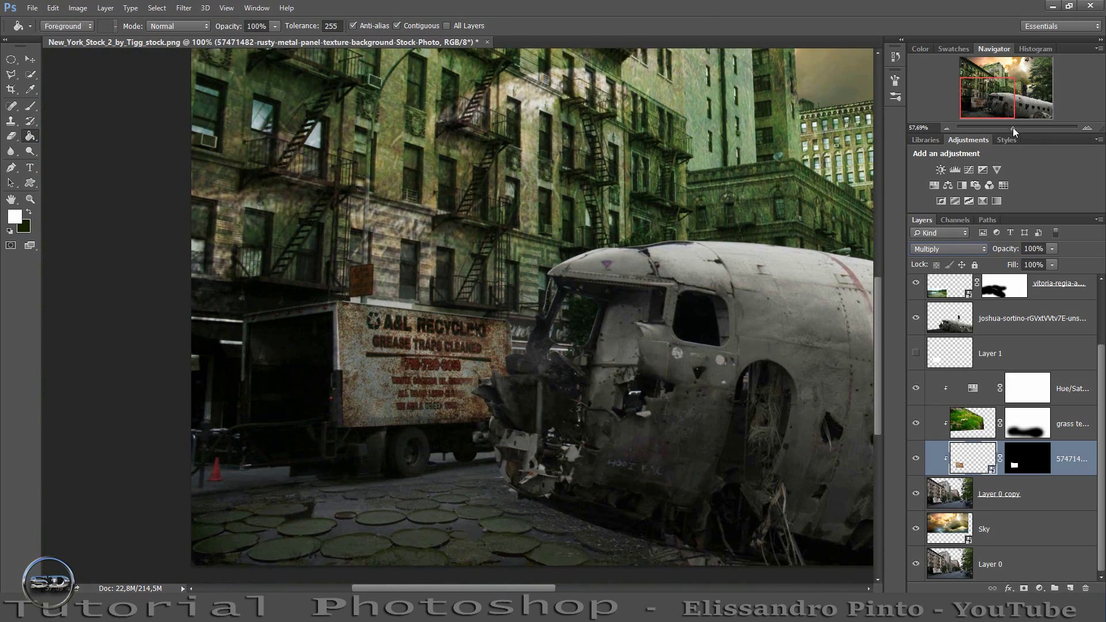
left_click_drag(1012, 126, 1019, 130)
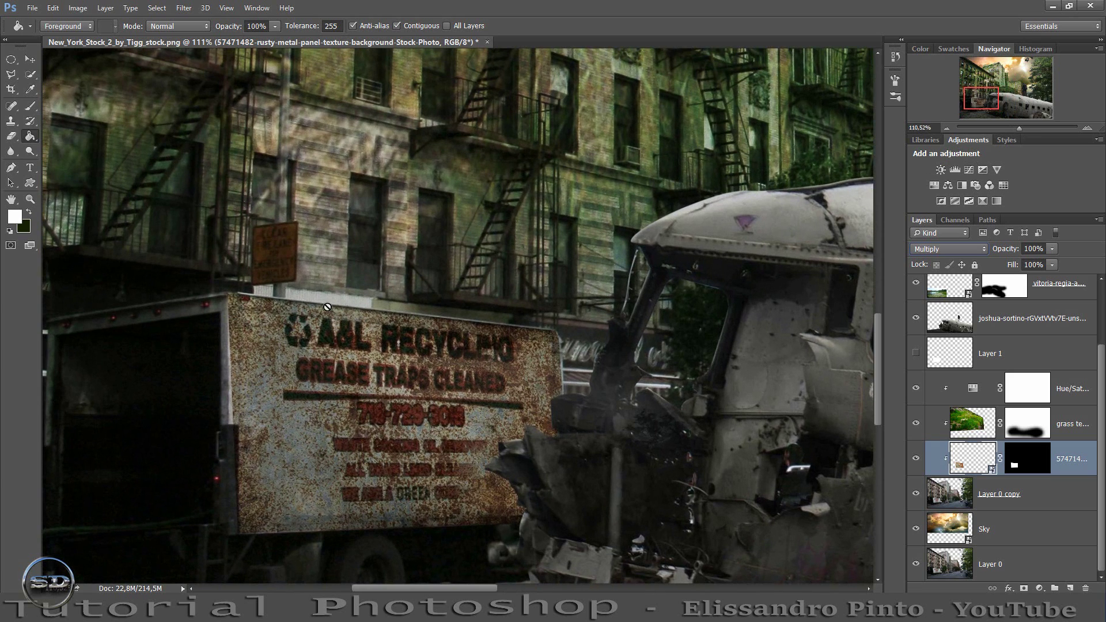
left_click(11, 74)
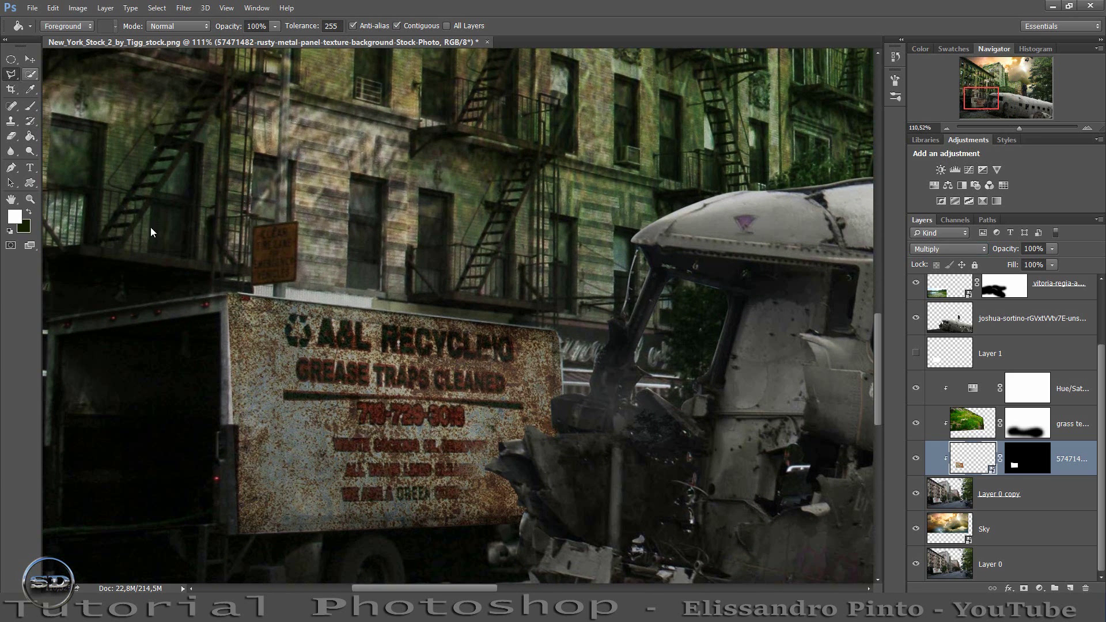
left_click(227, 299)
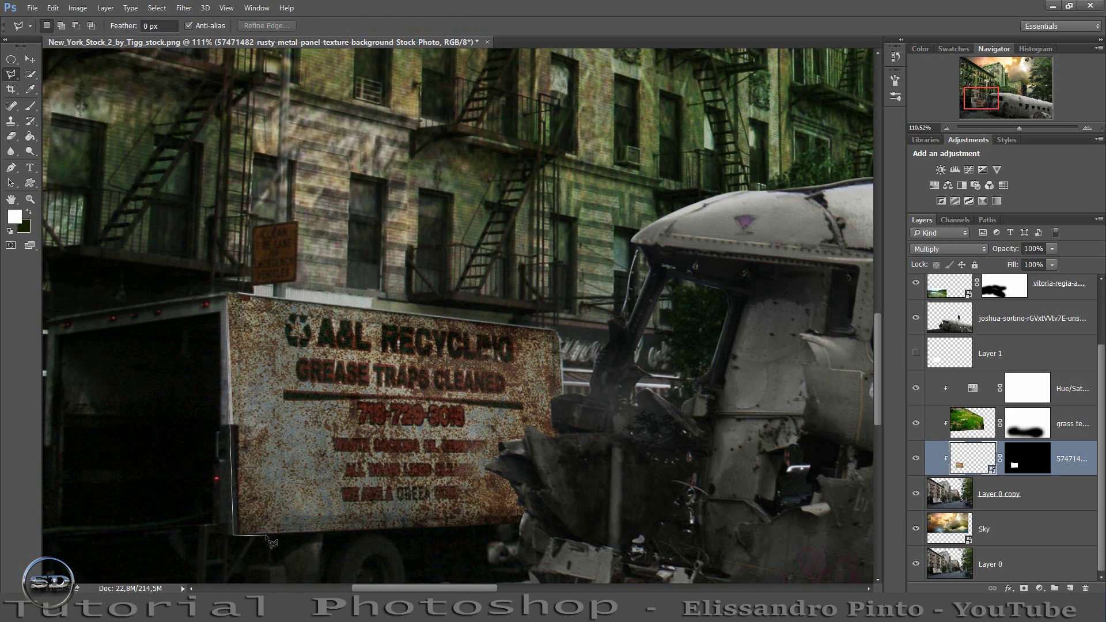
left_click(230, 300)
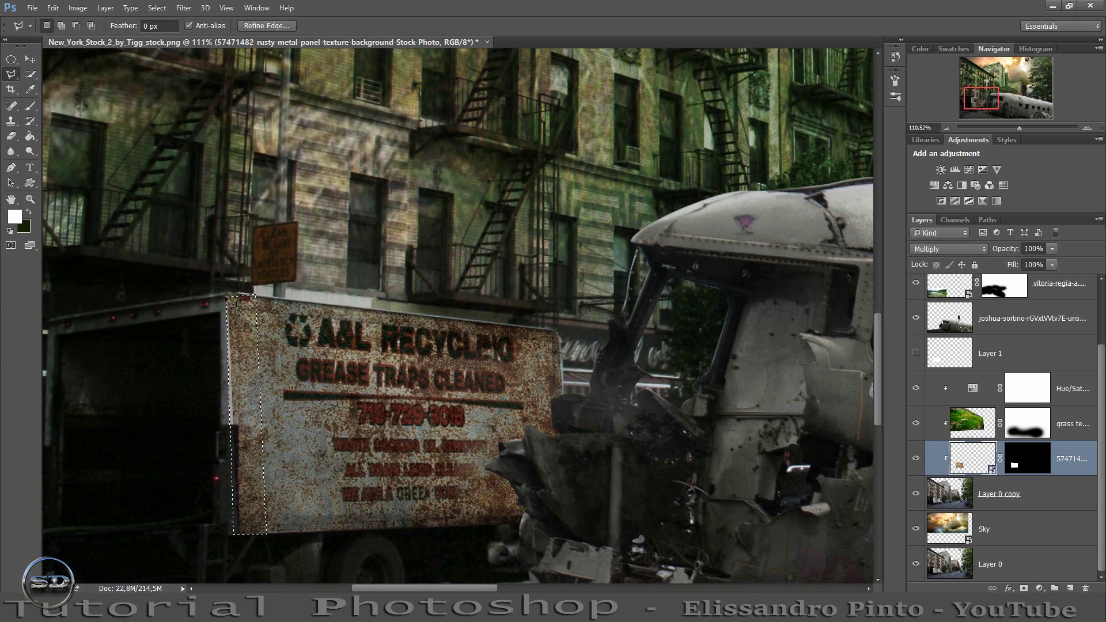
Paint white with a 75 px brush on the rust mask over the strip, deselect, and zoom out.
left_click(30, 105)
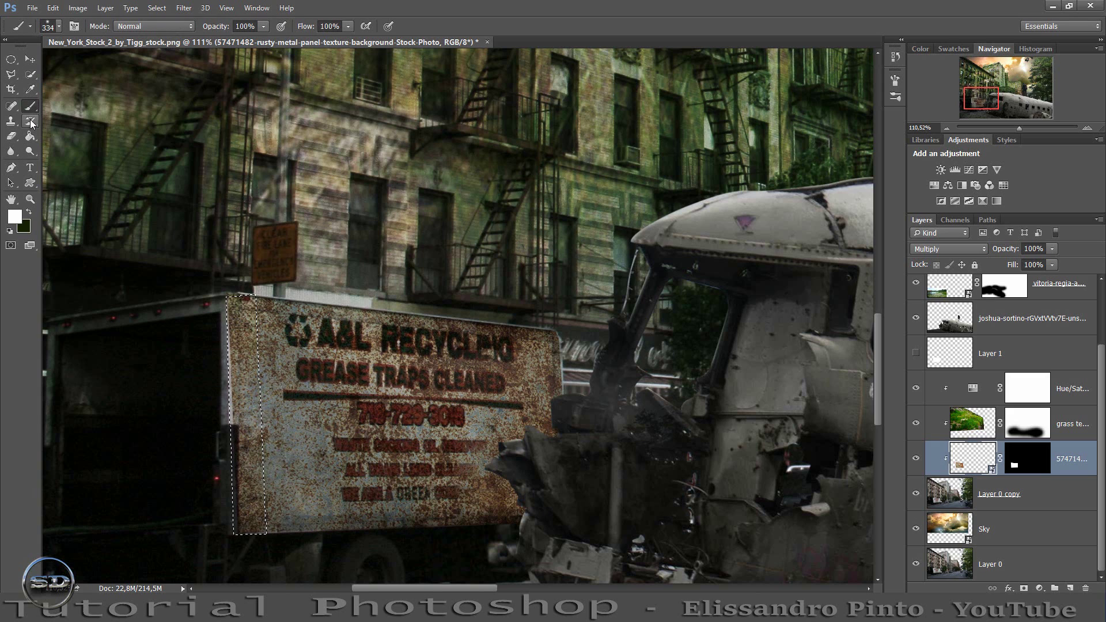
left_click(1027, 458)
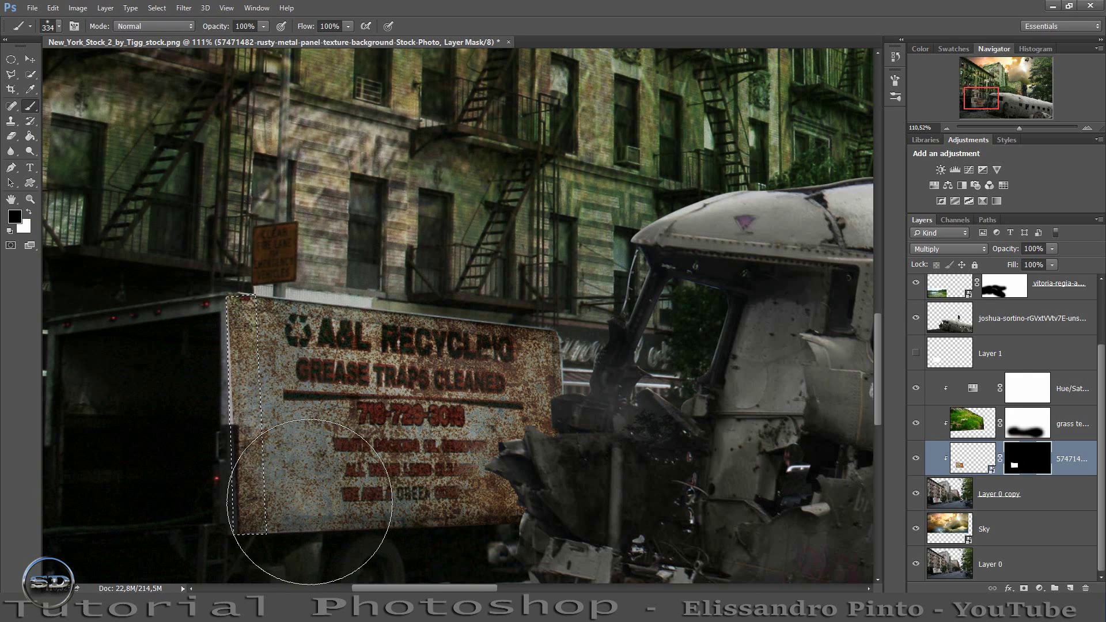
key("d")
mouse_move(290, 455)
left_mouse_down()
mouse_move(250, 458)
mouse_move(245, 392)
left_mouse_up()
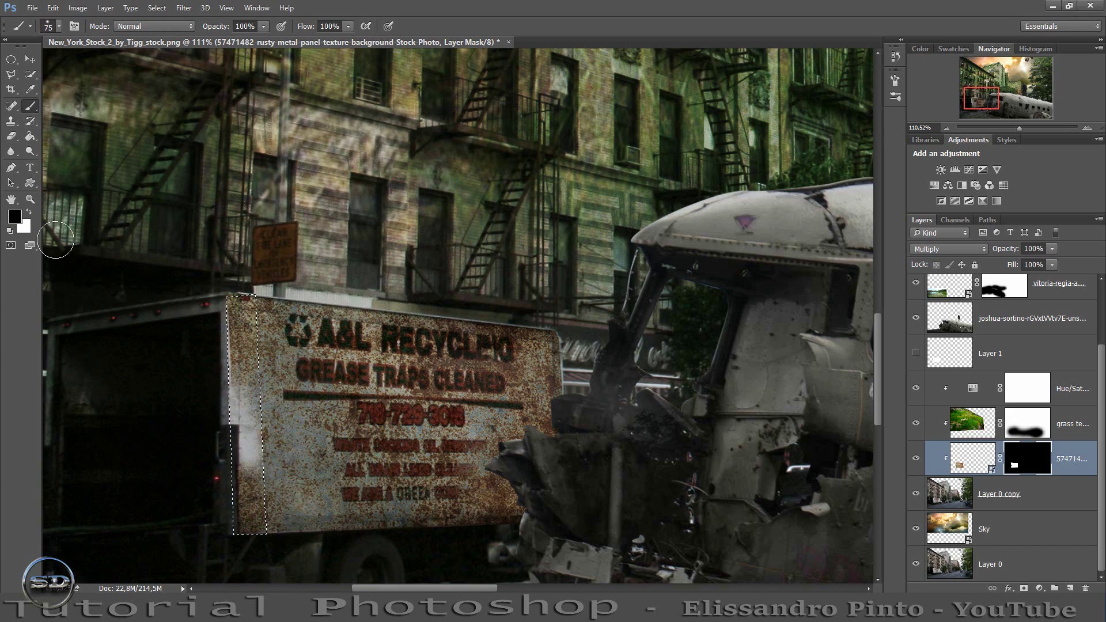
left_click(30, 212)
left_click_drag(245, 314, 258, 372)
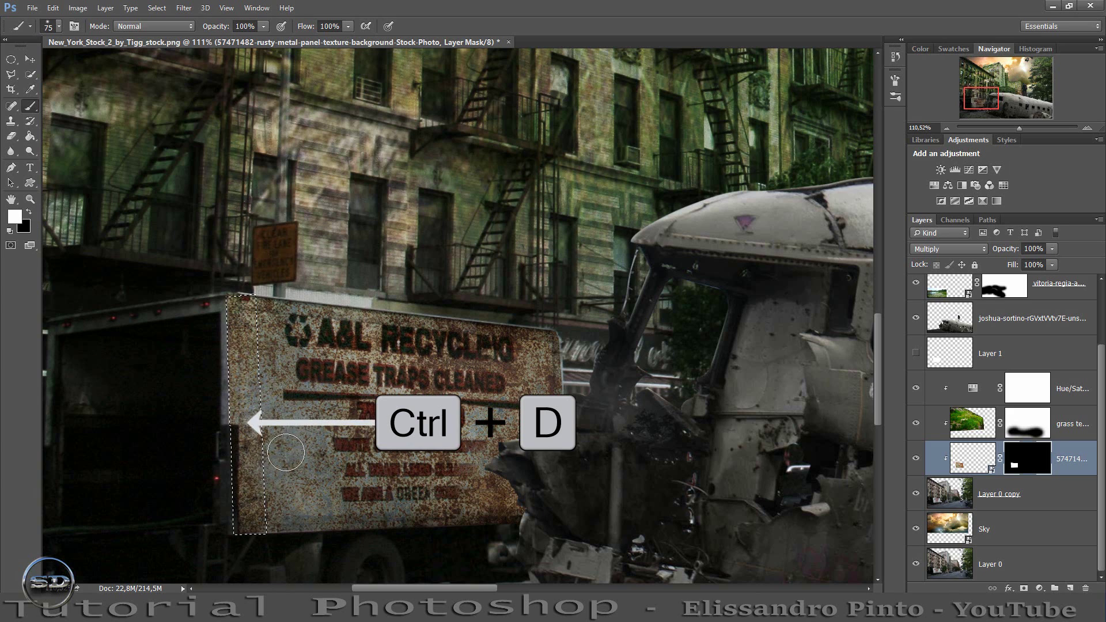
key("ctrl+d")
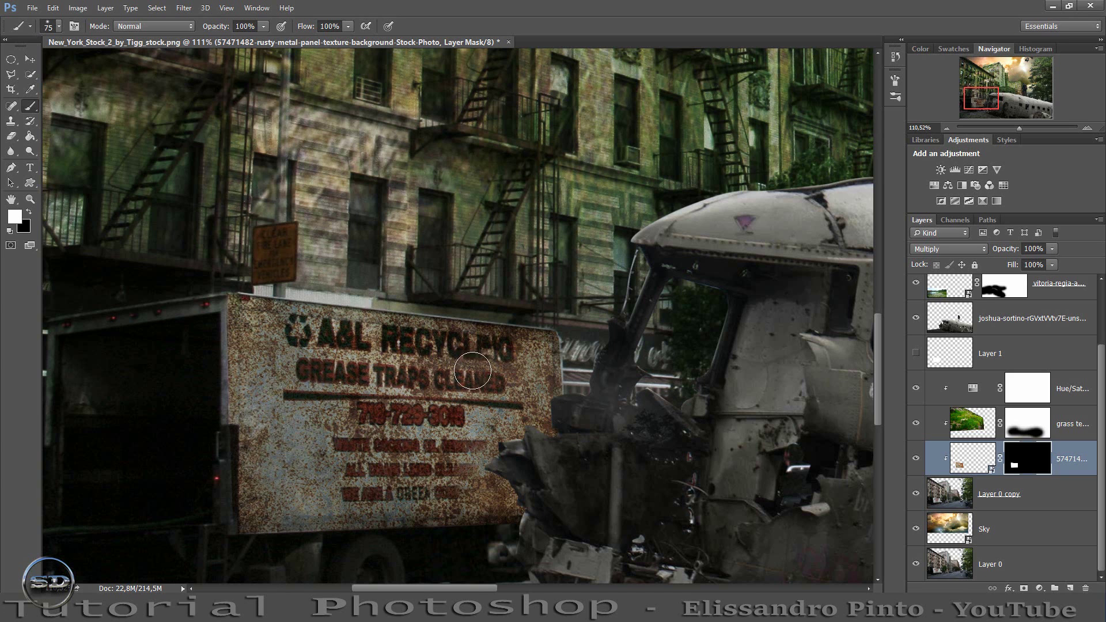
left_click_drag(1019, 128, 1009, 130)
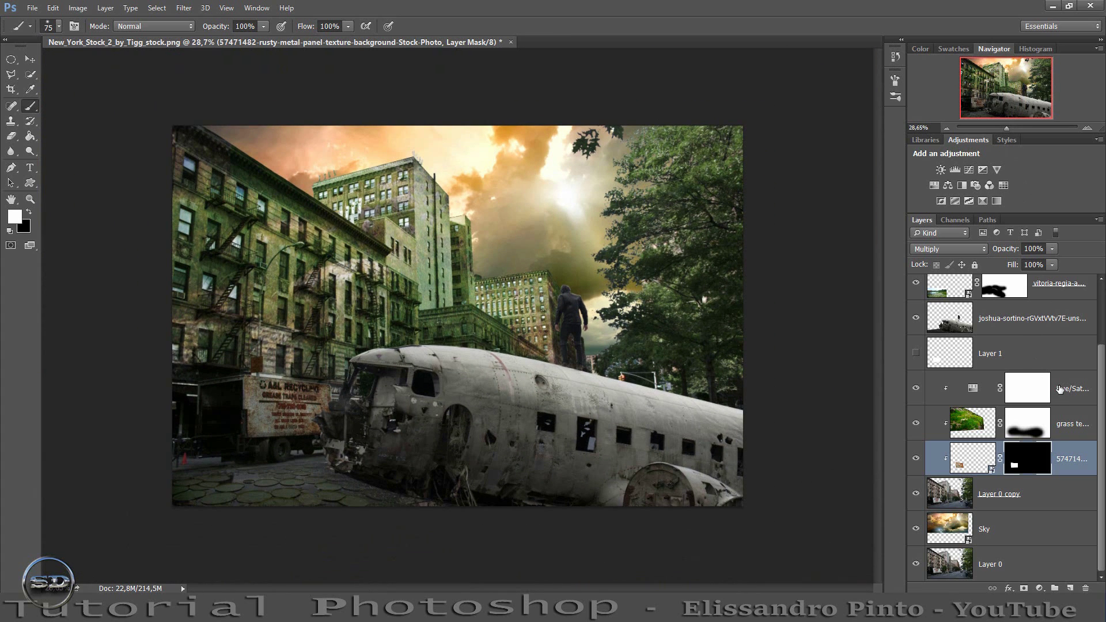
Delete Layer 1 and clip a Brightness/Contrast to the plane at Brightness -150, Contrast 49.
left_click(1057, 390)
left_click_drag(1046, 361, 1086, 588)
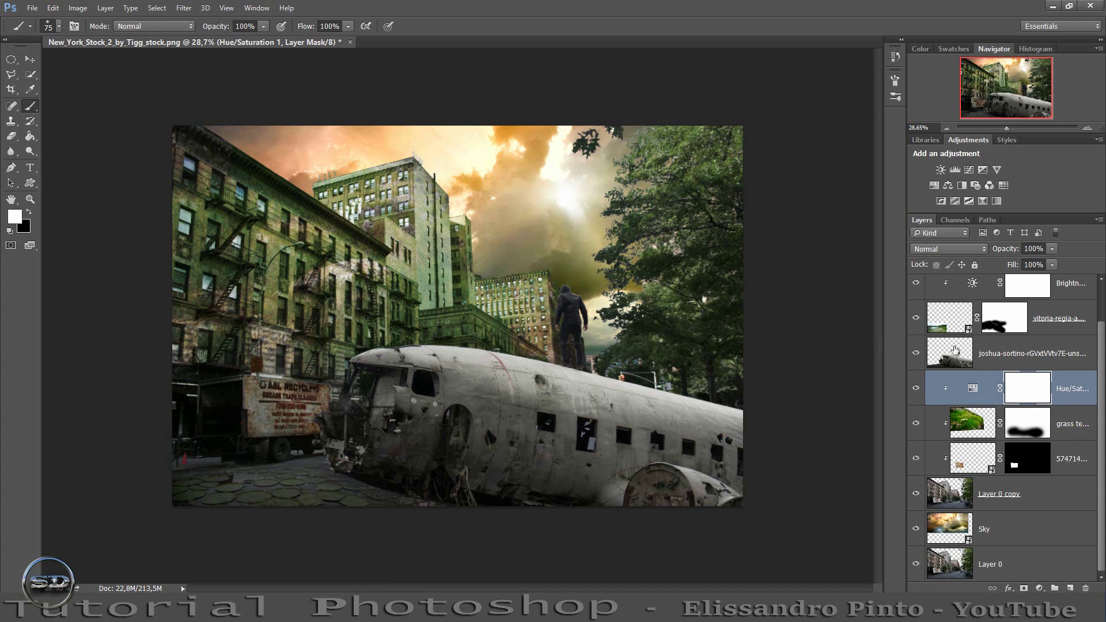
left_click(954, 349)
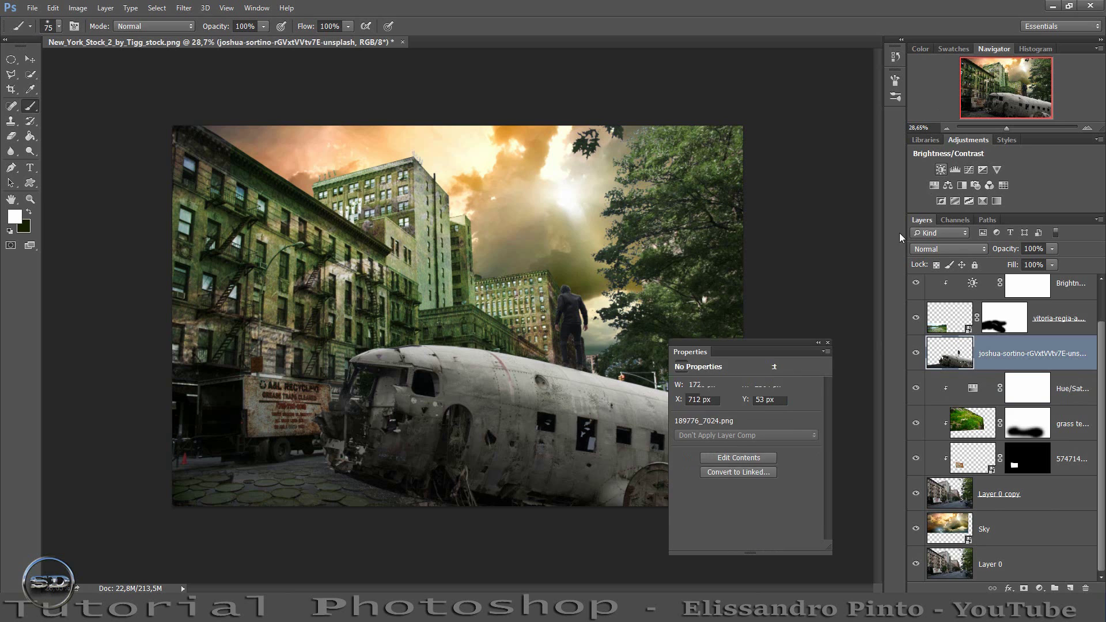
left_click(940, 170)
left_click(743, 546)
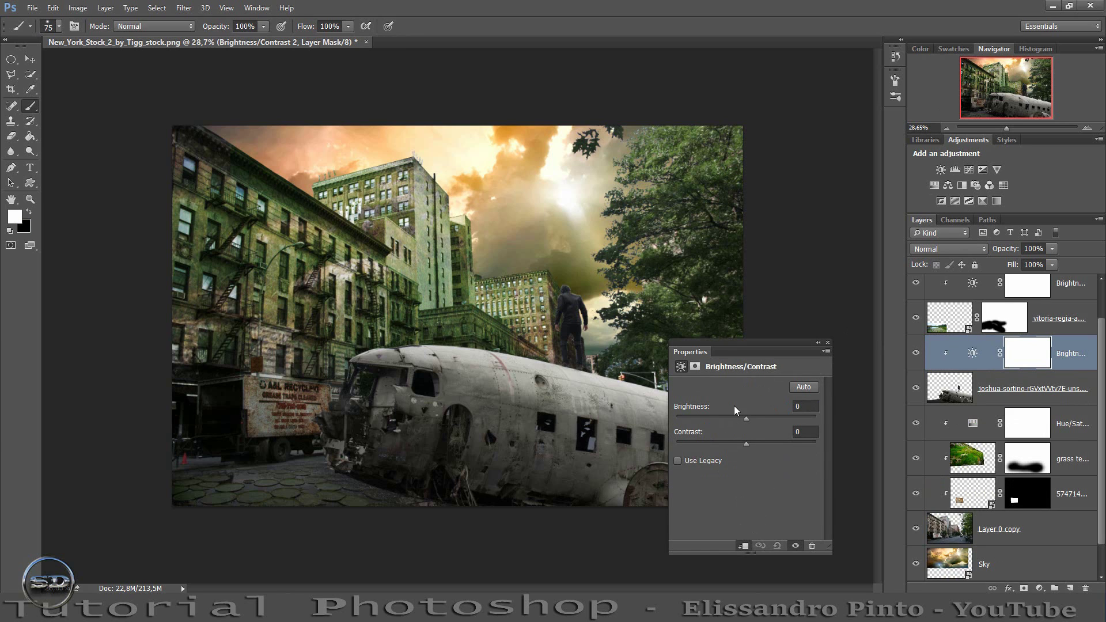
left_click_drag(746, 419, 662, 426)
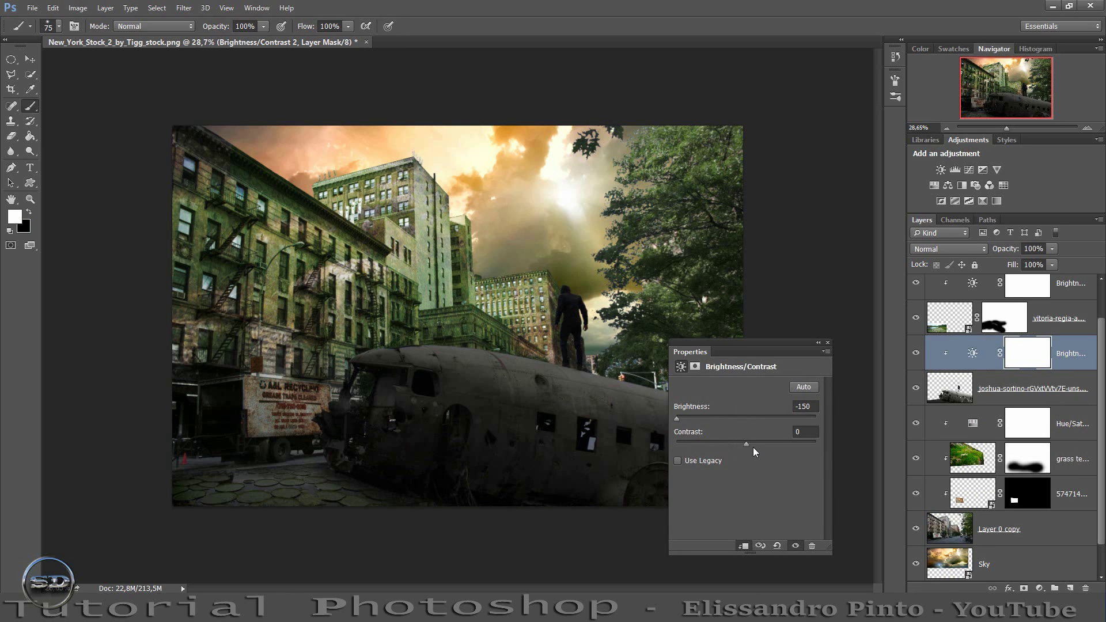
left_click_drag(747, 444, 780, 441)
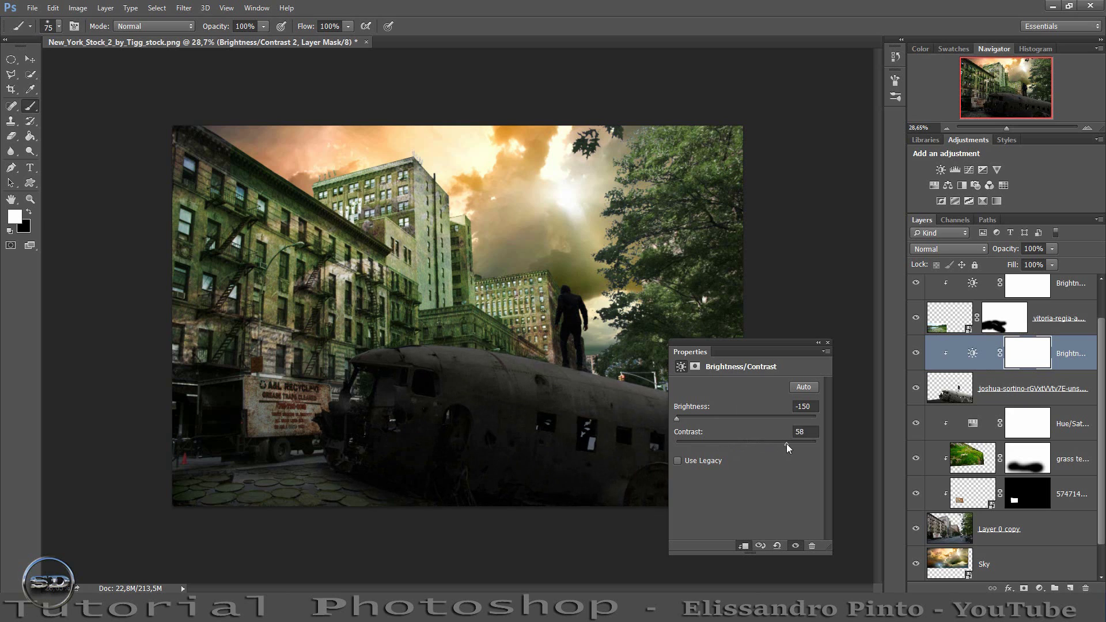
left_click(824, 339)
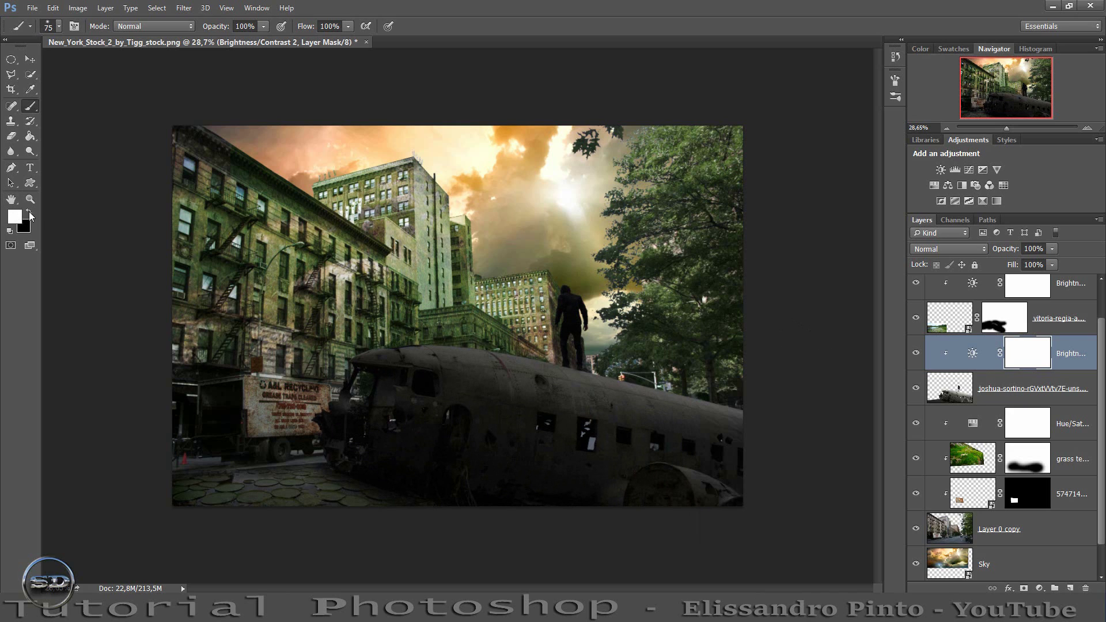
Paint black with a 208 px brush on the adjustment mask along the plane's roof.
left_click(29, 213)
mouse_move(535, 368)
left_mouse_down()
mouse_move(557, 309)
mouse_move(552, 326)
left_mouse_up()
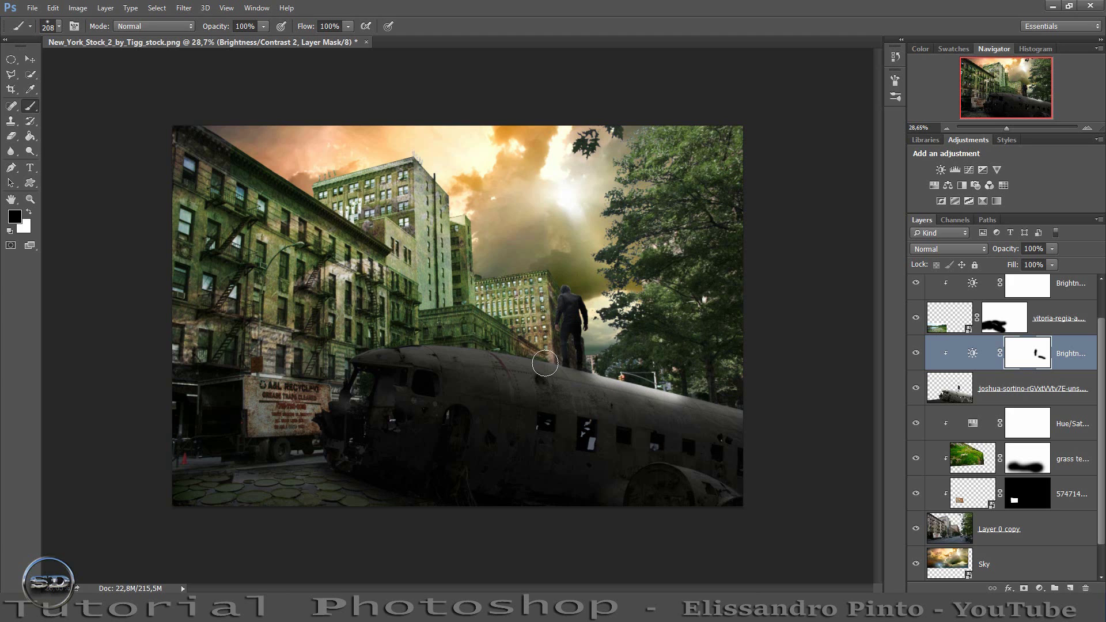
mouse_move(544, 357)
left_mouse_down()
mouse_move(427, 344)
mouse_move(454, 321)
left_mouse_up()
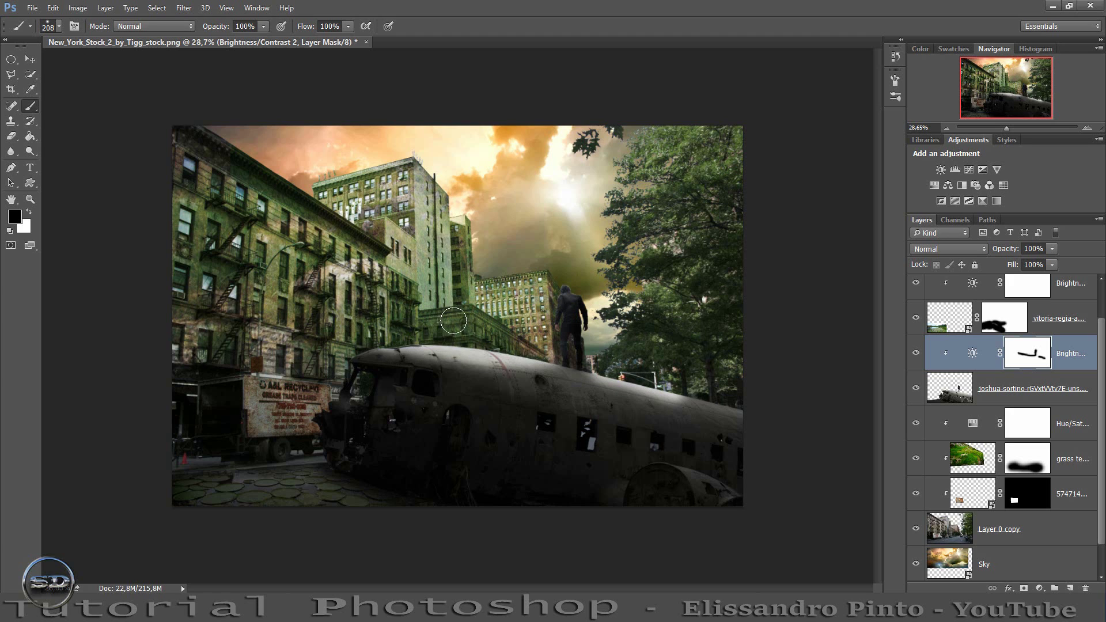
left_click(30, 213)
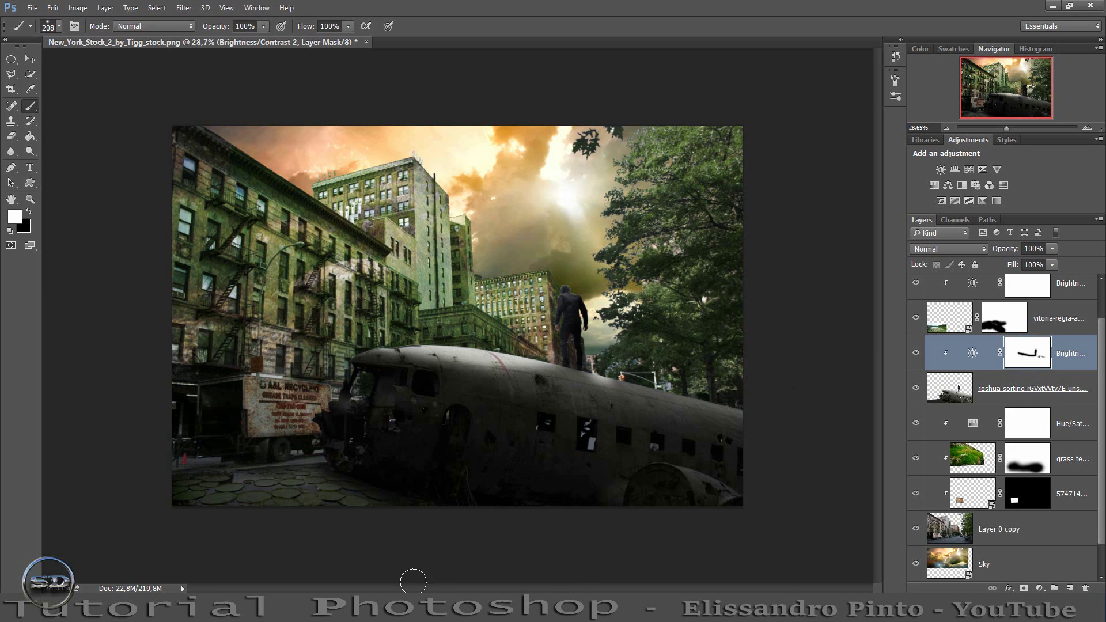
Place the Plant 2 grass image and move its layer to the top of the stack.
key("ctrl+t")
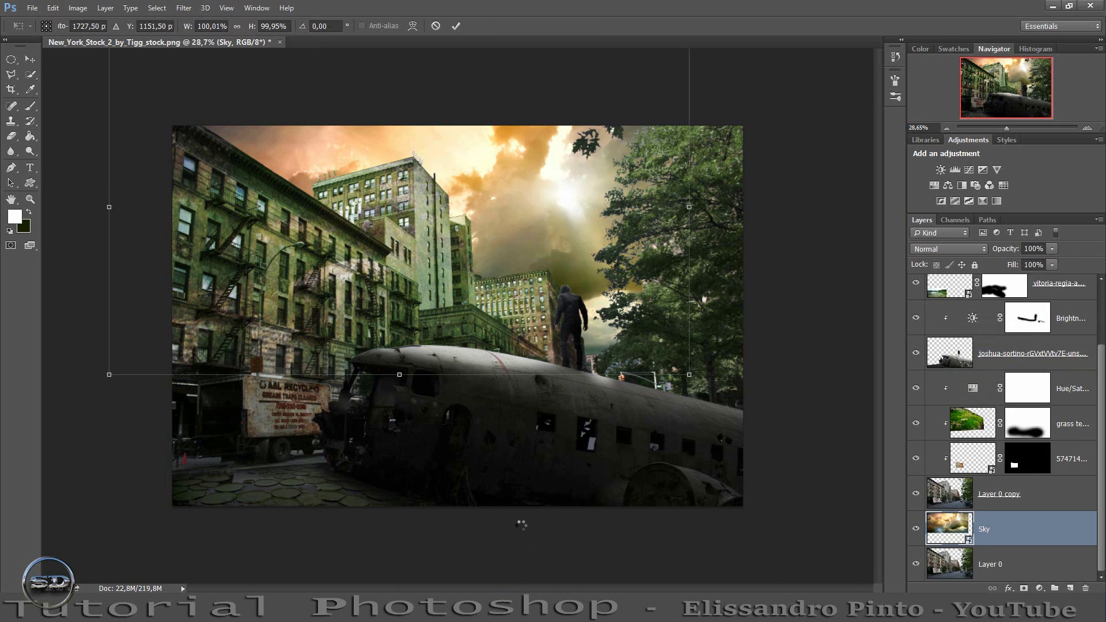
left_click_drag(452, 337, 453, 360)
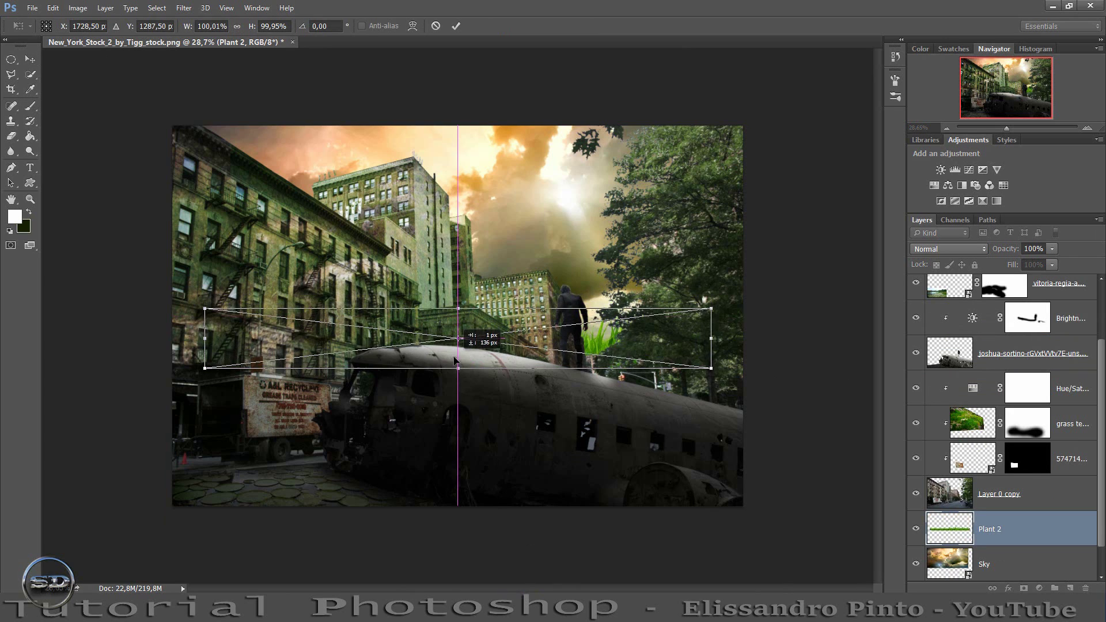
left_click(455, 27)
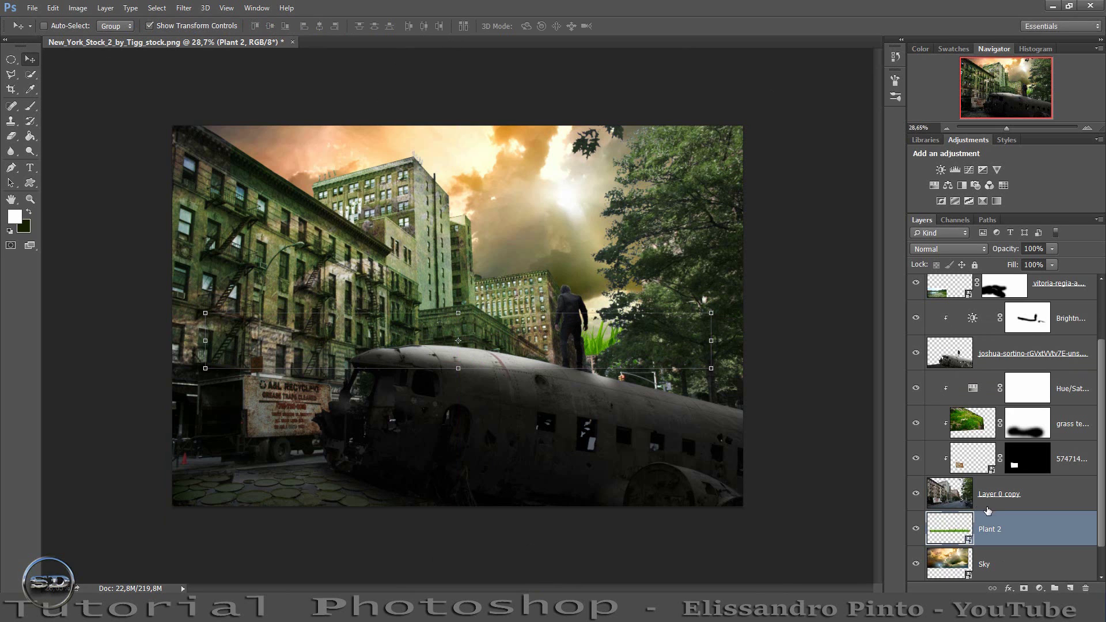
left_click_drag(994, 530, 991, 372)
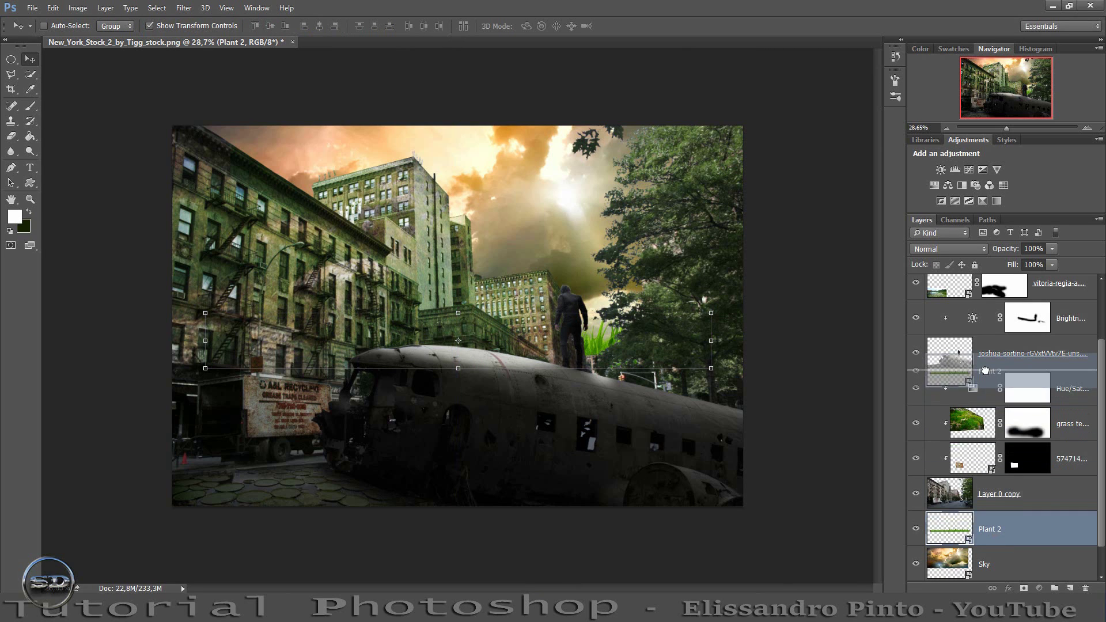
left_click_drag(651, 348, 639, 426)
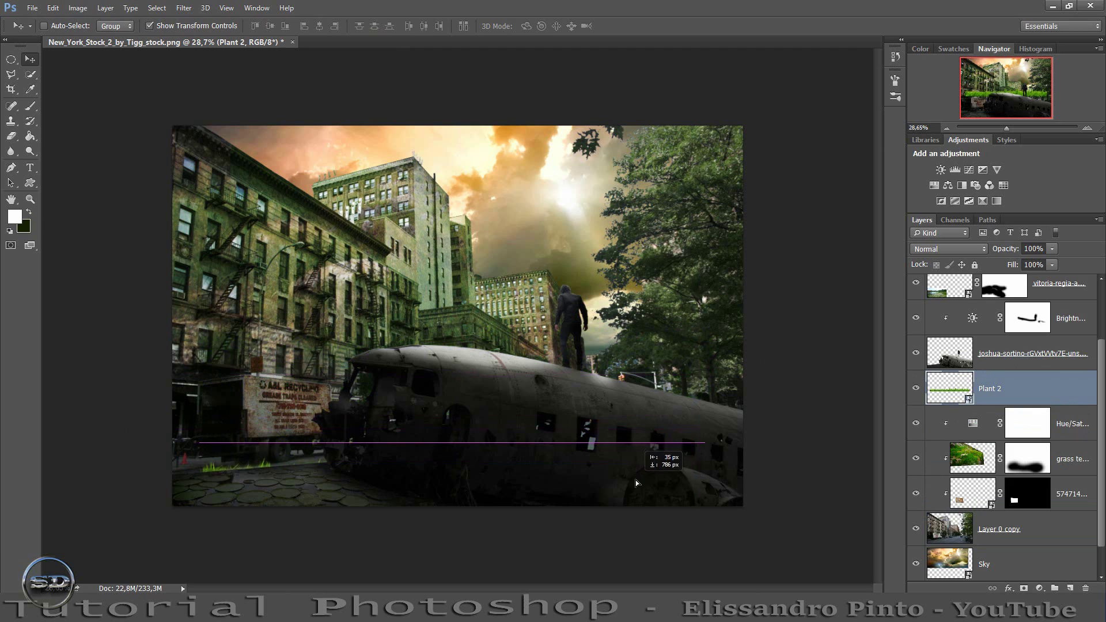
mouse_move(1030, 399)
left_mouse_down()
mouse_move(1002, 300)
mouse_move(999, 308)
mouse_move(1006, 258)
mouse_move(995, 281)
left_mouse_up()
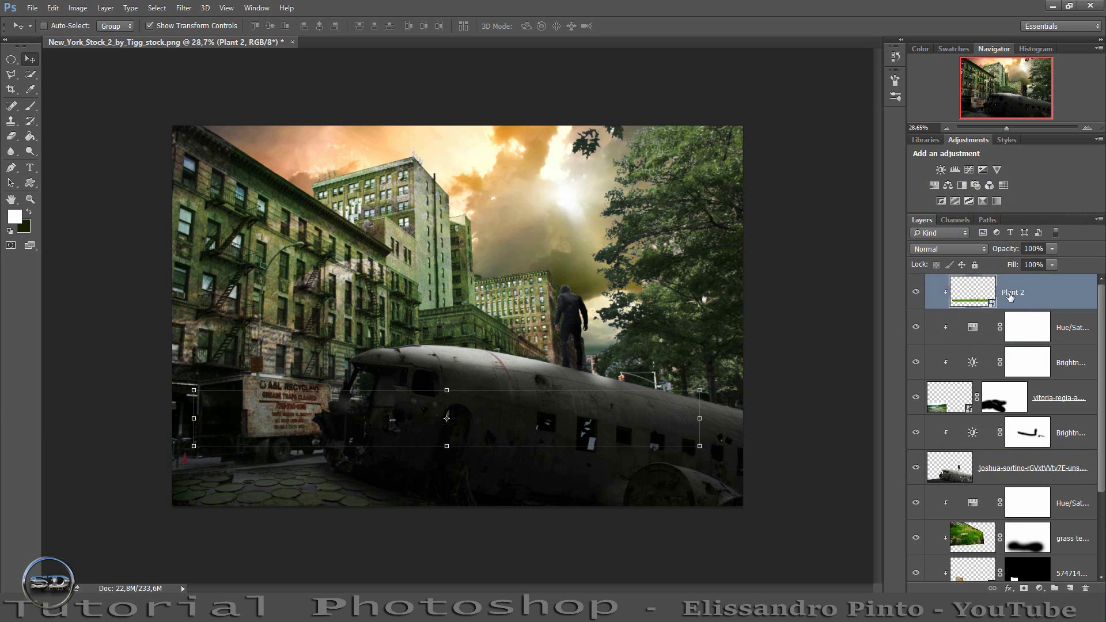
Release Plant 2's clipping mask and scale it to 122.61% along the bottom edge.
right_click(1017, 289)
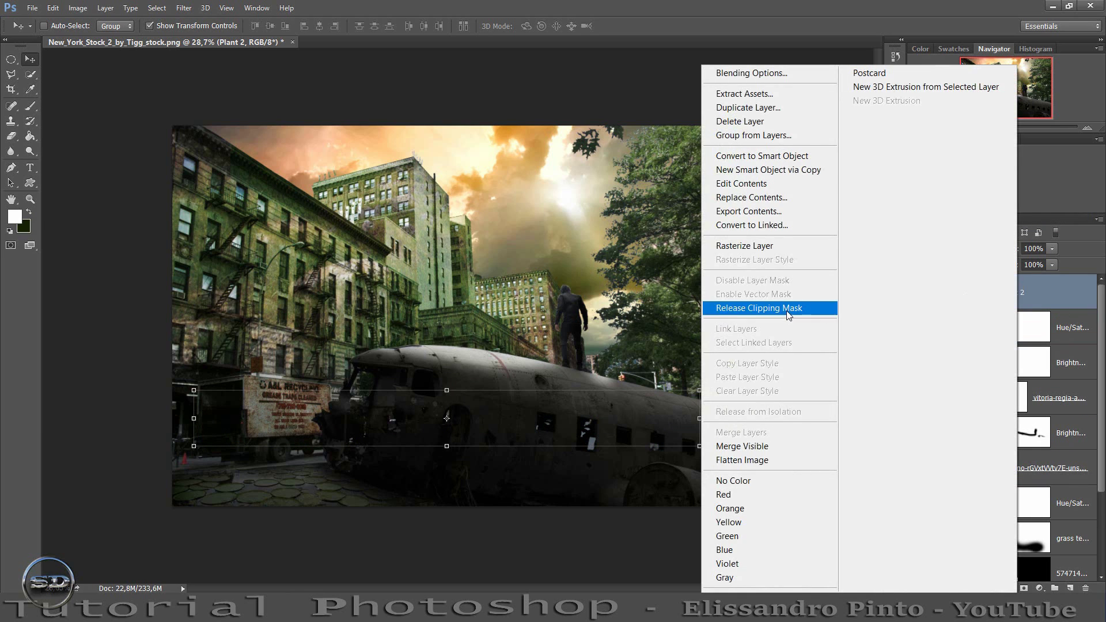
left_click(787, 309)
left_click_drag(585, 440, 551, 520)
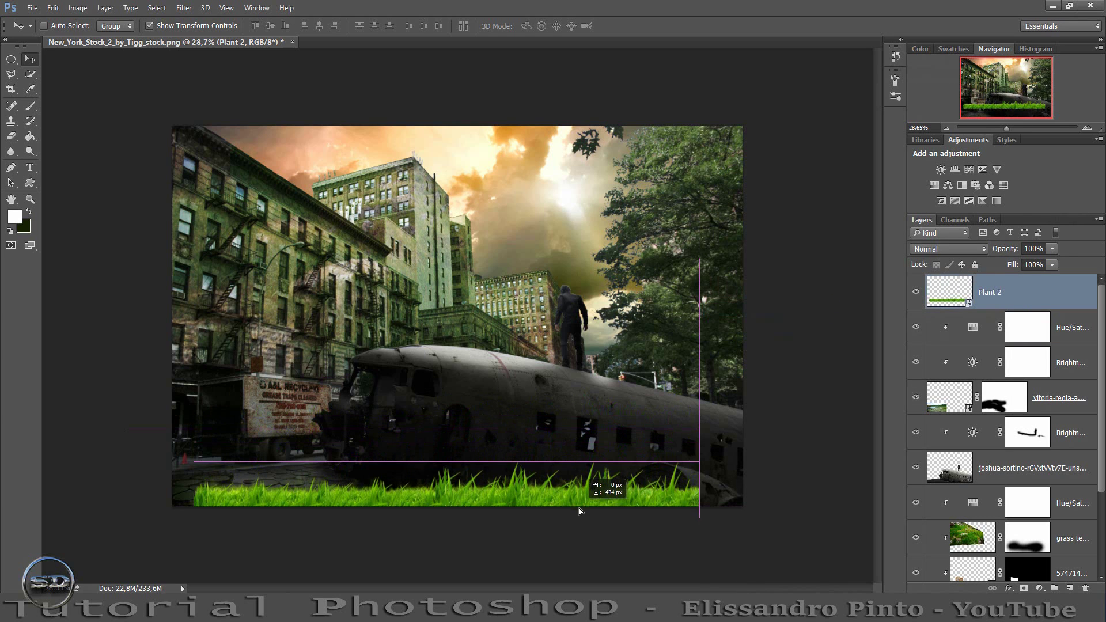
left_click_drag(666, 470, 780, 429)
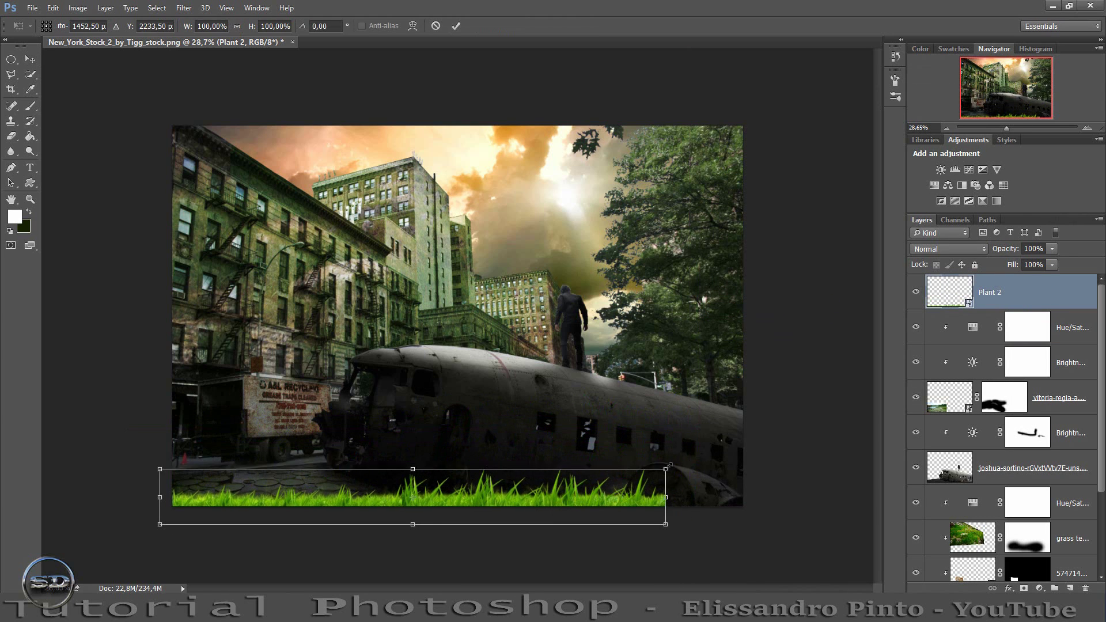
left_click(237, 27)
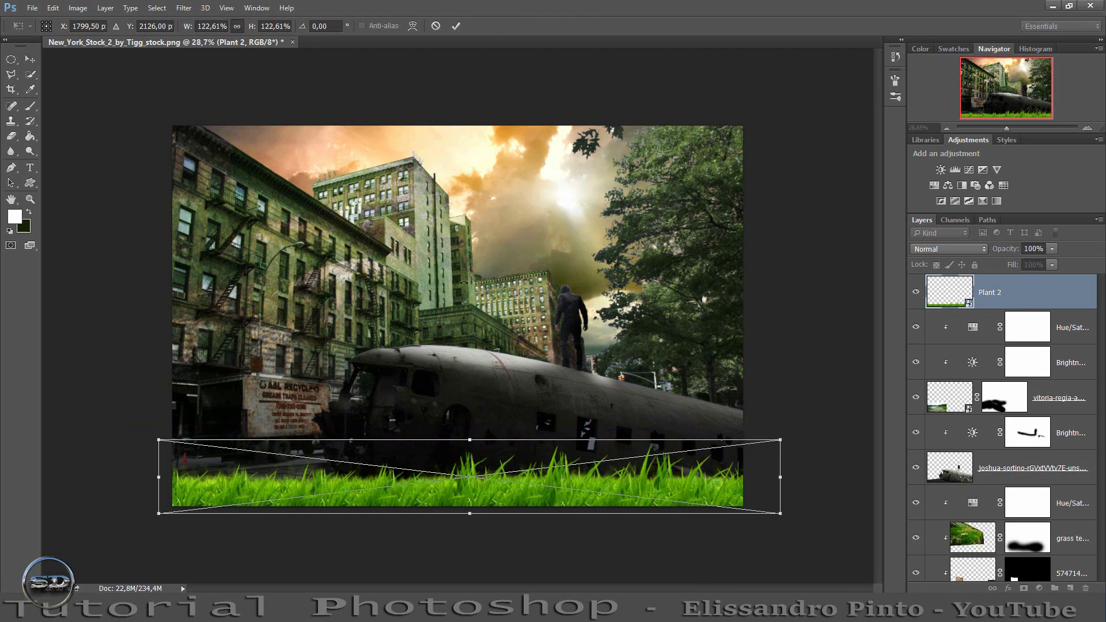
left_click_drag(464, 453, 460, 476)
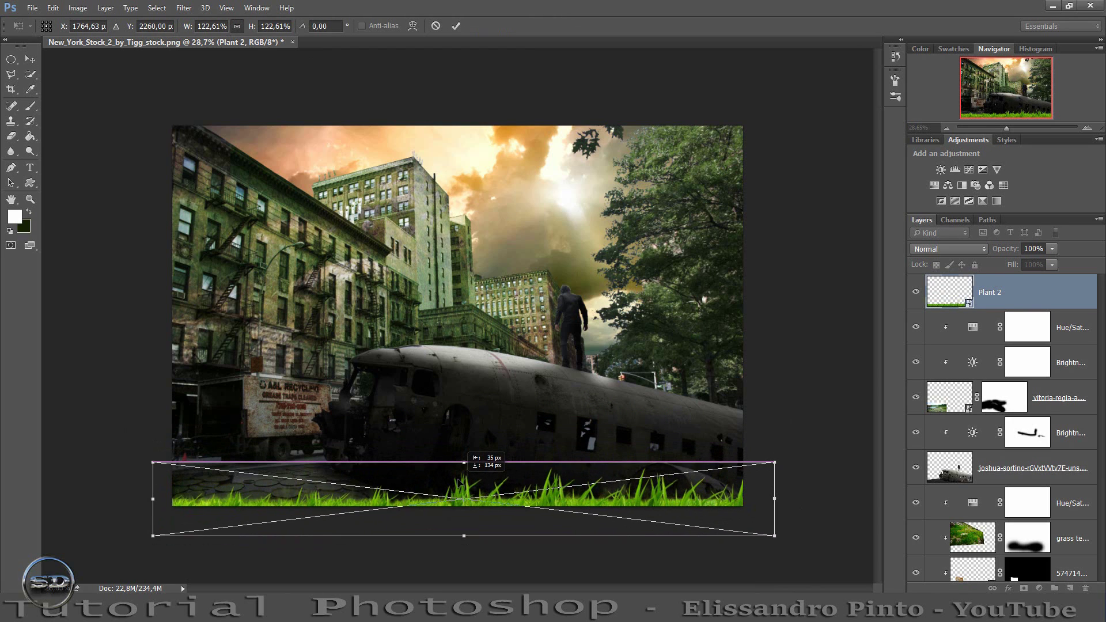
left_click(455, 27)
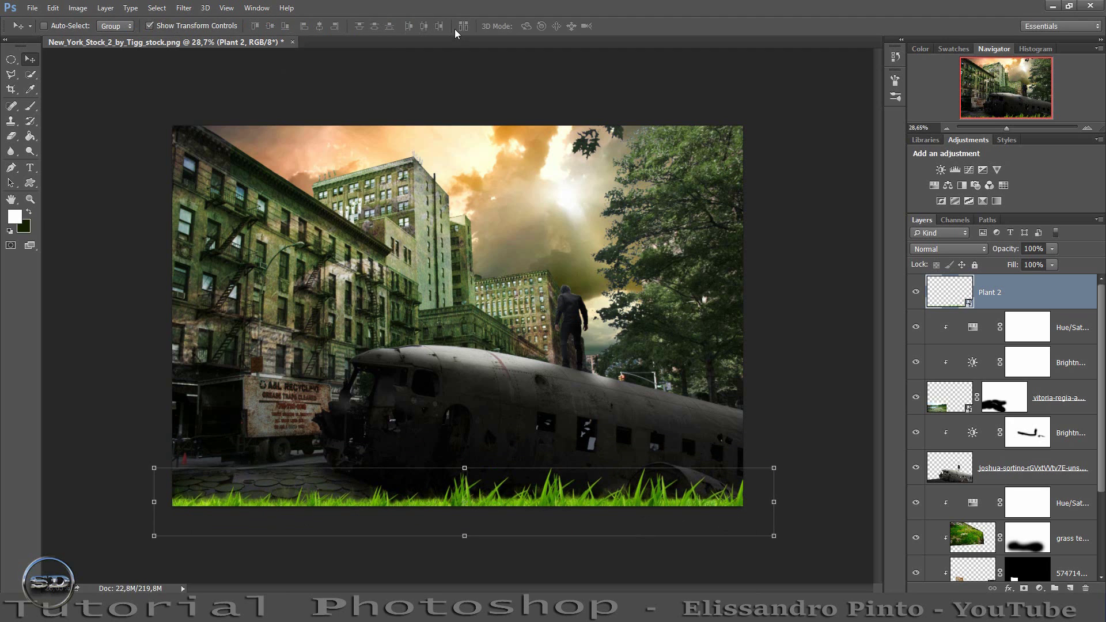
Clip a Hue/Saturation adjustment to Plant 2 with Saturation set to -69.
left_click(30, 106)
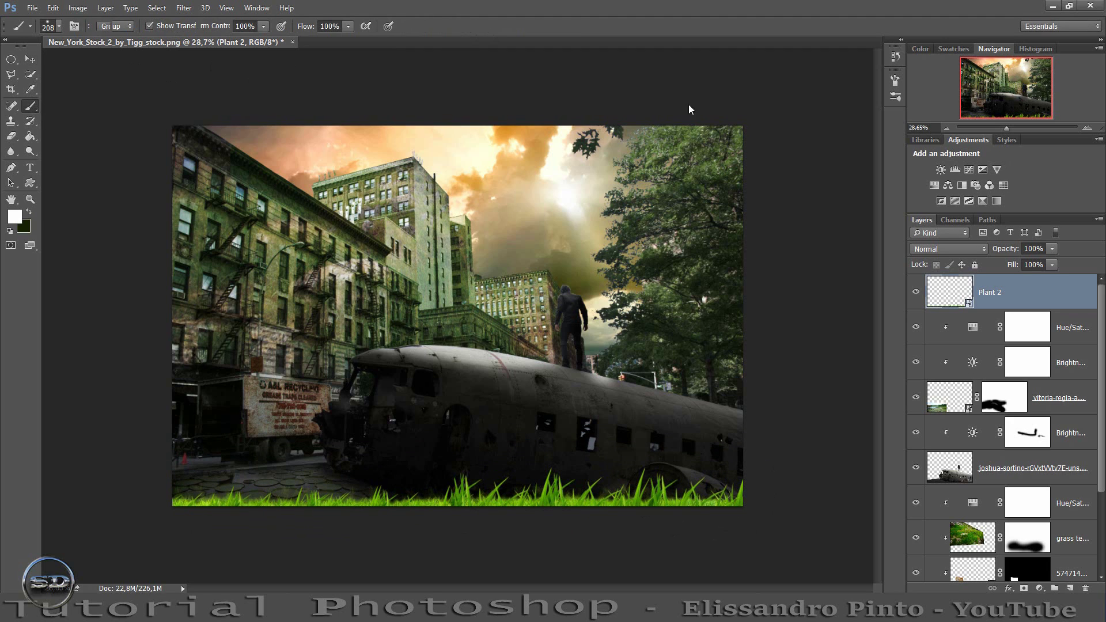
left_click(934, 186)
left_click(745, 546)
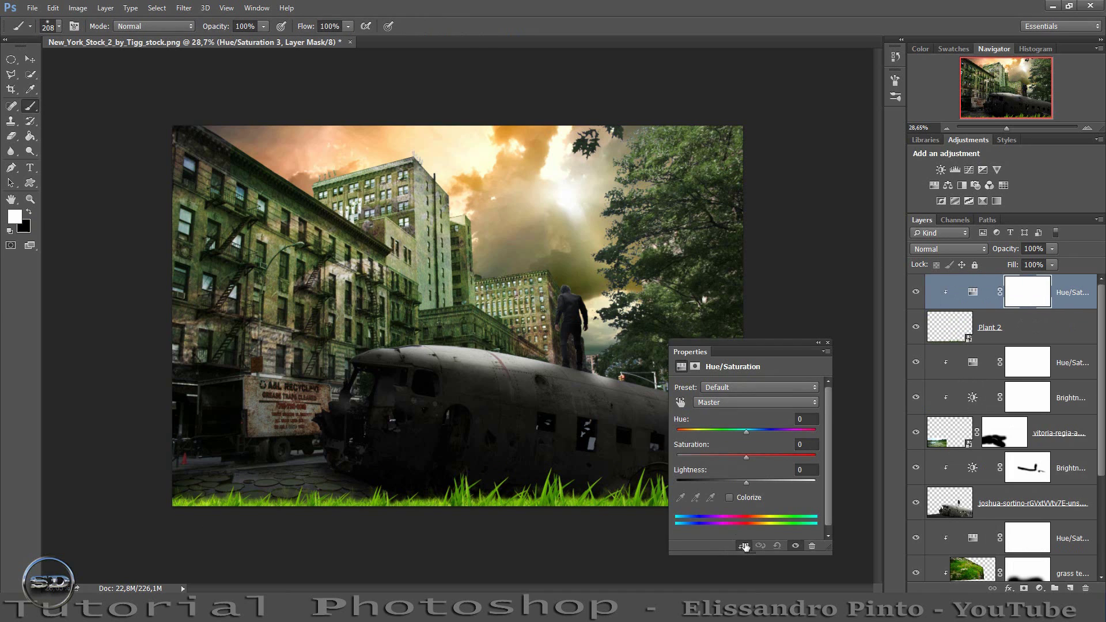
left_click_drag(747, 457, 677, 471)
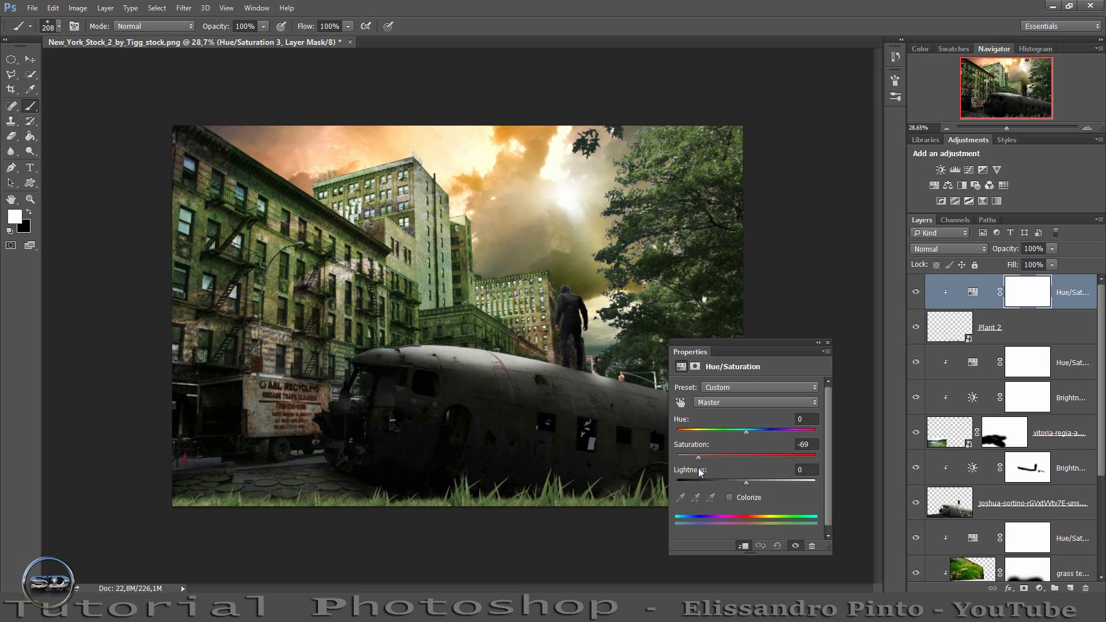
left_click_drag(676, 467, 699, 471)
left_click(827, 343)
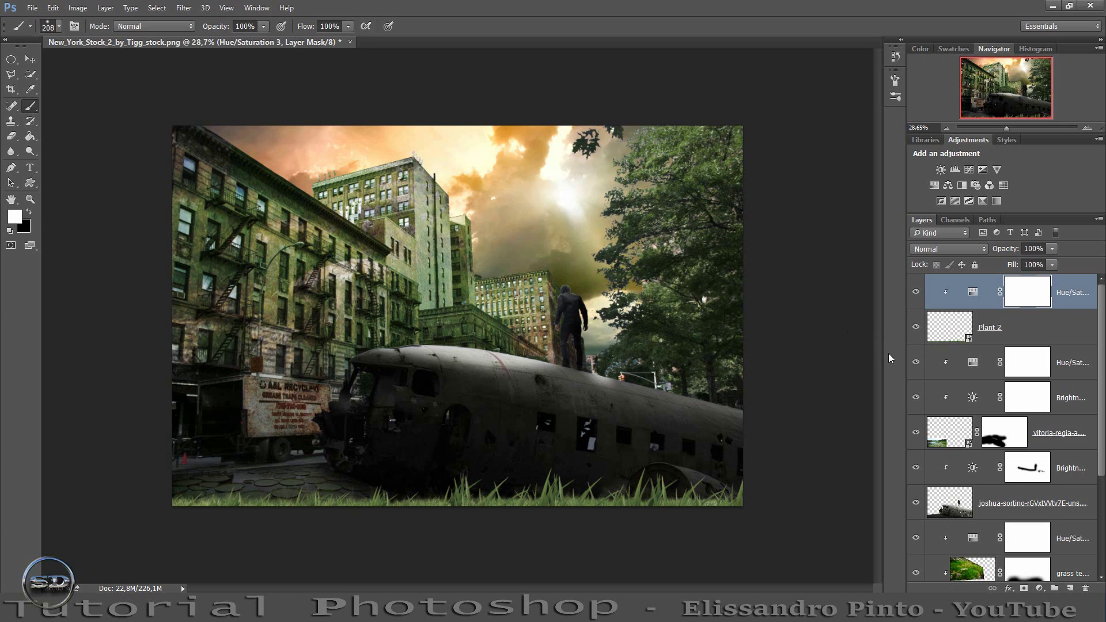
Paint black with a 452 px brush on the plane's Brightness/Contrast mask over lower-left pavement and plane front.
left_click(916, 398)
left_click(1043, 400)
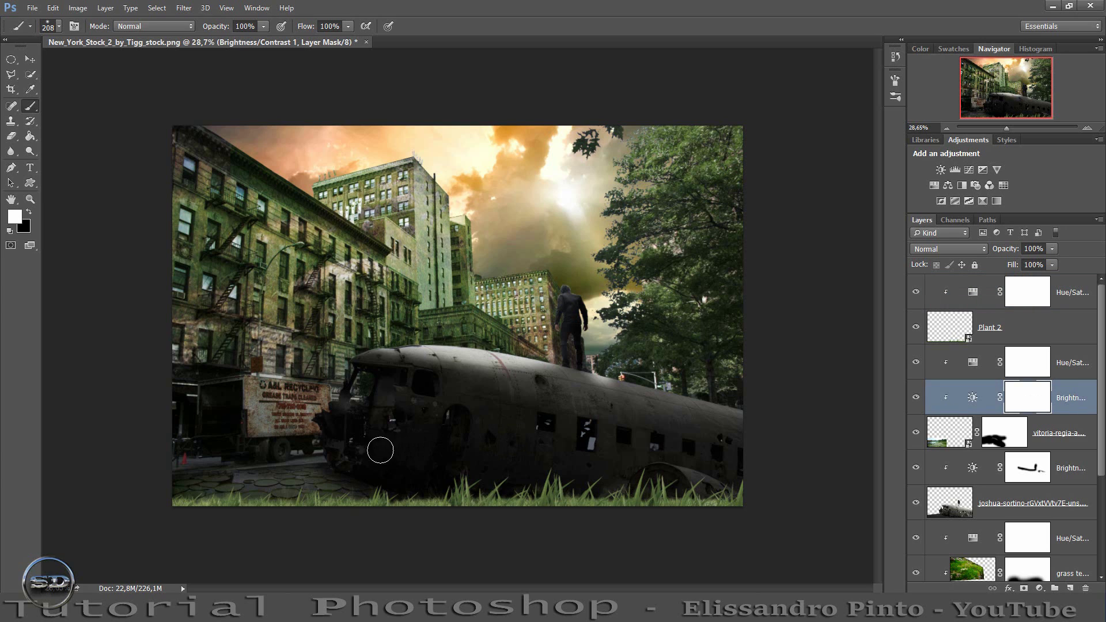
left_click_drag(308, 464, 346, 464)
left_click(29, 213)
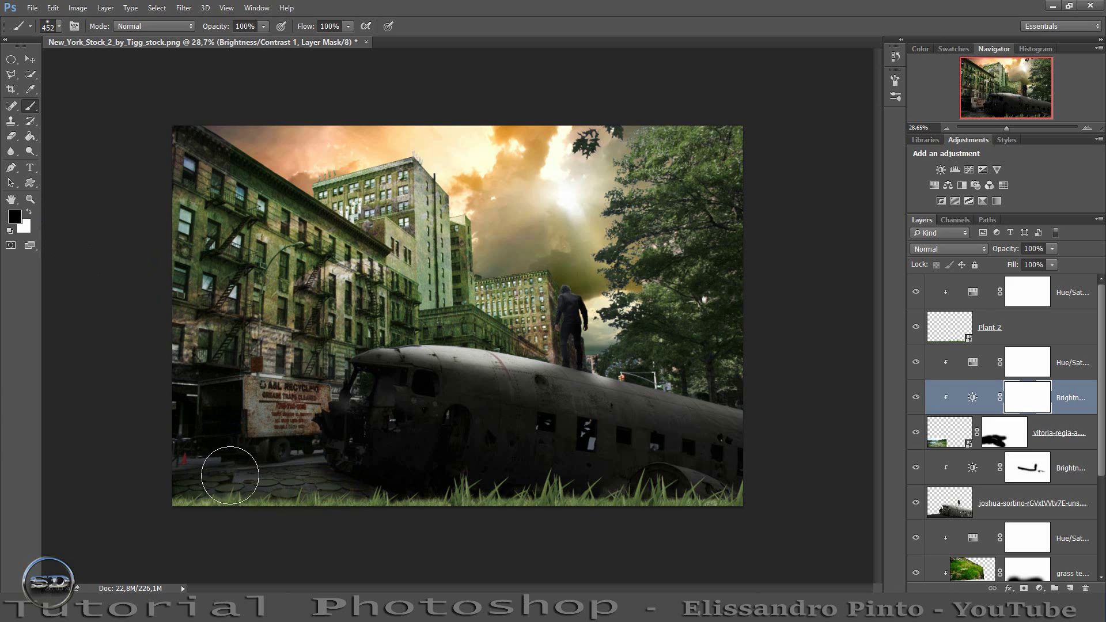
left_click_drag(217, 479, 291, 479)
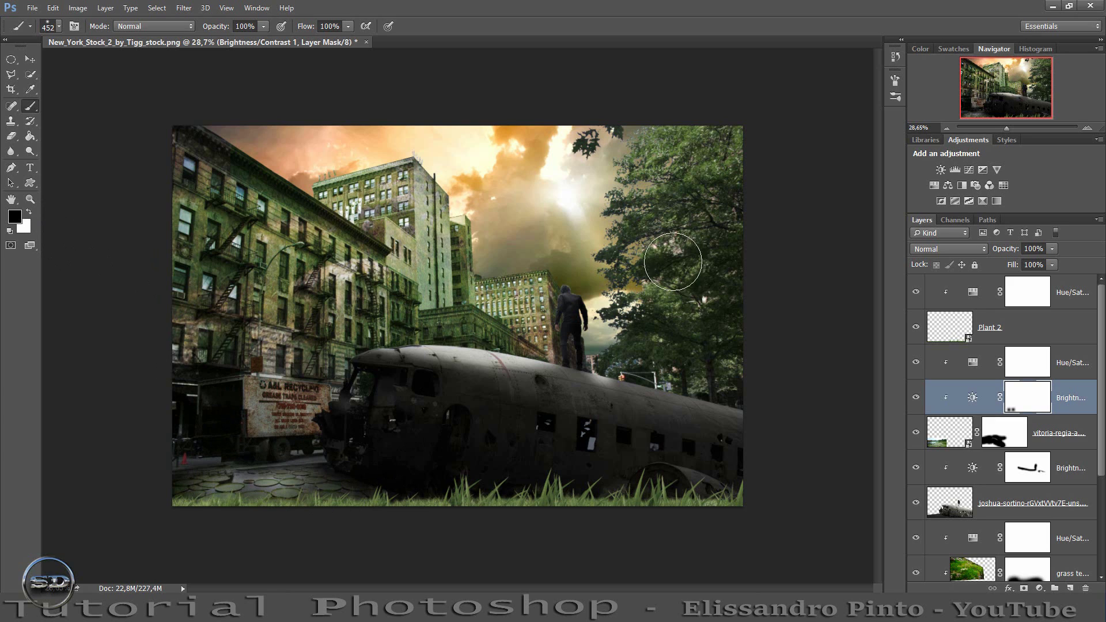
left_click(916, 398)
left_click(916, 398)
left_click(374, 402)
left_click(1030, 339)
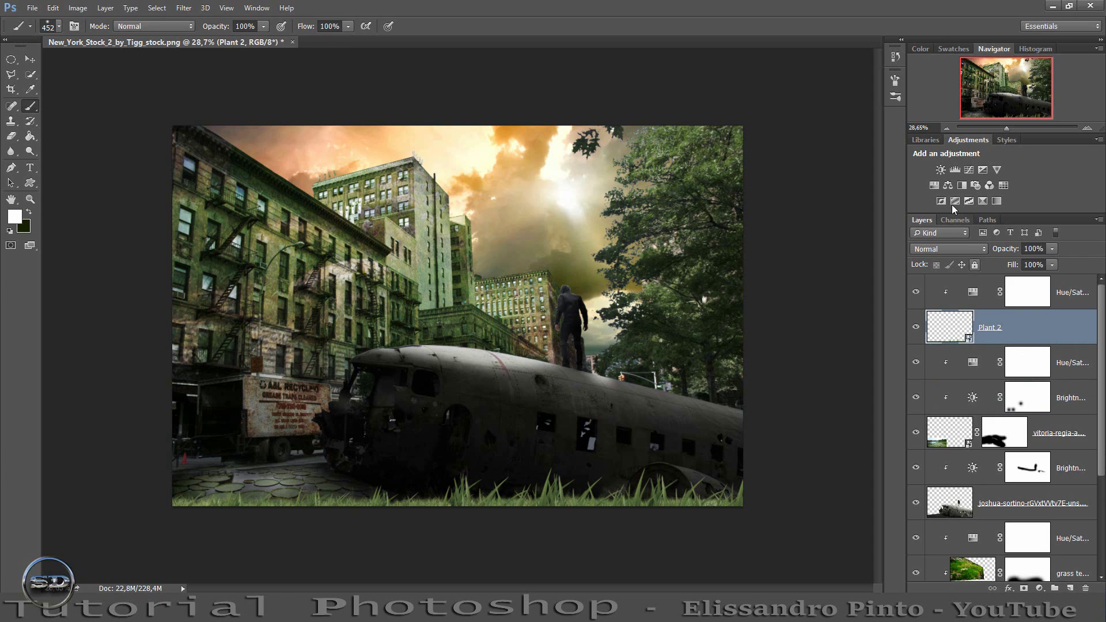
Darken Plant 2 with a Brightness/Contrast at -95, masking out its lower-left area.
left_click(941, 169)
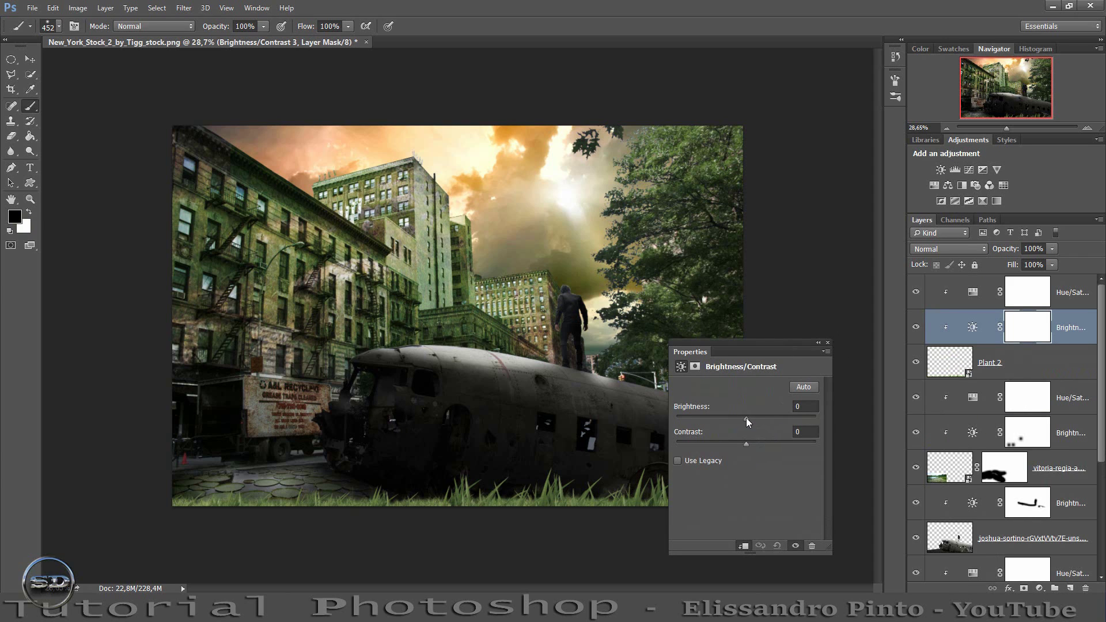
left_click_drag(746, 417, 702, 424)
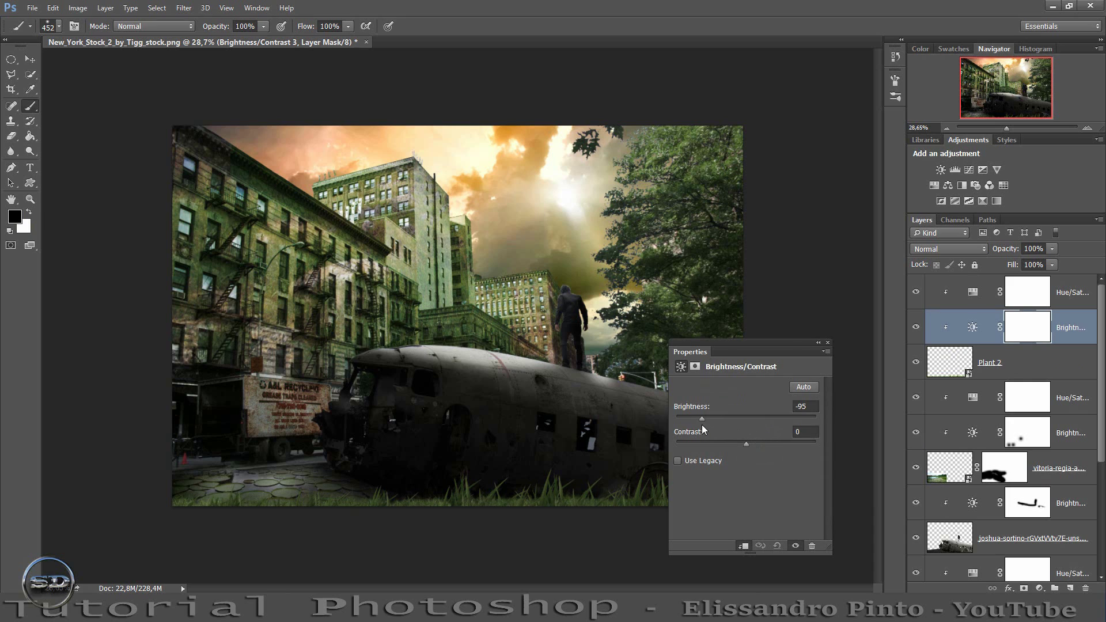
left_click(828, 344)
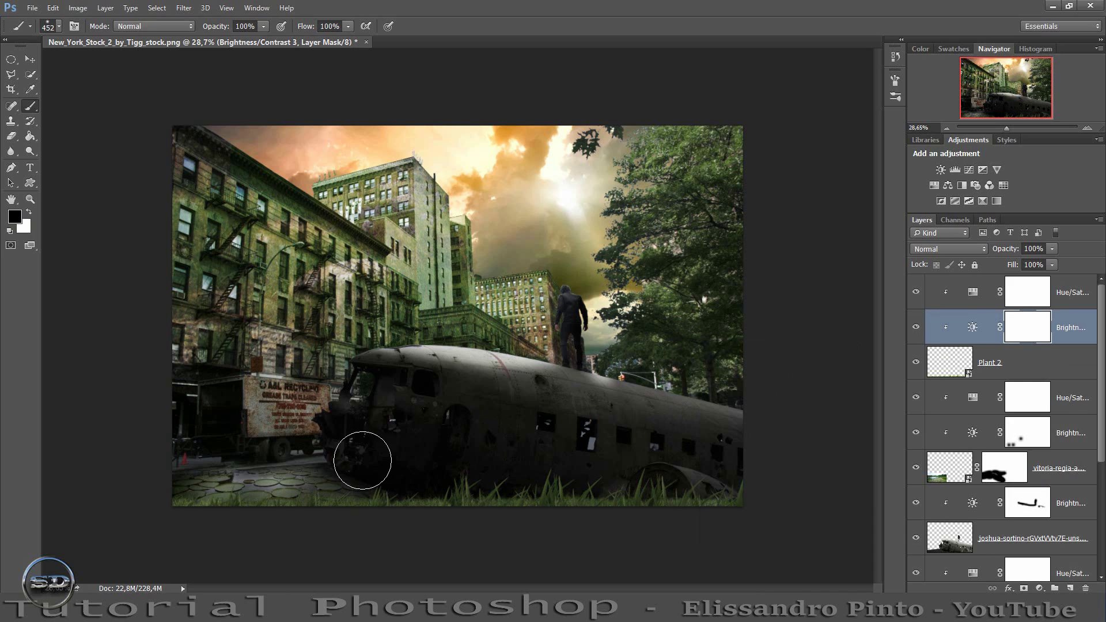
left_click_drag(210, 486, 294, 474)
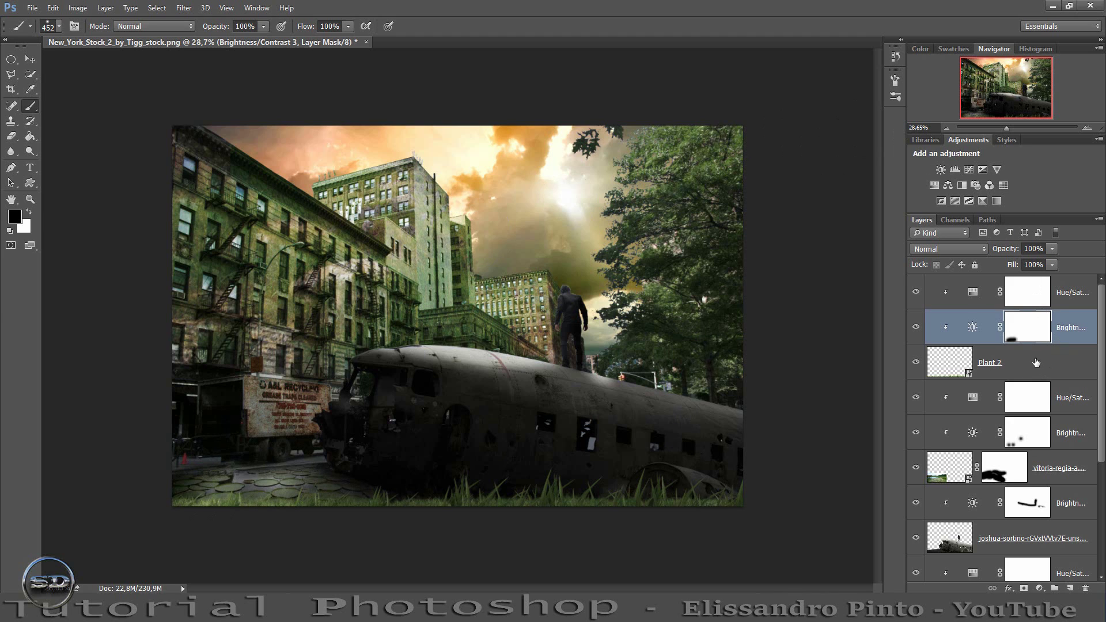
left_click(1030, 390)
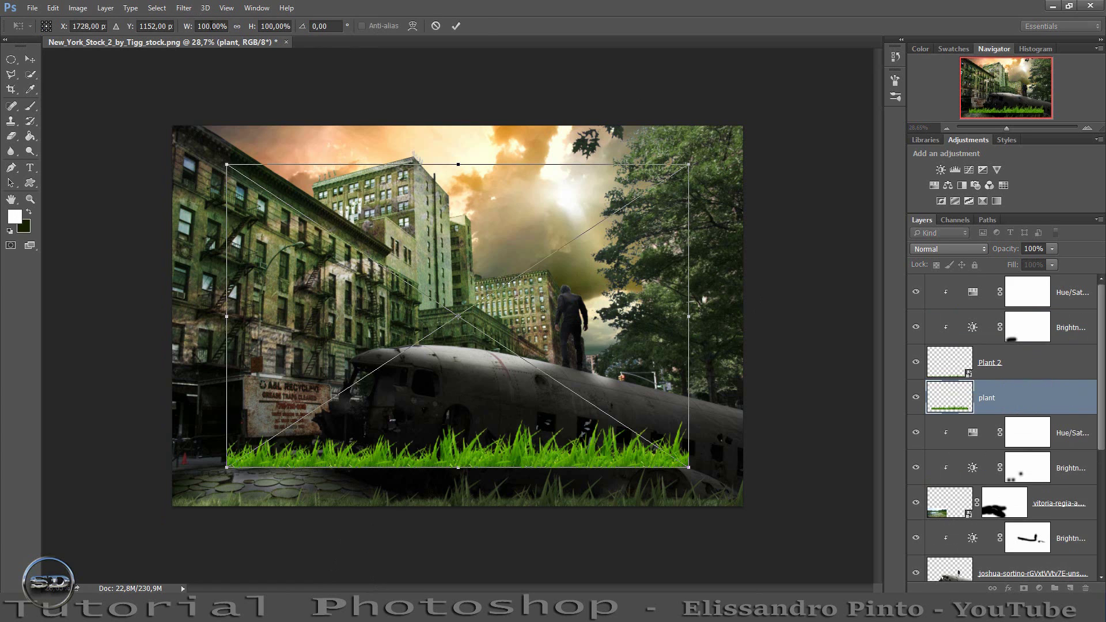
Scale the plant grass layer to 127.3%, tilt it -3° and commit it along the bottom edge.
left_click_drag(227, 164, 158, 119)
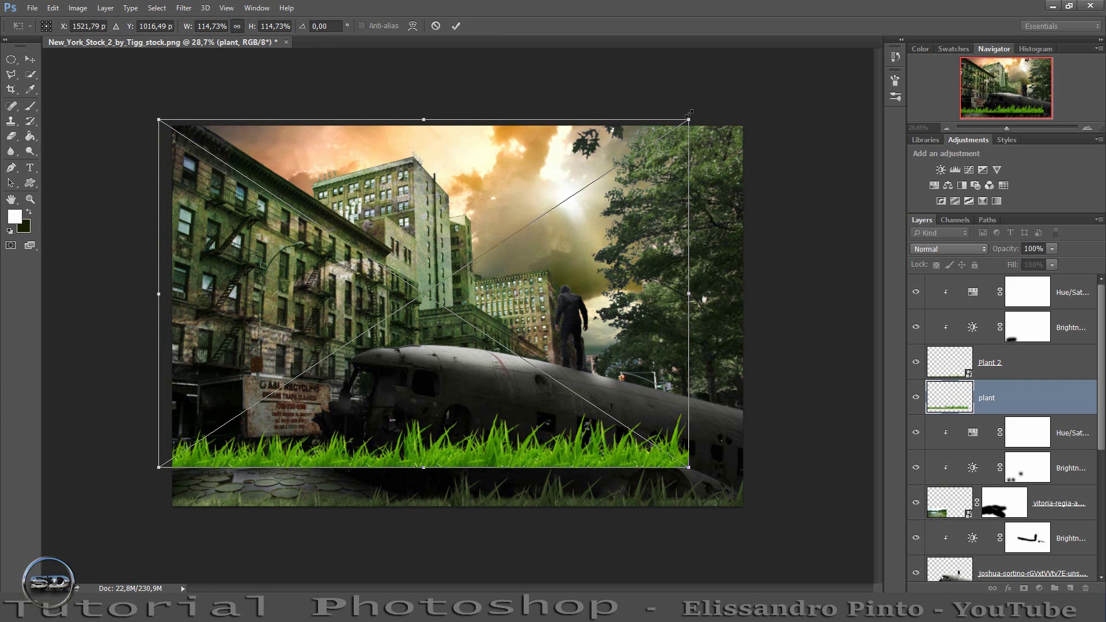
left_click_drag(689, 118, 747, 81)
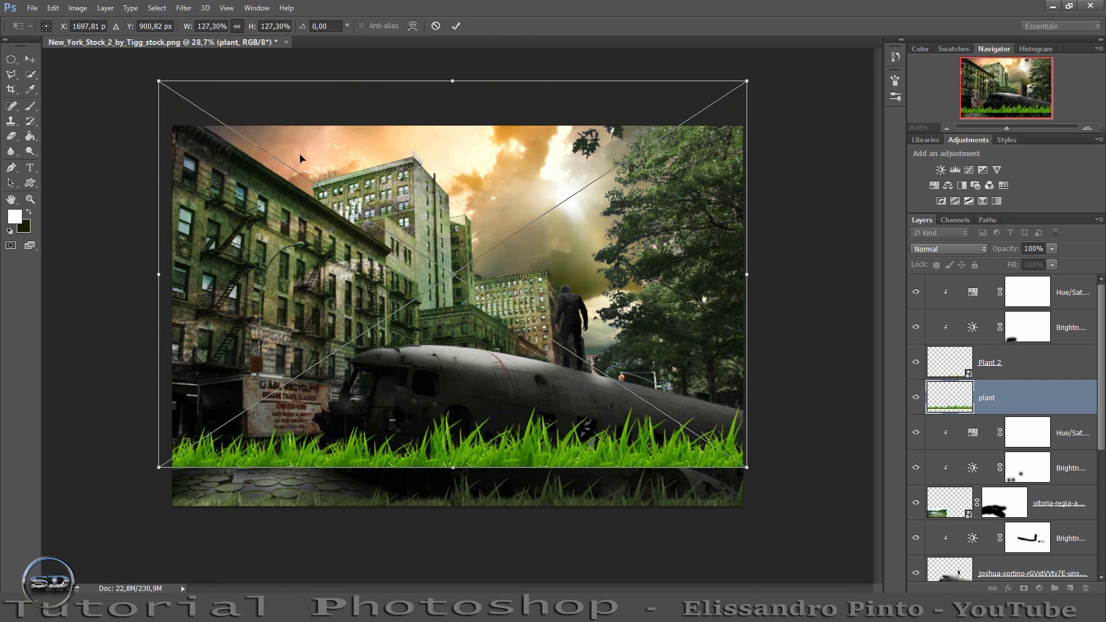
left_click_drag(300, 158, 304, 215)
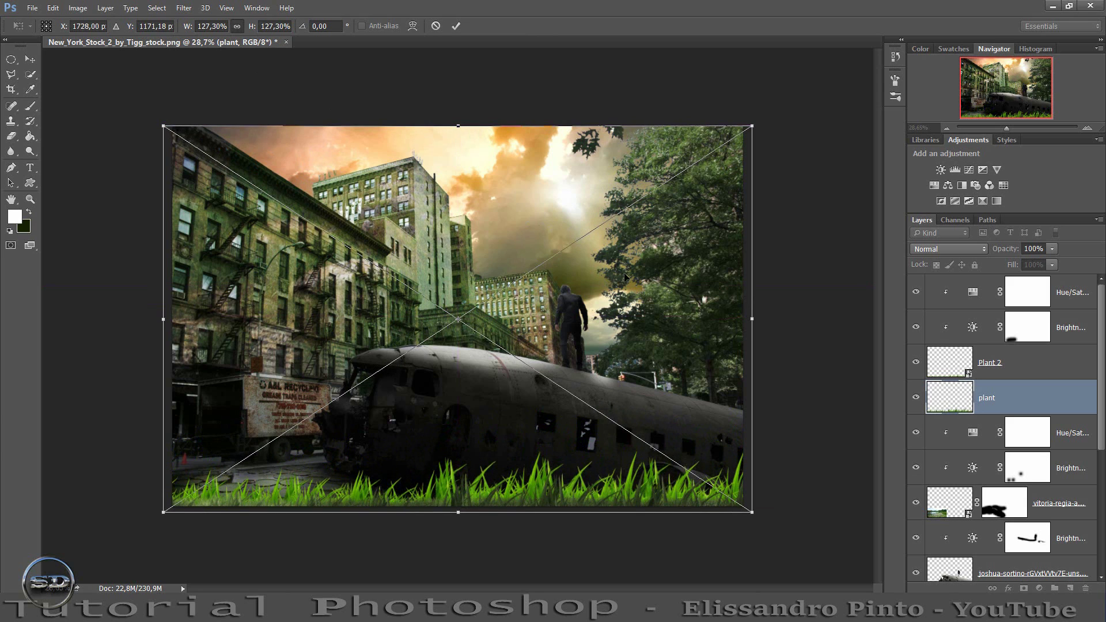
left_click_drag(833, 338, 829, 318)
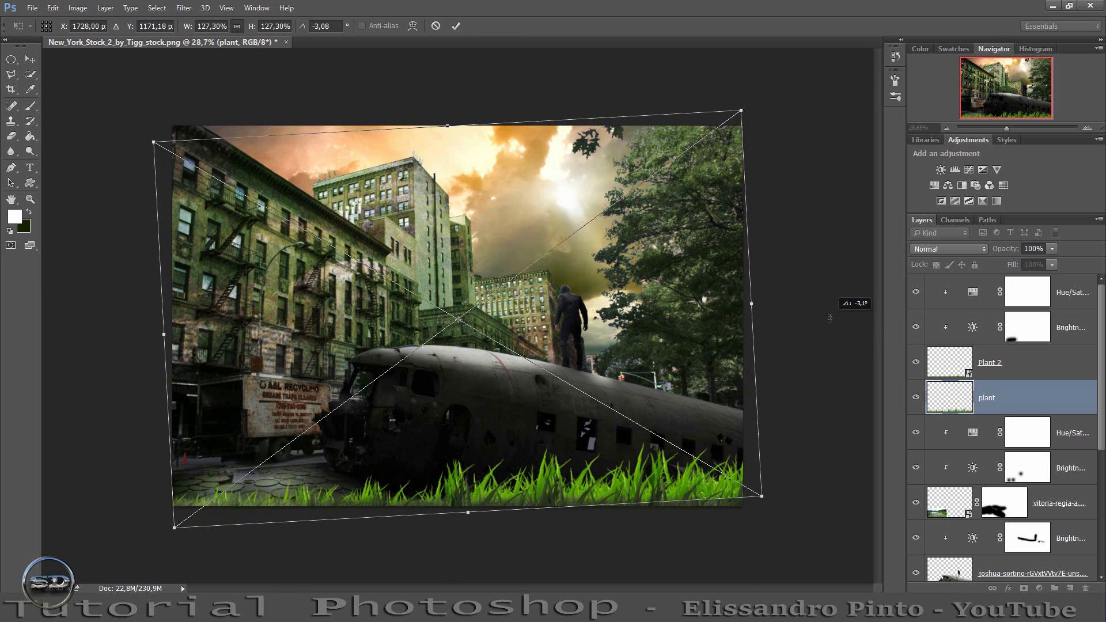
left_click_drag(750, 334, 733, 326)
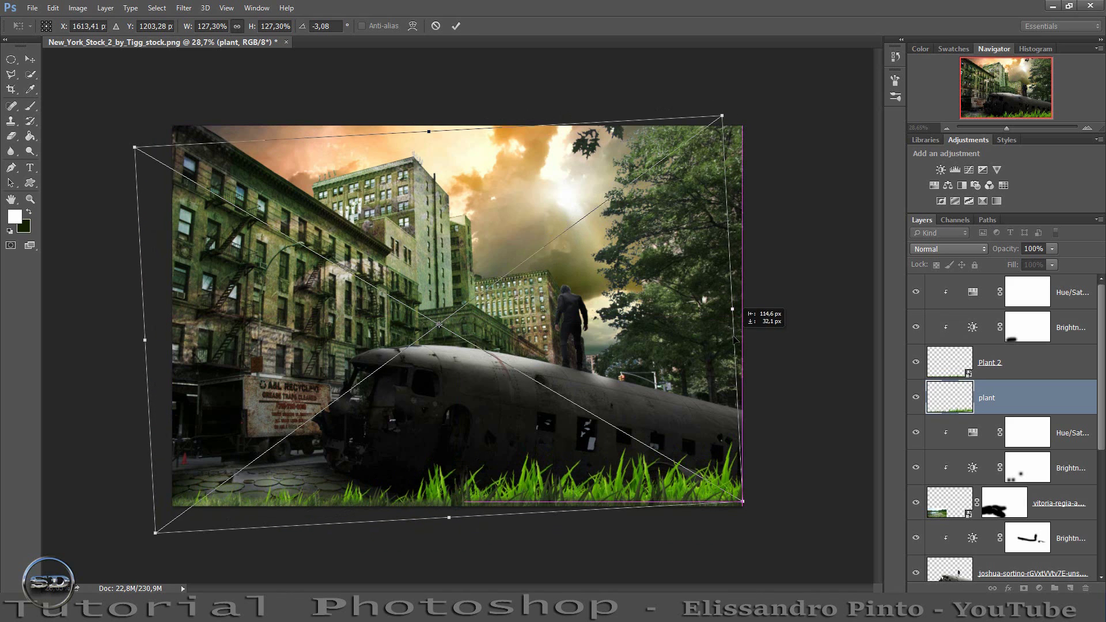
left_click_drag(734, 327, 733, 340)
left_click(455, 29)
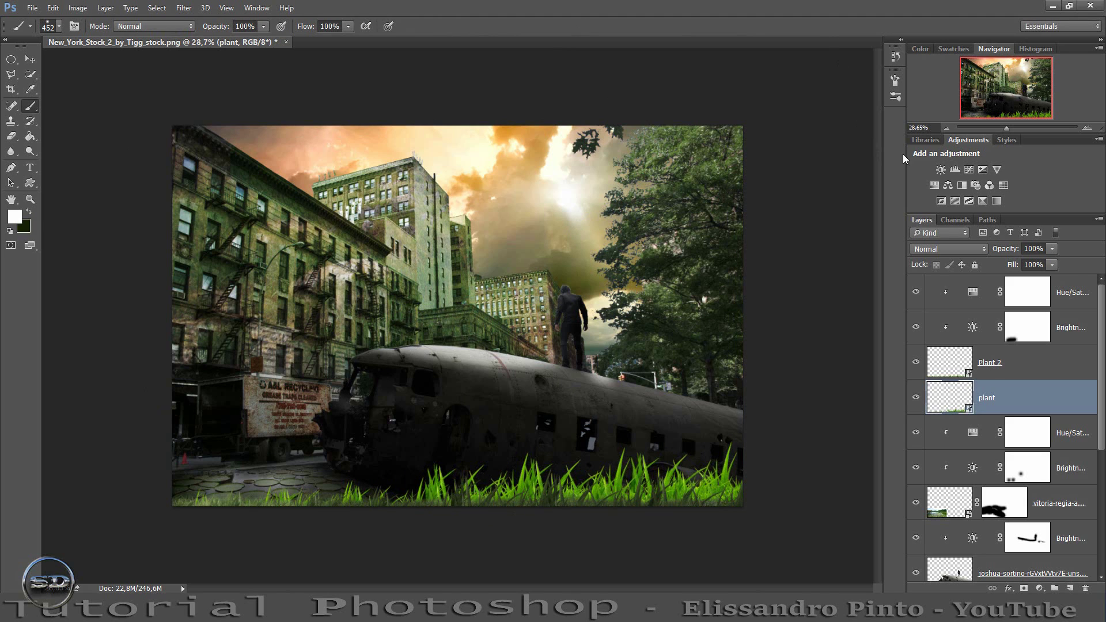
Add a Hue/Saturation adjustment clipped to the plant grass with Saturation -56.
left_click(934, 185)
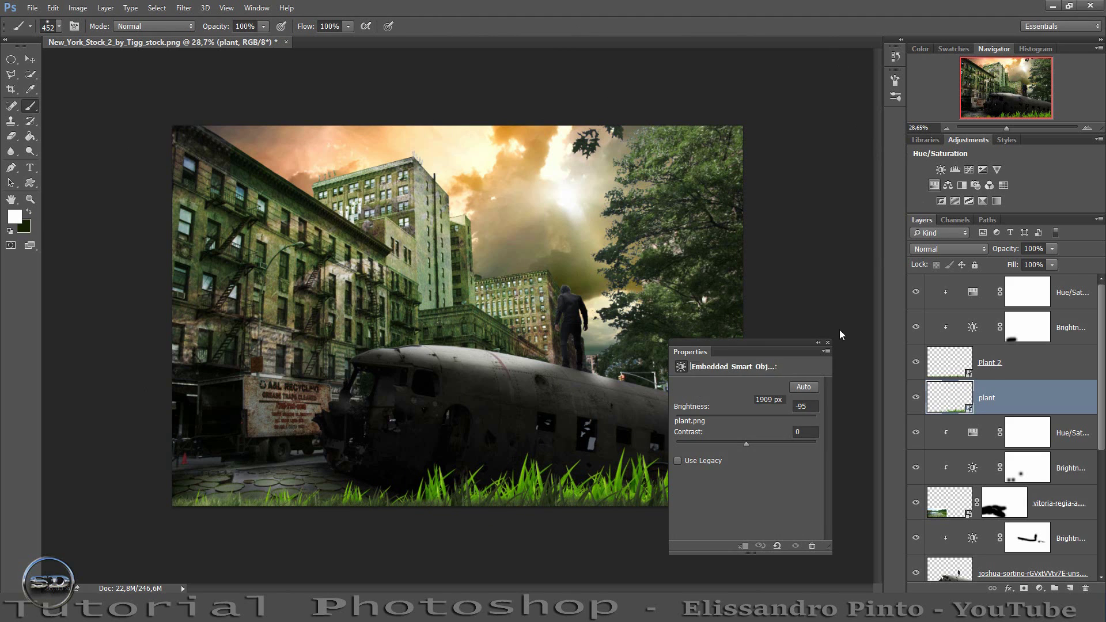
left_click(742, 548)
left_click_drag(745, 458, 706, 456)
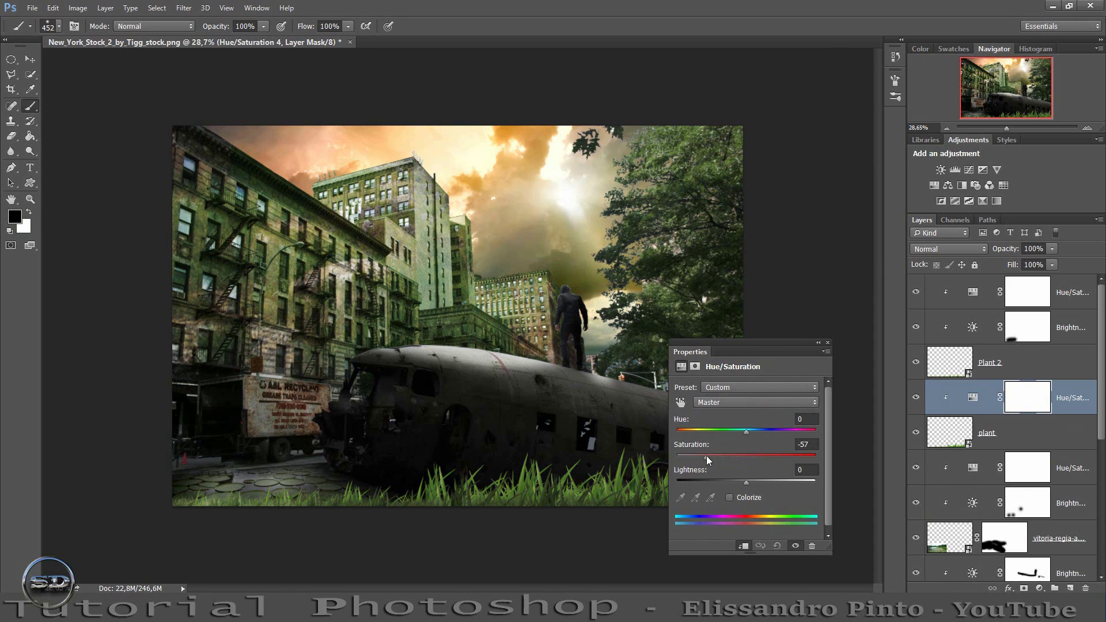
left_click(829, 343)
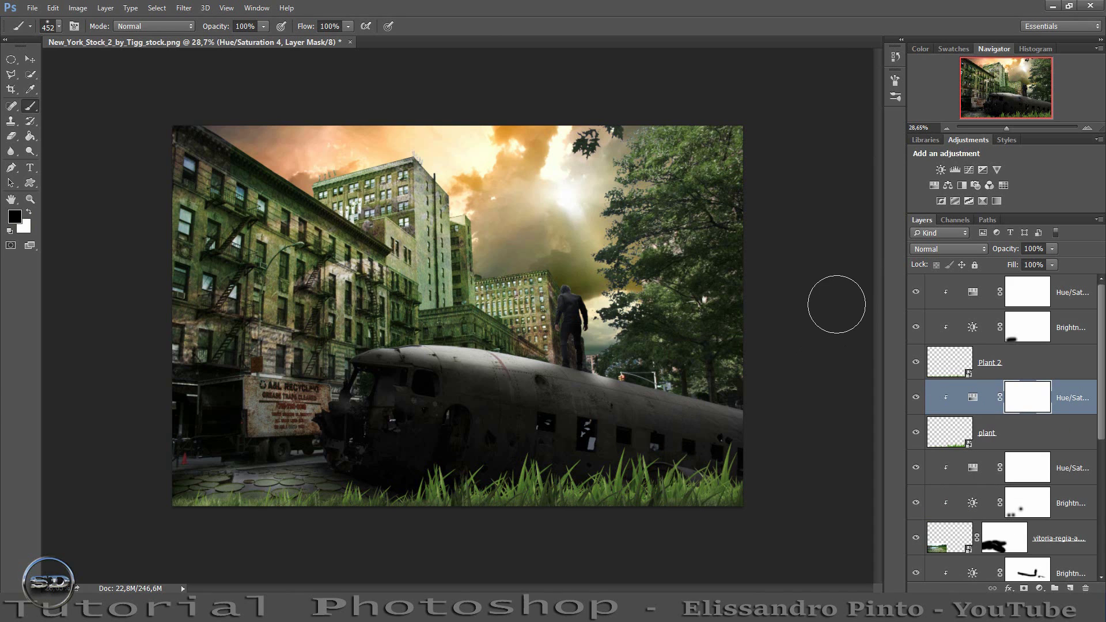
Add a clipped Brightness/Contrast adjustment with Brightness -78, then select Hue/Saturation 4.
left_click(949, 426)
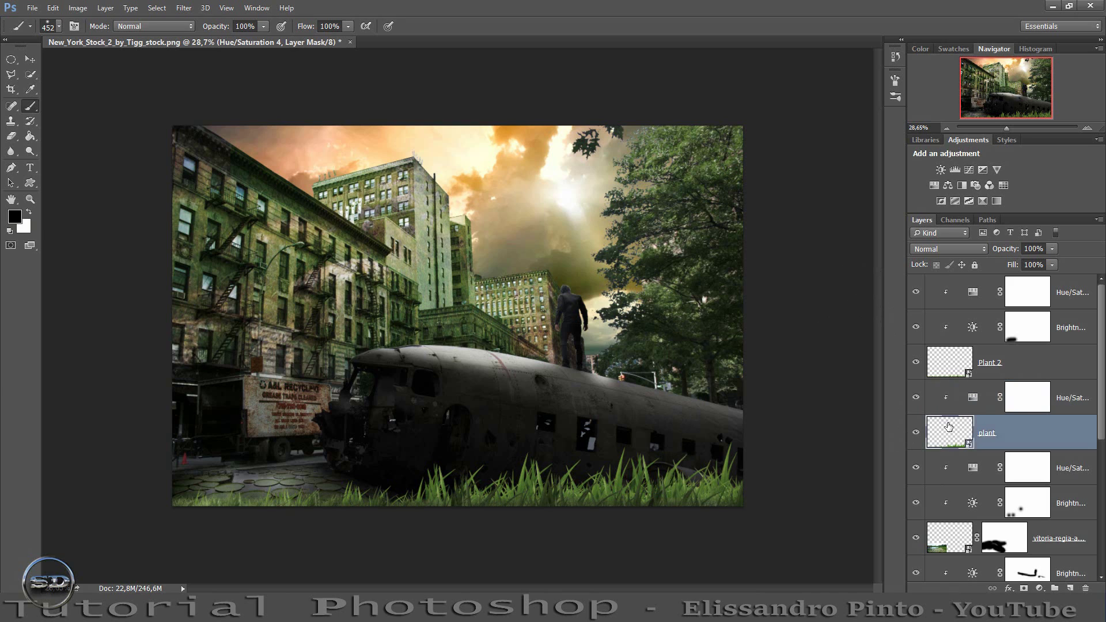
left_click(941, 171)
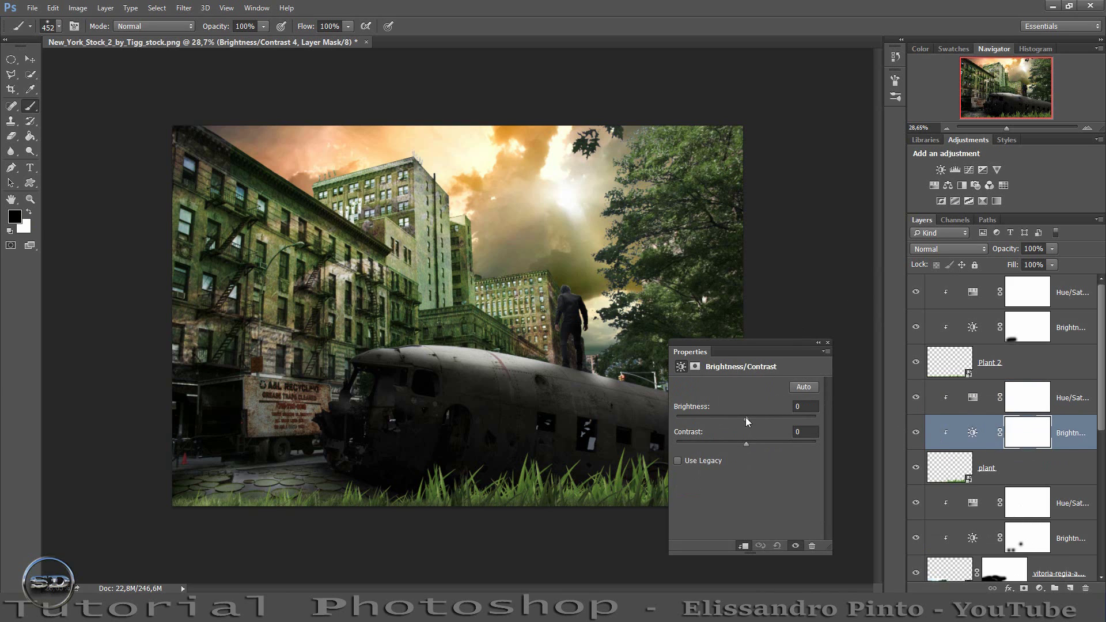
left_click_drag(745, 418, 710, 420)
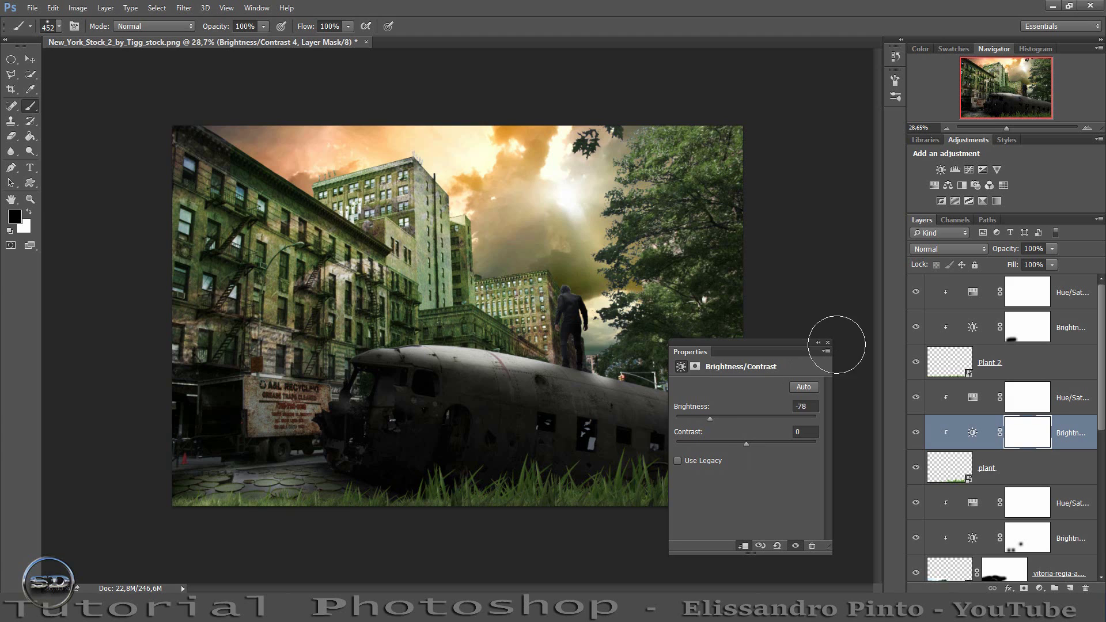
left_click(828, 342)
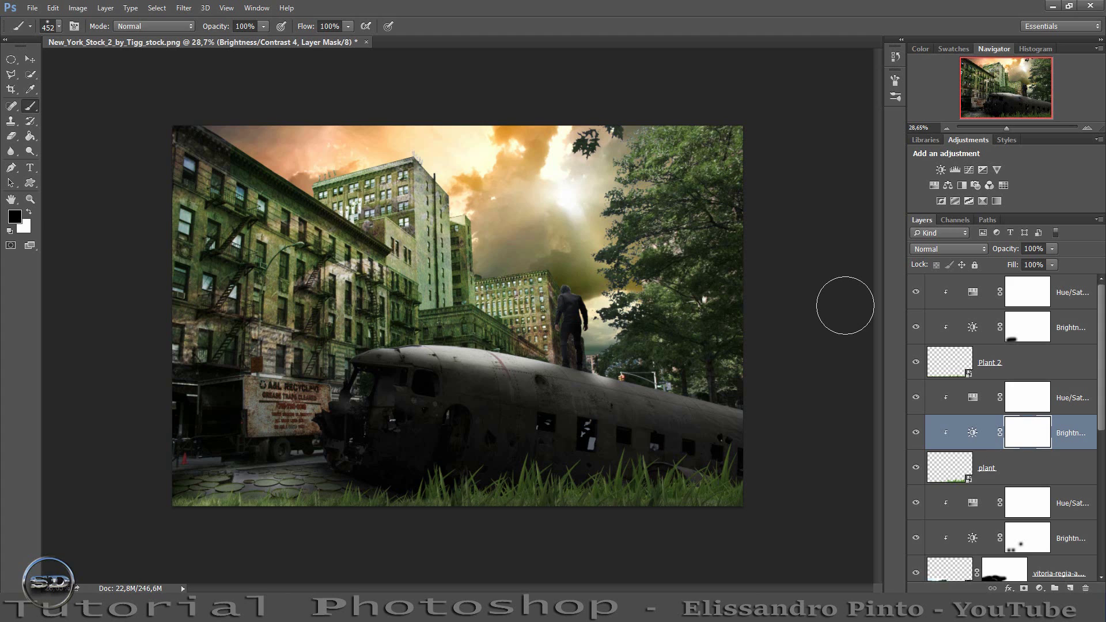
left_click(1052, 385)
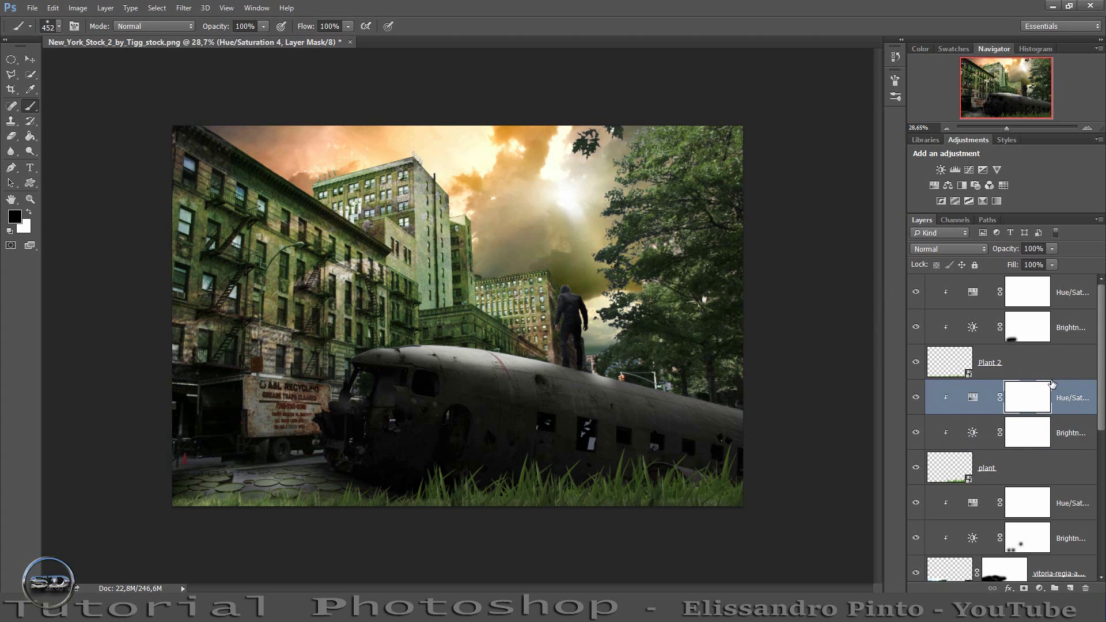
Drop a new grass layer above the Sky layer and shrink it with proportions locked.
scroll(1028, 442, "down", 2)
scroll(1029, 443, "down", 1)
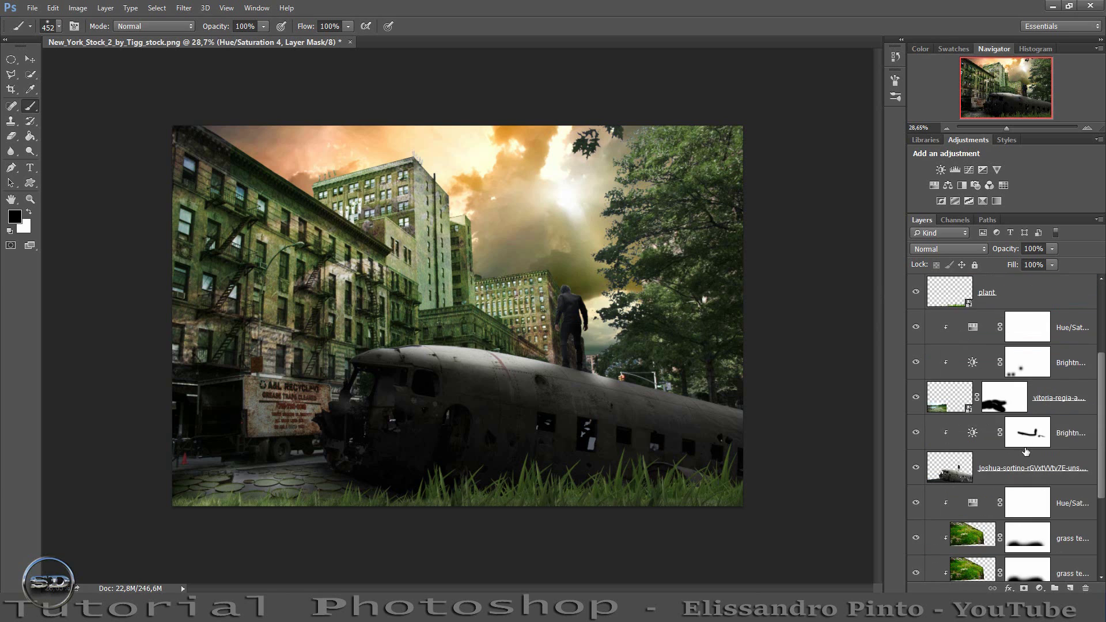
scroll(1027, 447, "down", 1)
scroll(1026, 452, "down", 2)
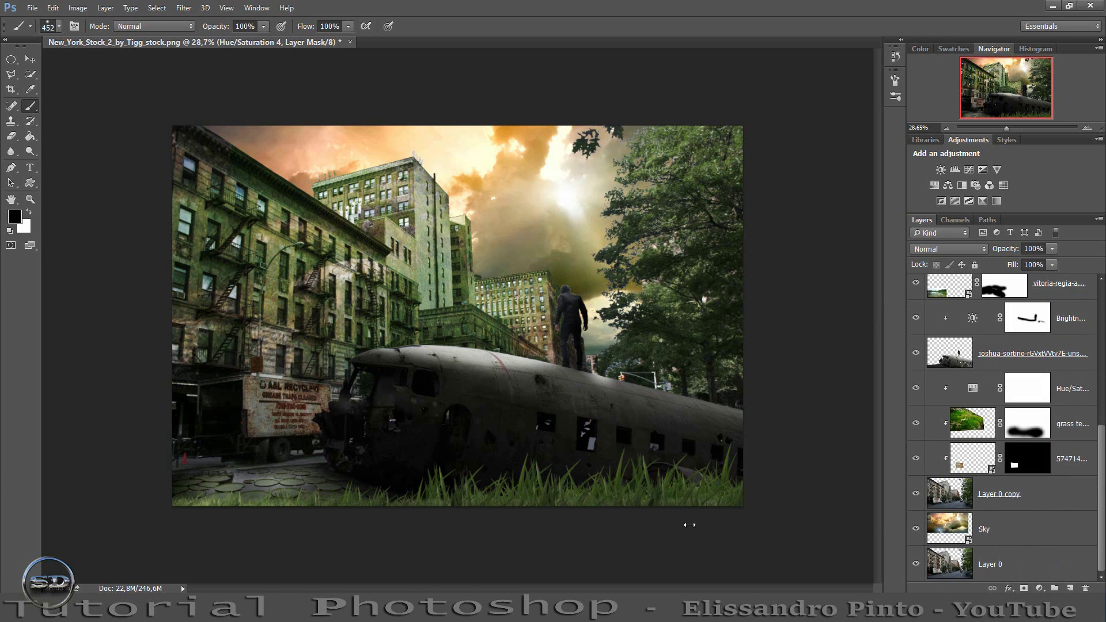
left_click(949, 529)
mouse_move(545, 562)
left_mouse_down()
mouse_move(519, 372)
mouse_move(461, 119)
mouse_move(431, 105)
left_mouse_up()
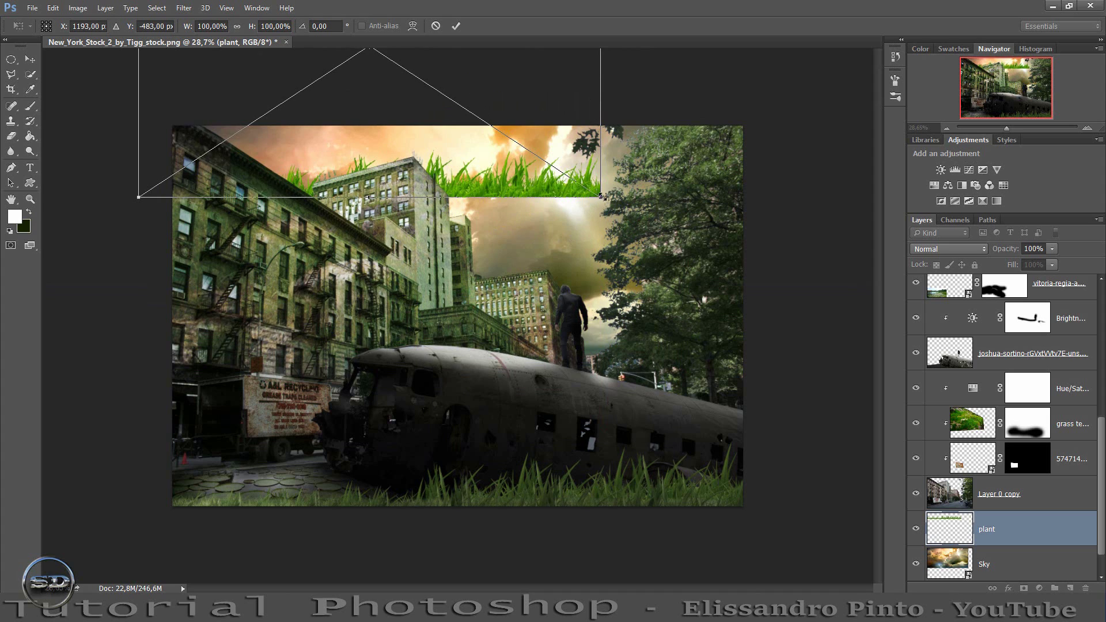
left_click_drag(602, 196, 386, 139)
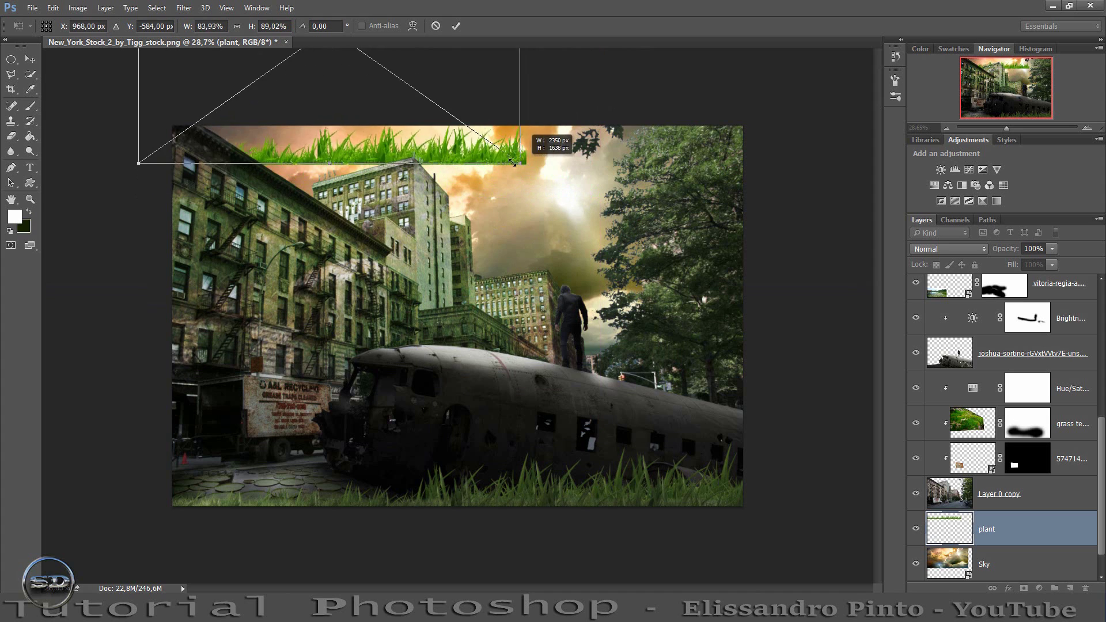
left_click(236, 26)
left_click_drag(249, 93, 329, 185)
Fit the grass onto the central building's rooftop at 19.71%, rotated -6.28°, and commit.
left_click_drag(1006, 128, 1018, 128)
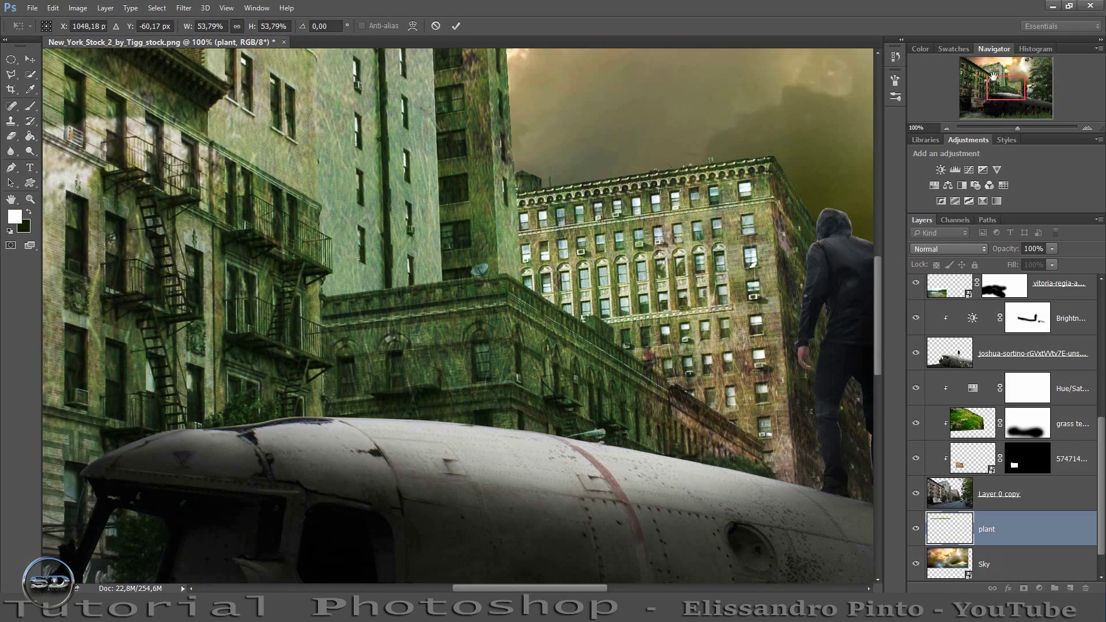
left_click_drag(993, 74, 994, 57)
mouse_move(481, 218)
left_mouse_down()
mouse_move(720, 394)
mouse_move(834, 462)
left_mouse_up()
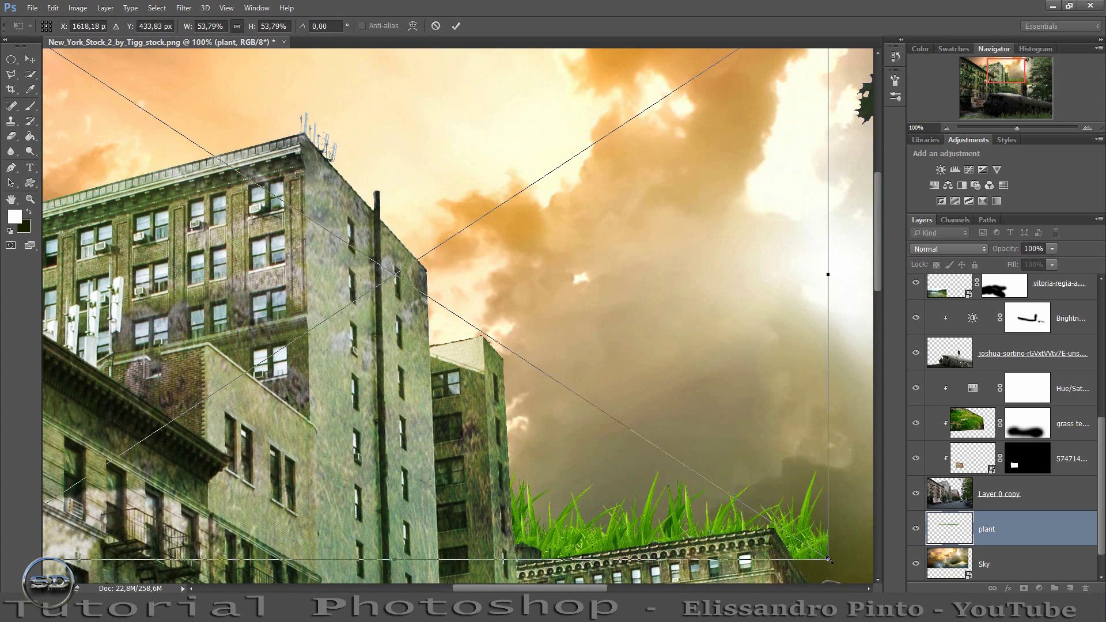
mouse_move(828, 559)
left_mouse_down()
mouse_move(481, 357)
mouse_move(703, 477)
left_mouse_up()
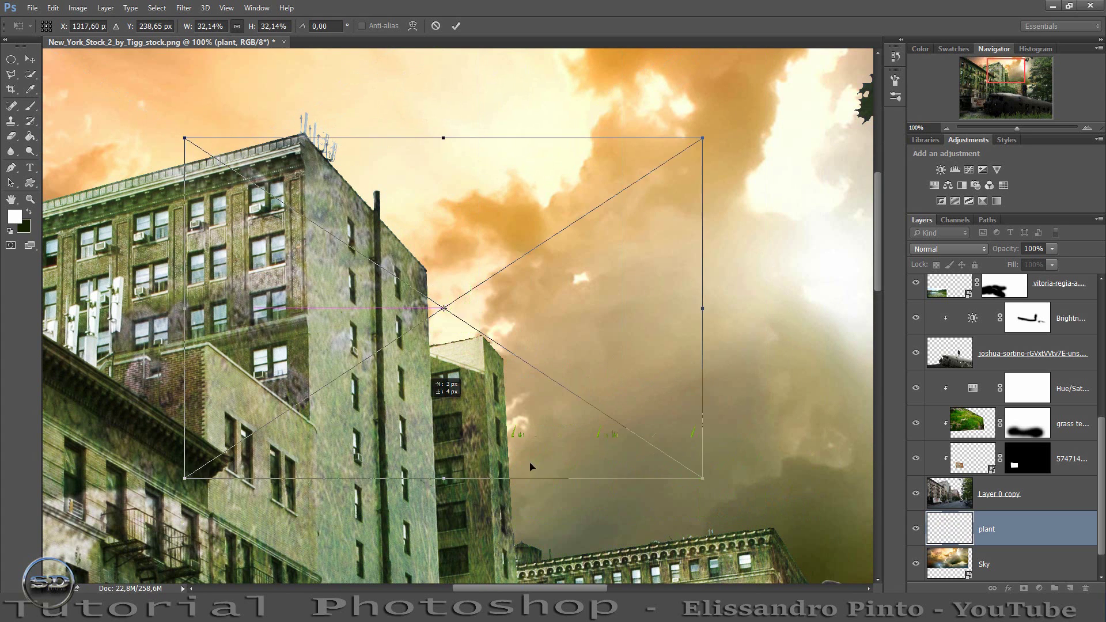
left_click_drag(530, 466, 693, 544)
mouse_move(605, 173)
left_mouse_down()
mouse_move(600, 157)
mouse_move(552, 166)
left_mouse_up()
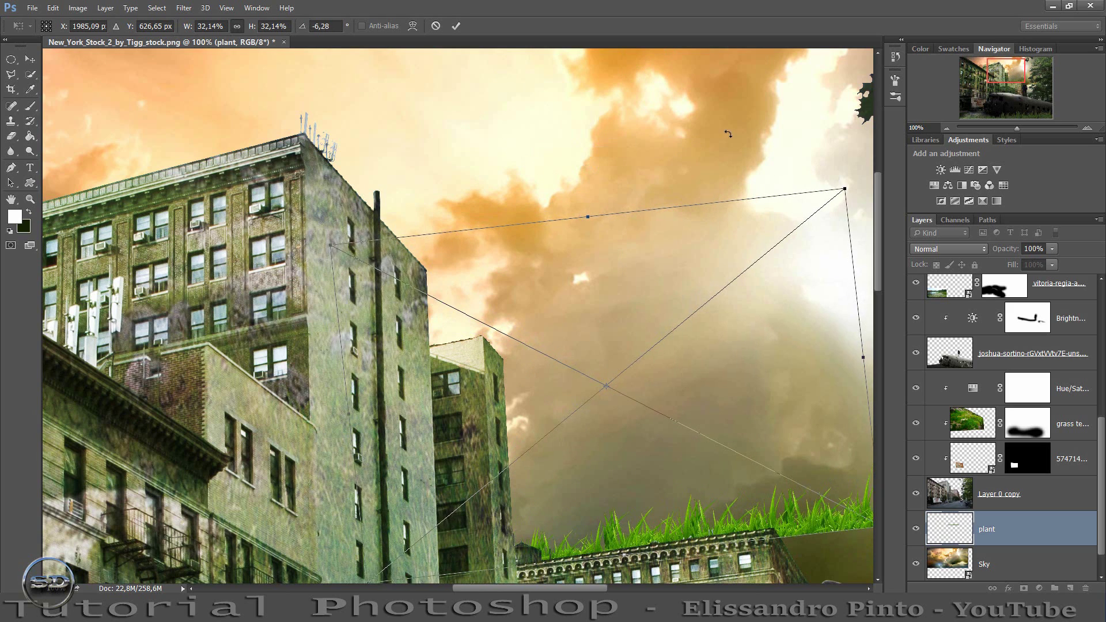
scroll(728, 134, "down", 3)
scroll(728, 133, "right", 5)
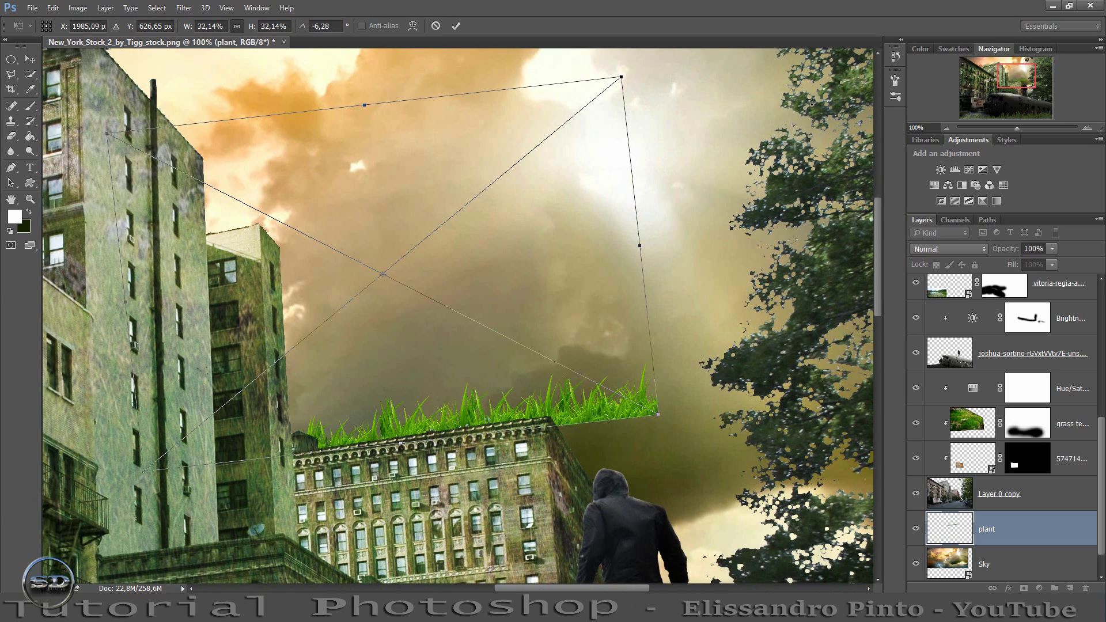
left_click_drag(622, 77, 412, 200)
left_click_drag(407, 297, 493, 290)
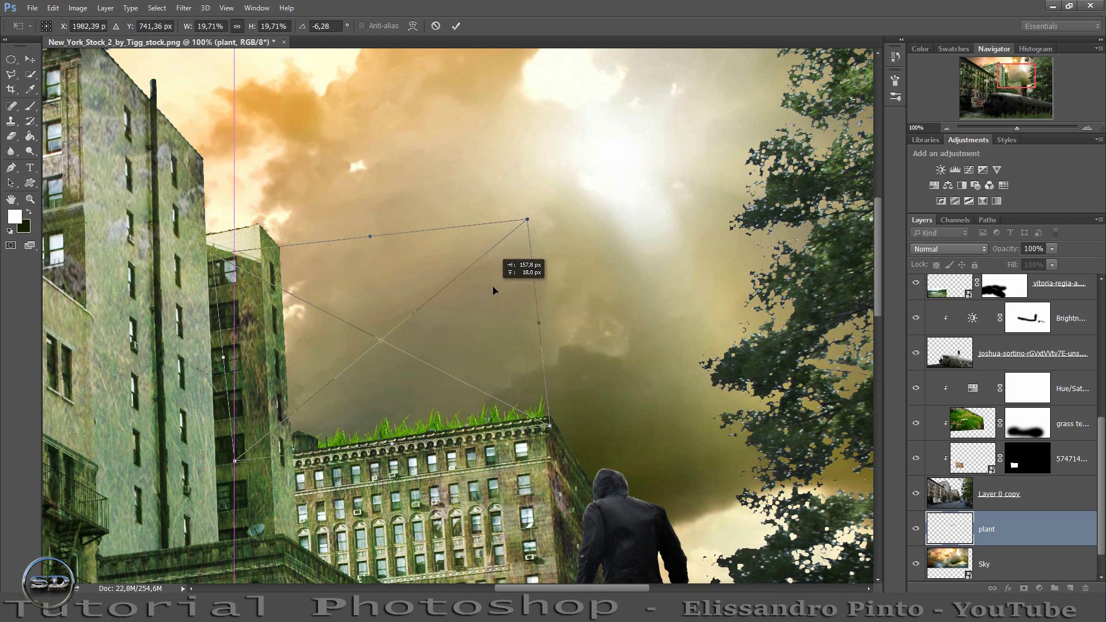
key("b")
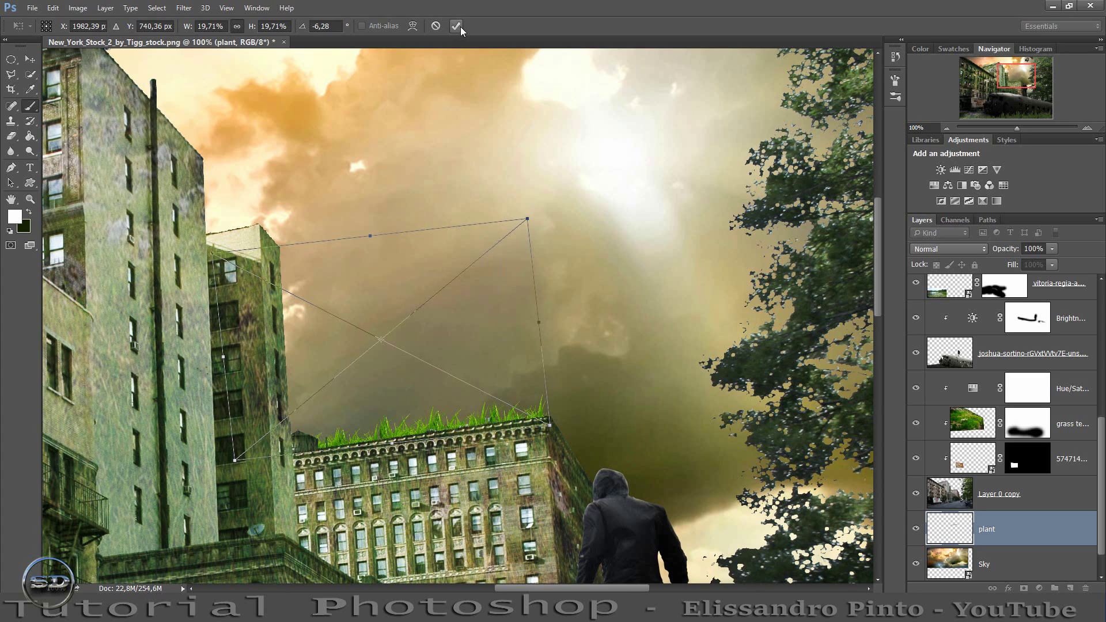
left_click(459, 27)
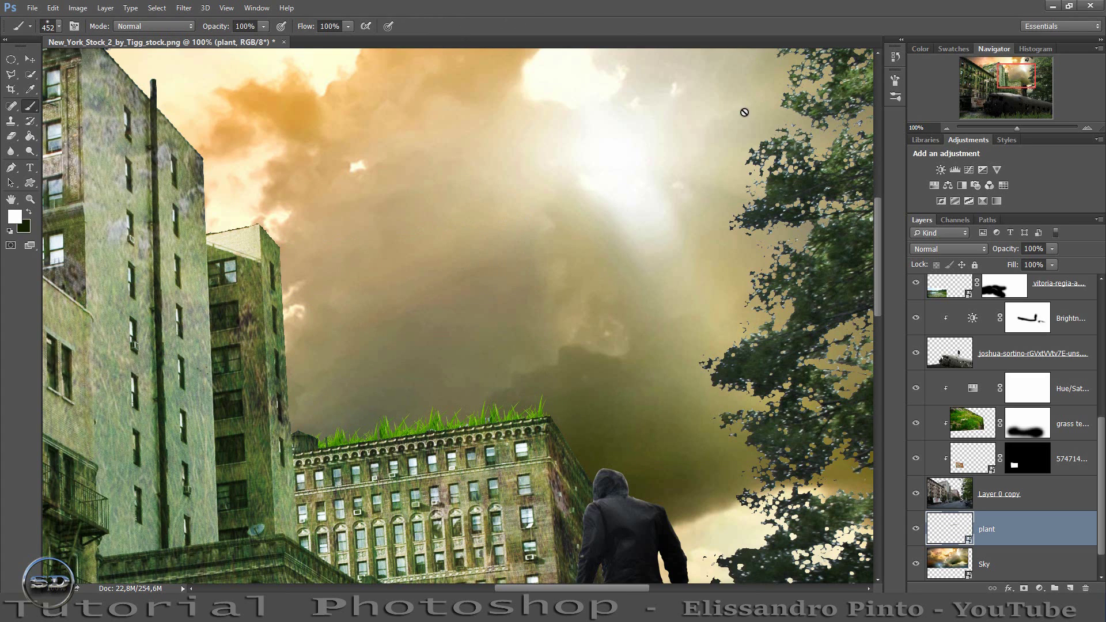
Add a clipped Hue/Saturation adjustment to the rooftop grass with Saturation -45.
left_click(934, 186)
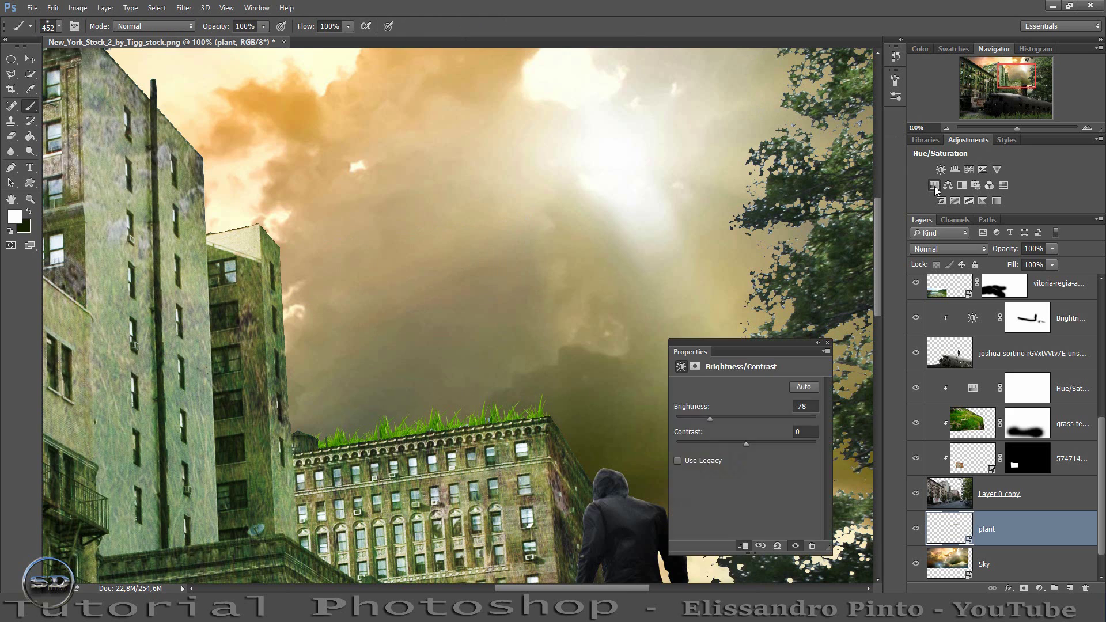
left_click(743, 546)
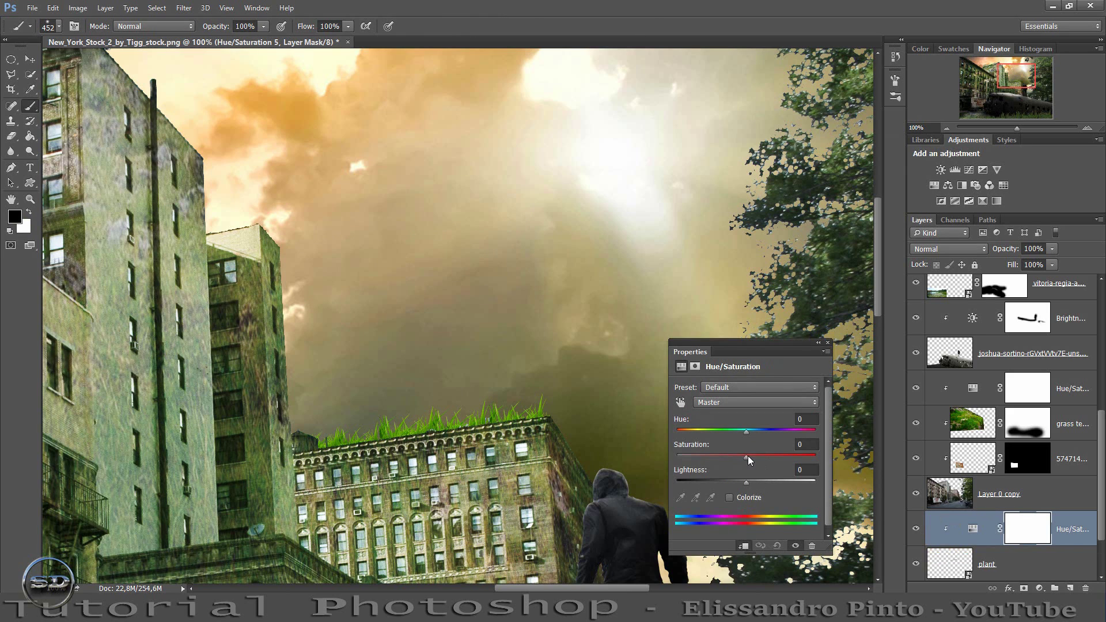
left_click_drag(748, 455, 715, 456)
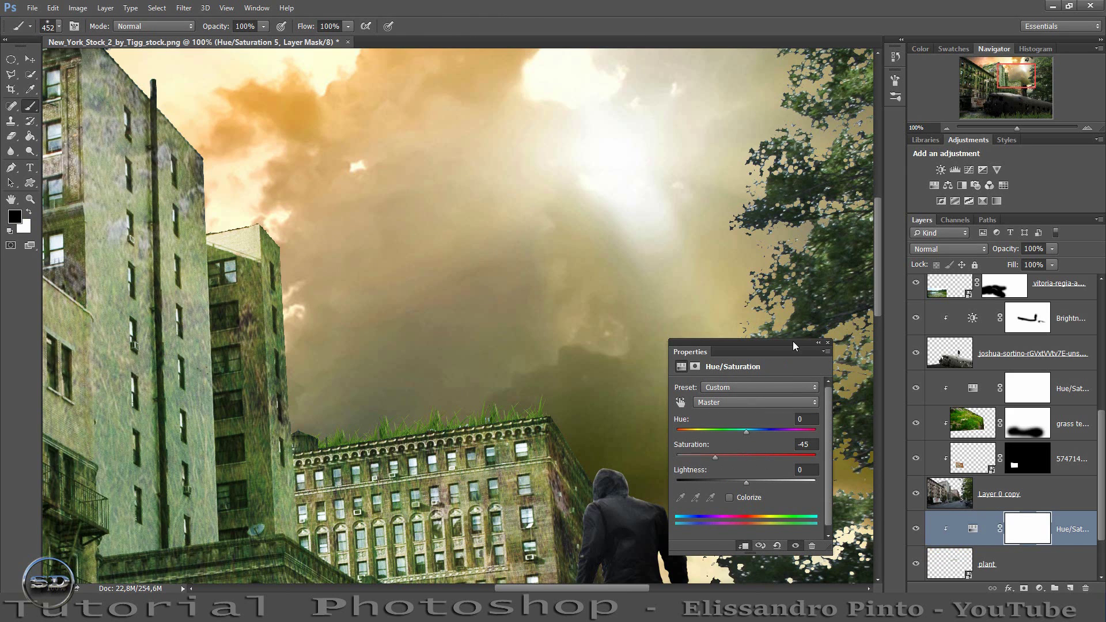
left_click(828, 344)
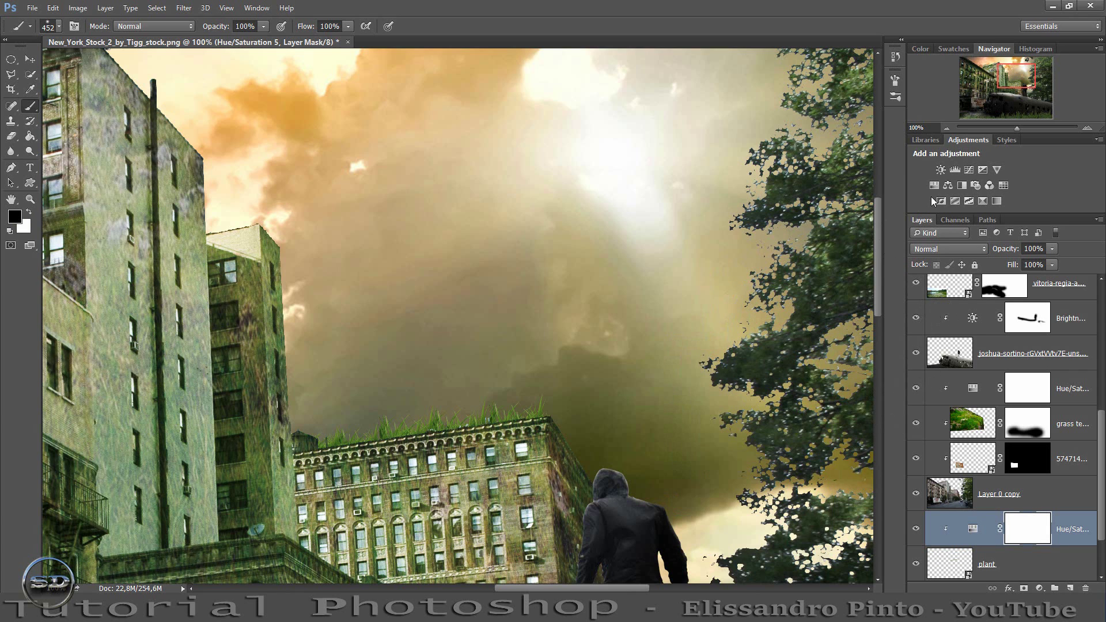
Merge the adjustment into the grass layer with Ctrl+E and duplicate it with Ctrl+J.
left_click_drag(1000, 75, 992, 74)
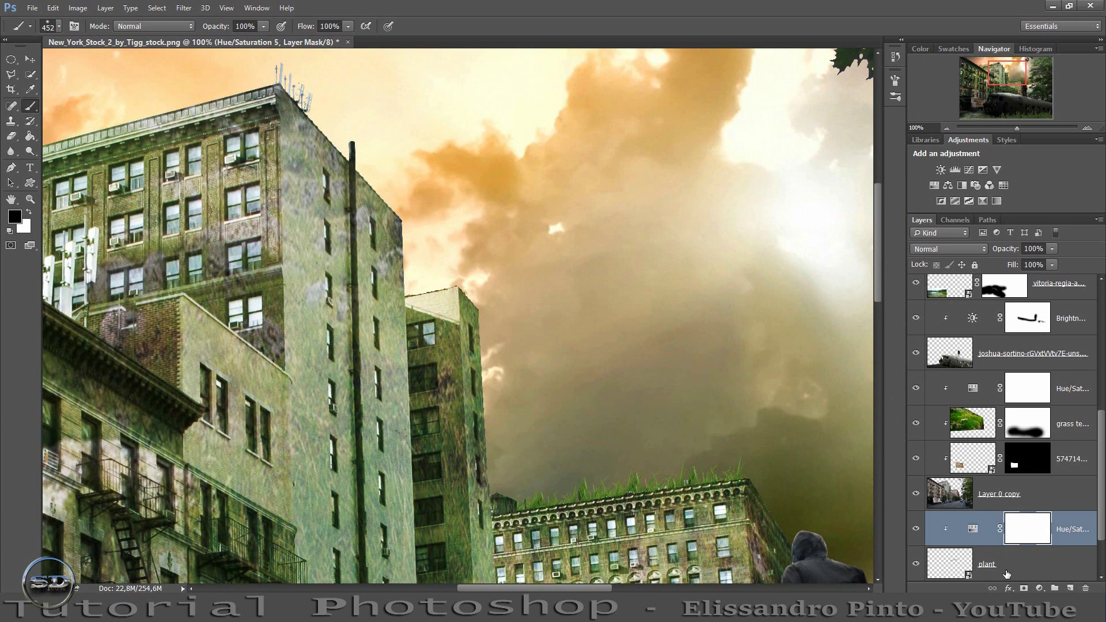
left_click(1007, 574, "shift")
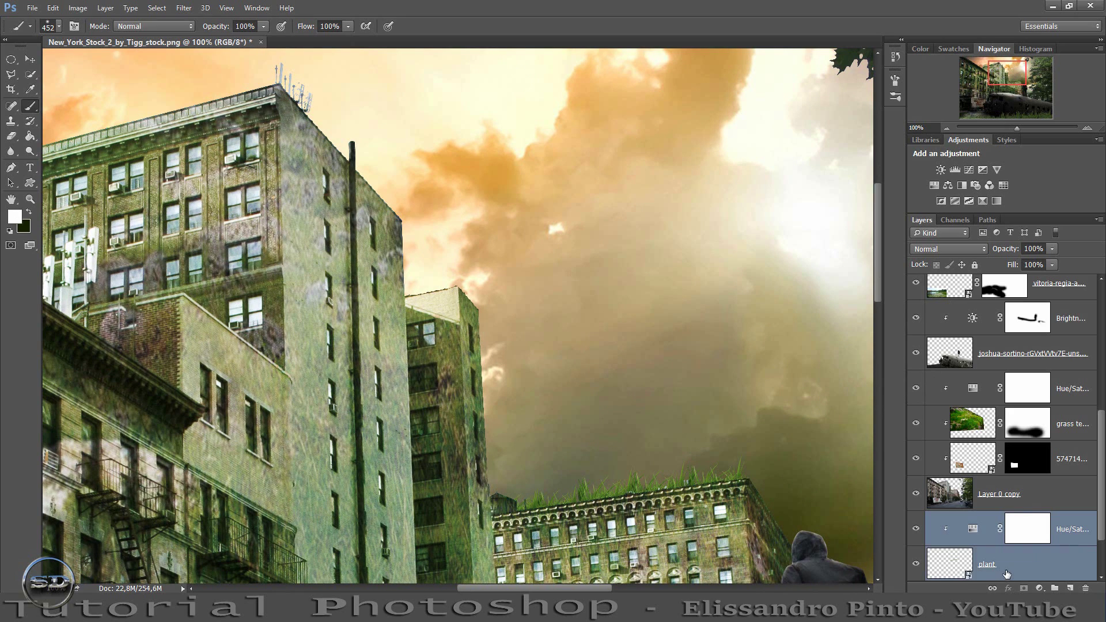
key("ctrl+e")
key("ctrl+j")
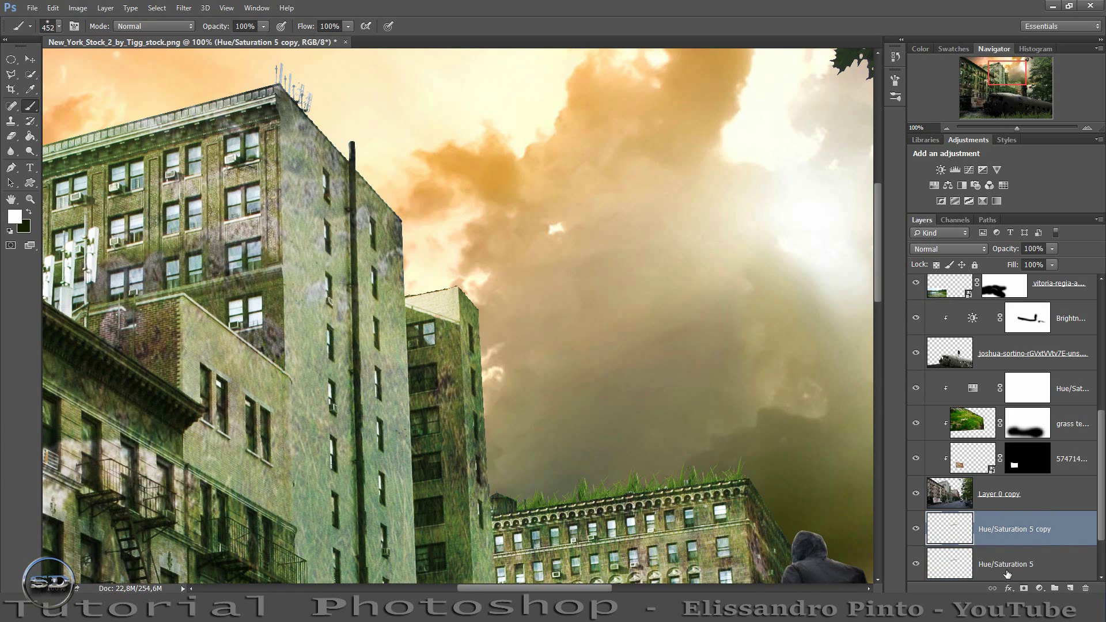
Move the grass copy onto the narrow building's roof.
left_click(29, 59)
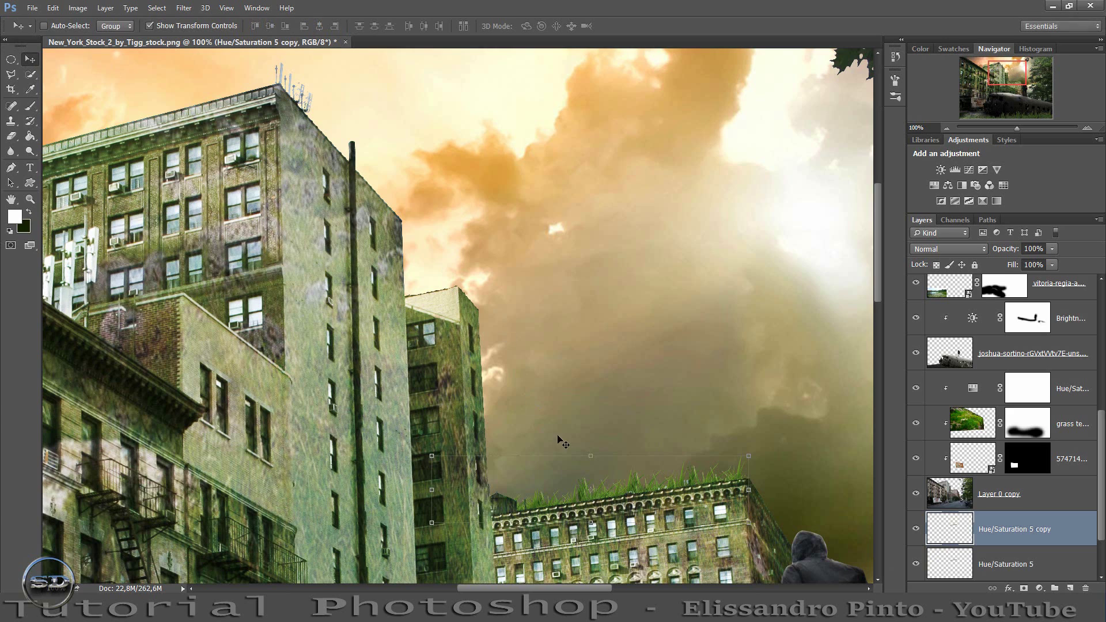
left_click_drag(604, 490, 318, 300)
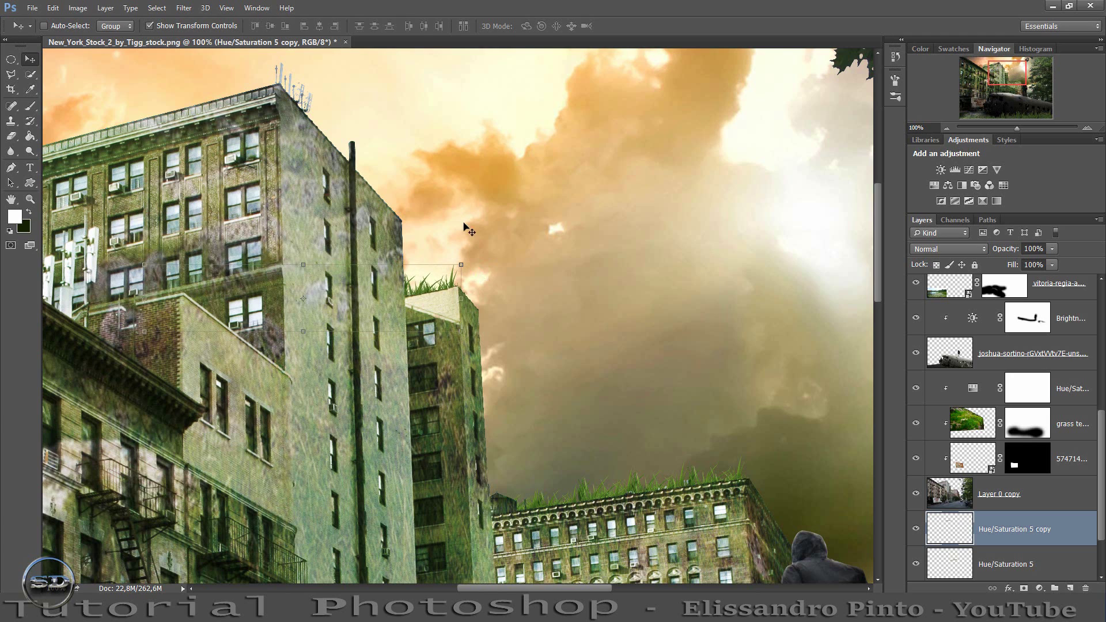
left_click_drag(1004, 94, 986, 77)
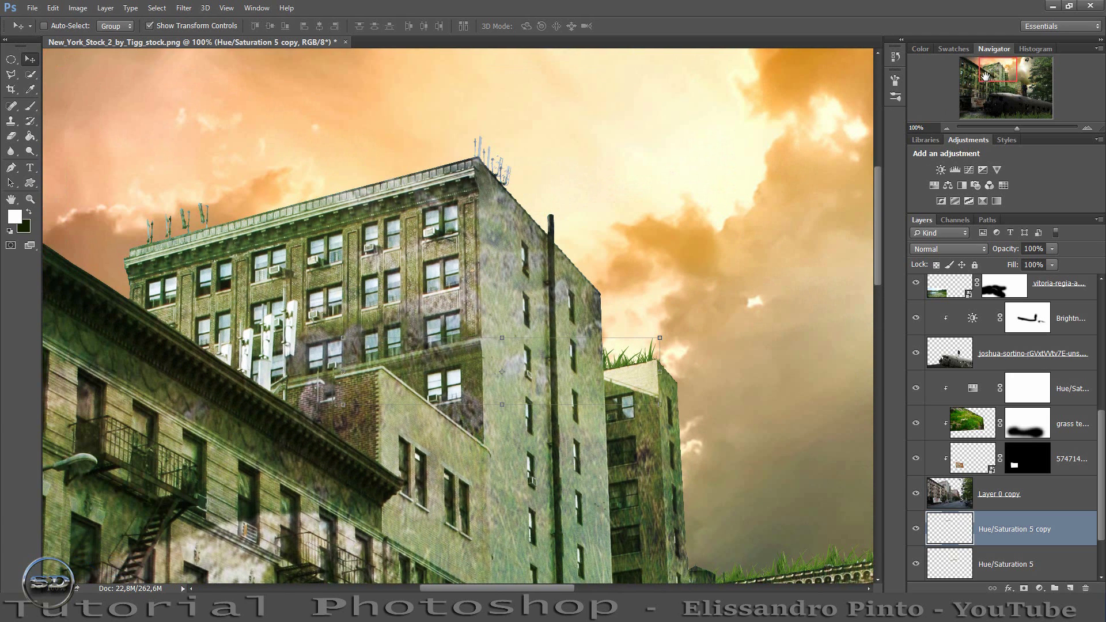
Place another grass copy on the tall main building's roof, tilted -7.9°.
key("ctrl+j")
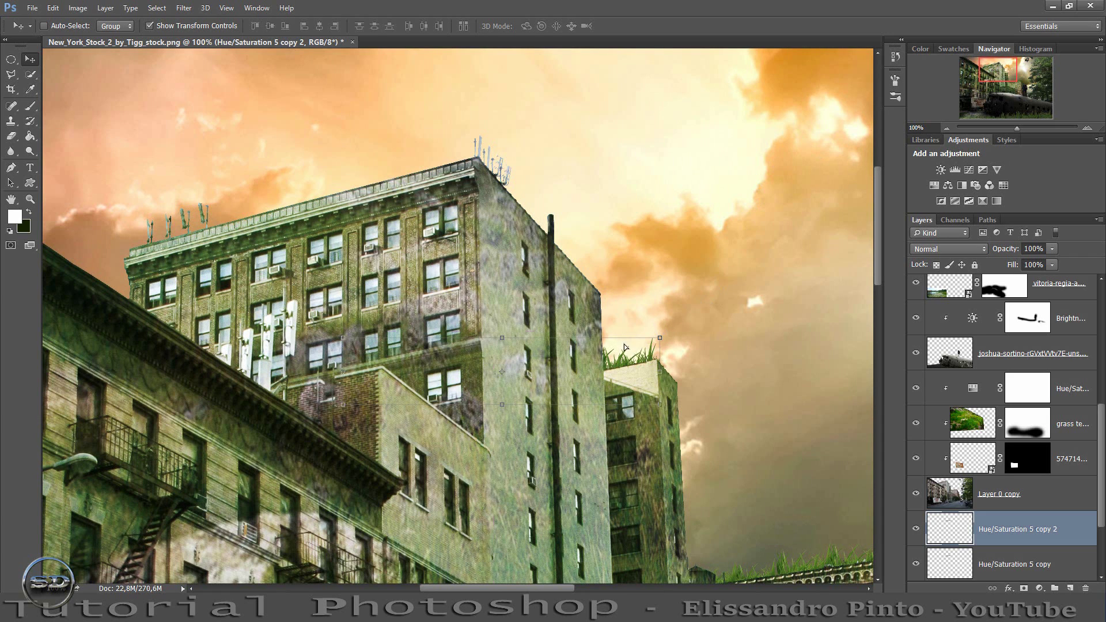
left_click_drag(624, 347, 453, 143)
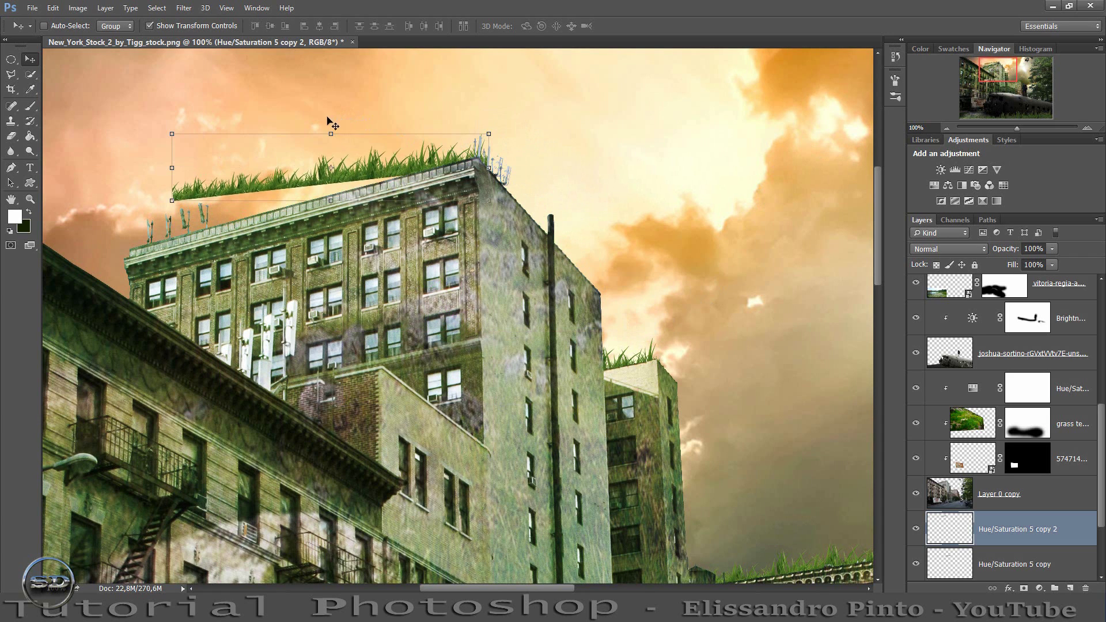
left_click_drag(329, 124, 305, 184)
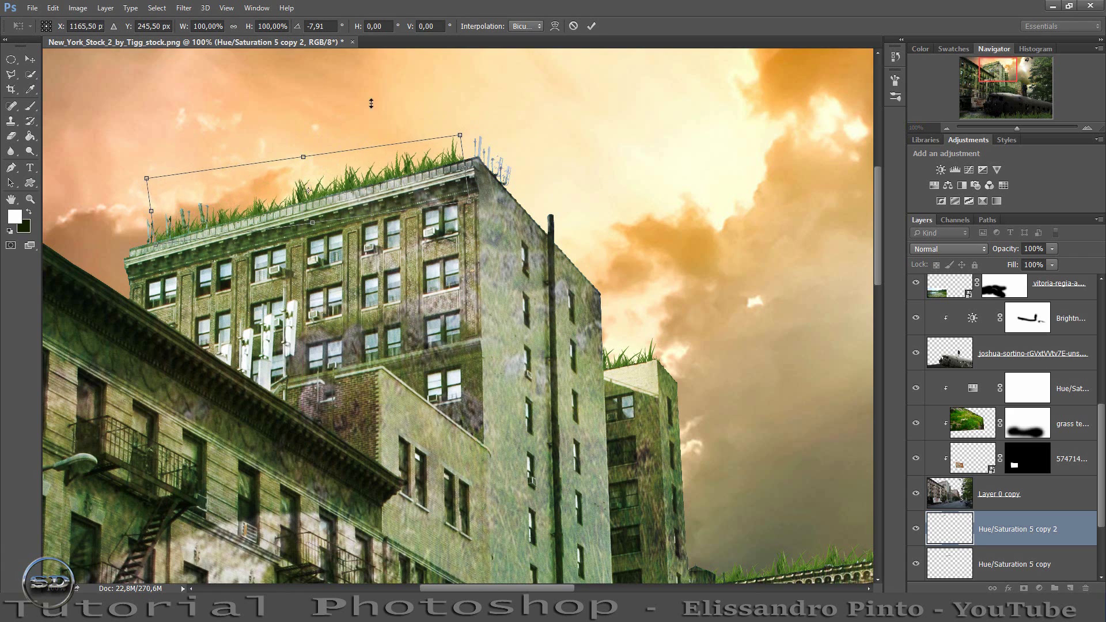
left_click(594, 26)
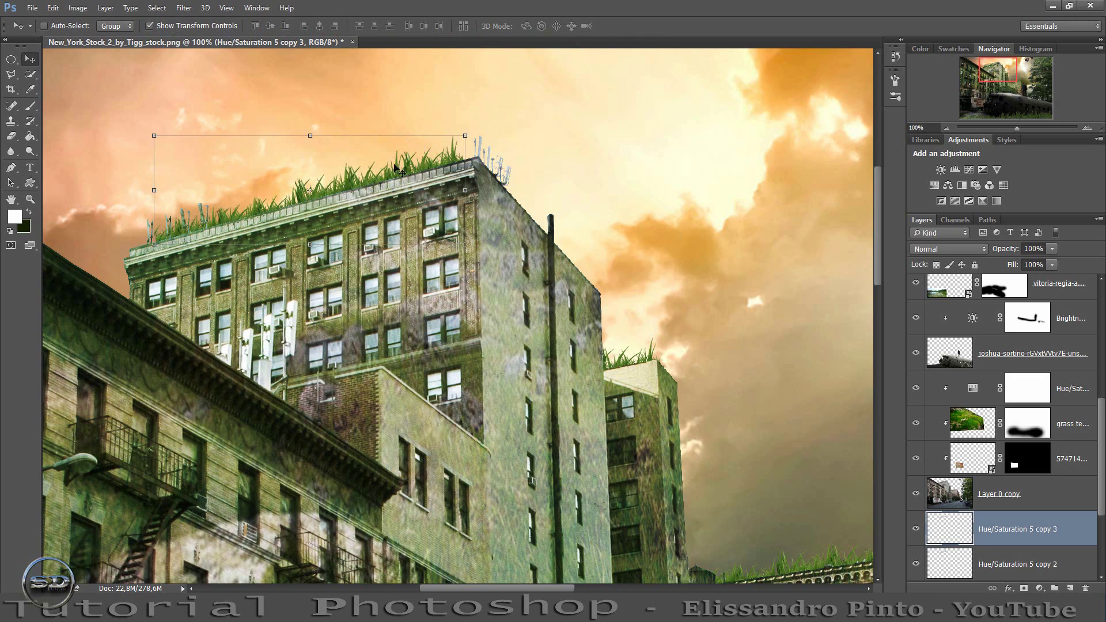
Duplicate the grass up-right and start distorting it toward the tall building's roof edge.
left_click_drag(411, 167, 661, 112)
right_click(636, 131)
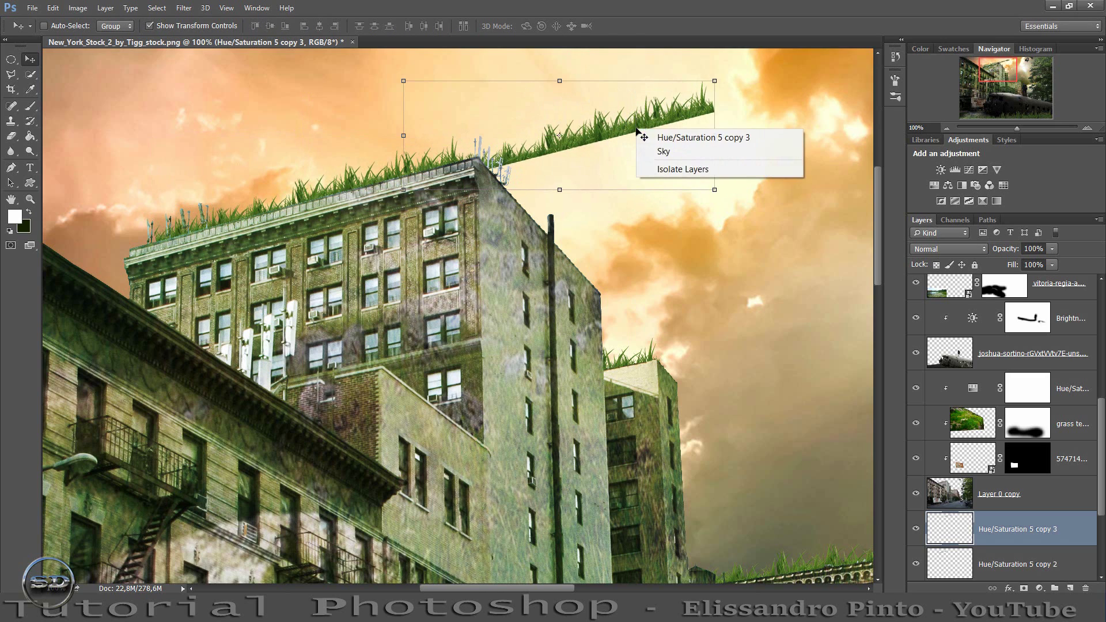
key("Escape")
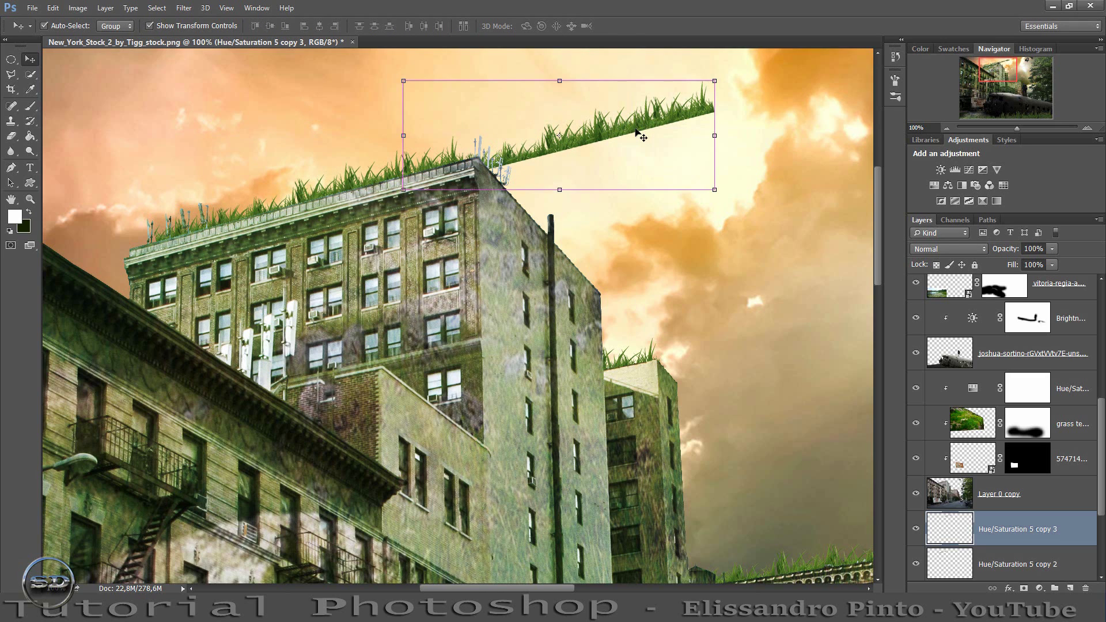
key("ctrl+t")
right_click(662, 140)
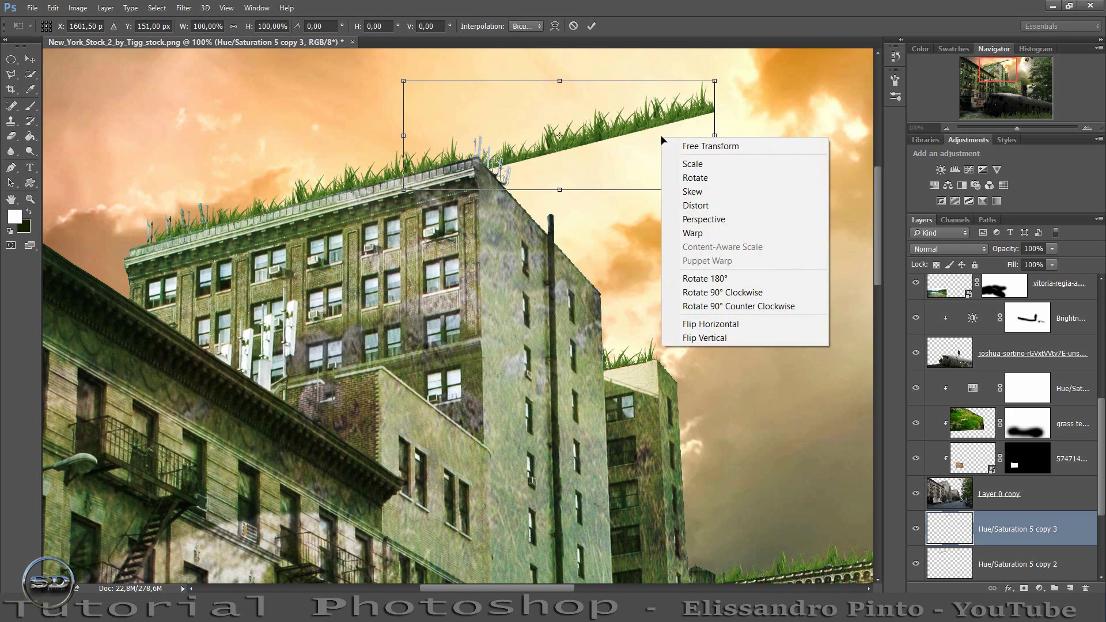
left_click(692, 205)
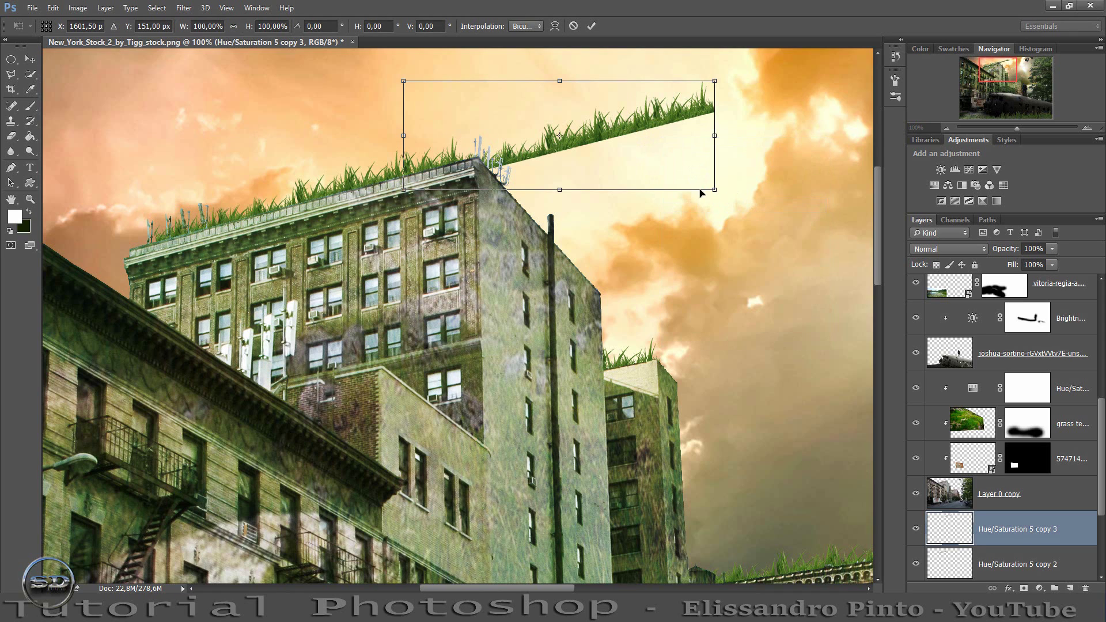
left_click_drag(713, 193, 645, 260)
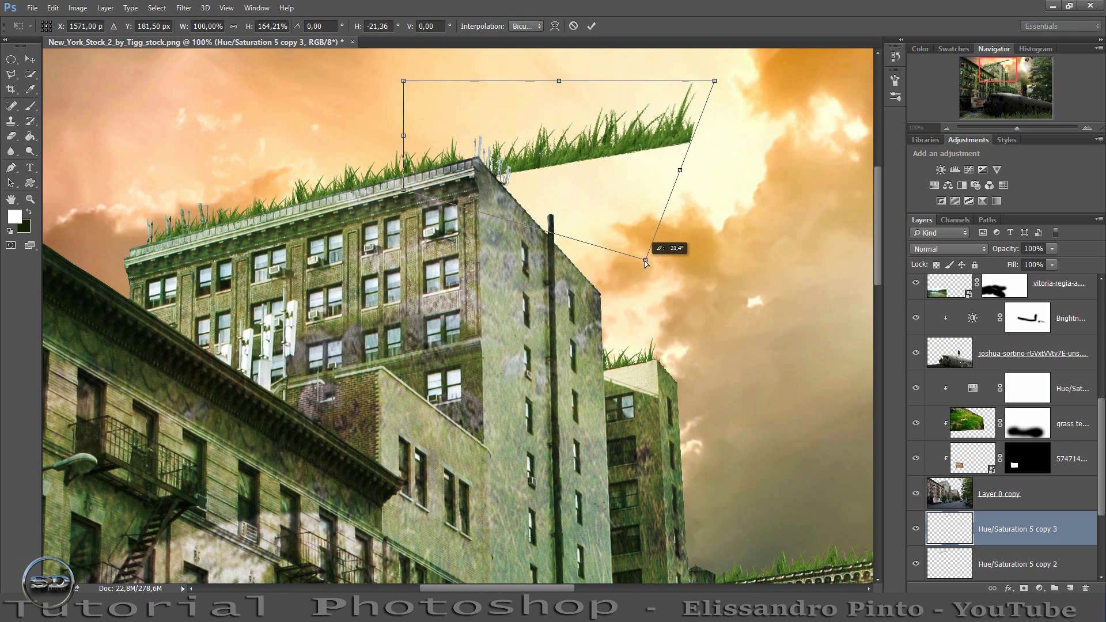
left_click_drag(715, 83, 654, 201)
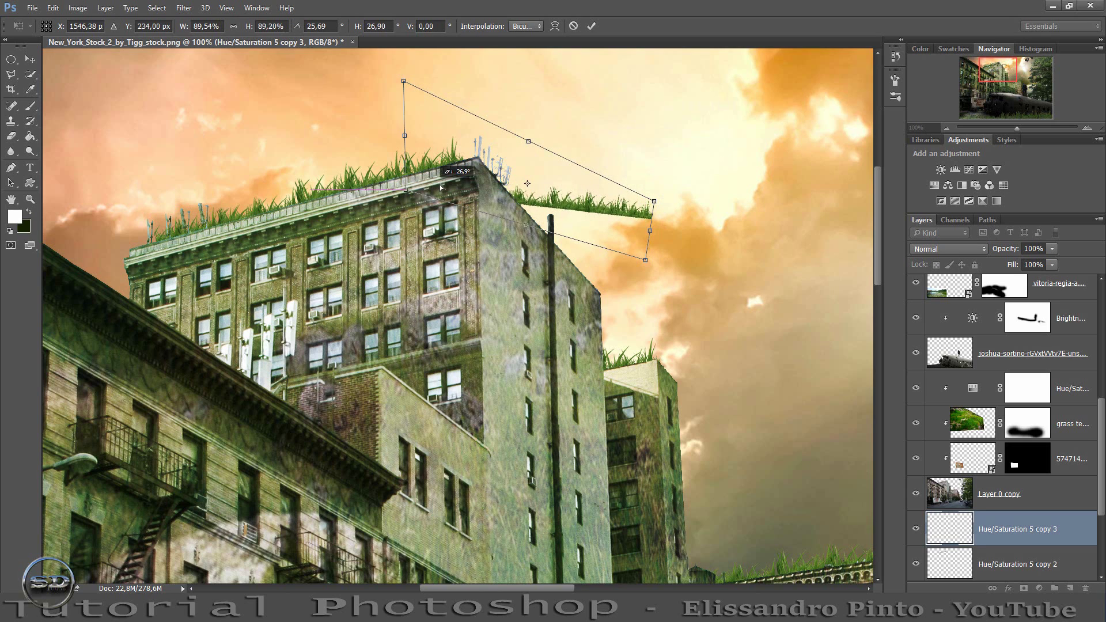
left_click_drag(403, 189, 475, 178)
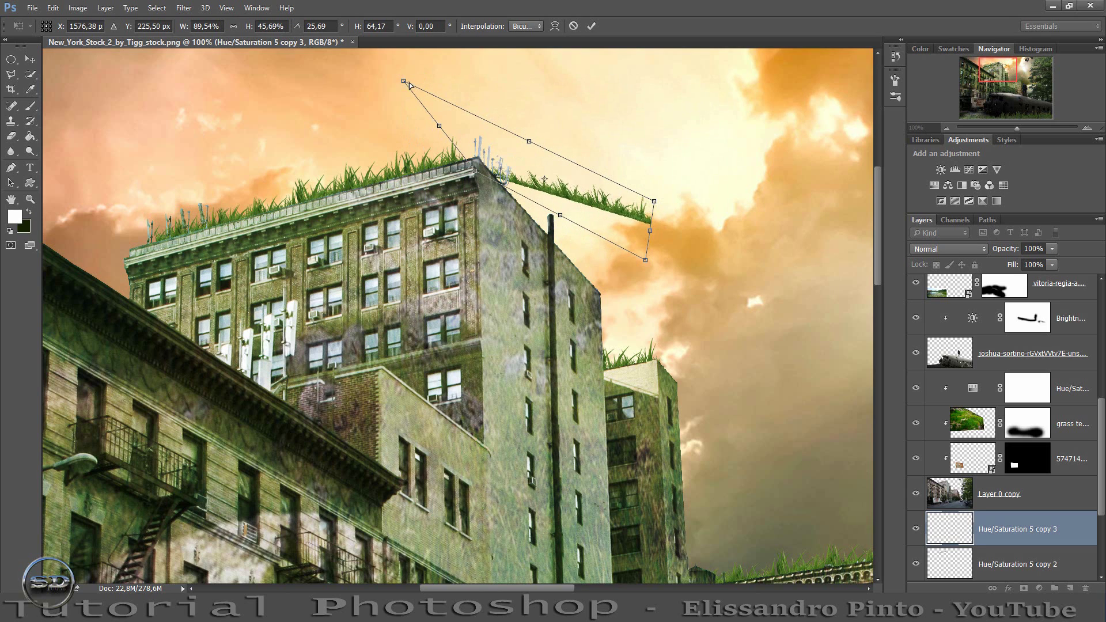
left_click_drag(409, 82, 507, 89)
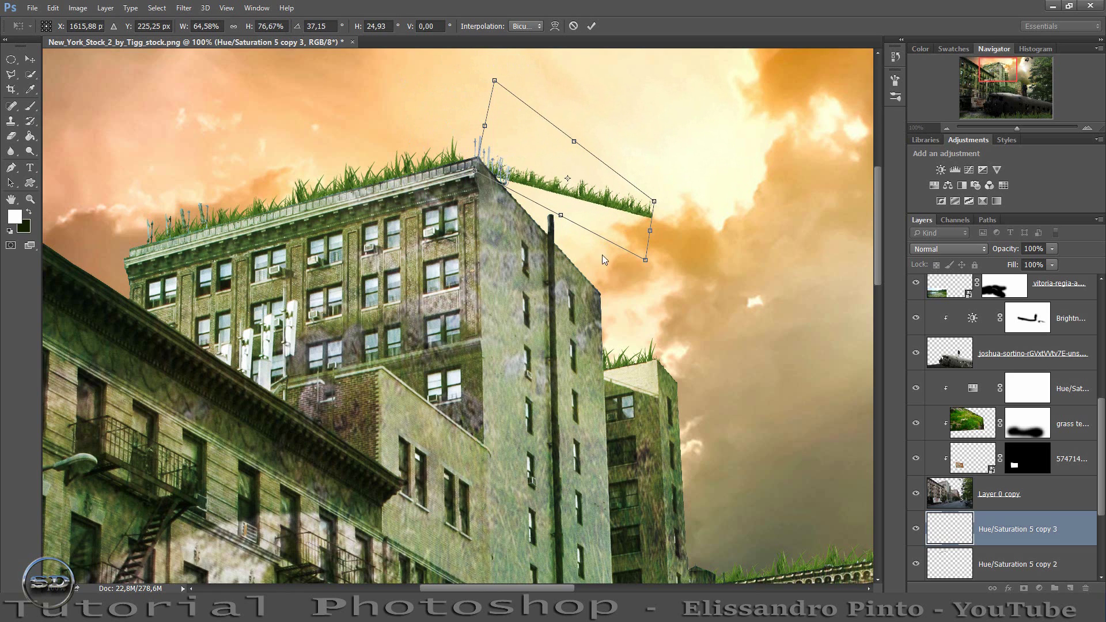
Finish distorting the grass into a slant along the wall and commit it.
left_click_drag(646, 262, 616, 298)
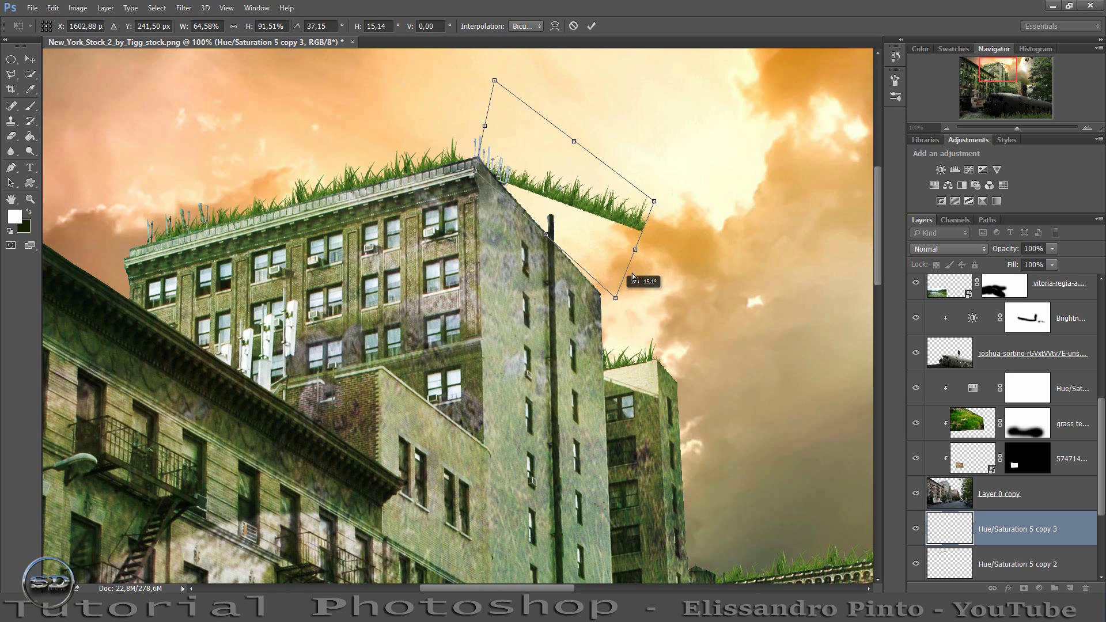
left_click_drag(655, 201, 627, 261)
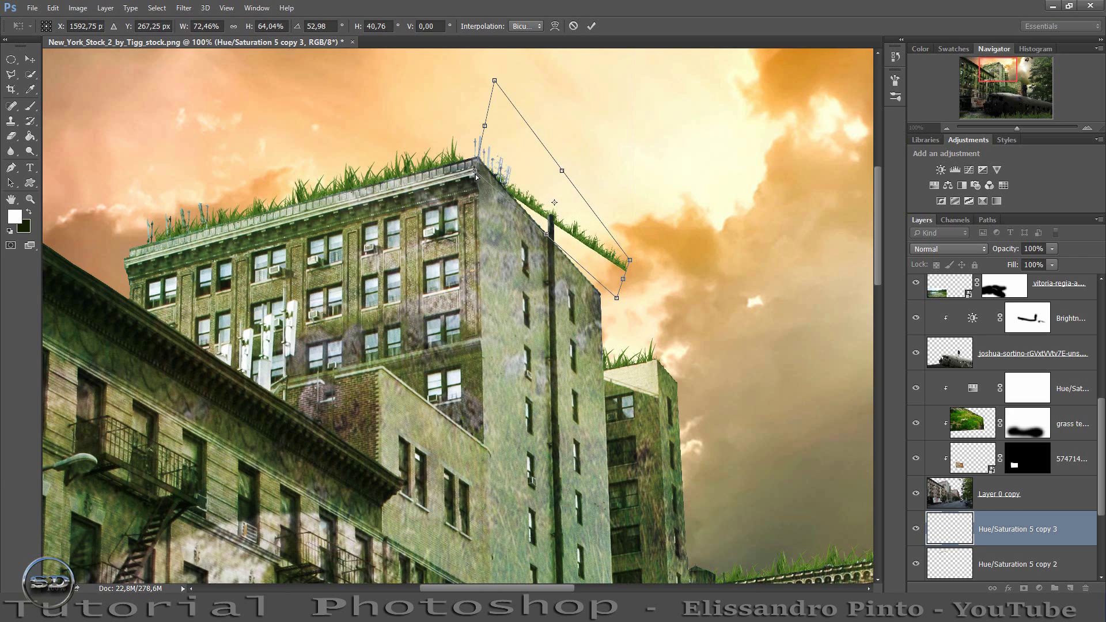
left_click_drag(476, 174, 478, 159)
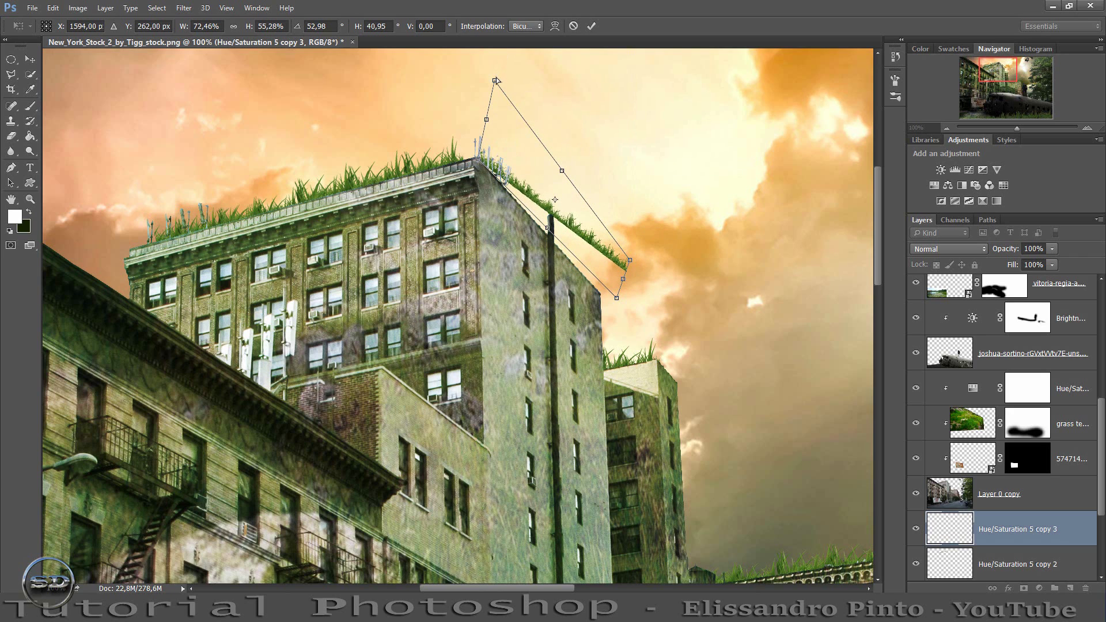
left_click_drag(495, 79, 536, 73)
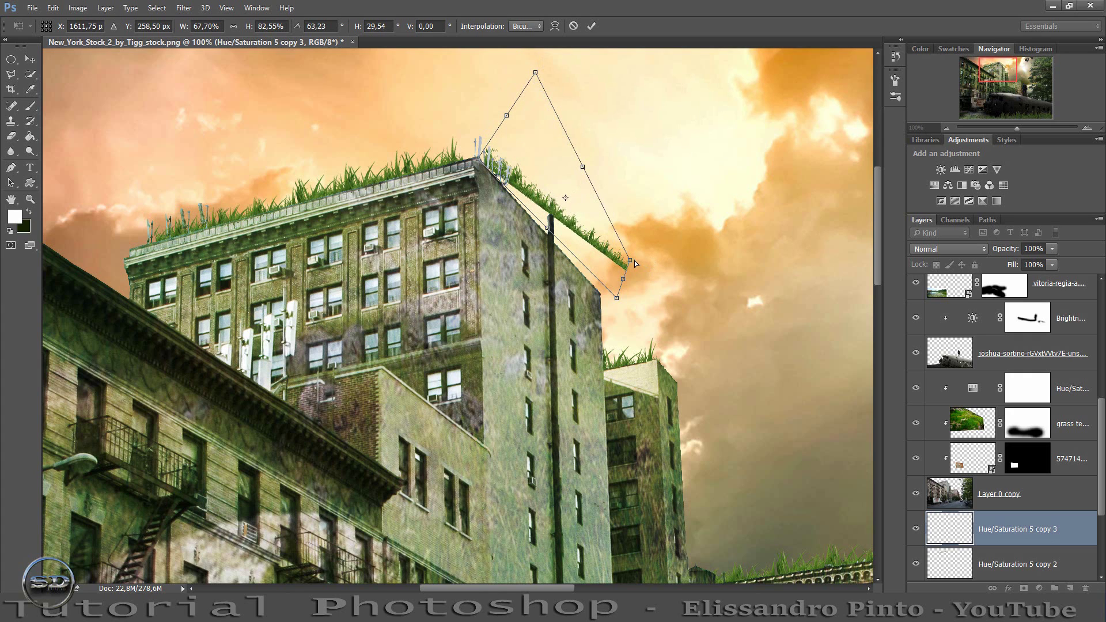
left_click_drag(633, 262, 620, 257)
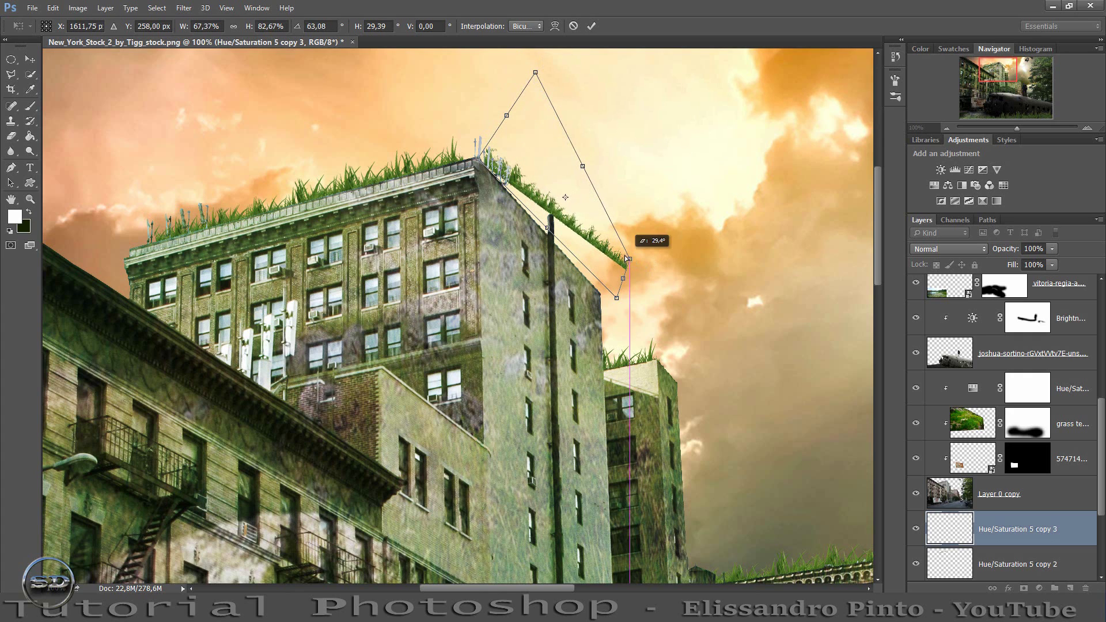
left_click(593, 26)
Rotate the grass about 8.6° and nudge it onto the roof's right edge.
left_click_drag(591, 266, 576, 282)
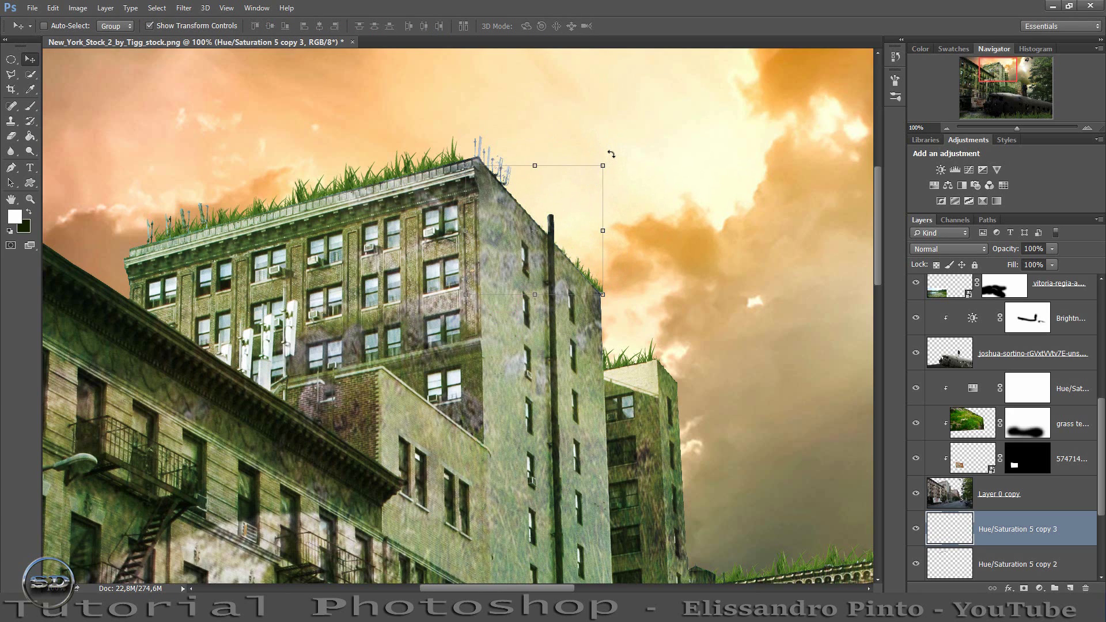
left_click_drag(611, 154, 617, 161)
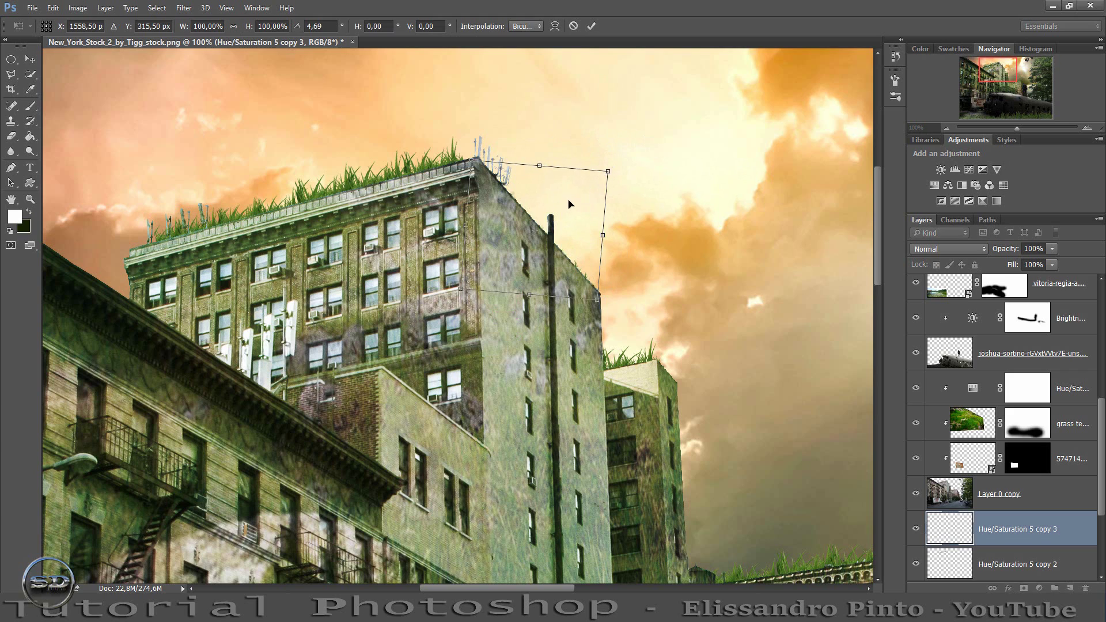
left_click_drag(569, 204, 571, 203)
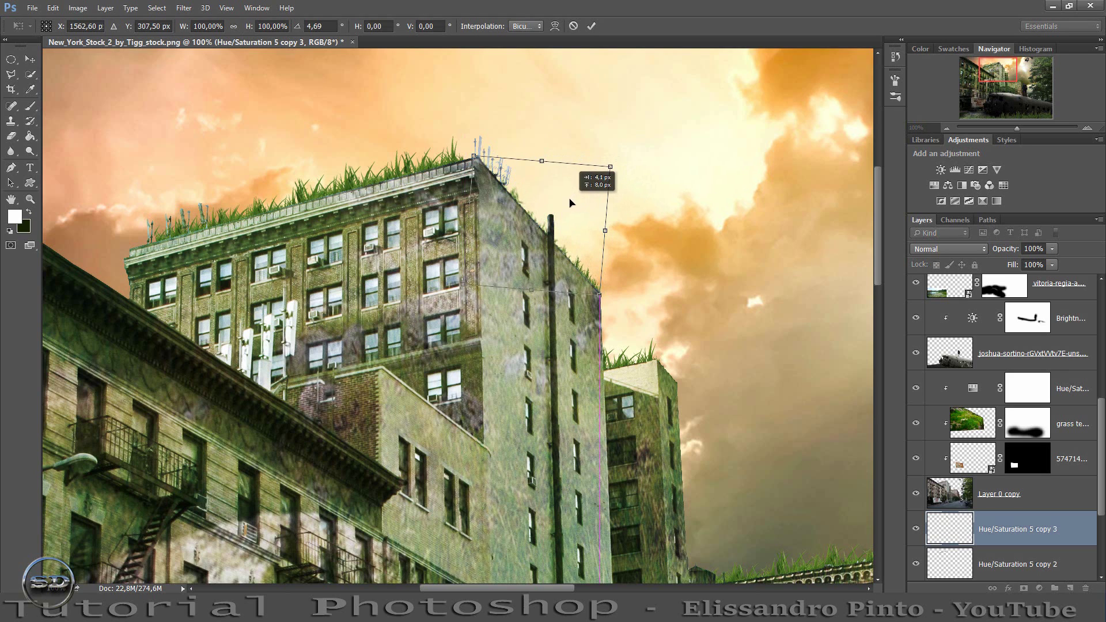
left_click_drag(553, 123, 563, 124)
left_click_drag(538, 211, 543, 203)
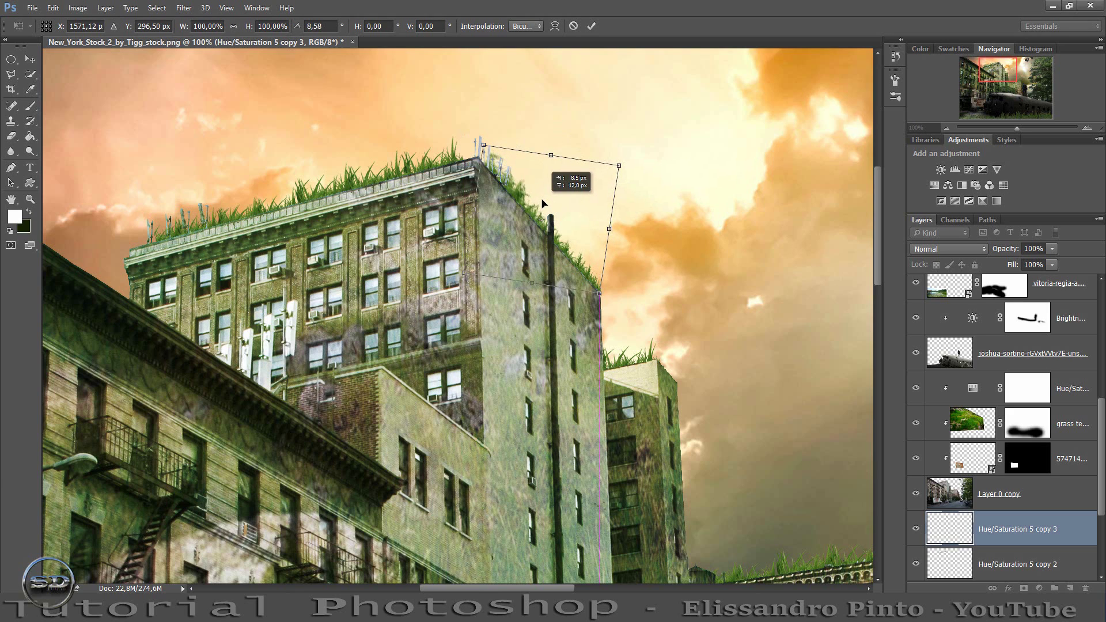
left_click(588, 27)
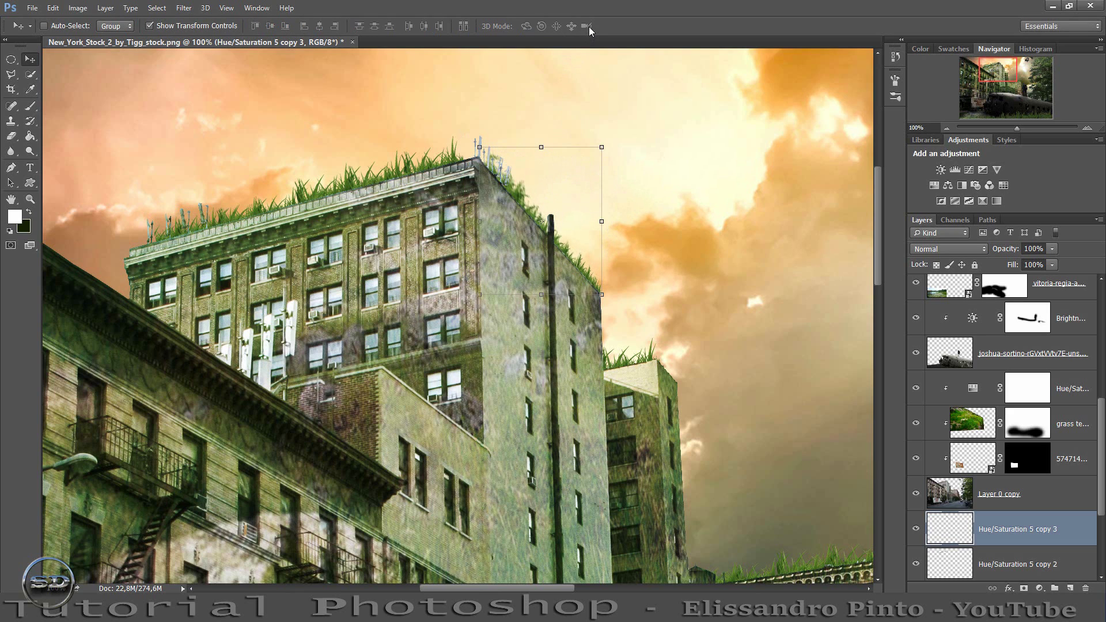
Move the grass copy left onto the left building's cornice, rotated to match its slant.
left_click(30, 105)
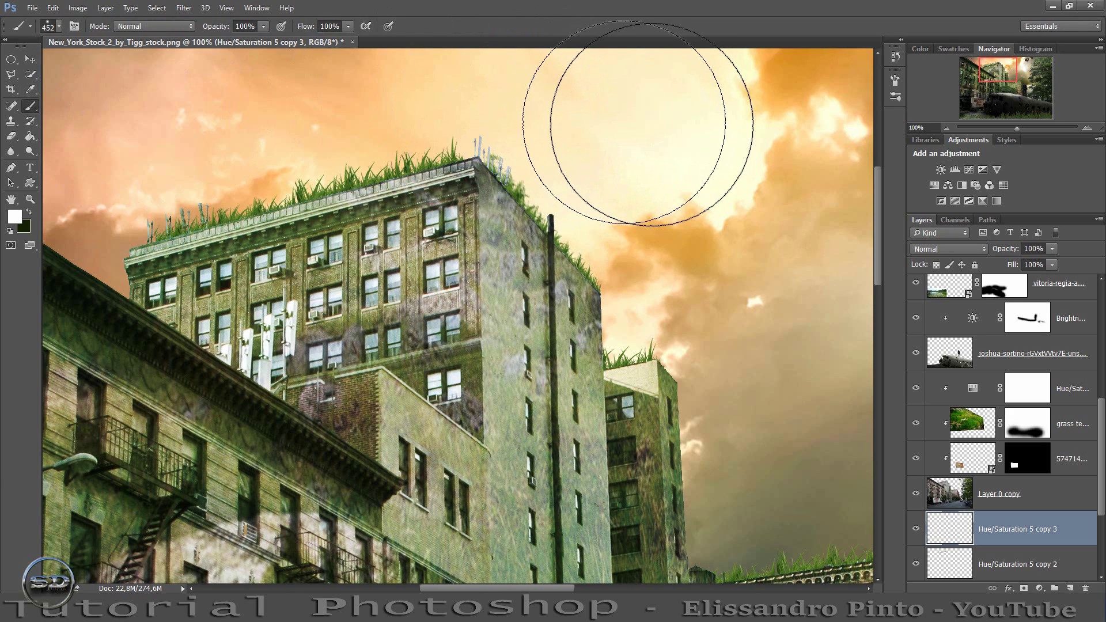
scroll(1022, 491, "down", 1)
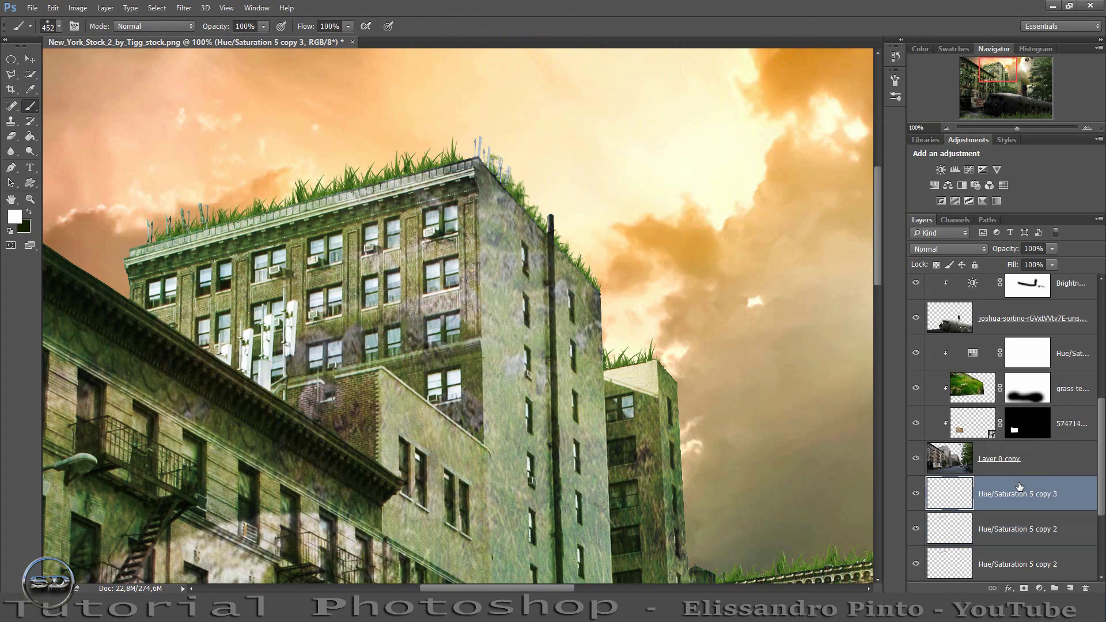
left_click(1009, 529)
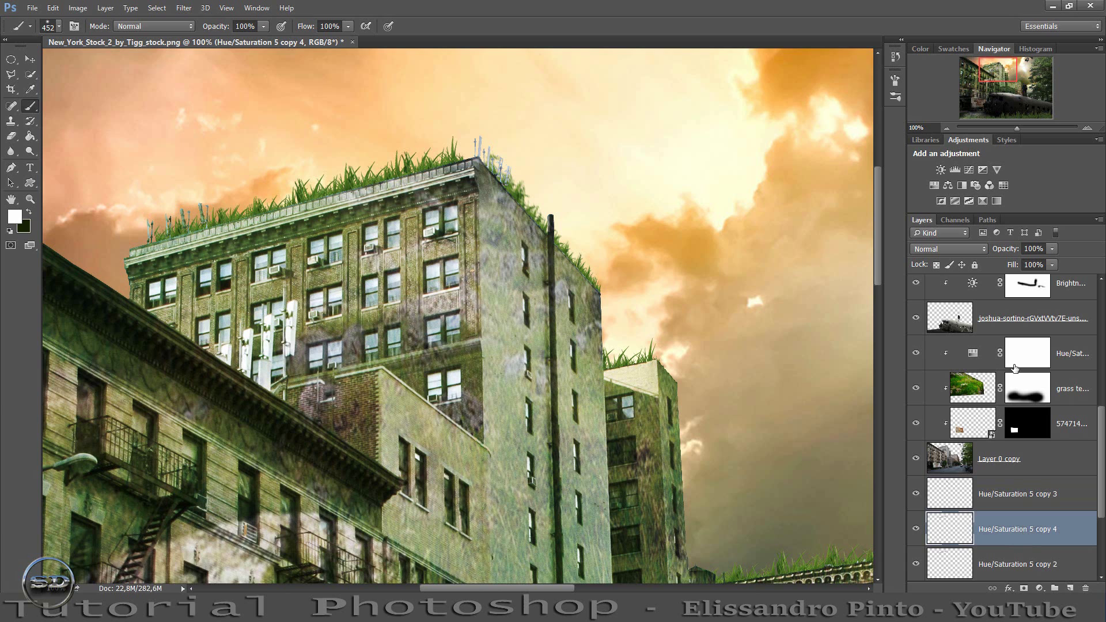
left_click_drag(997, 60, 983, 59)
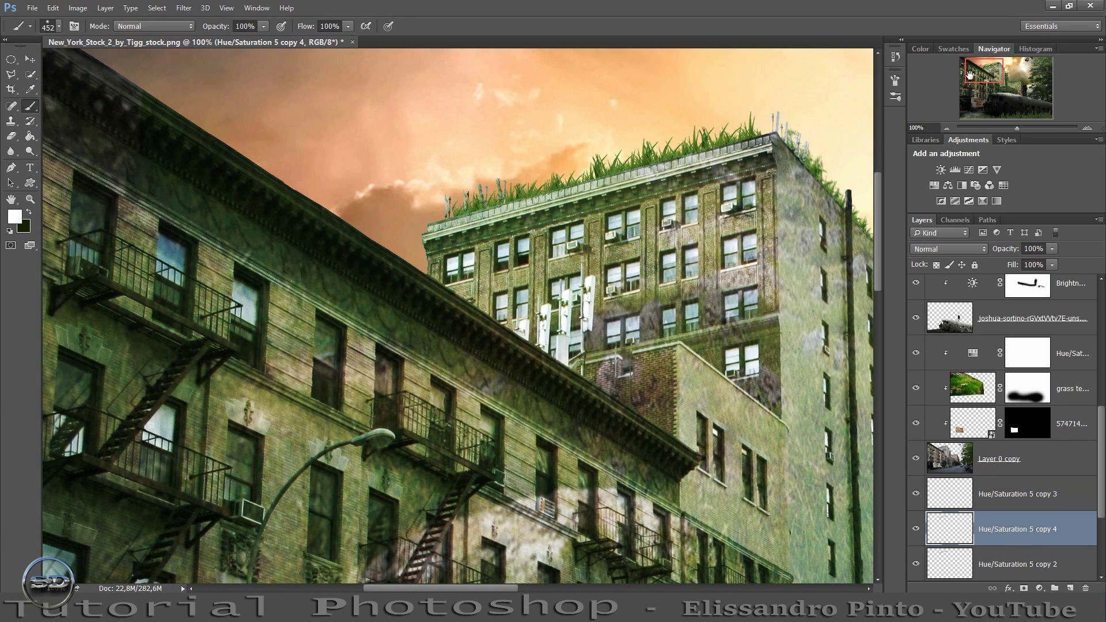
left_click(30, 59)
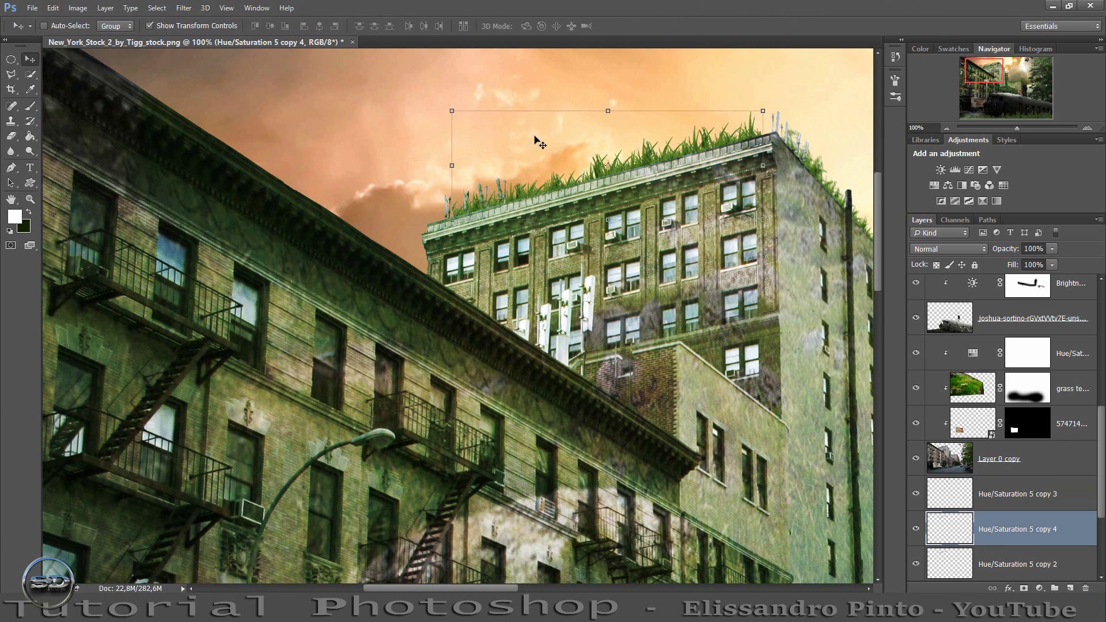
left_click_drag(535, 136, 330, 129)
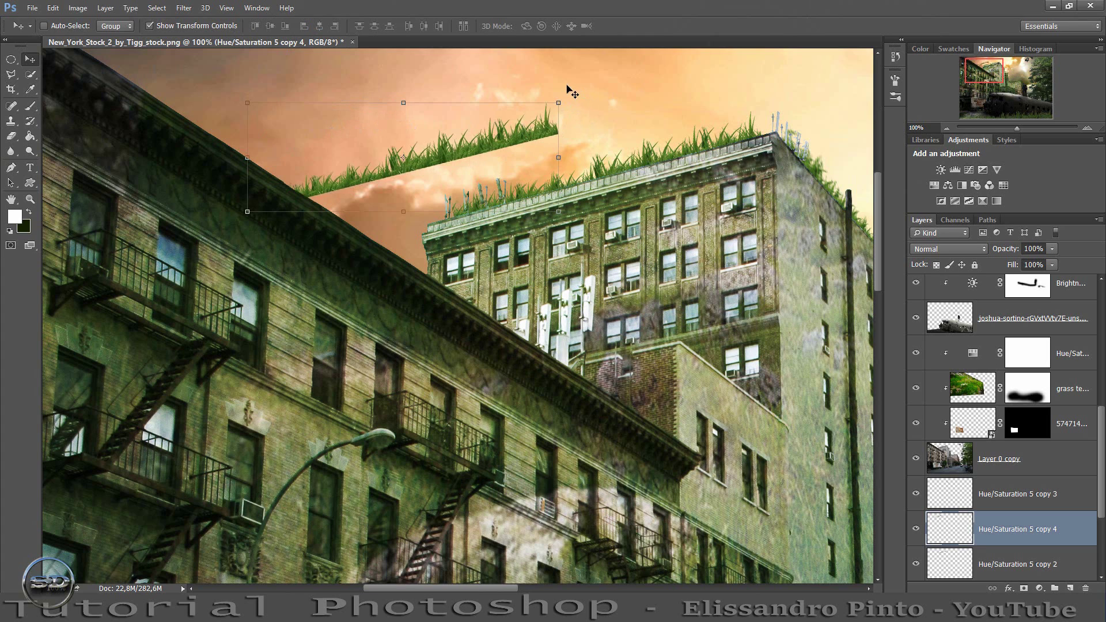
left_click_drag(567, 91, 550, 184)
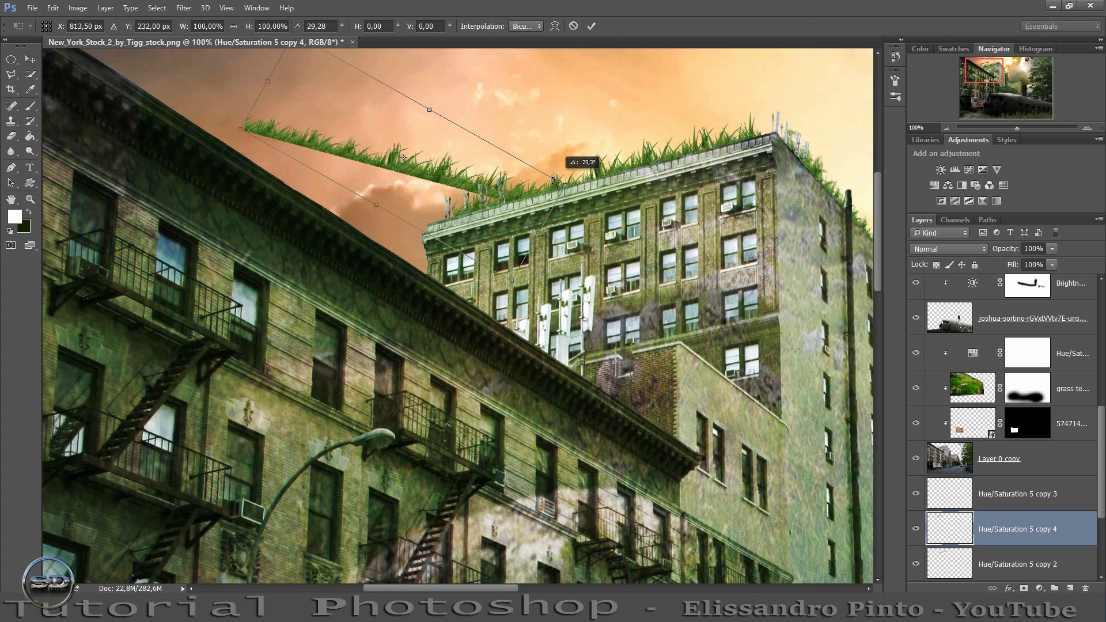
left_click_drag(471, 206, 341, 227)
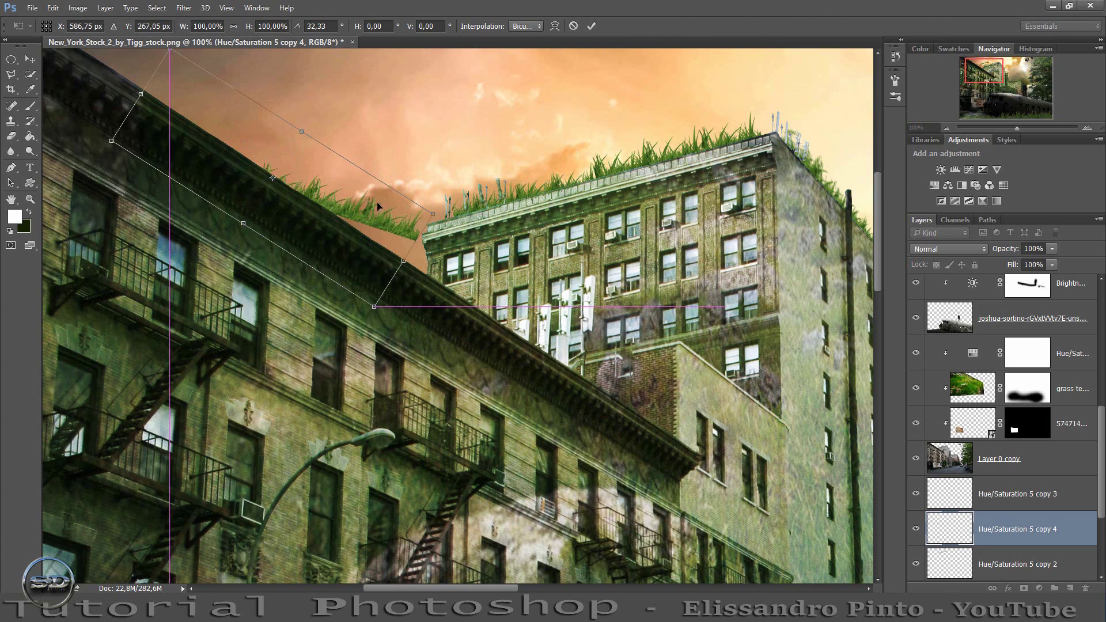
left_click_drag(434, 175, 429, 213)
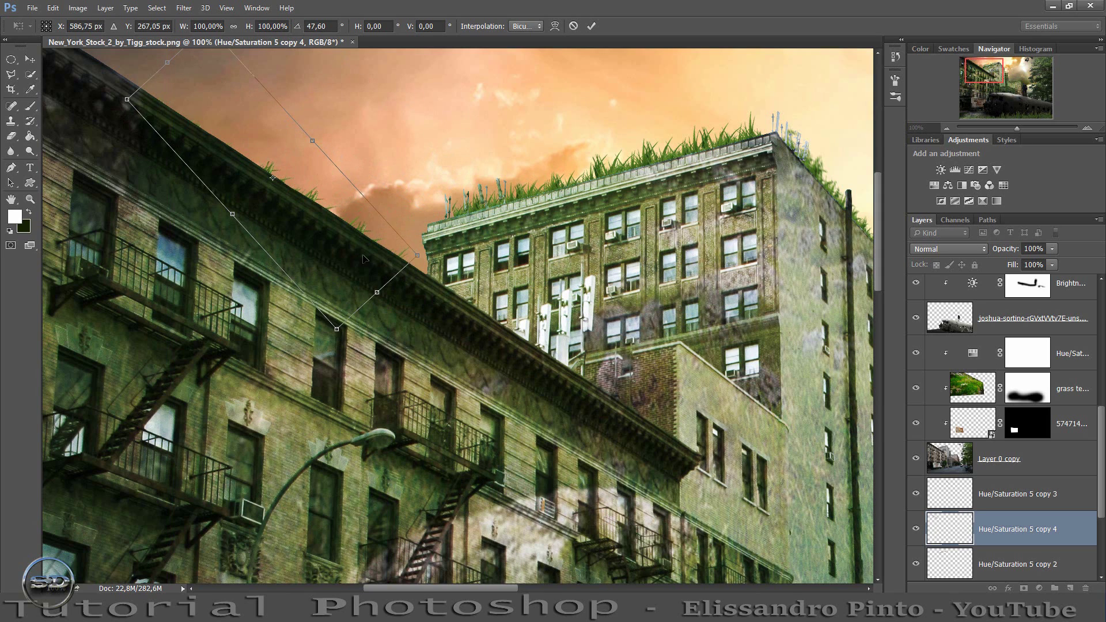
Stretch the grass to about 145%×150% at roughly 49° along the roofline.
left_click_drag(415, 257, 488, 269)
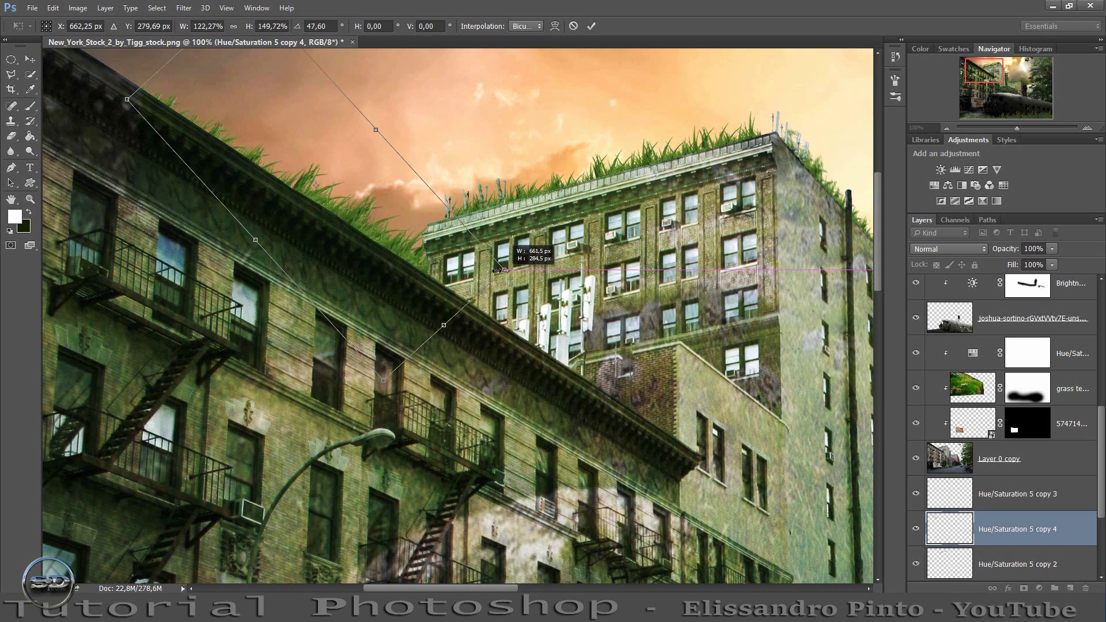
scroll(192, 136, "up", 3)
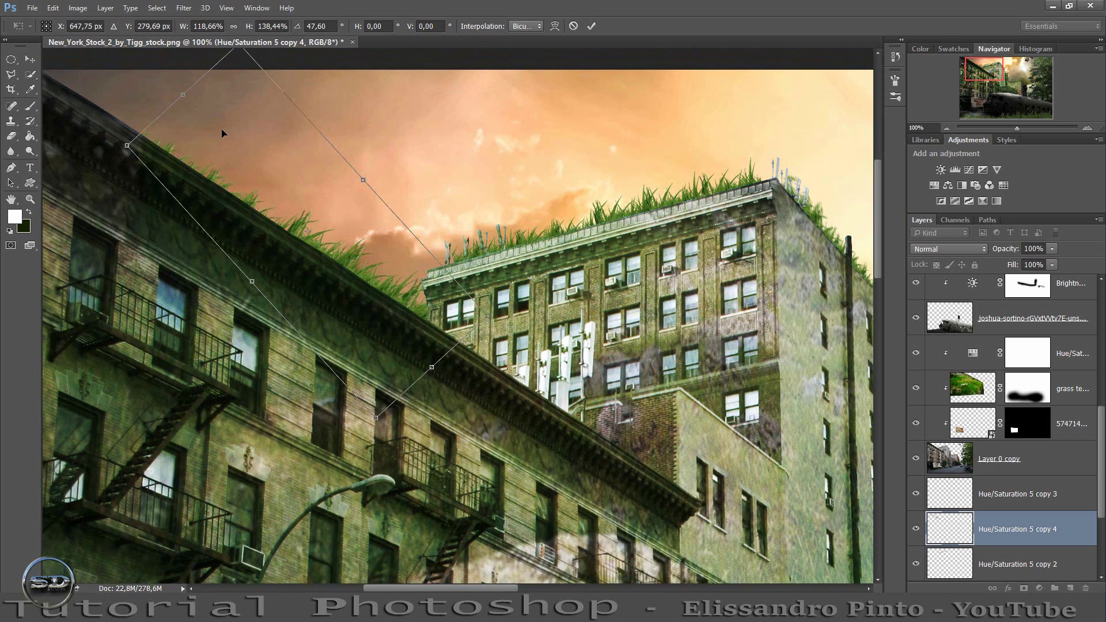
left_click_drag(192, 136, 108, 71)
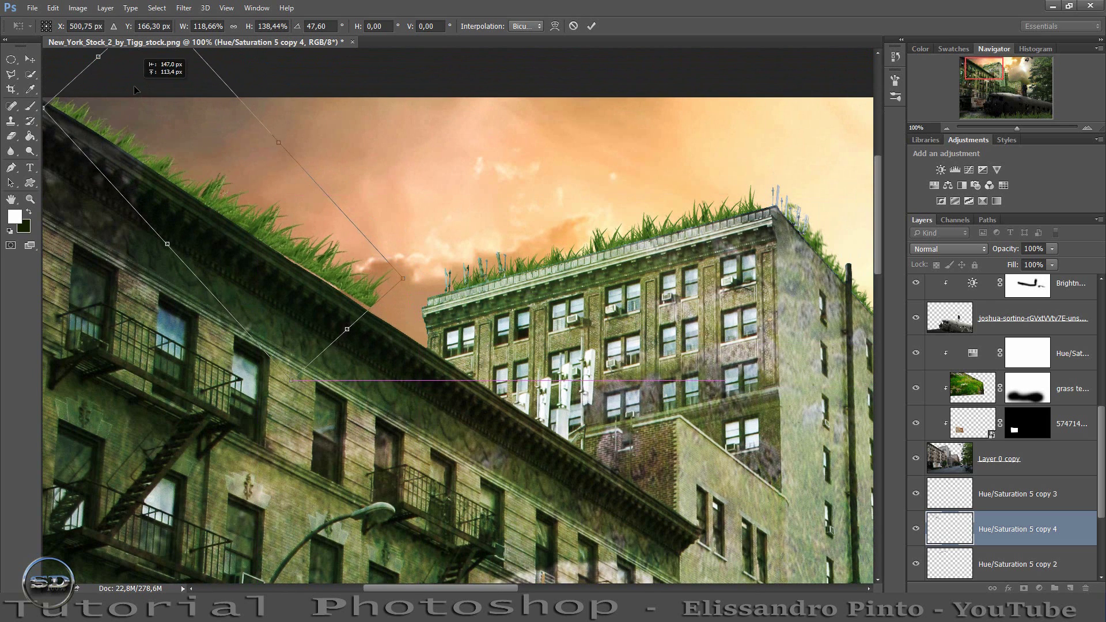
mouse_move(356, 133)
left_mouse_down()
mouse_move(347, 170)
mouse_move(307, 196)
left_mouse_up()
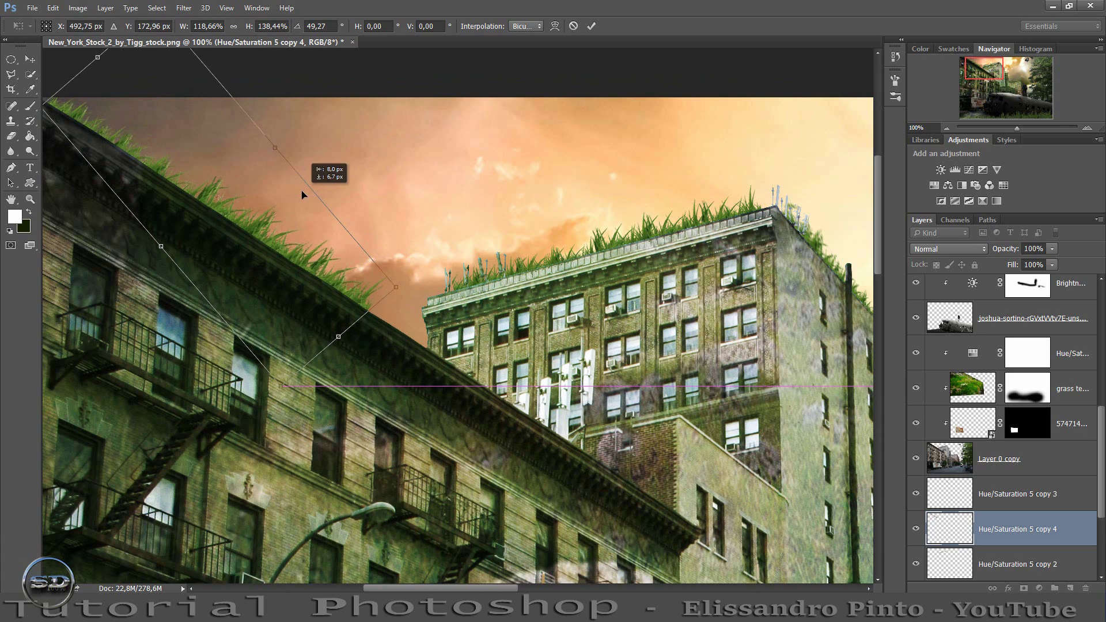
left_click_drag(394, 285, 452, 331)
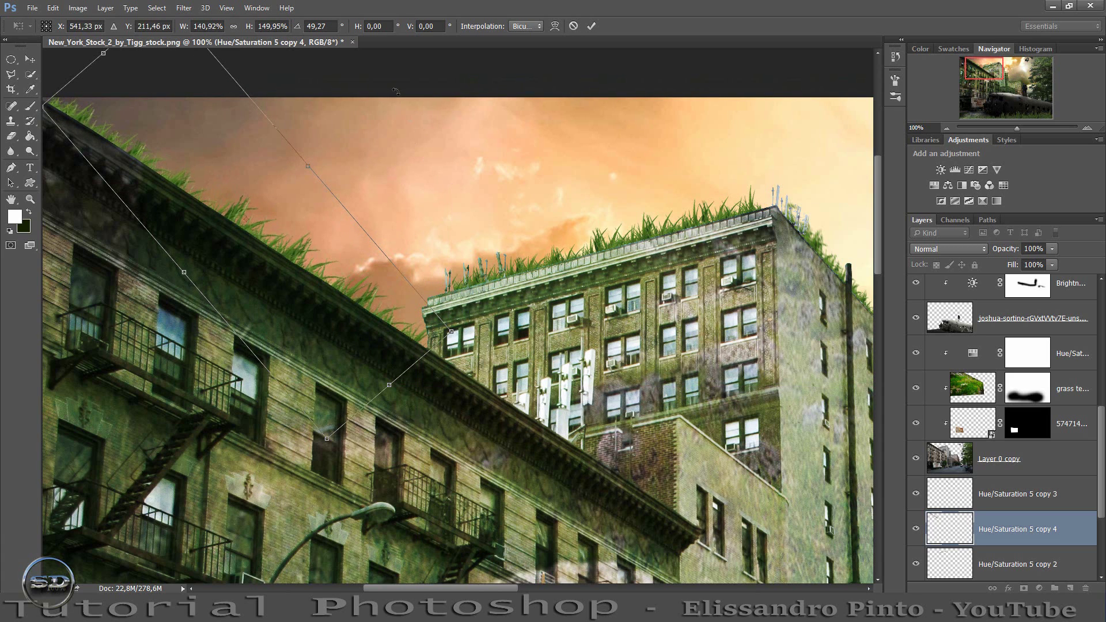
scroll(292, 188, "up", 2)
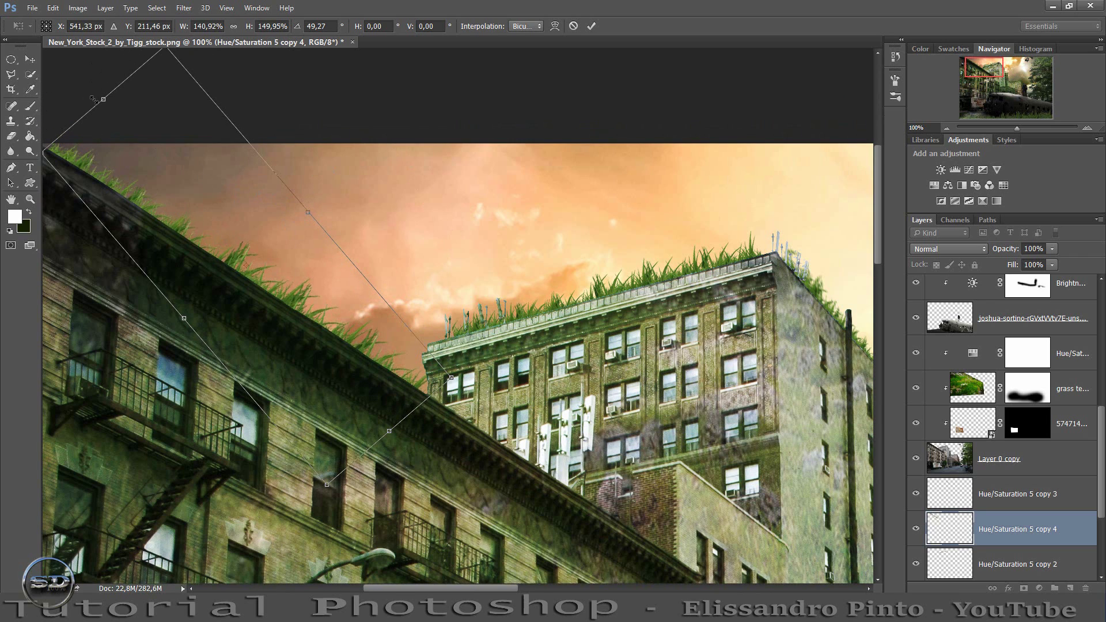
left_click_drag(93, 99, 85, 90)
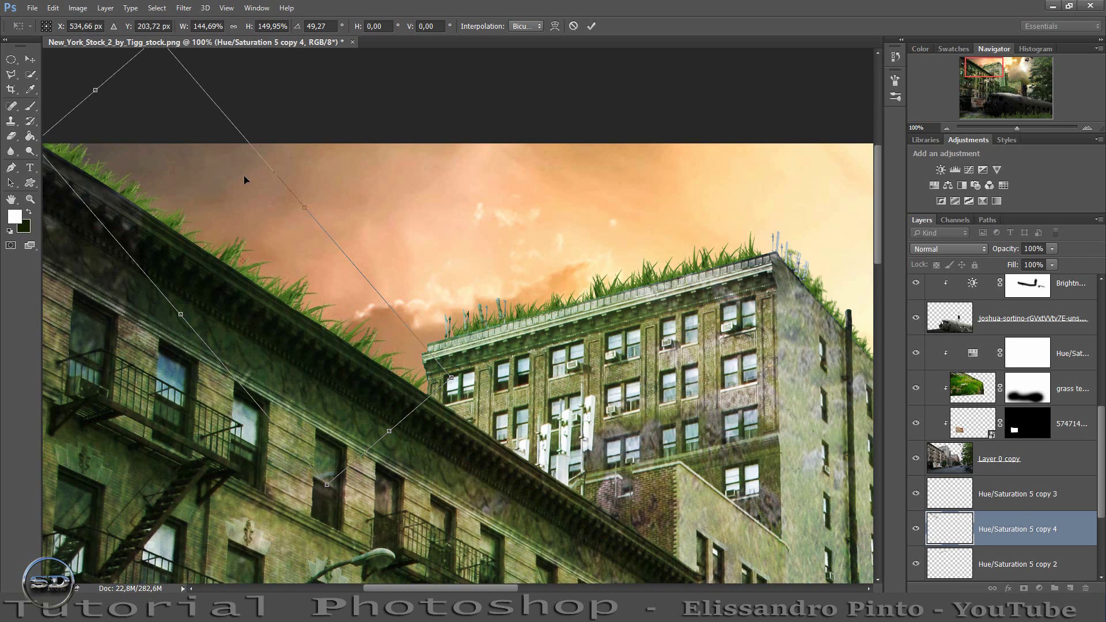
left_click(591, 25)
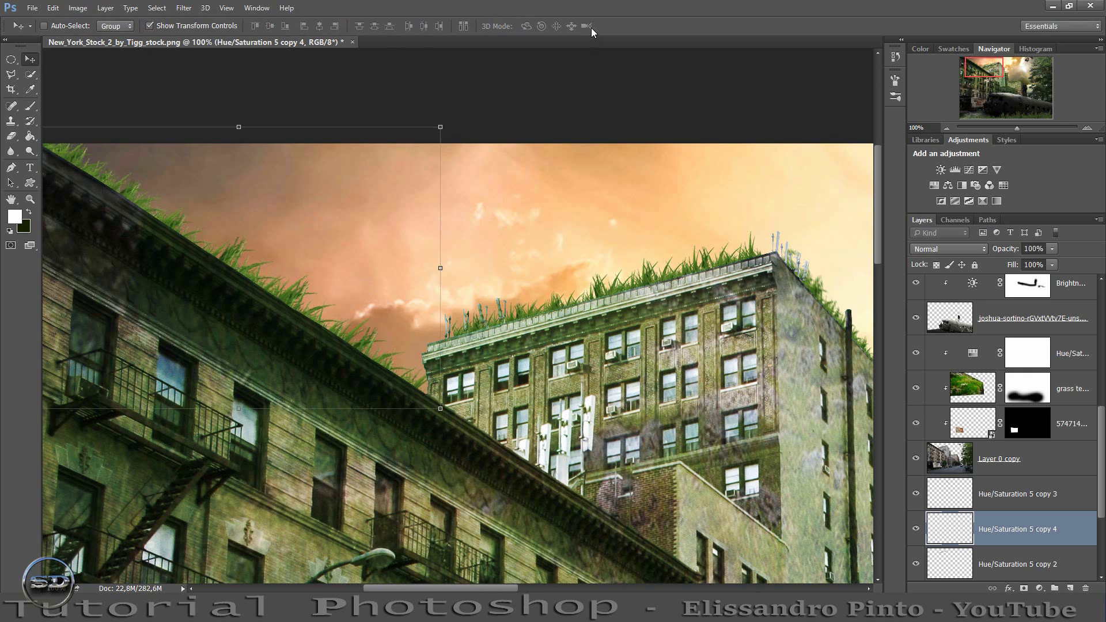
Zoom out to about 35% to view the whole composite and select the Sky layer.
left_click(30, 106)
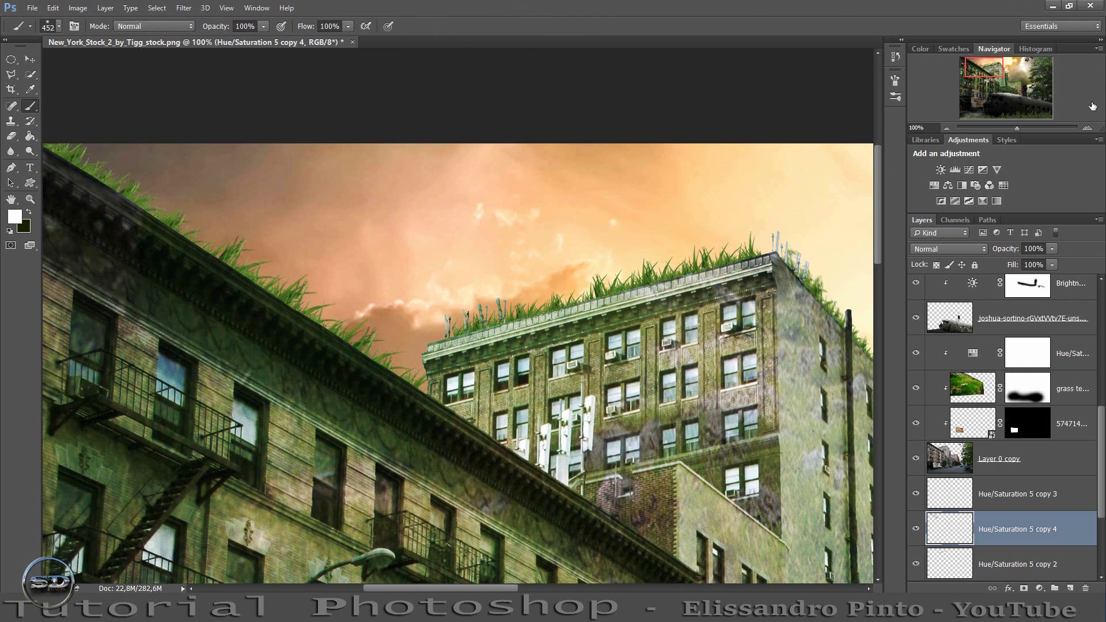
left_click_drag(1015, 129, 1008, 128)
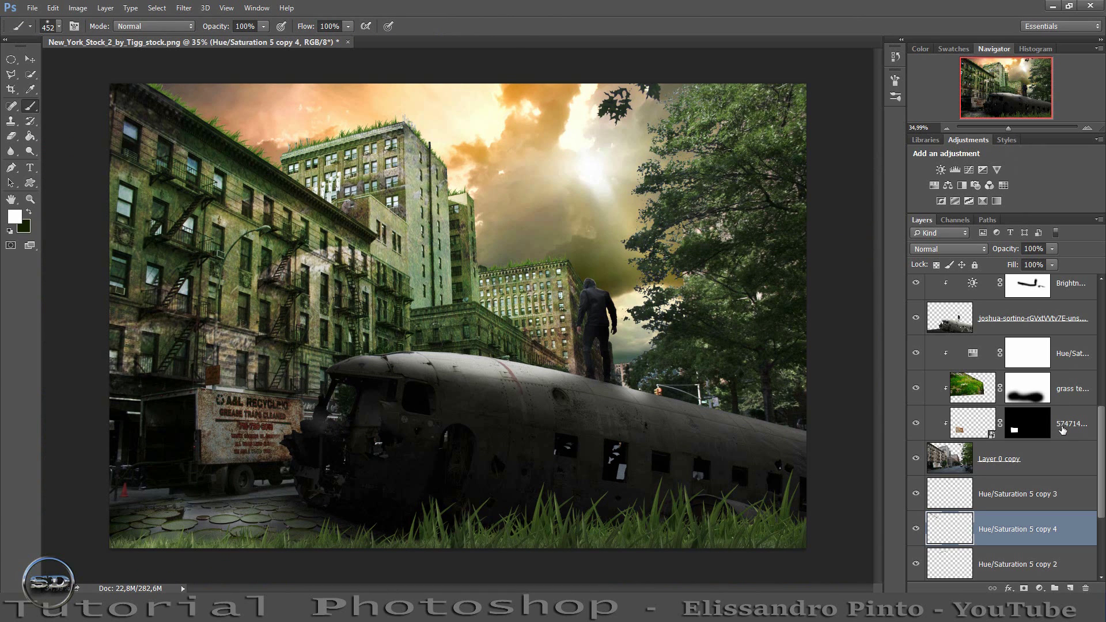
scroll(1060, 455, "down", 1)
scroll(1055, 495, "down", 2)
left_click(1022, 551)
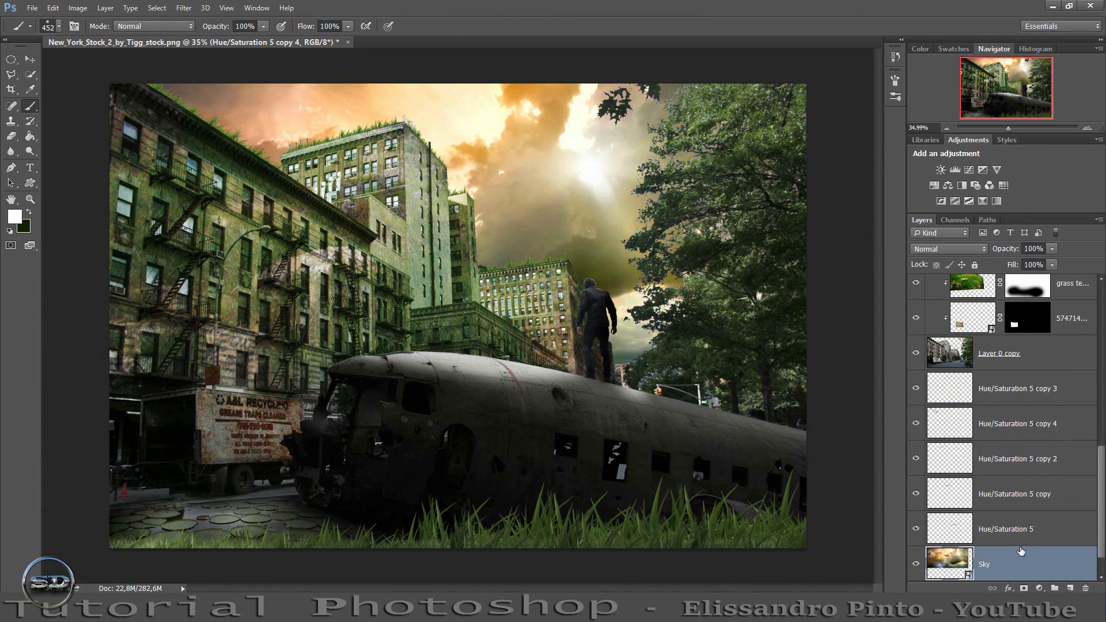
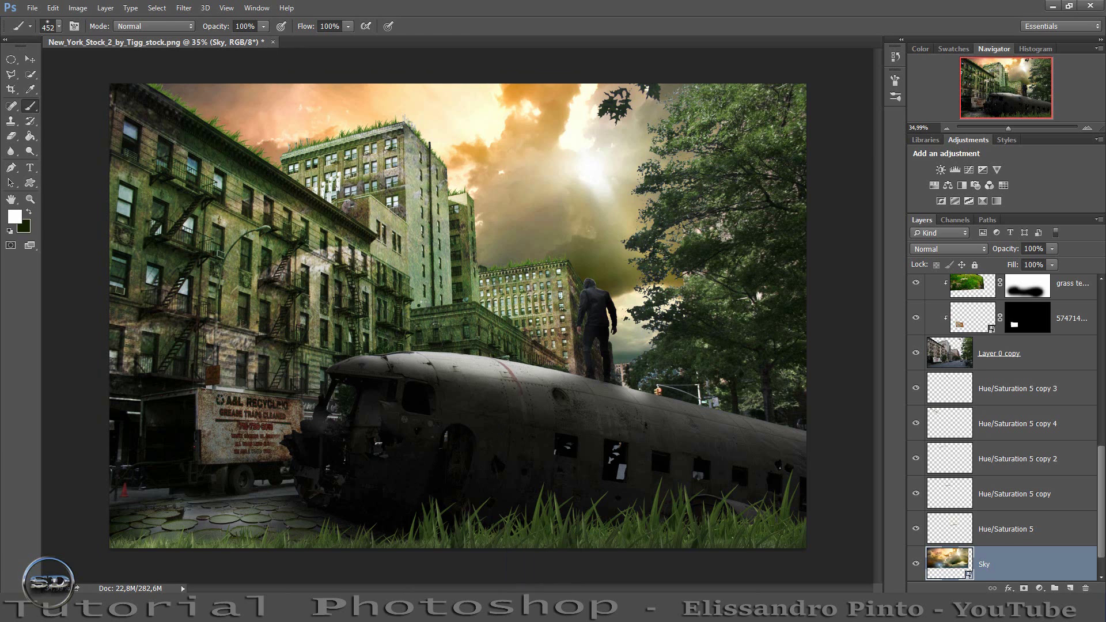
Shrink the plant image and commit it as grass on the central building's rooftop.
left_click_drag(742, 129, 339, 298)
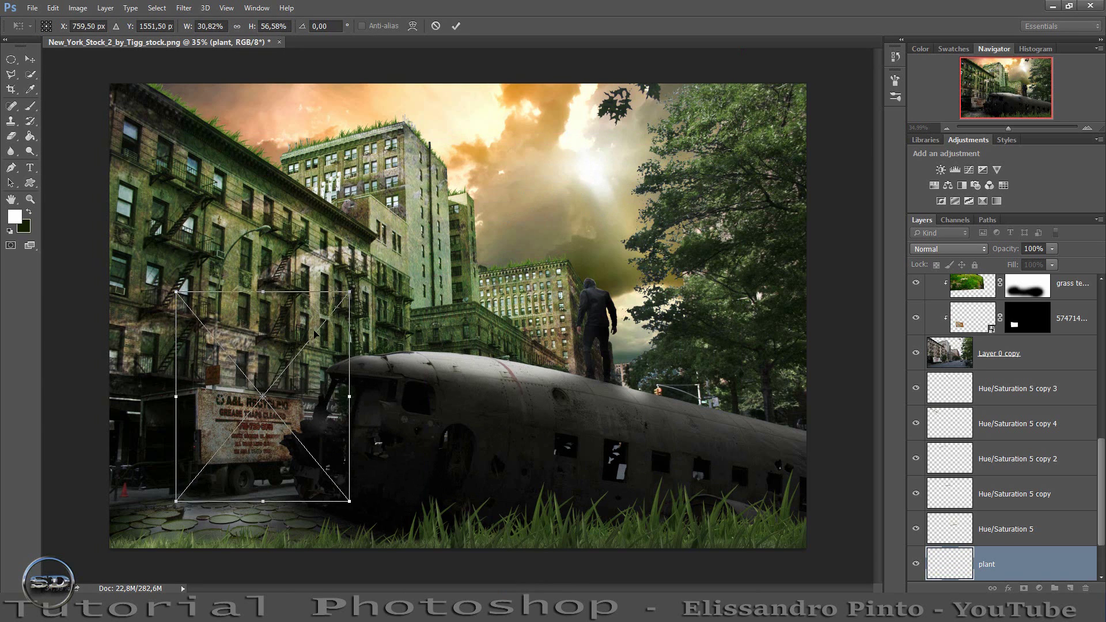
mouse_move(345, 361)
left_mouse_down()
mouse_move(526, 149)
mouse_move(581, 112)
mouse_move(680, 219)
mouse_move(679, 230)
mouse_move(533, 118)
left_mouse_up()
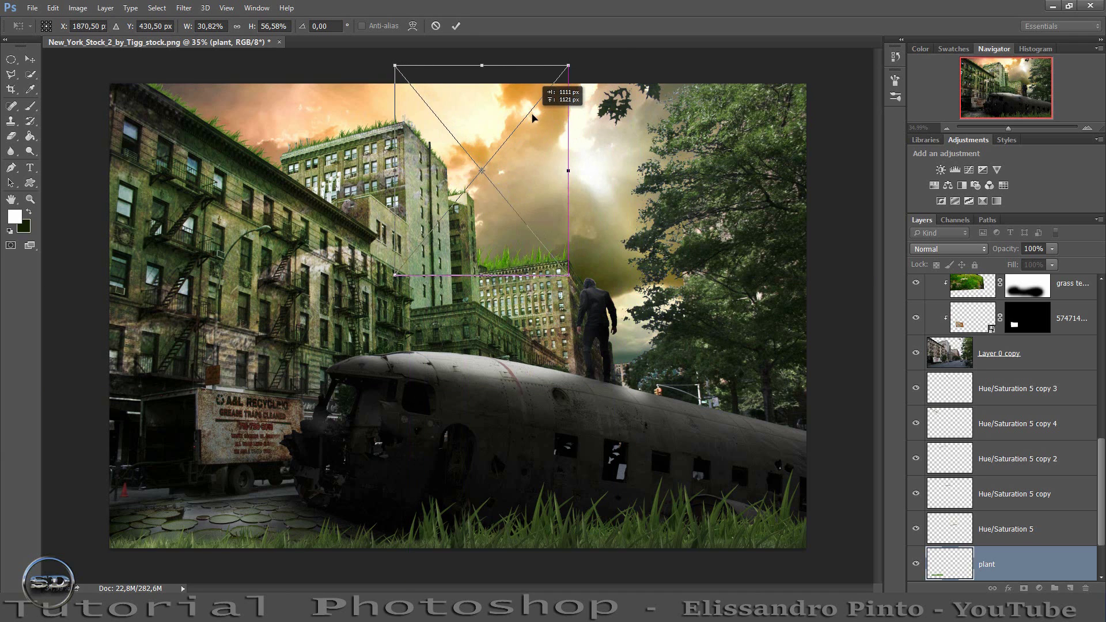
left_click_drag(533, 118, 526, 118)
left_click(456, 26)
key("b")
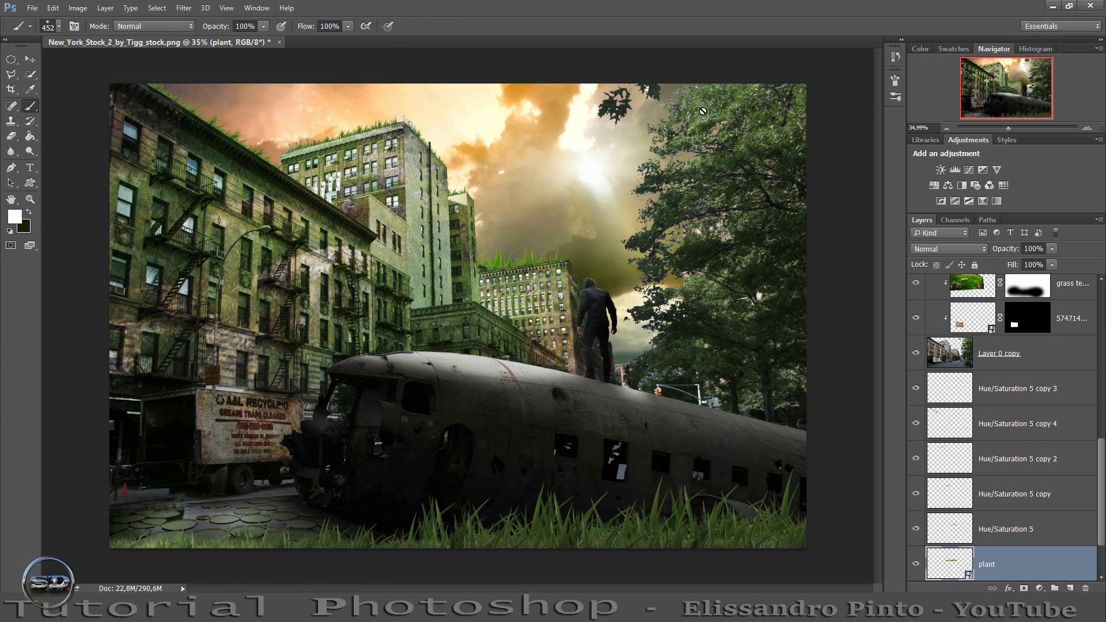
Select the Sky layer and drag a moss texture file into the document.
scroll(1091, 417, "down", 2)
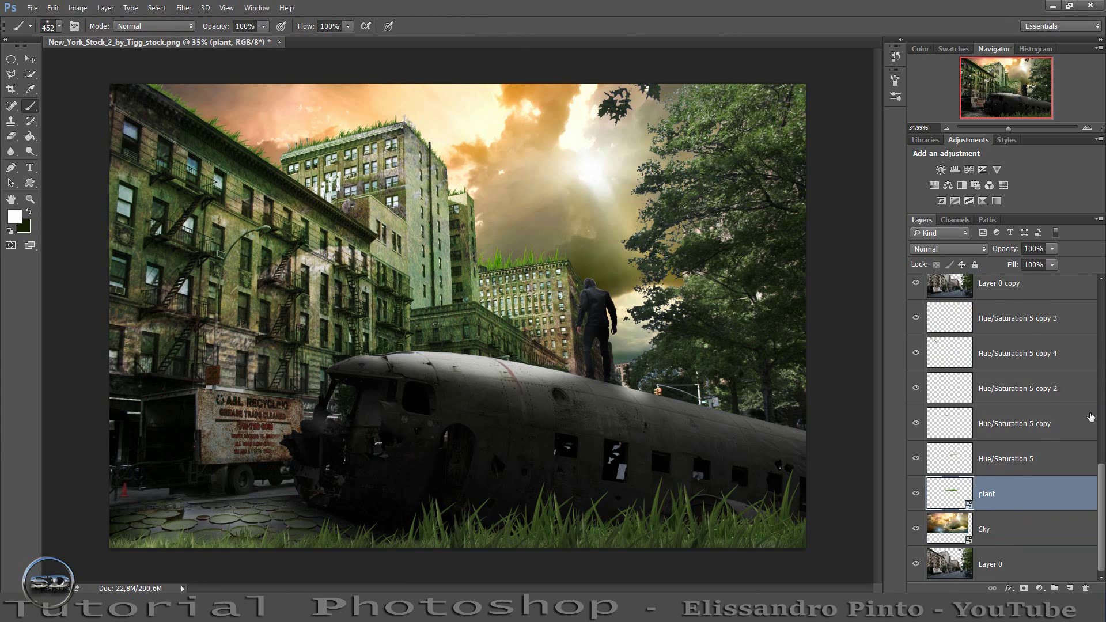
left_click(968, 520)
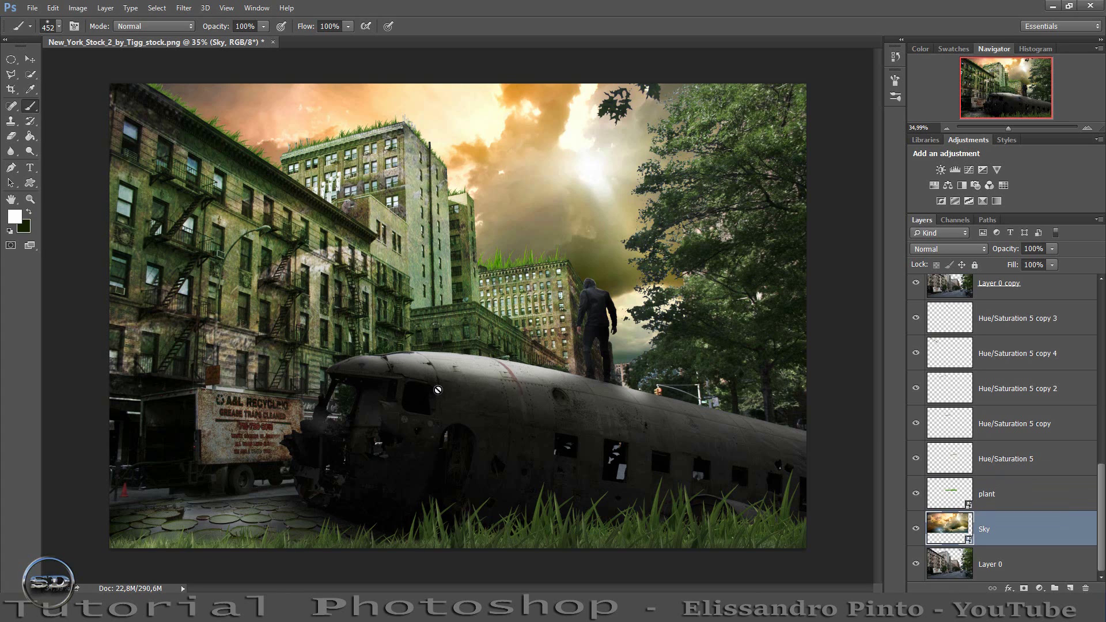
left_click_drag(0, 346, 292, 346)
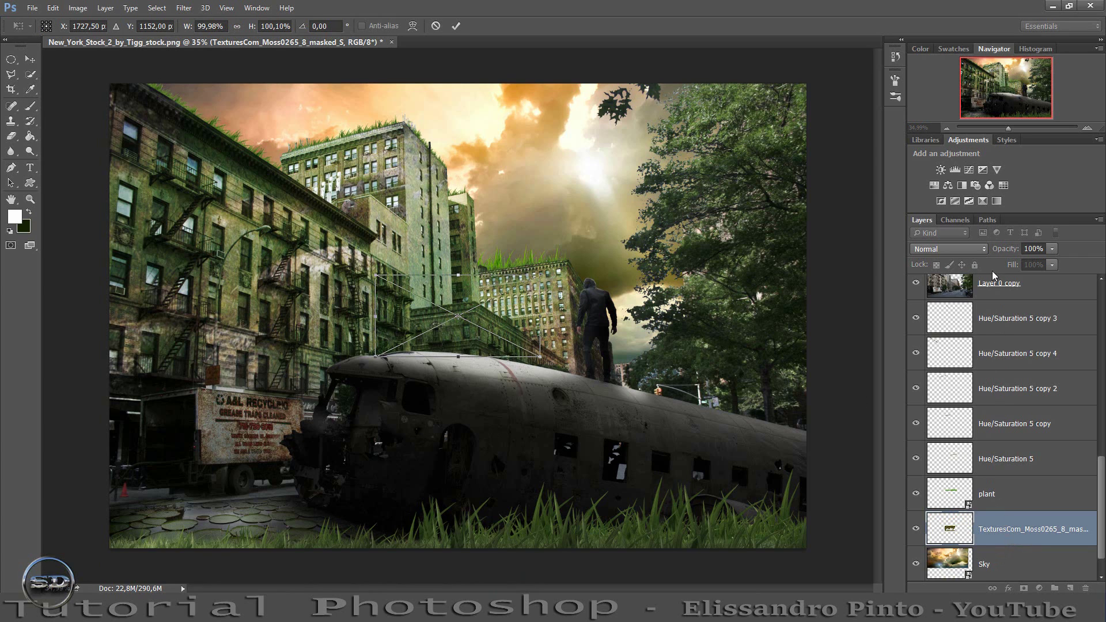
Place the Moss0265 texture, raise its layer, and scale it over the left building.
left_click(455, 26)
key("b")
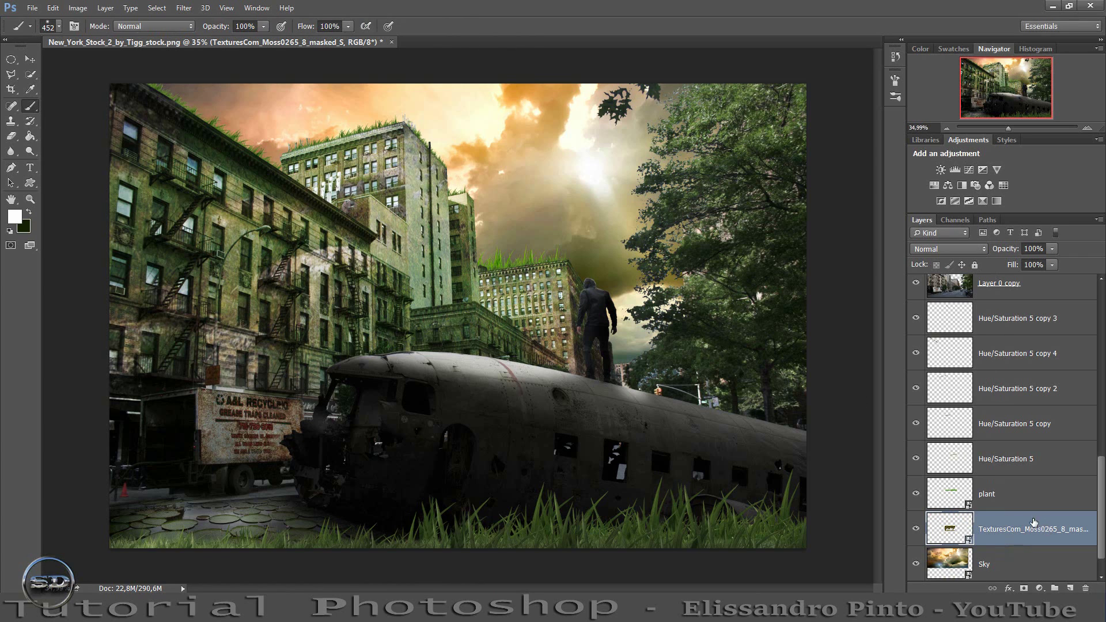
mouse_move(1033, 525)
left_mouse_down()
mouse_move(1019, 150)
mouse_move(1019, 448)
left_mouse_up()
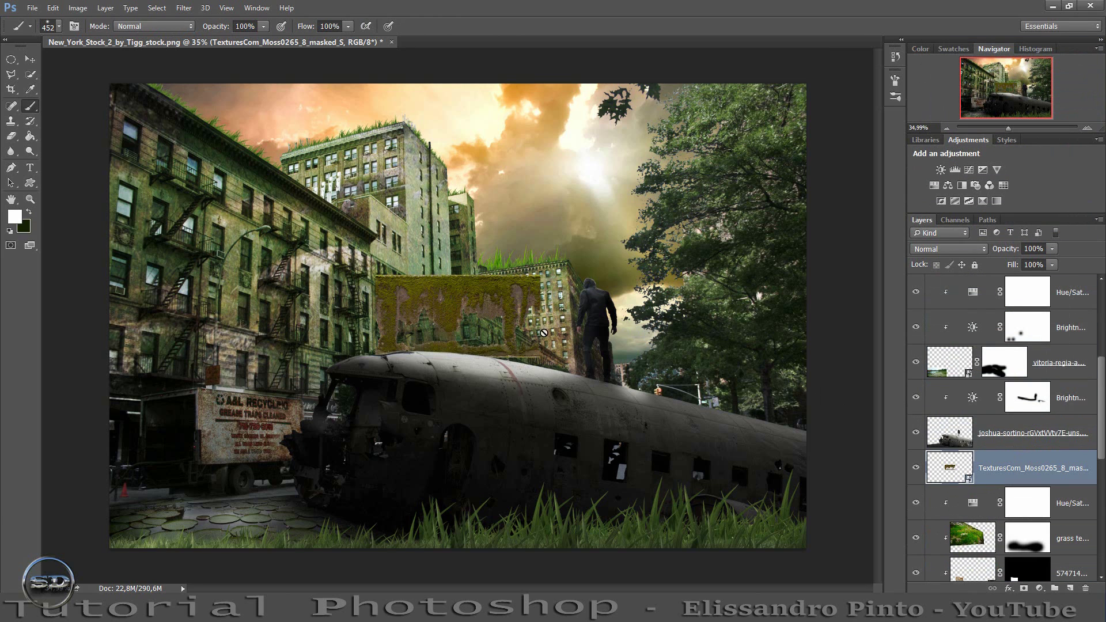
left_click(30, 59)
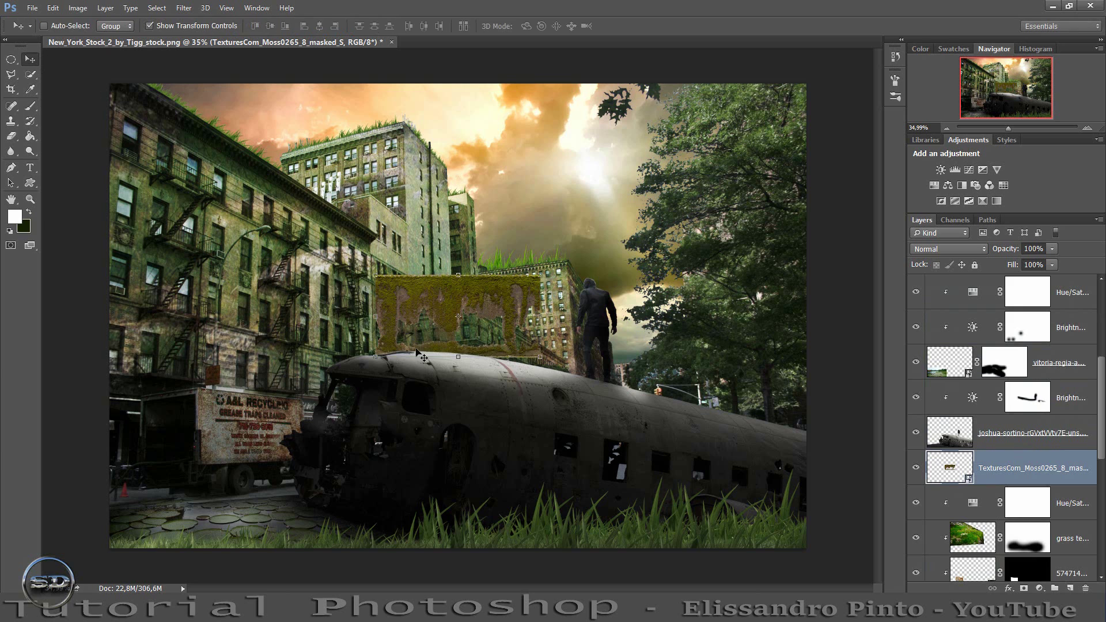
mouse_move(420, 331)
left_mouse_down()
mouse_move(216, 268)
mouse_move(171, 268)
left_mouse_up()
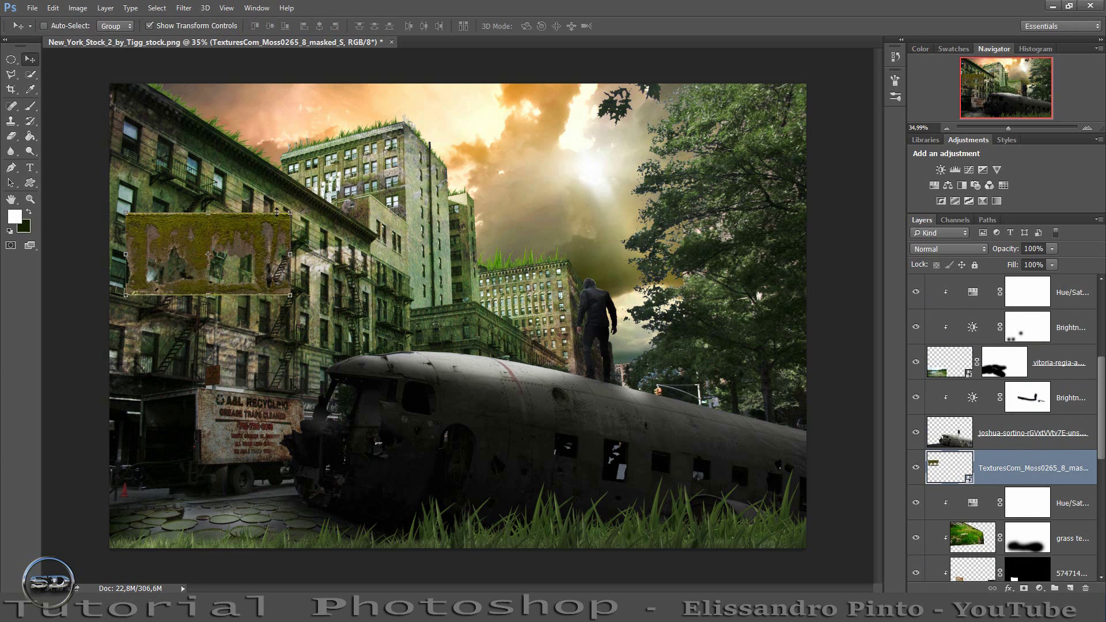
left_click_drag(294, 205, 380, 203)
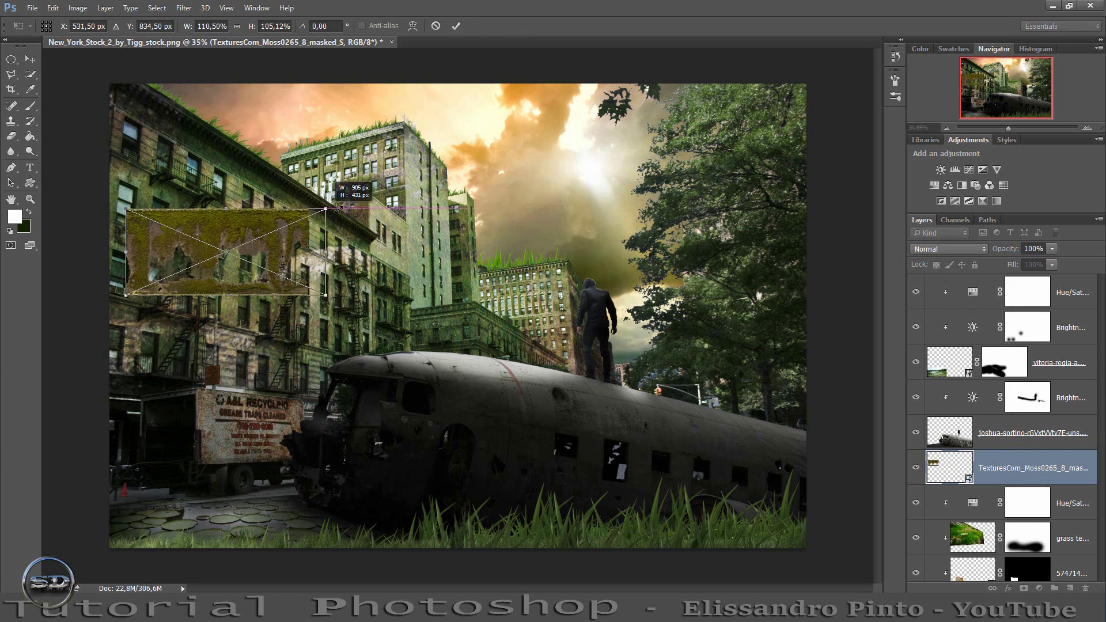
left_click(236, 26)
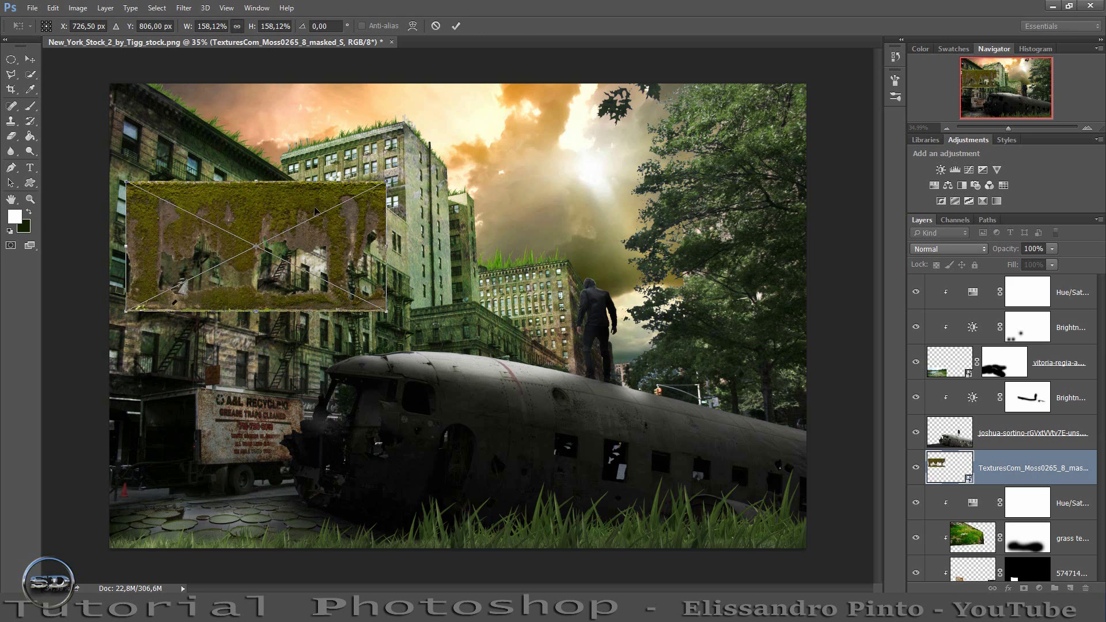
Distort the moss texture's corners to fit the left building's upper facade and commit.
right_click(307, 228)
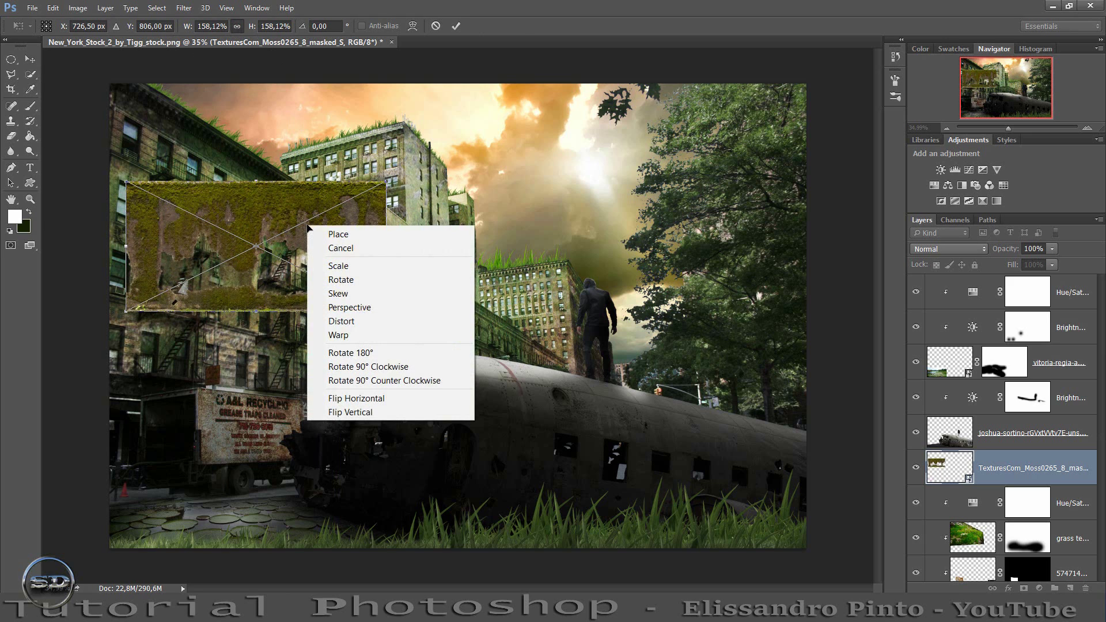
left_click(320, 322)
left_click_drag(127, 186, 110, 85)
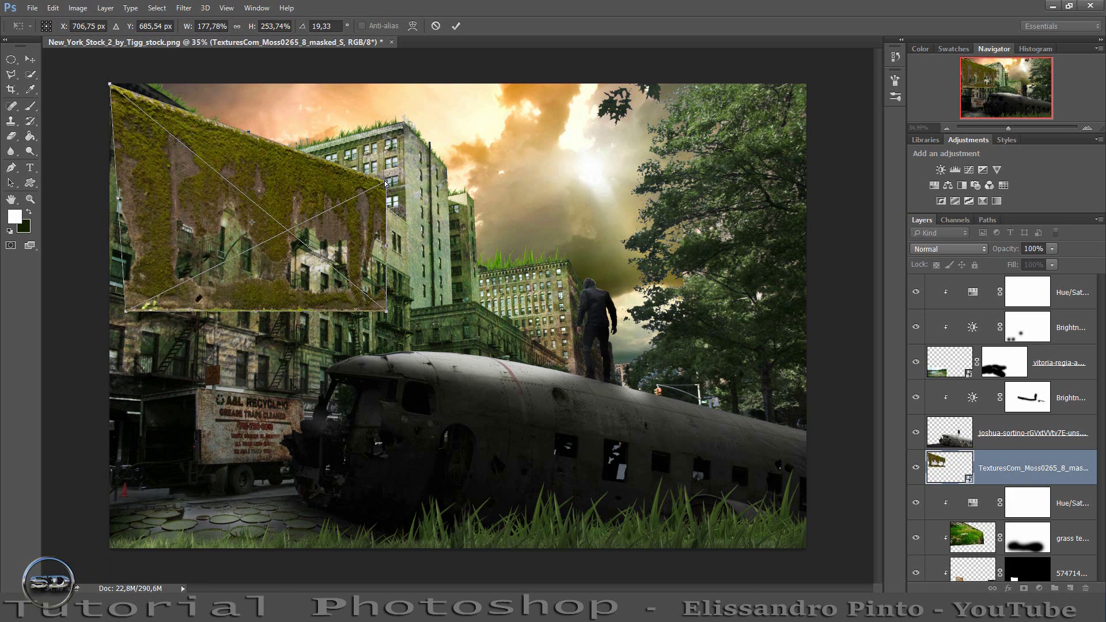
left_click_drag(387, 186, 368, 238)
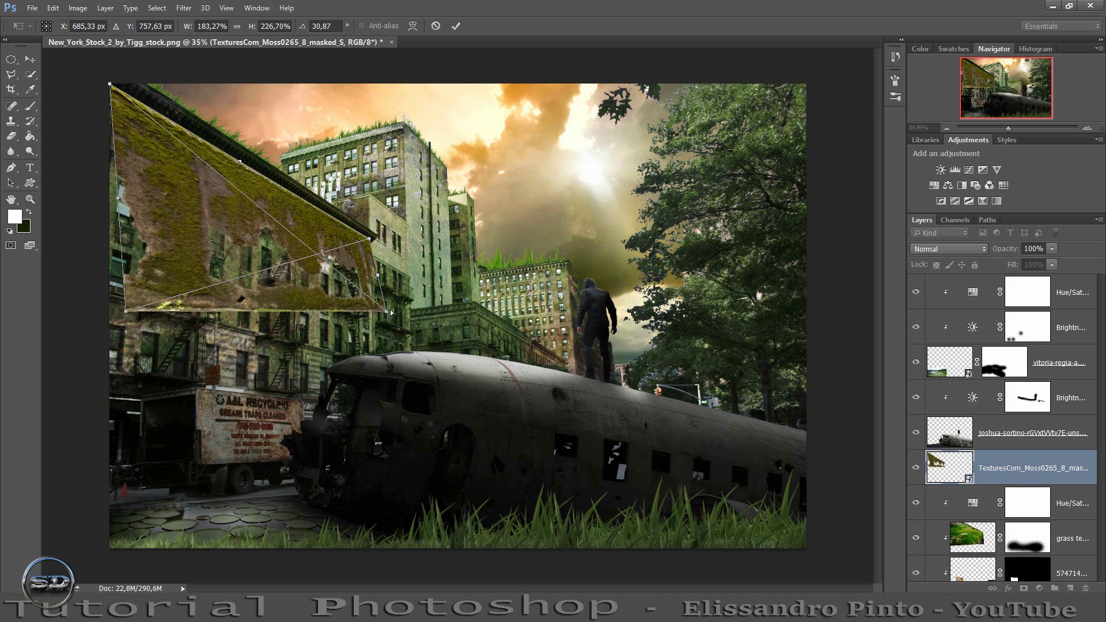
left_click_drag(386, 312, 357, 326)
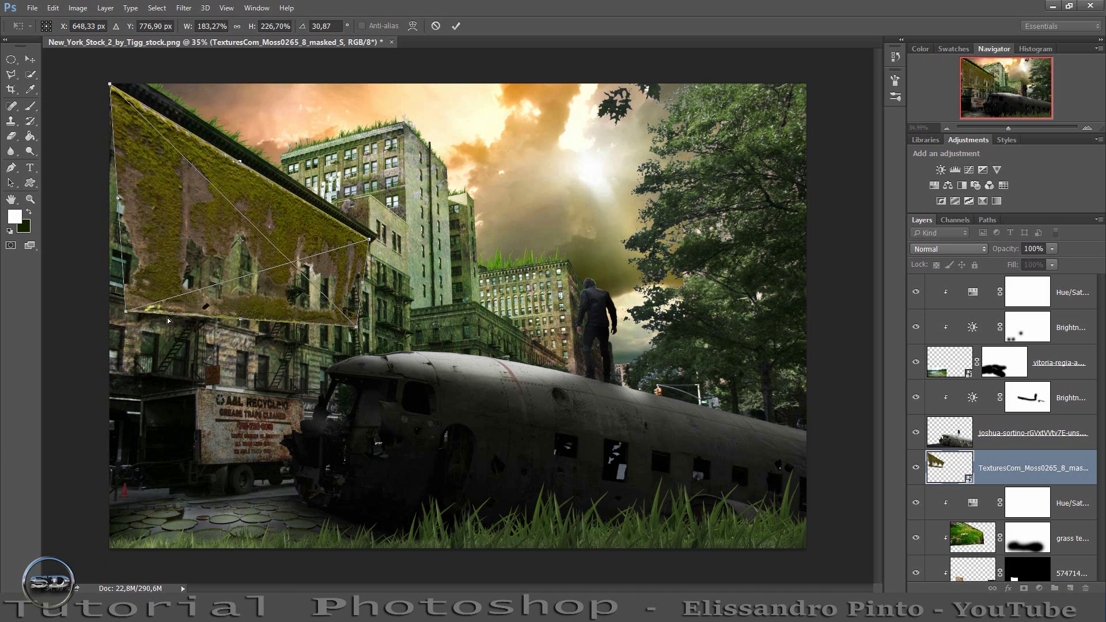
left_click_drag(126, 314, 101, 262)
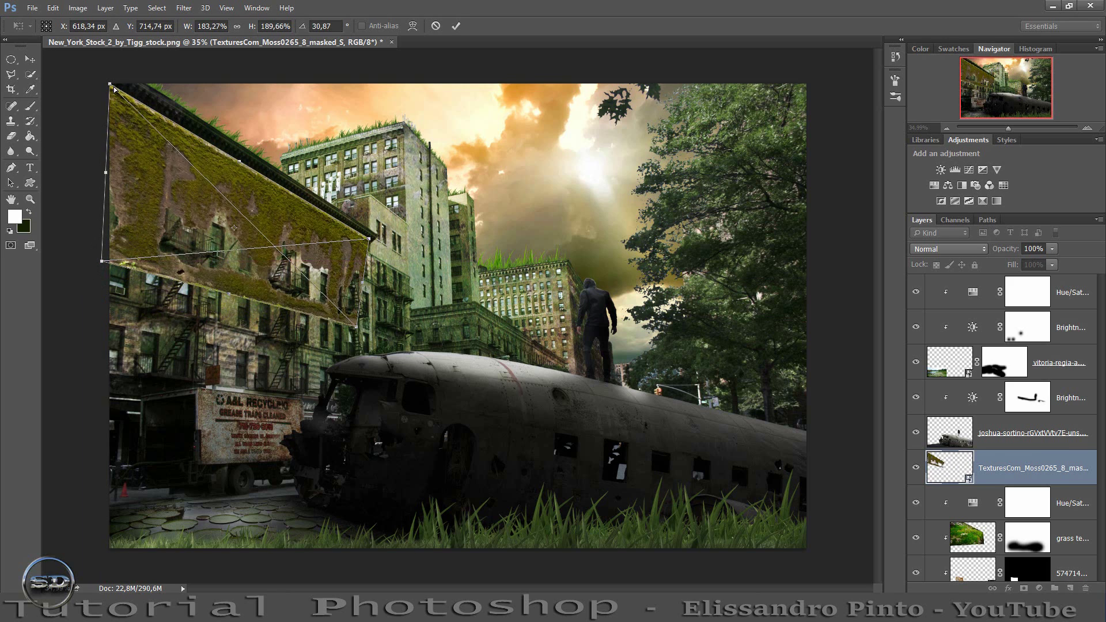
left_click_drag(111, 87, 114, 78)
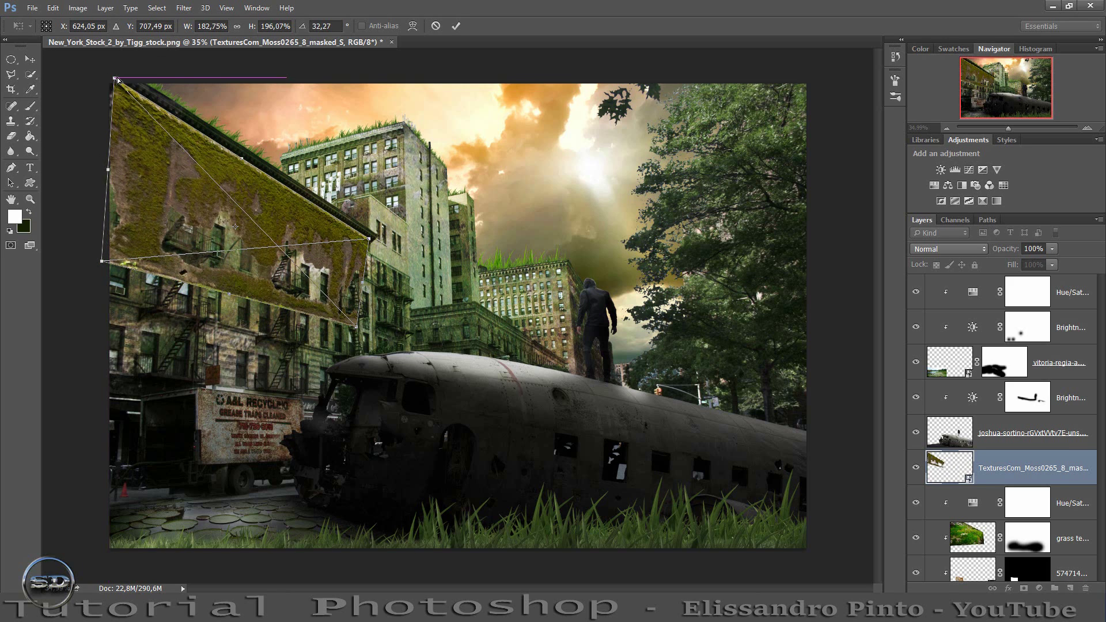
left_click_drag(374, 241, 375, 247)
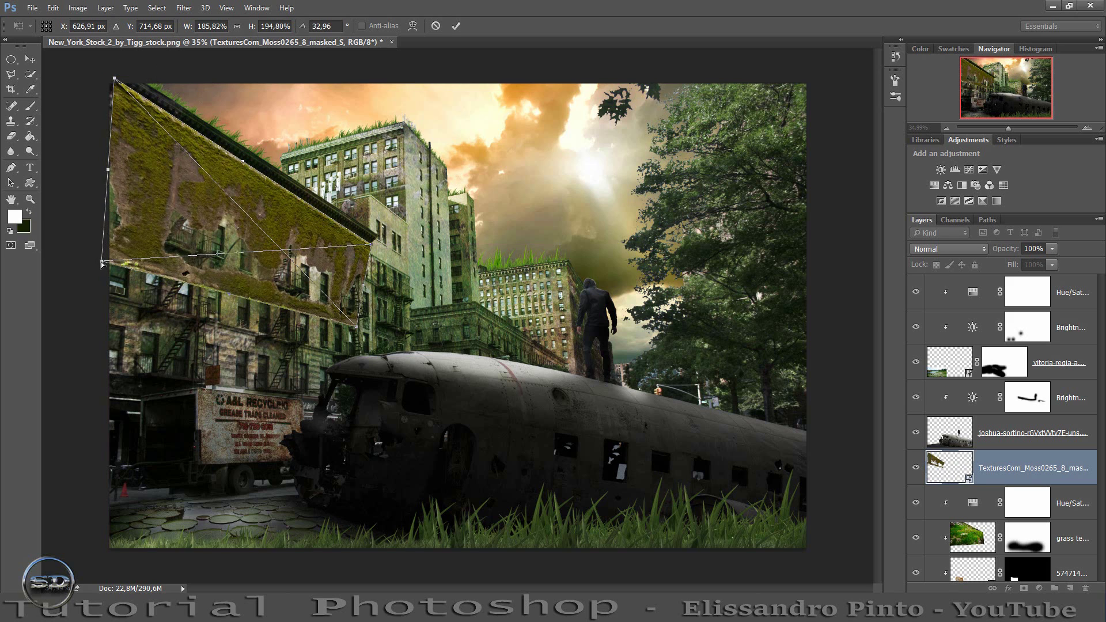
left_click_drag(101, 263, 96, 267)
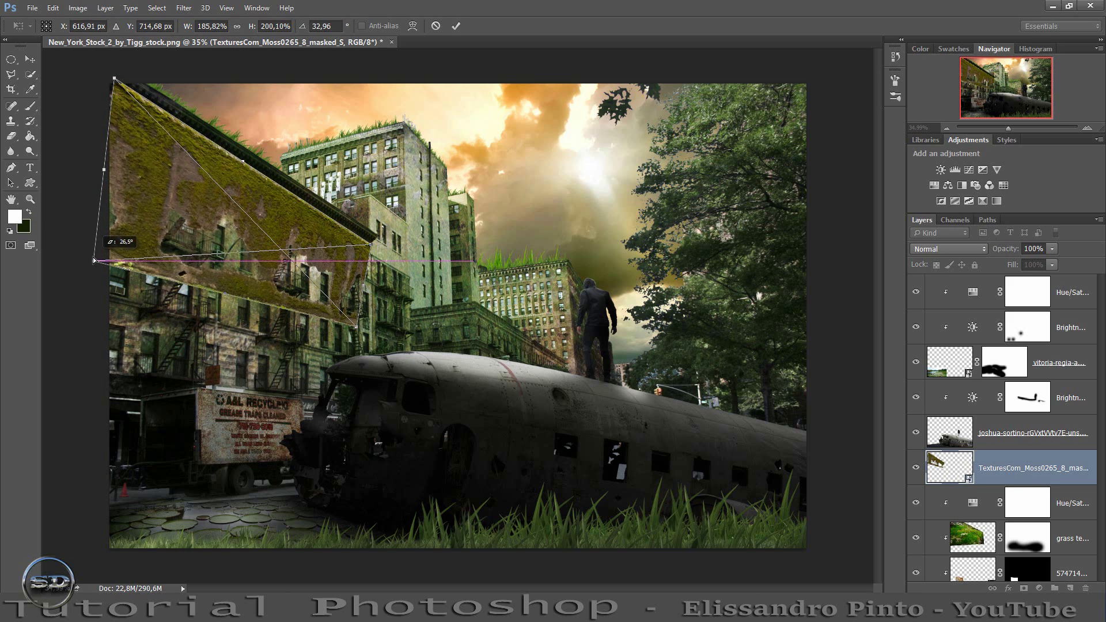
left_click(455, 26)
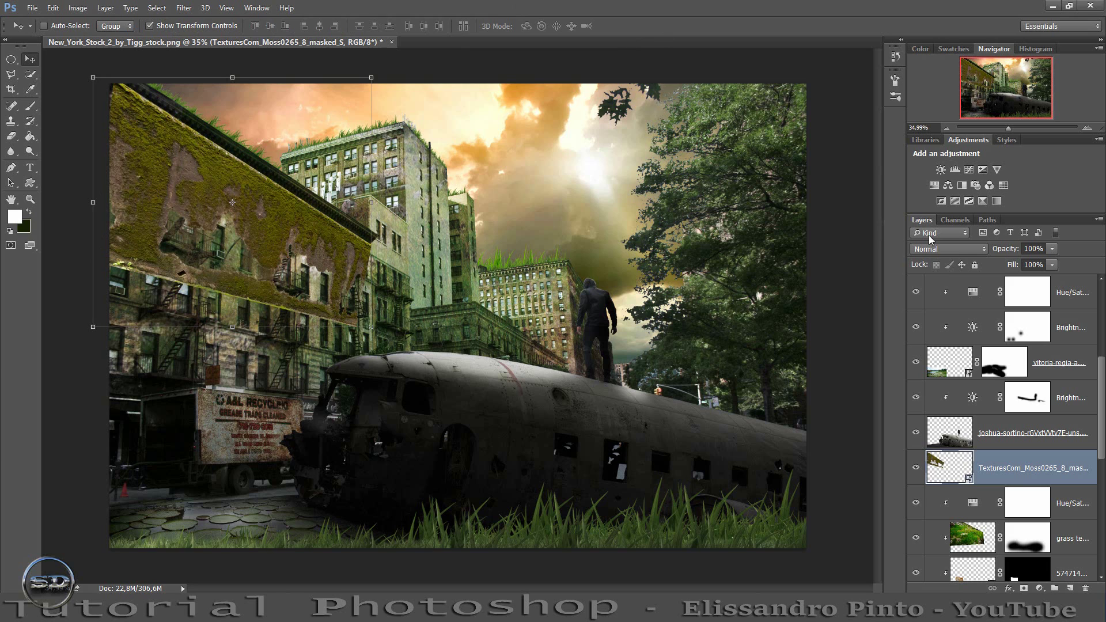
Set the moss layer to Multiply, nudge it into place, and drag in a second moss texture.
left_click(945, 251)
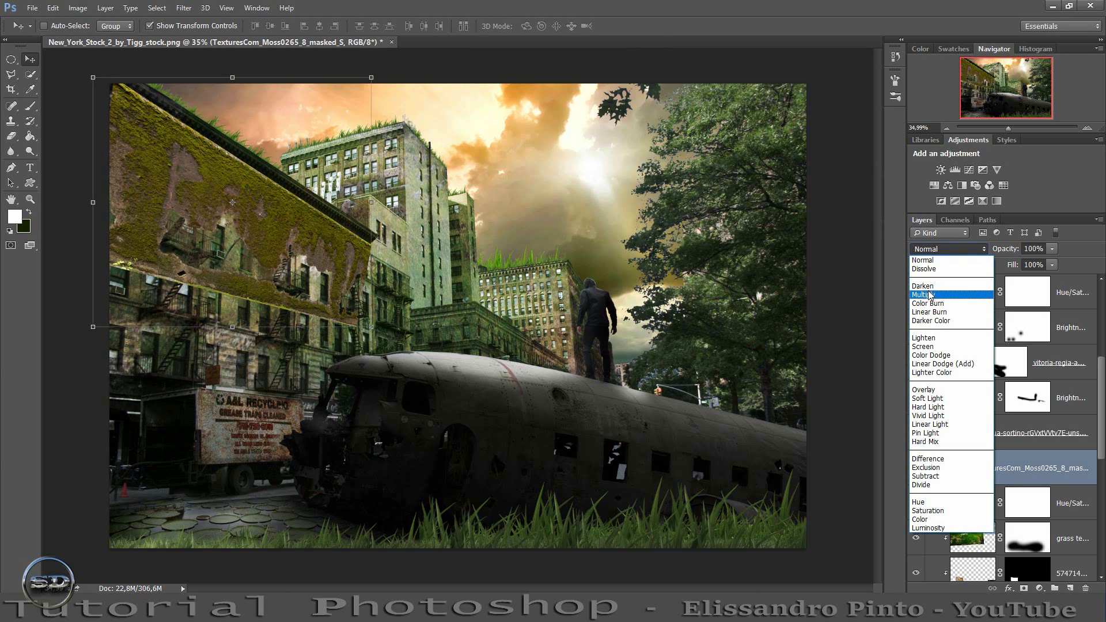
left_click(929, 295)
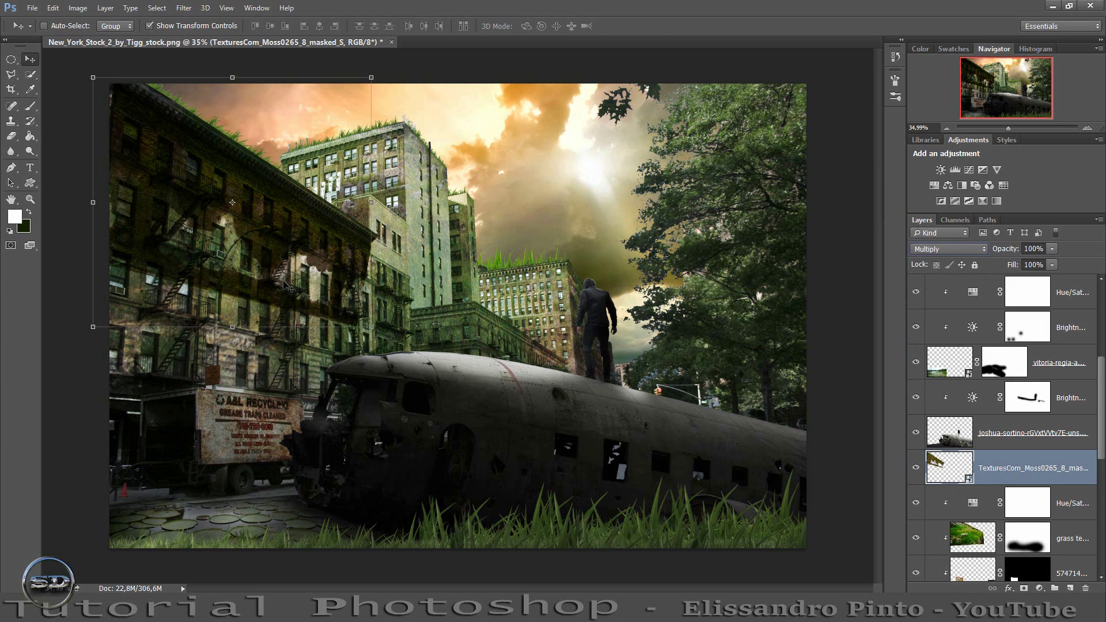
left_click_drag(285, 283, 282, 278)
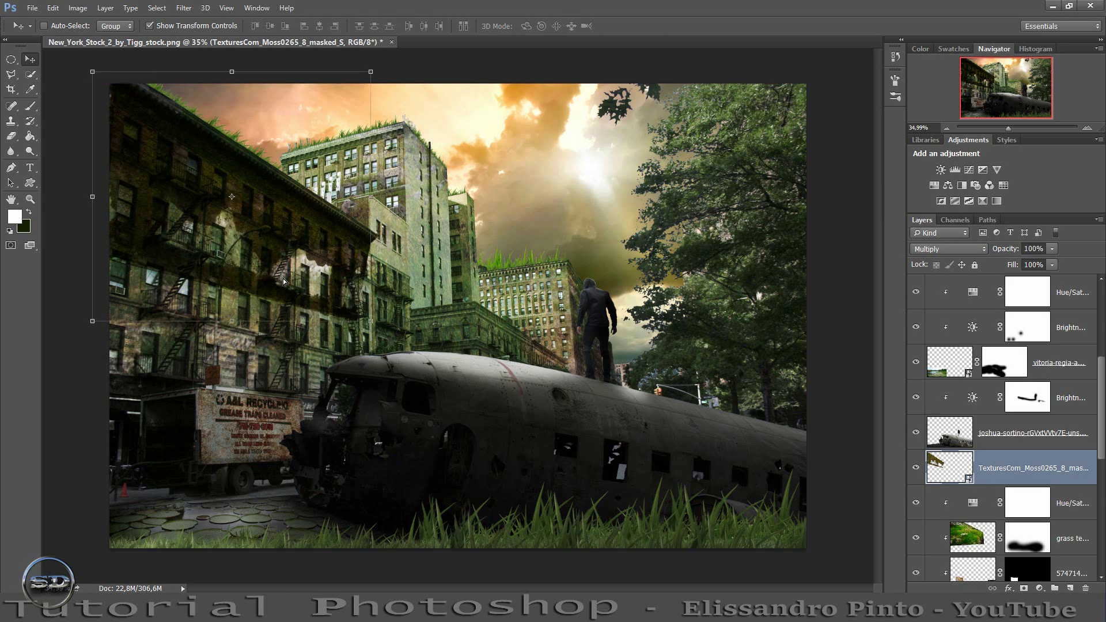
left_click(30, 106)
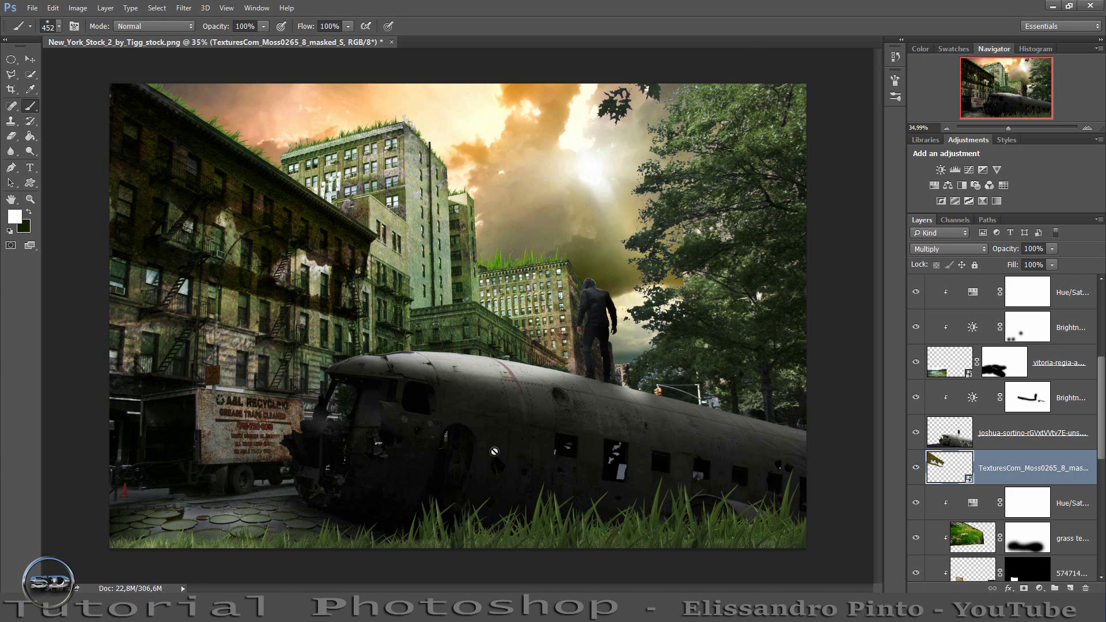
left_click_drag(551, 591, 491, 475)
Place the second moss texture and rotate it onto the tall building's side.
left_click_drag(478, 419, 478, 418)
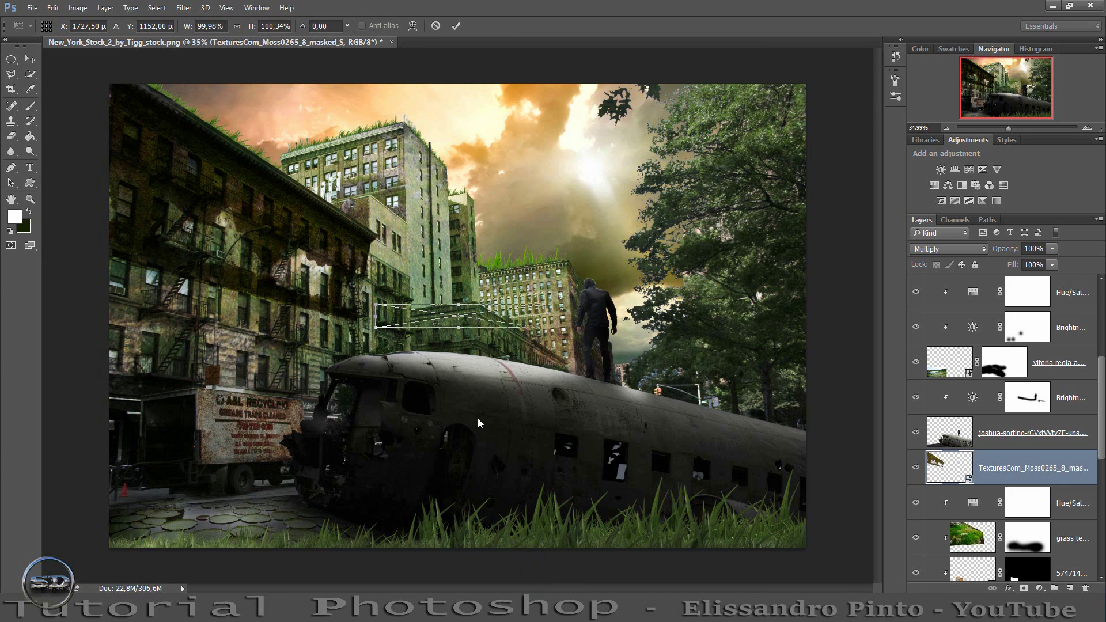
mouse_move(521, 322)
left_mouse_down()
mouse_move(566, 299)
mouse_move(529, 368)
left_mouse_up()
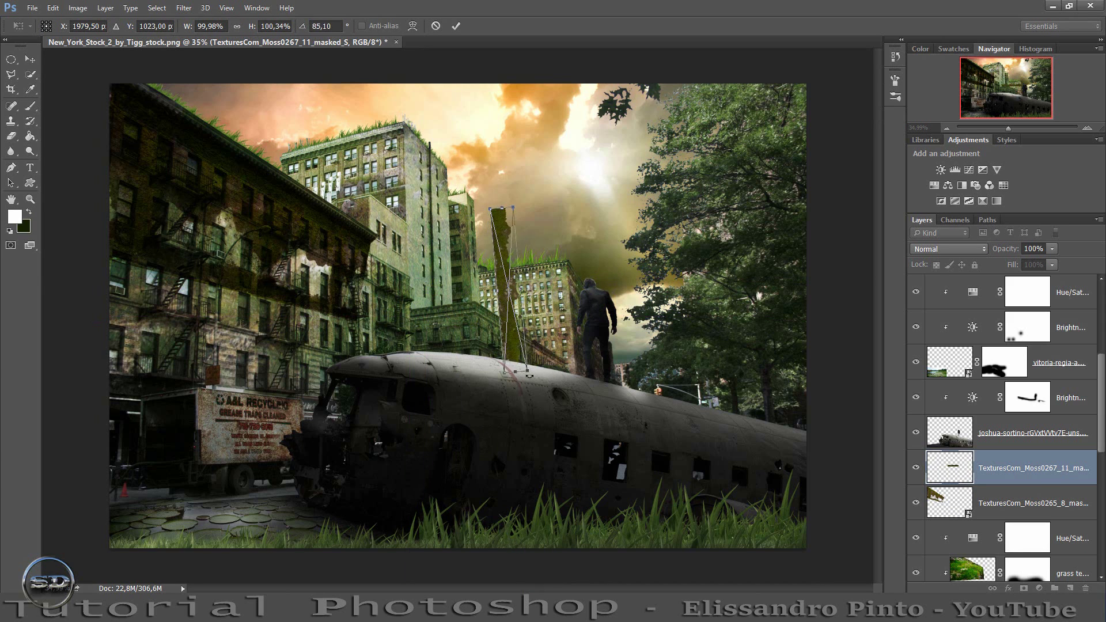
mouse_move(513, 318)
left_mouse_down()
mouse_move(431, 264)
mouse_move(437, 253)
mouse_move(484, 260)
mouse_move(484, 248)
left_mouse_up()
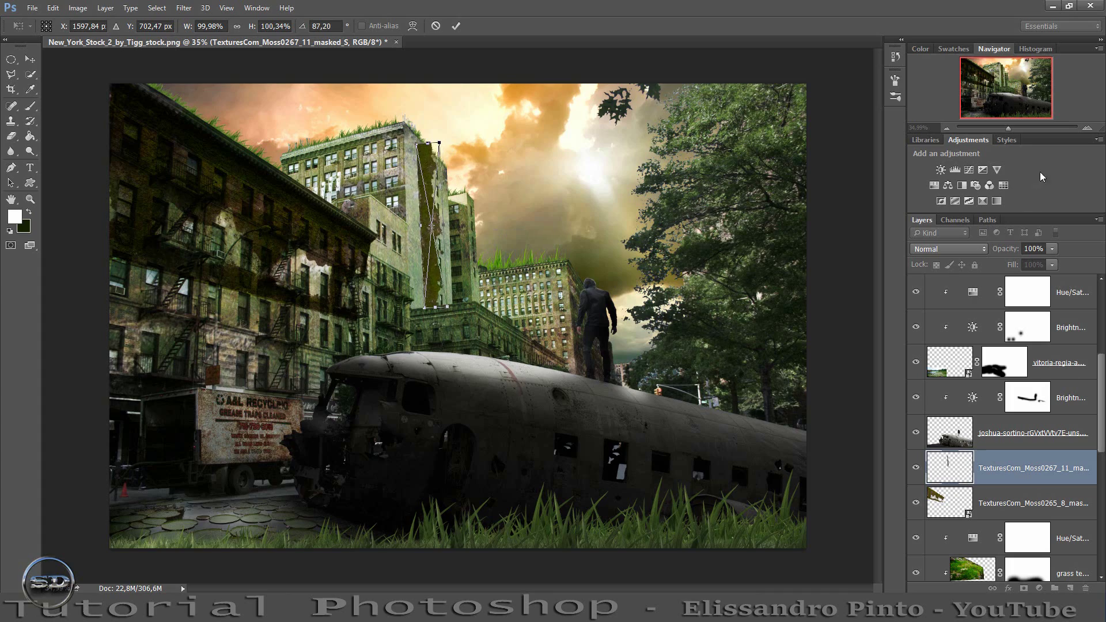
left_click_drag(1011, 128, 1018, 123)
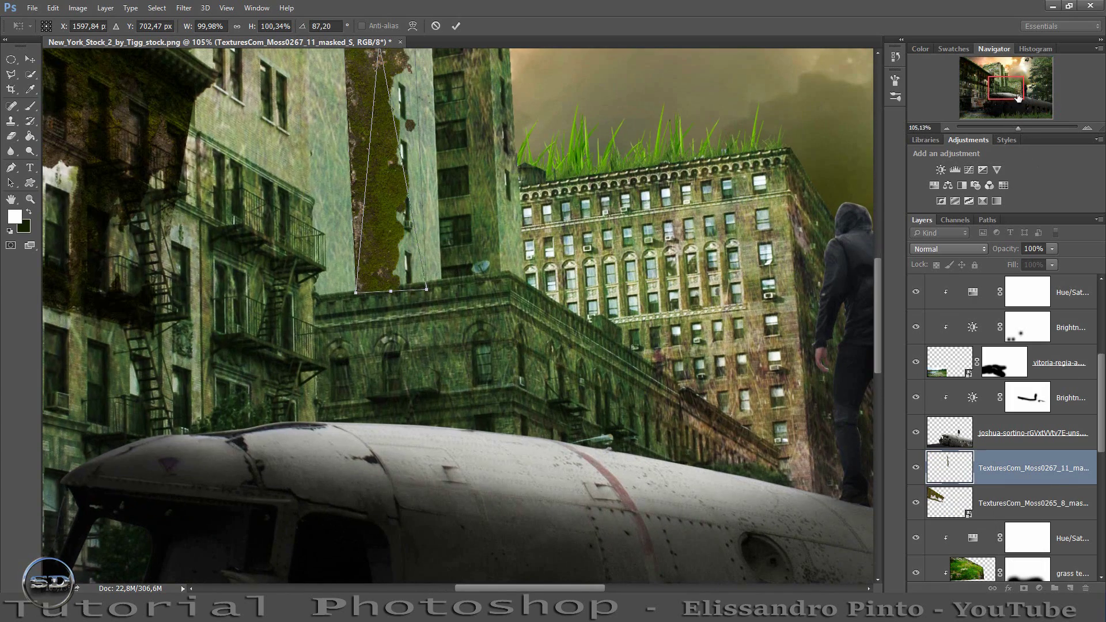
left_click_drag(1014, 85, 1015, 68)
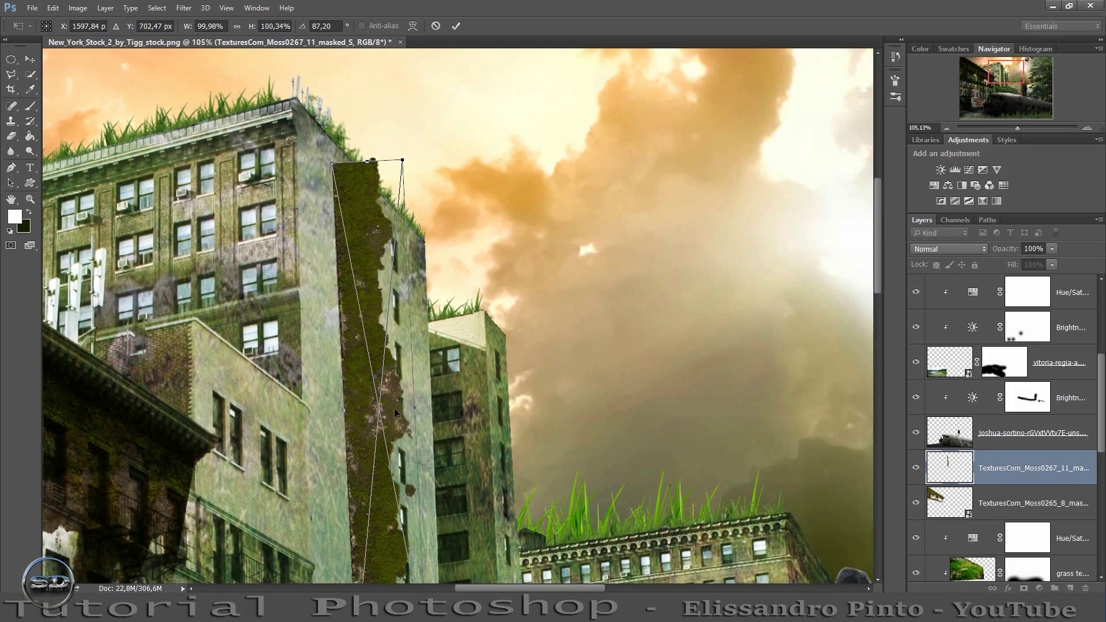
Distort the moss strip's corners to follow the tower's side wall and commit.
right_click(372, 381)
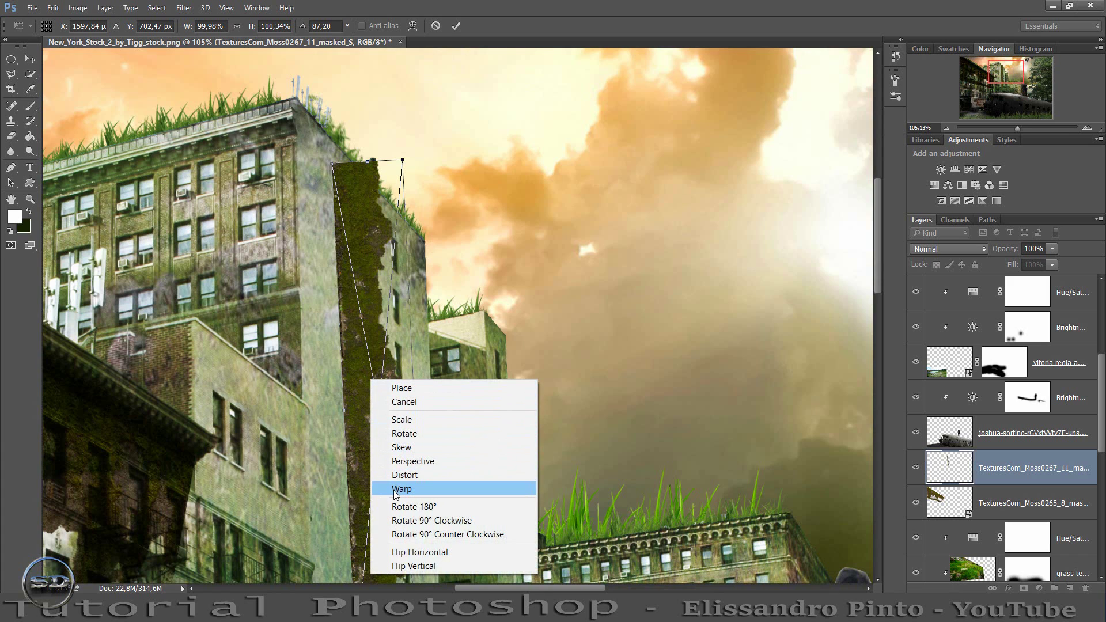
left_click(403, 475)
left_click_drag(402, 160, 411, 216)
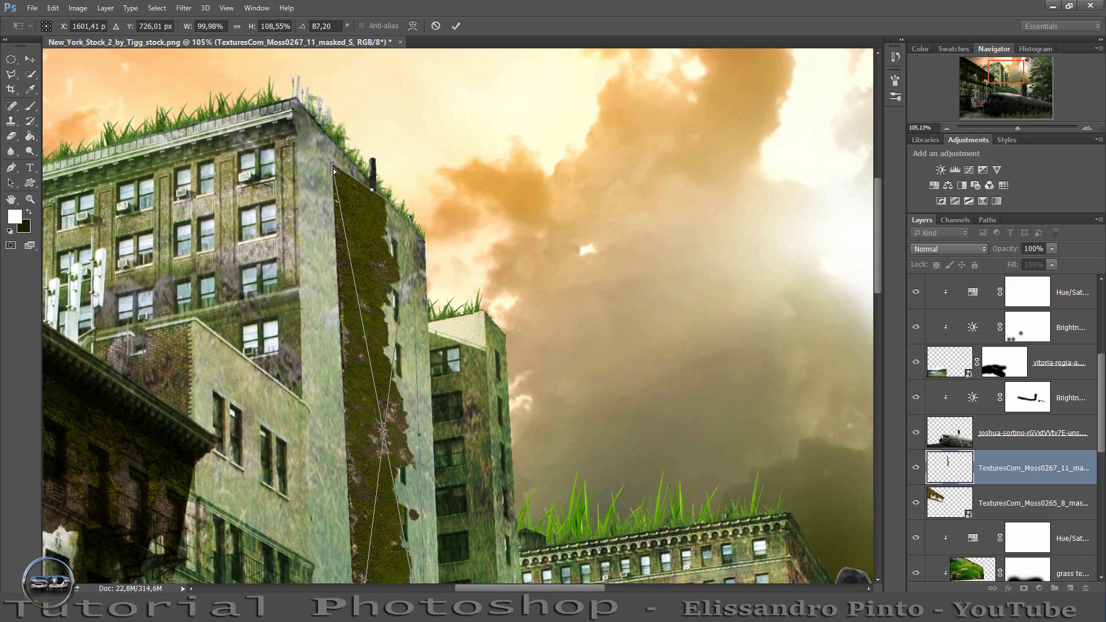
left_click_drag(333, 166, 341, 167)
scroll(508, 279, "down", 5)
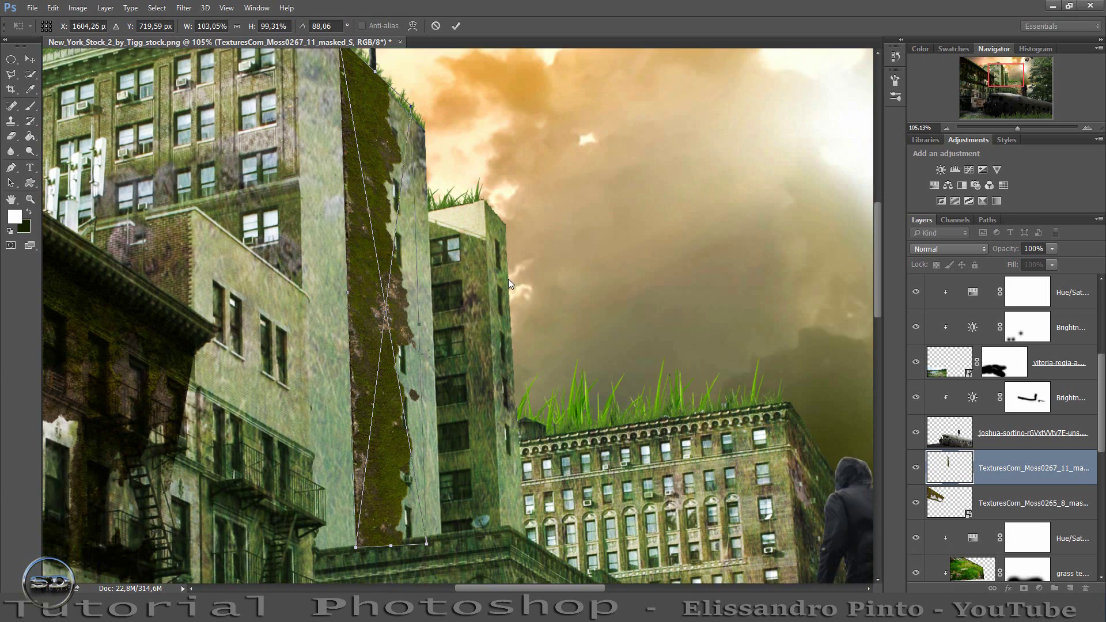
left_click_drag(426, 515, 412, 514)
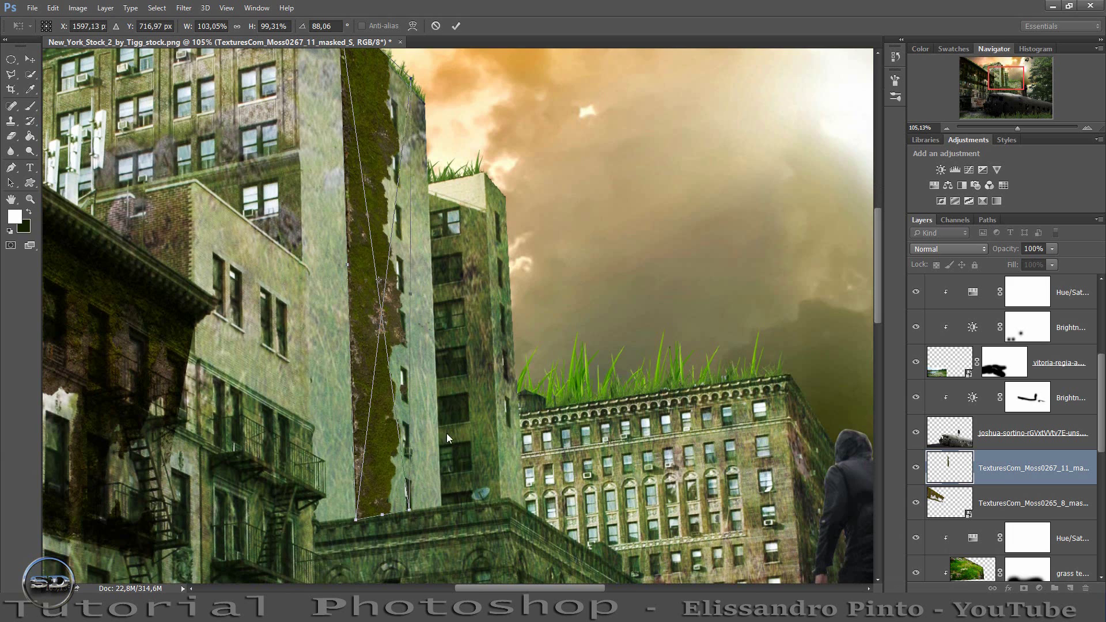
left_click(462, 26)
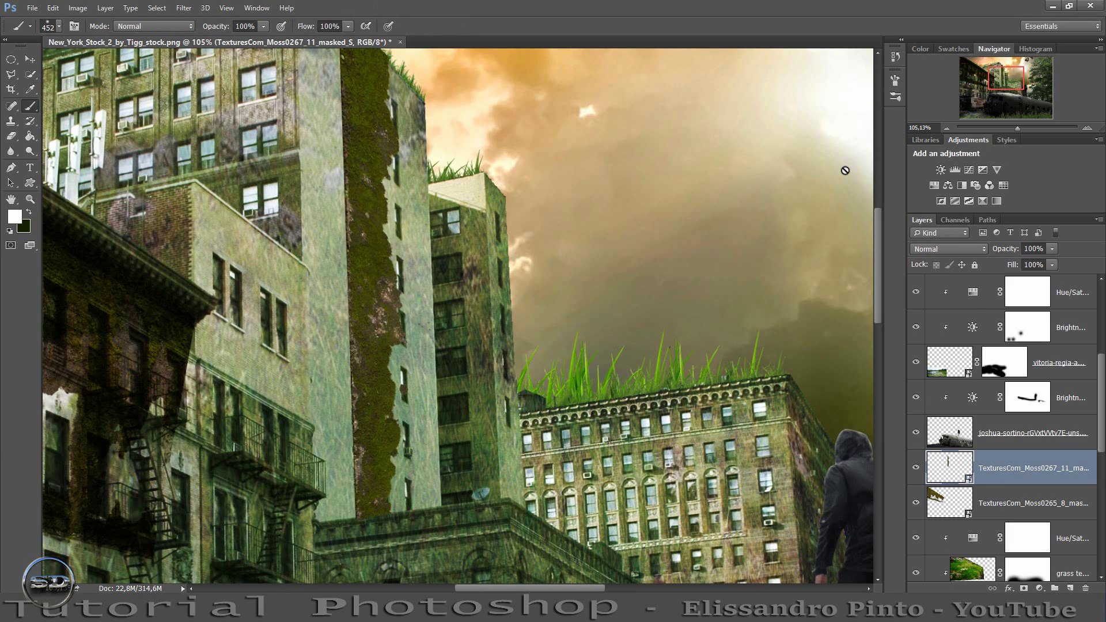
Set the second moss layer to Multiply and zoom out to the full composition.
left_click(948, 253)
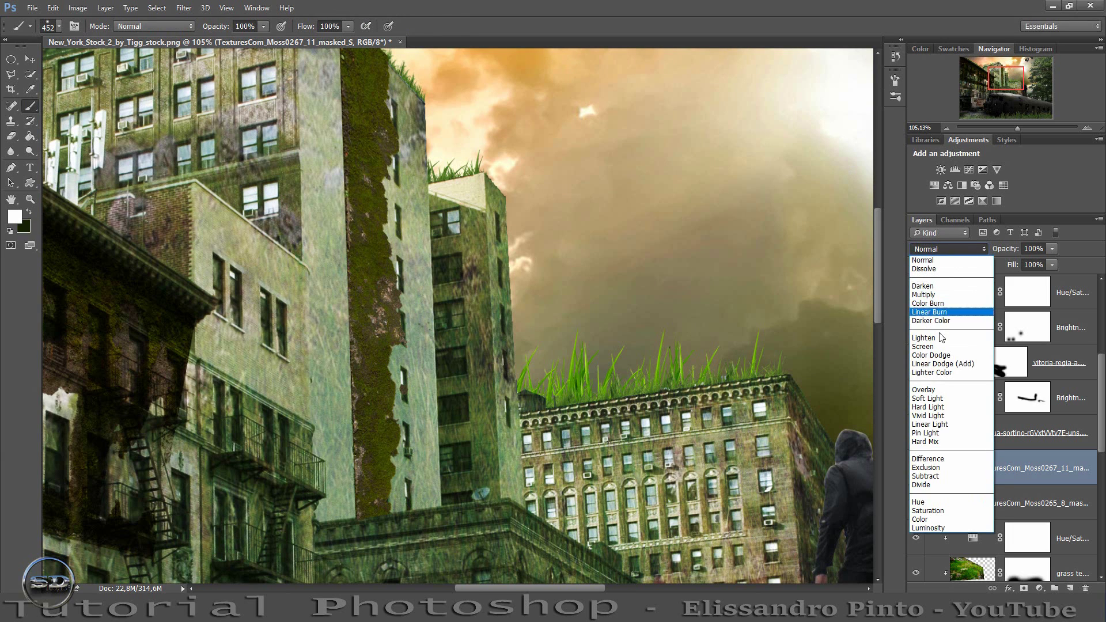
left_click(927, 295)
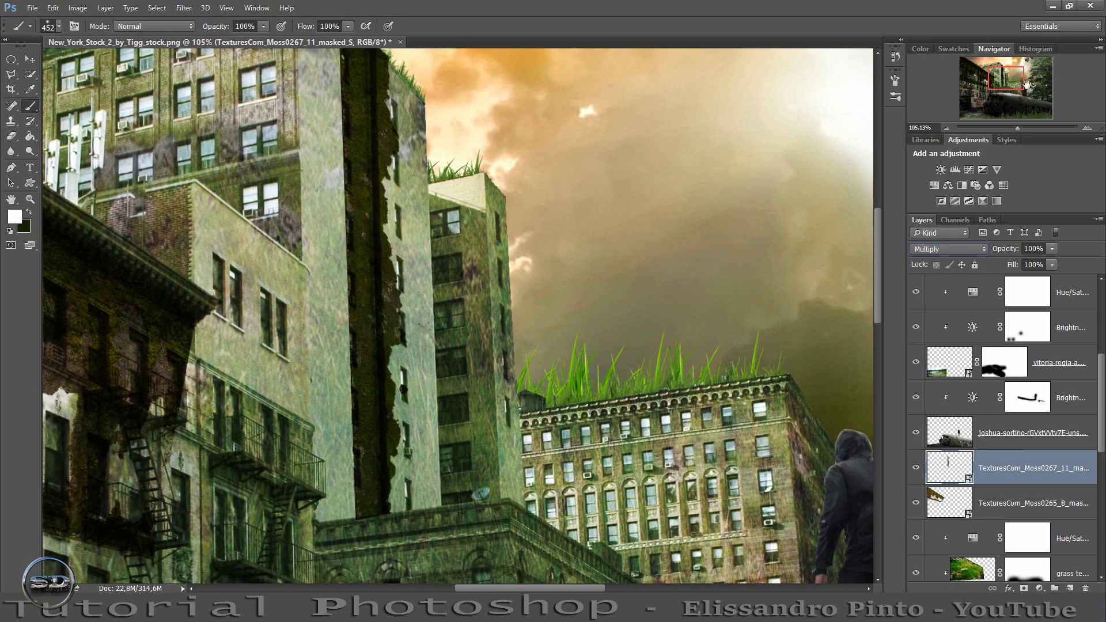
left_click_drag(1018, 128, 1007, 124)
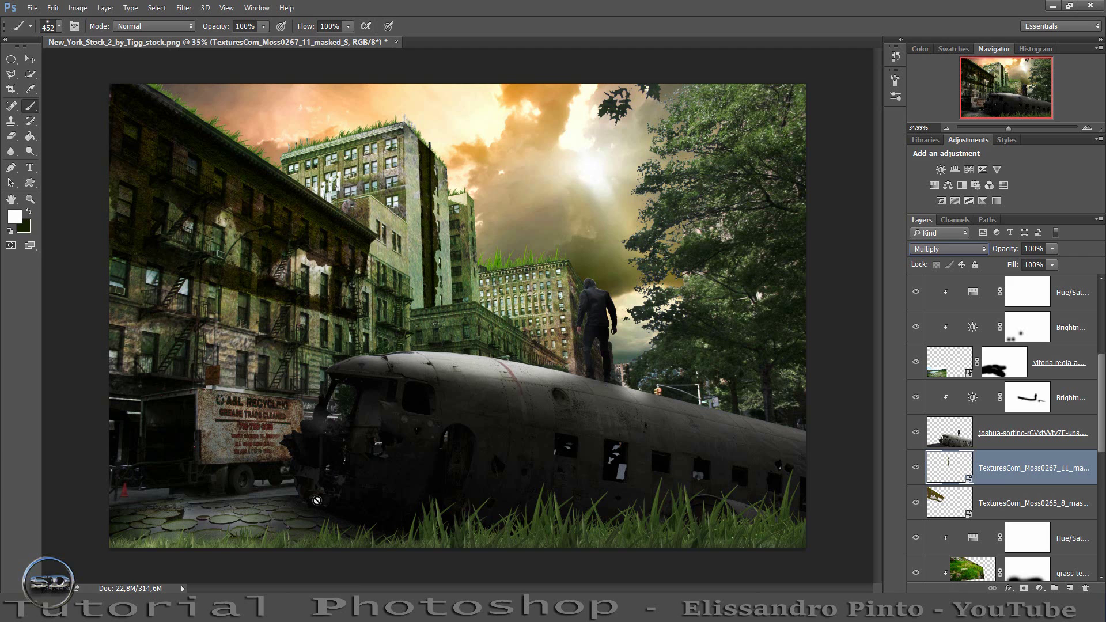
Place the WindowsDerelict texture, scale it to about 9.81%, and position it over the upper floor.
left_click_drag(875, 365, 443, 366)
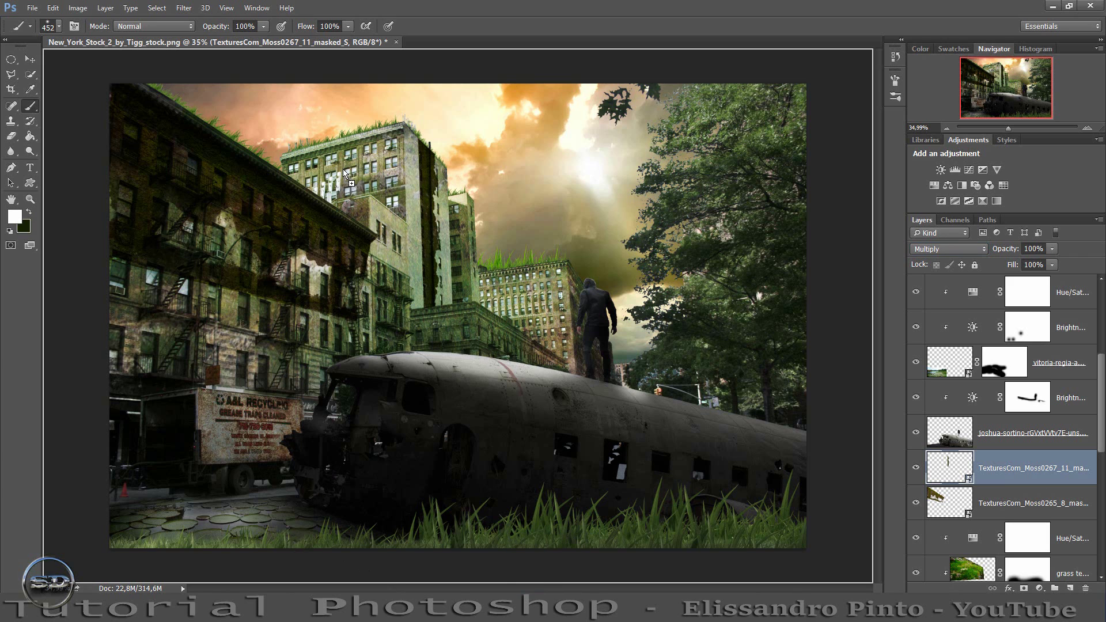
left_click_drag(344, 173, 345, 176)
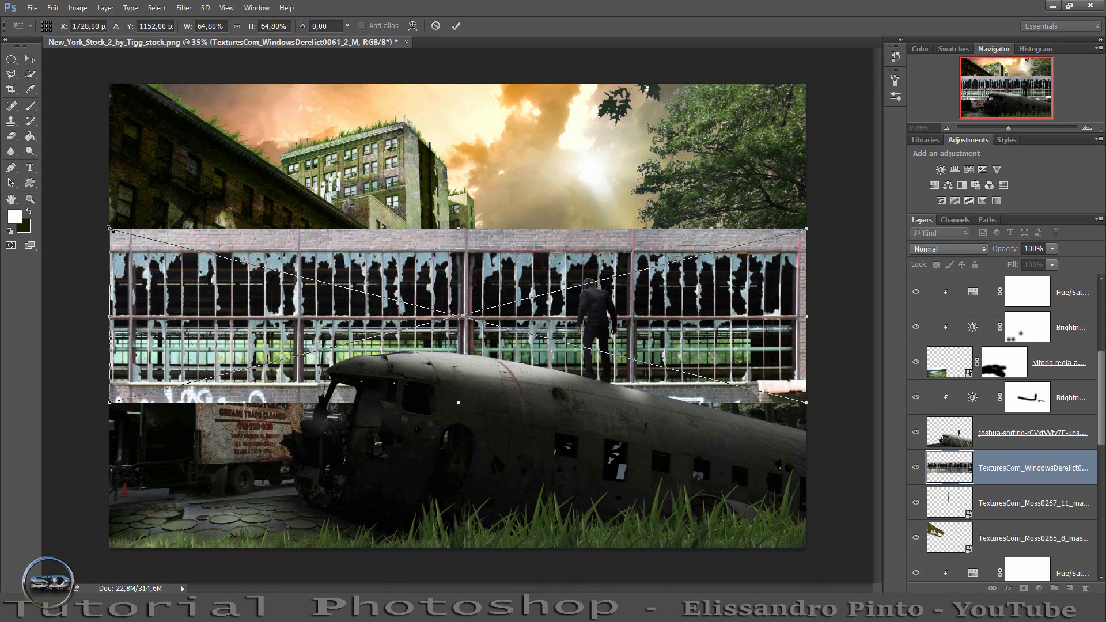
left_click_drag(110, 229, 596, 309)
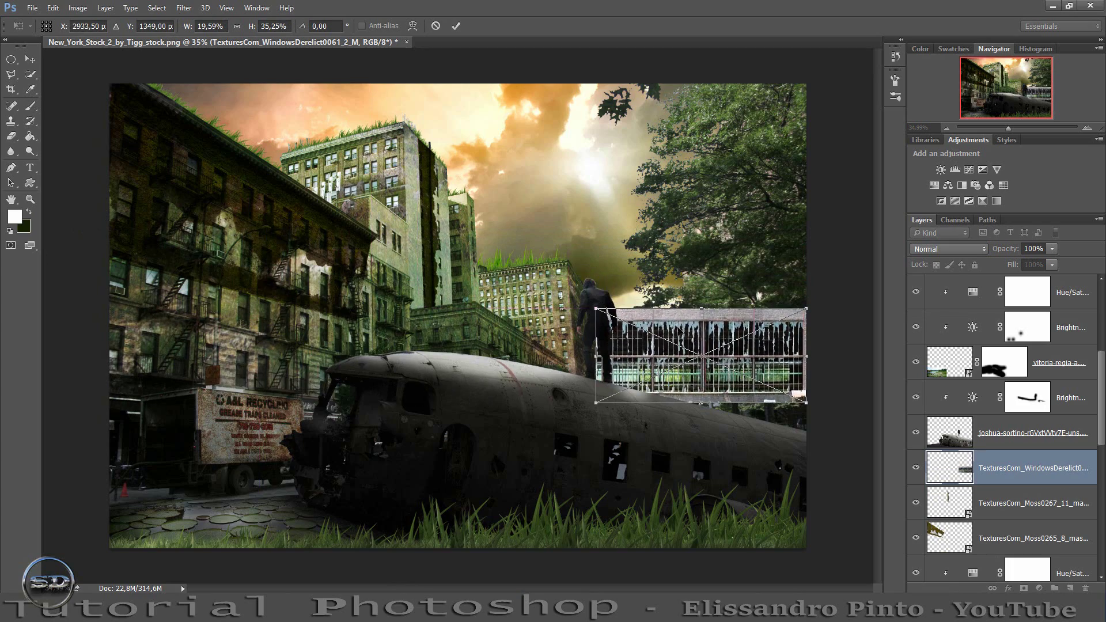
mouse_move(702, 338)
left_mouse_down()
mouse_move(563, 267)
mouse_move(393, 144)
left_mouse_up()
left_click(236, 27)
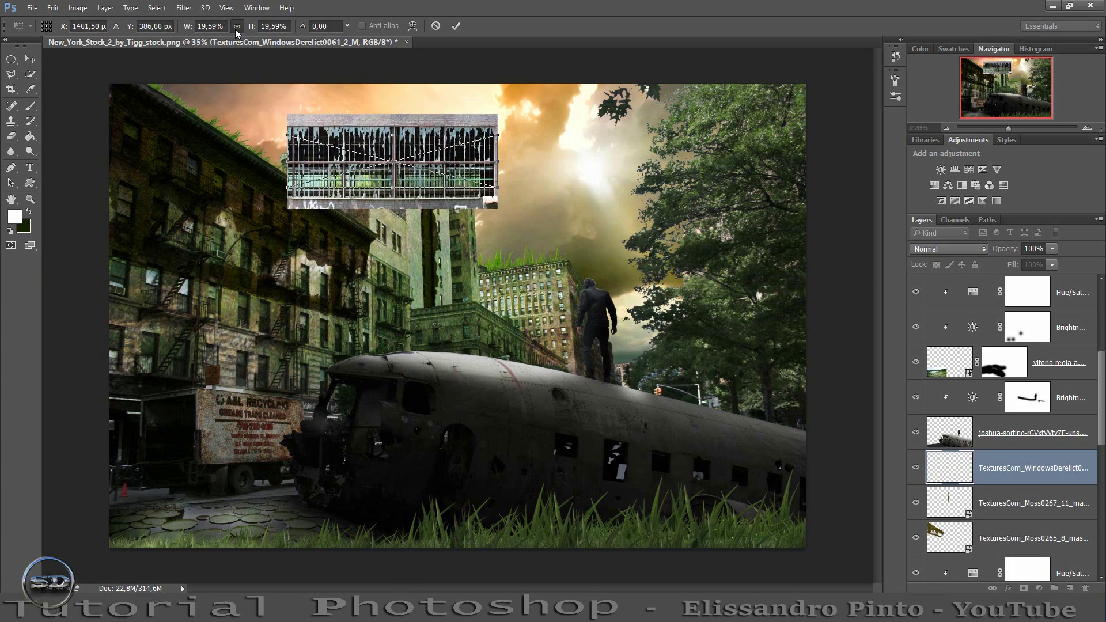
left_click_drag(1011, 129, 1021, 126)
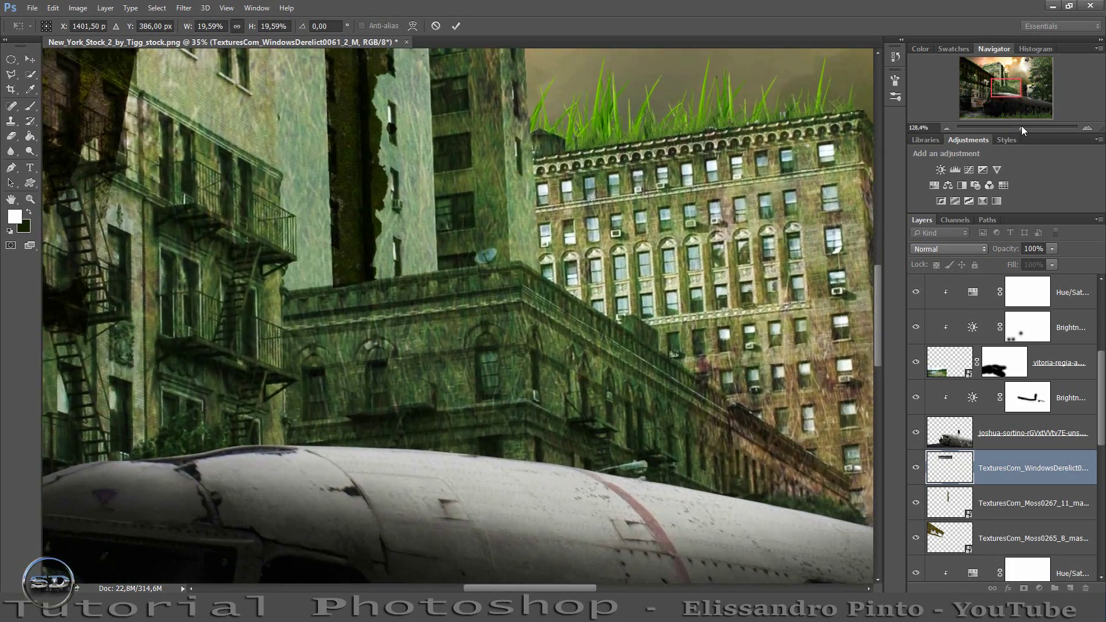
left_click_drag(1014, 84, 1002, 69)
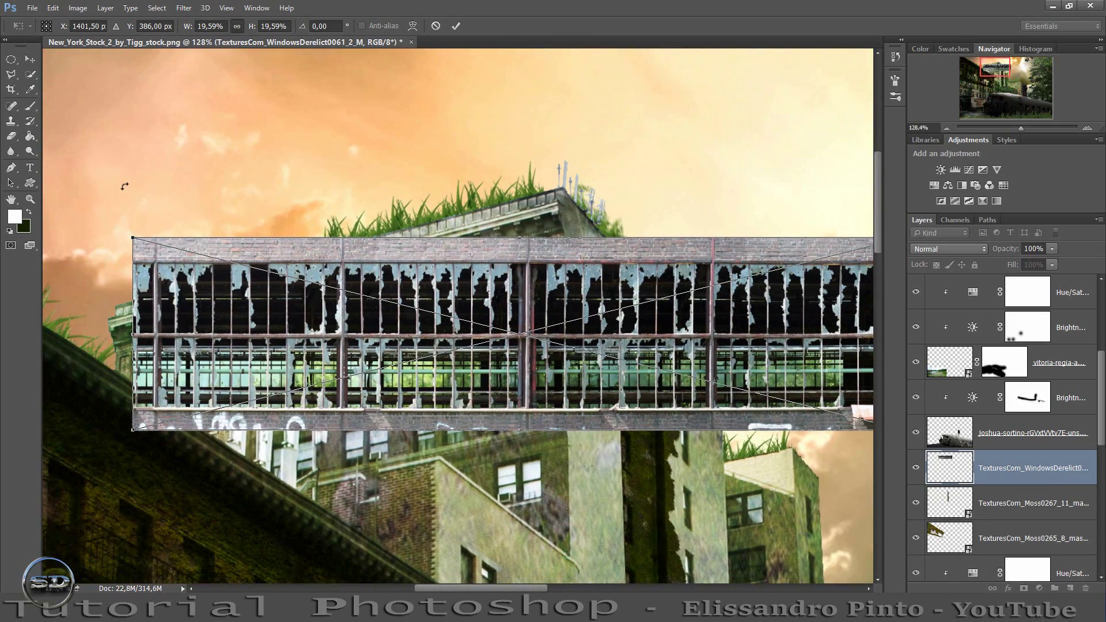
left_click_drag(131, 233, 320, 284)
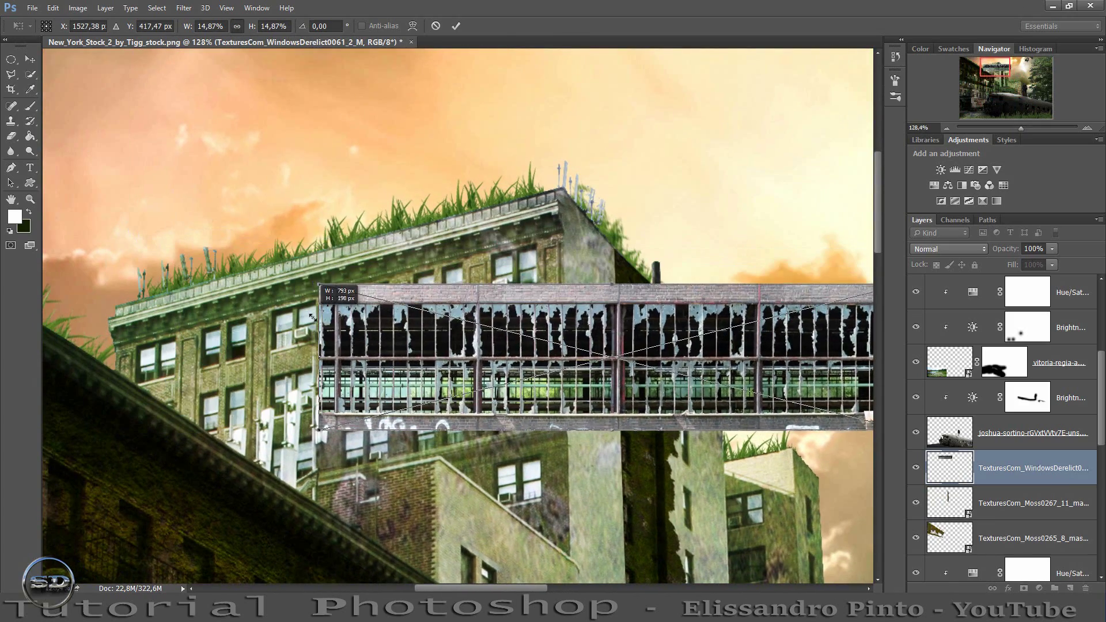
left_click_drag(325, 337, 119, 314)
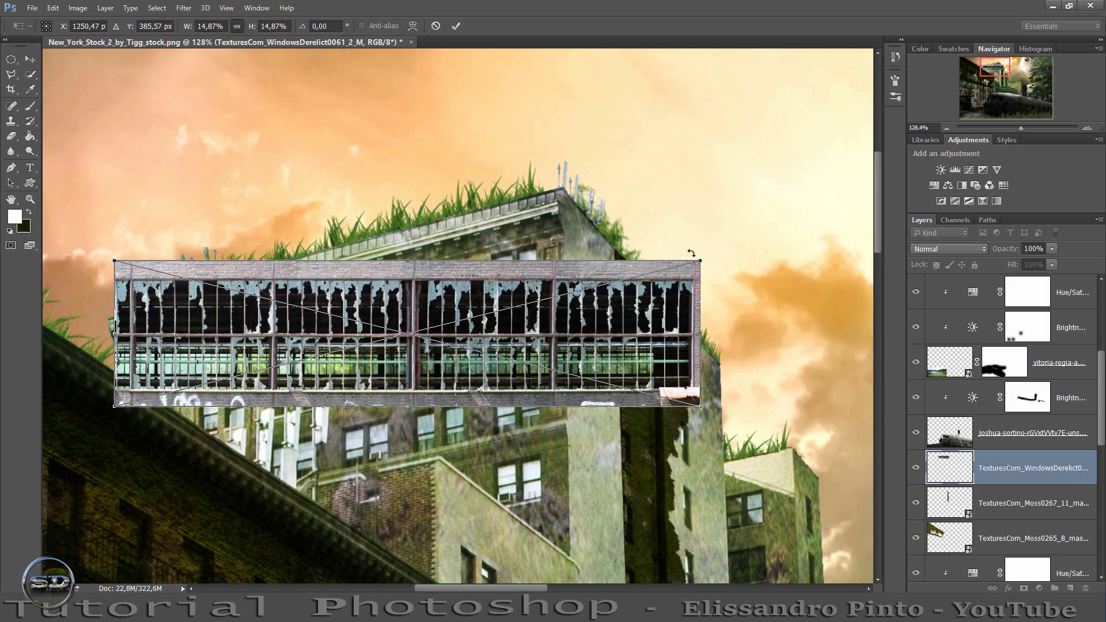
mouse_move(698, 256)
left_mouse_down()
mouse_move(500, 309)
mouse_move(533, 281)
left_mouse_up()
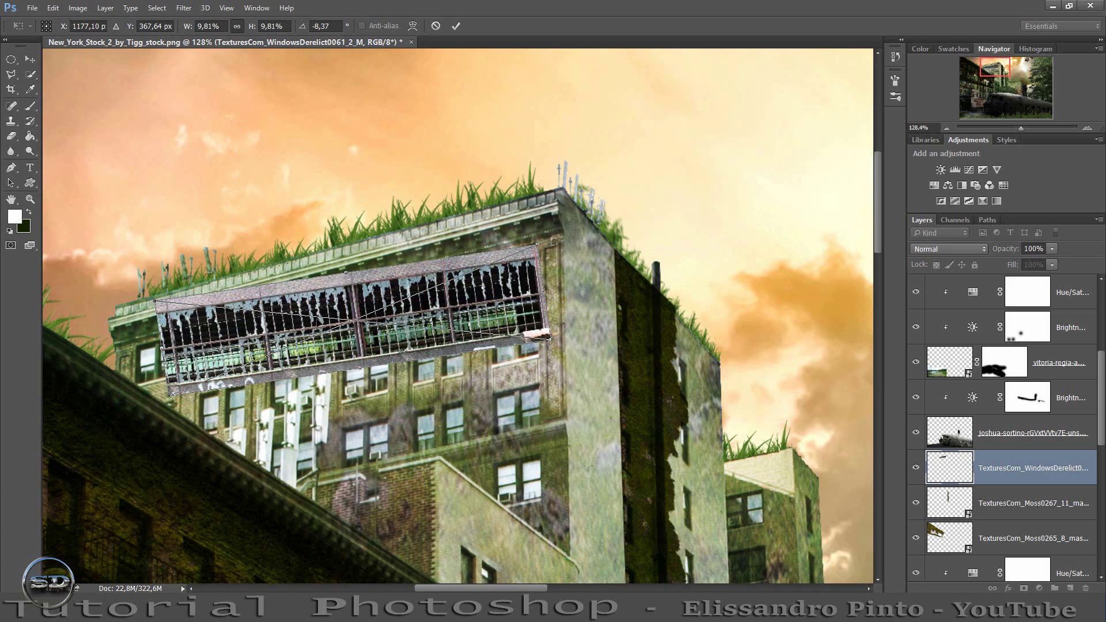
Distort the windows texture's left and top-right corners onto the top-floor facade.
right_click(316, 319)
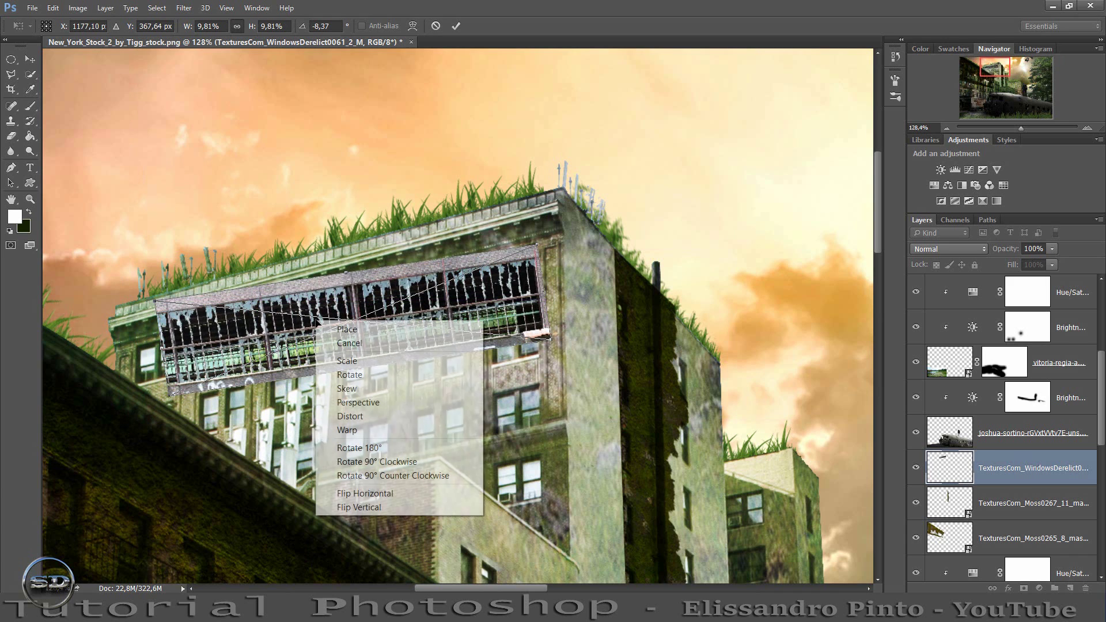
left_click(368, 416)
left_click_drag(156, 300, 133, 341)
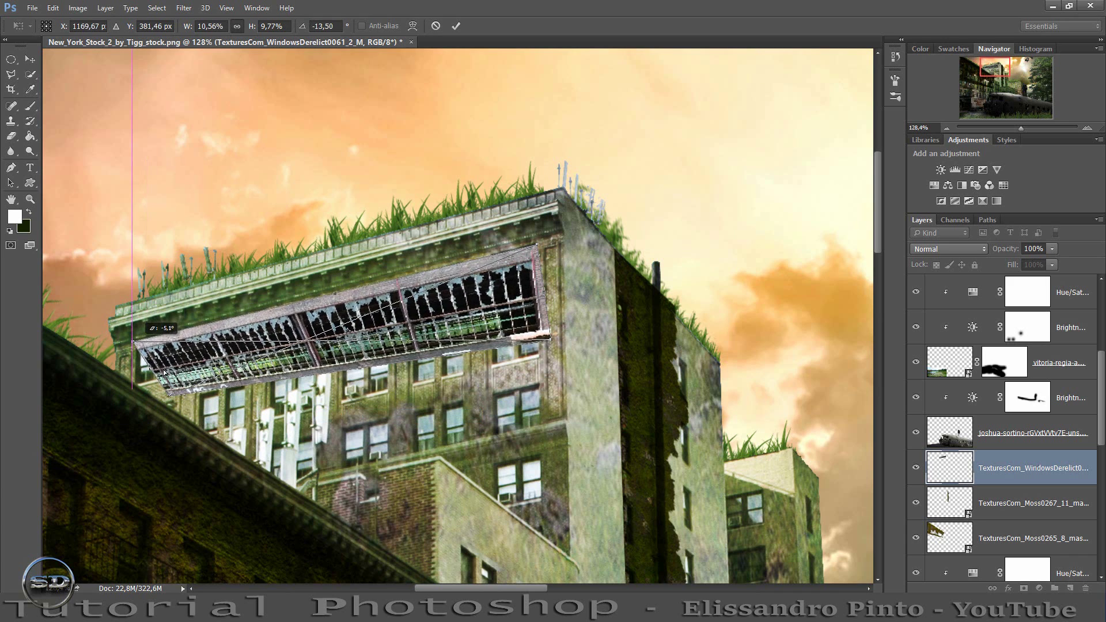
left_click_drag(175, 397, 148, 402)
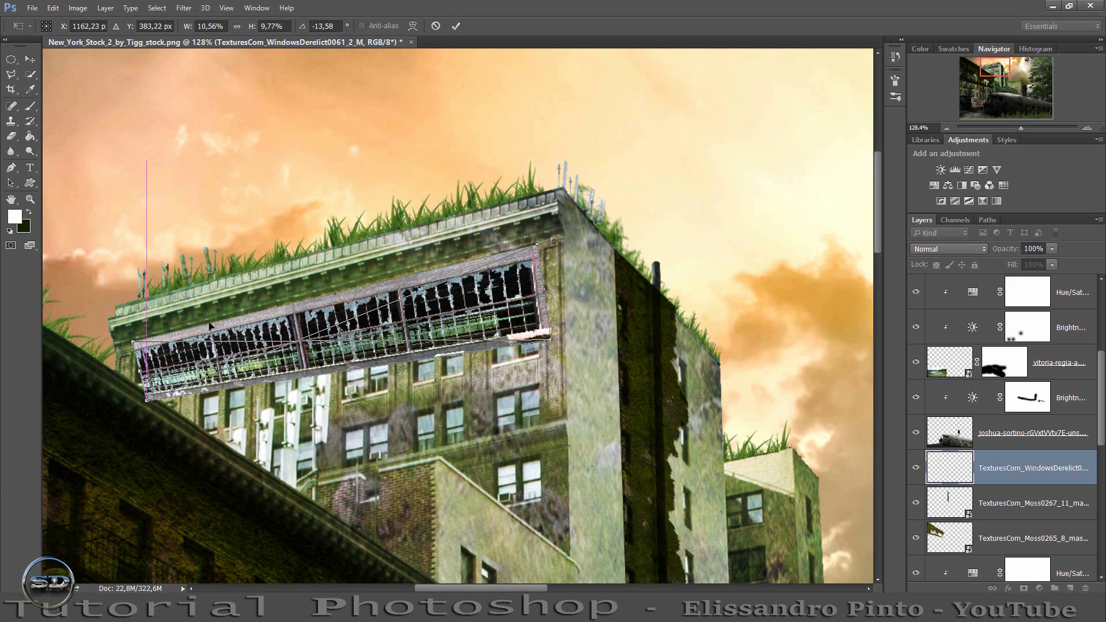
left_click_drag(534, 249, 547, 282)
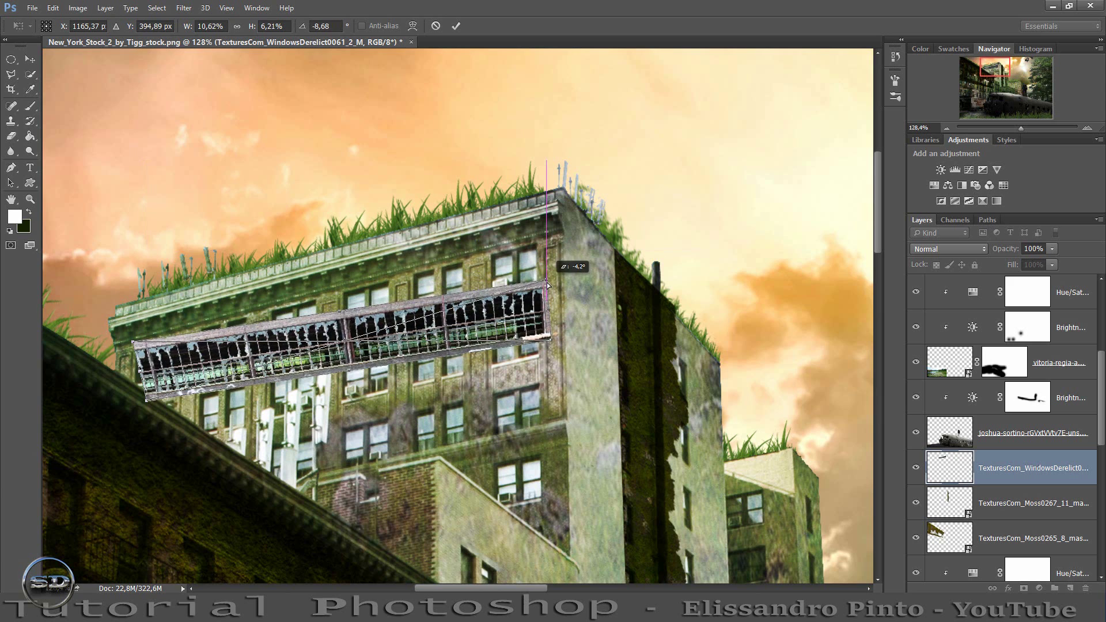
left_click_drag(134, 344, 155, 349)
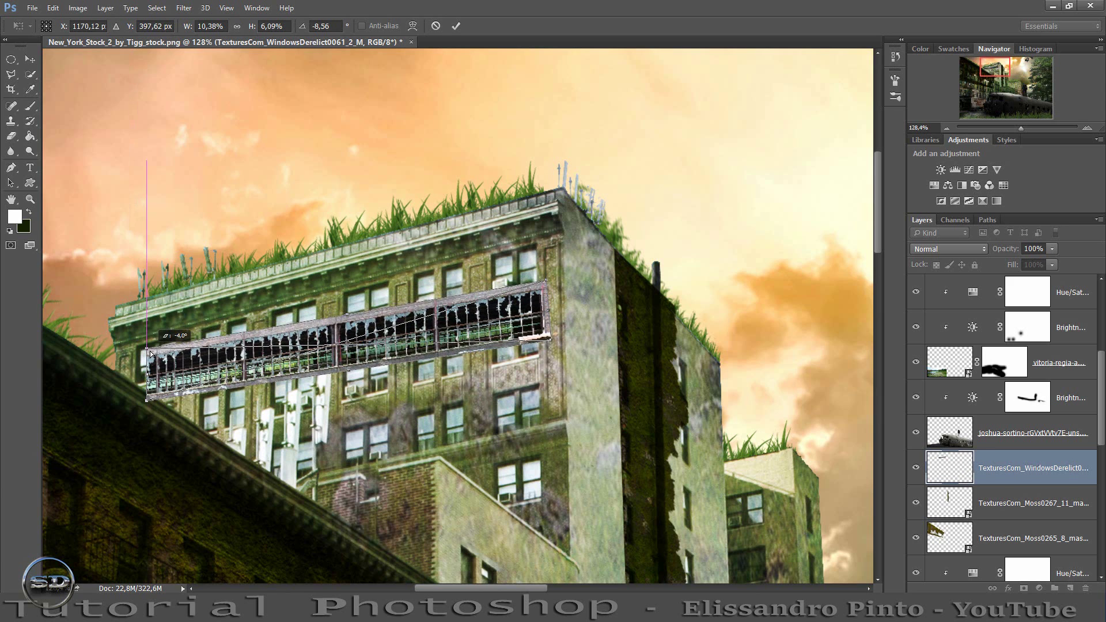
left_click_drag(148, 403, 154, 400)
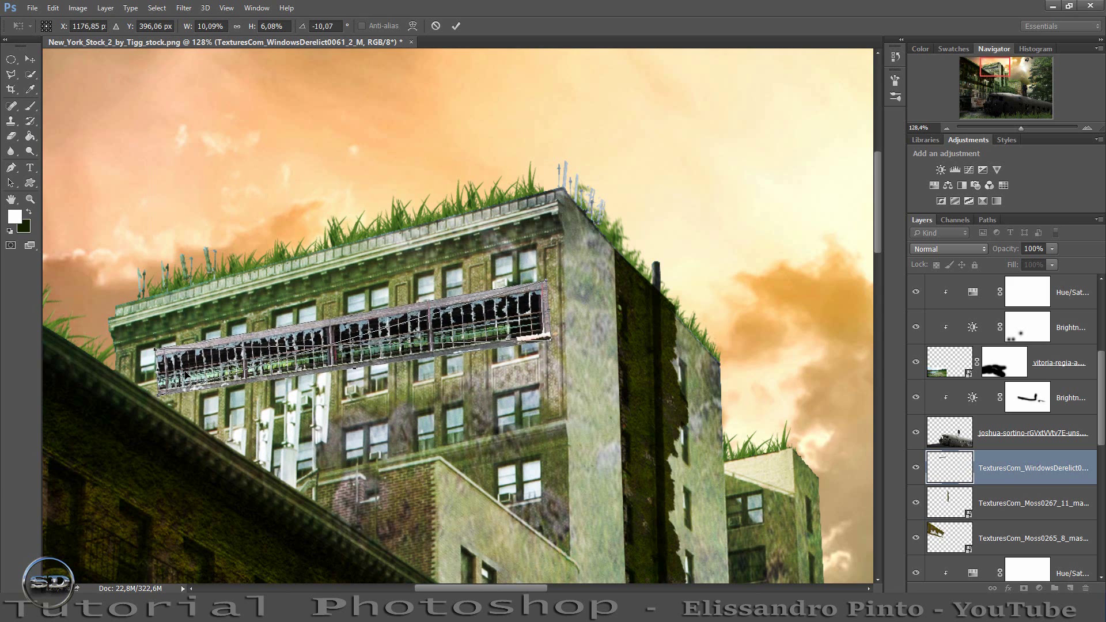
left_click_drag(186, 378, 172, 372)
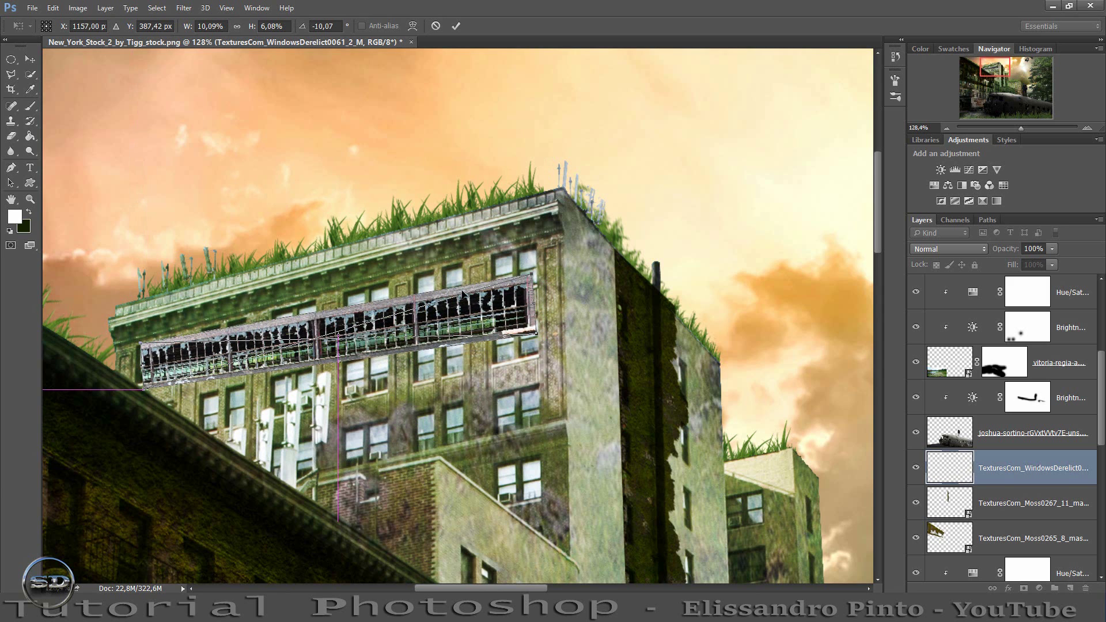
Refine the corners so the strip sits at −13.54°, about 10.42% by 4.58%.
left_click_drag(534, 275, 534, 242)
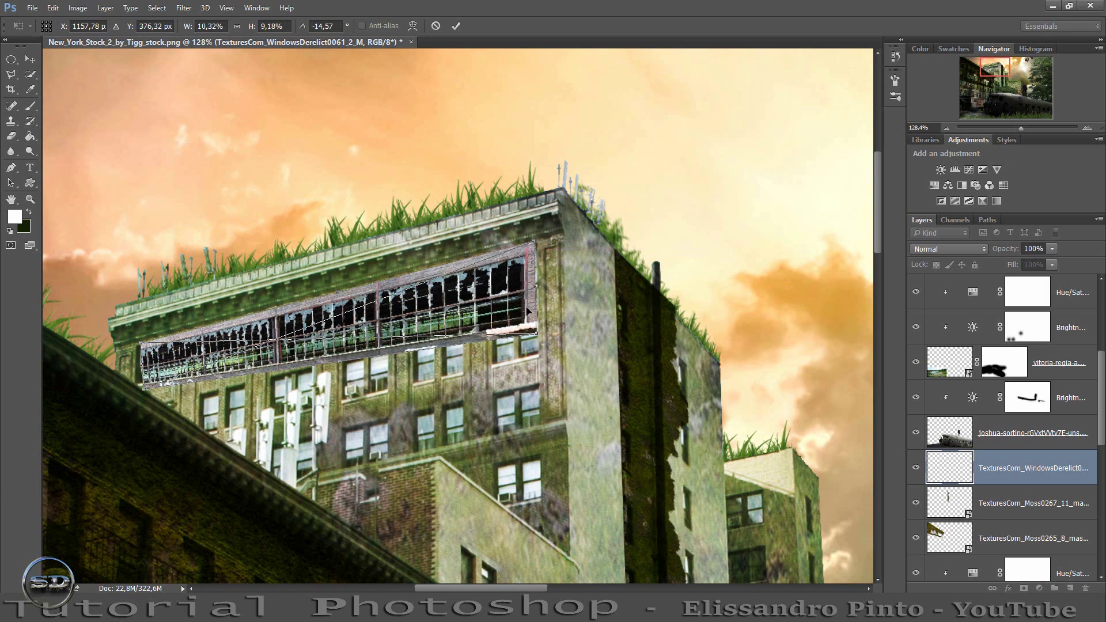
mouse_move(534, 330)
left_mouse_down()
mouse_move(534, 288)
mouse_move(539, 298)
left_mouse_up()
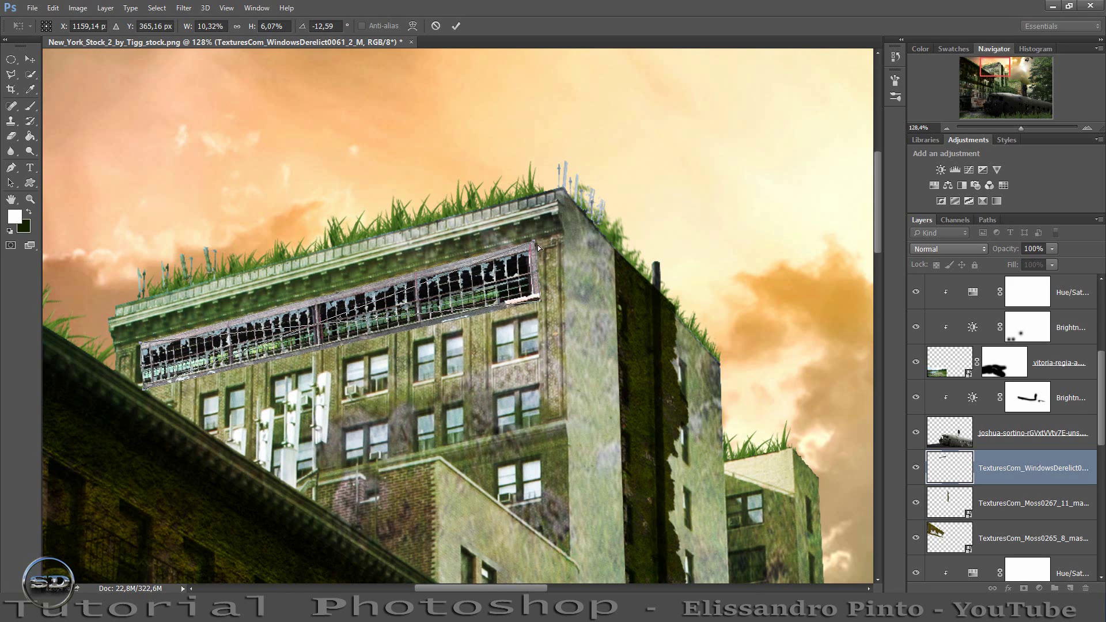
left_click_drag(537, 243, 537, 250)
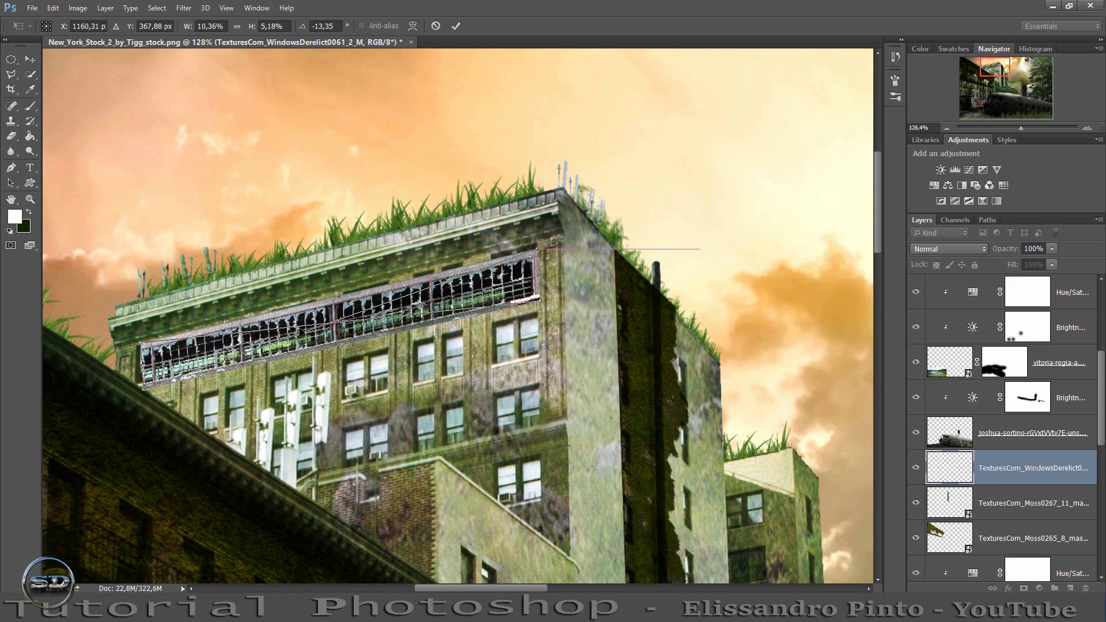
left_click_drag(141, 393, 136, 345)
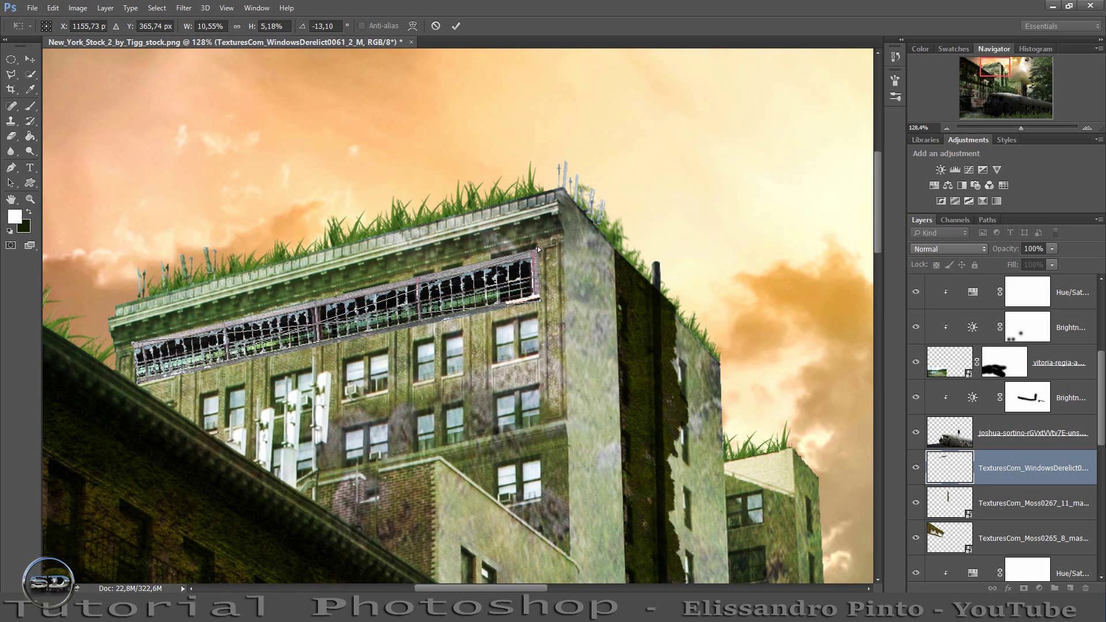
left_click_drag(538, 247, 535, 240)
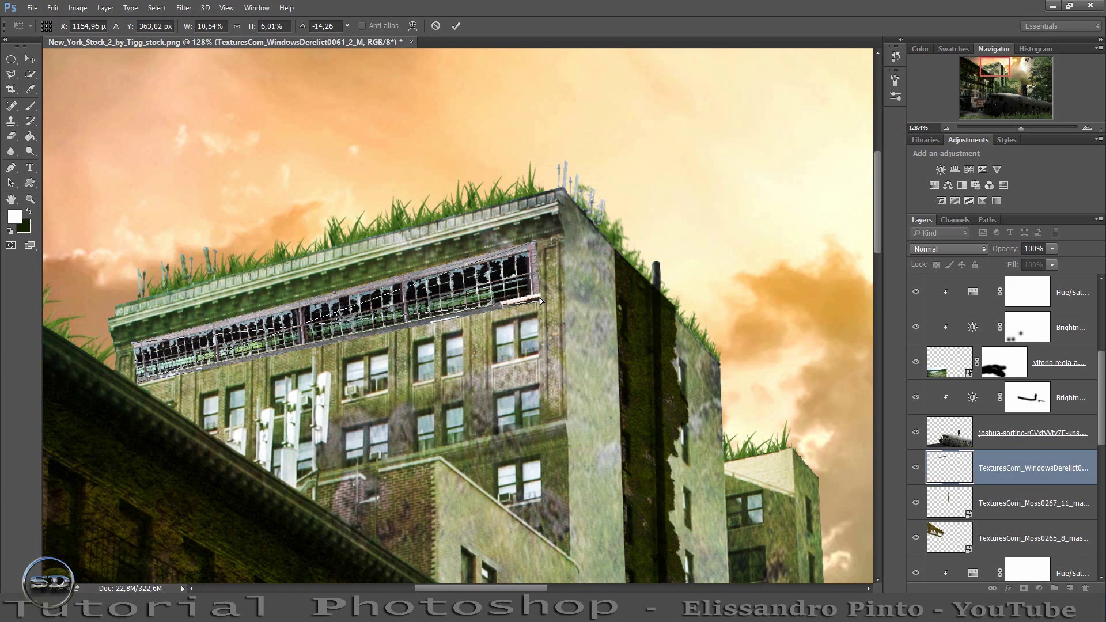
left_click_drag(540, 298, 537, 287)
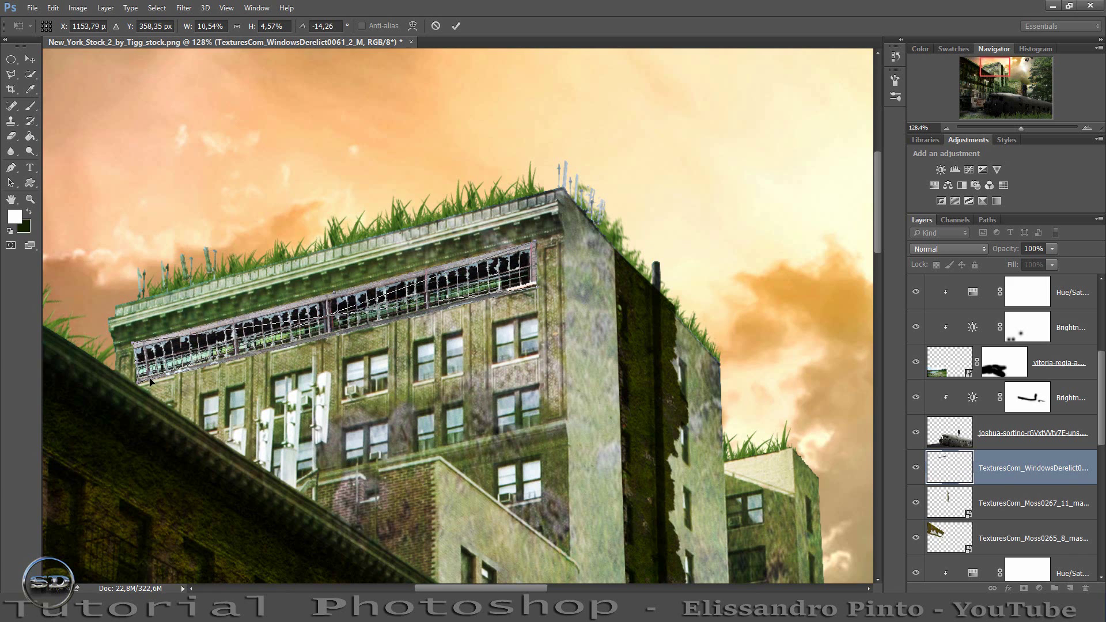
left_click_drag(135, 346, 139, 348)
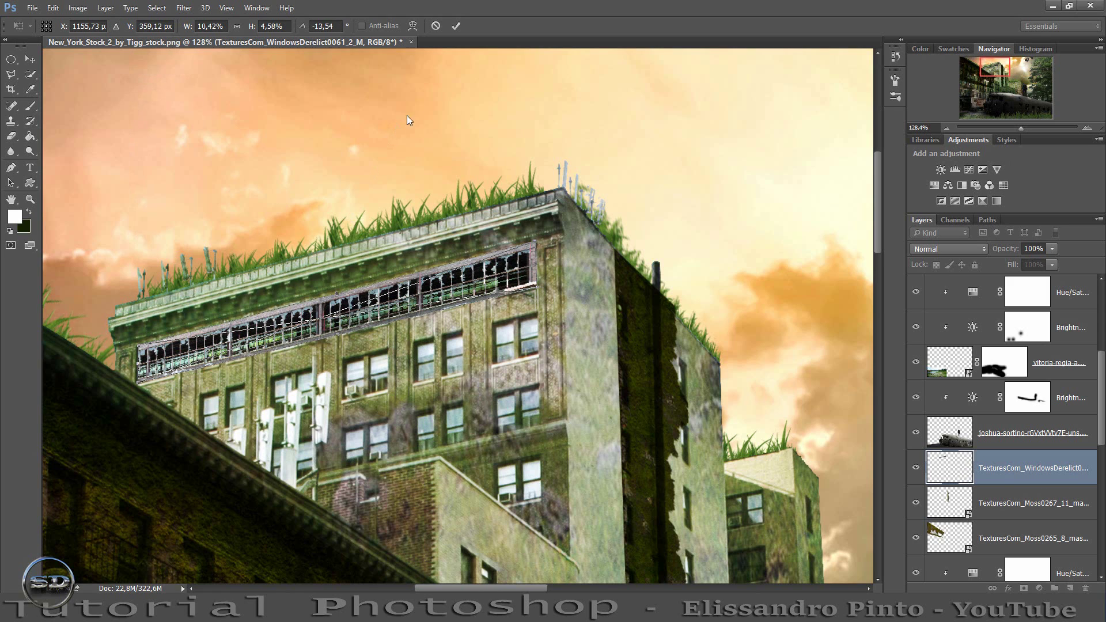
Commit the windows distortion and move its layer below the grass texture.
left_click(451, 26)
key("b")
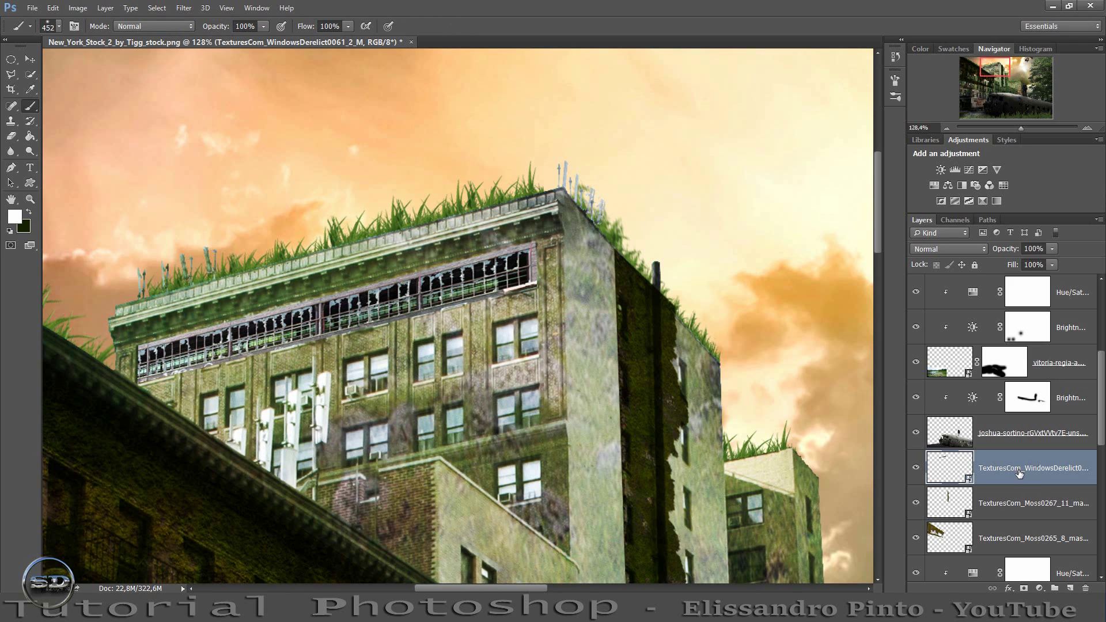
left_click_drag(1017, 469, 978, 516)
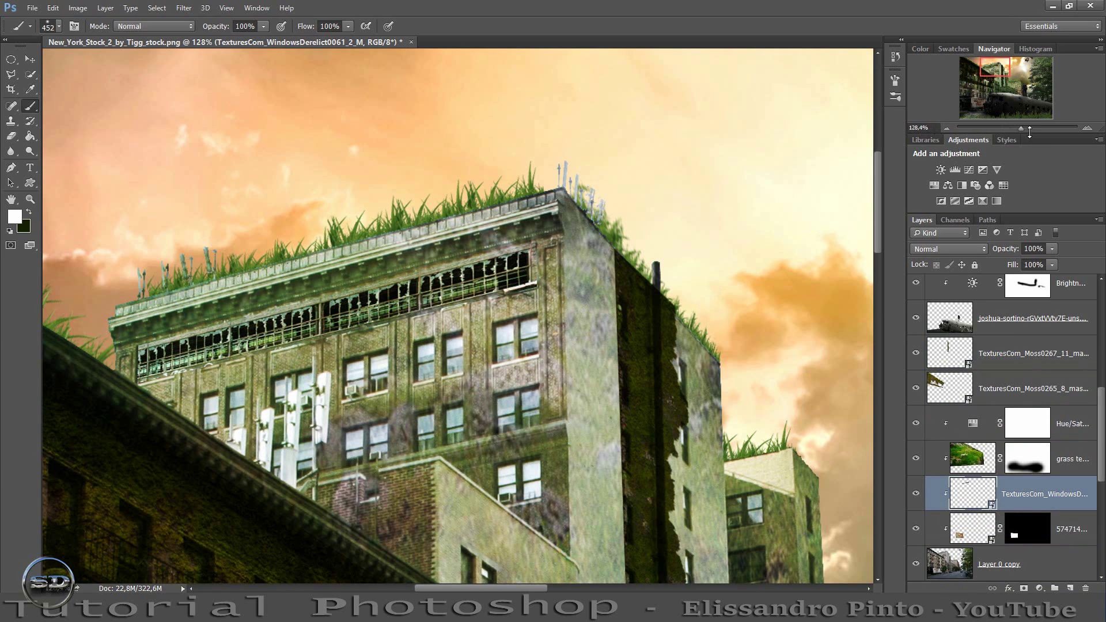
Select the Hue/Saturation 1 layer and drag in a second broken-window texture.
left_click_drag(1017, 127, 1009, 129)
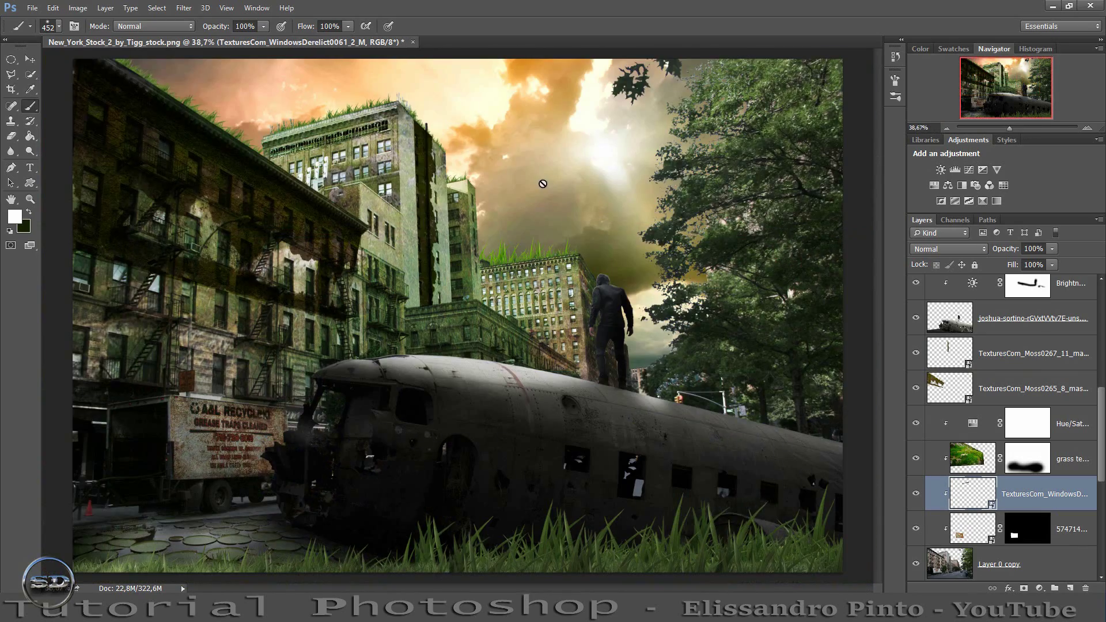
left_click(1081, 429)
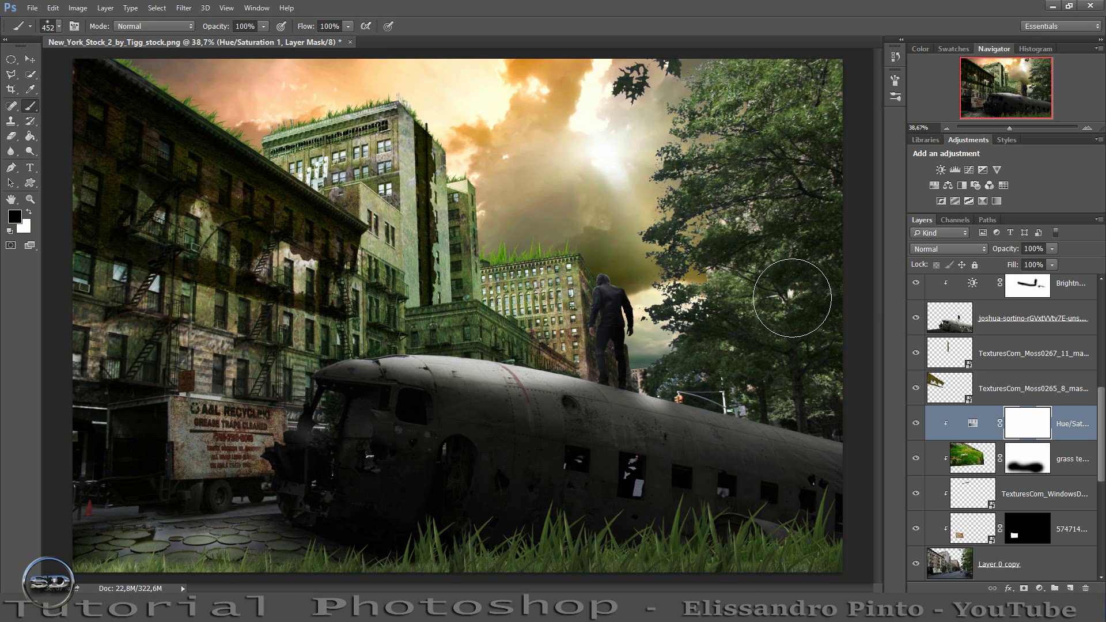
mouse_move(792, 298)
left_mouse_down()
mouse_move(508, 321)
mouse_move(514, 310)
left_mouse_up()
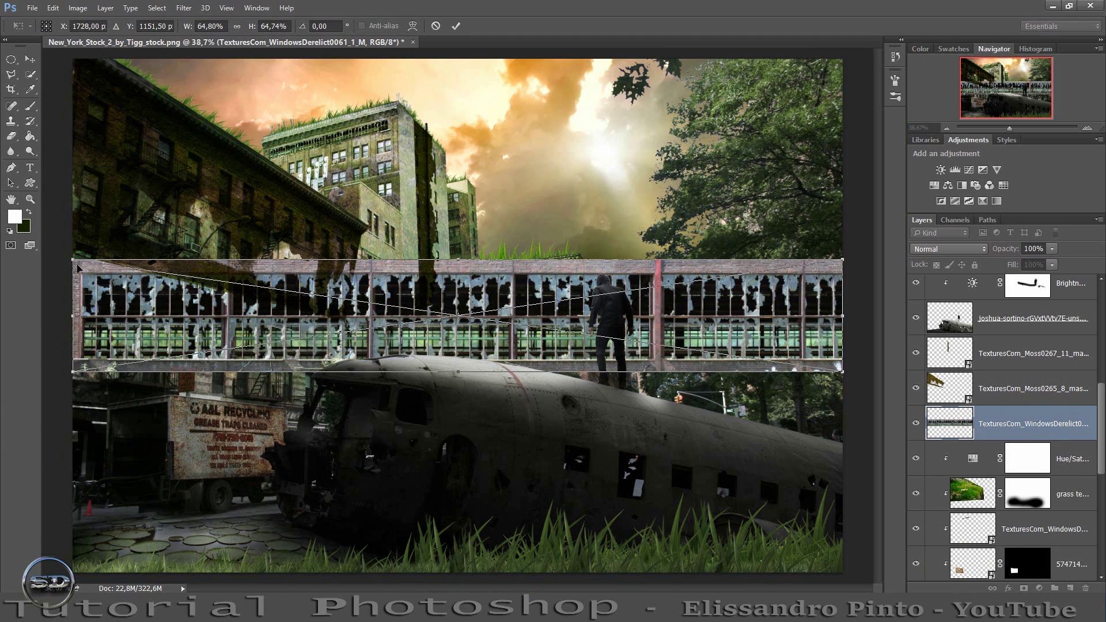
Scale the second window strip to 7.48% and tilt it −7.94° along the top floor.
left_click_drag(73, 260, 590, 299)
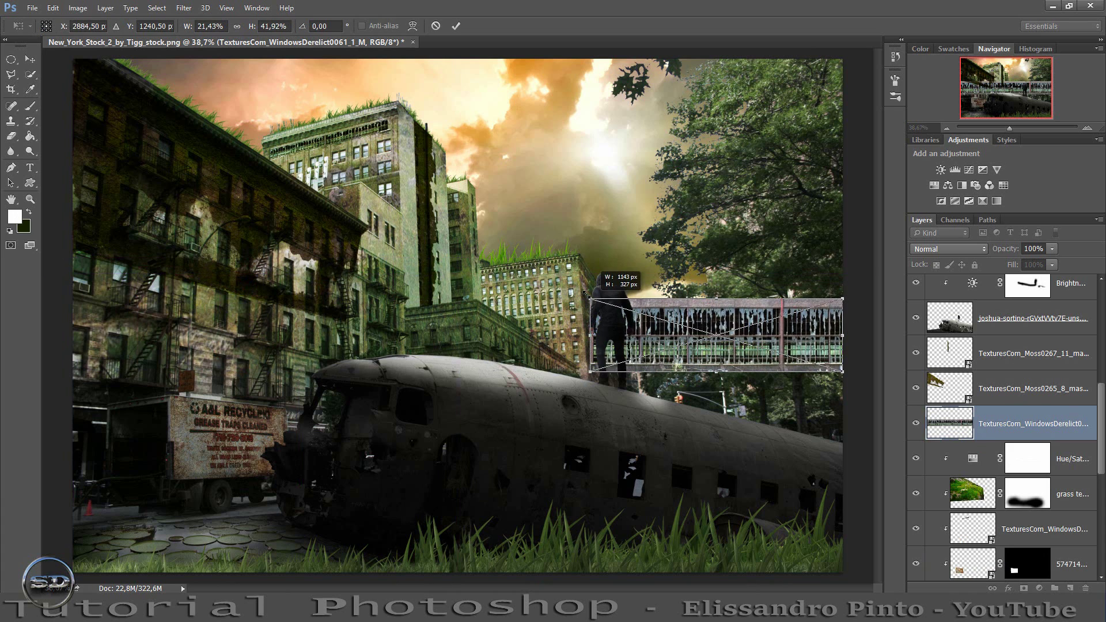
left_click(237, 26)
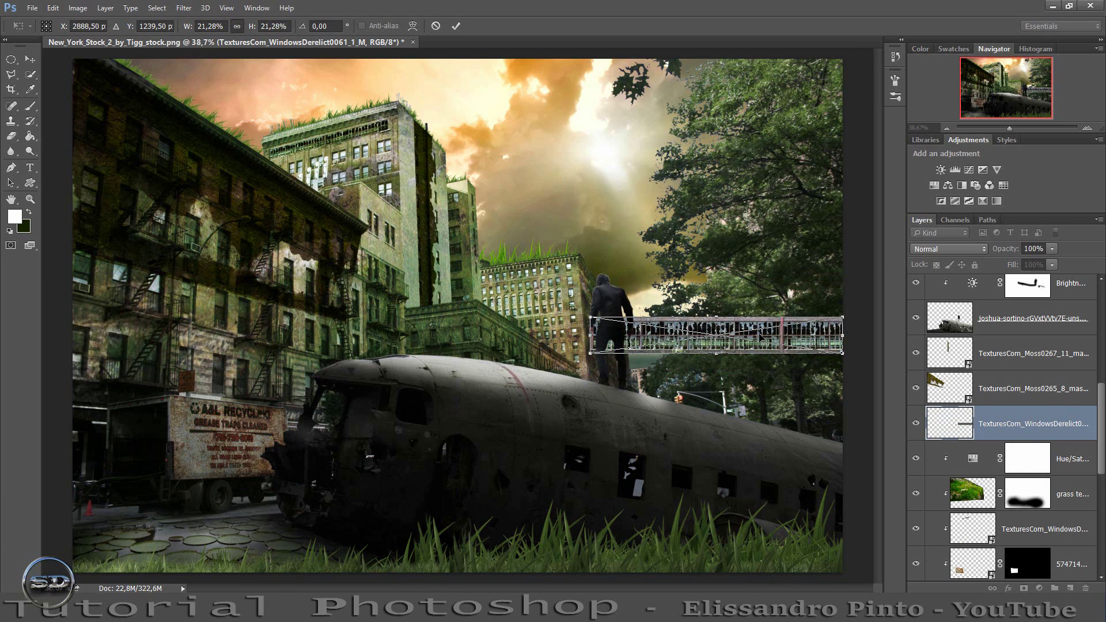
left_click_drag(761, 337, 647, 278)
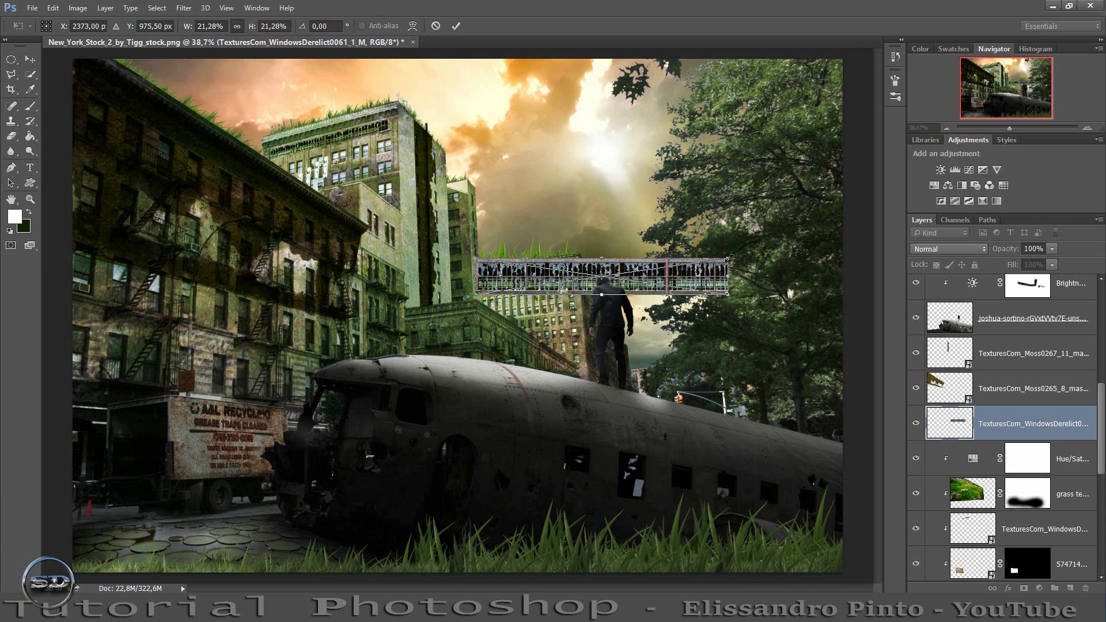
left_click_drag(727, 259, 582, 281)
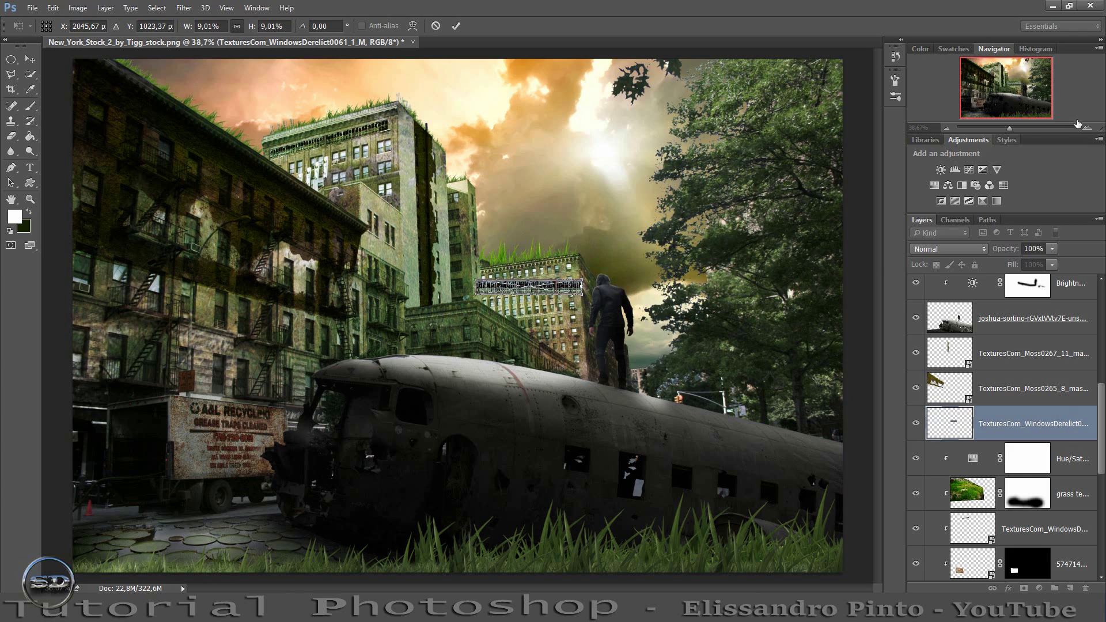
left_click_drag(1015, 128, 1023, 86)
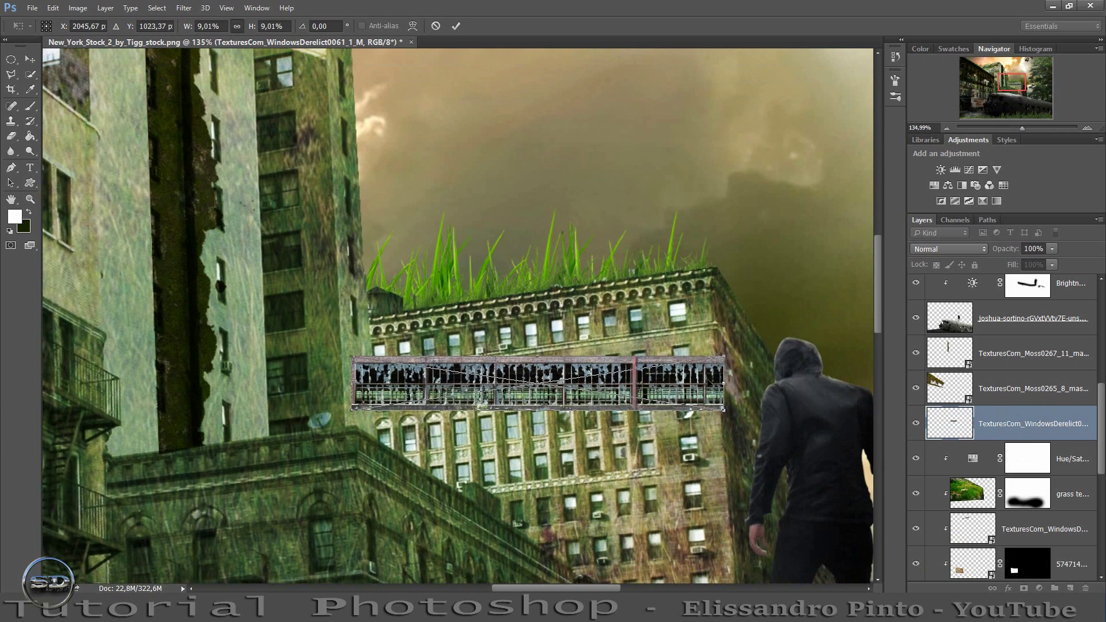
mouse_move(709, 381)
left_mouse_down()
mouse_move(710, 337)
mouse_move(759, 300)
mouse_move(680, 302)
left_mouse_up()
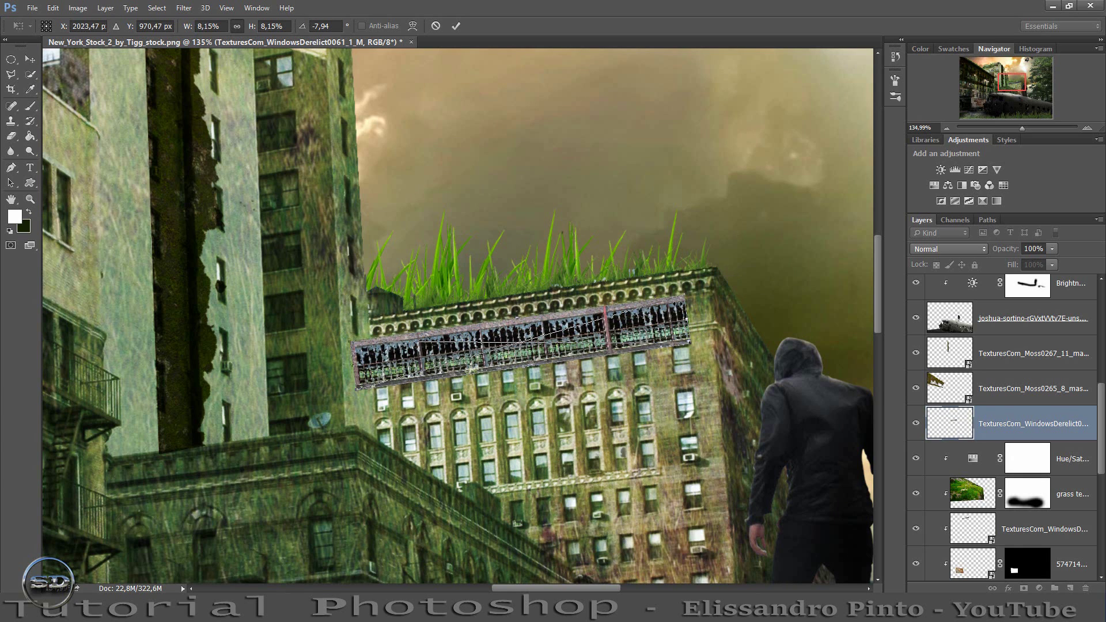
left_click_drag(353, 391, 382, 380)
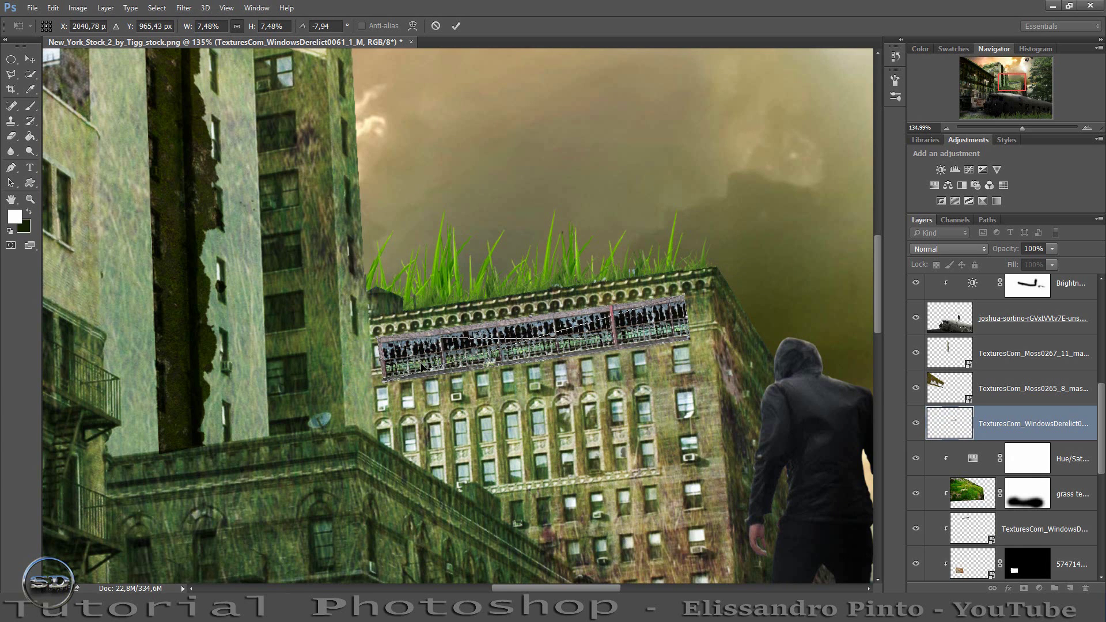
Distort the window strip's corners to match the top-floor perspective and commit.
right_click(422, 355)
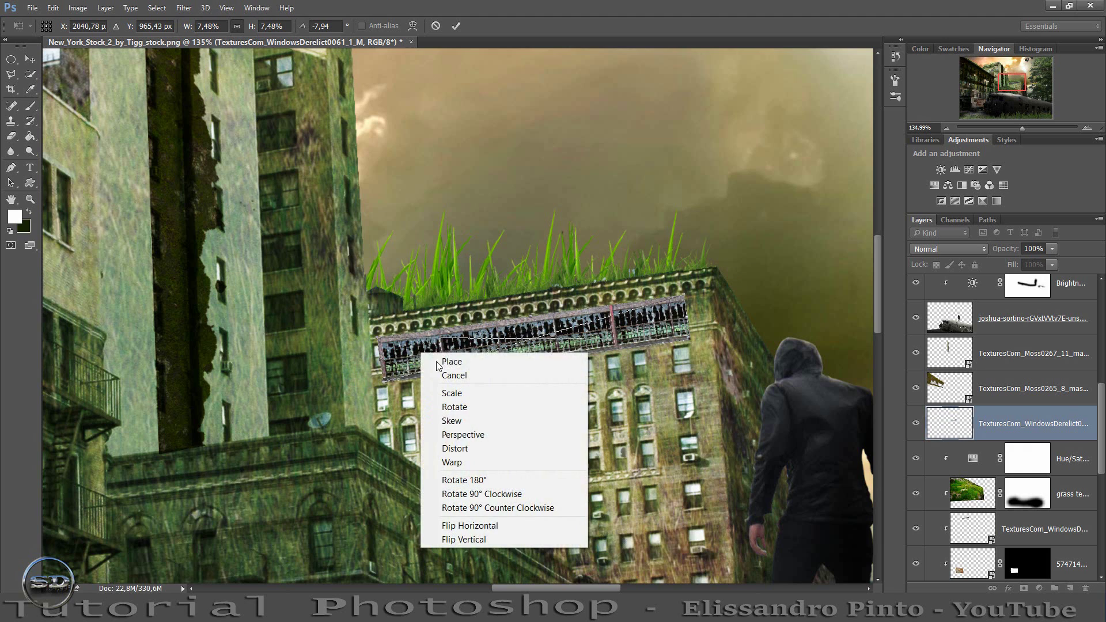
left_click(447, 447)
left_click_drag(380, 381, 373, 344)
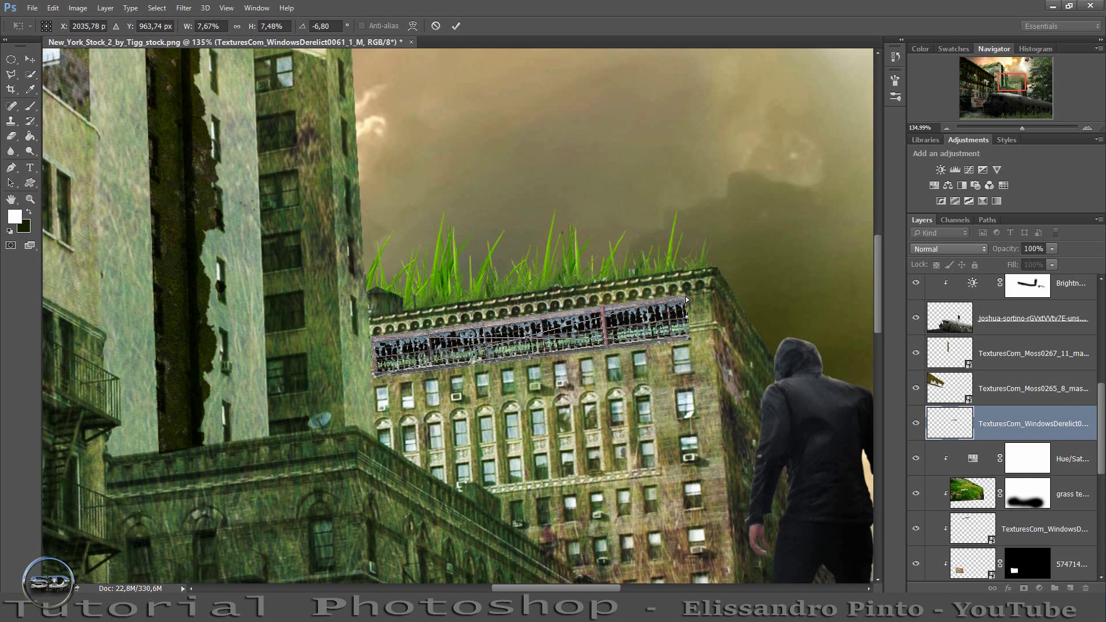
left_click_drag(686, 299, 687, 327)
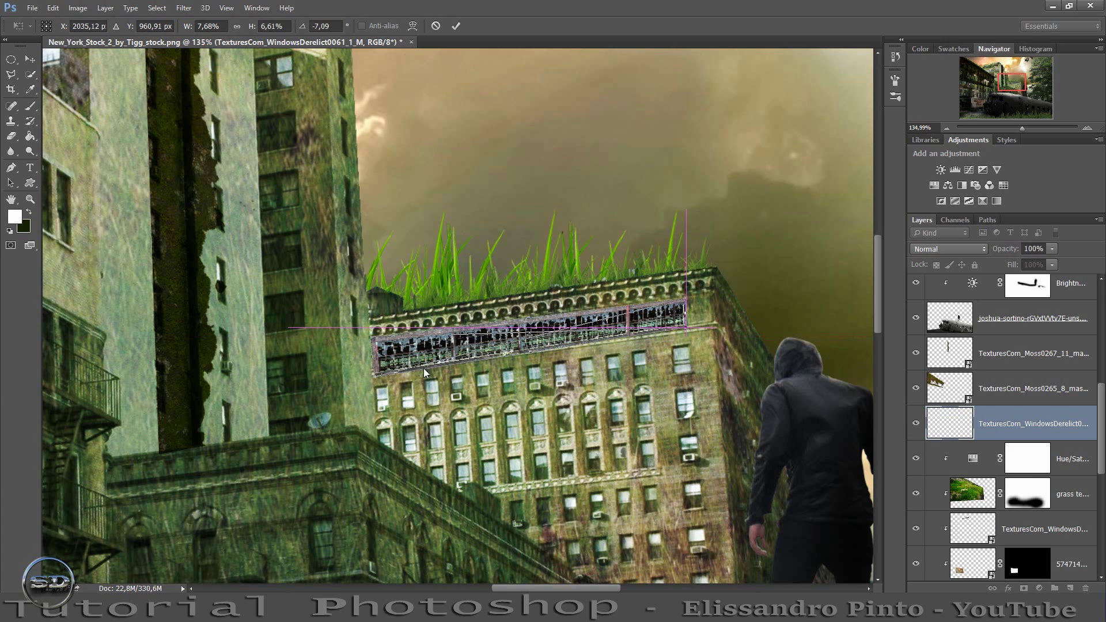
left_click_drag(374, 379, 374, 344)
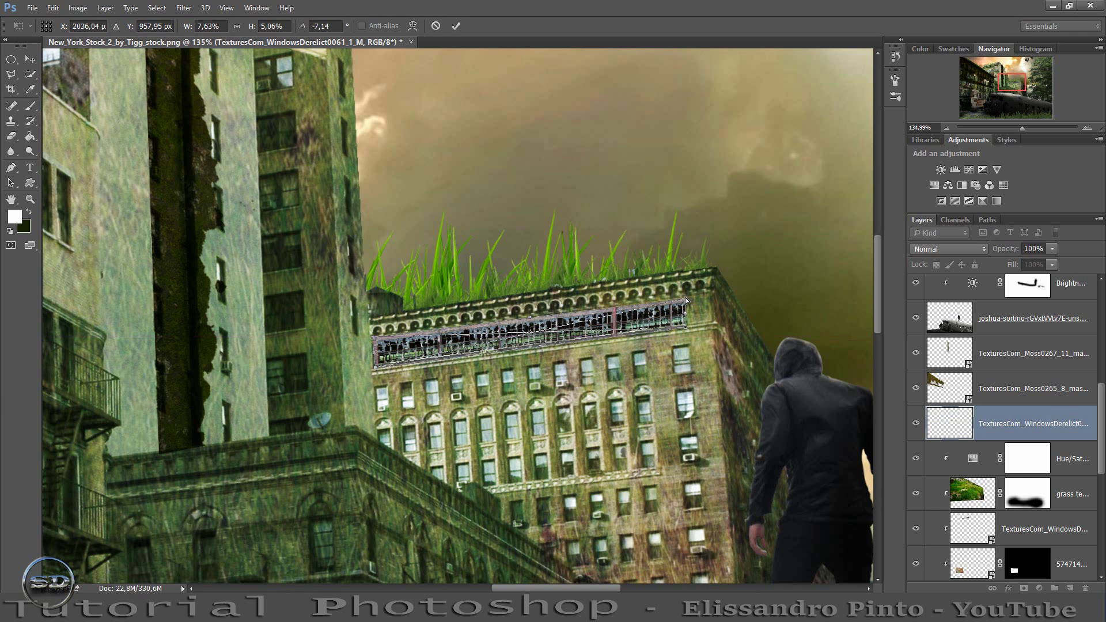
left_click_drag(682, 302, 684, 300)
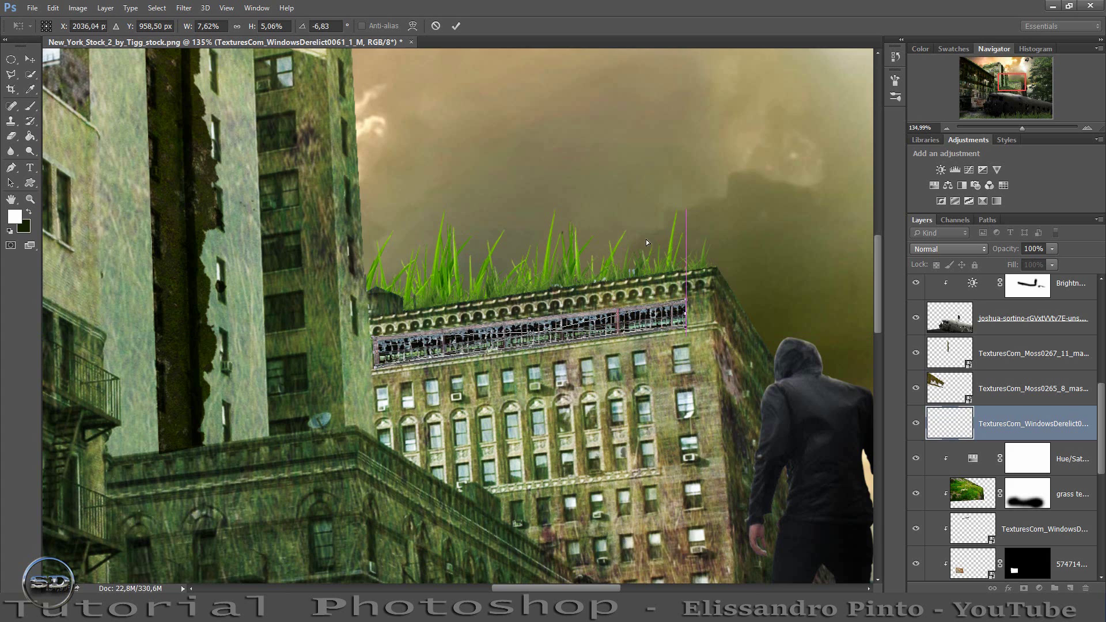
left_click(459, 27)
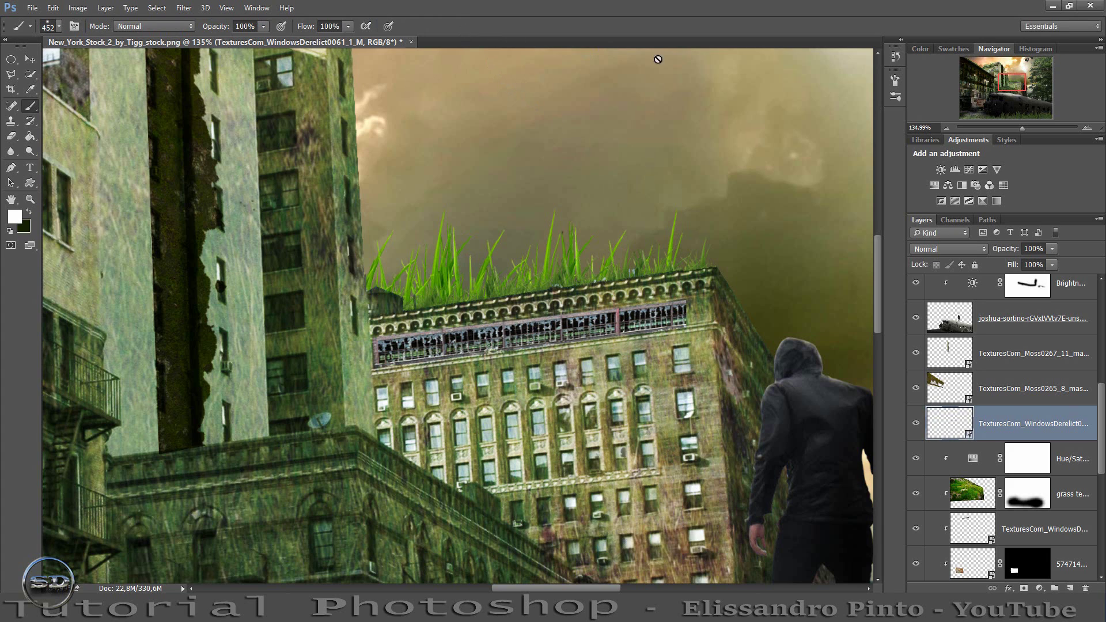
Move the window strip layer below 'grass texture' and drag in the pngwing.com (7) tree image.
left_click_drag(1004, 436, 983, 524)
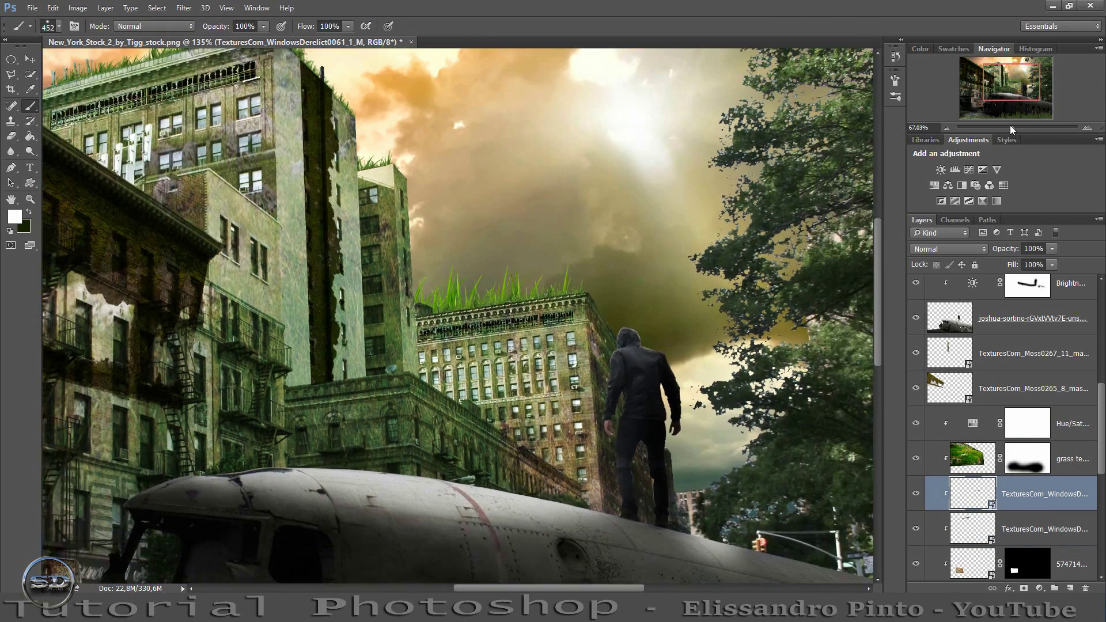
left_click_drag(1021, 130, 1008, 128)
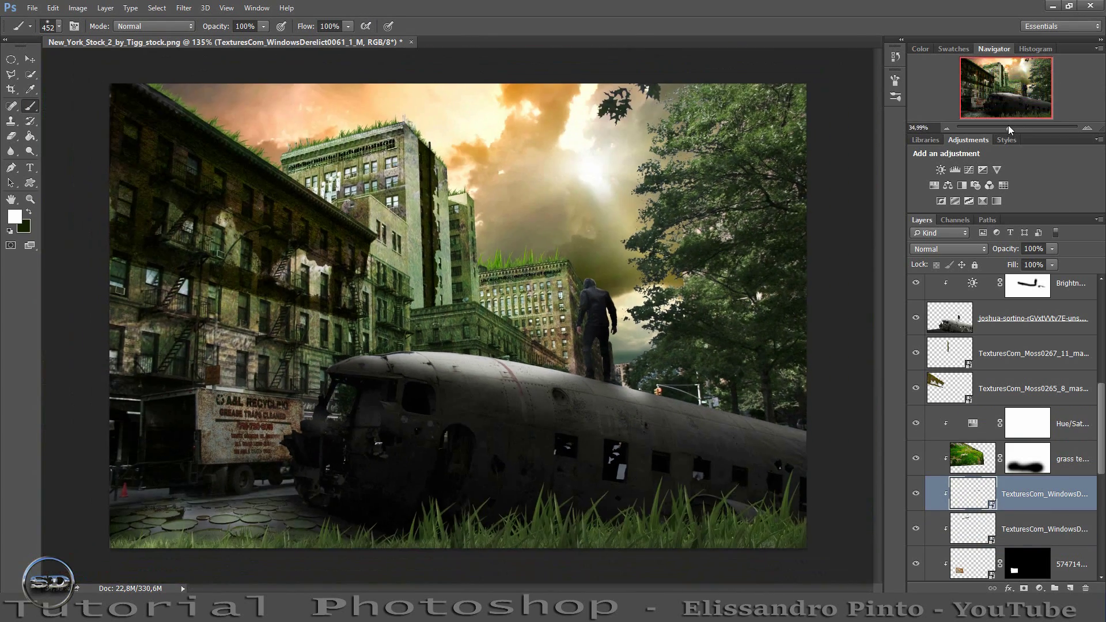
left_click_drag(1065, 414, 463, 424)
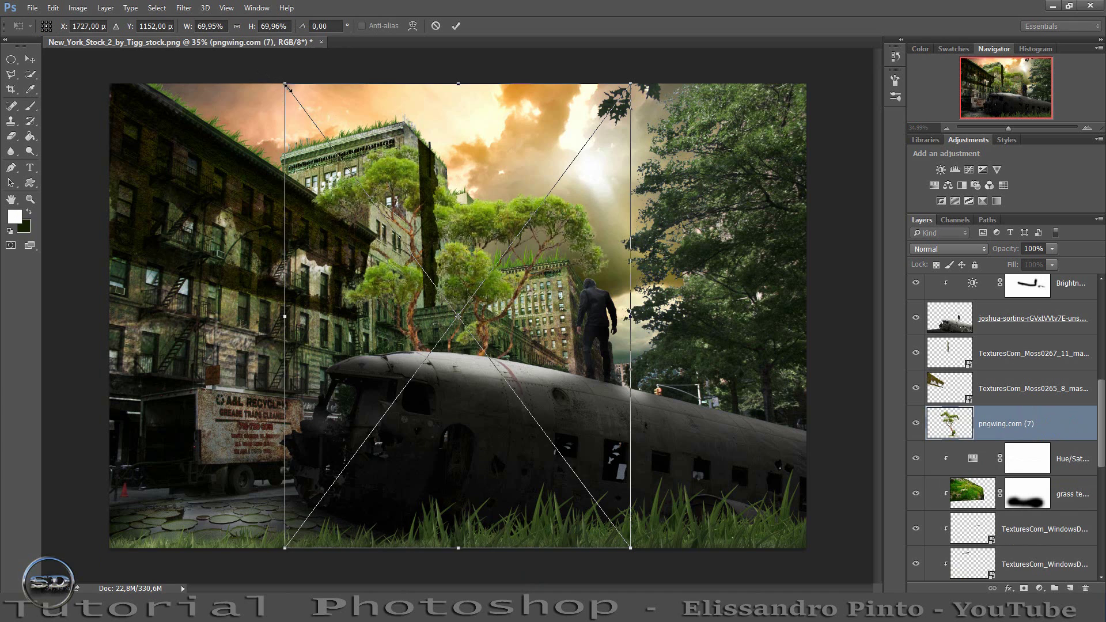
Scale the tree to 24.20%, rotate it about 30°, and commit it on the rooftop.
left_click_drag(286, 86, 427, 357)
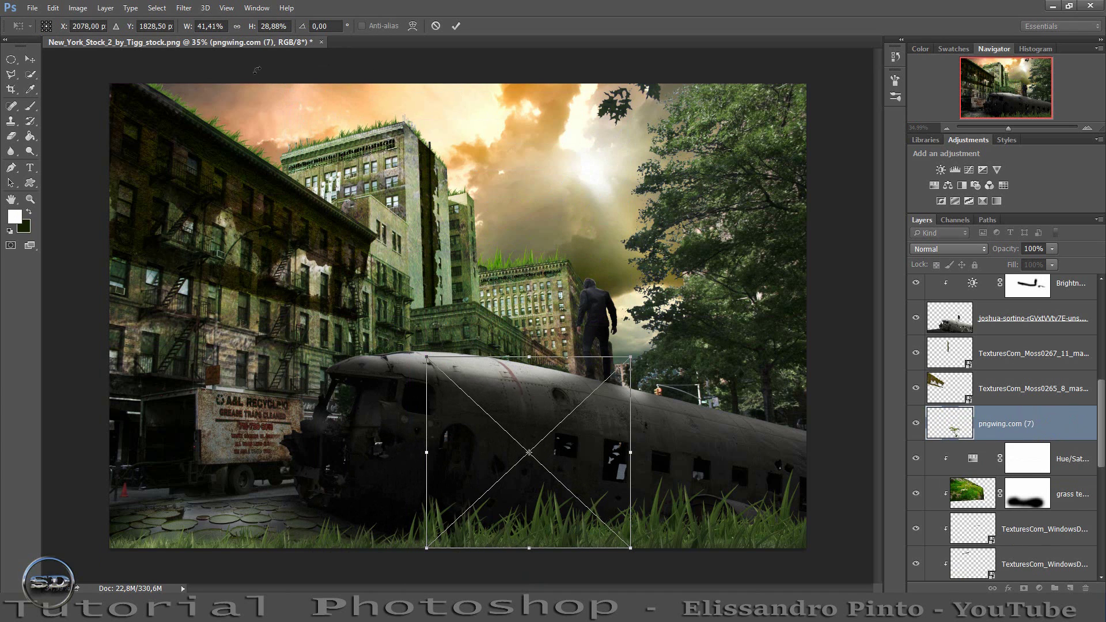
left_click(236, 26)
left_click_drag(469, 369, 429, 251)
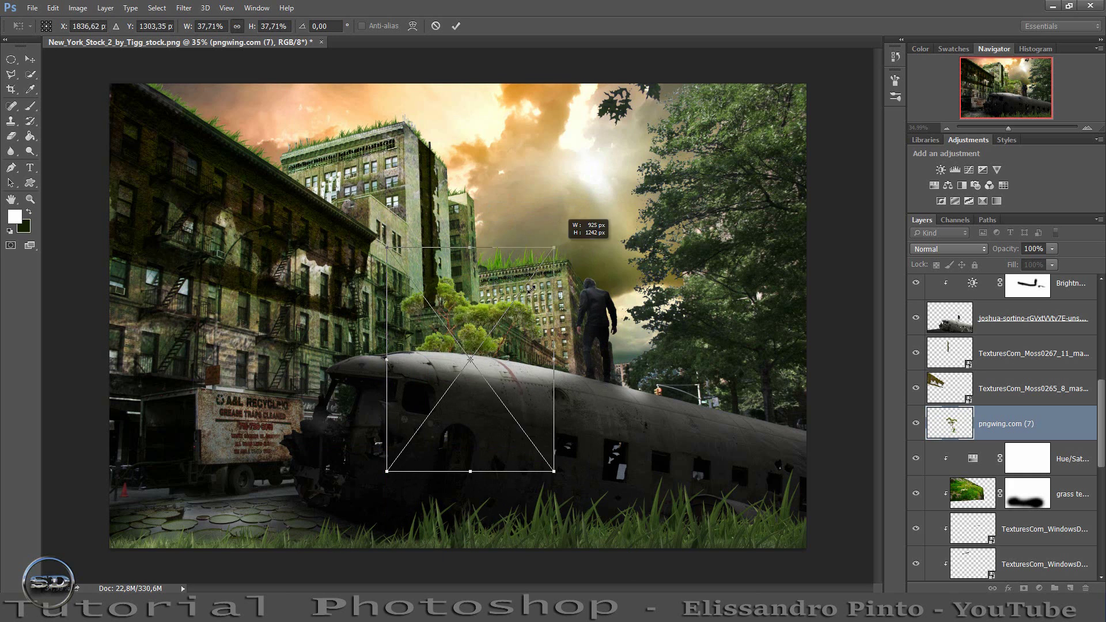
left_click_drag(593, 193, 507, 310)
mouse_move(487, 362)
left_mouse_down()
mouse_move(510, 270)
mouse_move(498, 259)
left_mouse_up()
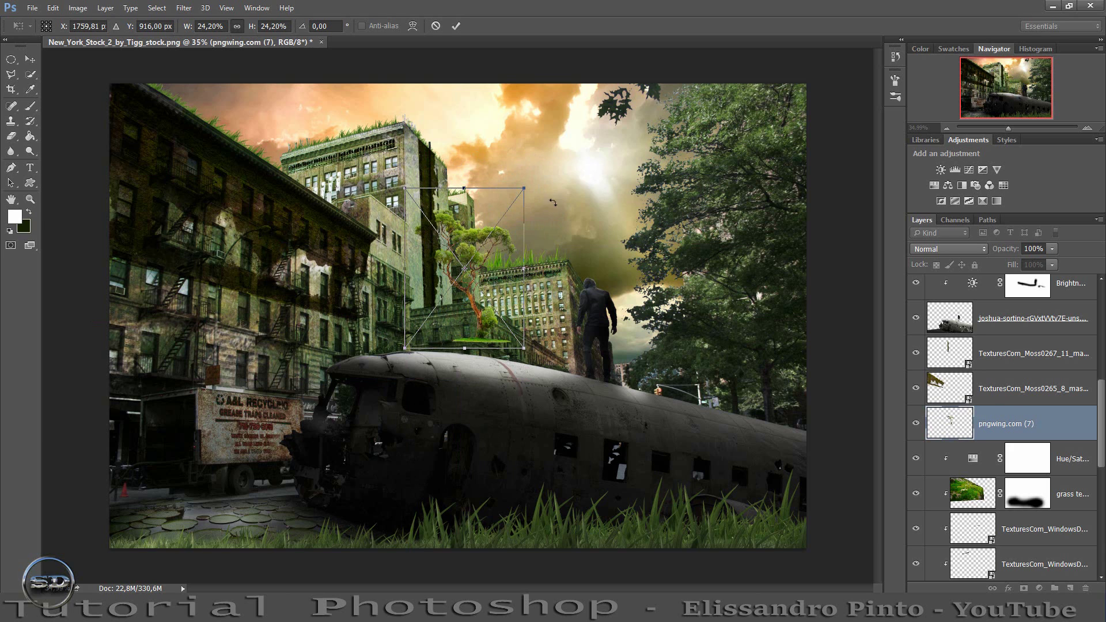
left_click_drag(574, 199, 562, 259)
left_click_drag(467, 270, 481, 266)
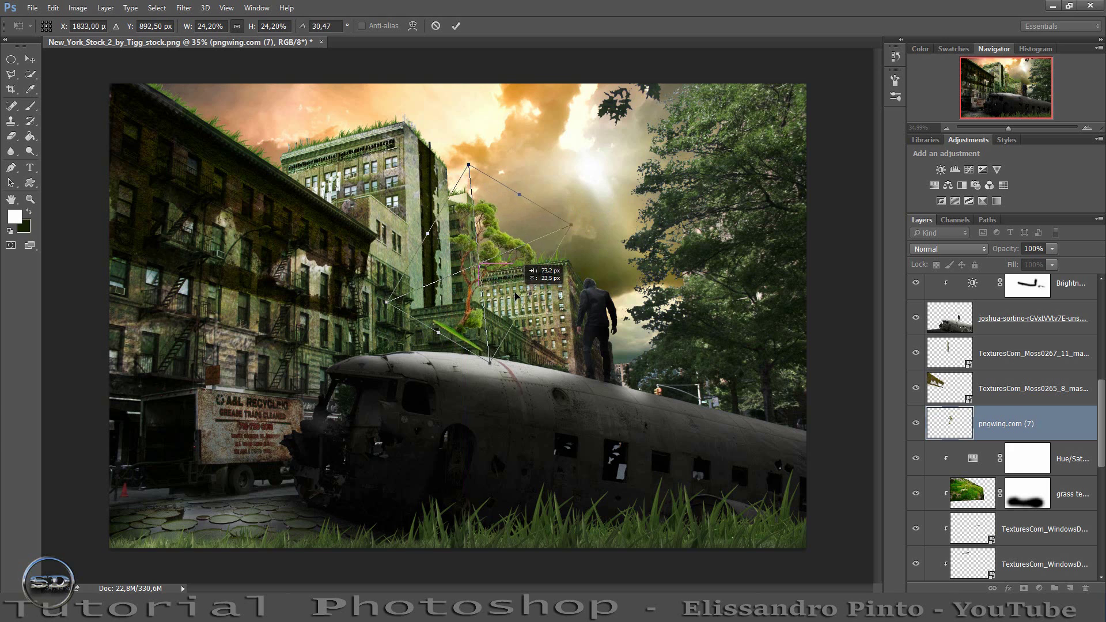
left_click(456, 25)
Hide the pngwing.com (7) tree, select Layer 0 copy, and zoom in on the buildings and plane.
key("b")
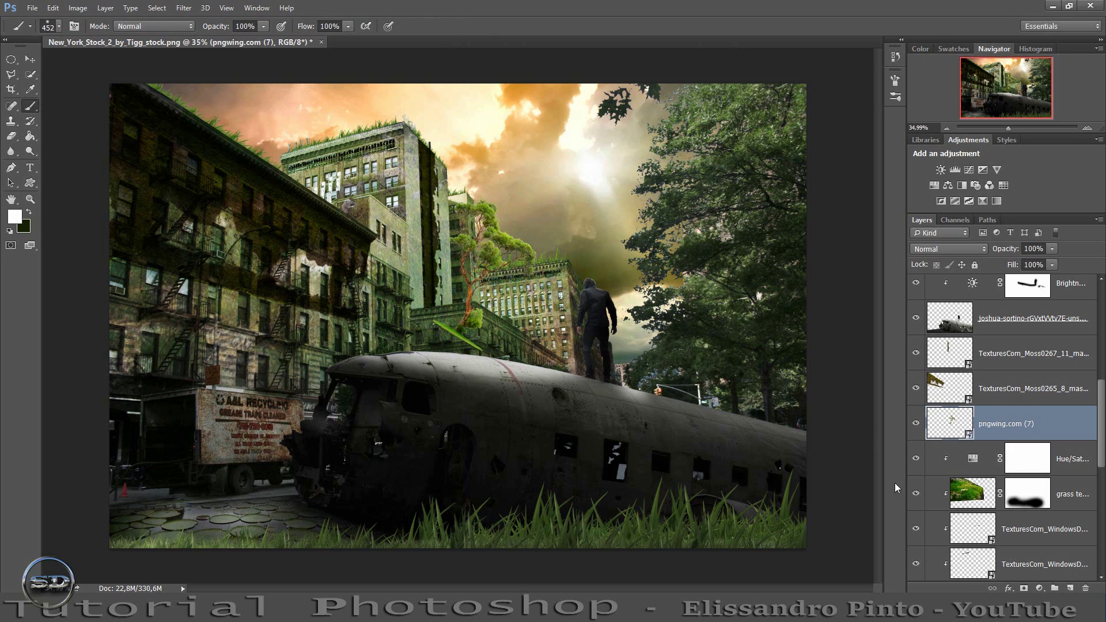
left_click(916, 424)
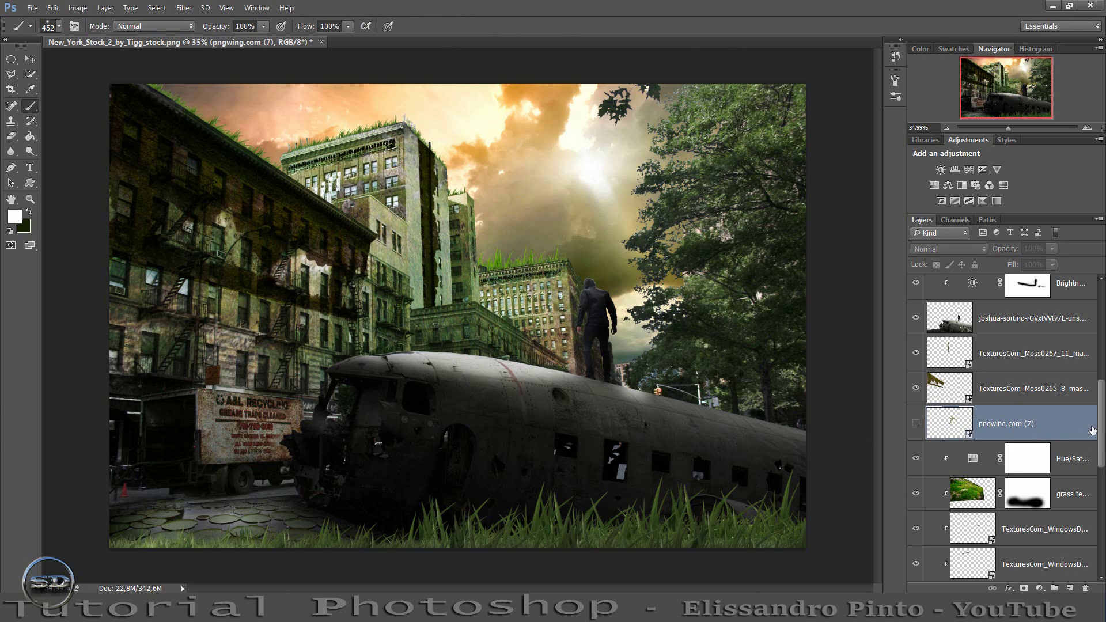
left_click_drag(1101, 430, 1098, 467)
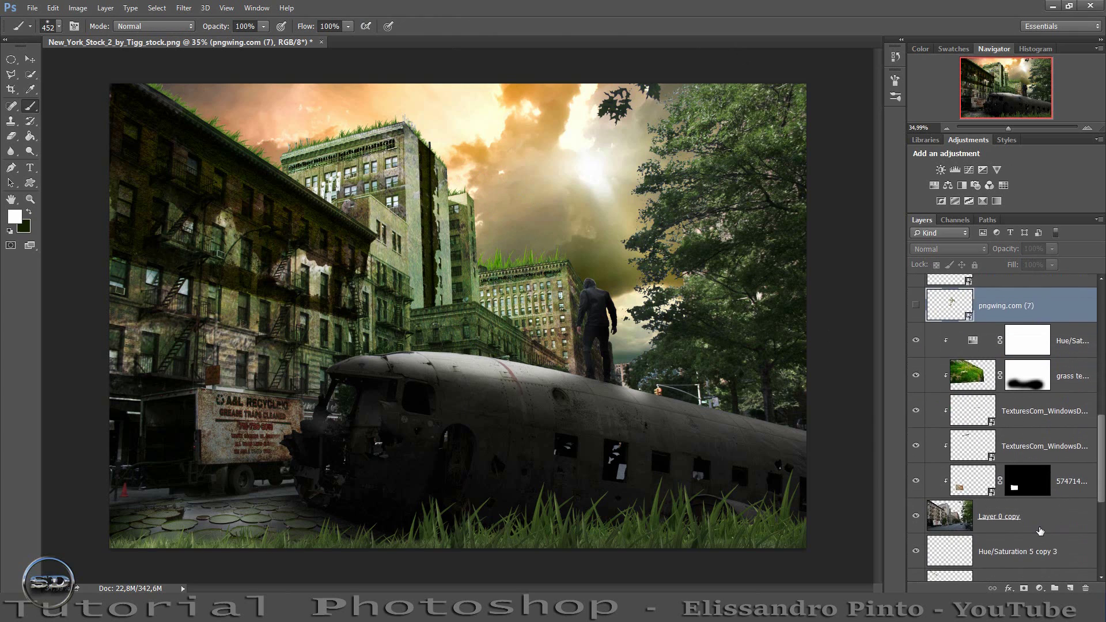
left_click(1034, 517)
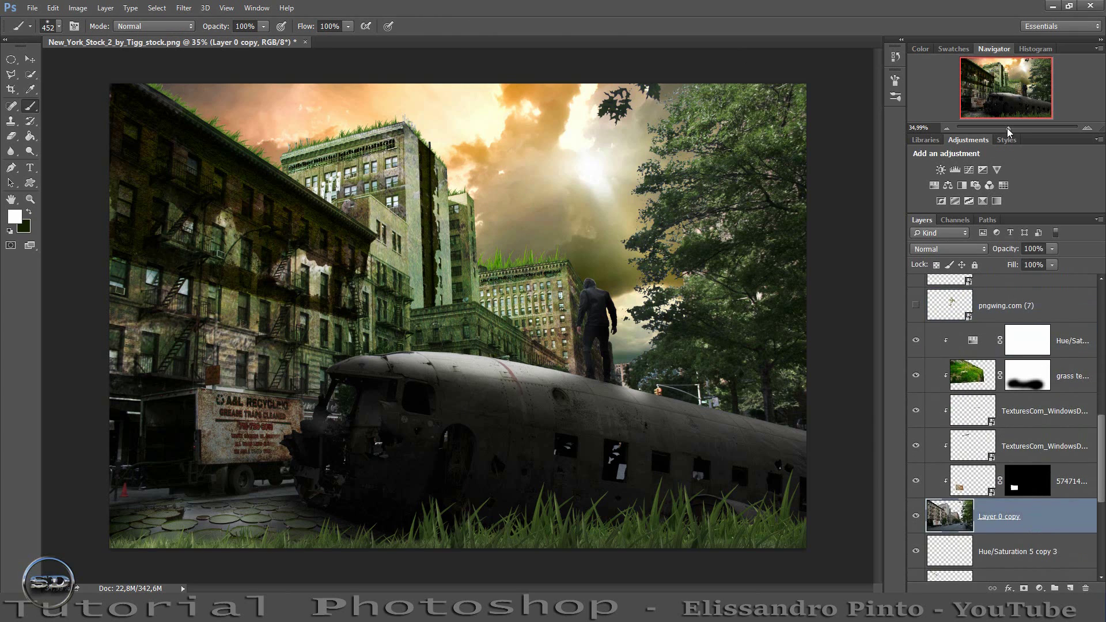
left_click_drag(1007, 127, 1016, 126)
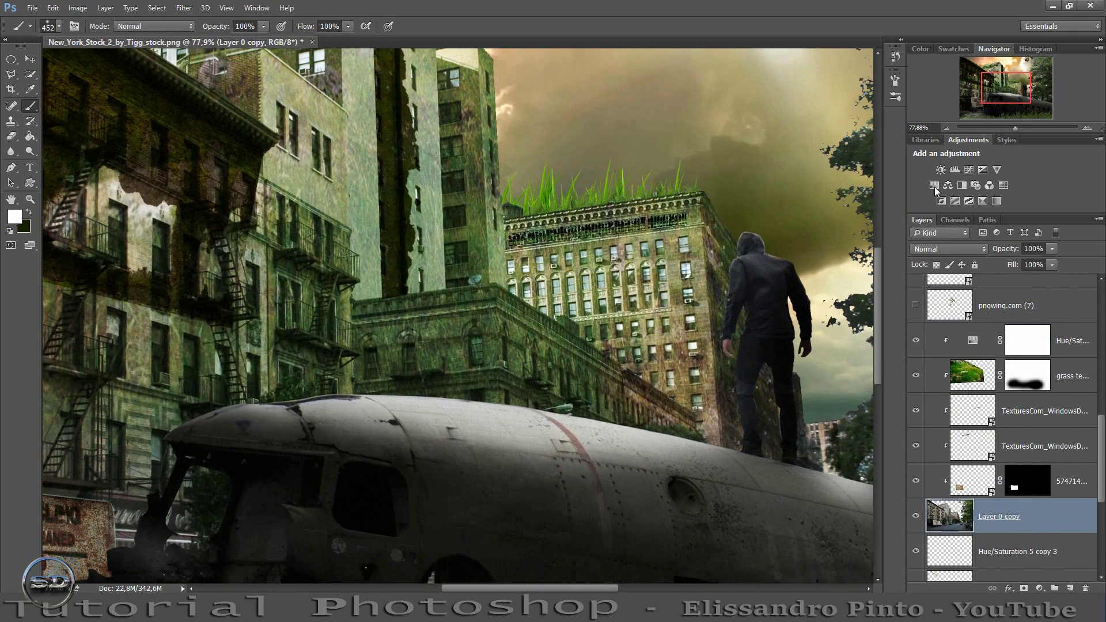
left_click(7, 75)
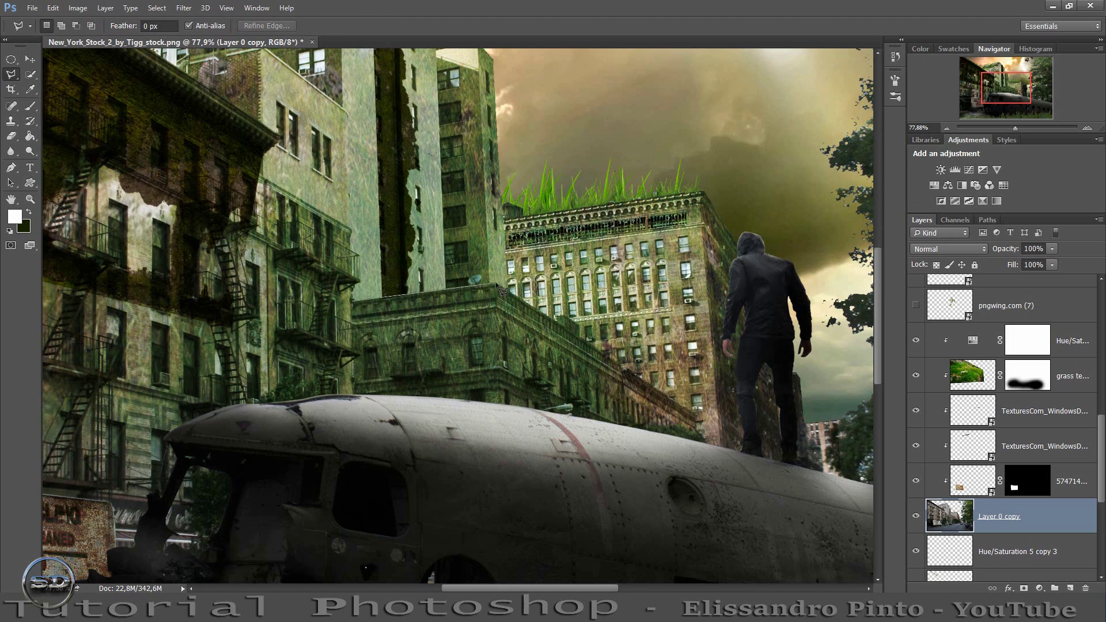
Draw a first Polygonal Lasso outline from the low building's roofline corner.
left_click(497, 285)
left_click(677, 431)
left_click(494, 368)
left_click(354, 300)
Redraw the low building's outline and copy it onto a new Layer 1 with Ctrl+J.
left_click(352, 300)
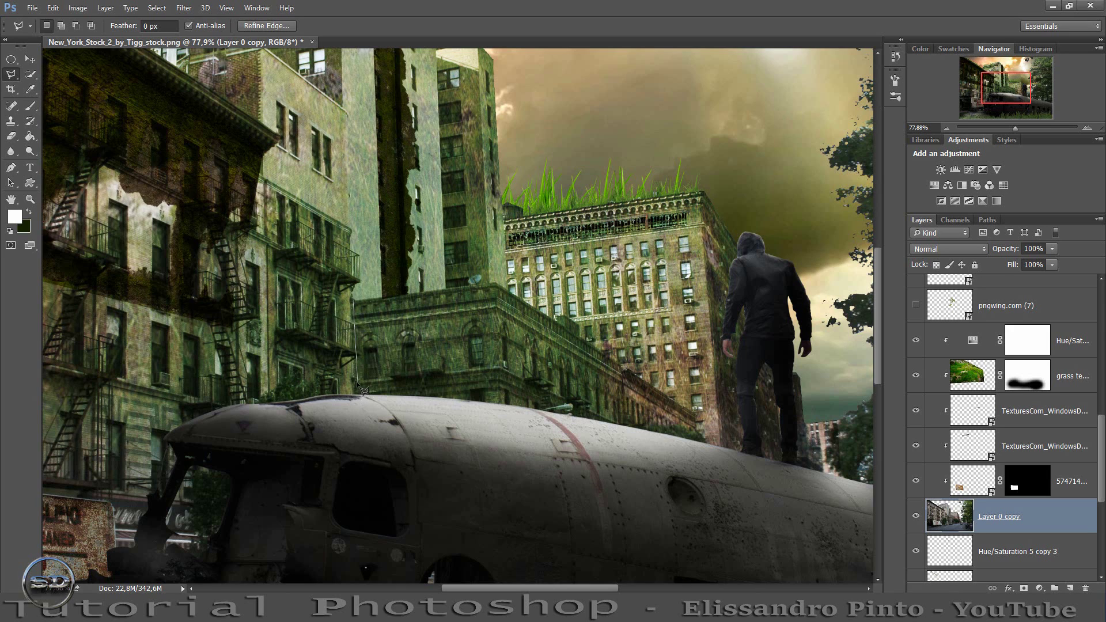
left_click(503, 367)
left_click(697, 440)
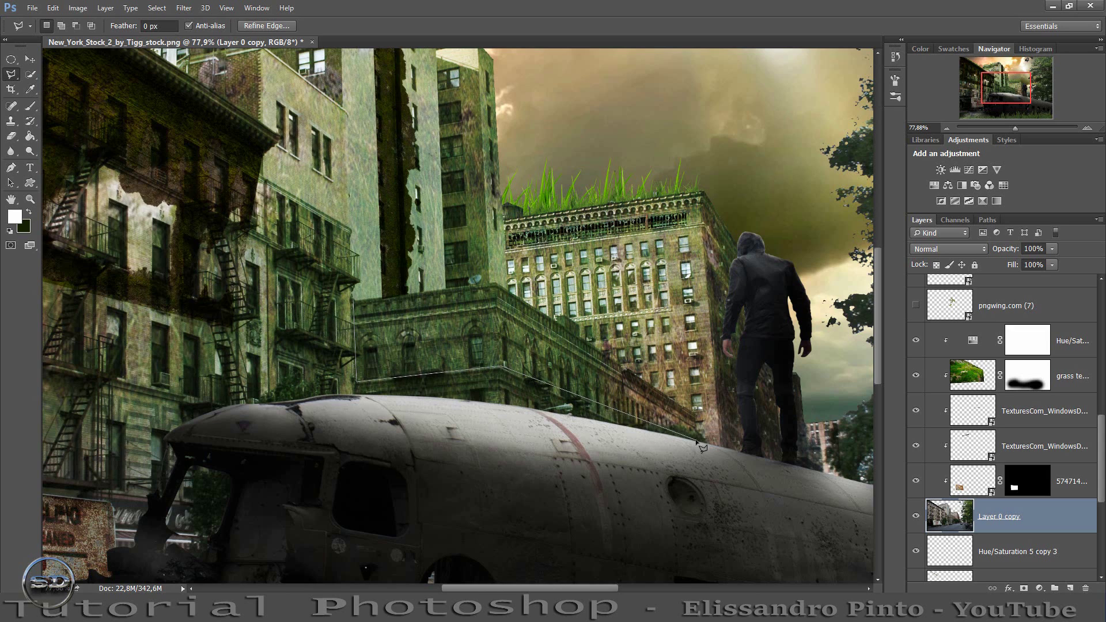
left_click(697, 411)
left_click(496, 284)
double_click(355, 300)
key("ctrl+j")
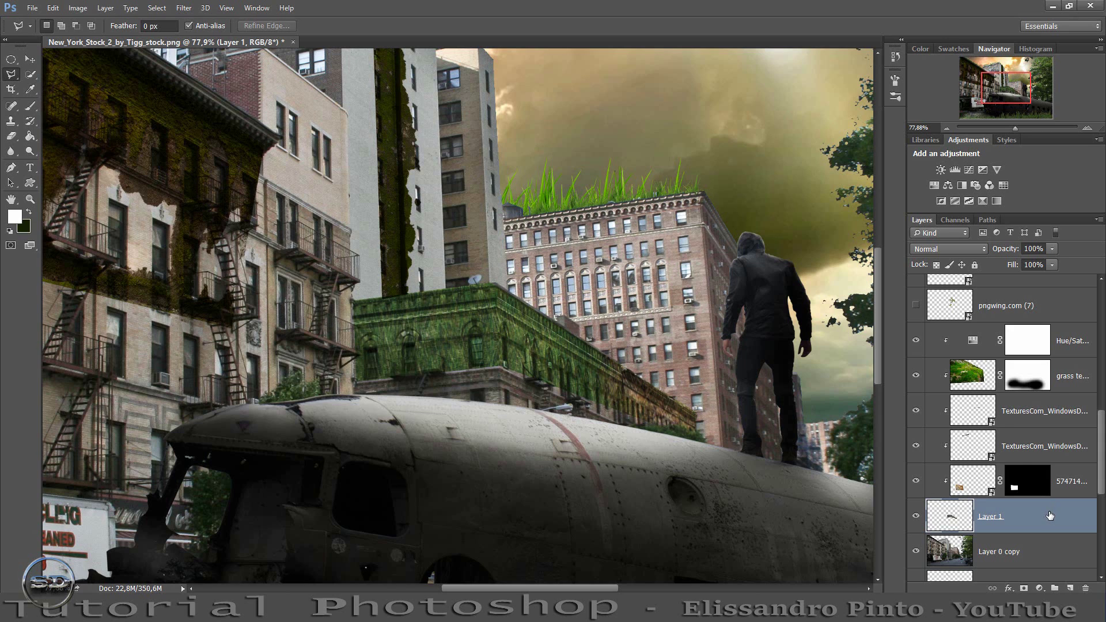
Show the rooftop tree, move Layer 1 above it, and clear the grass texture's layer style.
left_click(915, 308)
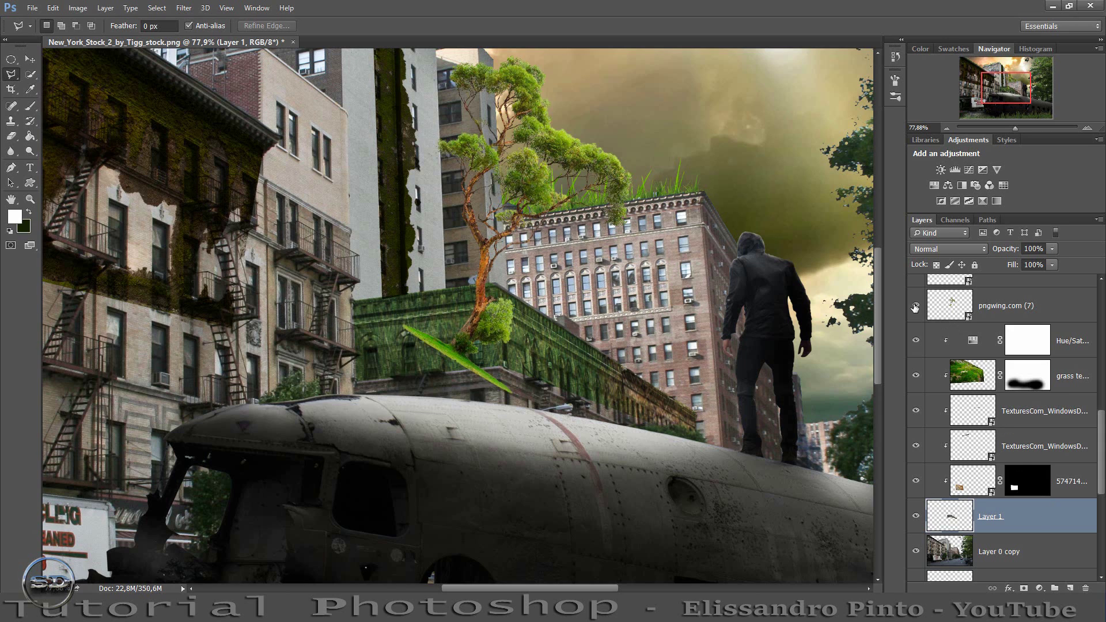
left_click_drag(1020, 516, 1038, 306)
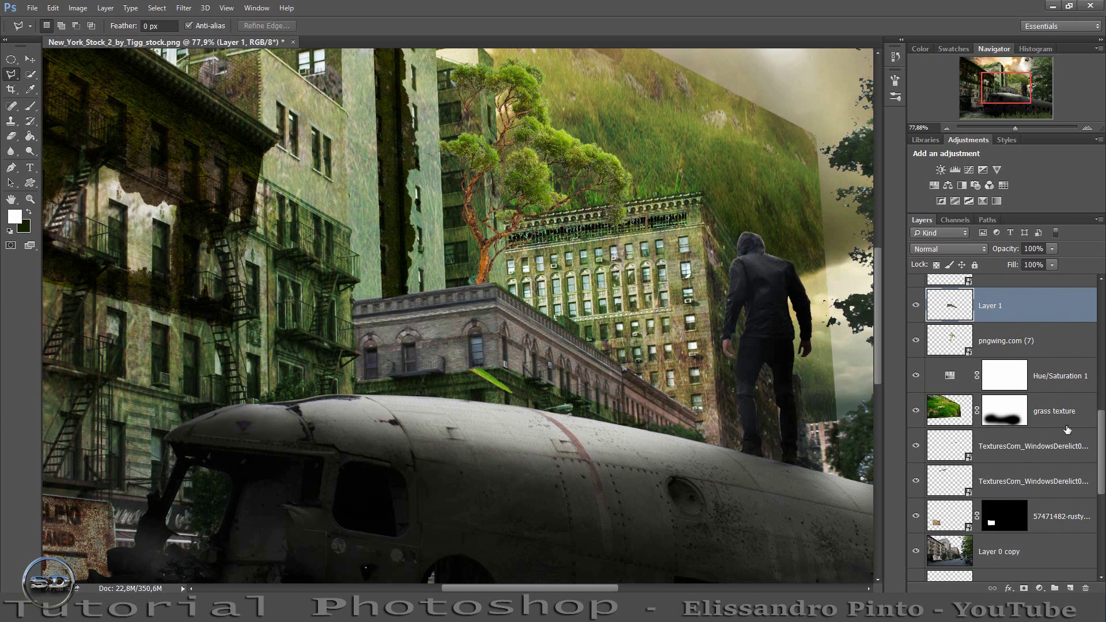
right_click(1070, 418)
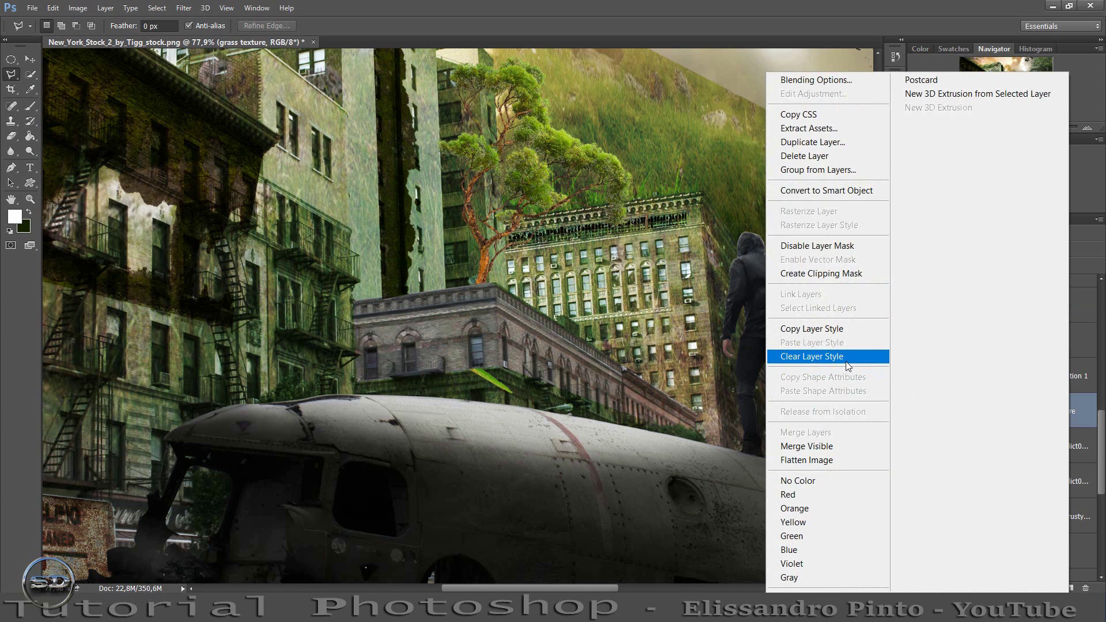
left_click(847, 364)
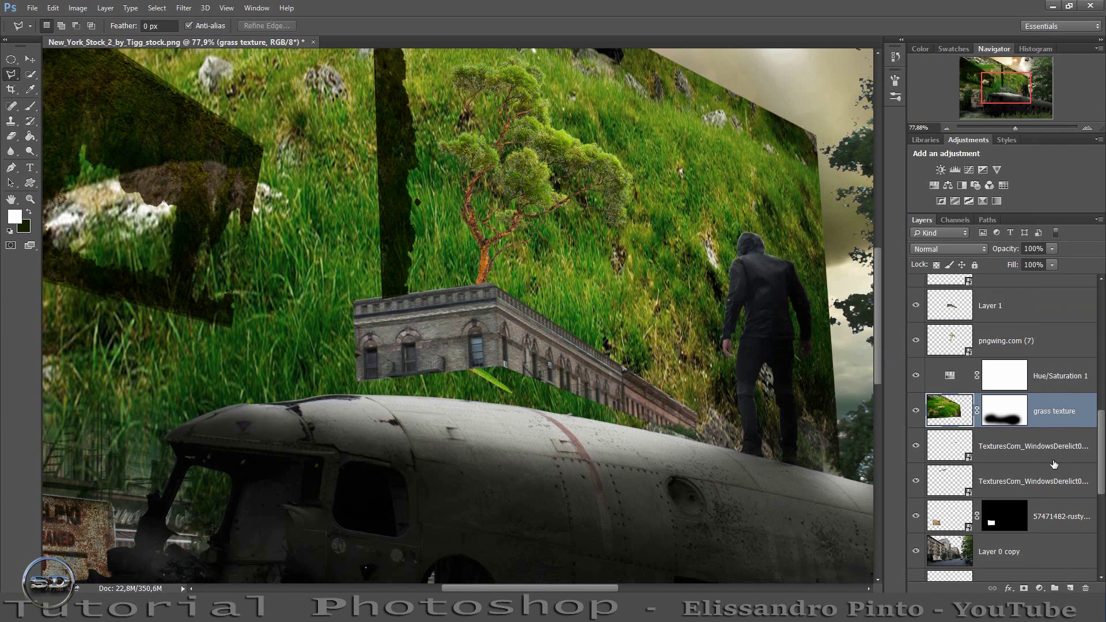
Clip the grass texture and a window texture to the layers below.
right_click(1066, 424)
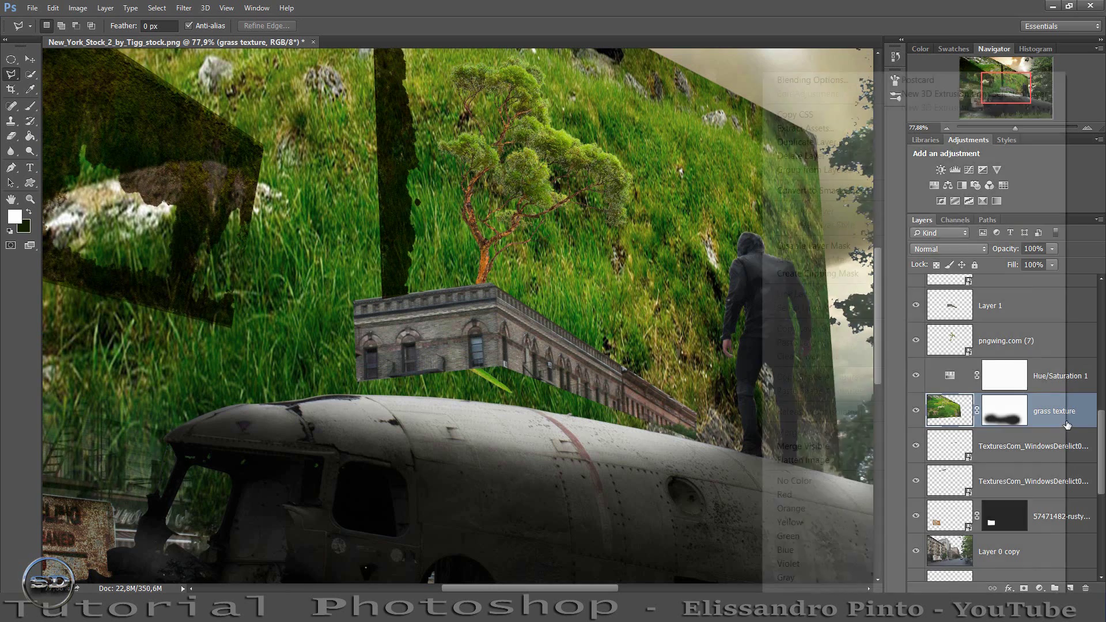
left_click(835, 274)
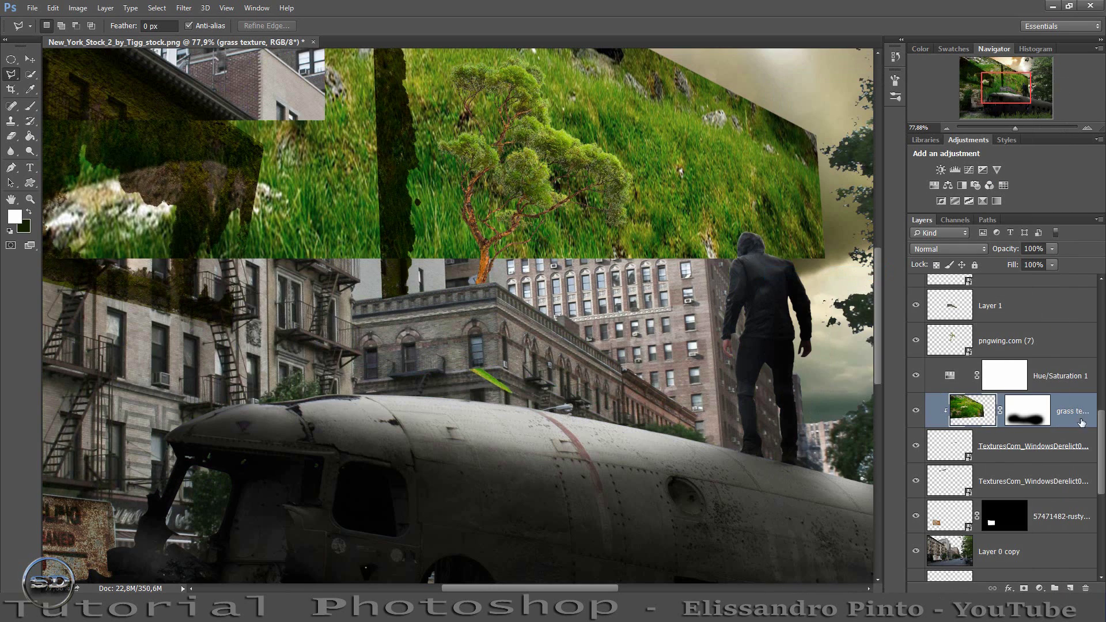
right_click(1064, 452)
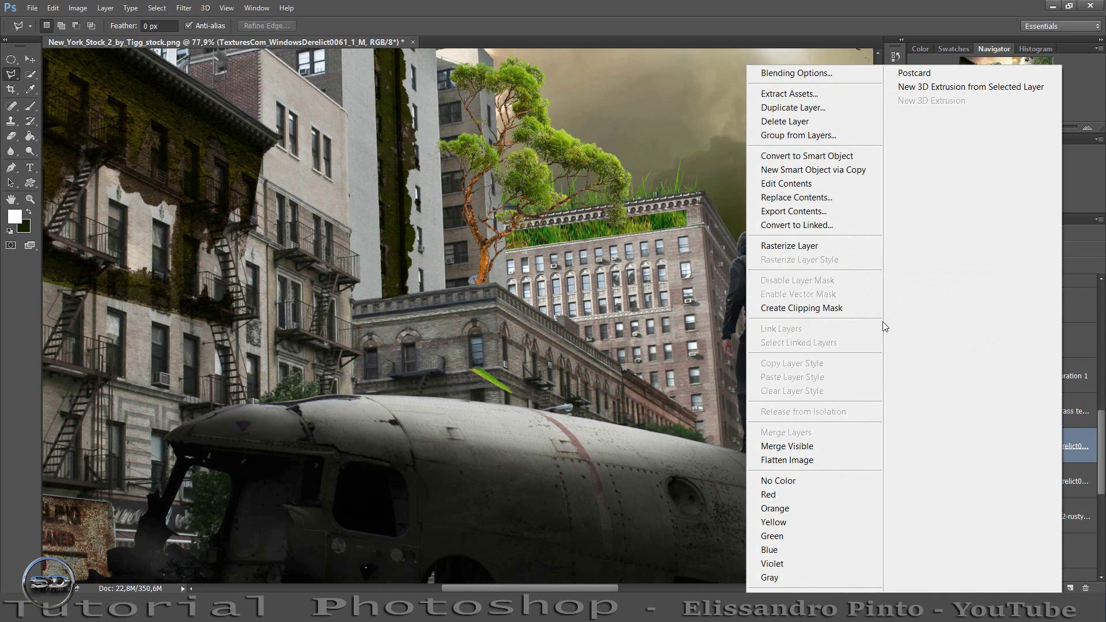
left_click(864, 306)
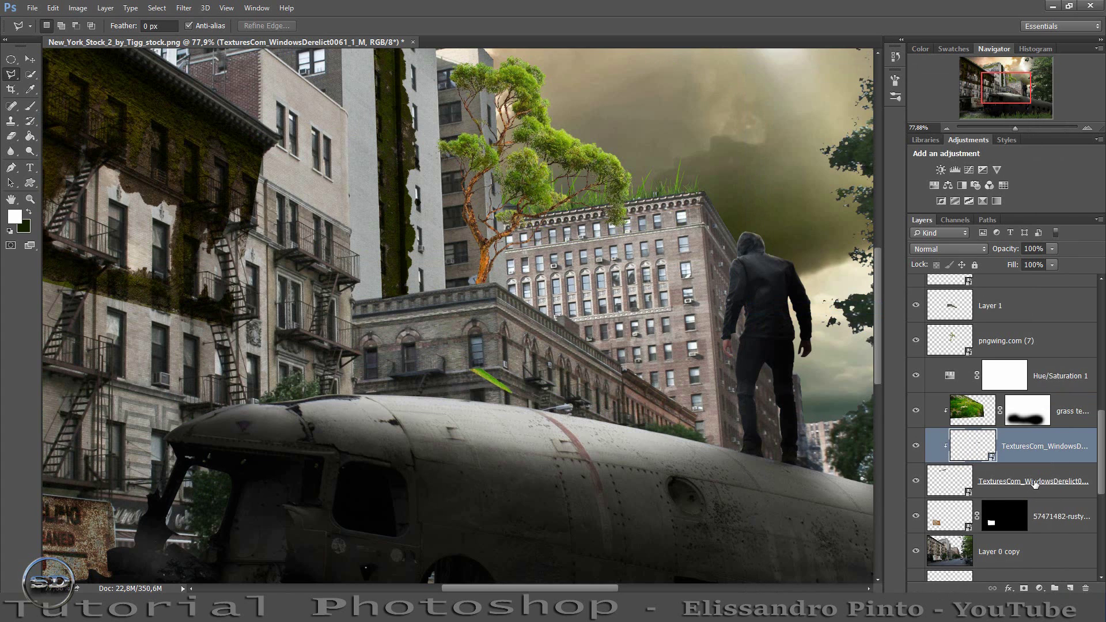
Clip the lower window texture and release the upper window texture's clipping mask.
left_click(1035, 482)
right_click(1035, 484)
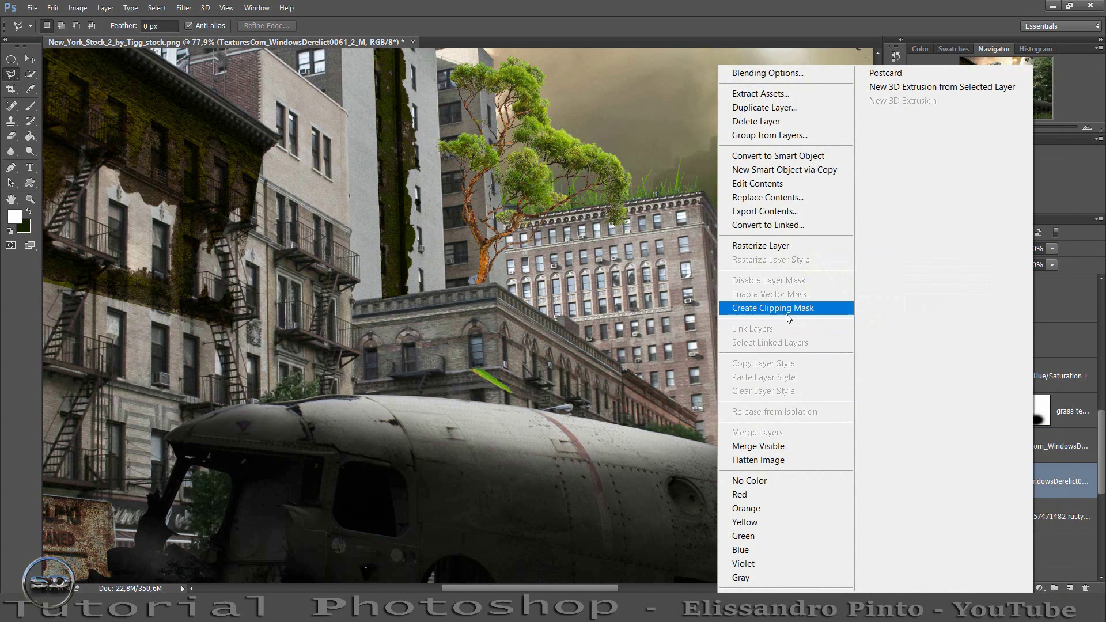
left_click(772, 308)
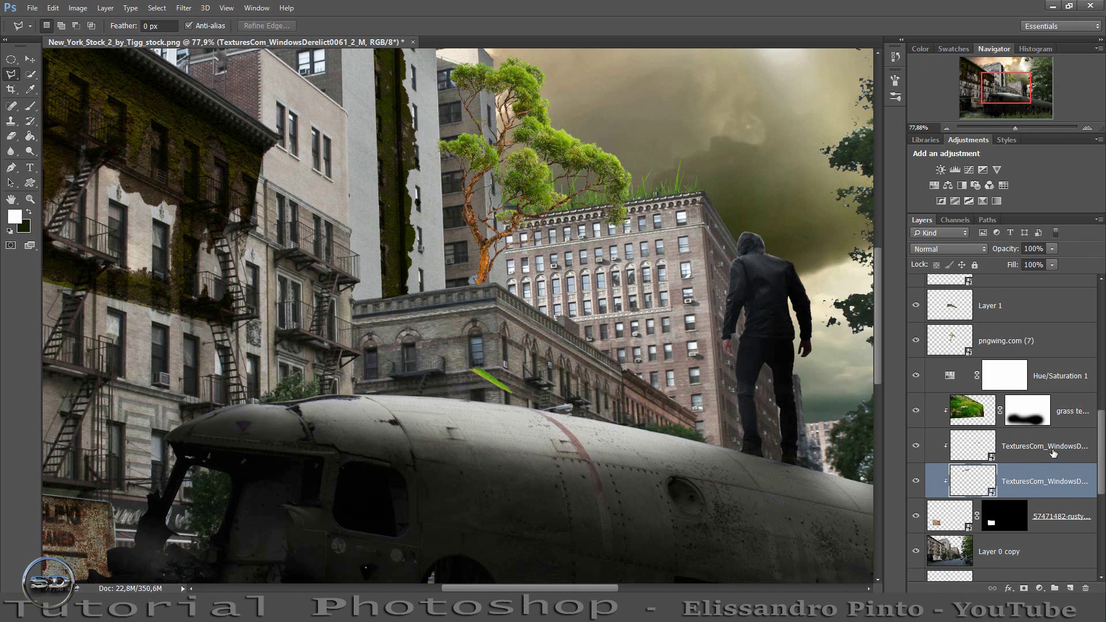
left_click(1051, 453)
right_click(1051, 454)
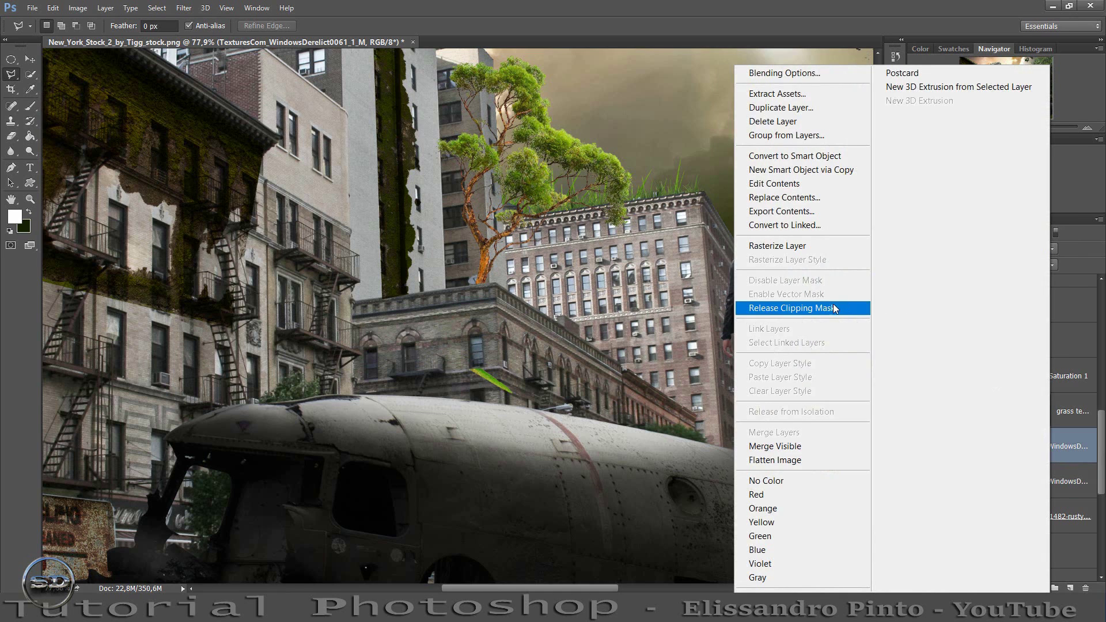
left_click(833, 307)
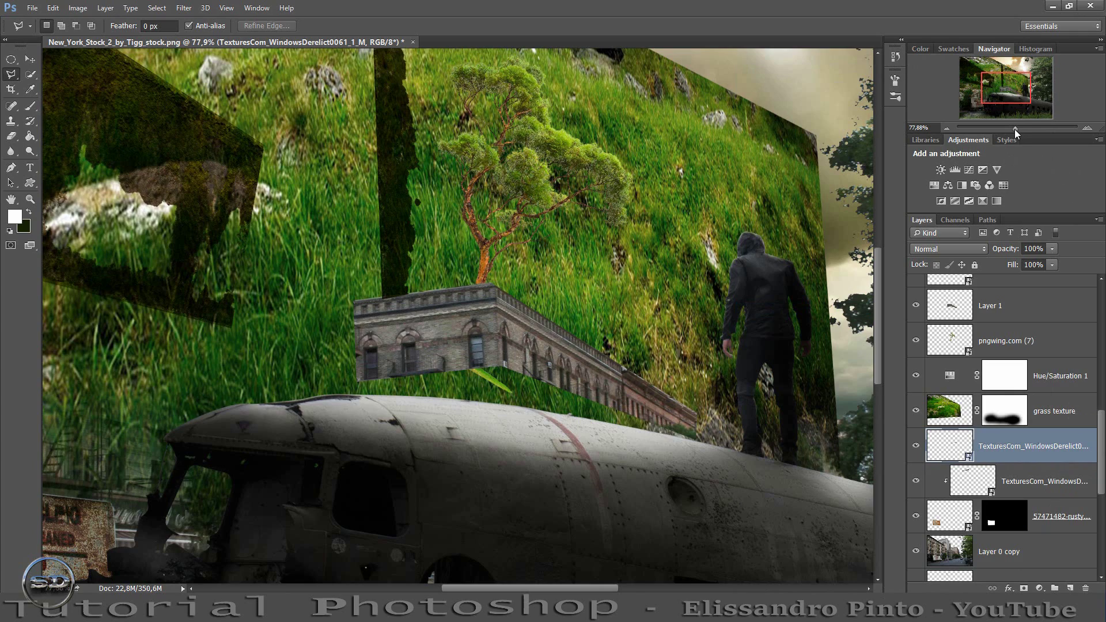
left_click_drag(1016, 129, 1011, 129)
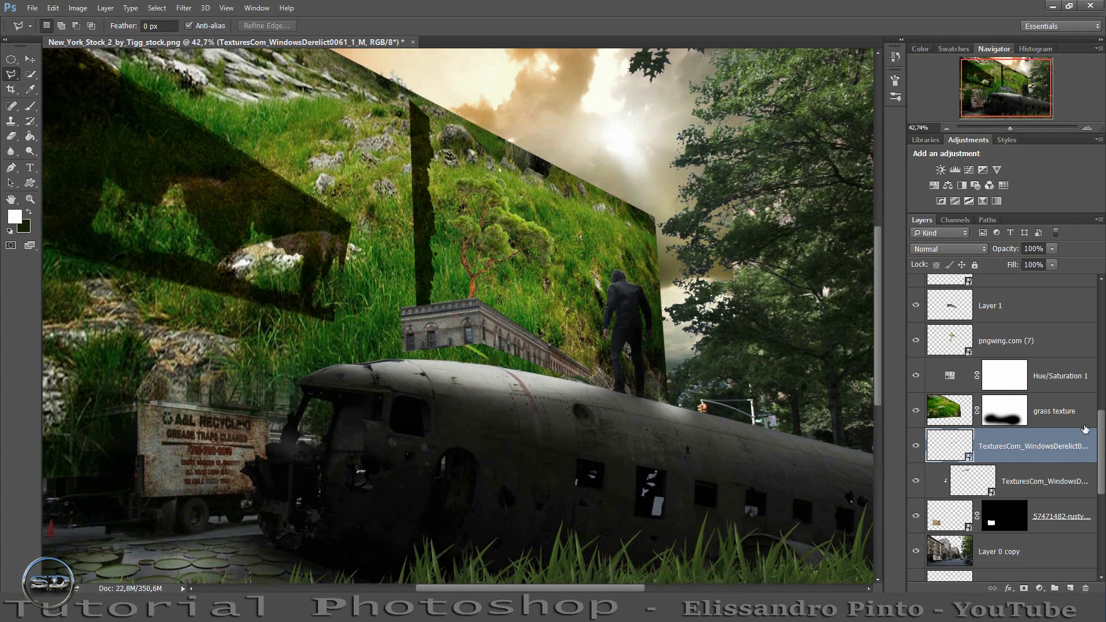
Clip the grass texture, reposition it in the stack, then release its clipping again.
left_click(1084, 423)
right_click(1084, 422)
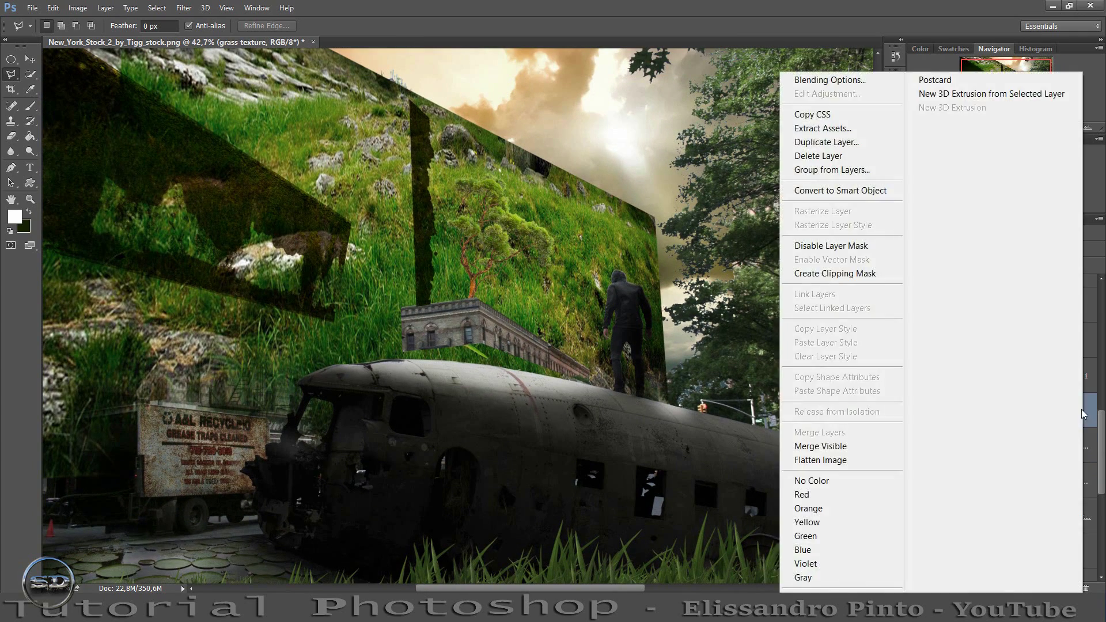
left_click(817, 276)
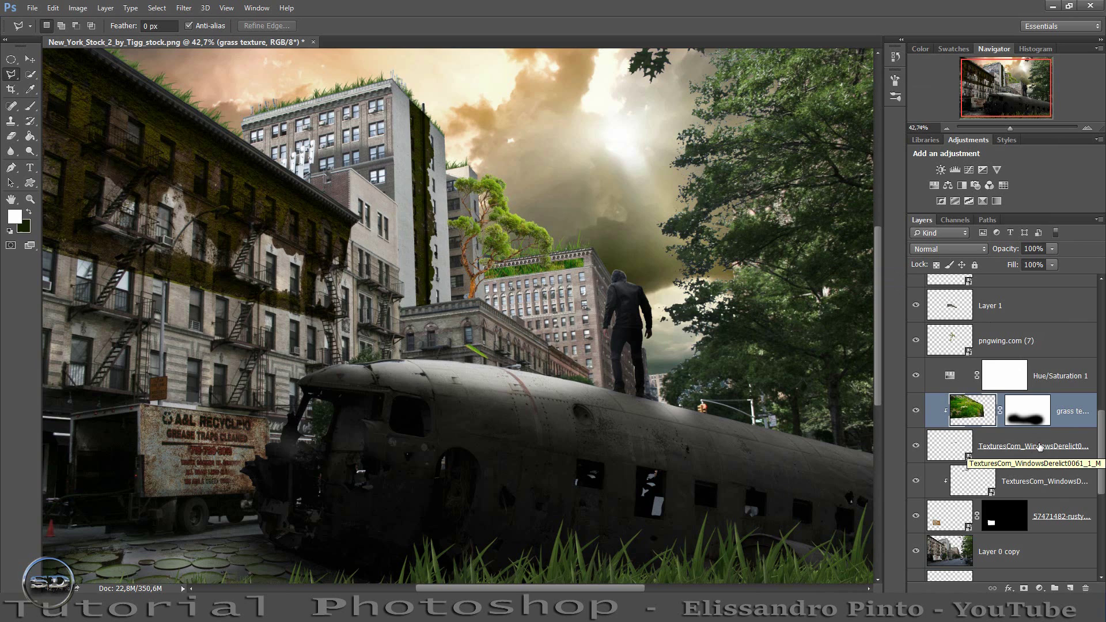
mouse_move(1072, 413)
left_mouse_down()
mouse_move(1049, 493)
mouse_move(1058, 403)
left_mouse_up()
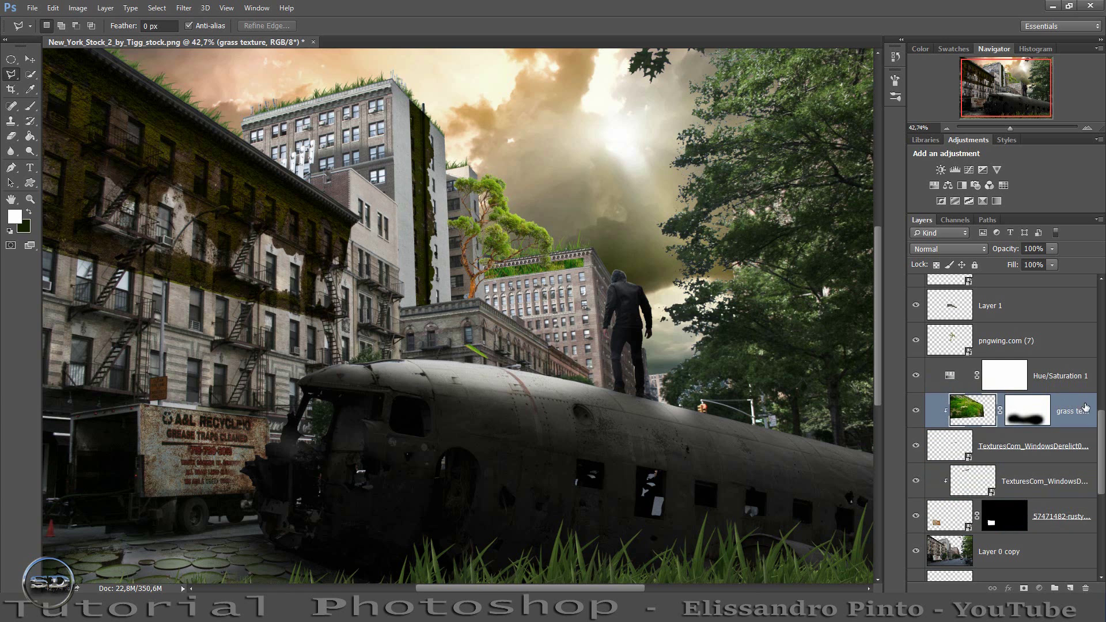
right_click(1083, 408)
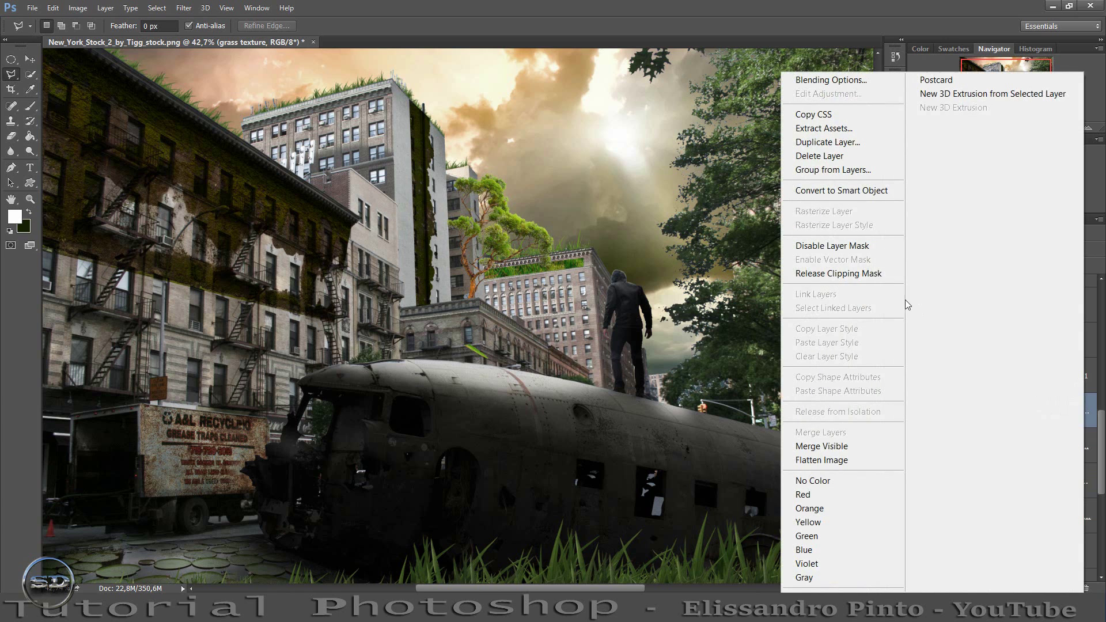
left_click(856, 274)
Clip both window textures together and clip the grass texture into that stack.
left_click(1000, 480)
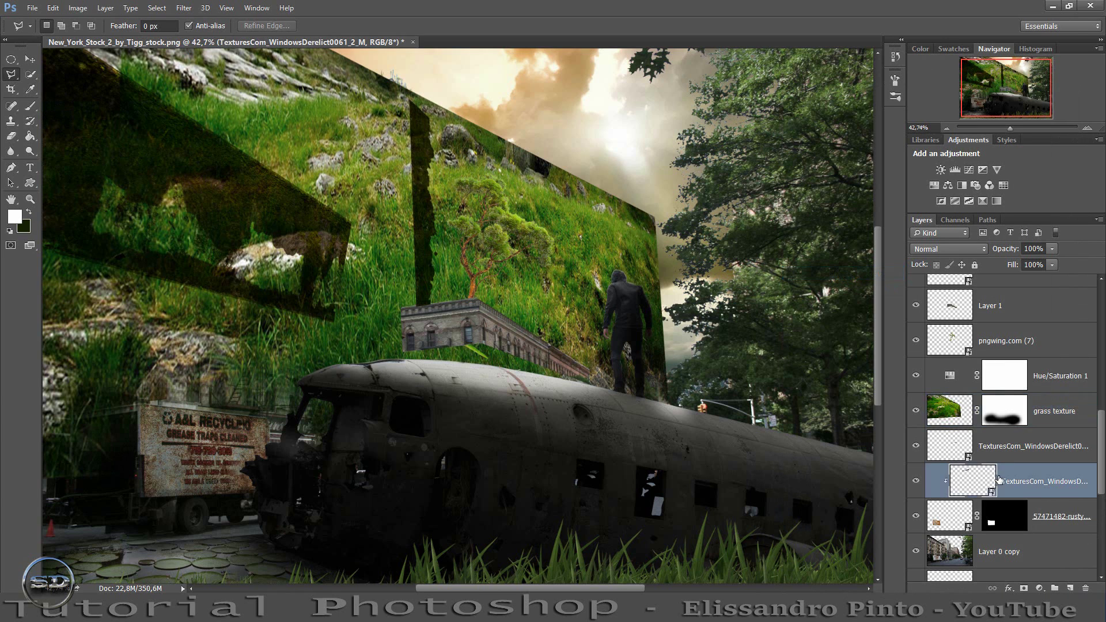
right_click(1014, 449)
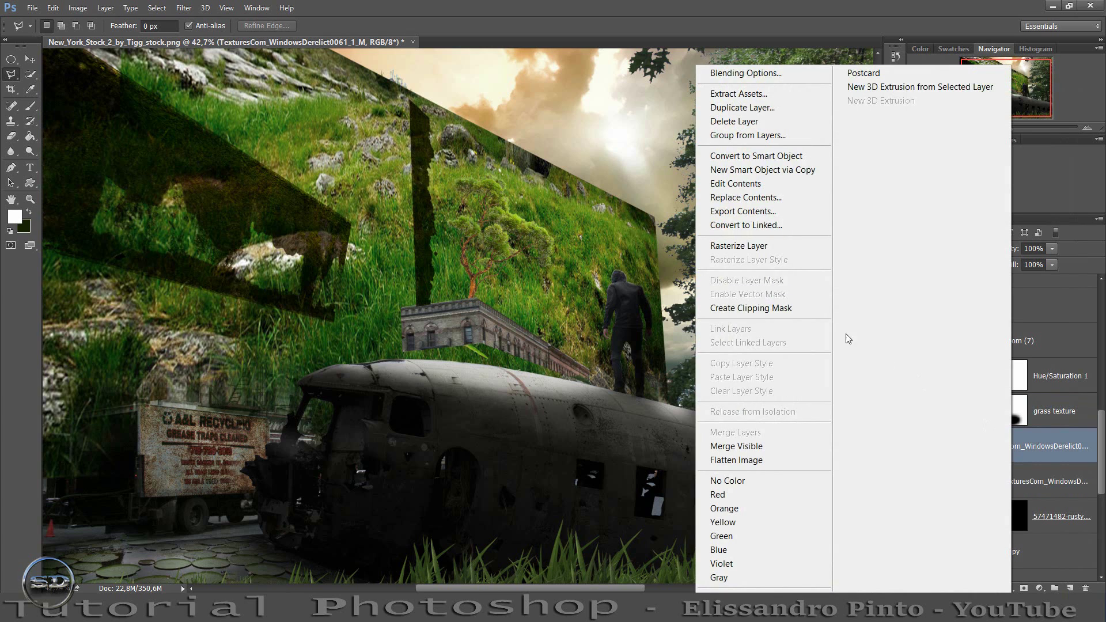
left_click(751, 308)
left_click(1060, 425)
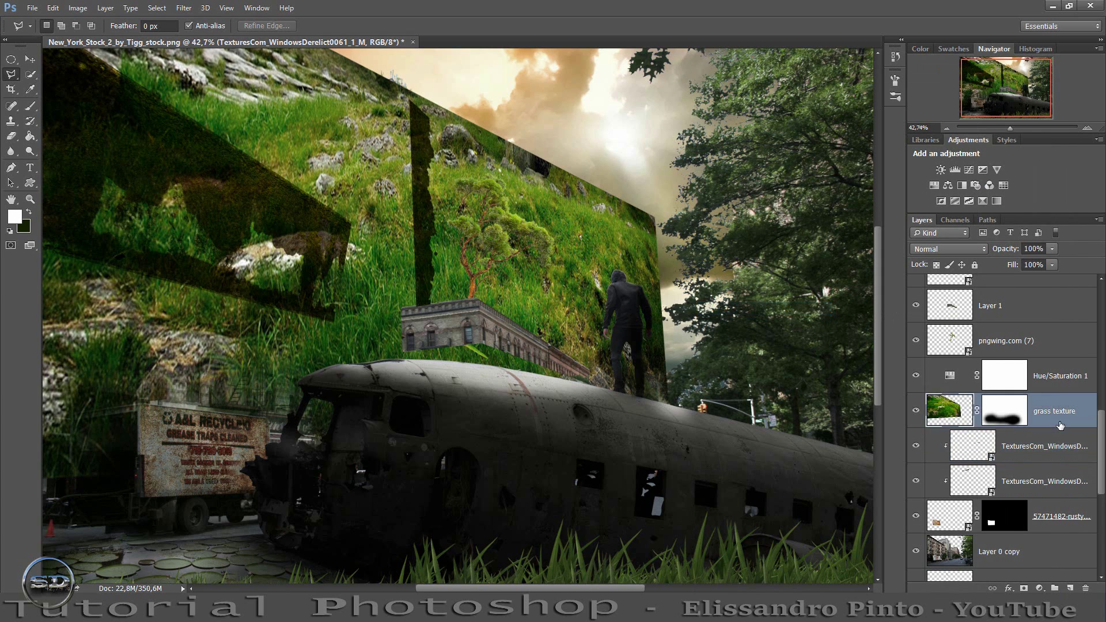
right_click(1060, 423)
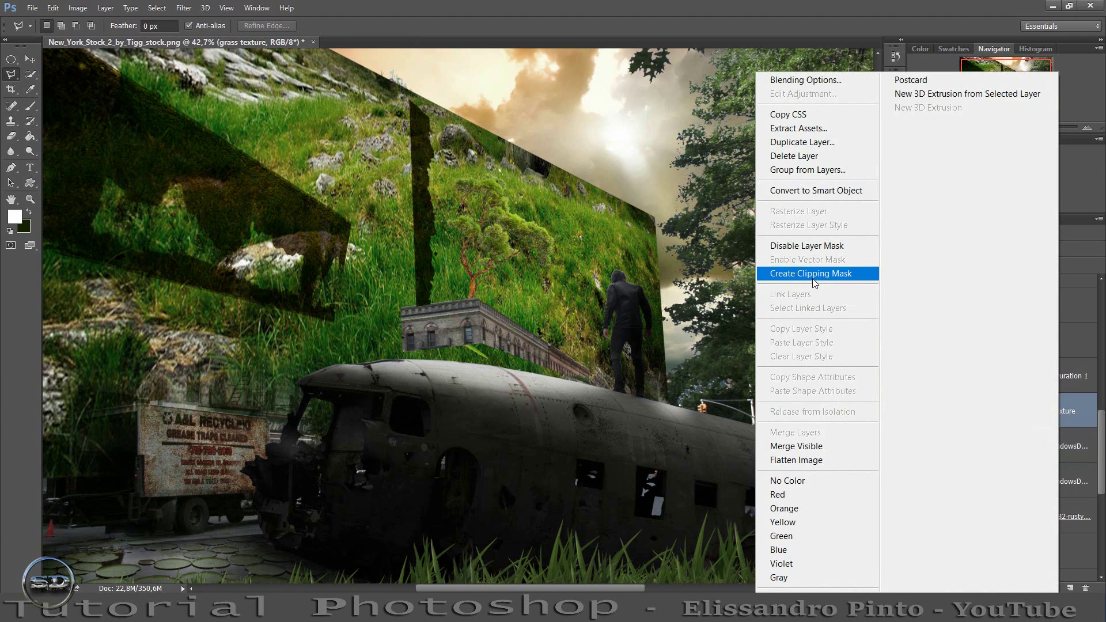
left_click(813, 274)
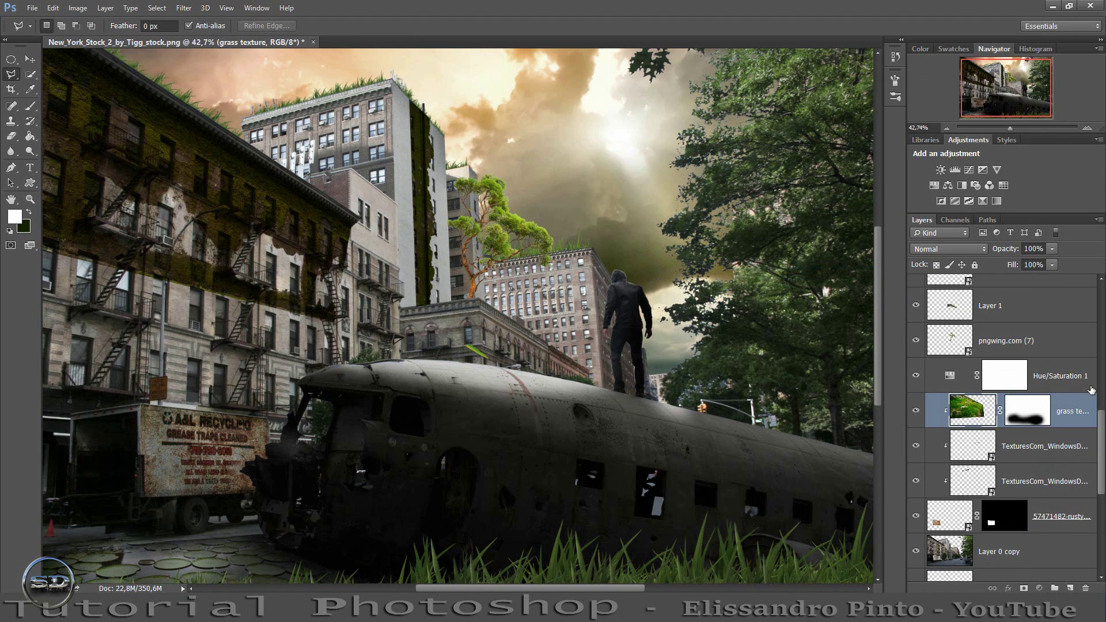
left_click(1090, 390)
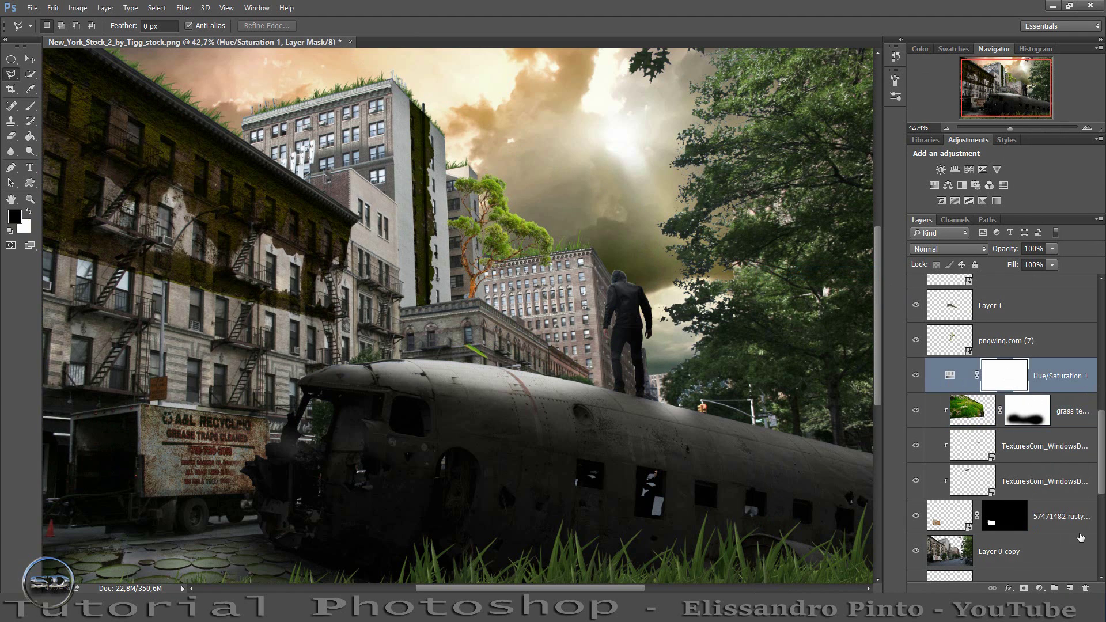
Clip the rusty metal layer to the photo and set the grass texture to Overlay.
left_click(1080, 537)
right_click(1080, 537)
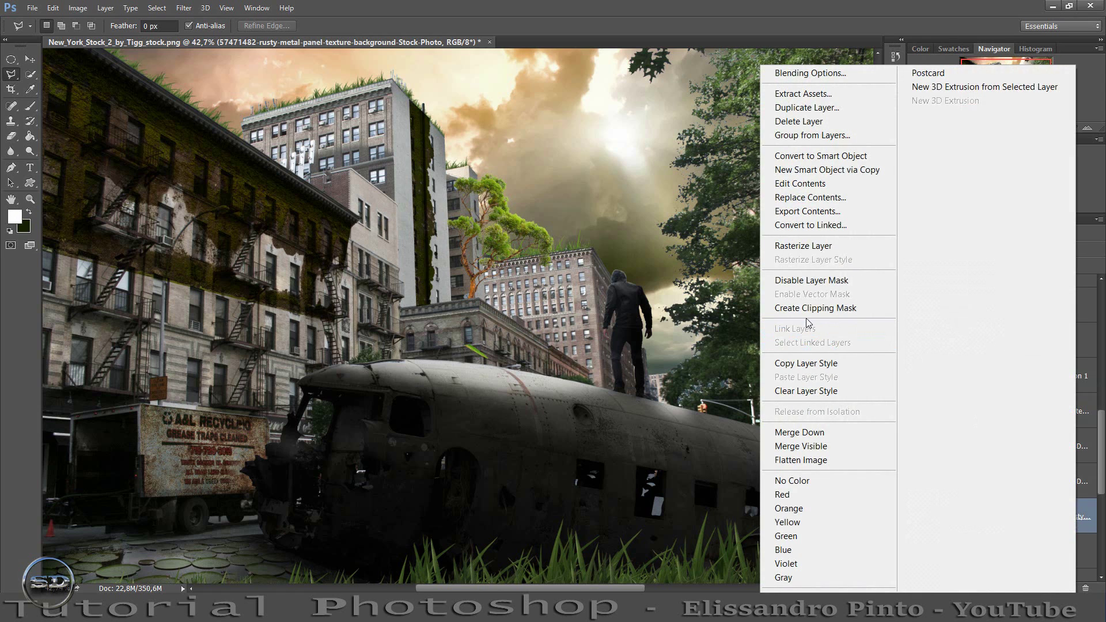
left_click(807, 308)
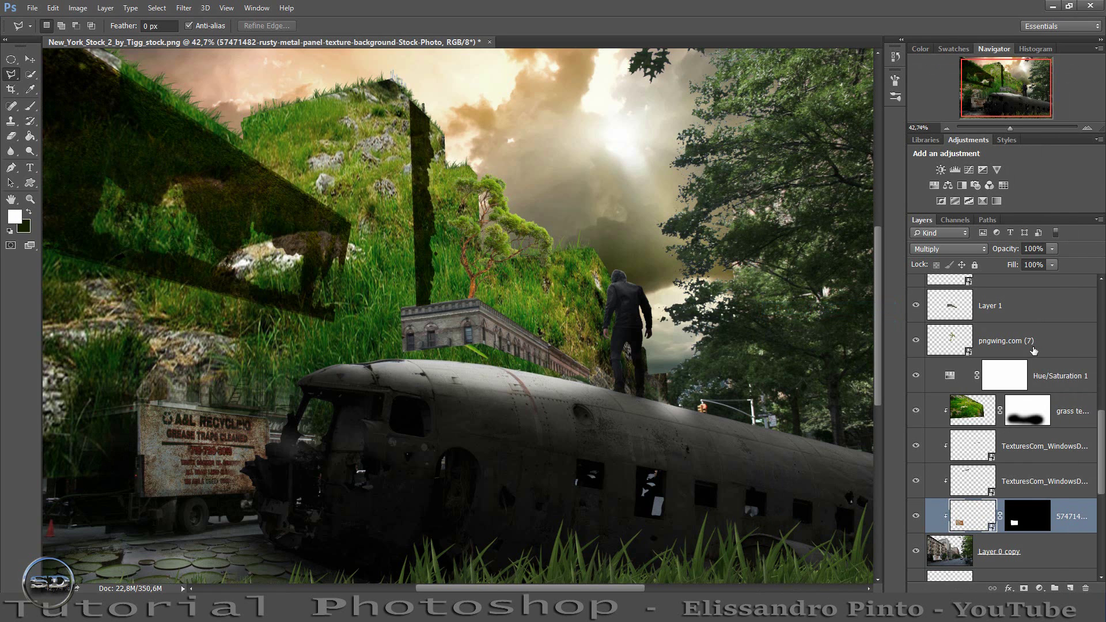
left_click(966, 410)
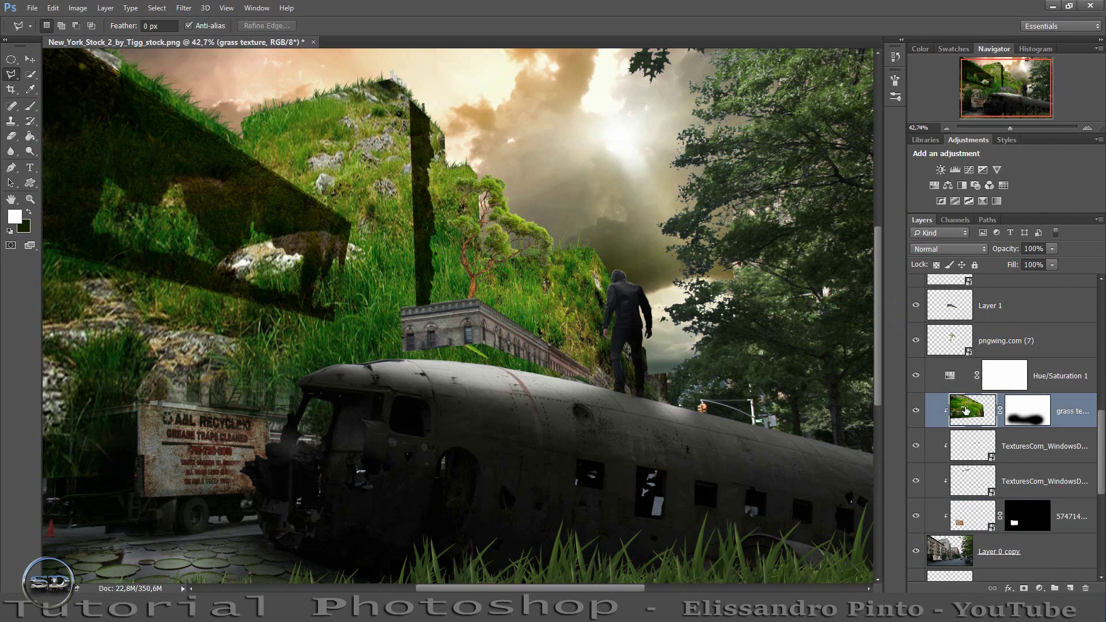
left_click(938, 252)
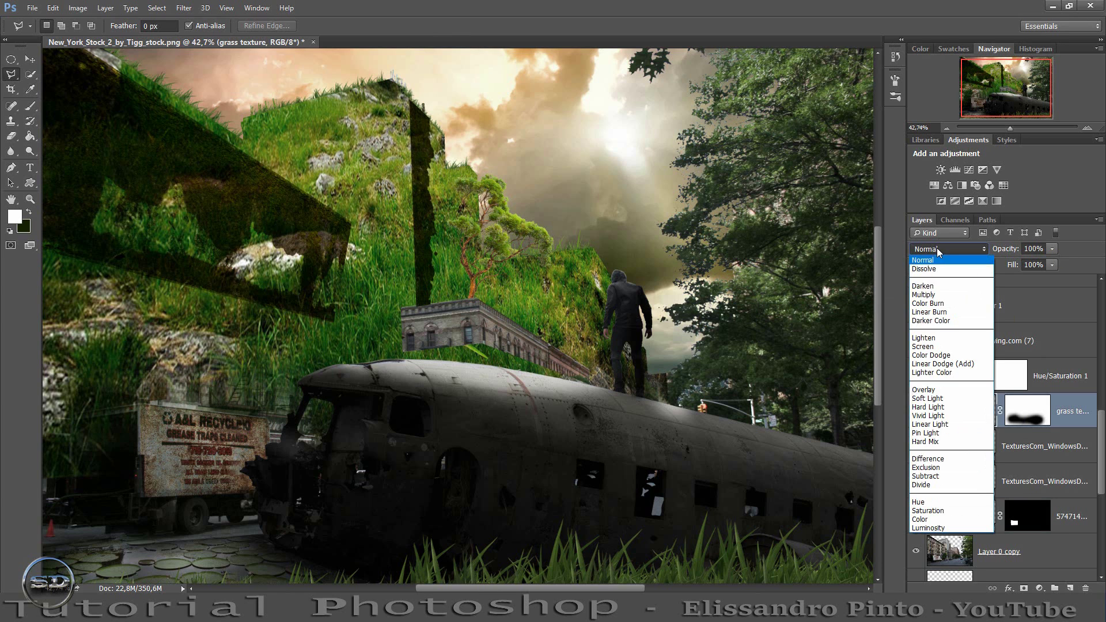
left_click(945, 392)
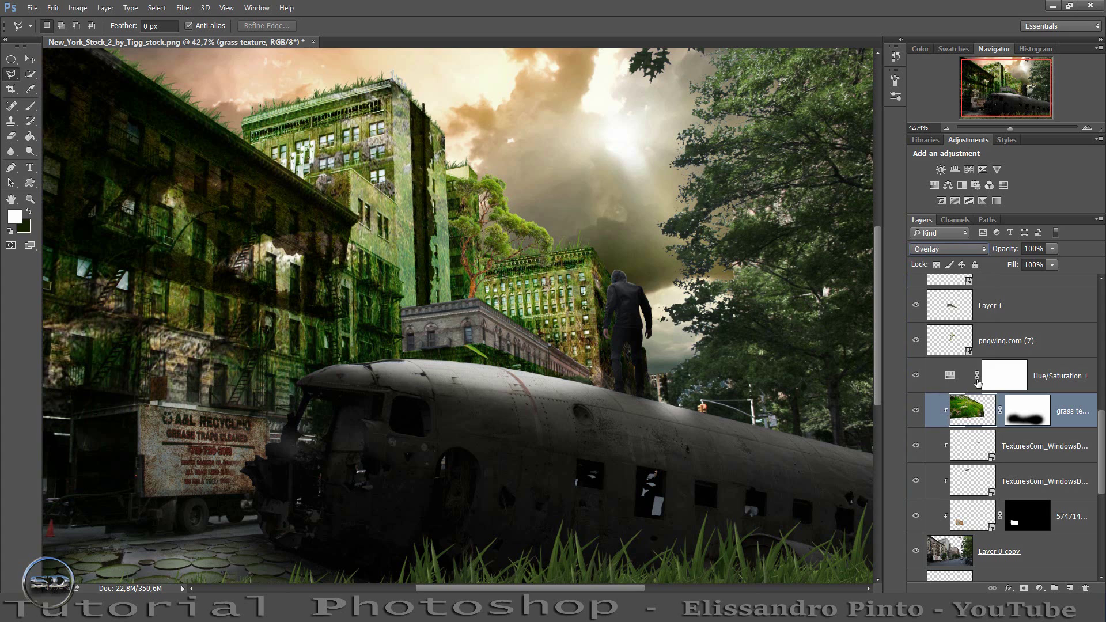
Set the rooftop tree layer to Overlay and lower the grass texture fill to 68%.
left_click(963, 346)
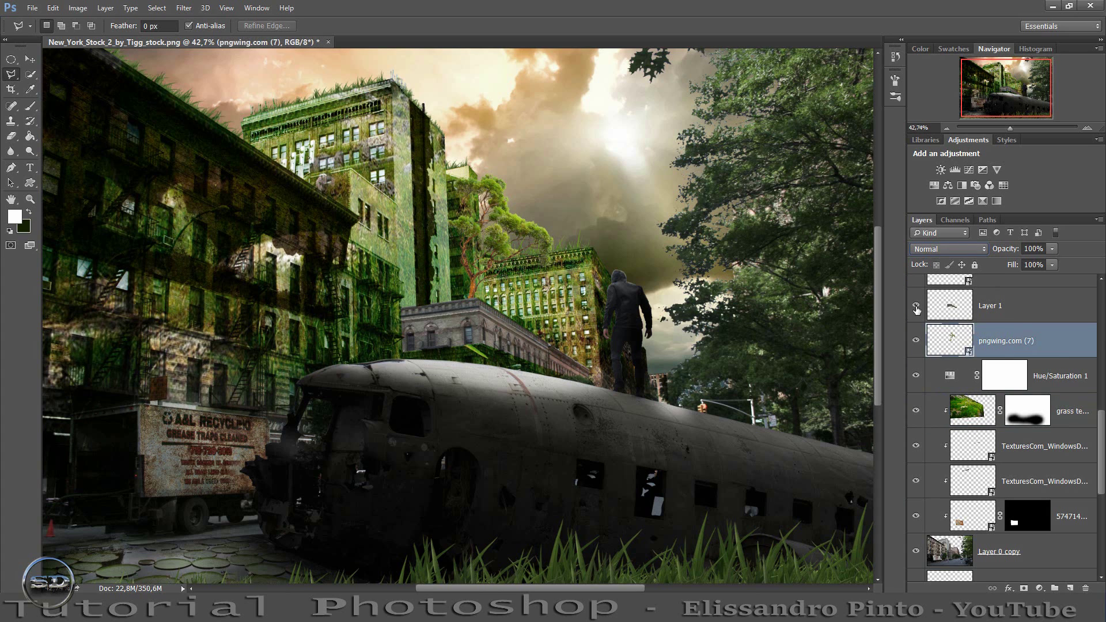
key("shift+alt+o")
left_click(1067, 420)
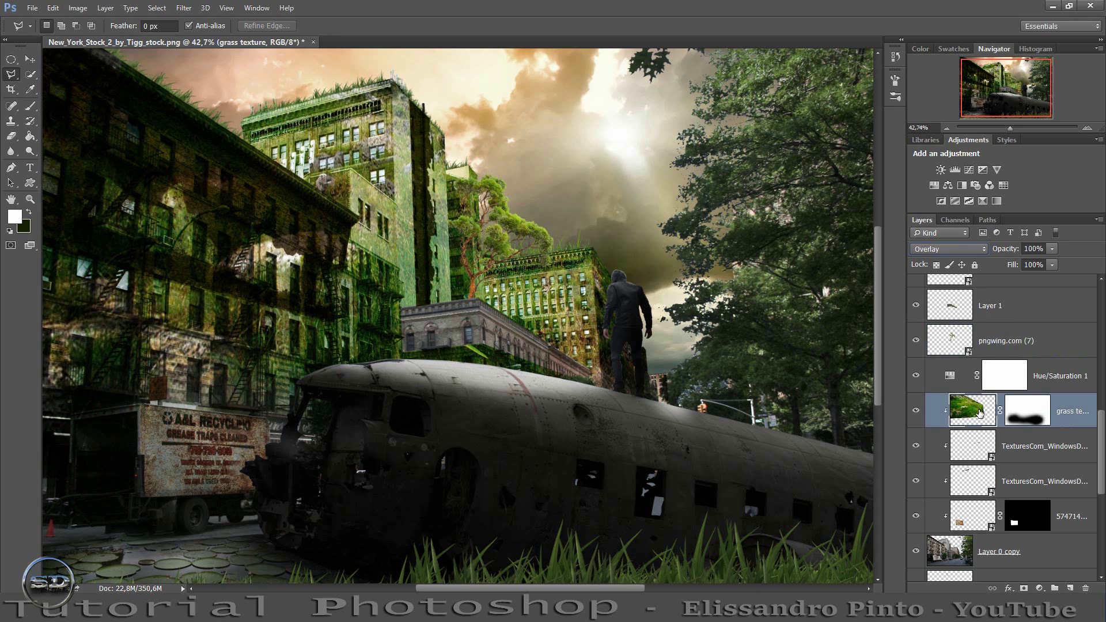
left_click_drag(1013, 266, 990, 264)
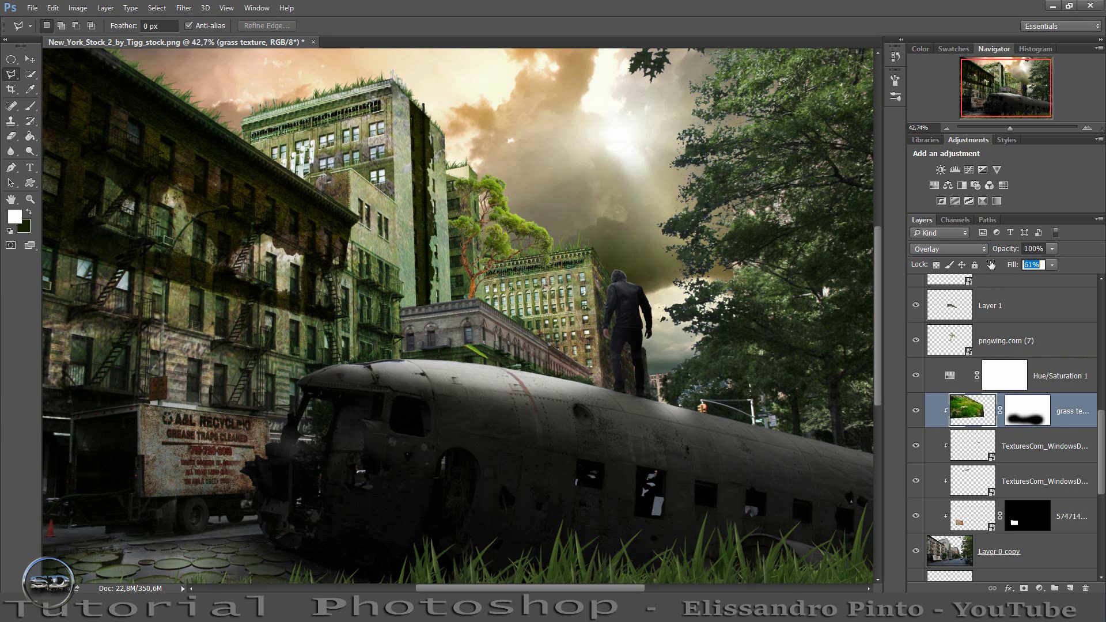
left_click_drag(991, 265, 1017, 266)
Alt-drag a grass texture copy above Layer 1, clip it there, and set its fill to 54%.
left_click(1044, 318)
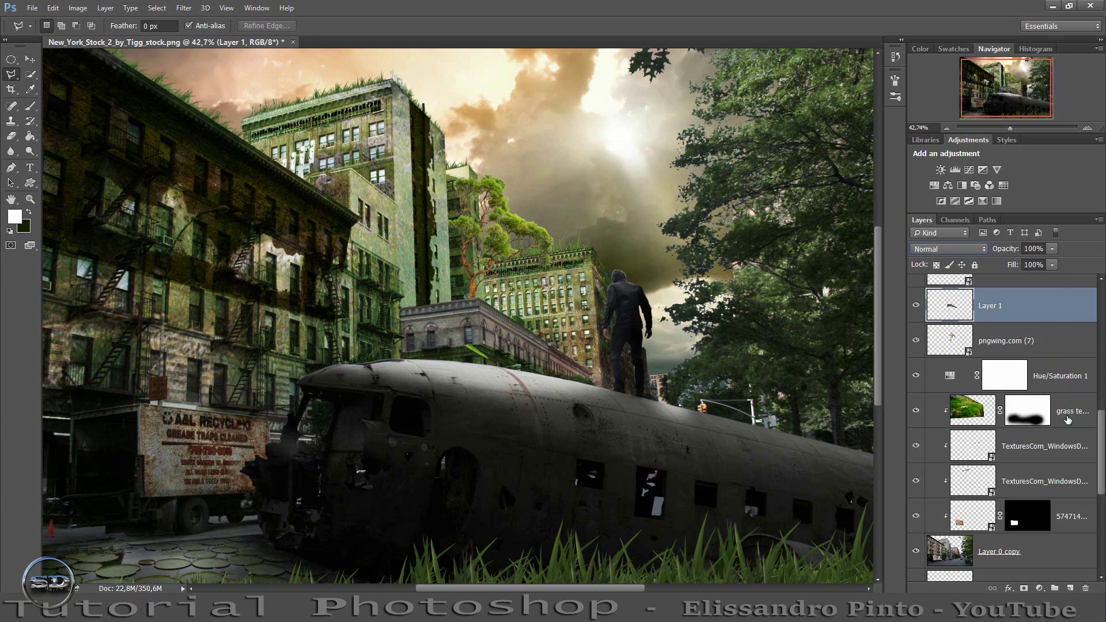
left_click_drag(1068, 420, 1078, 305)
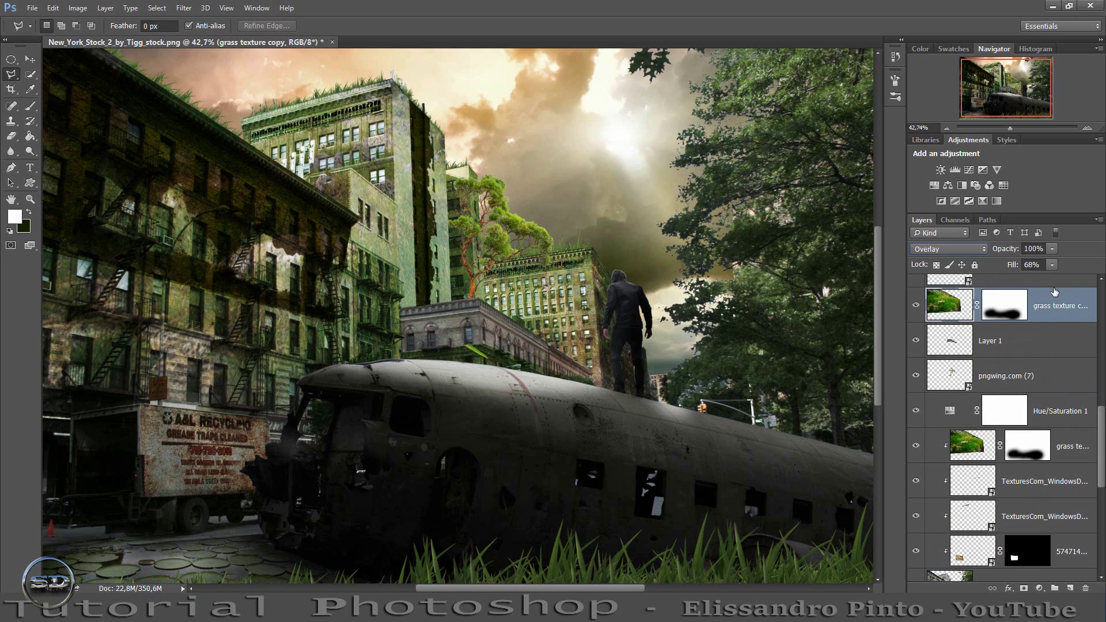
right_click(1079, 305)
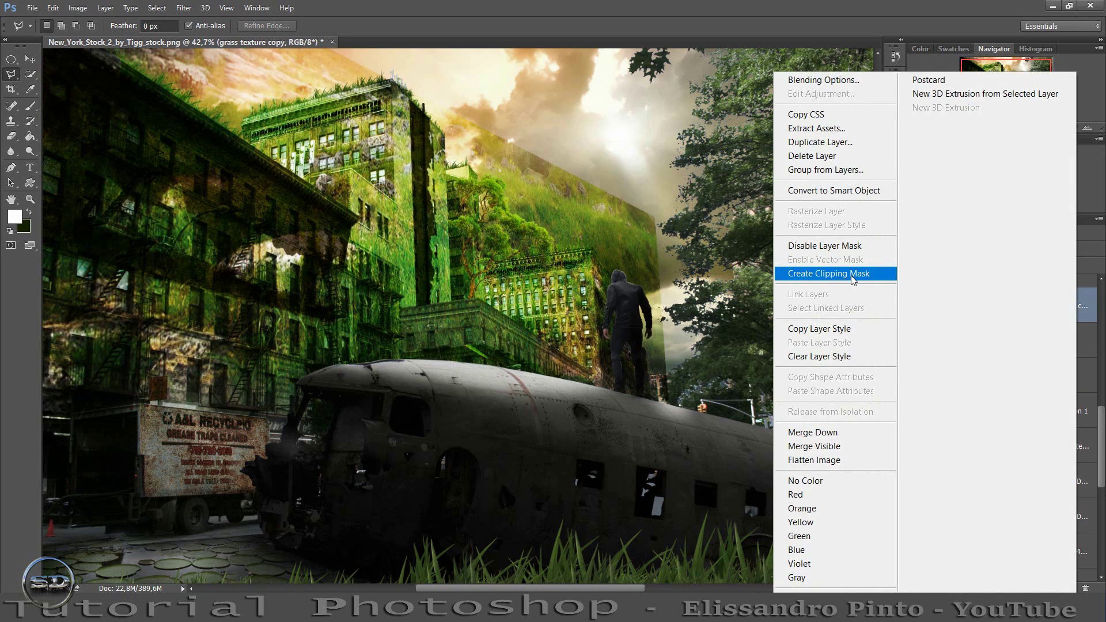
left_click(853, 274)
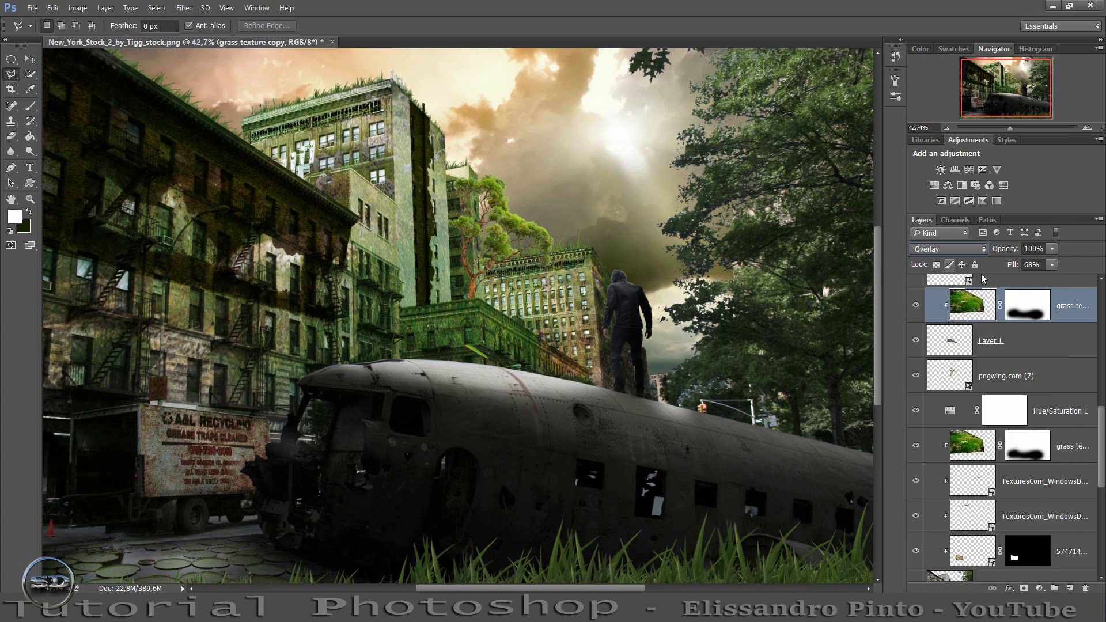
left_click(916, 308)
left_click_drag(1013, 265, 1005, 266)
left_click_drag(1009, 128, 1013, 127)
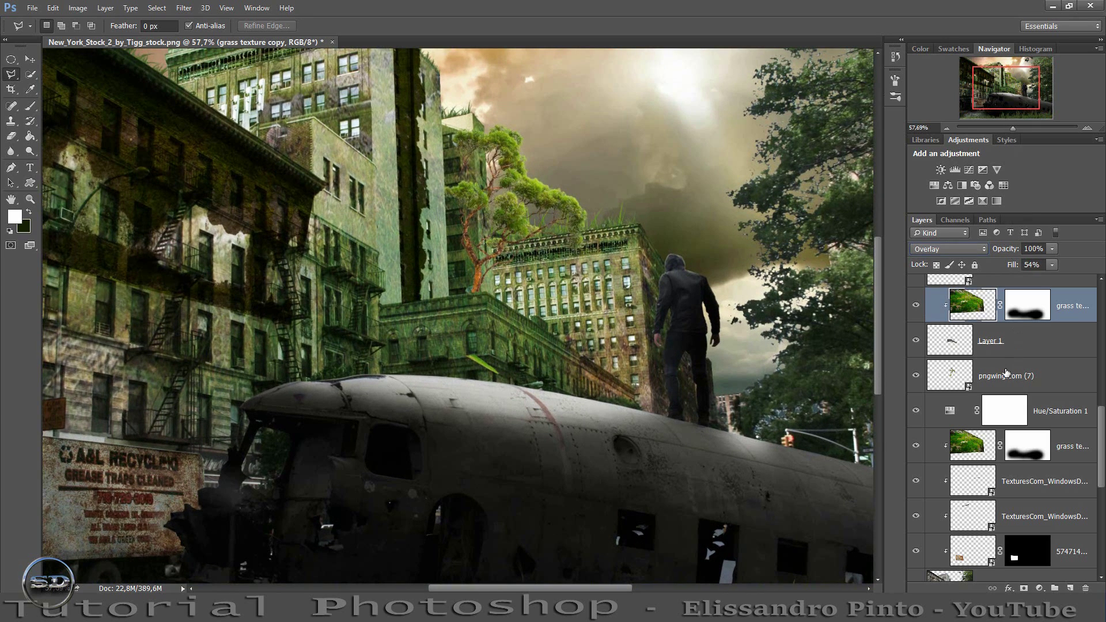
left_click(1006, 373)
Scale the rooftop tree to 19.44%, rotate it about 31.7°, and place it beside the tall tower.
left_click(30, 59)
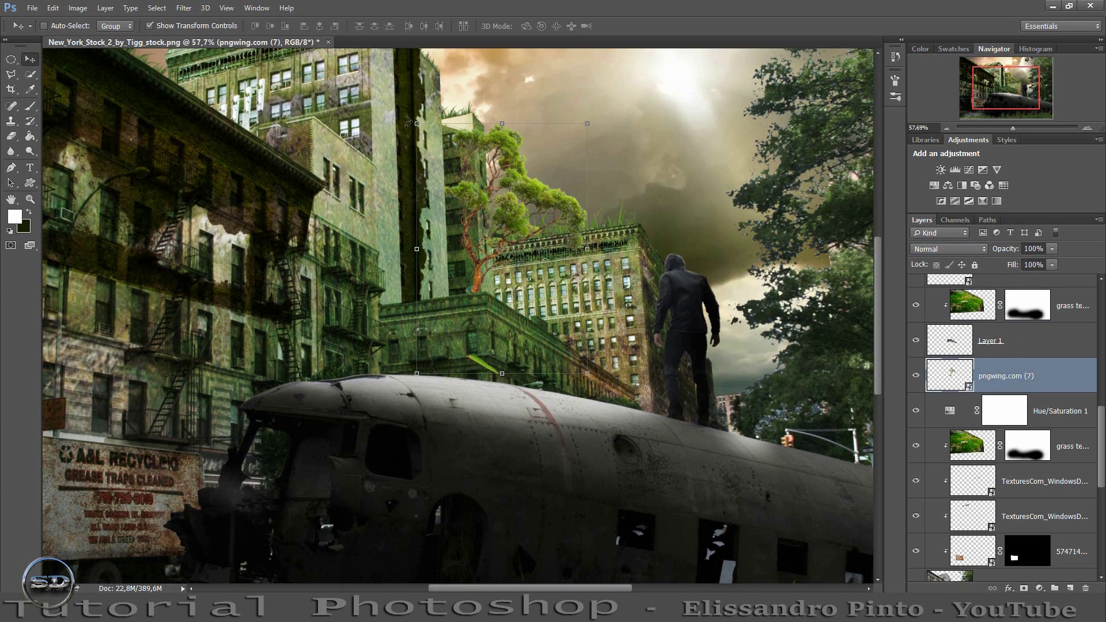
left_click_drag(411, 118, 431, 140)
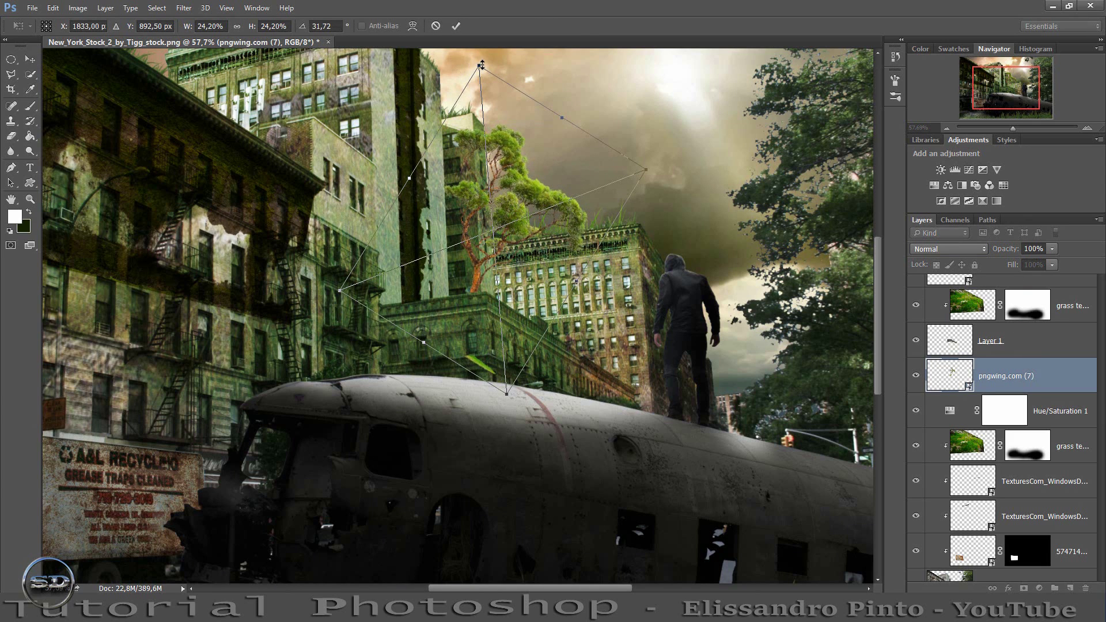
left_click_drag(481, 65, 458, 173)
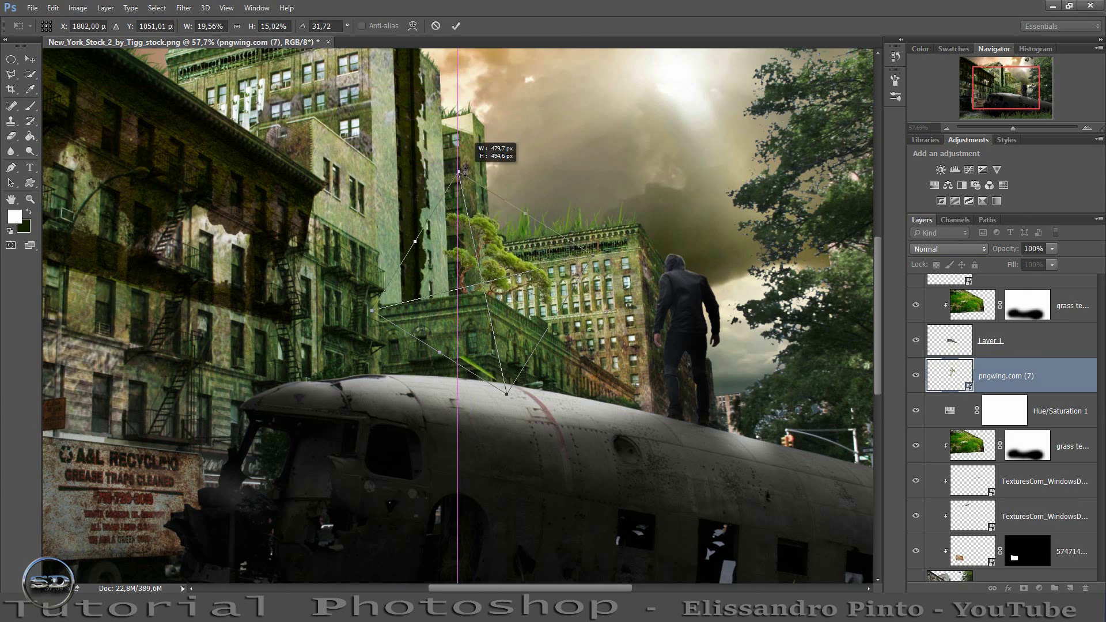
left_click(236, 26)
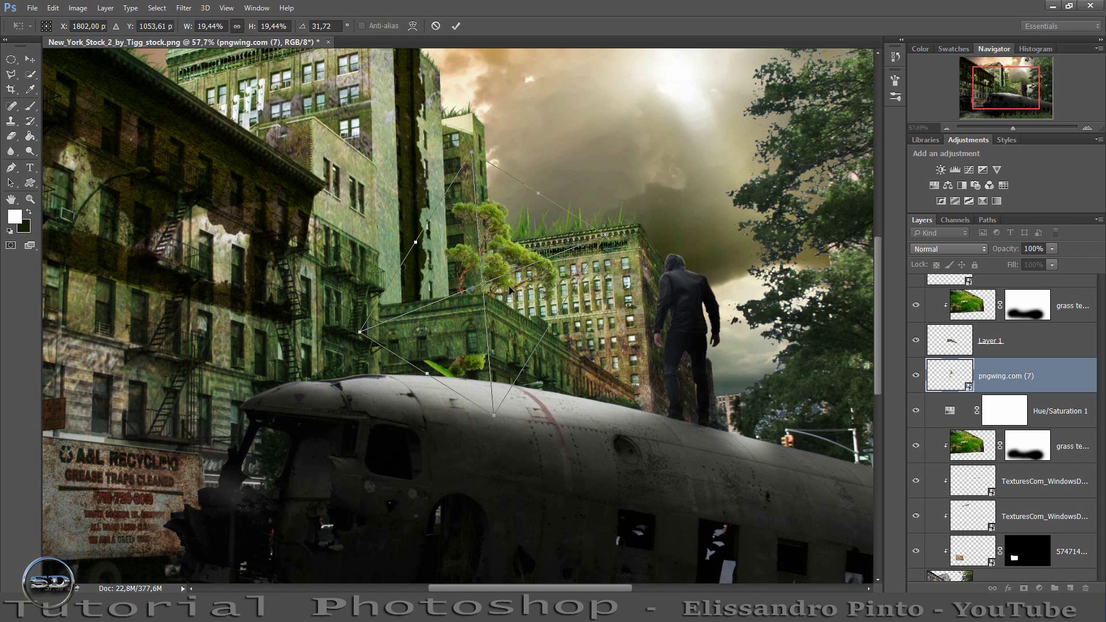
mouse_move(513, 283)
left_mouse_down()
mouse_move(517, 247)
mouse_move(499, 243)
left_mouse_up()
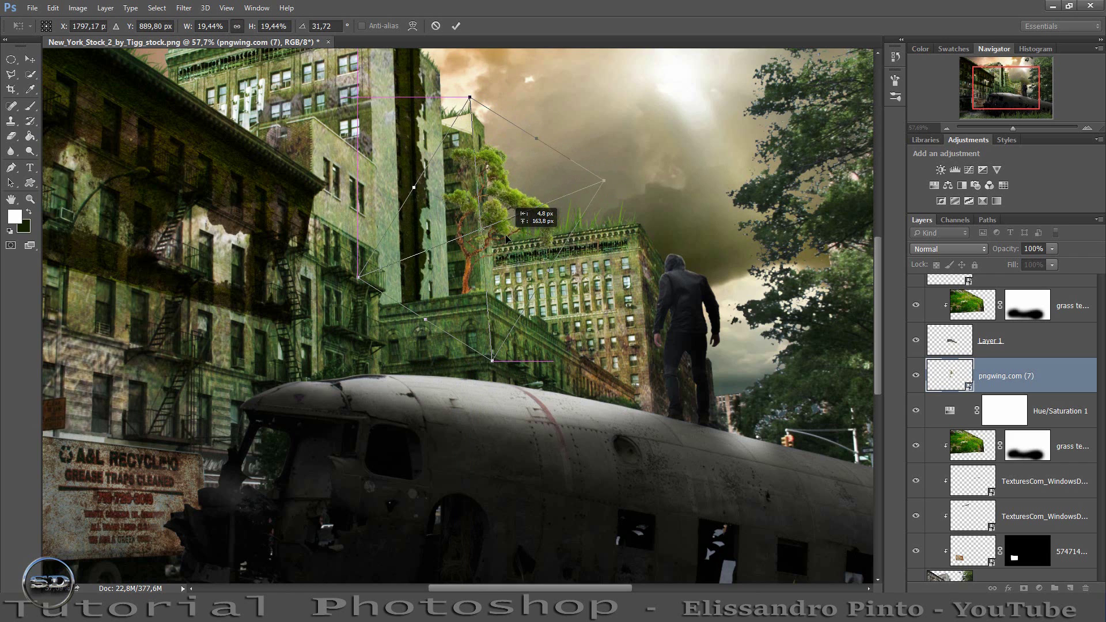
key("Return")
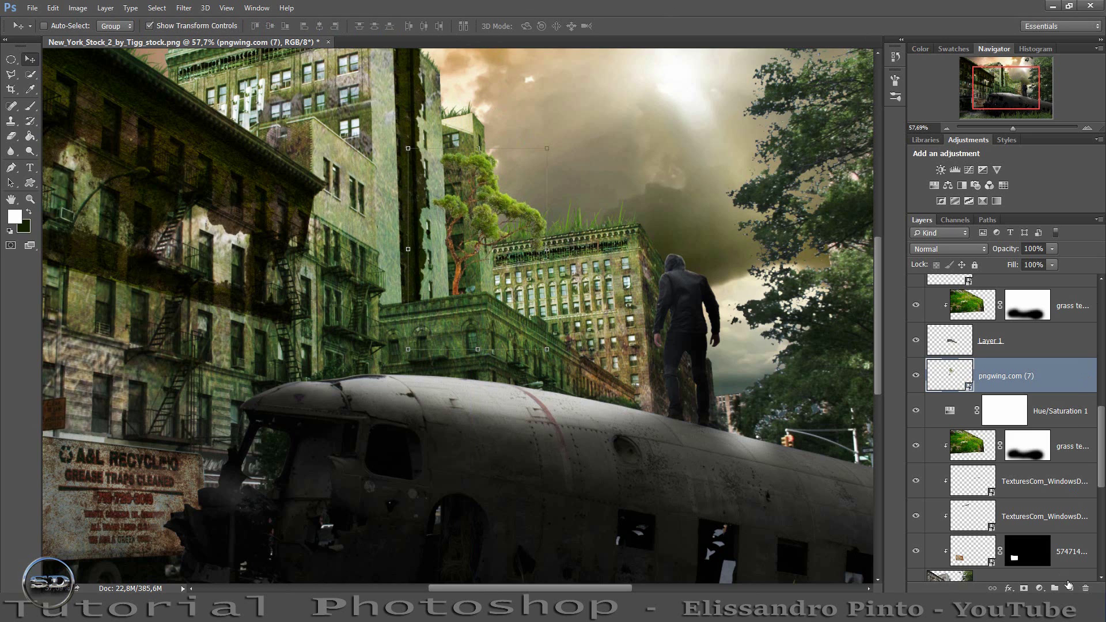
Add a Layer 2 clipped to the pngwing.com (7) tree and set the foreground to black.
left_click(1070, 588)
right_click(1023, 373)
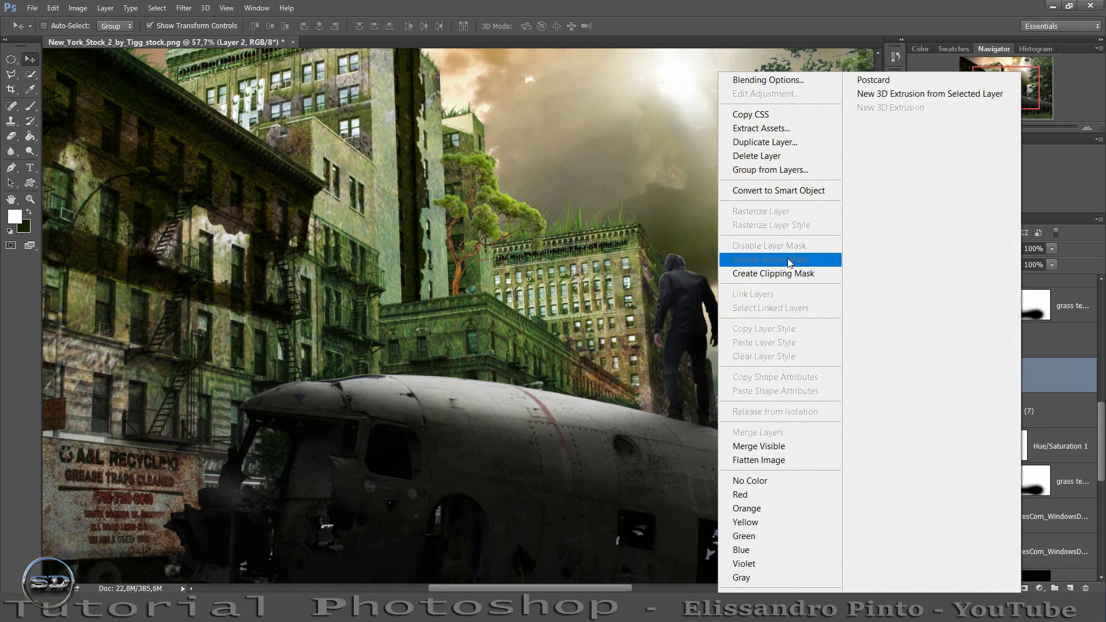
left_click(782, 273)
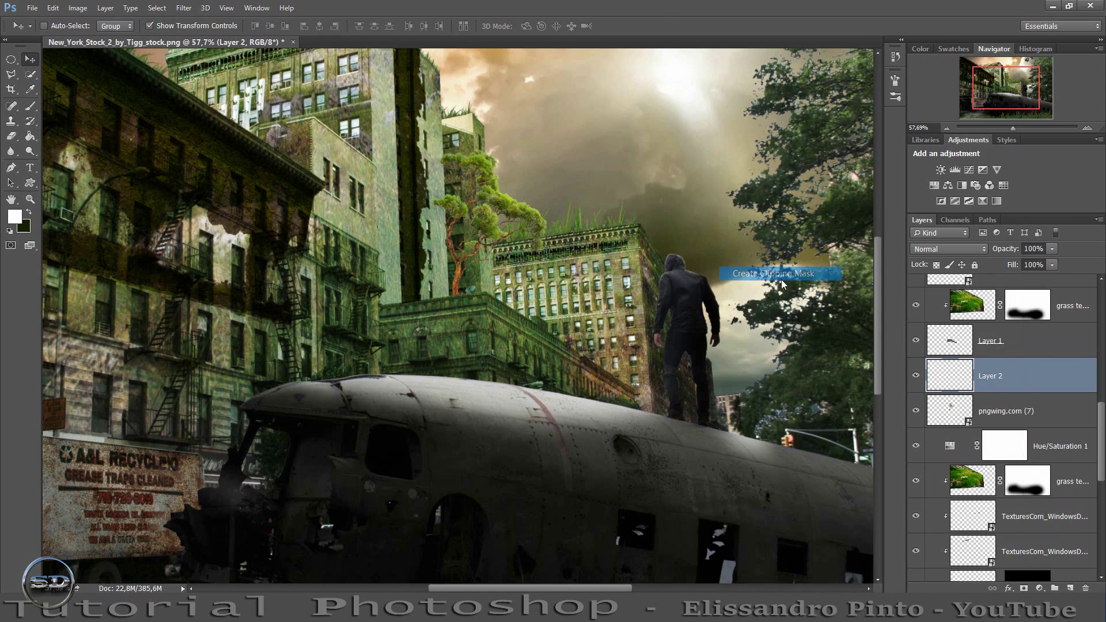
left_click(24, 213)
left_click(14, 216)
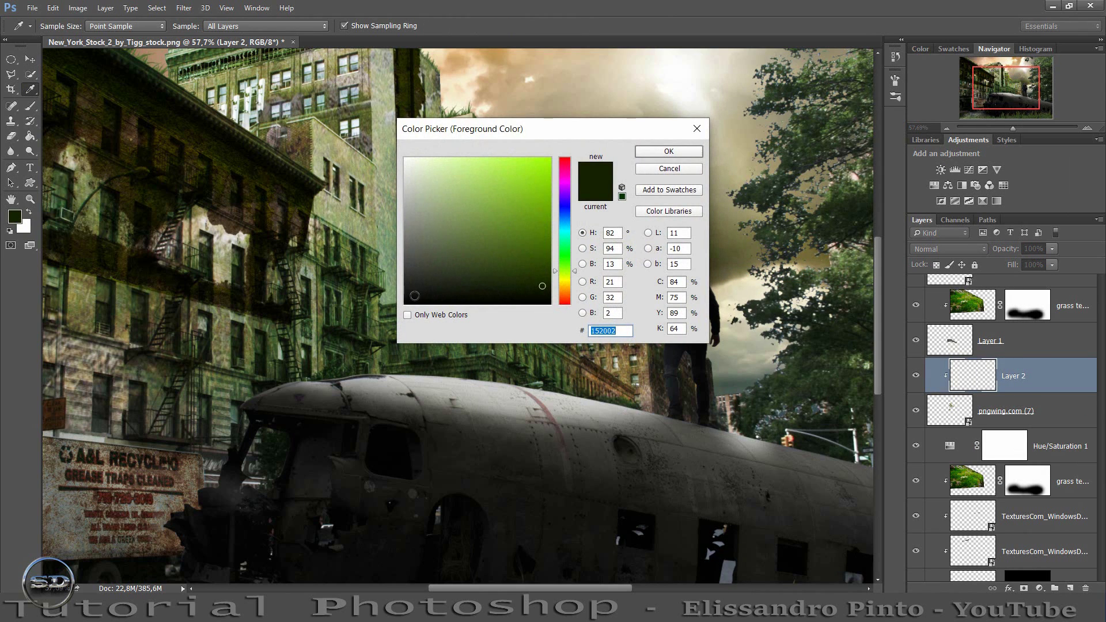
left_click(407, 303)
left_click(653, 151)
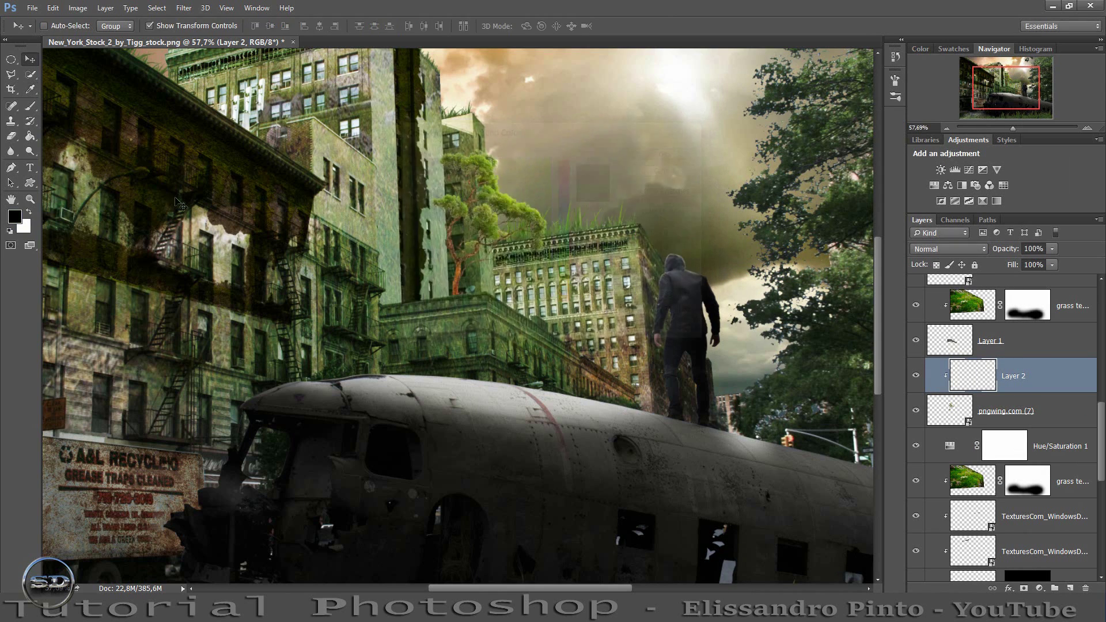
Paint soft black shading up the tree, with 81% fill and 67% opacity.
mouse_move(438, 266)
left_mouse_down()
mouse_move(394, 282)
mouse_move(454, 144)
mouse_move(478, 155)
left_mouse_up()
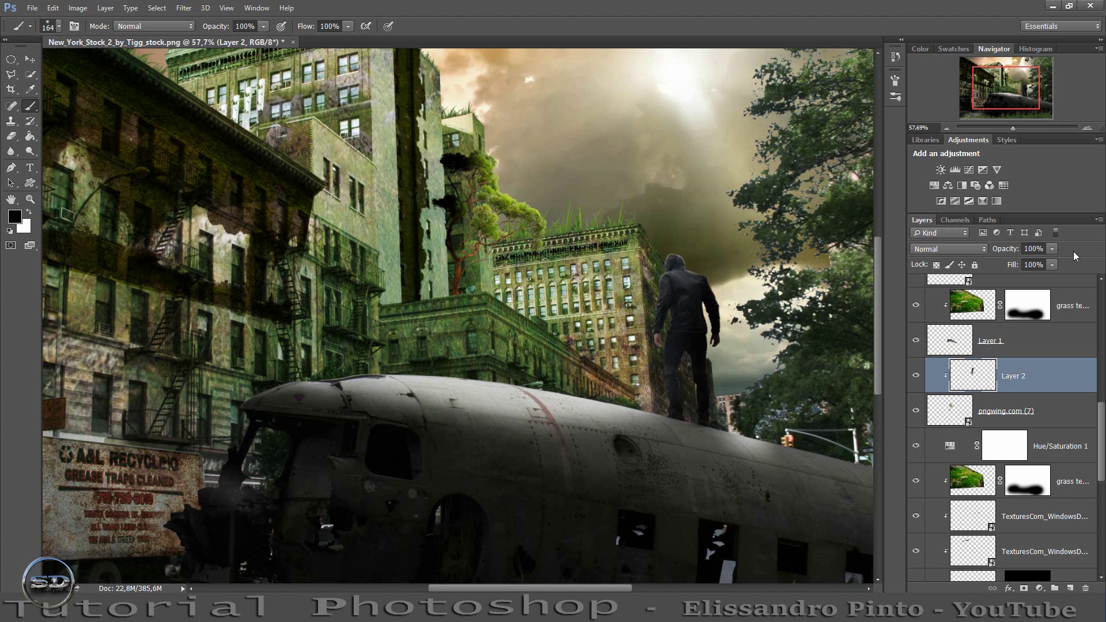
left_click_drag(1012, 268, 1001, 266)
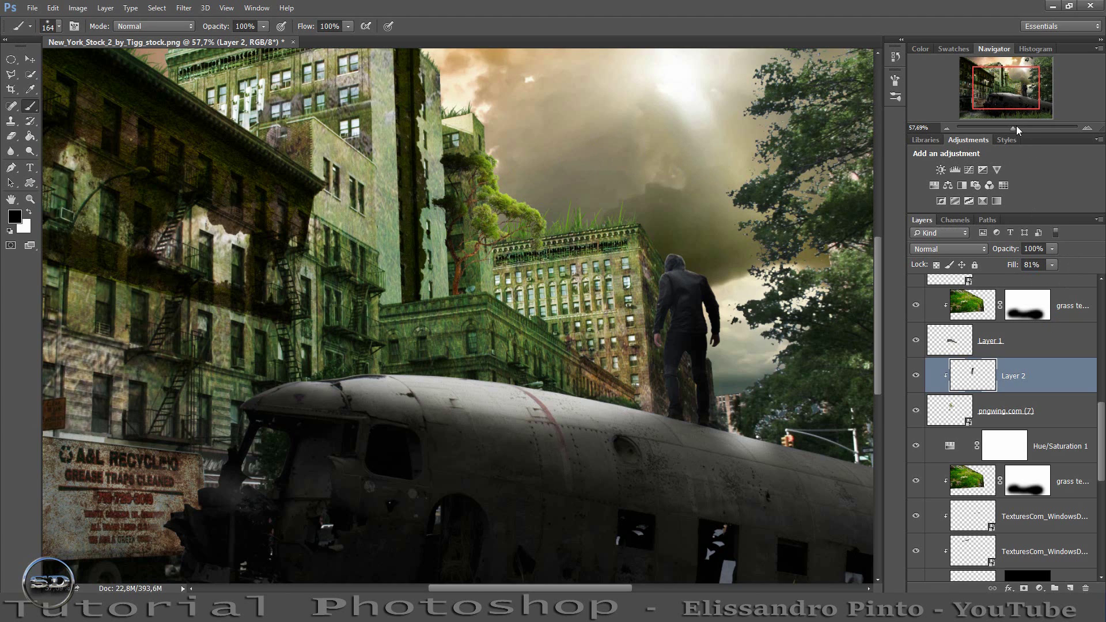
left_click_drag(472, 270, 475, 167)
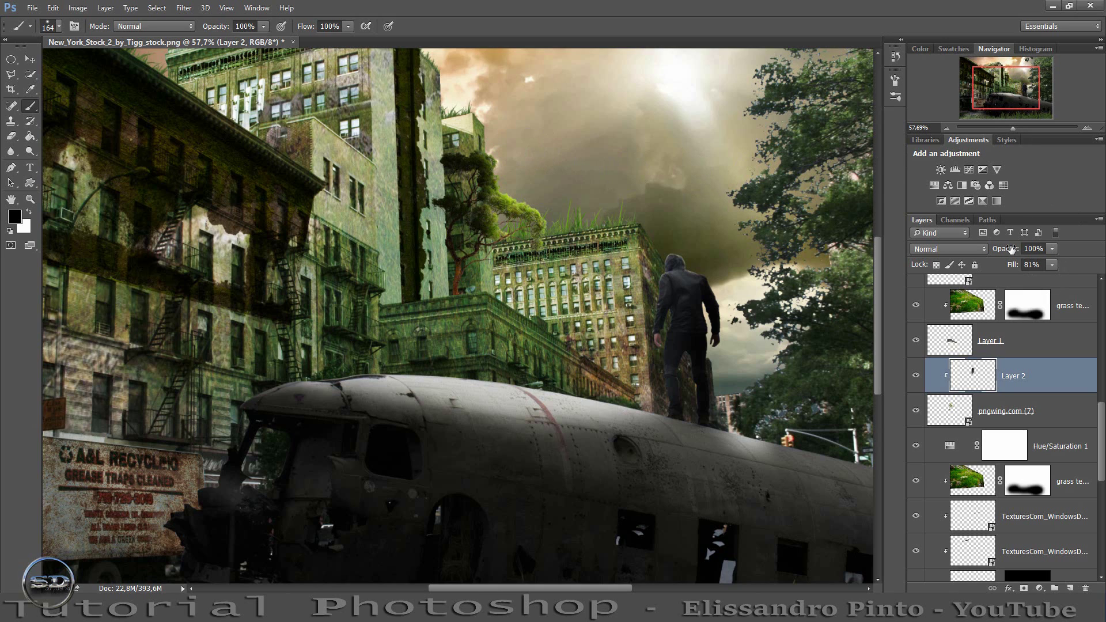
left_click_drag(1007, 249, 990, 249)
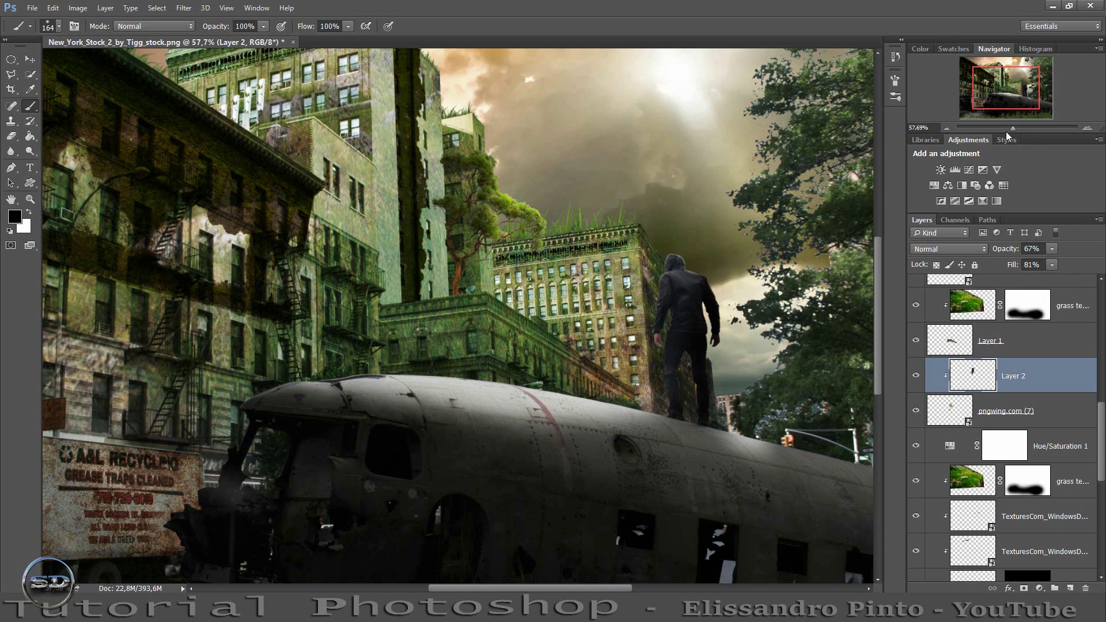
left_click_drag(1012, 128, 1011, 128)
Add a Brightness/Contrast layer above Layer 0 copy with brightness -124 and contrast 46.
scroll(1066, 501, "down", 3)
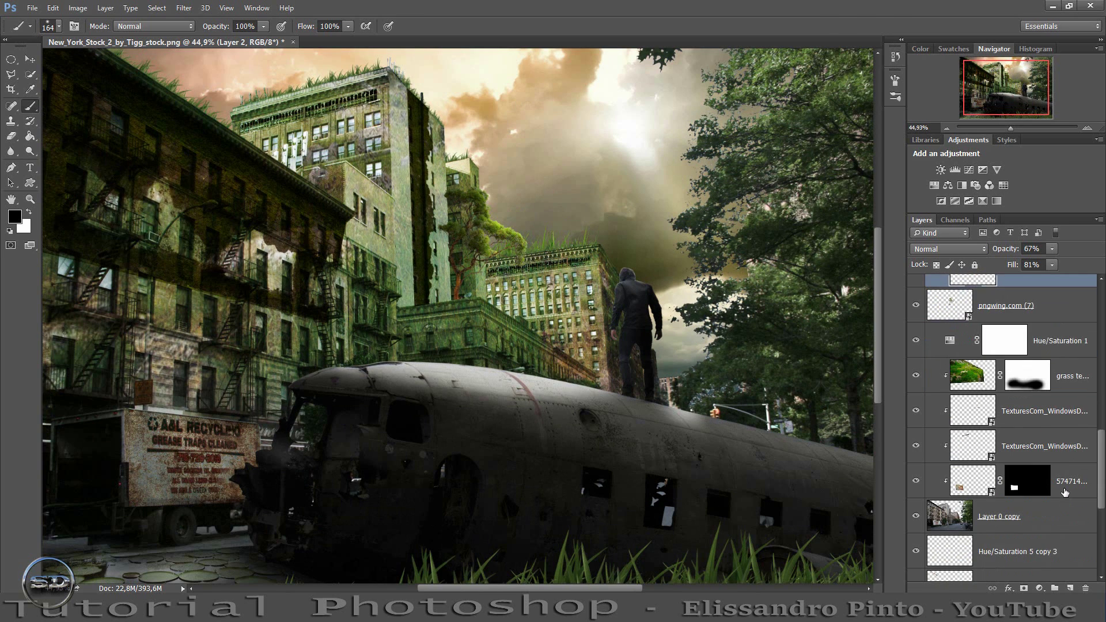
left_click(957, 525)
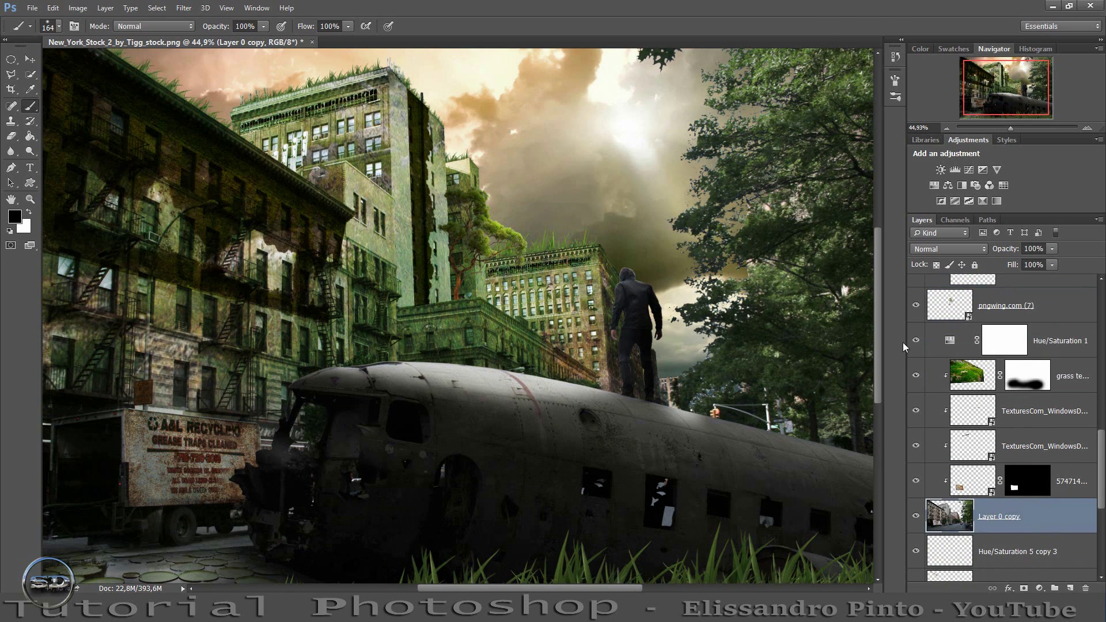
left_click(941, 170)
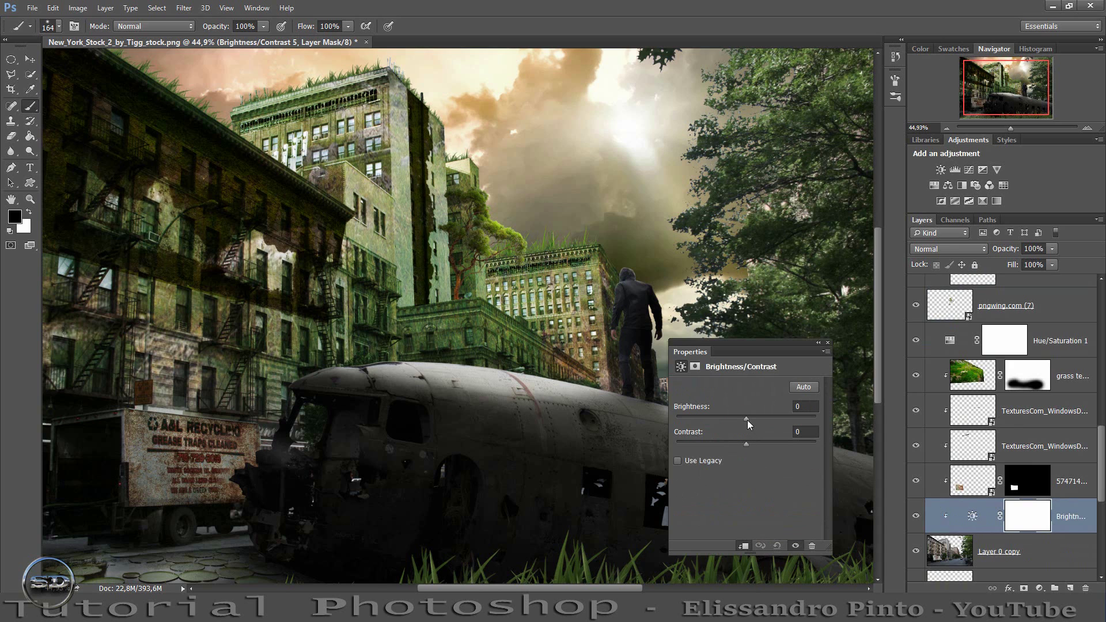
left_click_drag(747, 418, 689, 419)
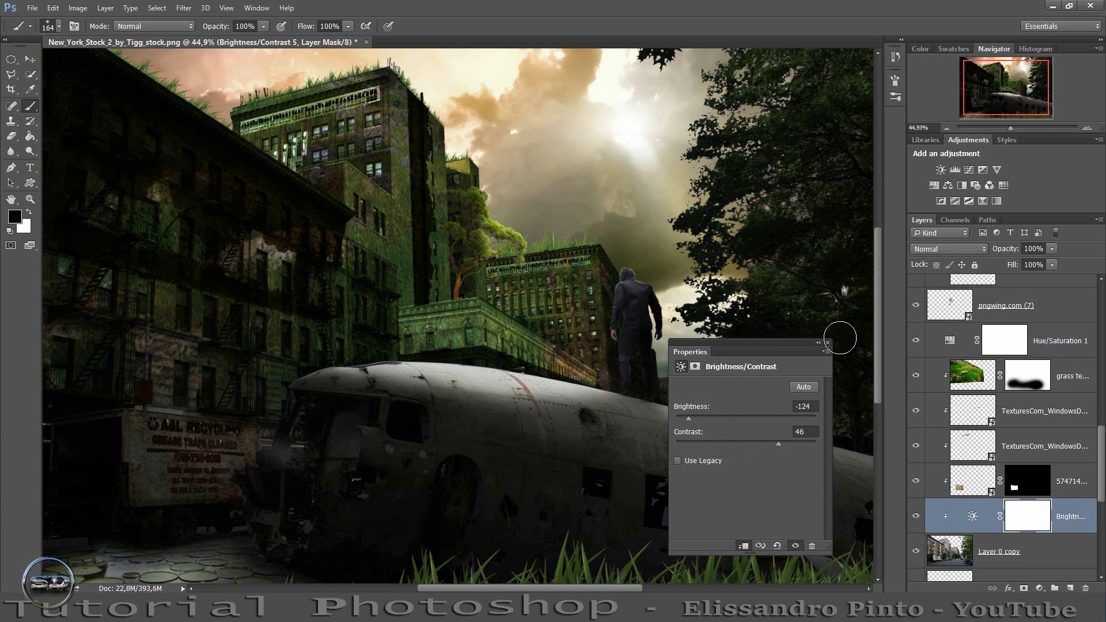
left_click(829, 343)
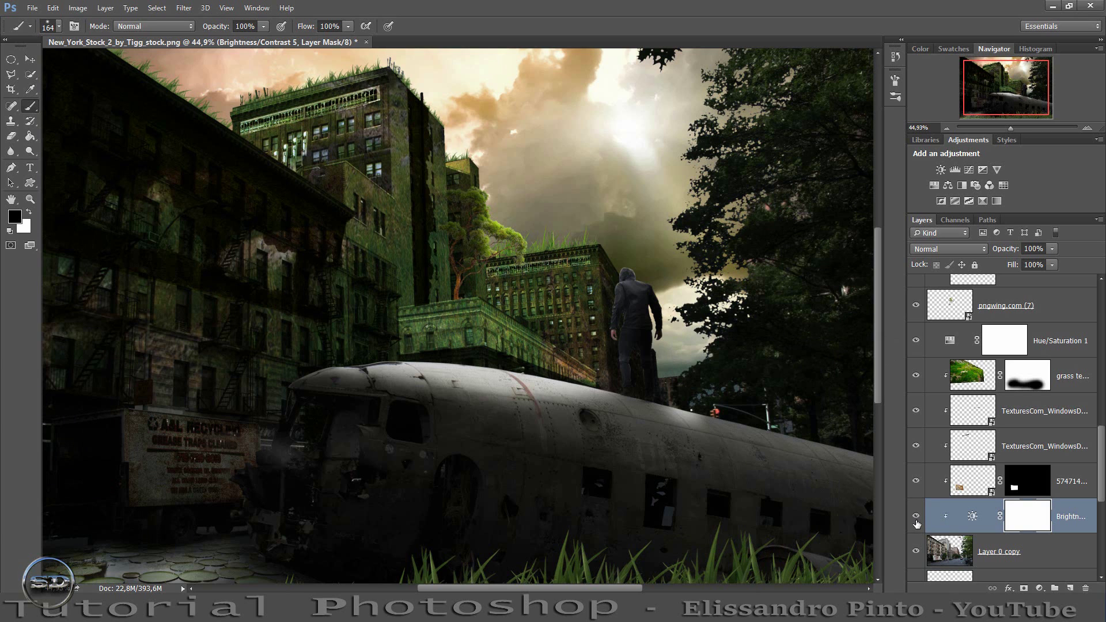
left_click(916, 516)
Fill the Brightness/Contrast mask with black and set up a white brush.
left_click(32, 141)
left_click(418, 310)
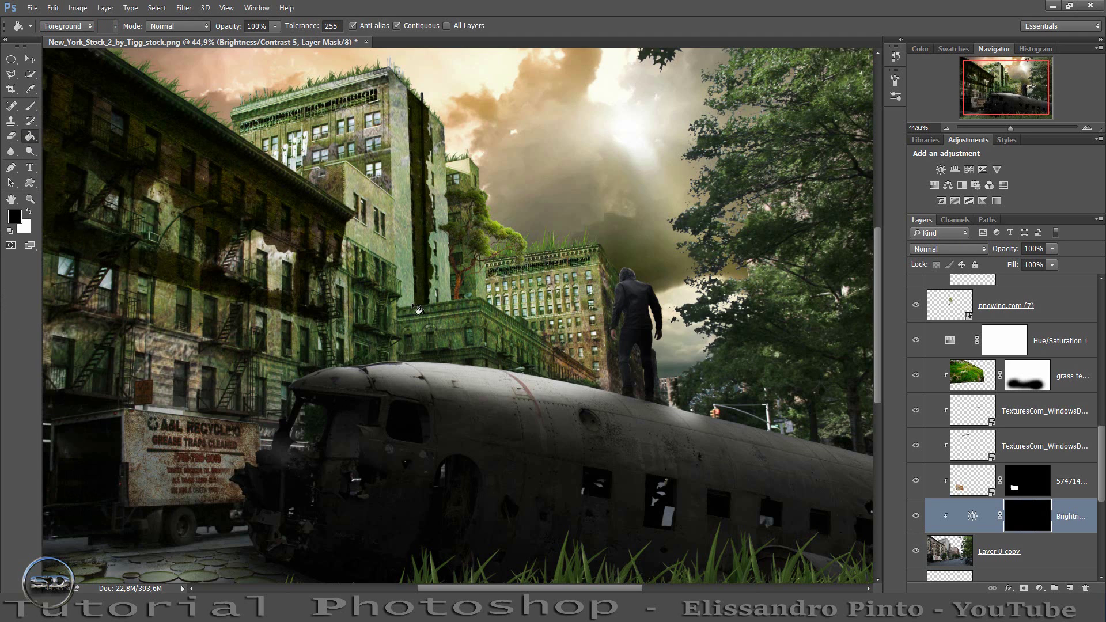
left_click(30, 106)
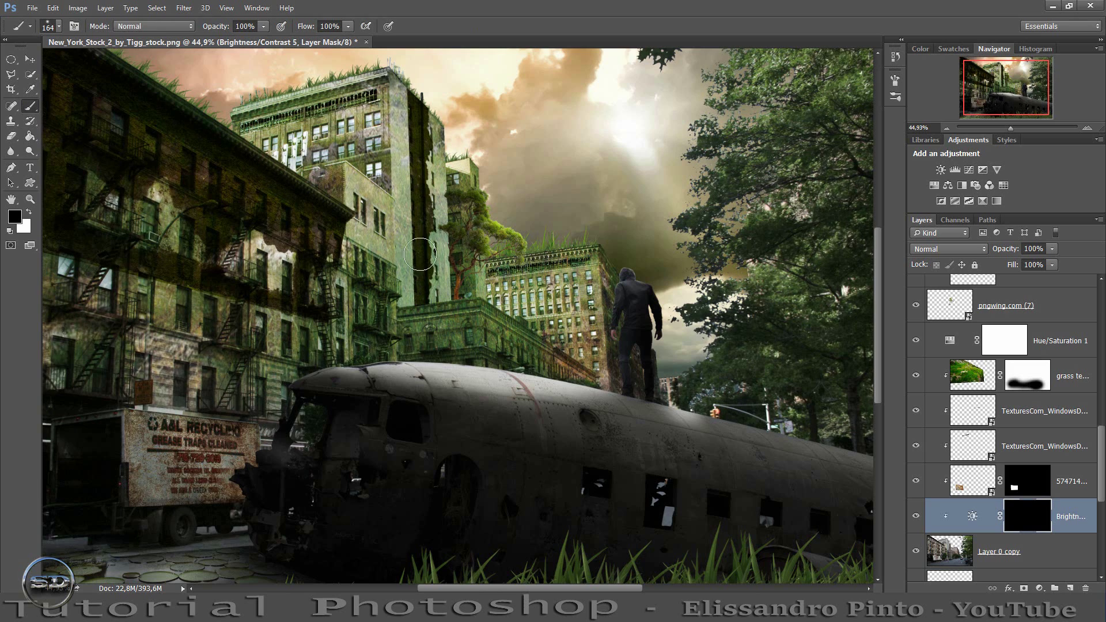
left_click(29, 213)
Paint the darkening back onto the tall, left and middle building facades.
mouse_move(492, 291)
left_mouse_down()
mouse_move(592, 352)
mouse_move(599, 260)
mouse_move(547, 248)
mouse_move(455, 276)
mouse_move(578, 321)
mouse_move(461, 228)
left_mouse_up()
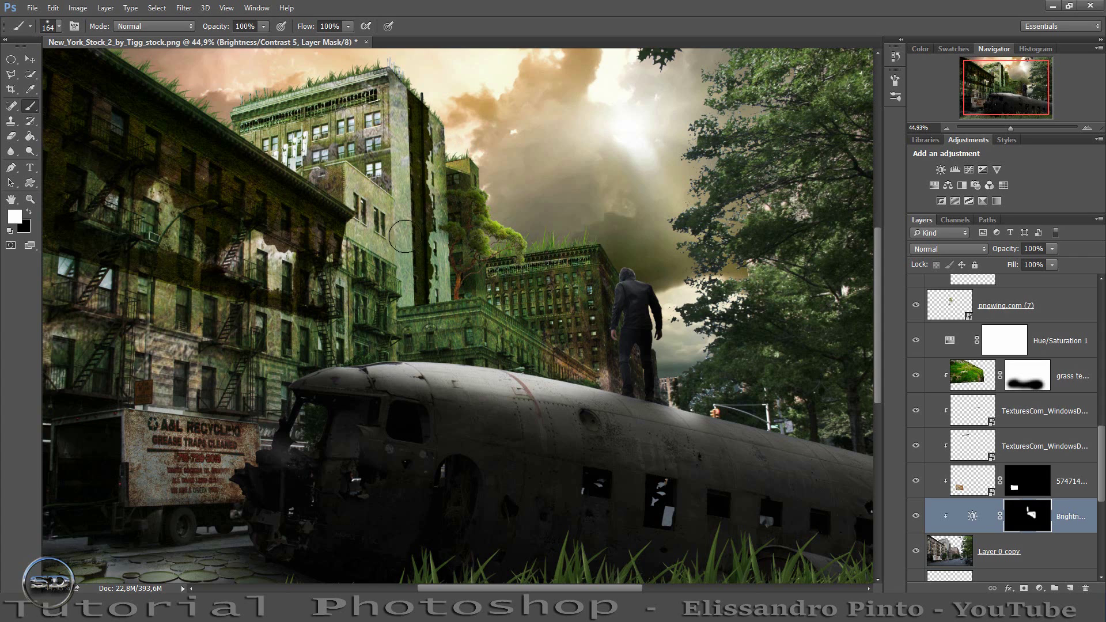
mouse_move(398, 195)
left_mouse_down()
mouse_move(375, 110)
mouse_move(247, 124)
mouse_move(345, 93)
mouse_move(381, 173)
mouse_move(310, 144)
mouse_move(328, 147)
left_mouse_up()
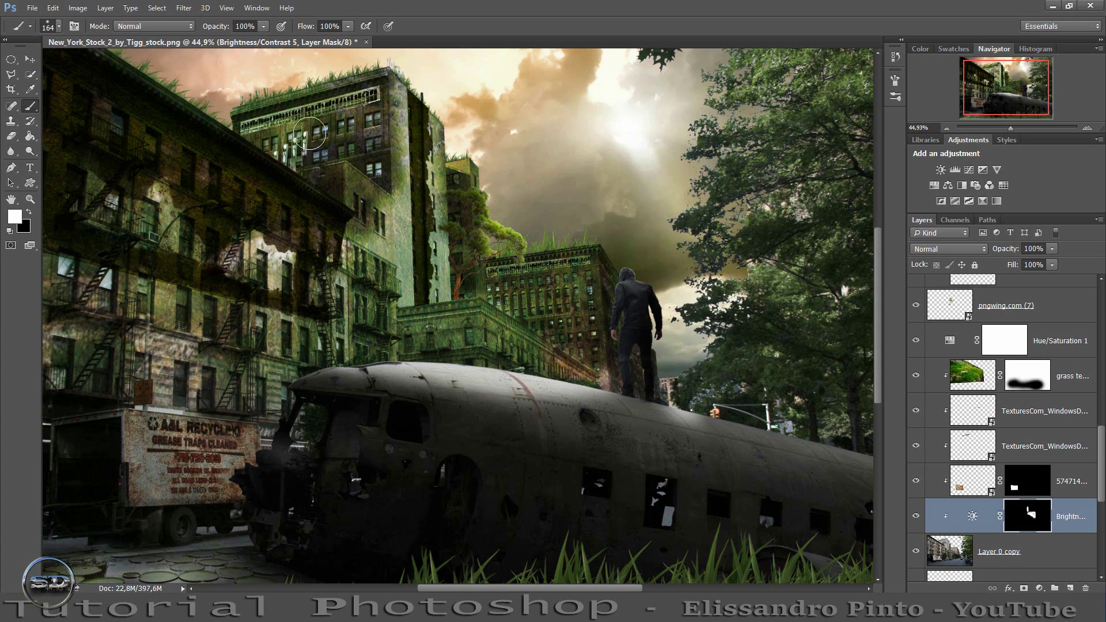
left_click_drag(247, 265, 268, 245)
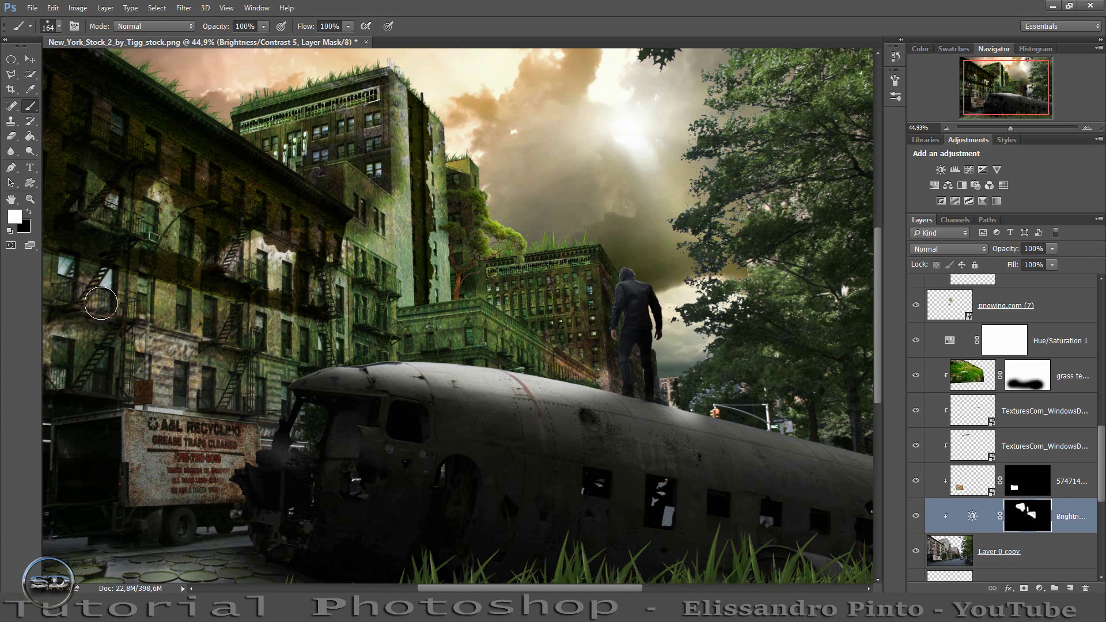
mouse_move(410, 348)
left_mouse_down()
mouse_move(472, 349)
mouse_move(582, 378)
mouse_move(511, 359)
left_mouse_up()
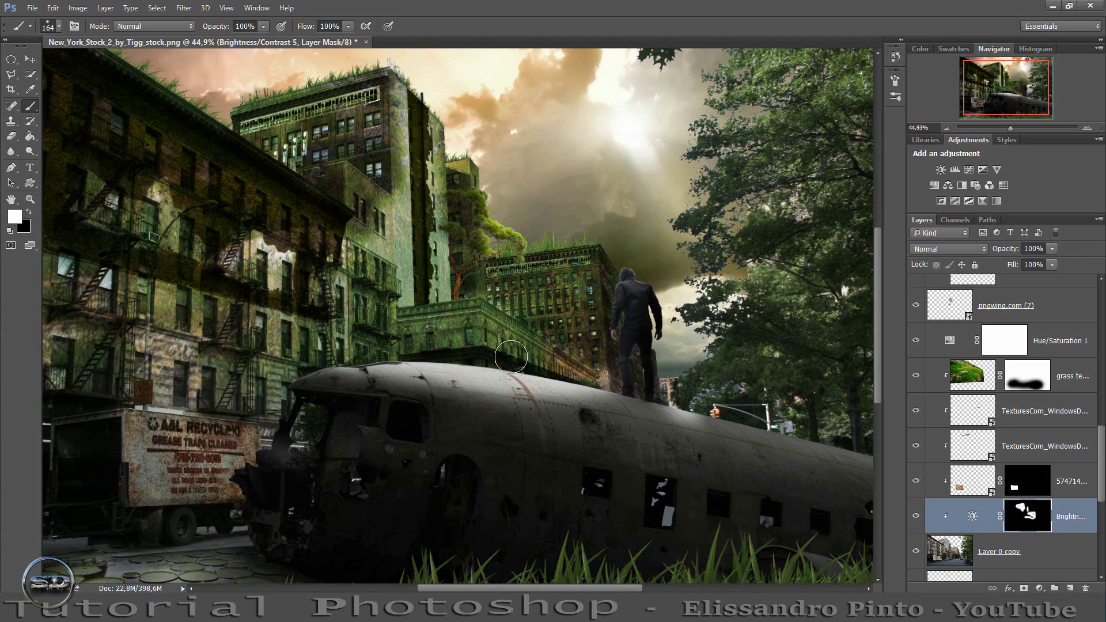
Darken the truck's rear, the street and the rock behind the legs, then set fill to 65%.
scroll(813, 501, "down", 3)
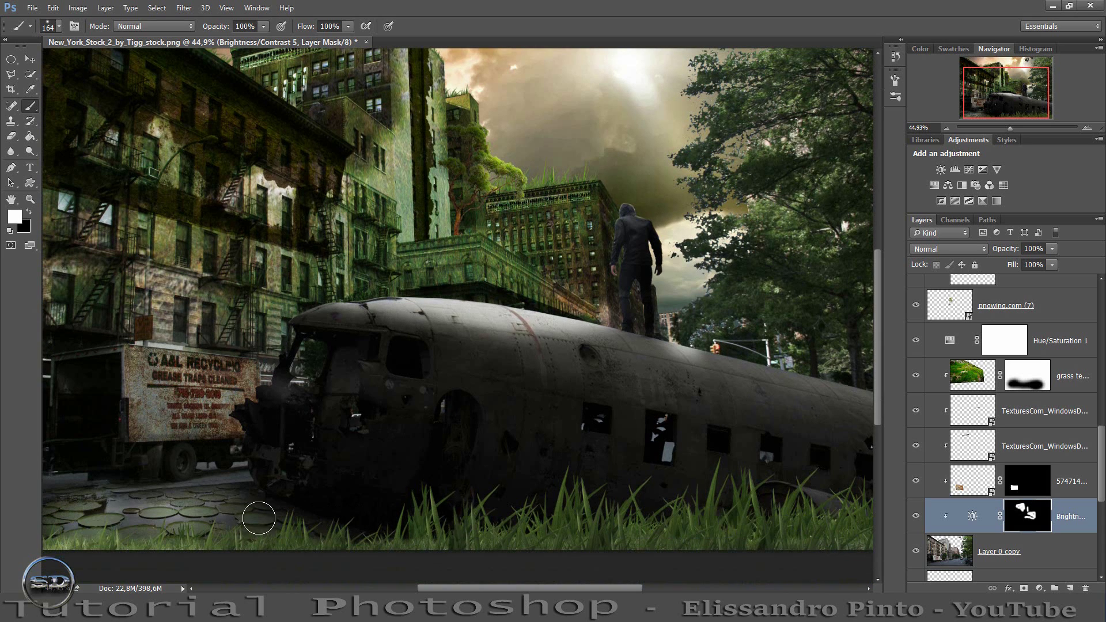
mouse_move(242, 427)
left_mouse_down()
mouse_move(111, 440)
mouse_move(128, 370)
mouse_move(69, 358)
mouse_move(99, 383)
mouse_move(190, 340)
mouse_move(258, 364)
mouse_move(185, 397)
mouse_move(106, 353)
mouse_move(173, 259)
mouse_move(170, 291)
mouse_move(259, 184)
mouse_move(277, 230)
mouse_move(154, 135)
mouse_move(69, 242)
left_mouse_up()
scroll(114, 236, "up", 3)
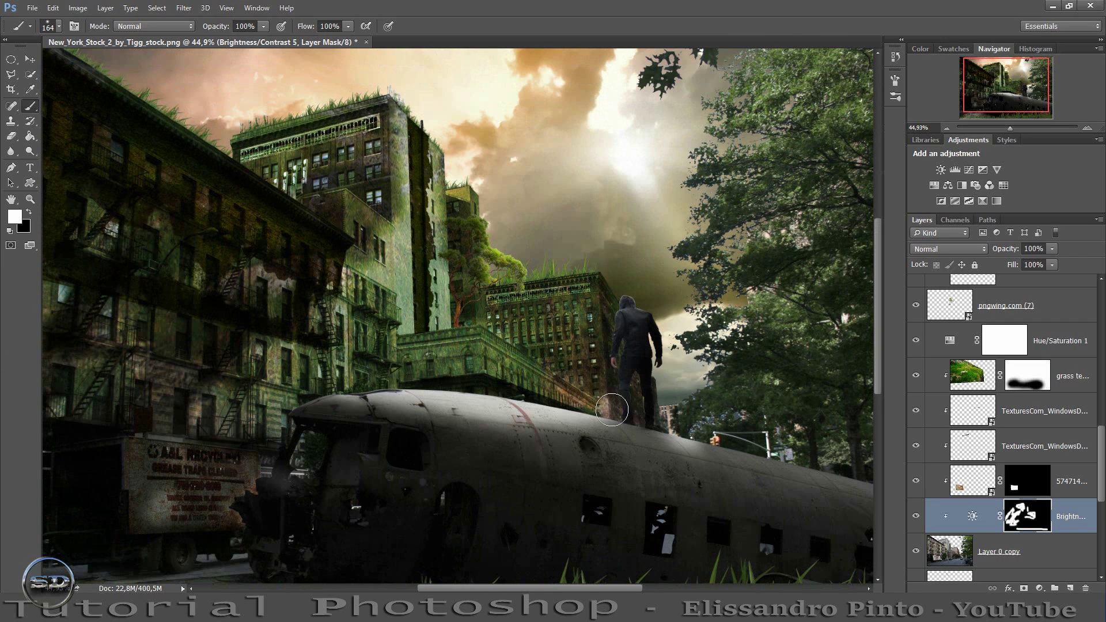
mouse_move(611, 410)
left_mouse_down()
mouse_move(605, 440)
mouse_move(621, 364)
left_mouse_up()
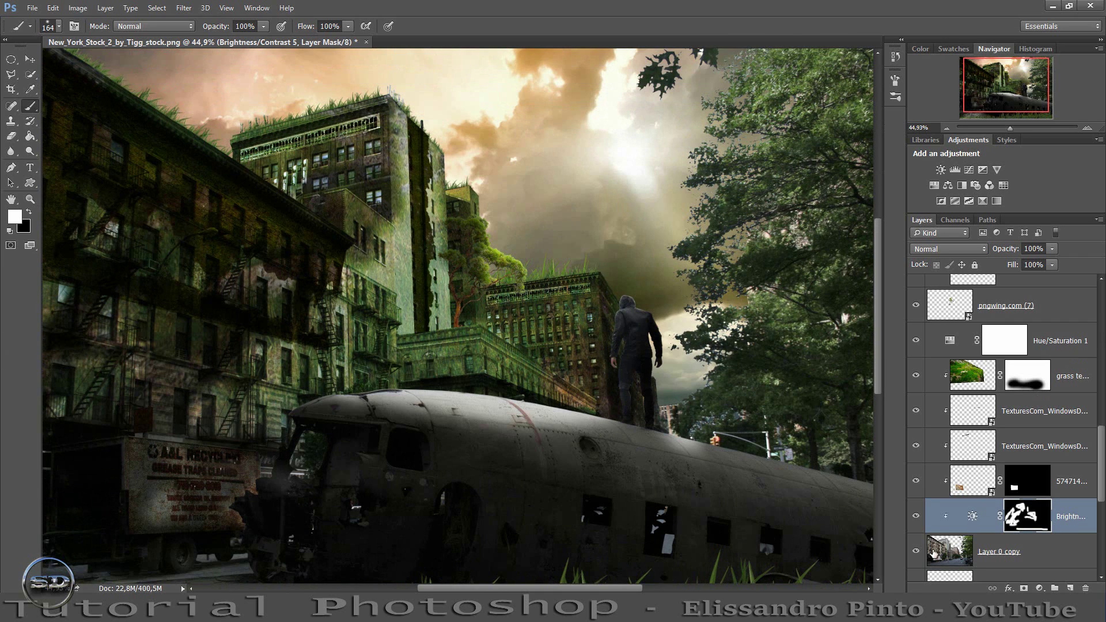
left_click(917, 520)
mouse_move(1011, 266)
left_mouse_down()
mouse_move(993, 267)
mouse_move(1000, 250)
left_mouse_up()
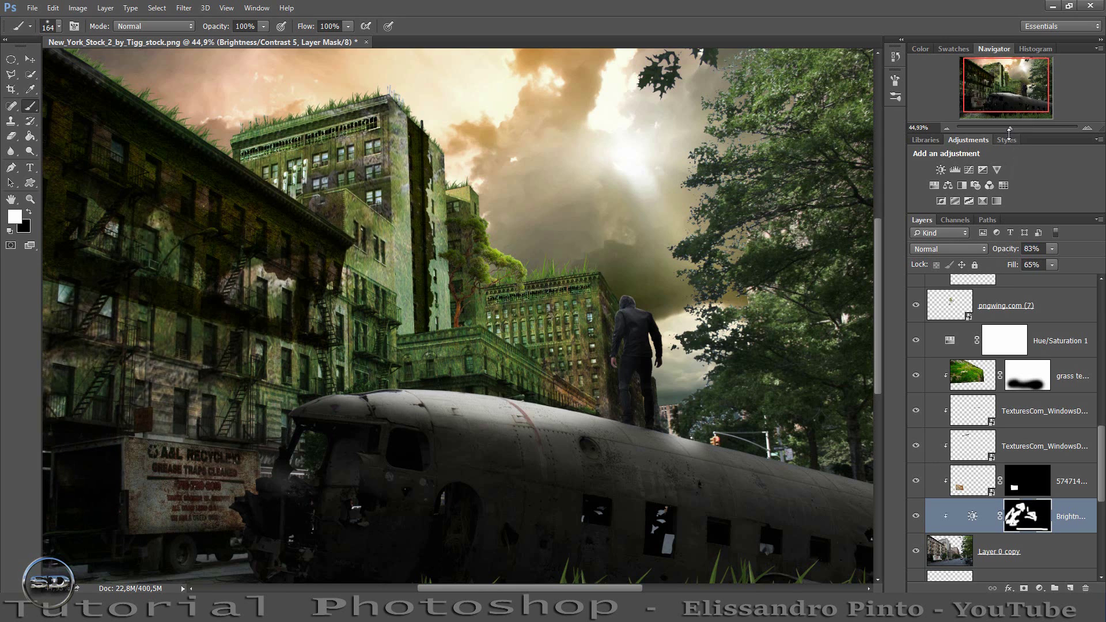
left_click_drag(1008, 133, 1007, 133)
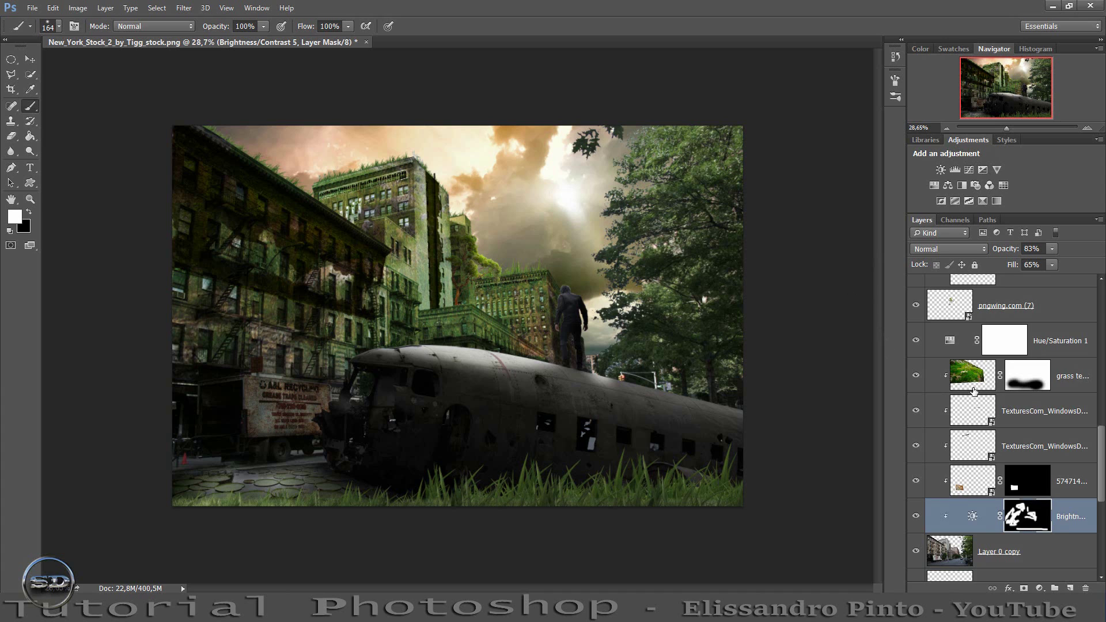
scroll(974, 391, "up", 3)
scroll(977, 392, "up", 3)
scroll(979, 392, "up", 3)
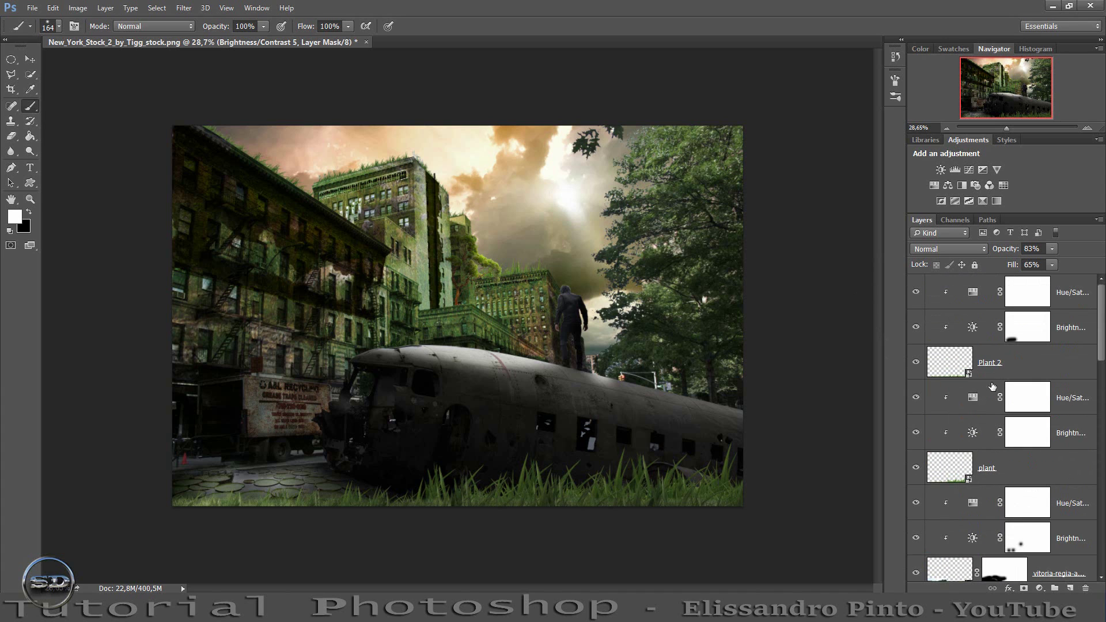
left_click(1074, 291)
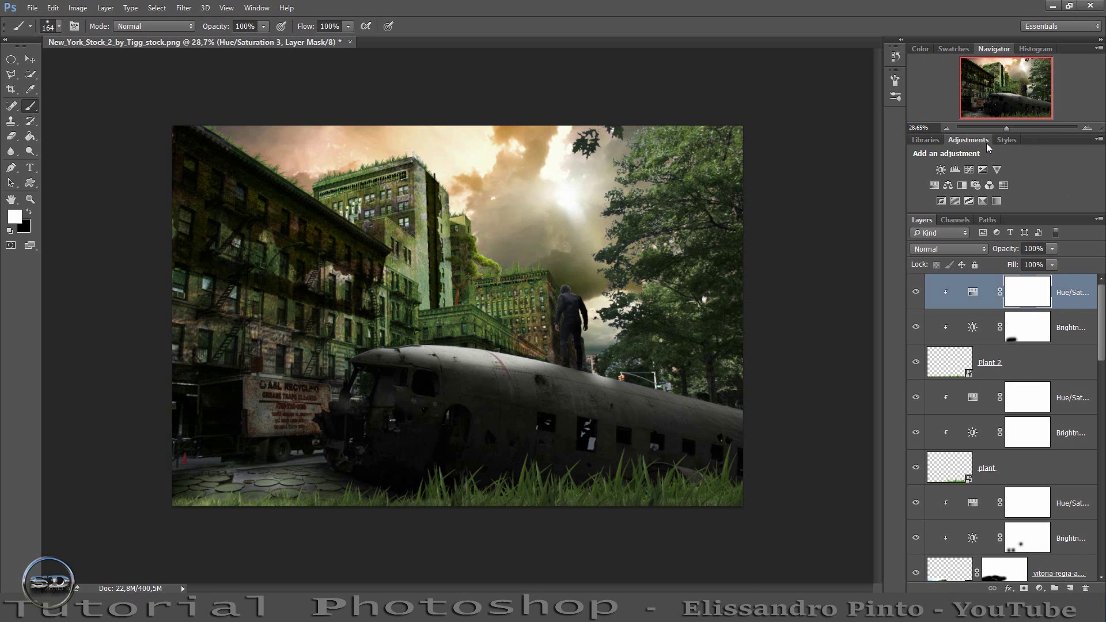
left_click_drag(1008, 128, 1012, 127)
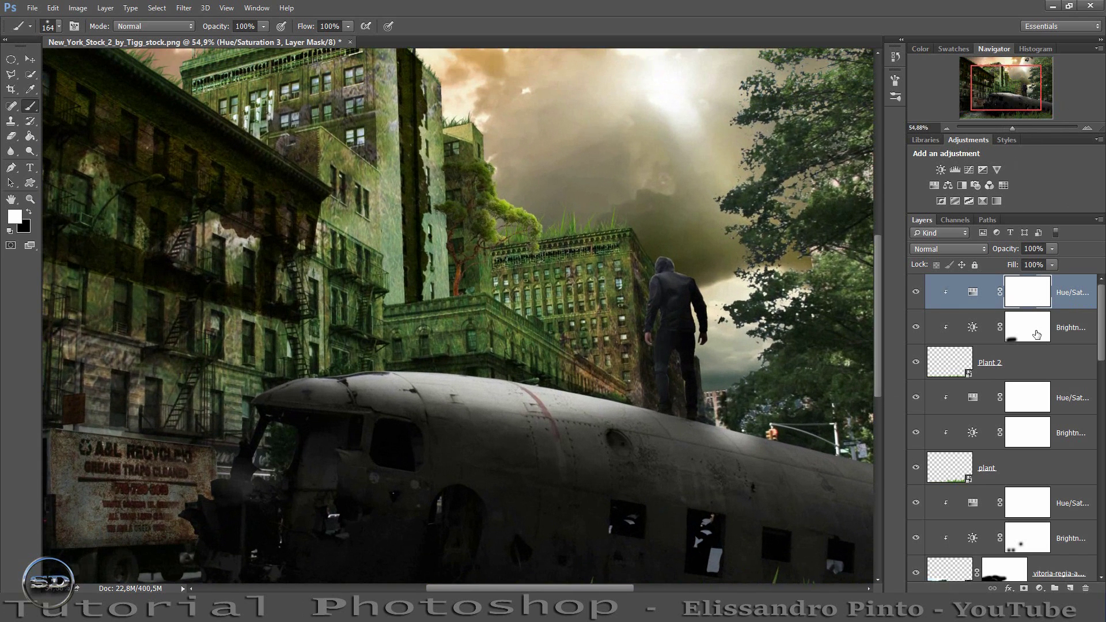
scroll(1036, 336, "down", 1)
Add a Brightness/Contrast adjustment clipped to Layer 1 with brightness -61.
scroll(1037, 346, "down", 3)
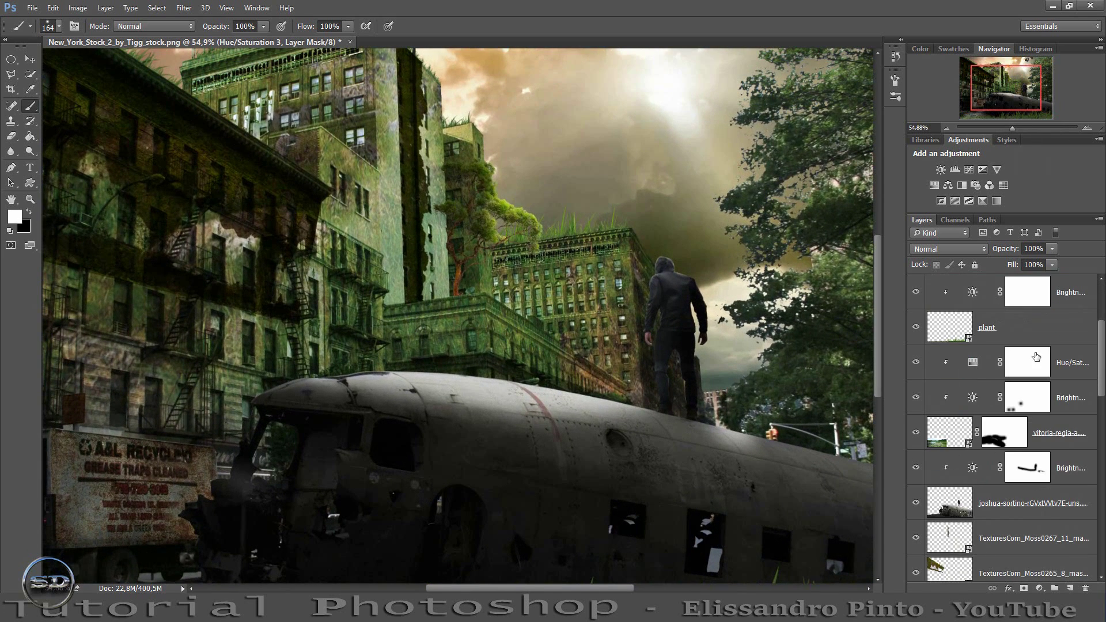
scroll(1036, 358, "down", 2)
scroll(1014, 414, "down", 1)
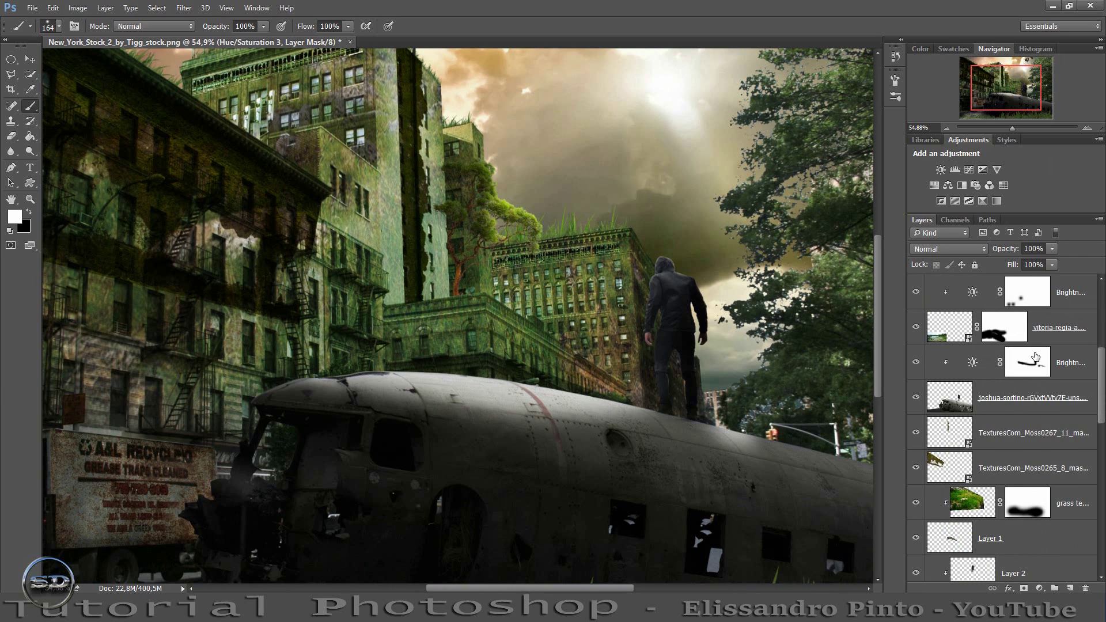
scroll(991, 470, "down", 1)
left_click(957, 502)
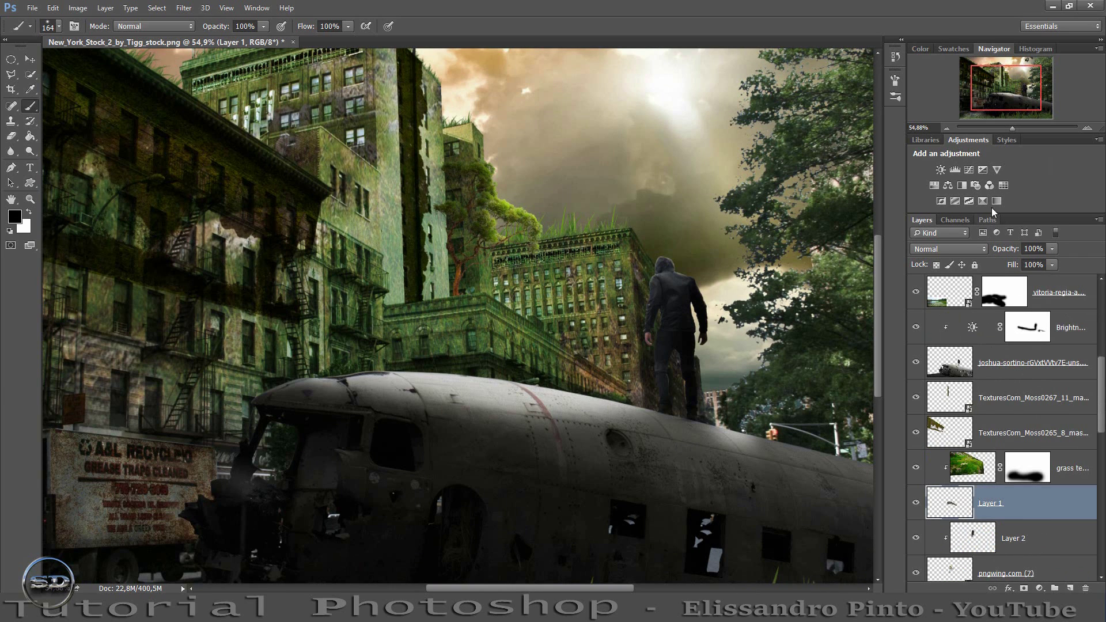
left_click(945, 168)
left_click(743, 545)
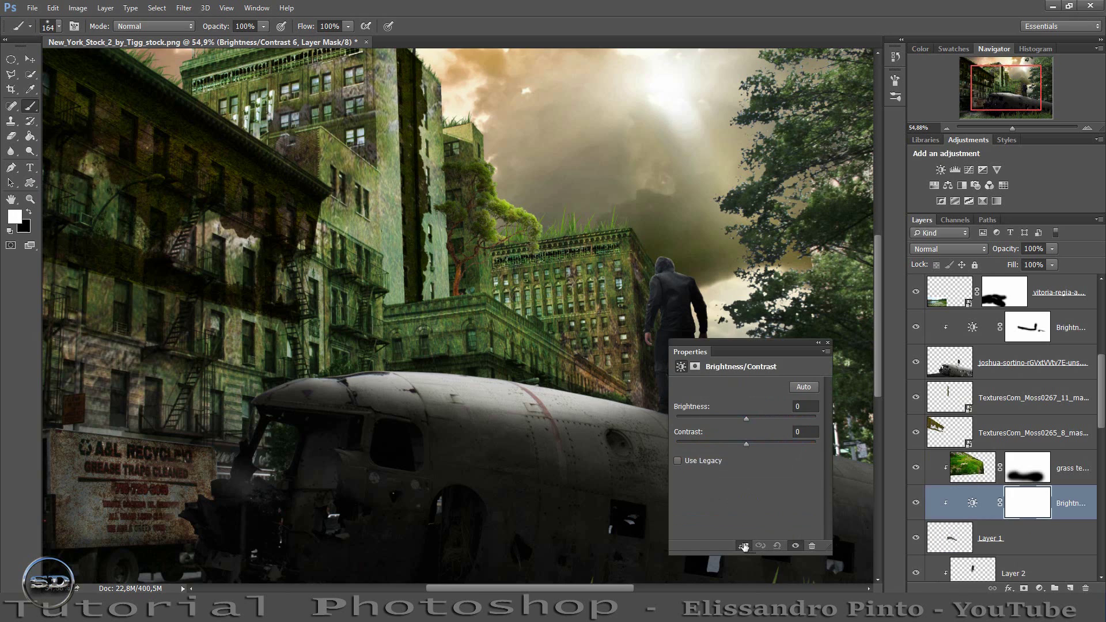
left_click_drag(748, 417, 718, 421)
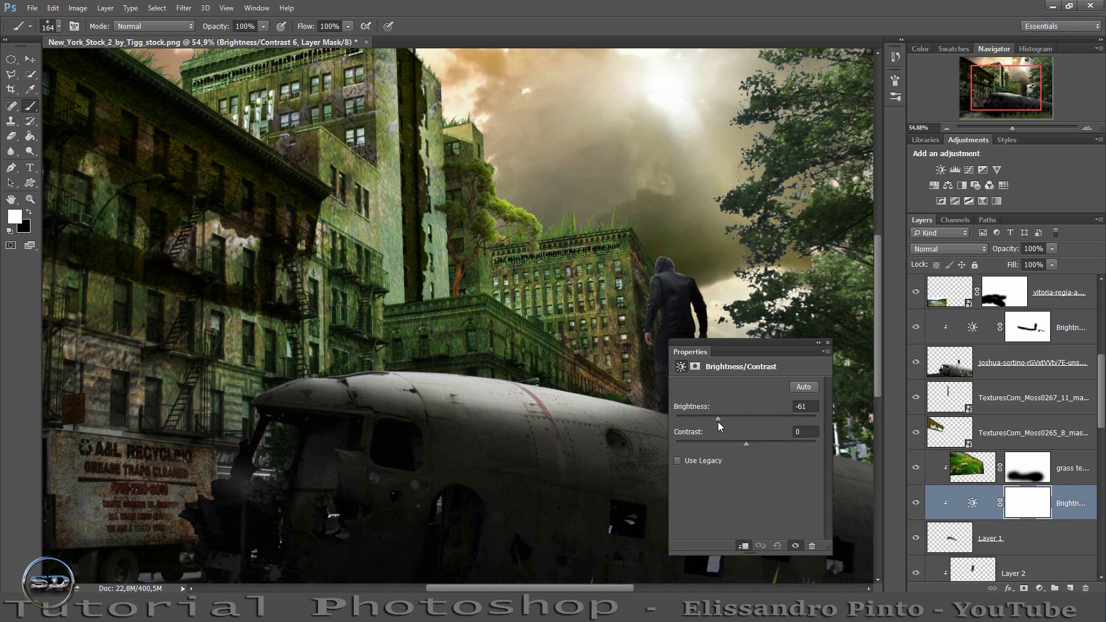
left_click(828, 343)
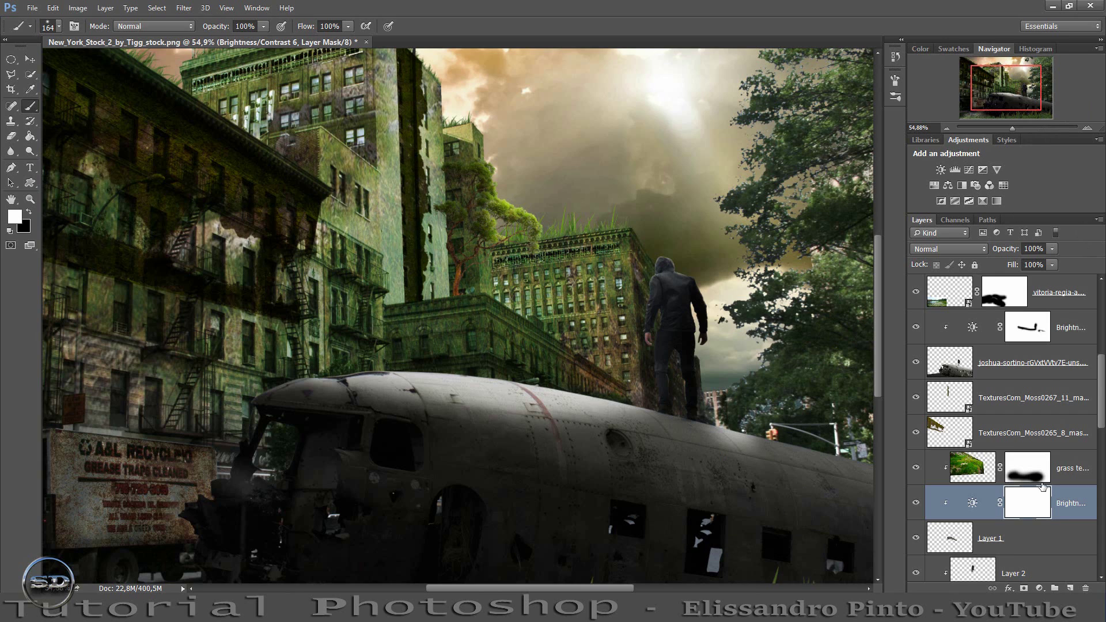
Select the Hue/Saturation 5 copy 3 layer.
scroll(1026, 502, "down", 2)
scroll(1008, 519, "down", 2)
scroll(989, 535, "down", 2)
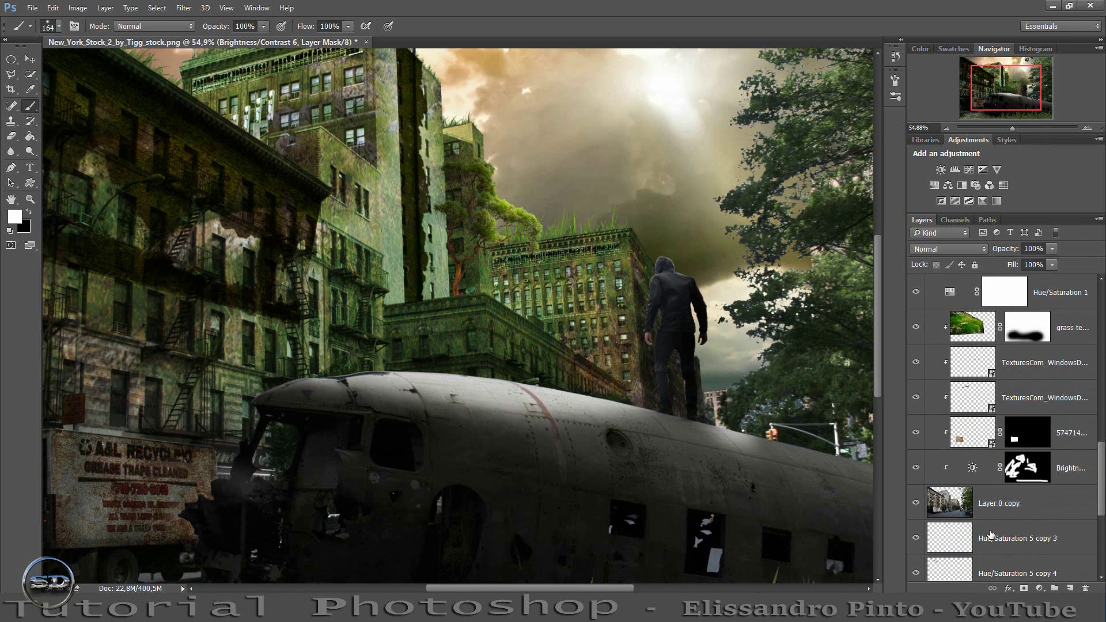
left_click(958, 539)
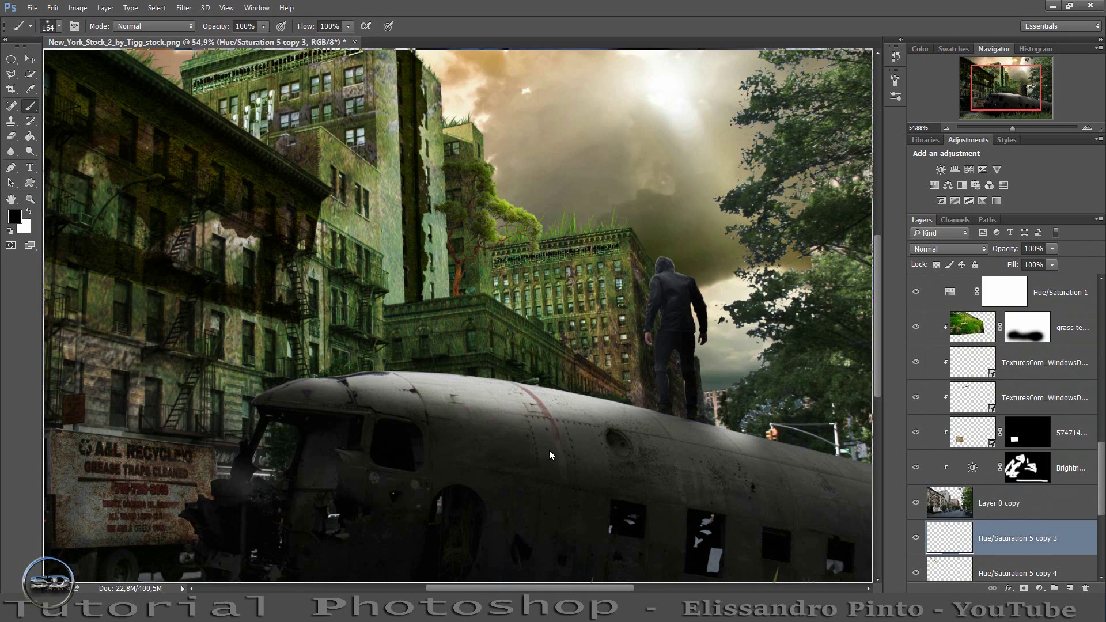
Shift the pngwing.com (7) tree, rotate it about 12.6° onto the middle rooftops, and commit.
left_click_drag(430, 218, 452, 219)
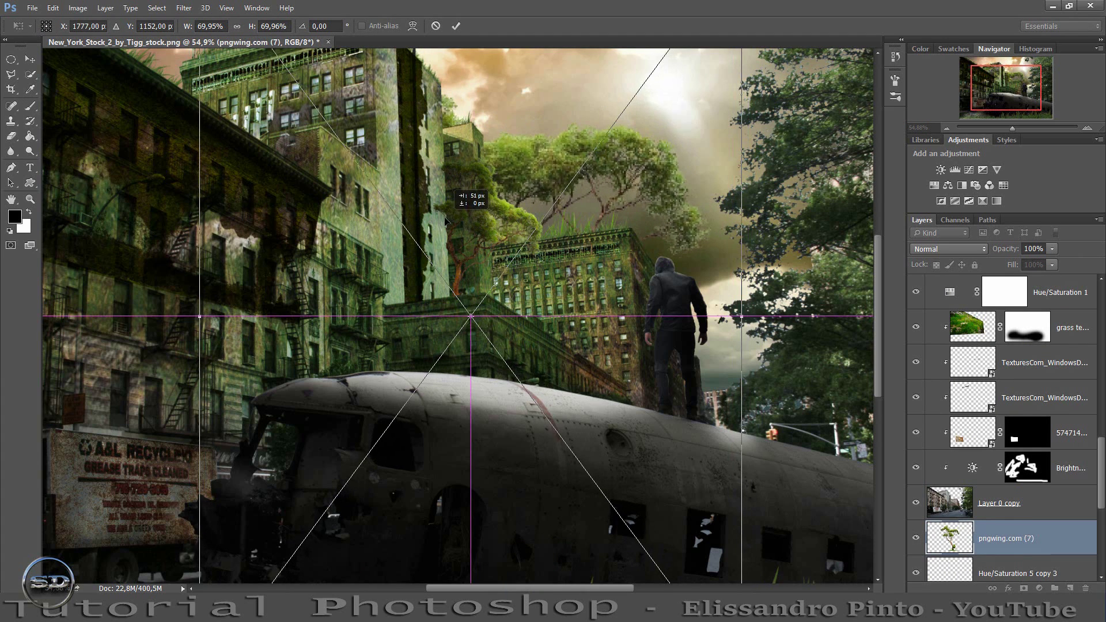
left_click_drag(452, 219, 446, 210)
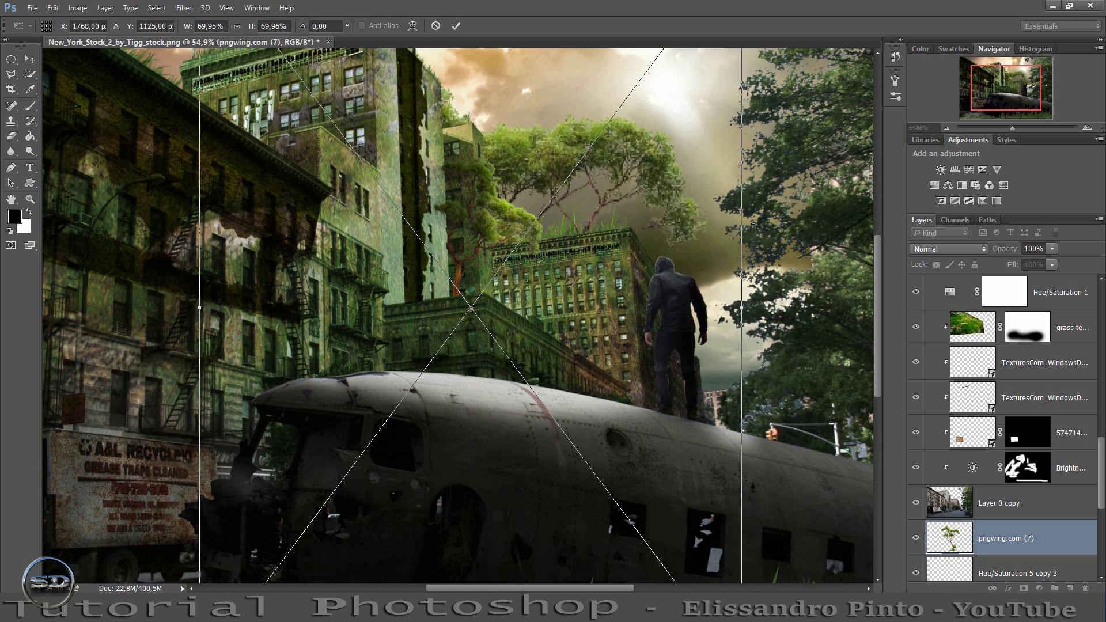
left_click_drag(755, 228, 731, 293)
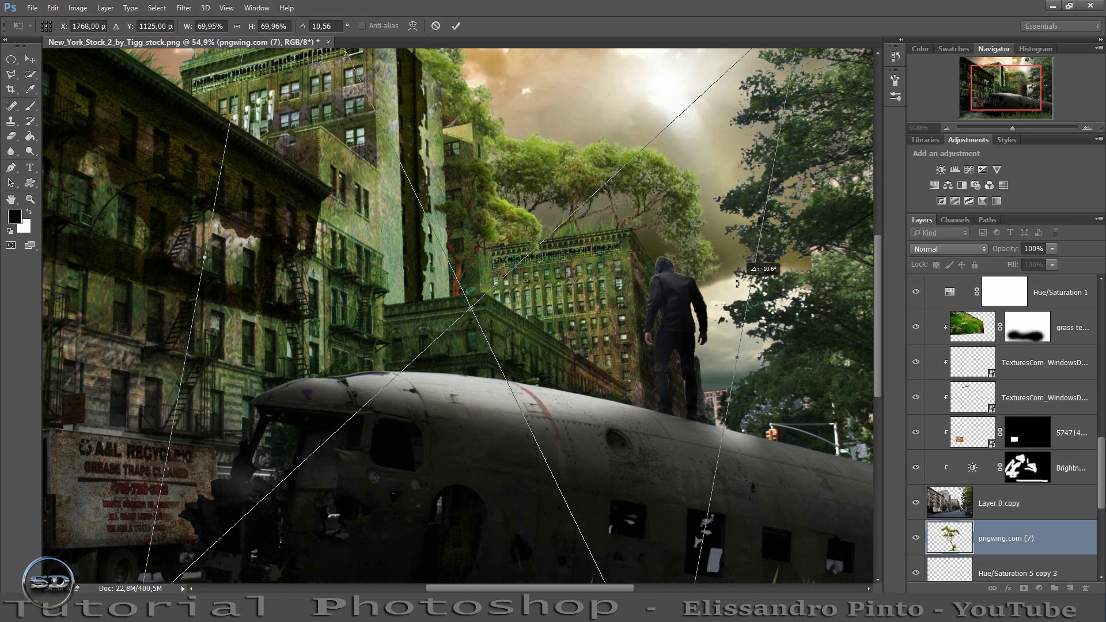
left_click_drag(668, 246, 655, 256)
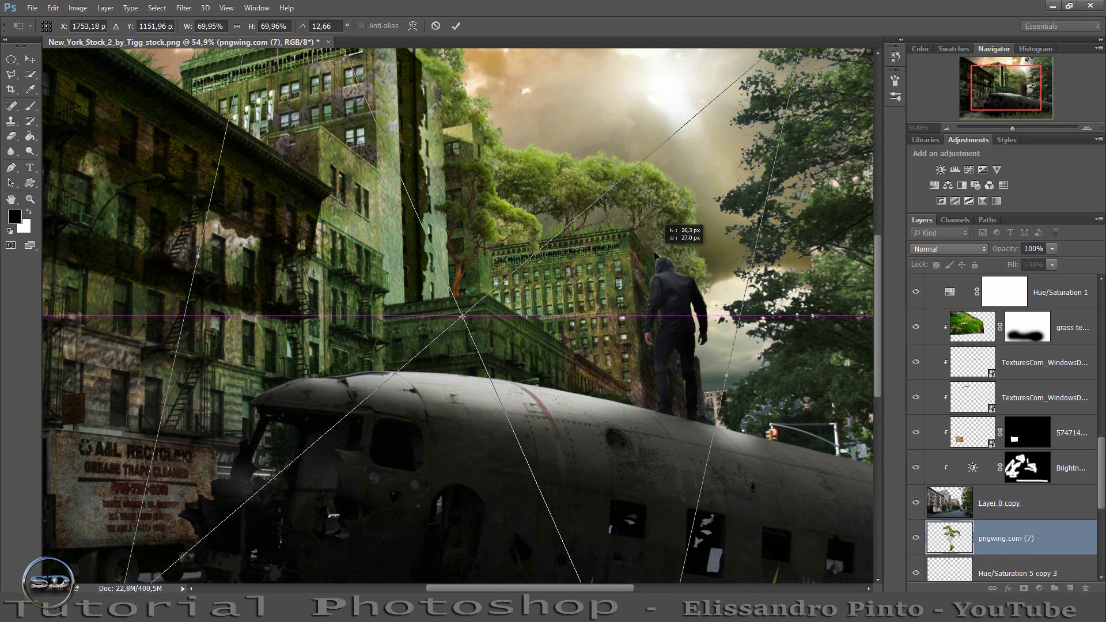
left_click(452, 28)
key("b")
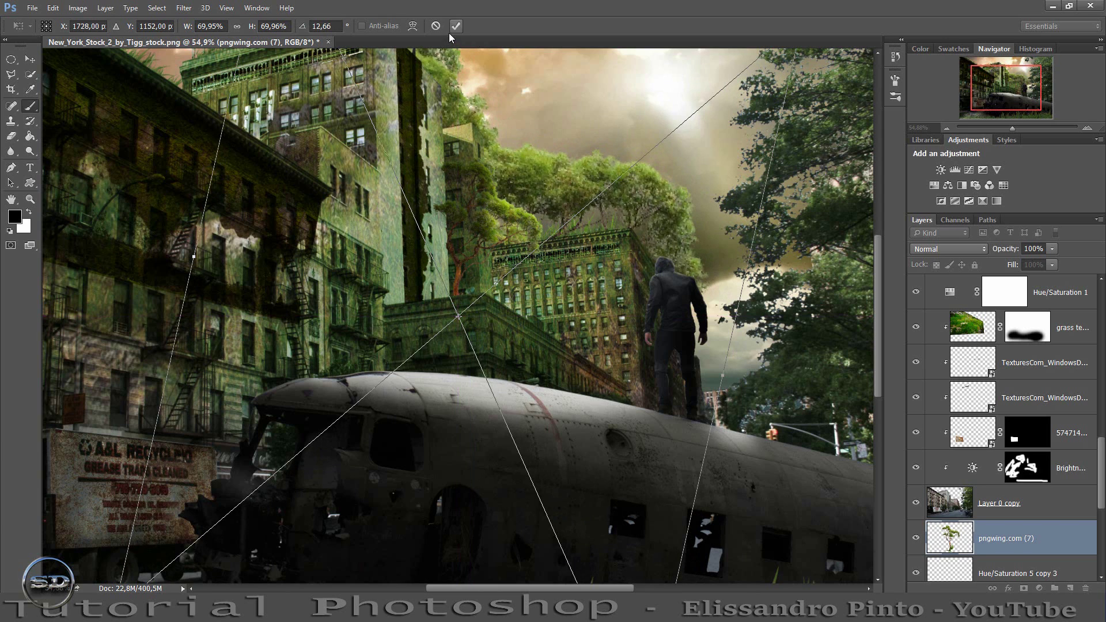
left_click_drag(988, 92, 986, 85)
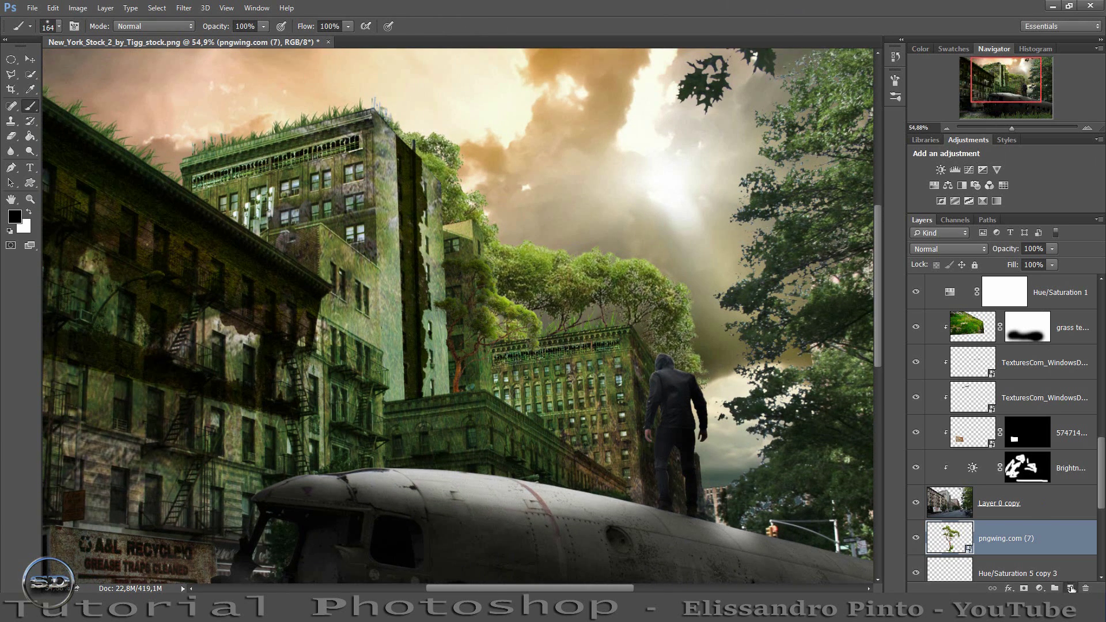
Add a clipped layer of dark brush shading over the rooftop foliage at 44% fill.
left_click(1071, 588)
right_click(1051, 533)
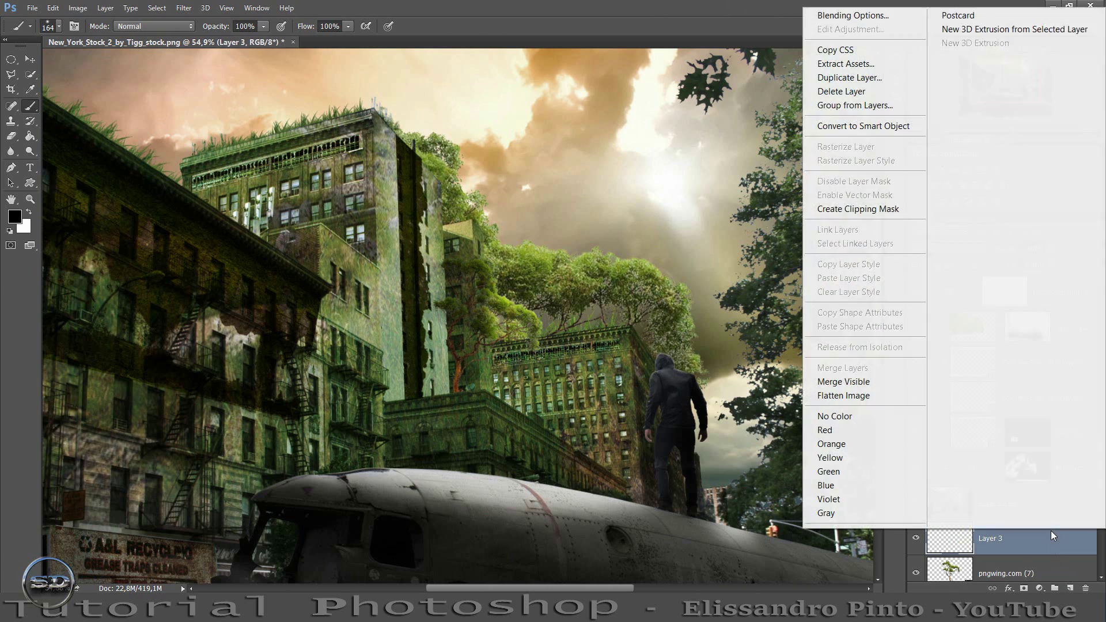
left_click(872, 212)
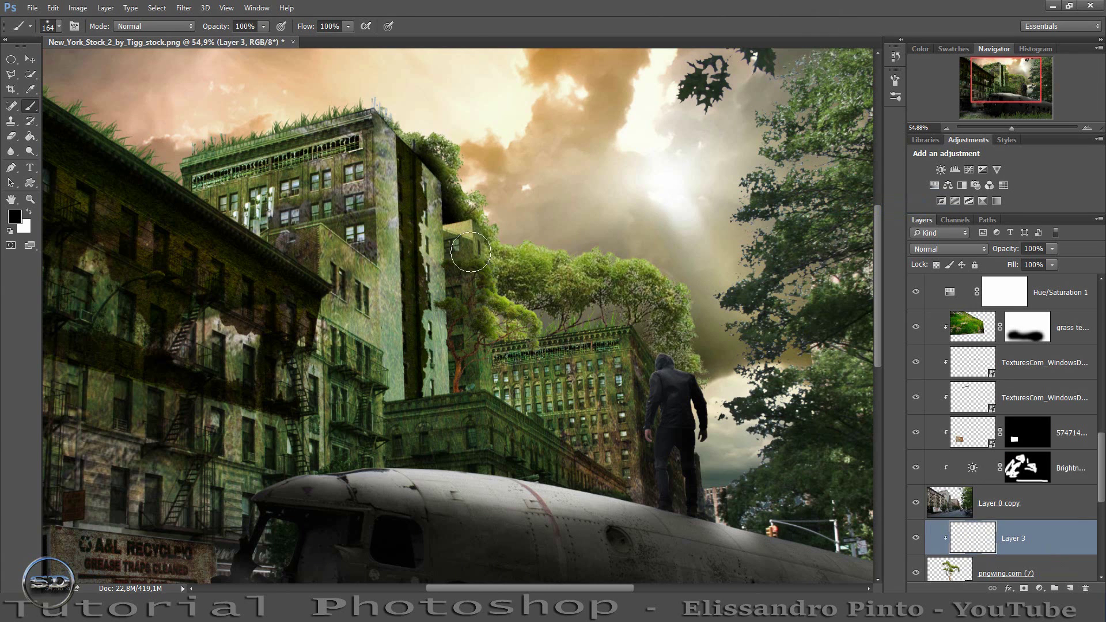
left_click_drag(471, 252, 686, 374)
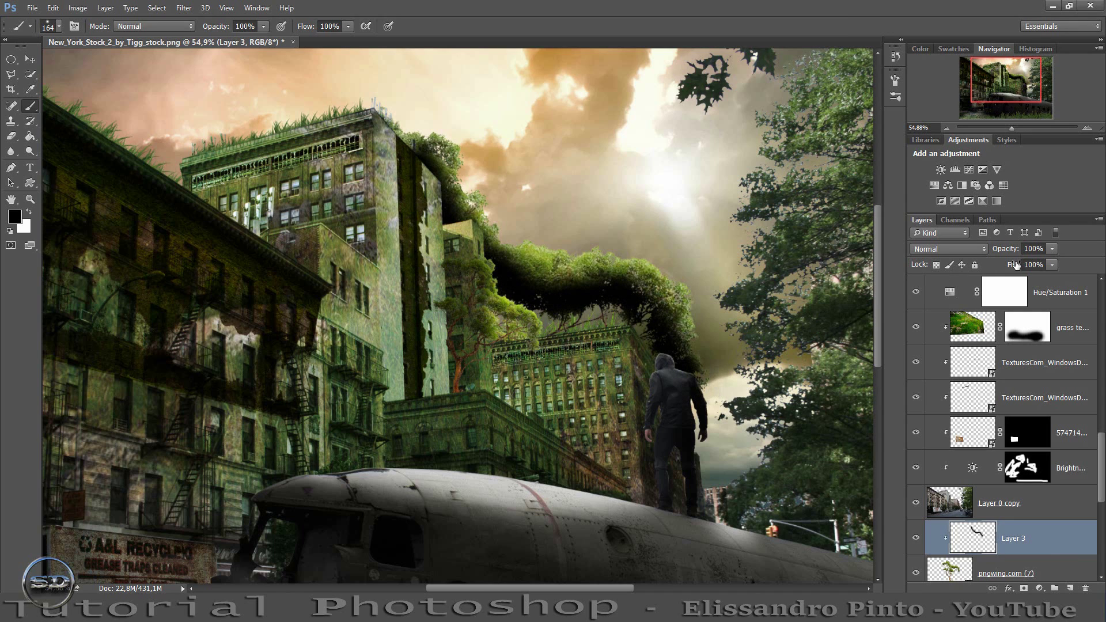
left_click_drag(1015, 264, 984, 270)
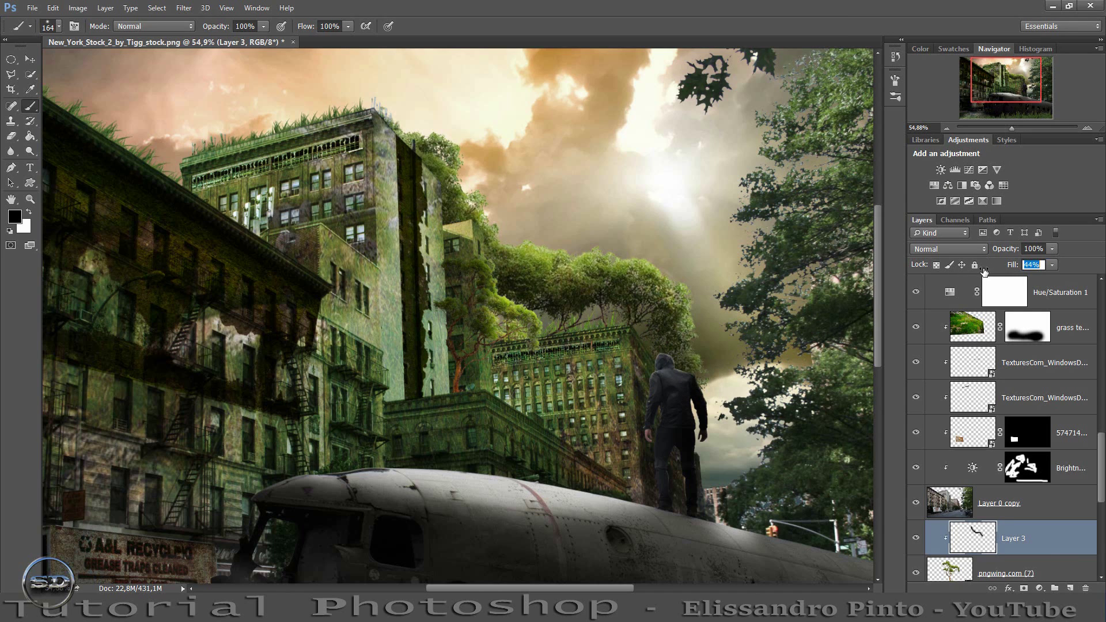
Select the pngwing.com (7) tree layer and move it above the shading layer for transforming.
left_click_drag(983, 76, 973, 76)
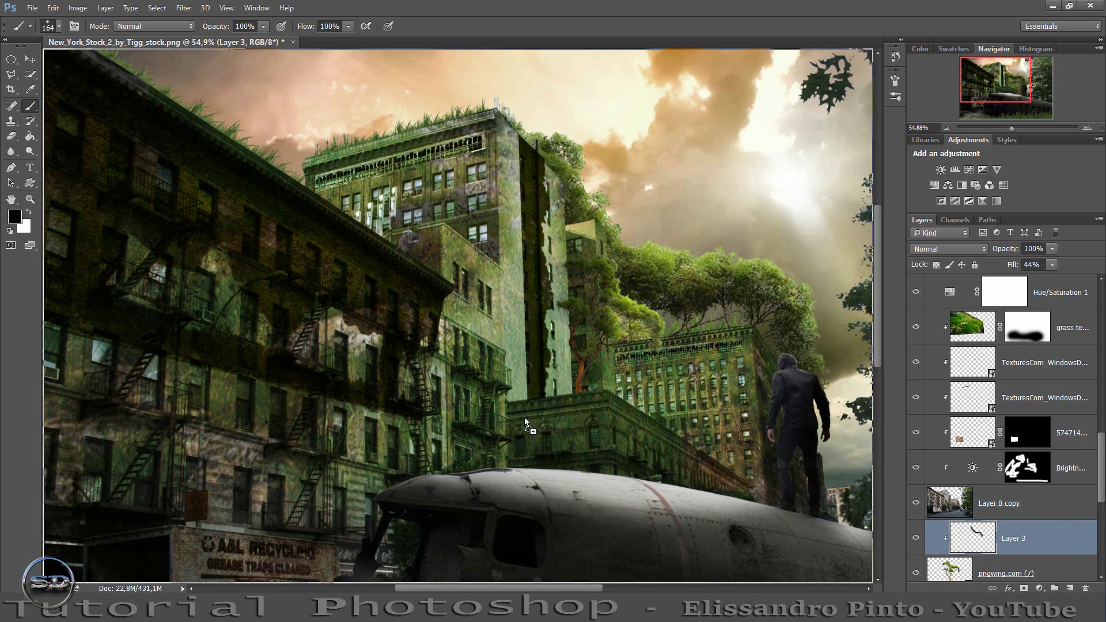
key("alt+[")
key("ctrl+]")
key("ctrl+t")
Move the tree over the left rooftops and commit the transform.
mouse_move(624, 199)
left_mouse_down()
mouse_move(482, 154)
mouse_move(472, 169)
left_mouse_up()
left_click(455, 29)
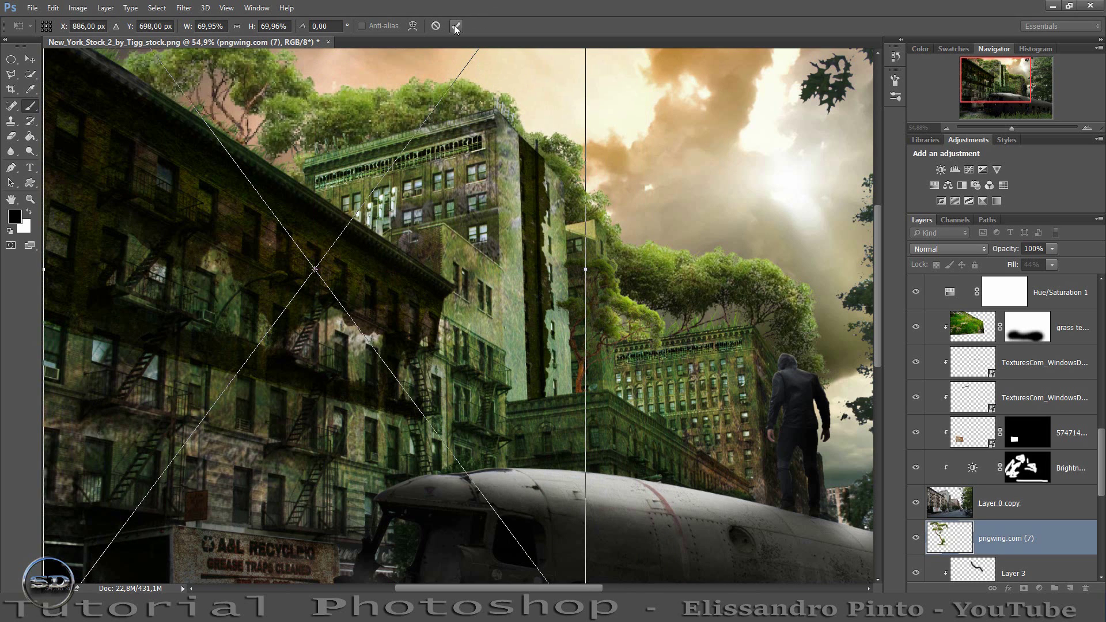
key("b")
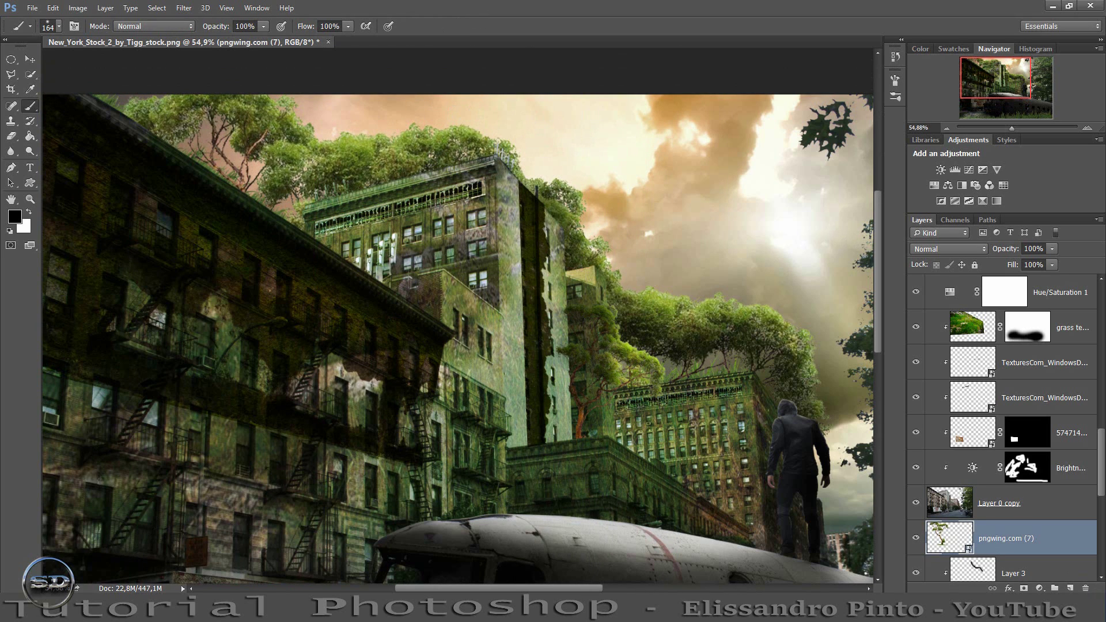
Paint dark treetop shading on a new clipped Layer 4 at 26% fill, then zoom out.
left_click(1069, 588)
right_click(1050, 541)
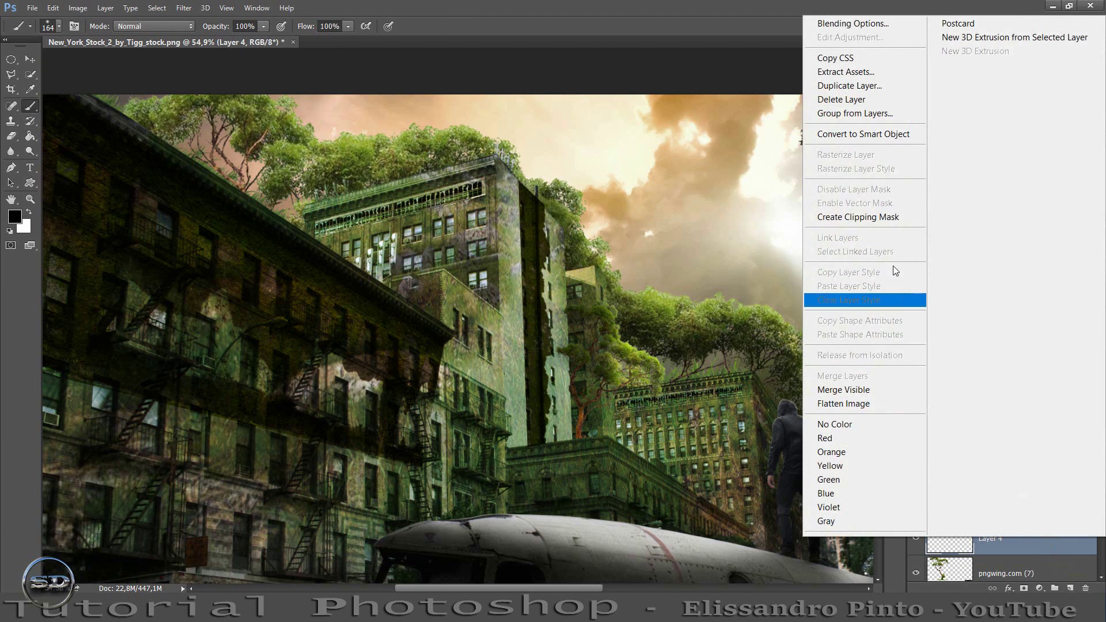
left_click(893, 216)
mouse_move(183, 111)
left_mouse_down()
mouse_move(179, 127)
mouse_move(236, 138)
mouse_move(271, 190)
mouse_move(426, 167)
mouse_move(516, 173)
left_mouse_up()
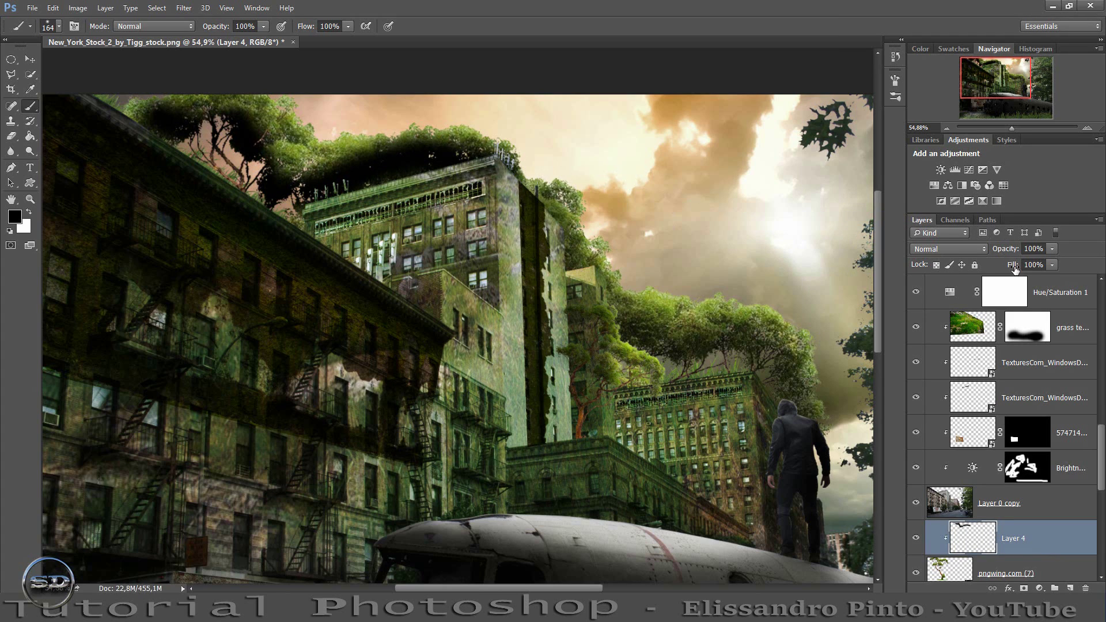
left_click_drag(1017, 266, 976, 264)
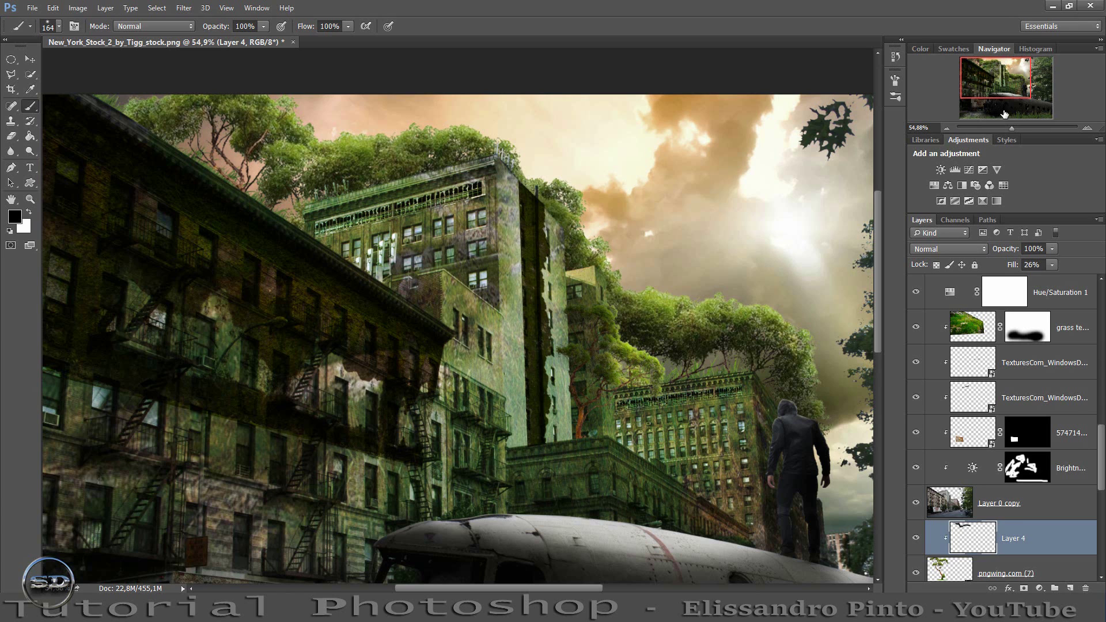
left_click(1008, 127)
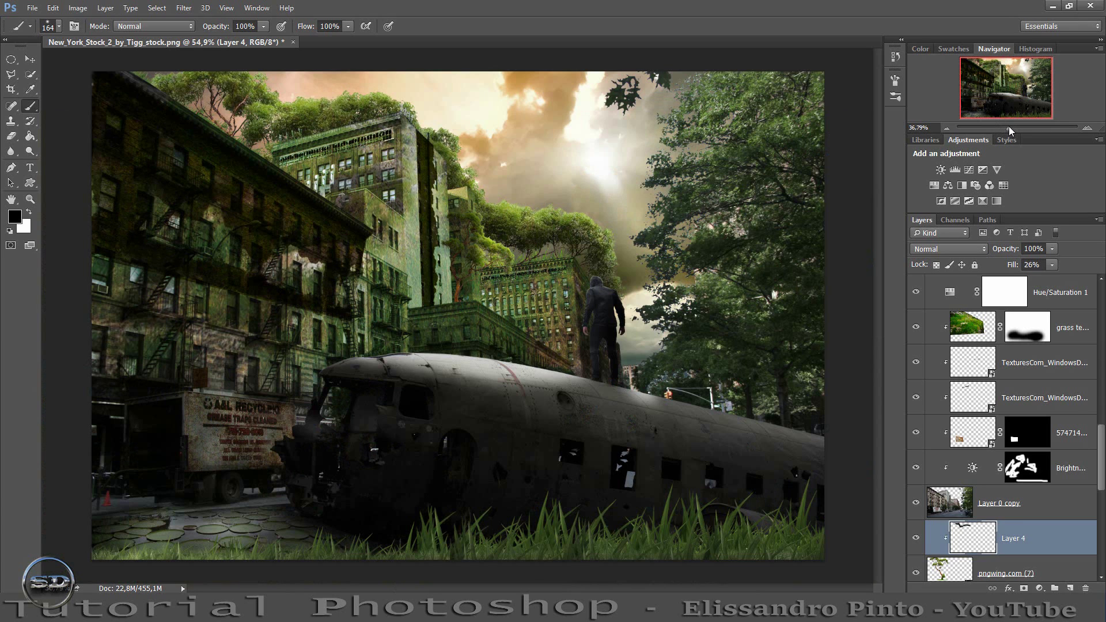
Select Layer 2 and open Plant 3.png, accepting the profile mismatch warning.
left_click_drag(1009, 127, 1008, 126)
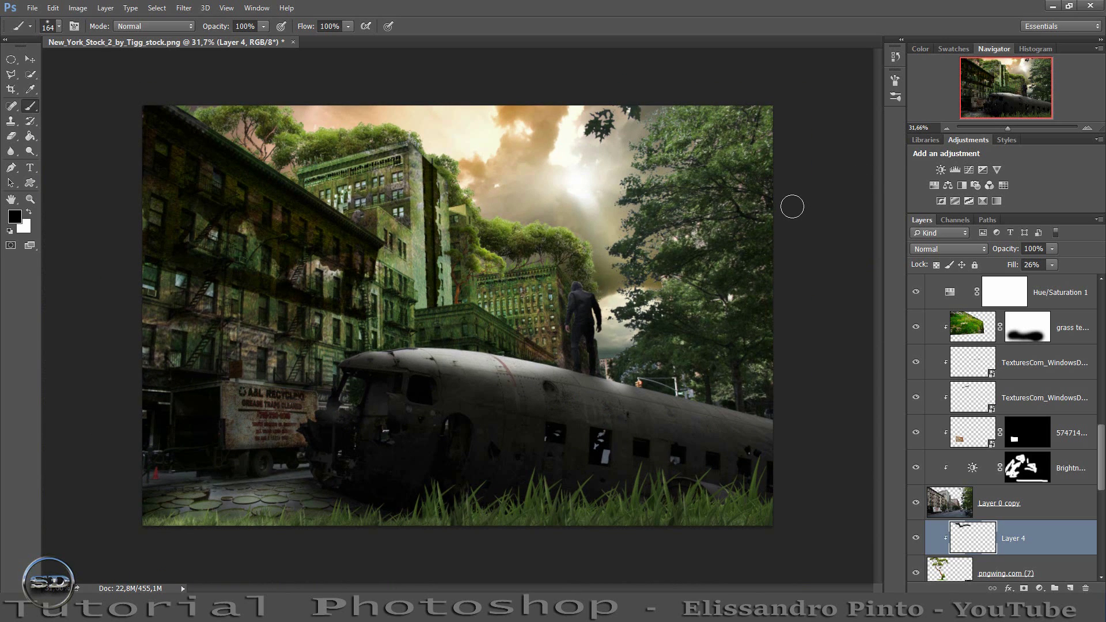
scroll(1049, 440, "up", 2)
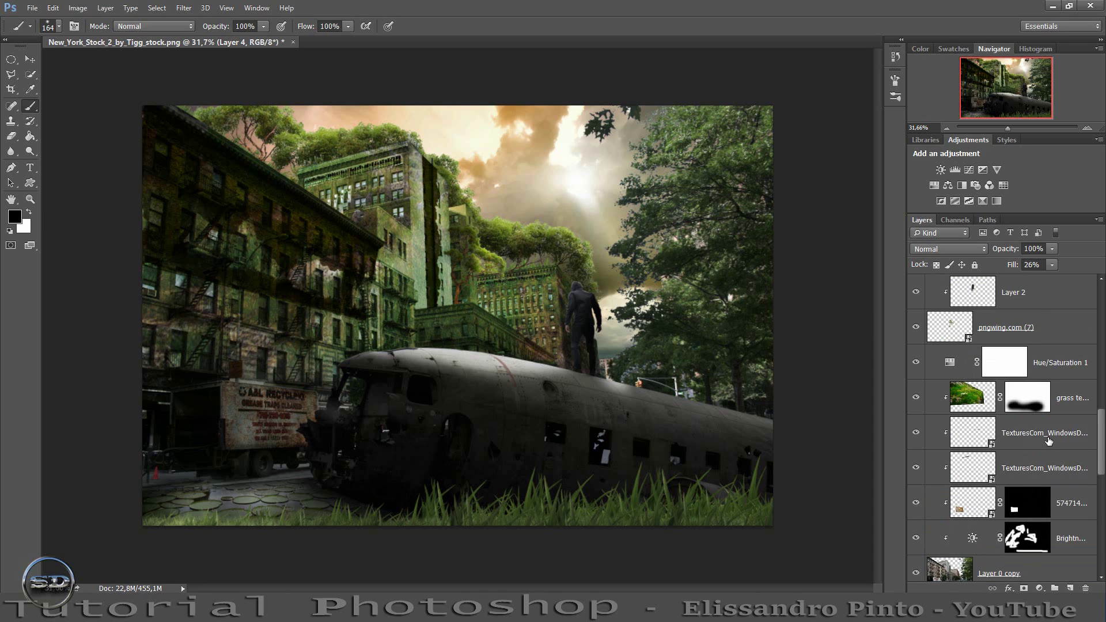
scroll(1049, 441, "up", 1)
scroll(1048, 440, "up", 1)
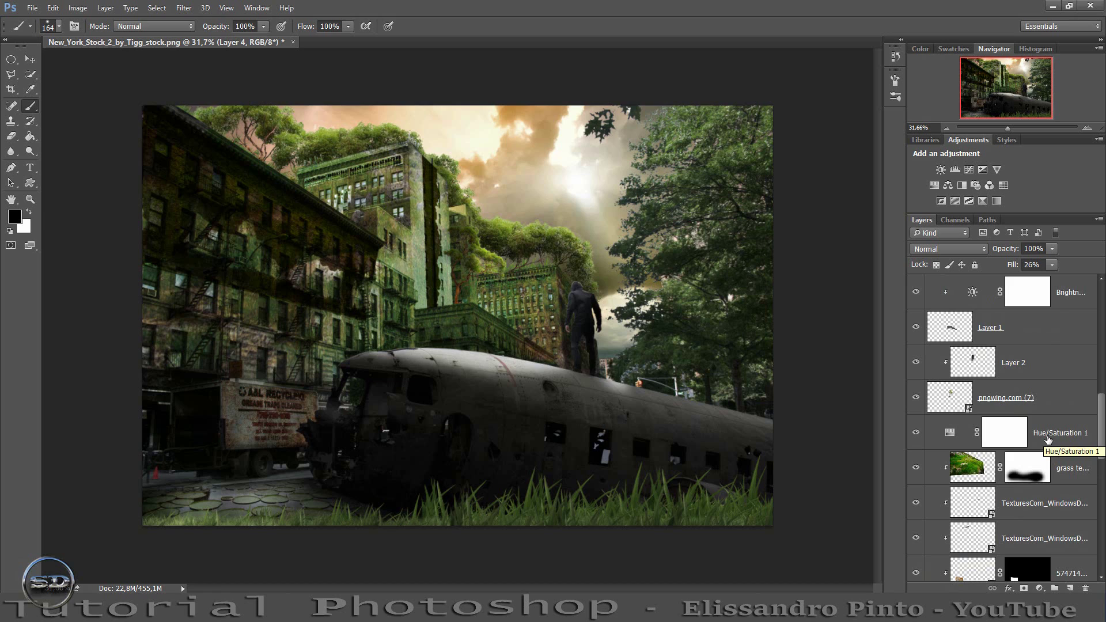
scroll(1049, 440, "up", 1)
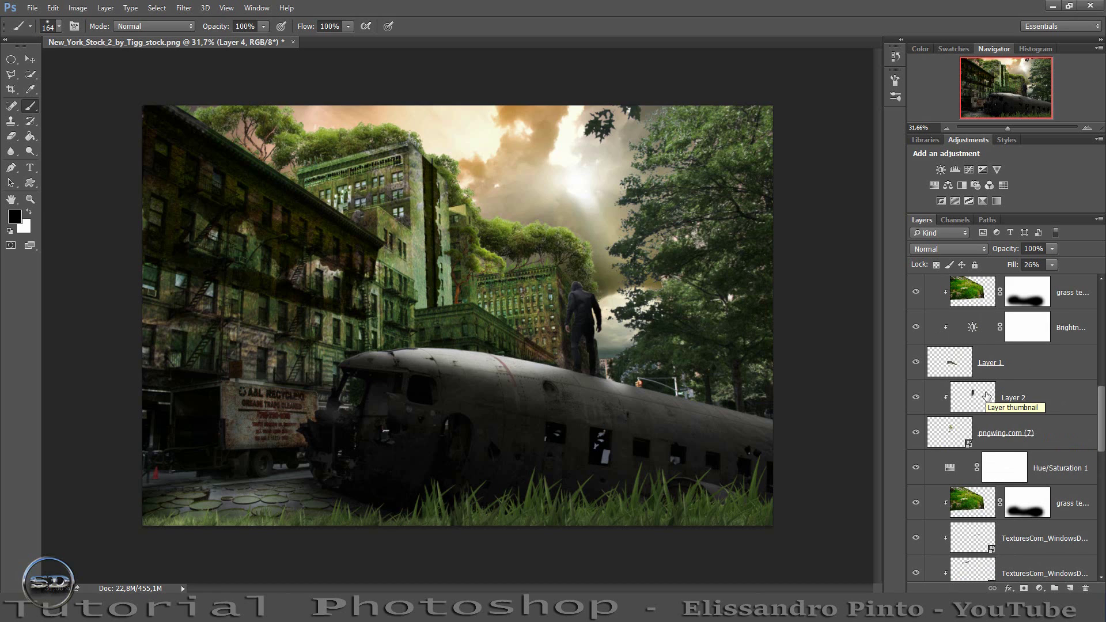
left_click(987, 397)
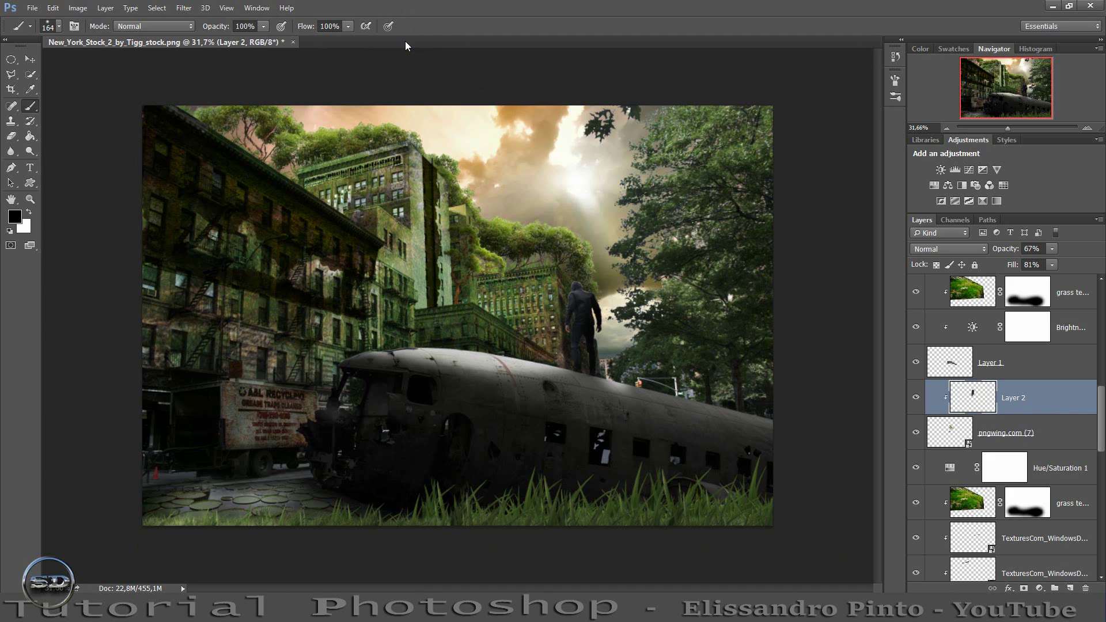
left_click(609, 289)
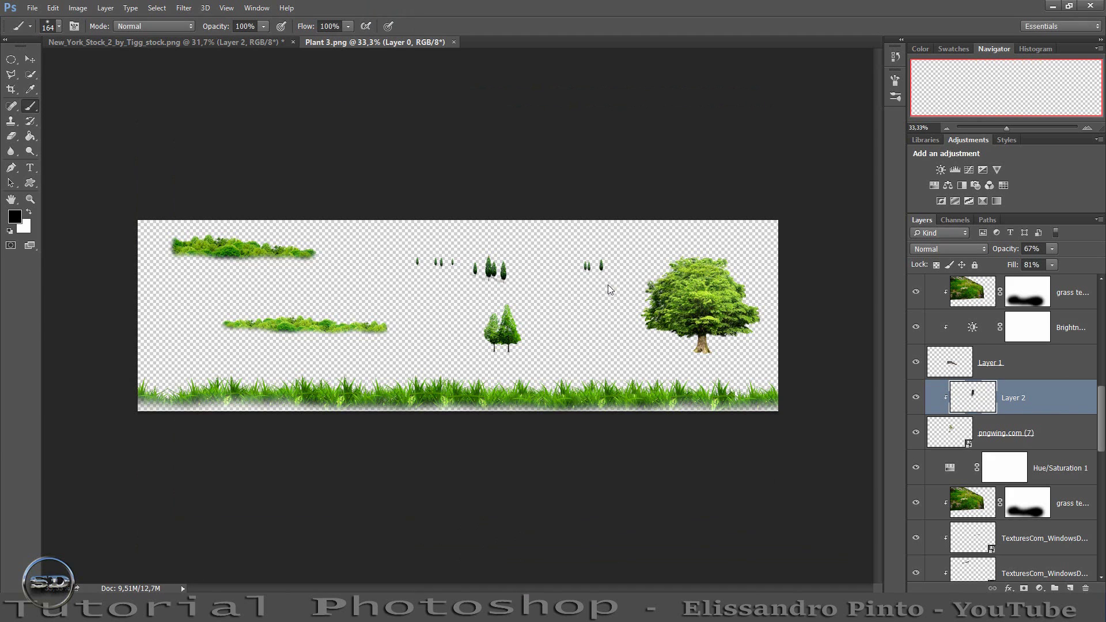
Outline the long top bush in Plant 3 with the Polygonal Lasso.
left_click(11, 74)
left_click(153, 250)
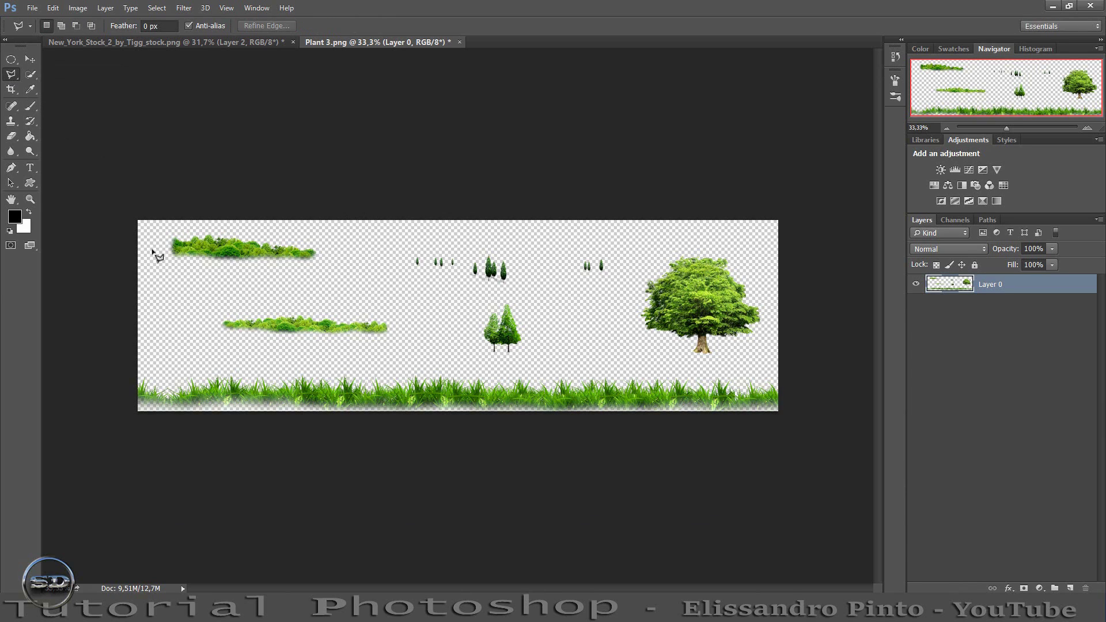
left_click(325, 288)
left_click(342, 233)
left_click(150, 262)
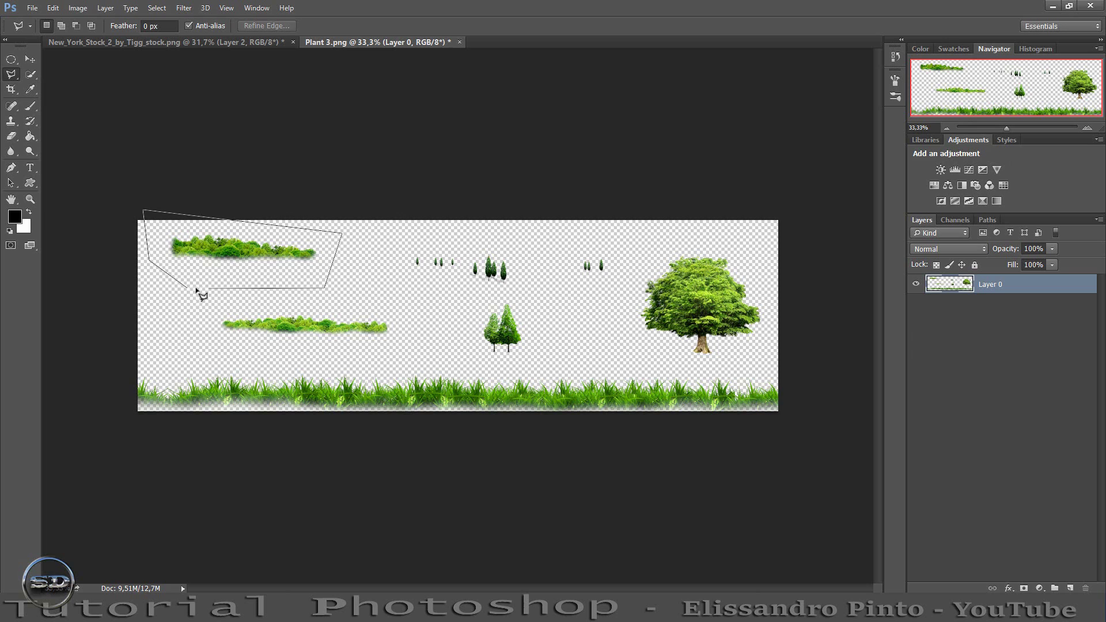
left_click(208, 288)
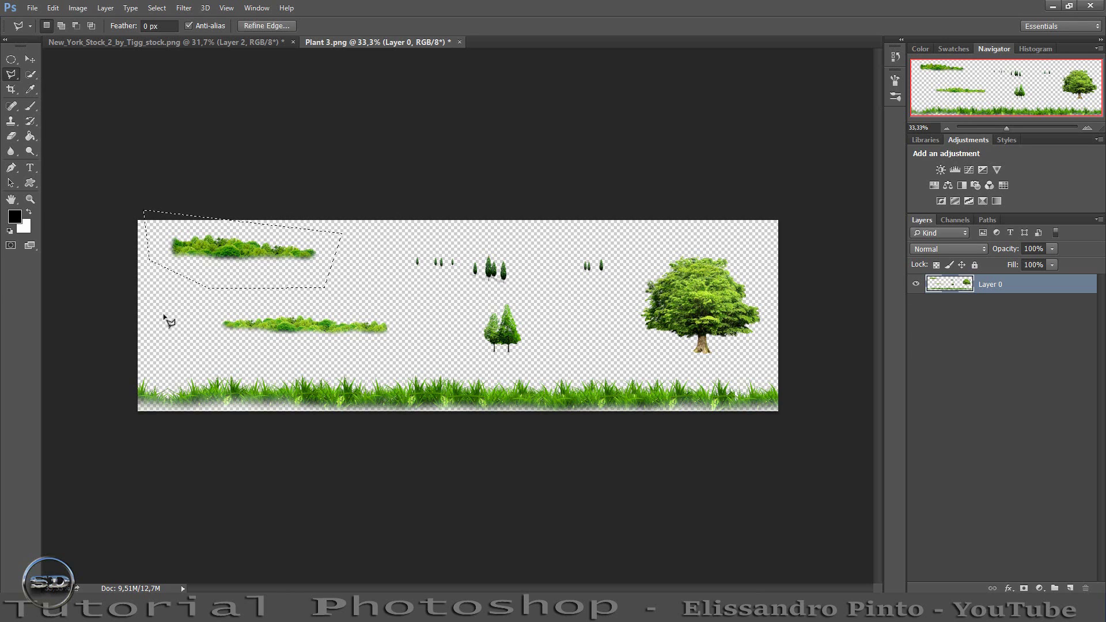
Cut and paste the bush as its own layer and drag it into the street composite.
key("ctrl+x")
key("ctrl+v")
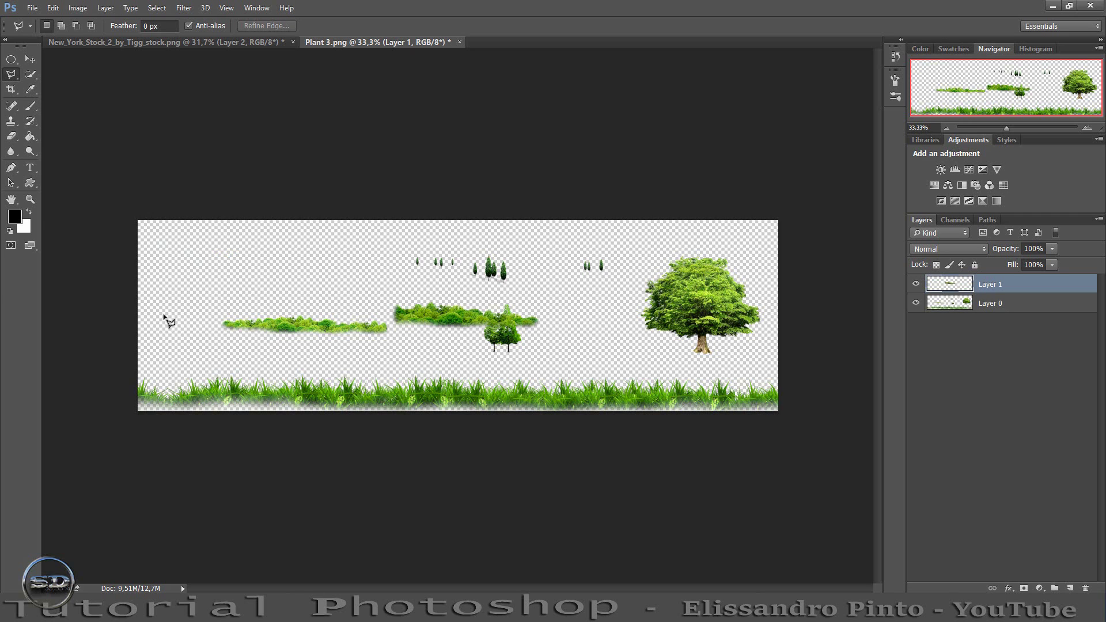
left_click(28, 60)
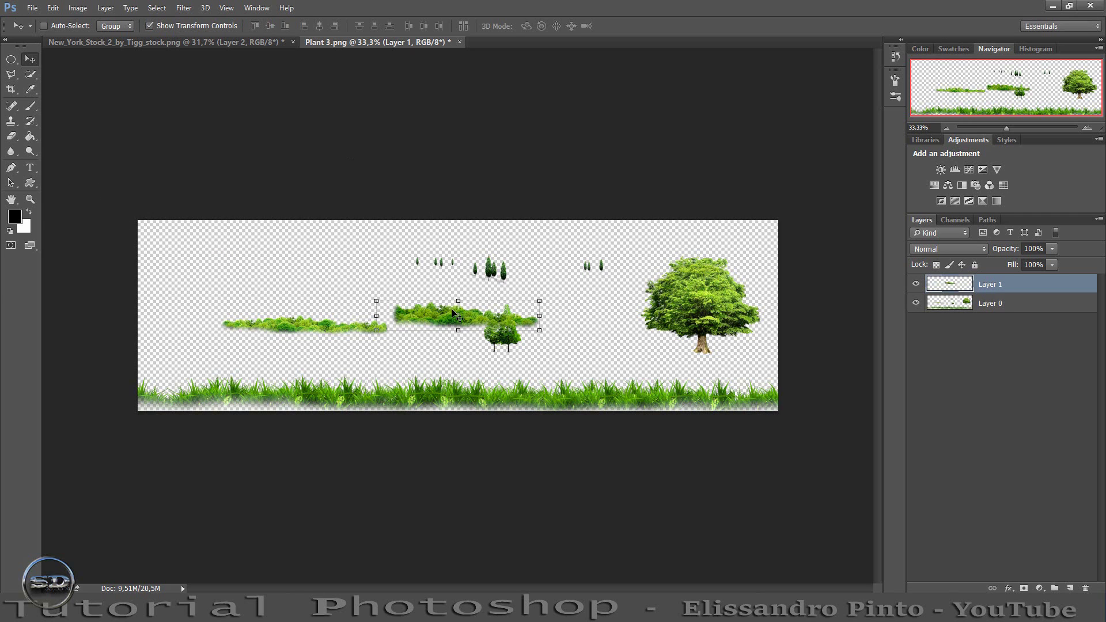
mouse_move(455, 314)
left_mouse_down()
mouse_move(216, 46)
mouse_move(438, 292)
left_mouse_up()
Rotate the Layer 5 bush about 16°, scale it to 110% and fit it along the rooftop ledge.
key("ctrl+t")
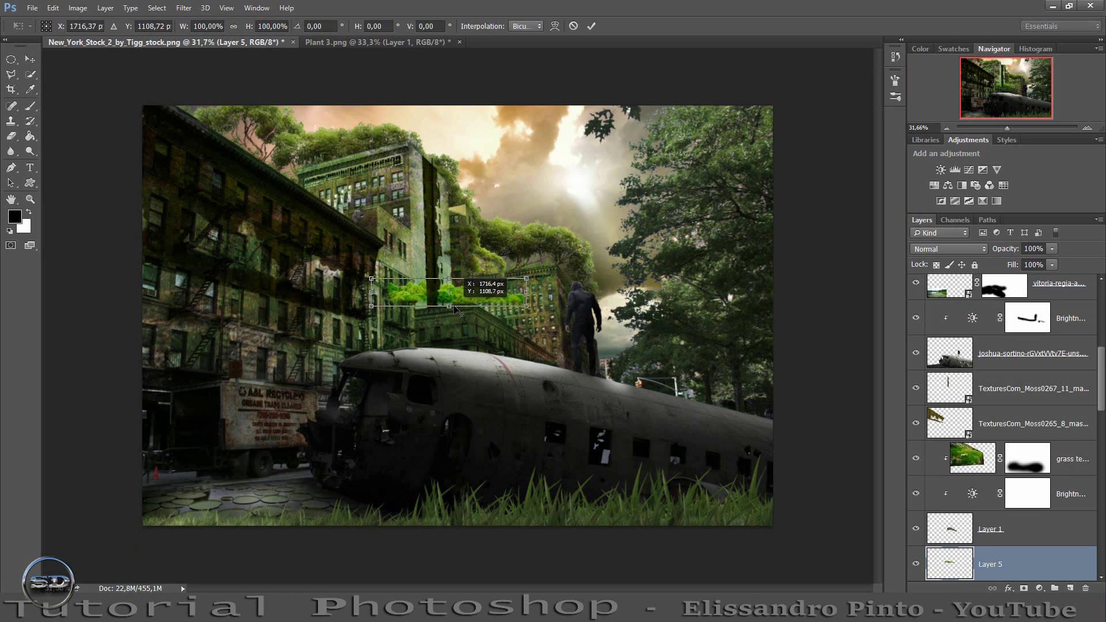
left_click_drag(1007, 127, 1015, 127)
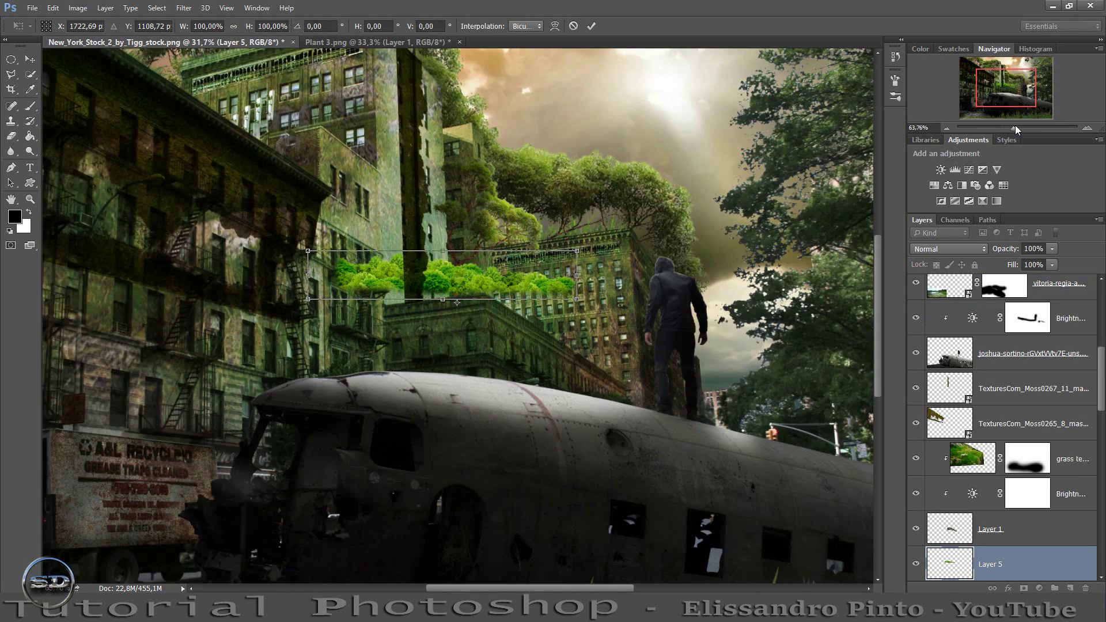
left_click_drag(665, 262, 662, 292)
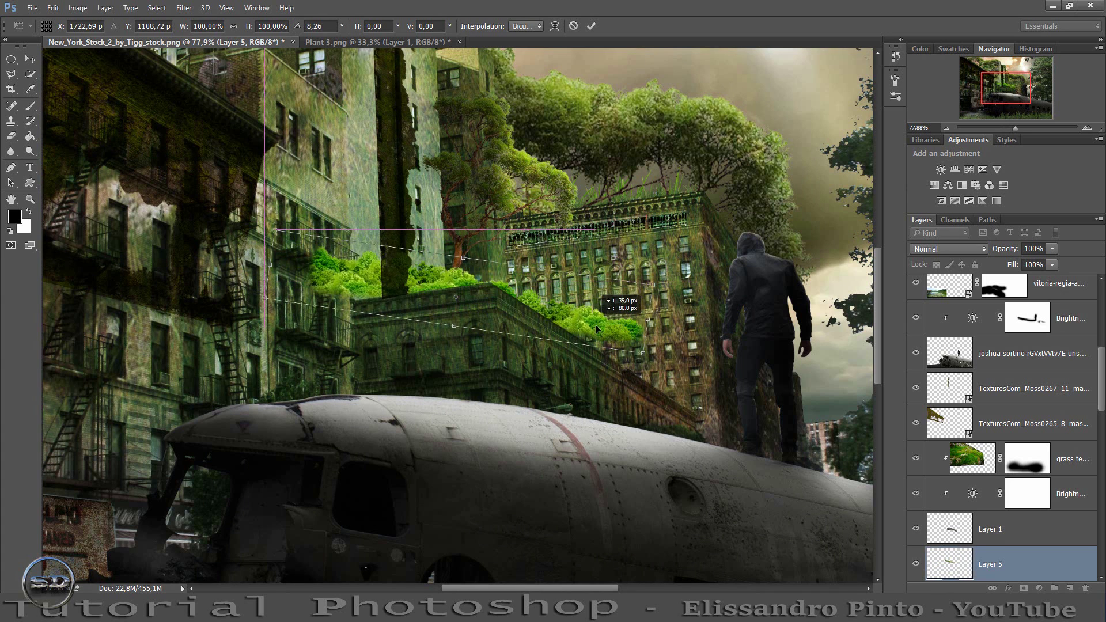
mouse_move(518, 277)
left_mouse_down()
mouse_move(544, 320)
mouse_move(634, 385)
left_mouse_up()
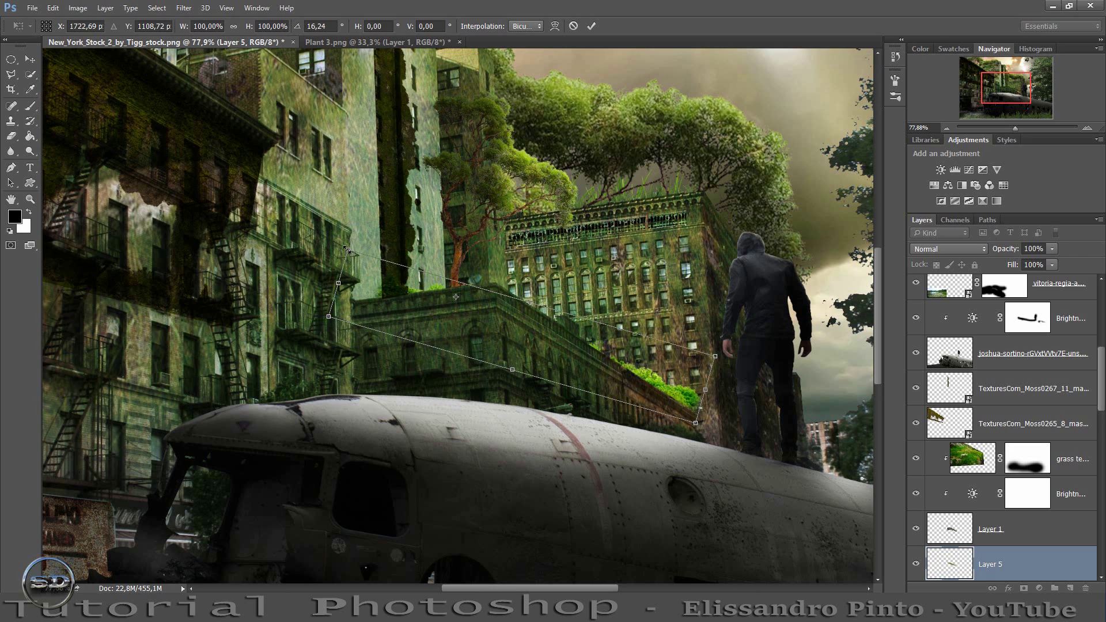
left_click_drag(348, 250, 322, 199)
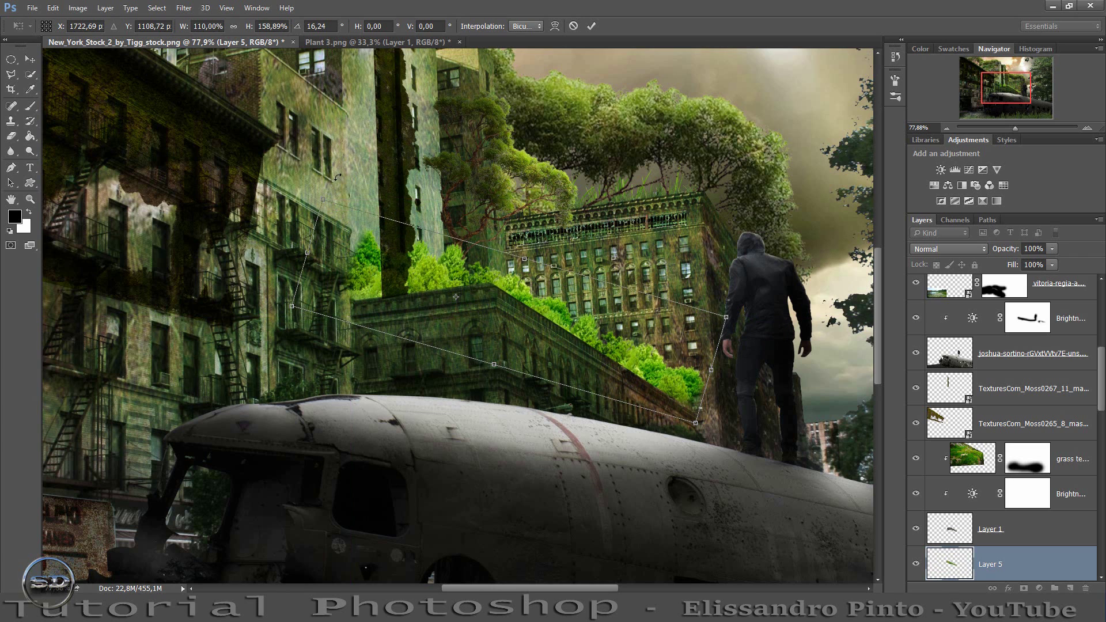
left_click(233, 26)
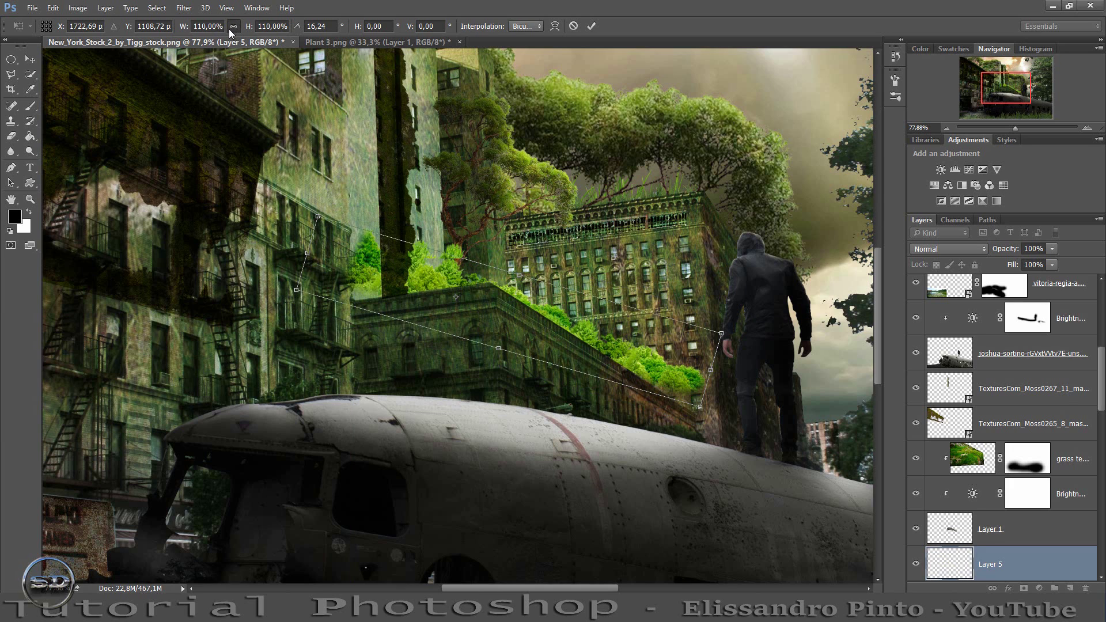
left_click_drag(374, 270, 378, 287)
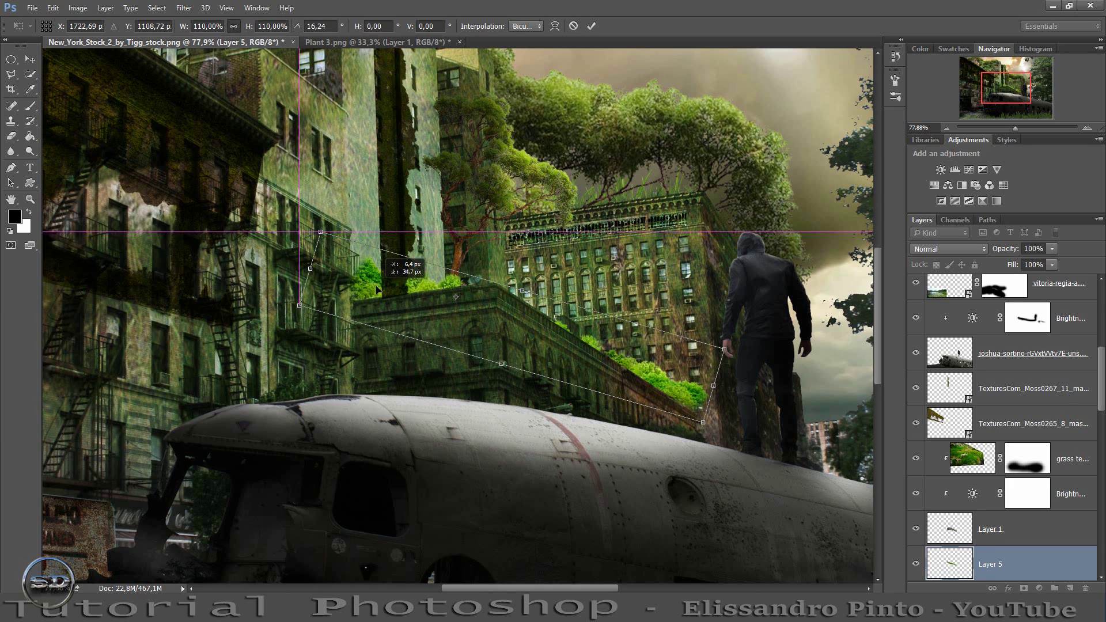
left_click(591, 26)
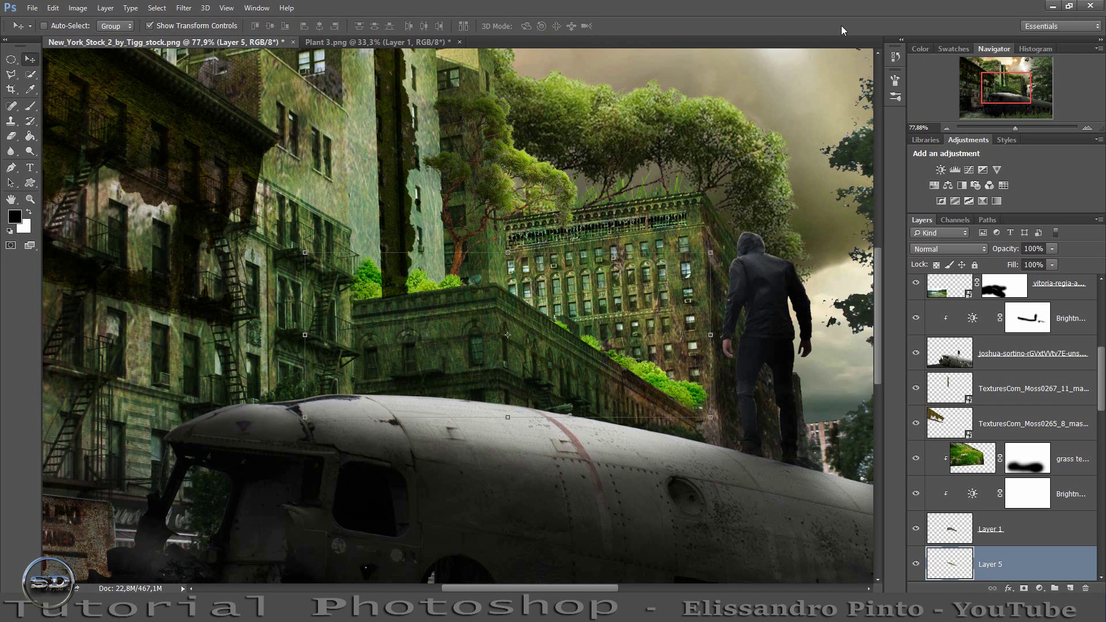
Add a Hue/Saturation adjustment clipped to the bush with saturation -35.
left_click(947, 185)
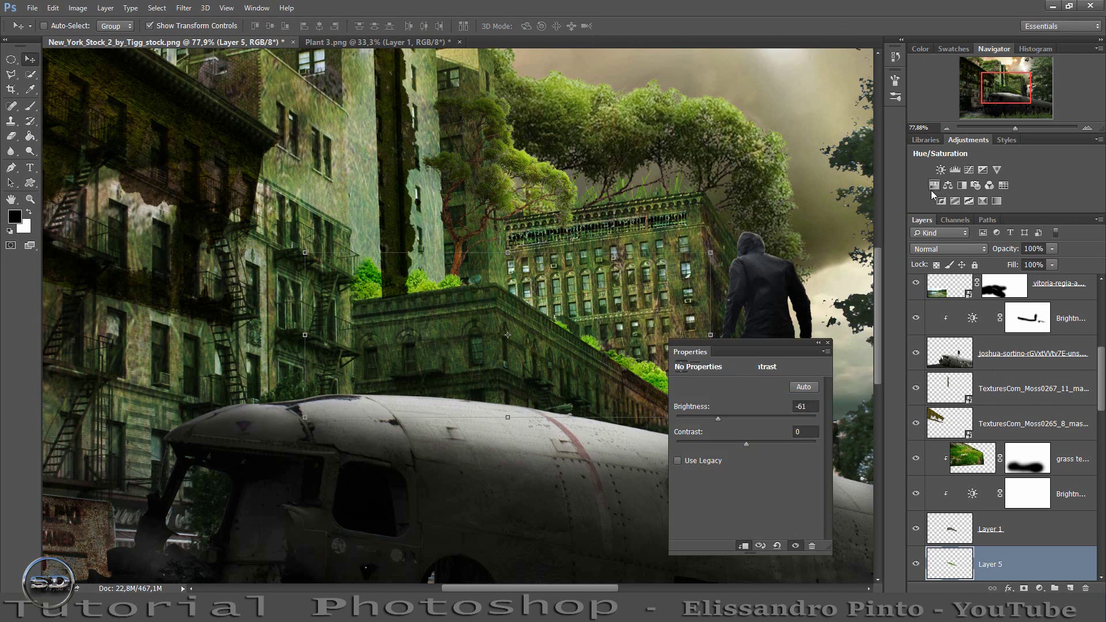
left_click(743, 547)
left_click_drag(746, 457, 723, 455)
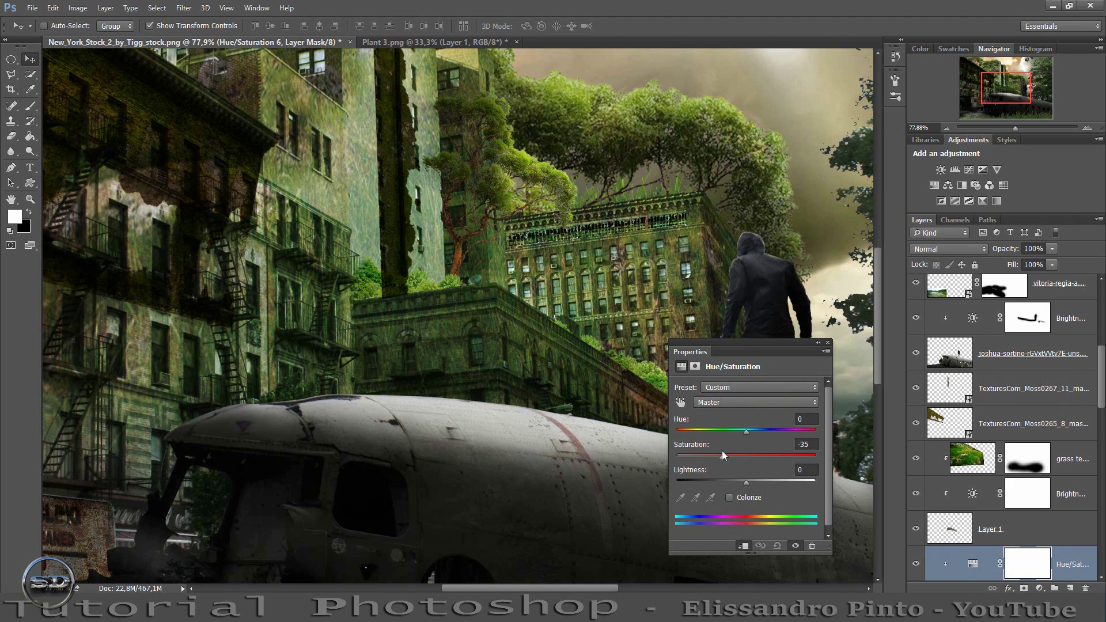
left_click_drag(742, 347, 866, 317)
left_click(949, 311)
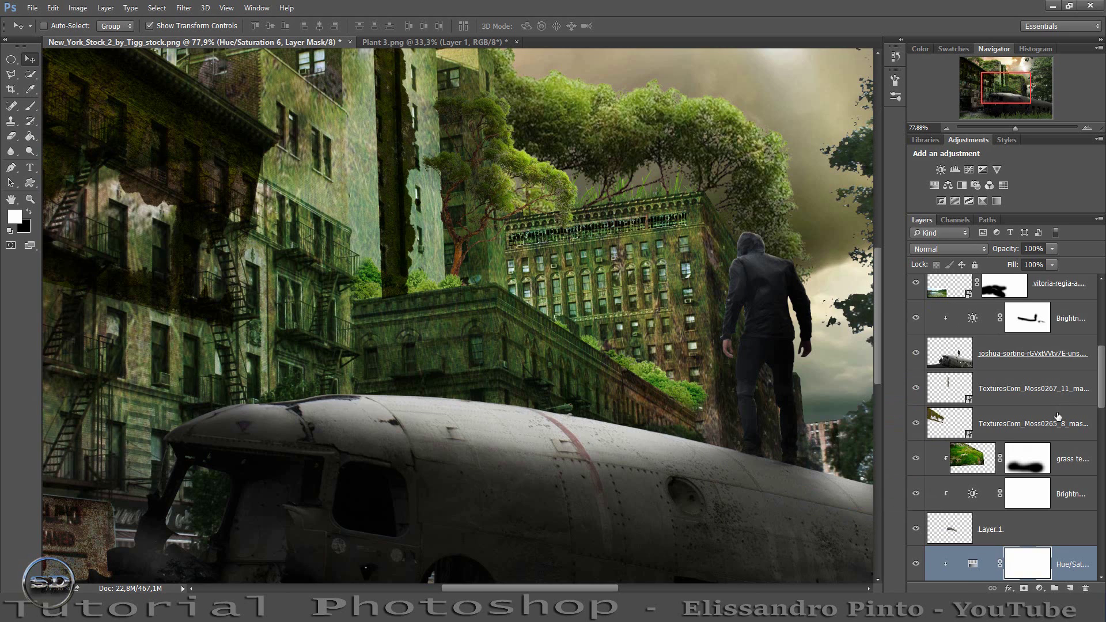
scroll(1025, 469, "down", 2)
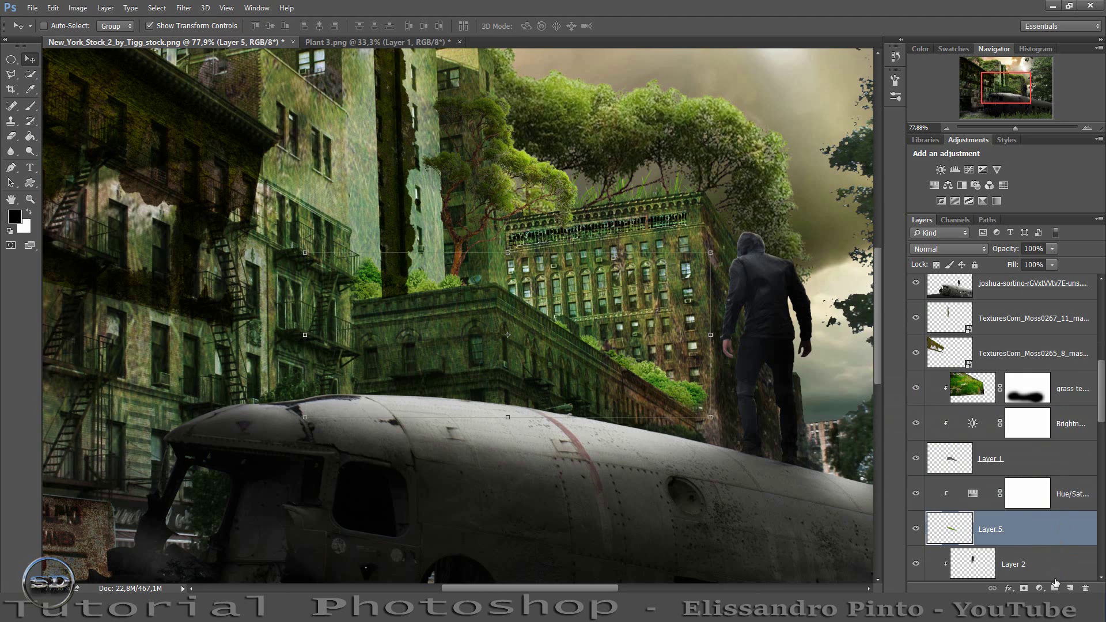
Paint black shading along the ledge on a clipped Layer 6 at 84% fill.
left_click(1070, 588)
key("ctrl+alt+g")
left_click(31, 106)
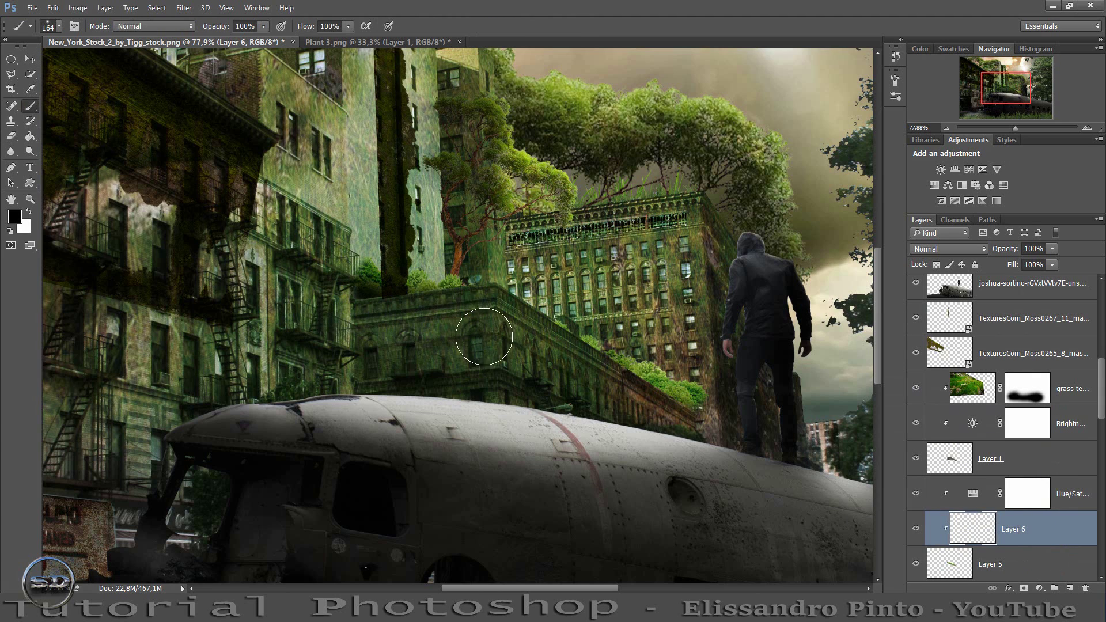
left_click_drag(615, 382, 719, 438)
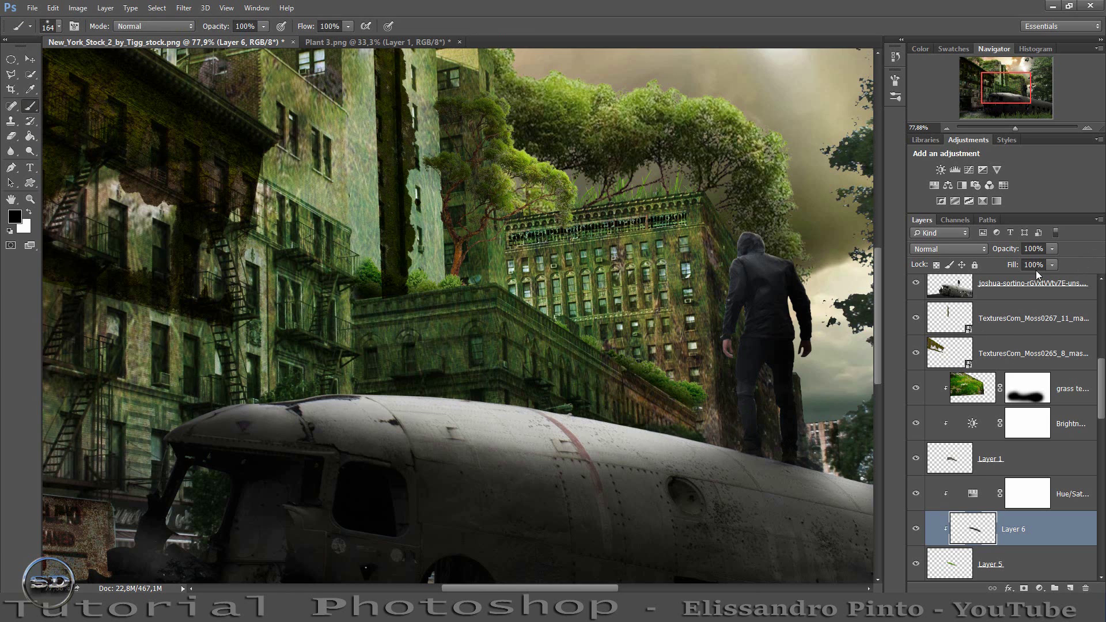
left_click_drag(1019, 266, 1011, 266)
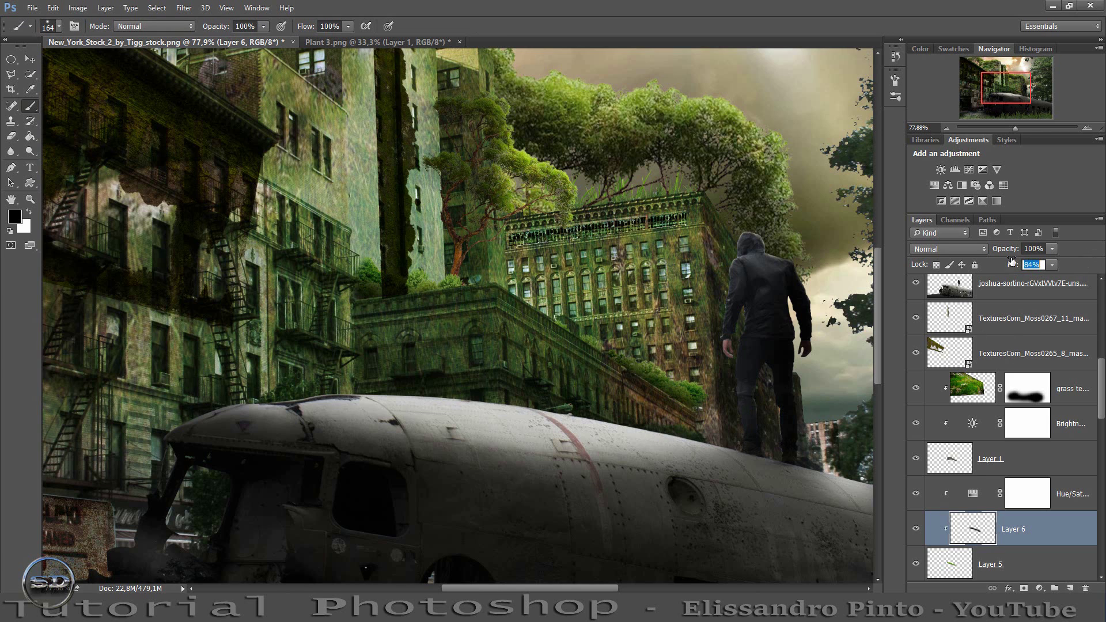
left_click_drag(1014, 128, 1007, 128)
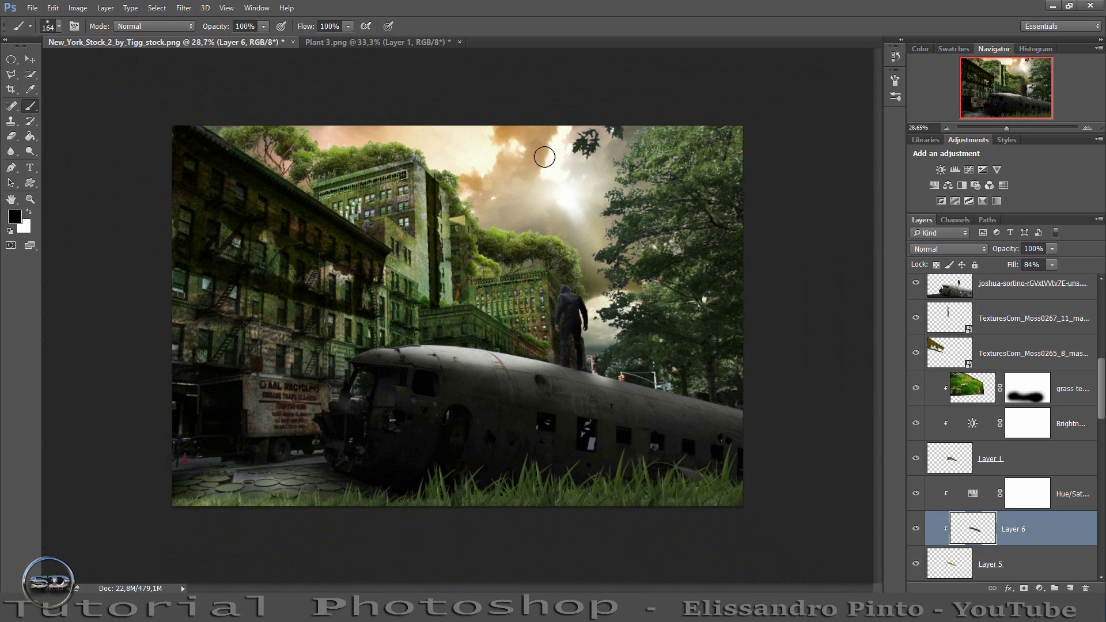
Sample a foliage green from the trees with the Eyedropper.
scroll(974, 441, "down", 3)
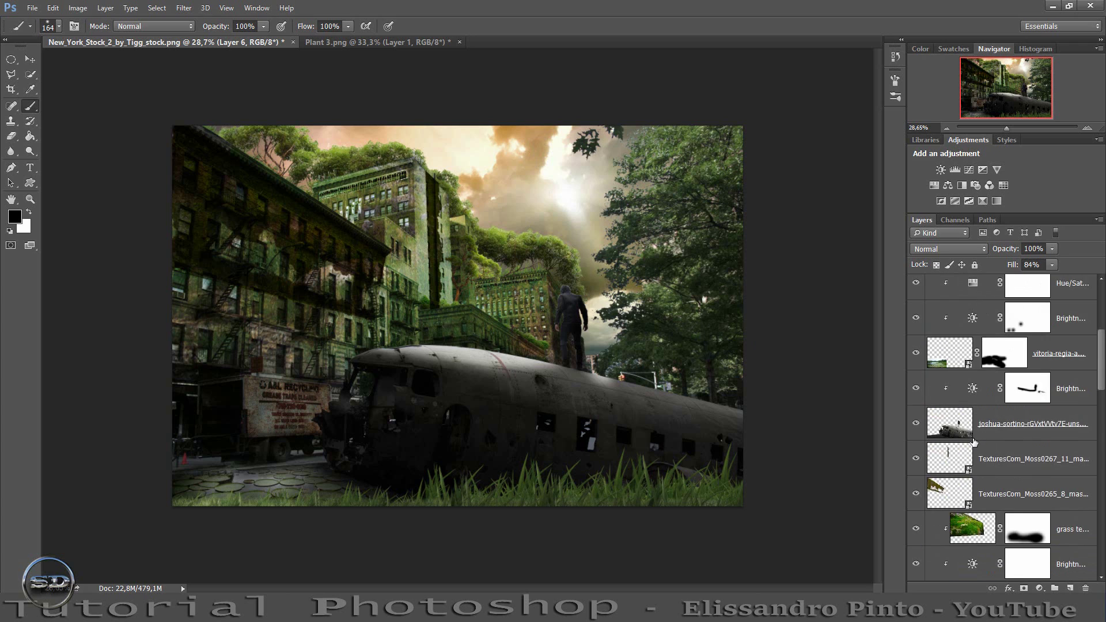
scroll(973, 439, "down", 3)
scroll(970, 435, "down", 3)
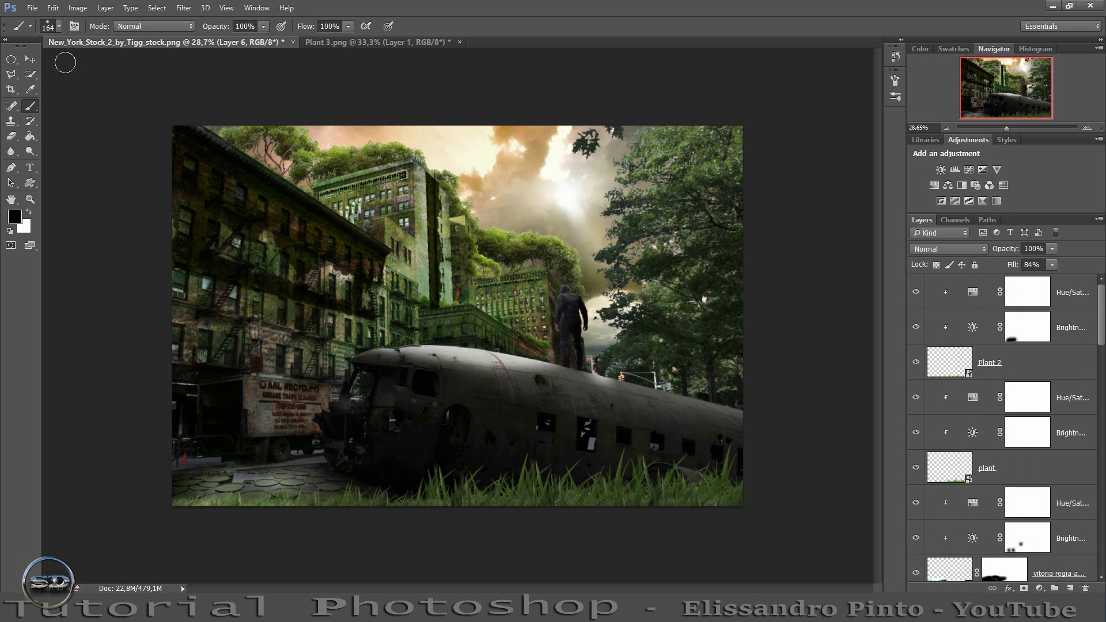
left_click(30, 89)
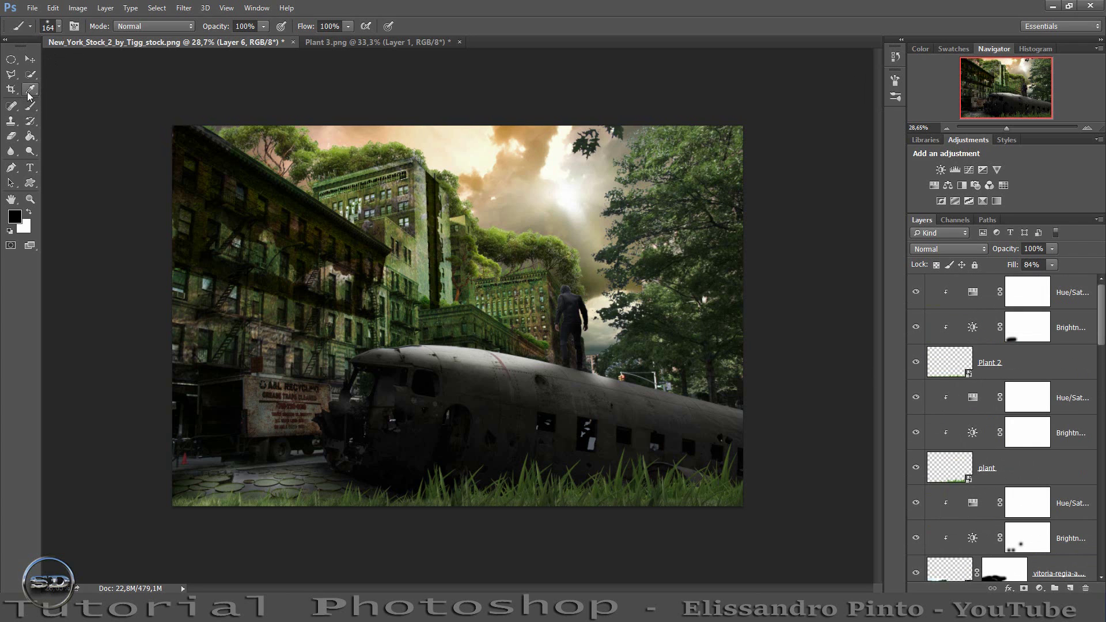
left_click(710, 165)
left_click(735, 241)
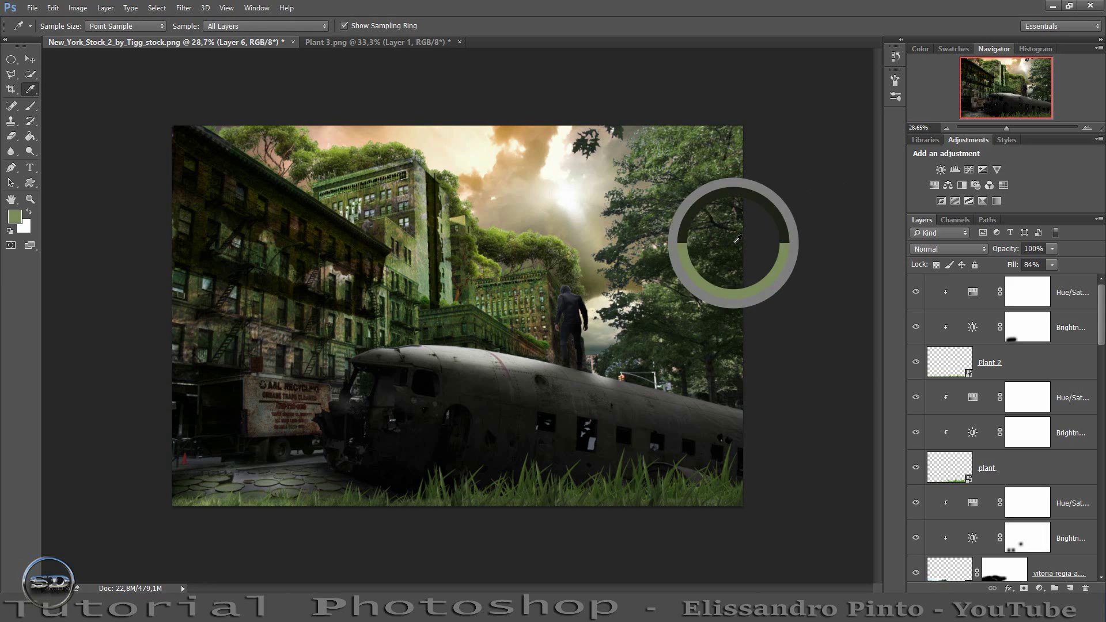
left_click_drag(1009, 128, 1028, 87)
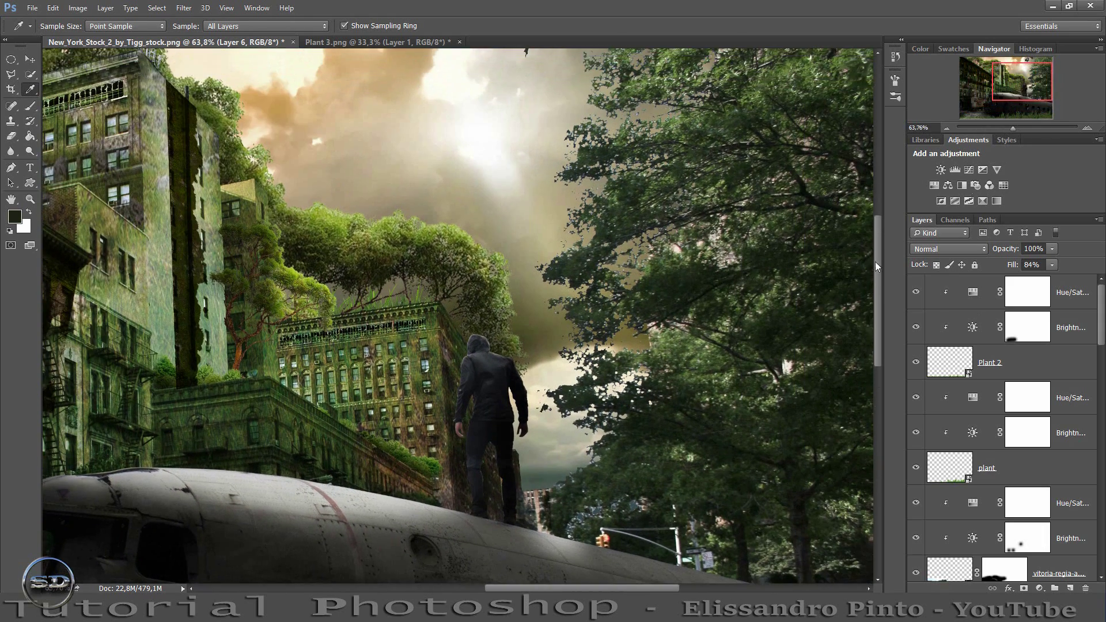
left_click(720, 349)
Create empty Layer 7 above the topmost adjustment layer and pick the Brush tool.
left_click(1060, 294)
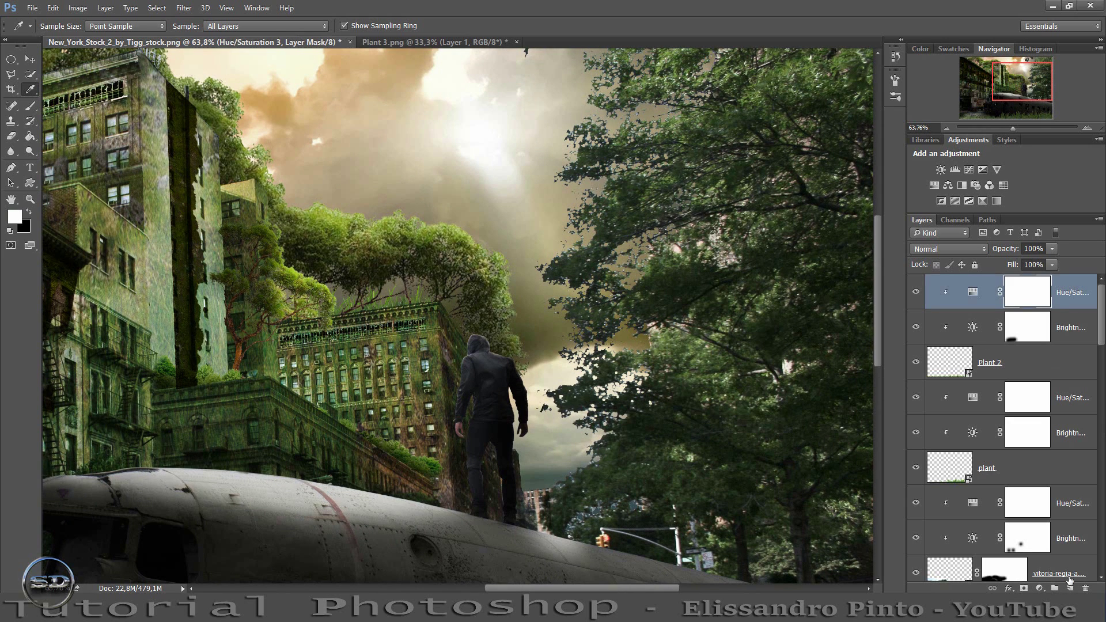
left_click(1070, 588)
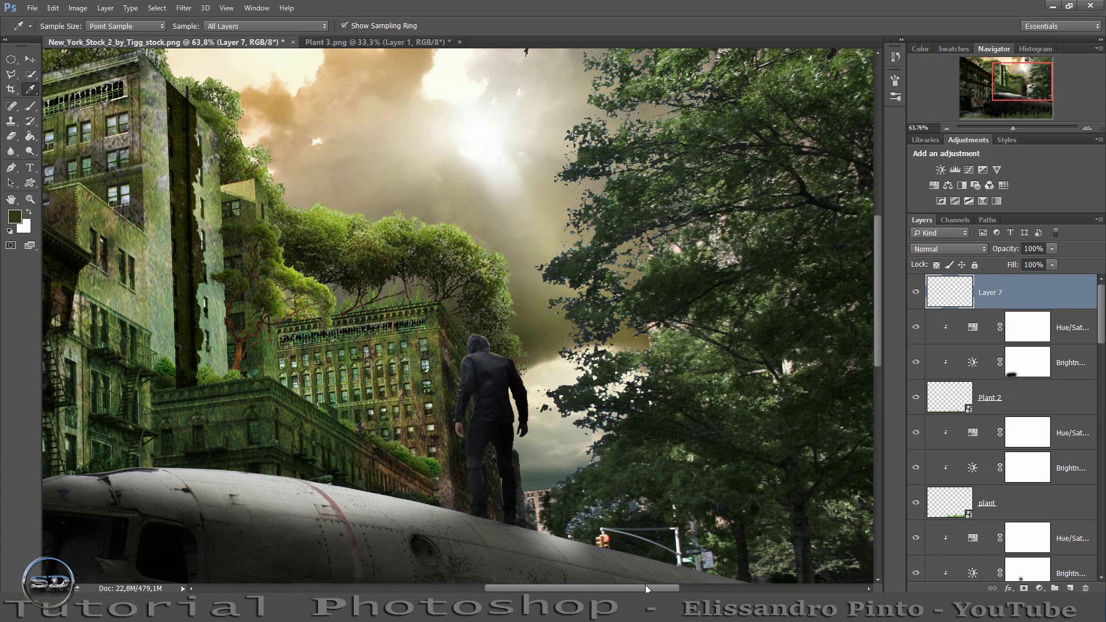
left_click_drag(648, 589, 696, 589)
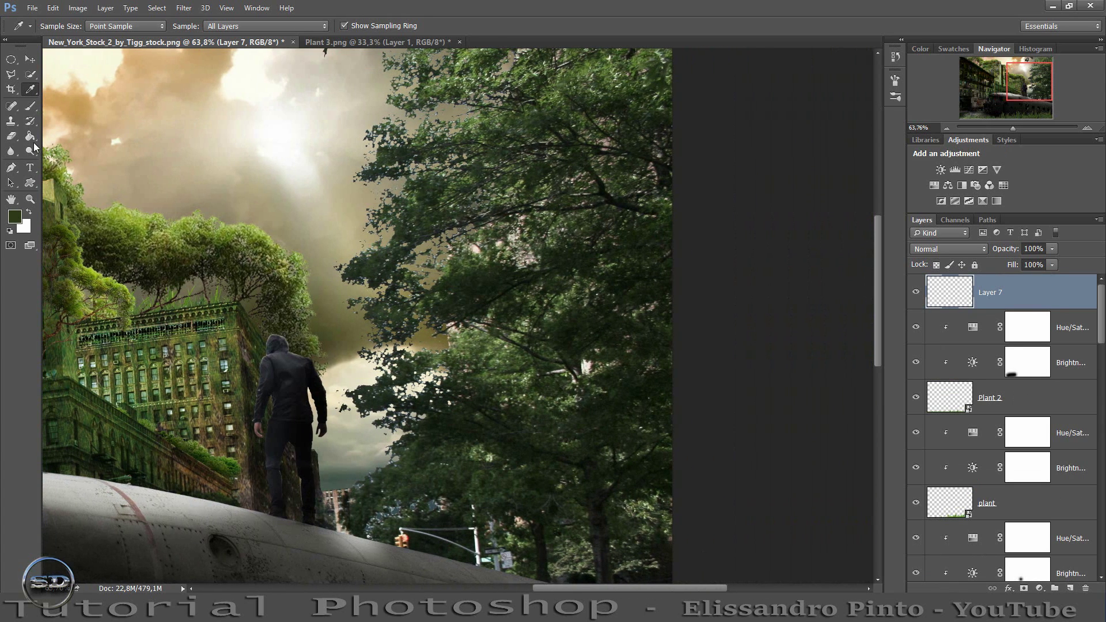
left_click(30, 105)
Paint scattered green leaves down the fuselage with the leaf brush at about 174 px.
right_click(460, 171)
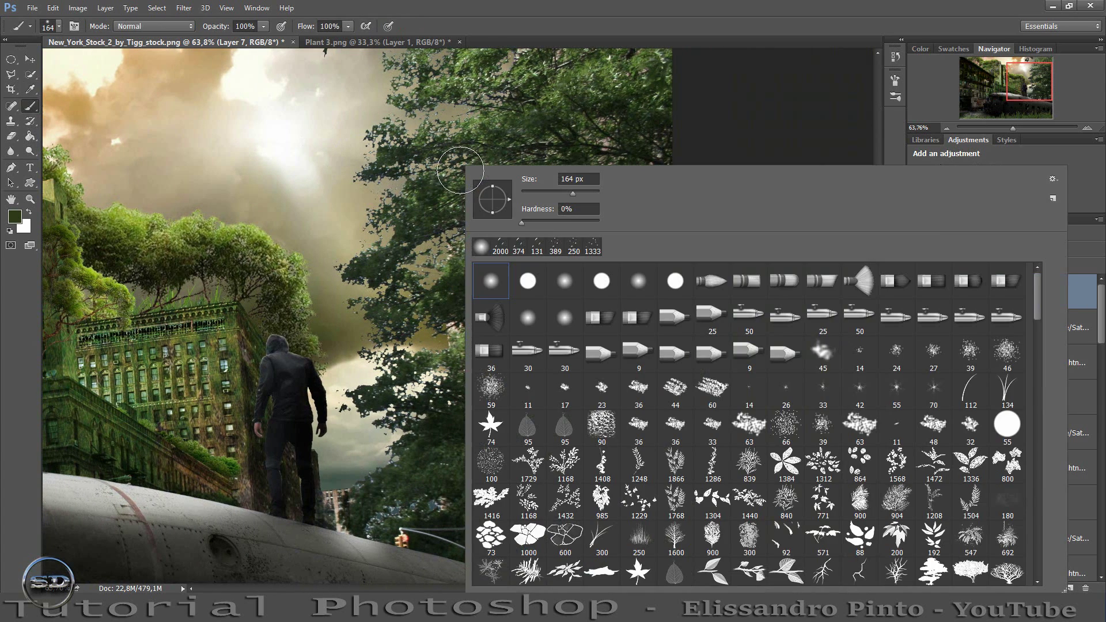
mouse_move(1035, 305)
left_mouse_down()
mouse_move(1017, 575)
mouse_move(1037, 561)
mouse_move(1027, 455)
left_mouse_up()
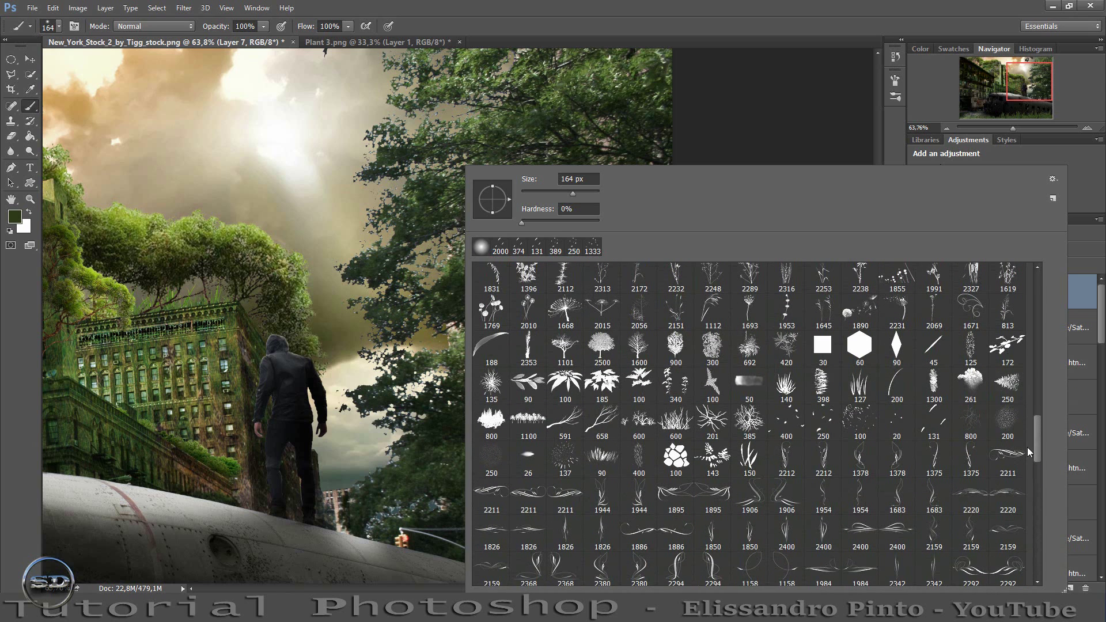
scroll(858, 439, "up", 2)
left_click(785, 429)
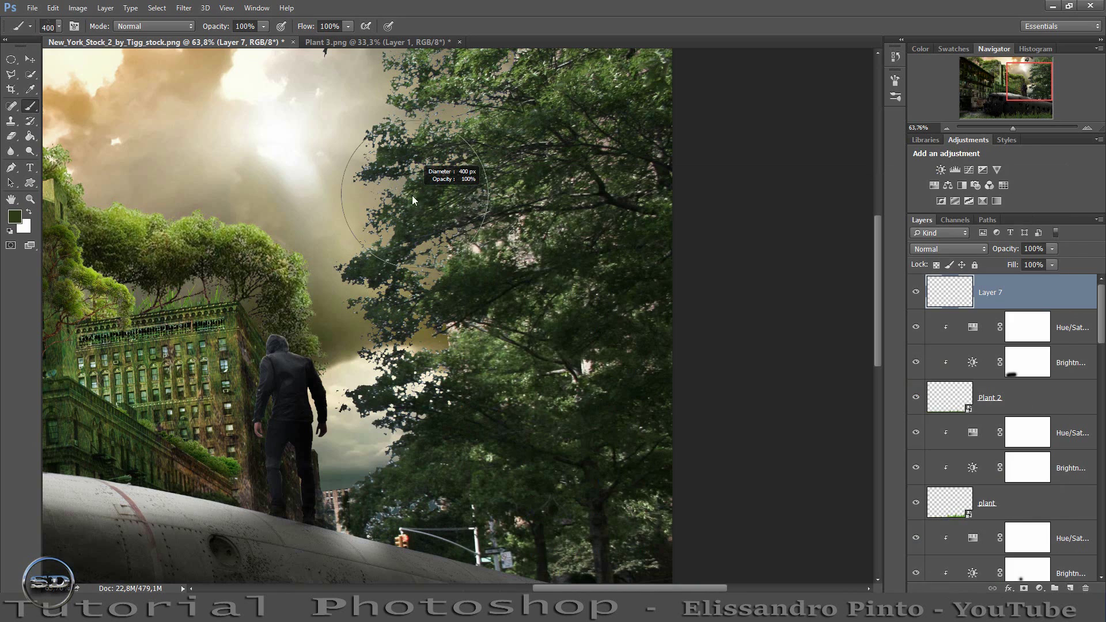
left_click_drag(413, 196, 356, 221)
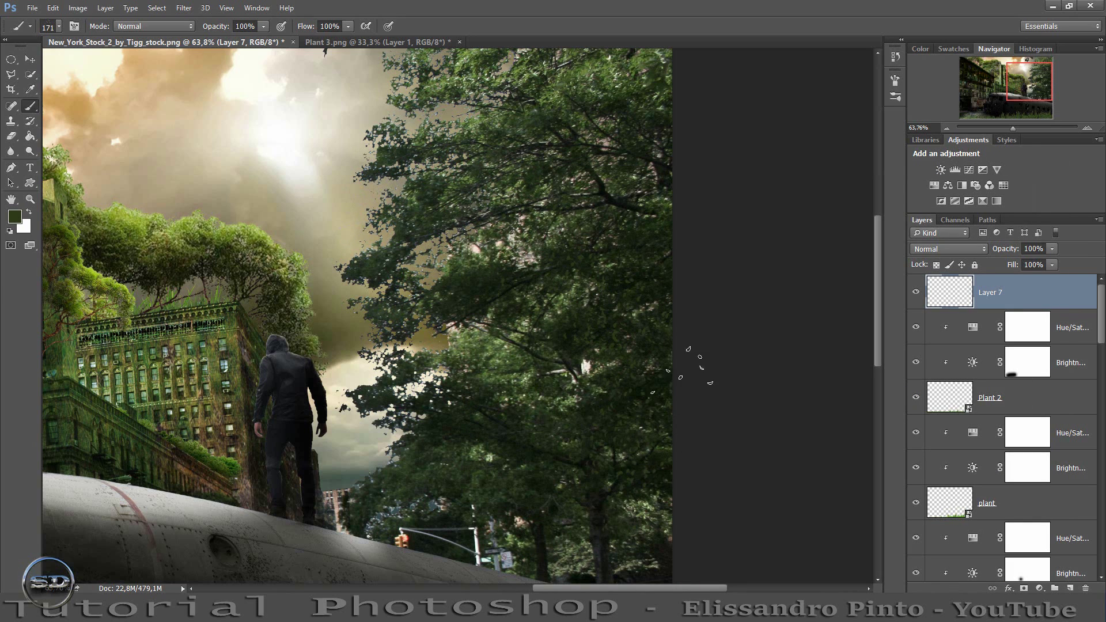
scroll(688, 369, "down", 3)
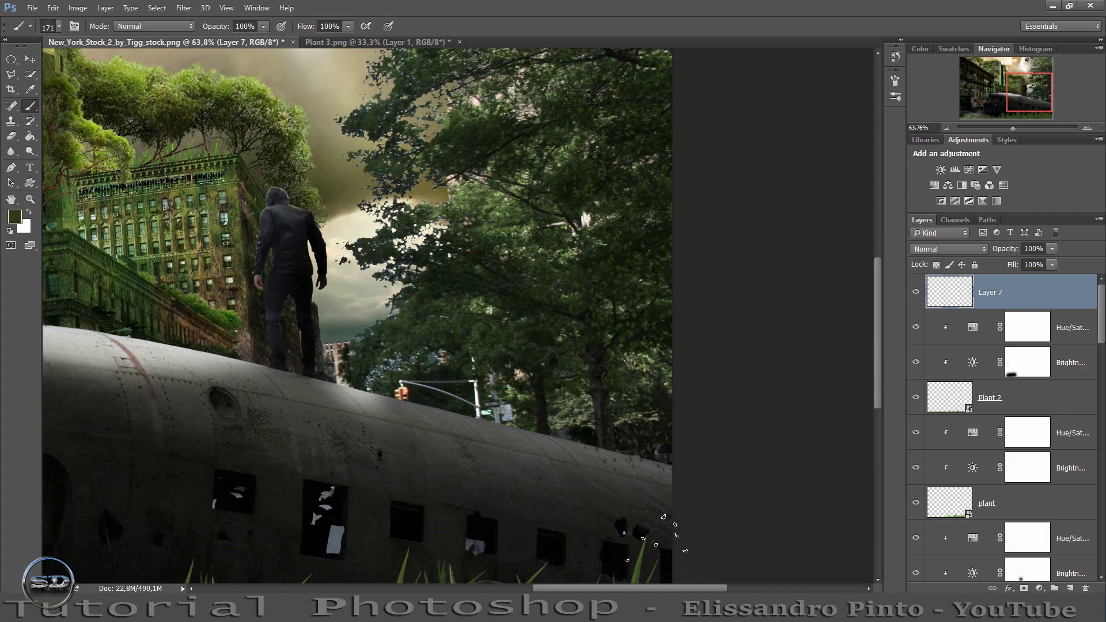
scroll(684, 529, "down", 1)
scroll(720, 285, "down", 1)
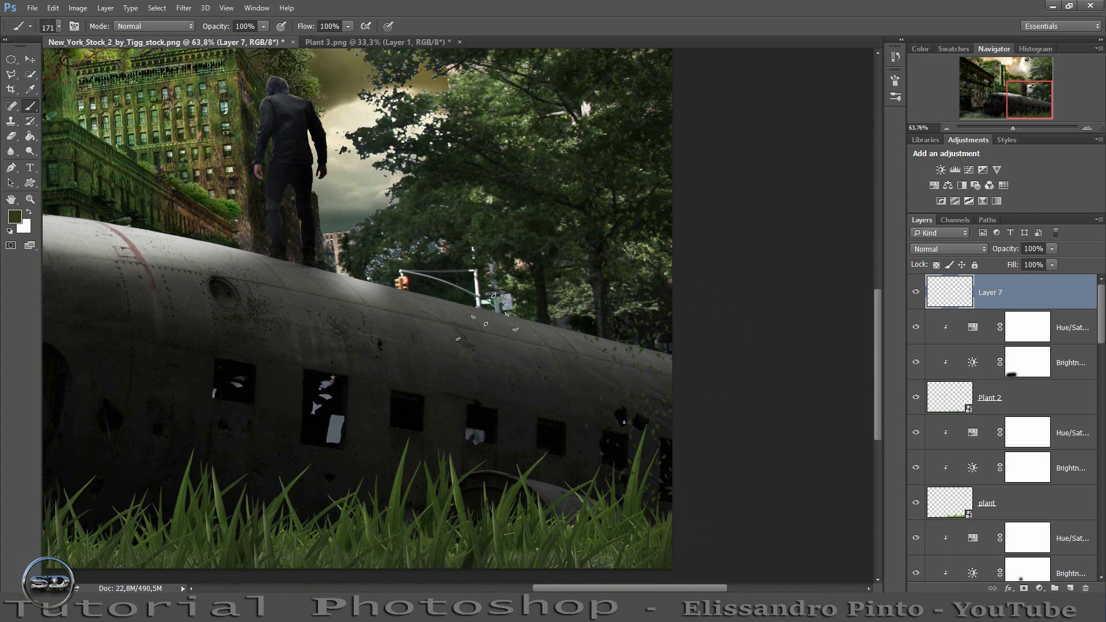
left_click_drag(489, 317, 523, 498)
Switch to the 250 px leaf brush and sample a lighter olive green.
scroll(651, 216, "up", 1)
scroll(515, 141, "up", 1)
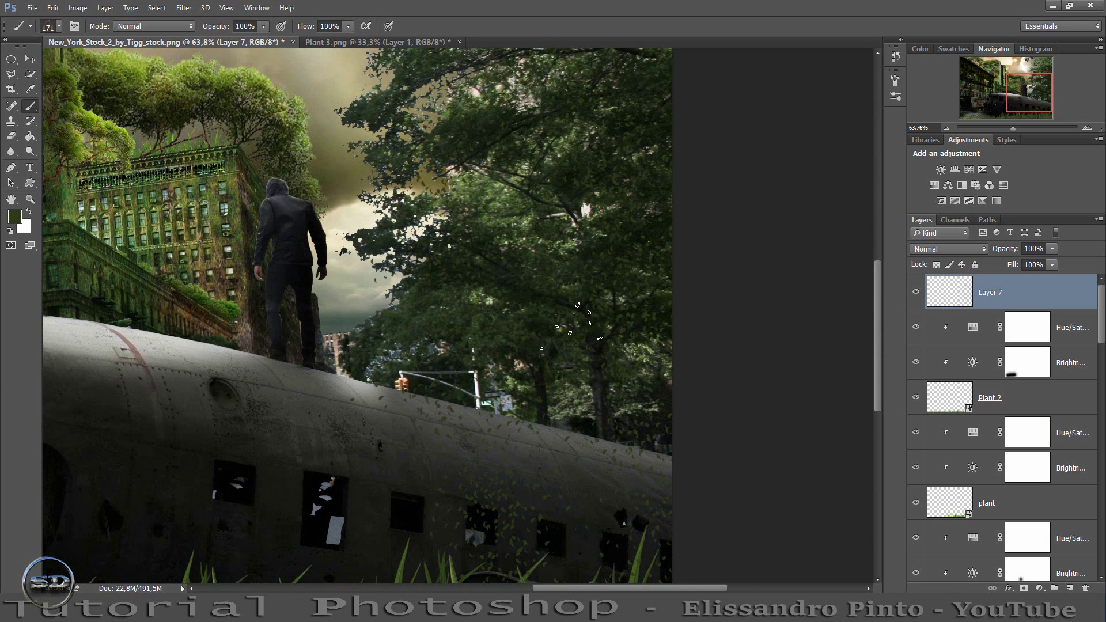
right_click(587, 316)
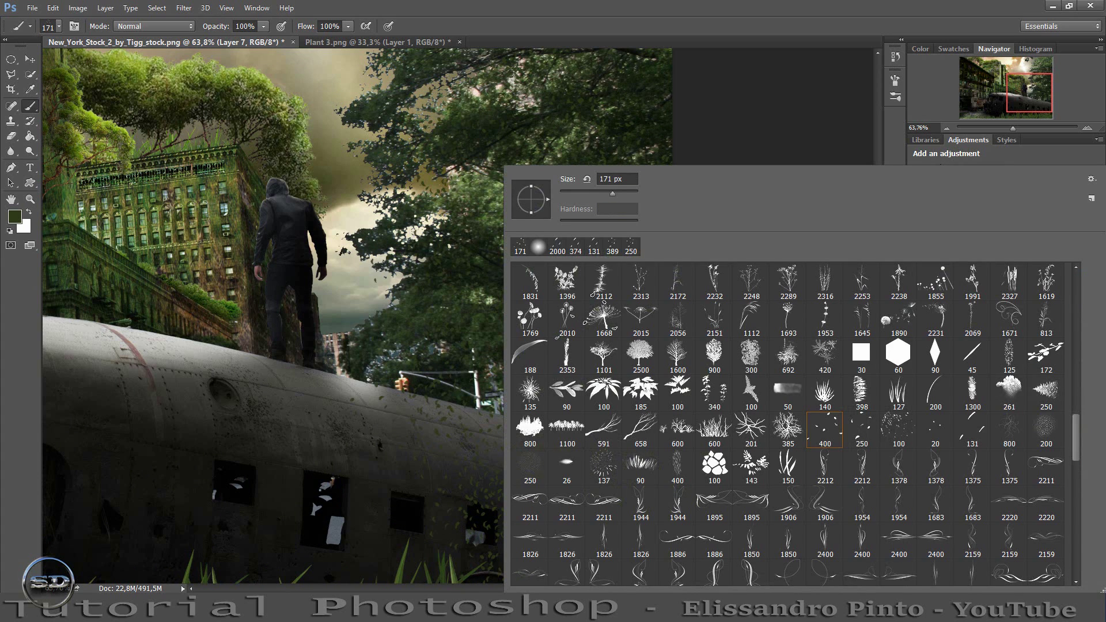
left_click(862, 430)
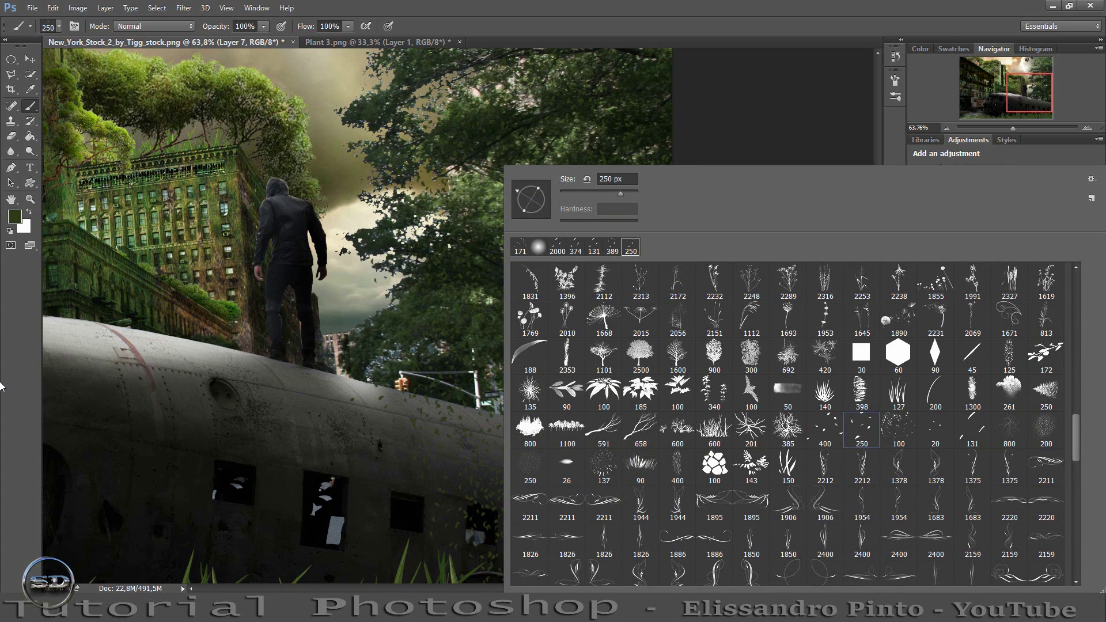
key("Return")
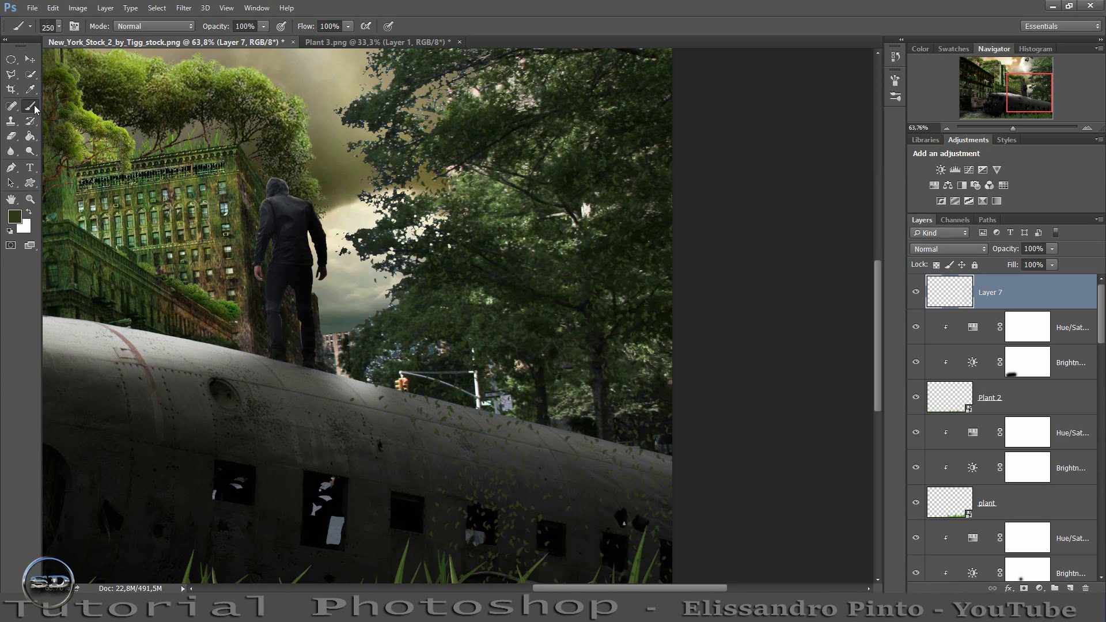
left_click(30, 89)
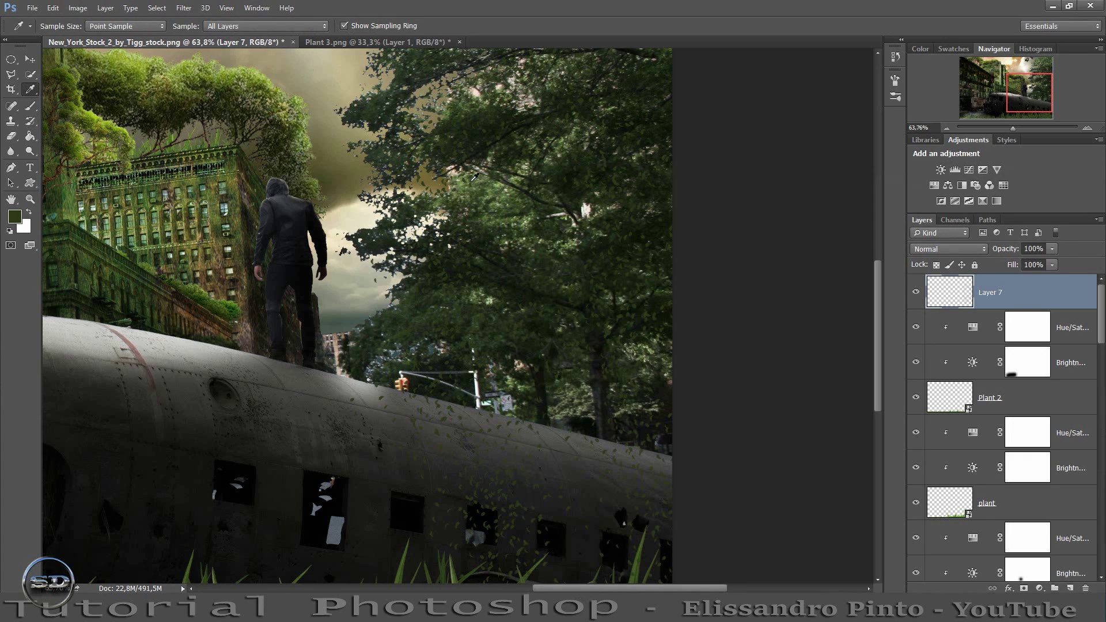
left_click(500, 193)
left_click(479, 180)
left_click(30, 105)
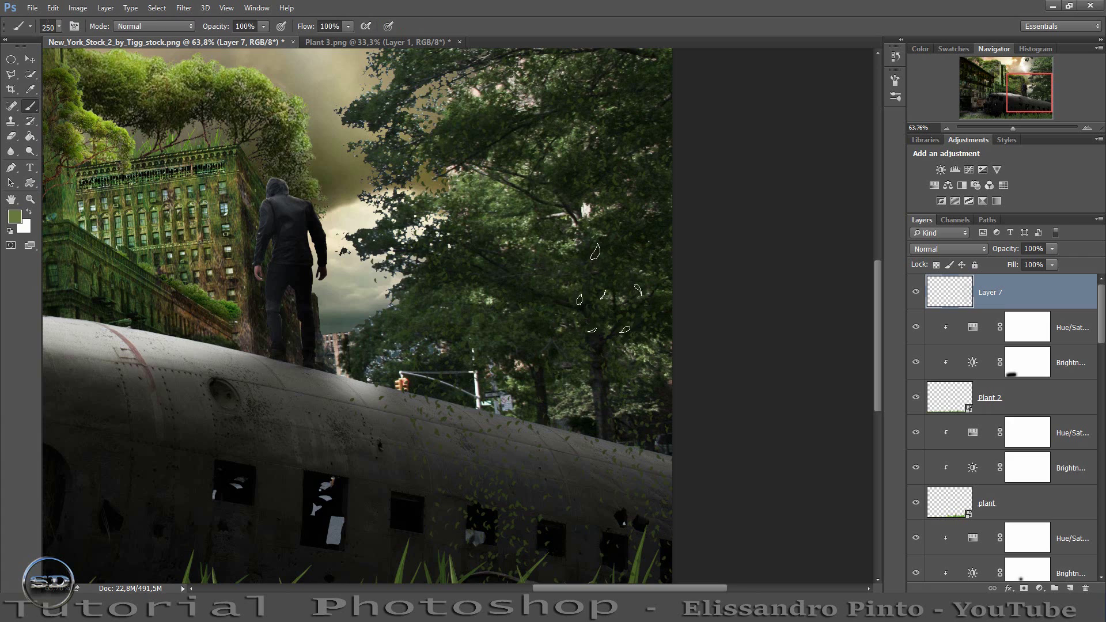
Paint more leaves along the fuselage at size 137, then add empty Layer 8.
mouse_move(593, 282)
left_mouse_down()
mouse_move(572, 285)
mouse_move(658, 451)
left_mouse_up()
scroll(658, 450, "down", 2)
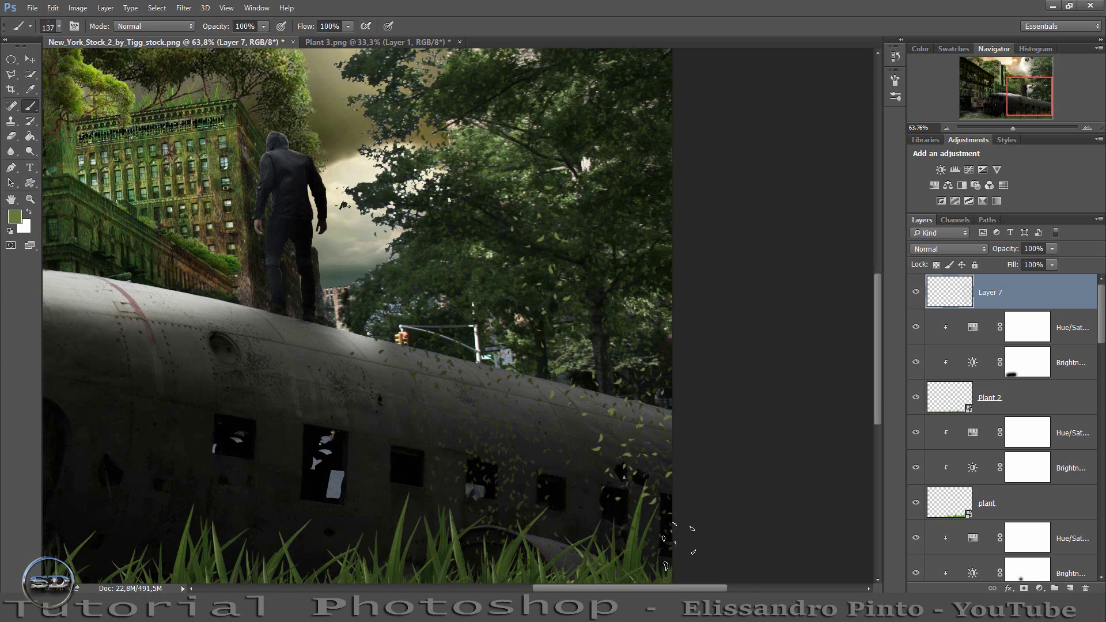
left_click_drag(497, 452, 438, 502)
left_click_drag(452, 347, 452, 516)
scroll(521, 322, "up", 4)
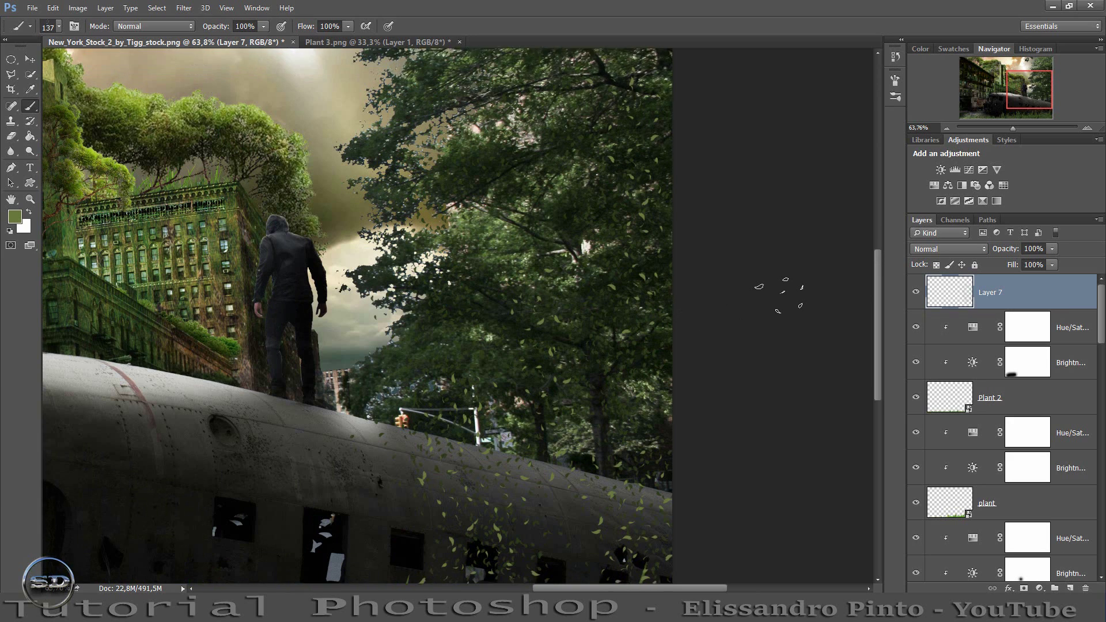
scroll(781, 294, "down", 3)
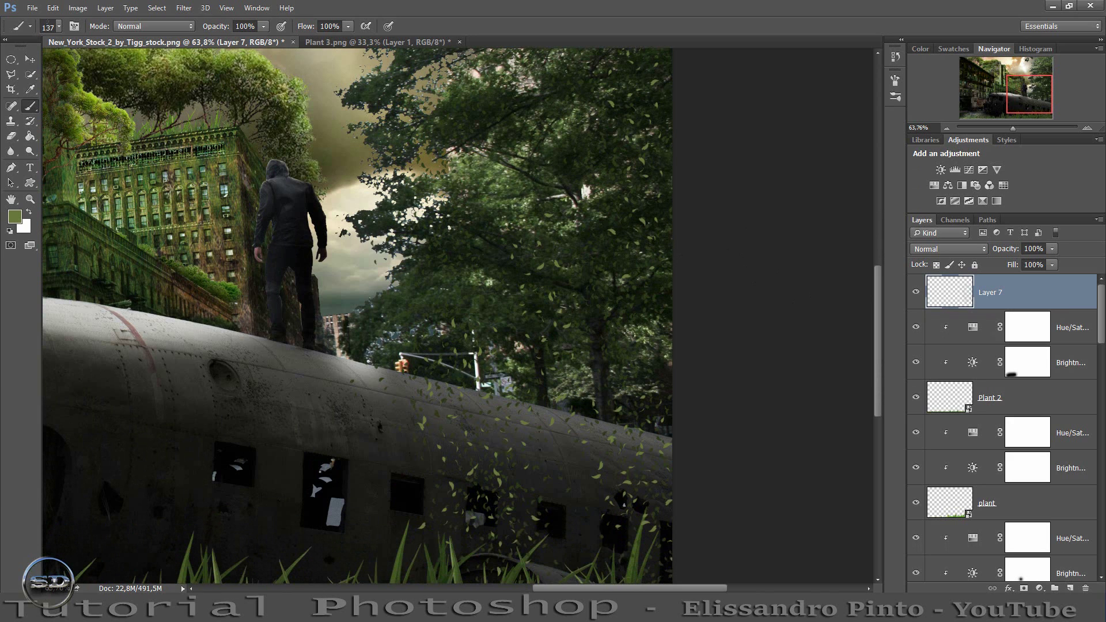
left_click(1070, 588)
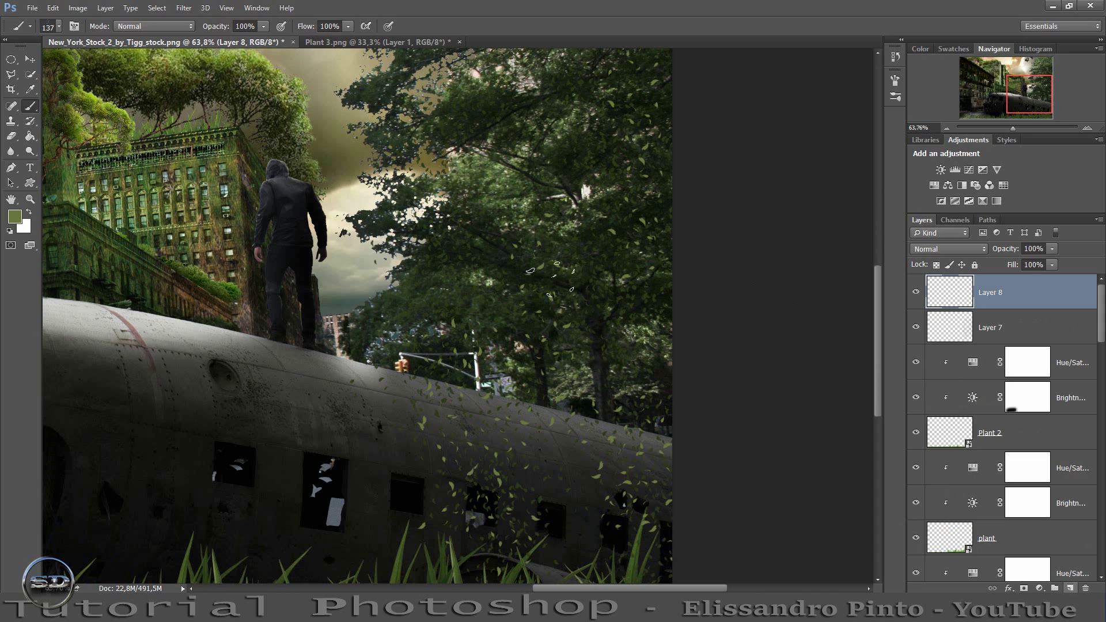
Shrink the leaf brush to 106 and move Layer 8 below Layer 7.
right_click(493, 257, "alt")
scroll(630, 286, "down", 2)
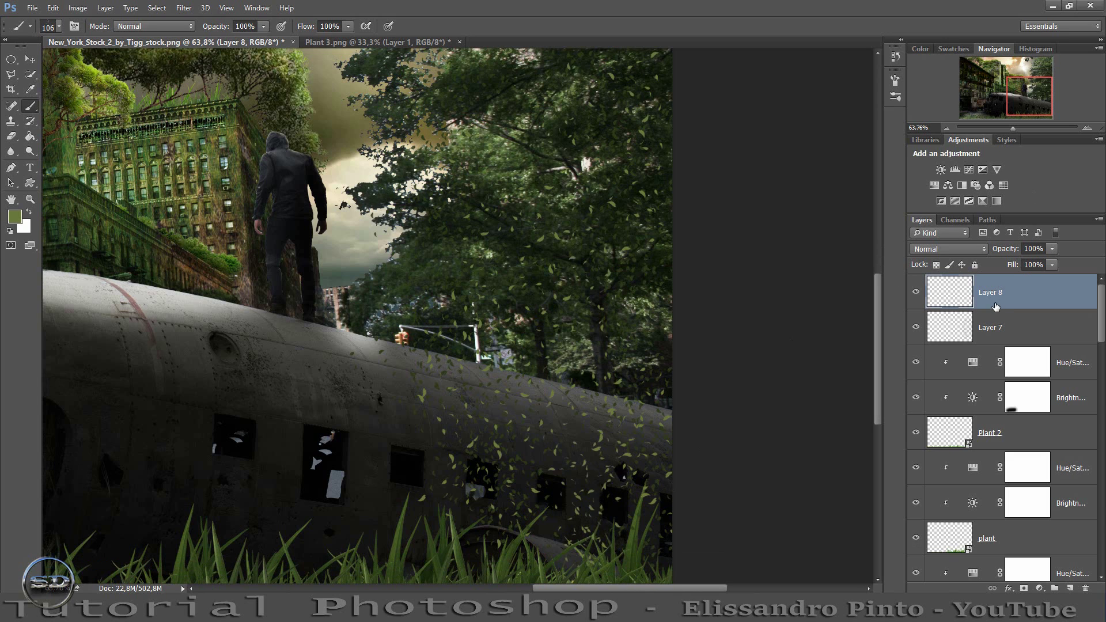
left_click_drag(993, 299, 990, 349)
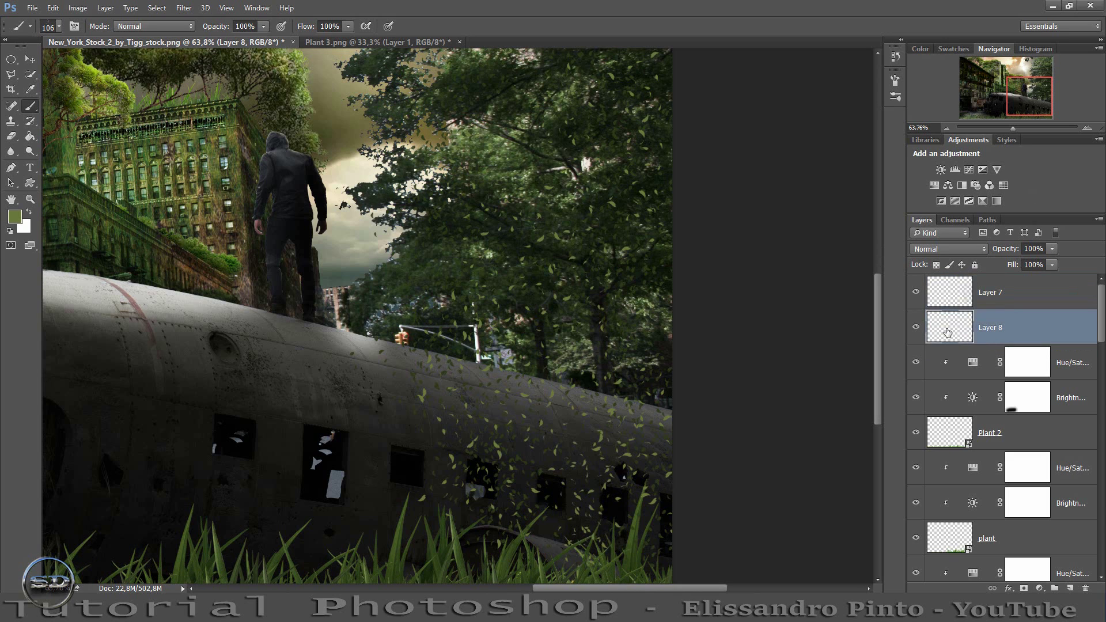
Offset the Layer 8 leaves slightly and lower its fill to 77%.
left_click(30, 59)
mouse_move(506, 347)
left_mouse_down()
mouse_move(483, 355)
mouse_move(515, 354)
left_mouse_up()
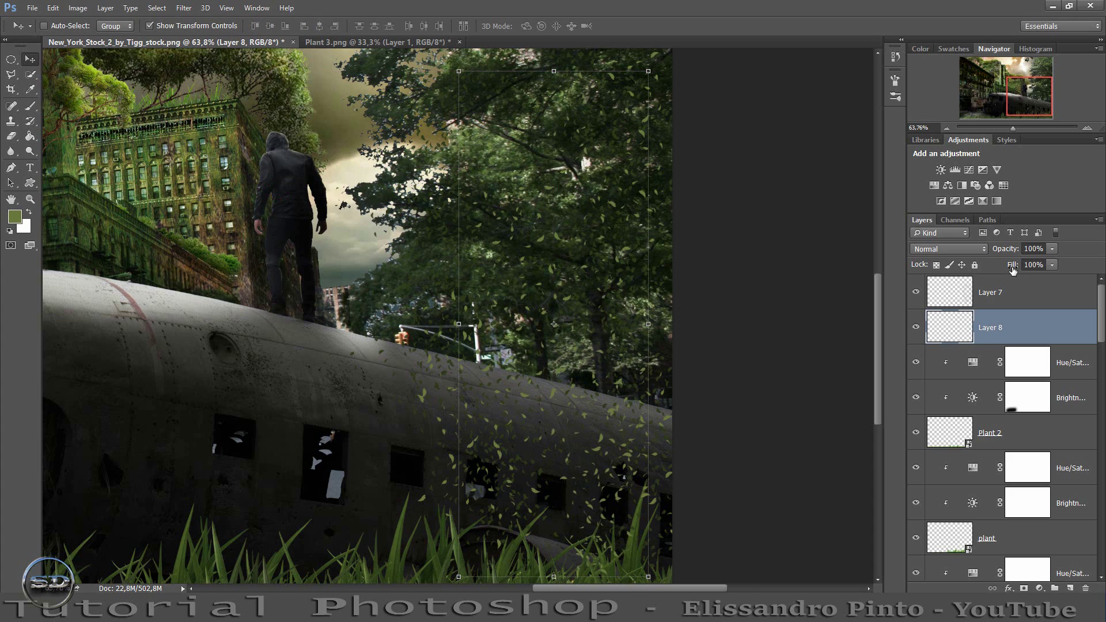
left_click_drag(1013, 269, 999, 268)
left_click(30, 106)
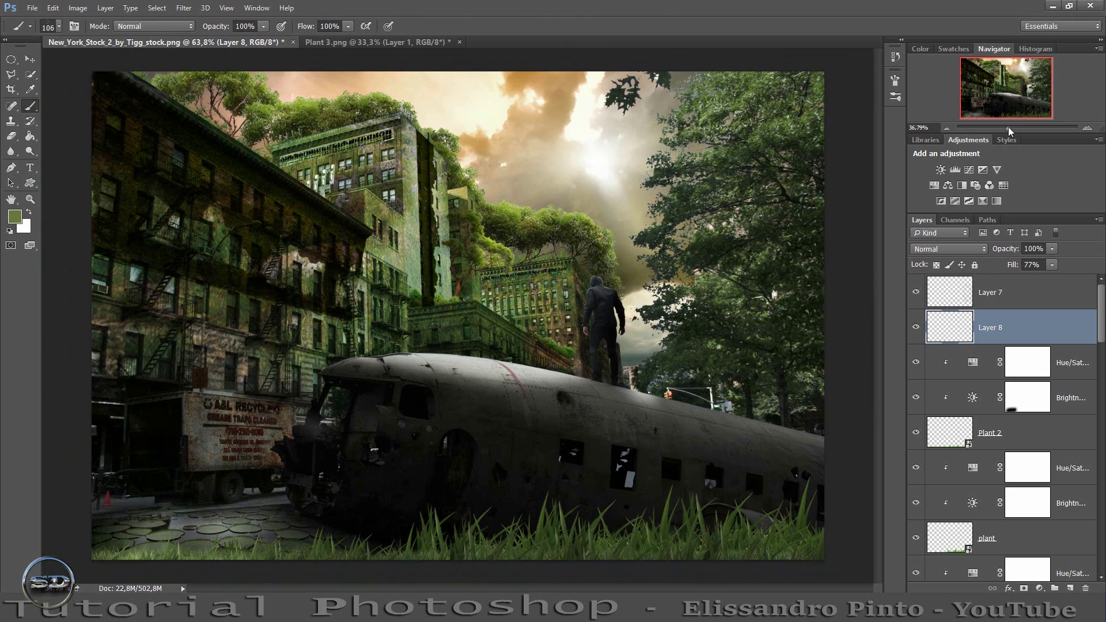
left_click_drag(1009, 128, 1008, 127)
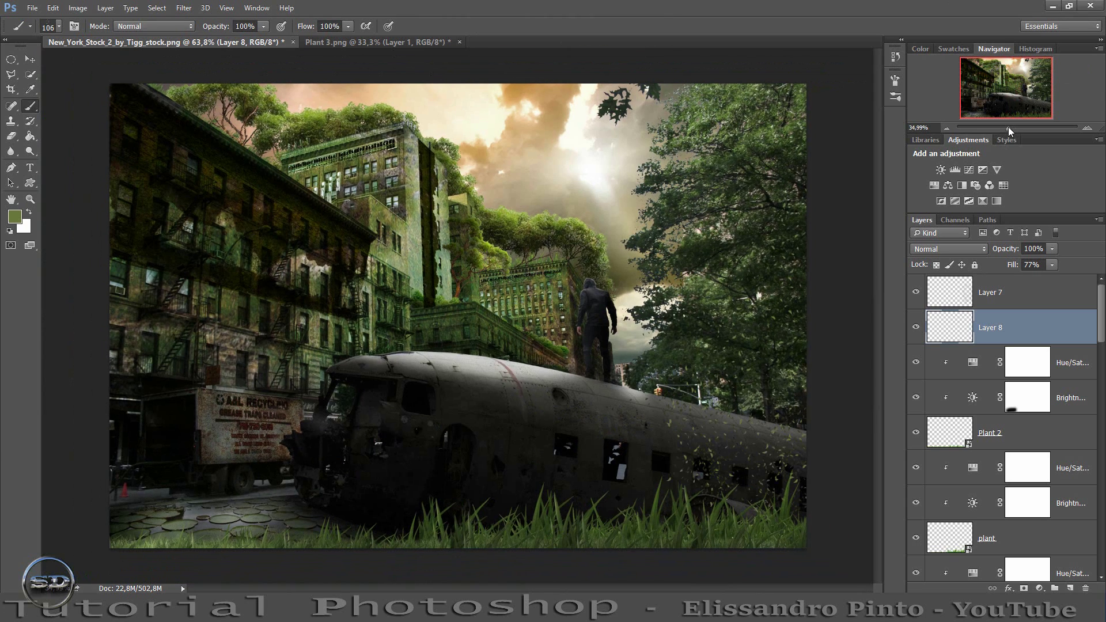
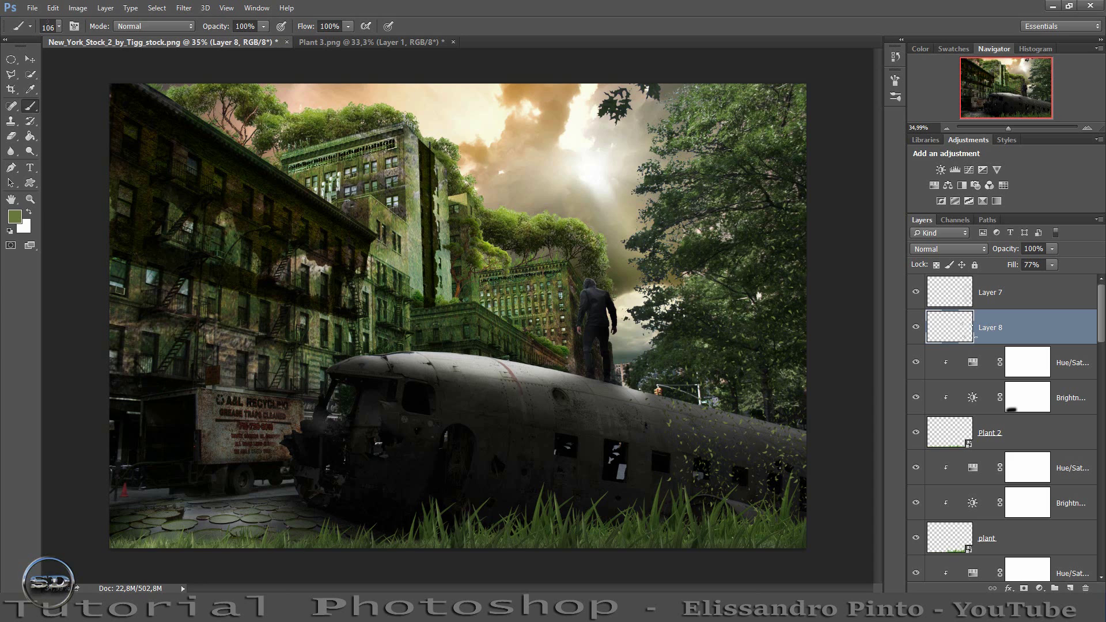
Add the leaves from Plant 3.png, scaled to 32.31% and rotated about 118°, over the left building.
left_click_drag(993, 294, 318, 430)
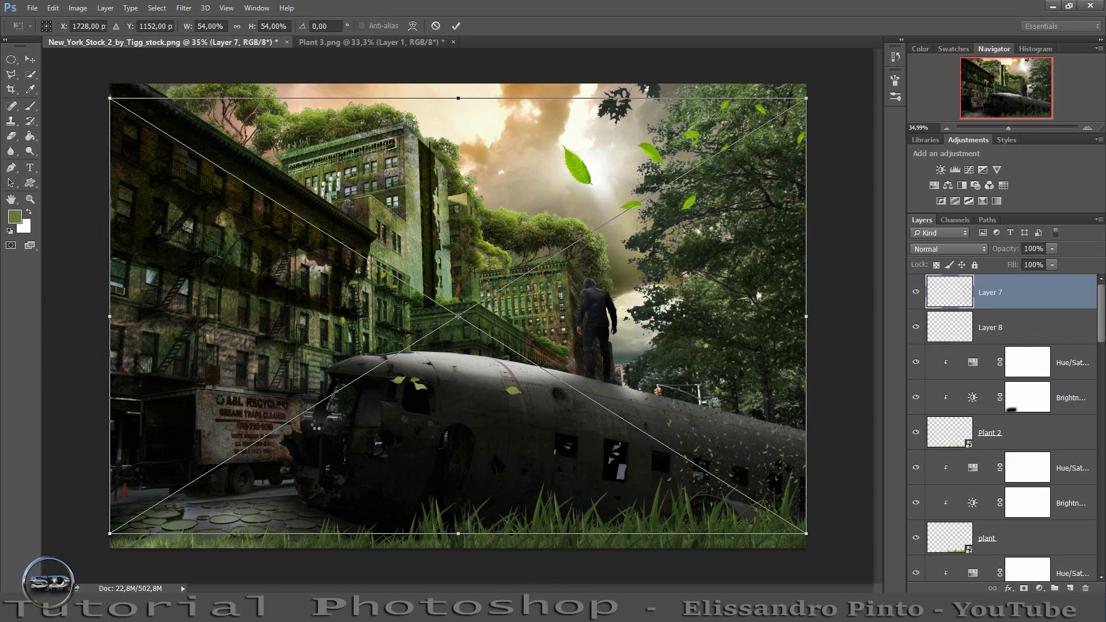
left_click_drag(473, 347, 275, 366)
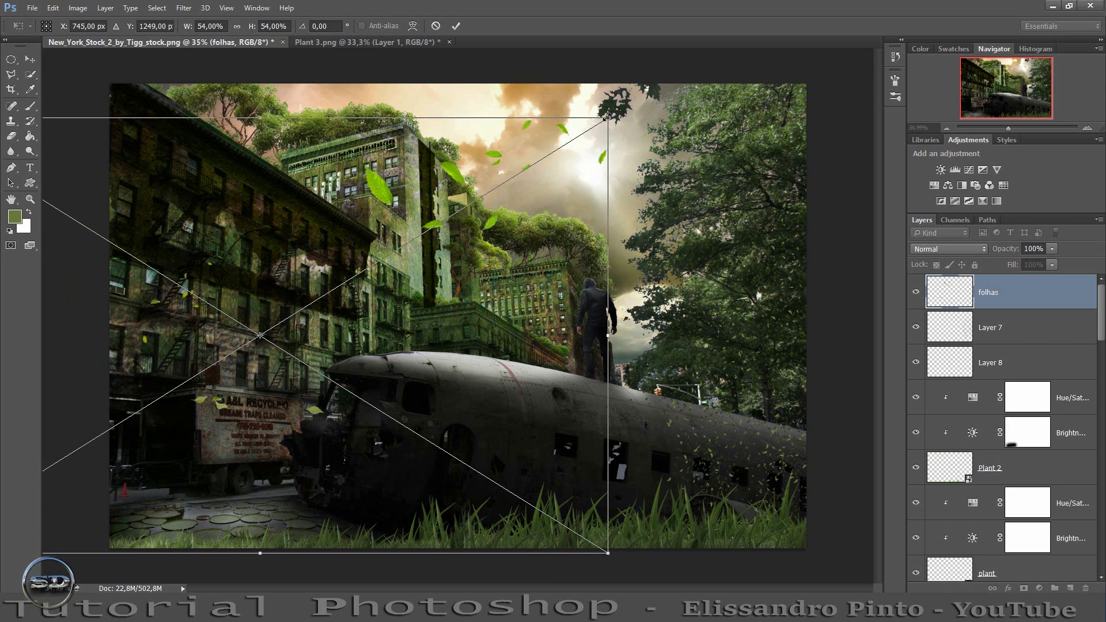
mouse_move(608, 118)
left_mouse_down()
mouse_move(328, 316)
mouse_move(488, 181)
left_mouse_up()
left_click(237, 26)
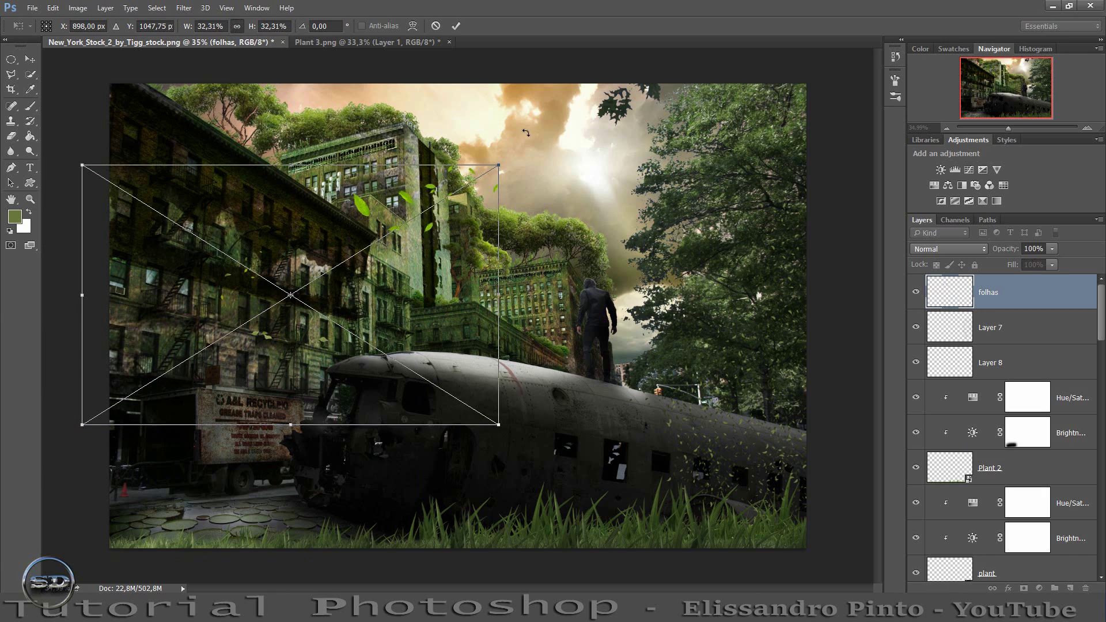
left_click_drag(526, 132, 305, 438)
left_click_drag(313, 347, 345, 250)
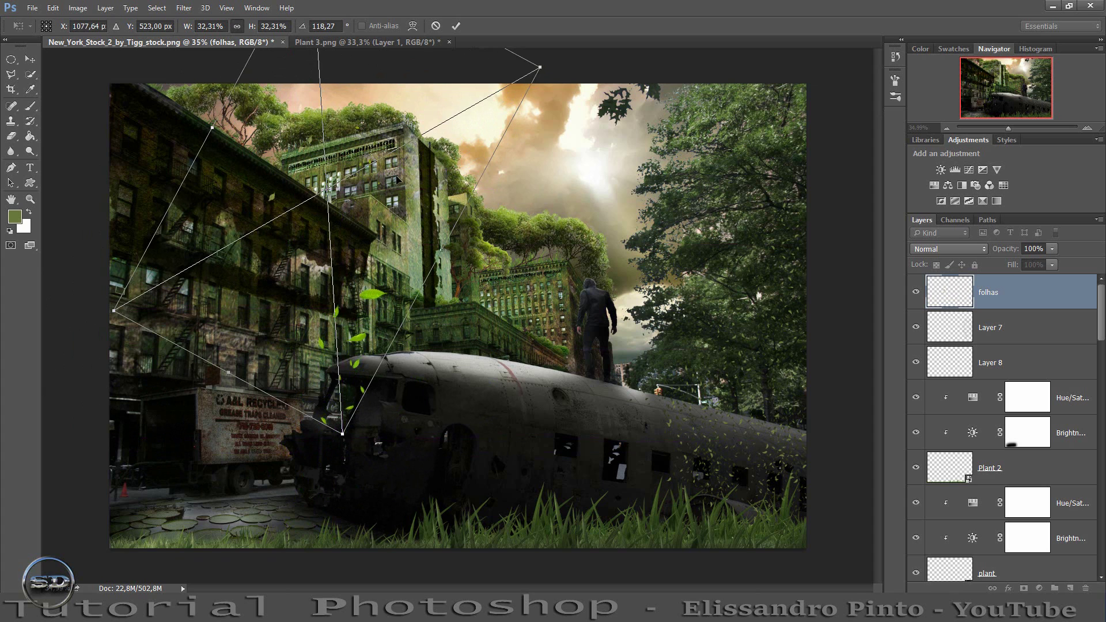
left_click_drag(396, 180, 284, 180)
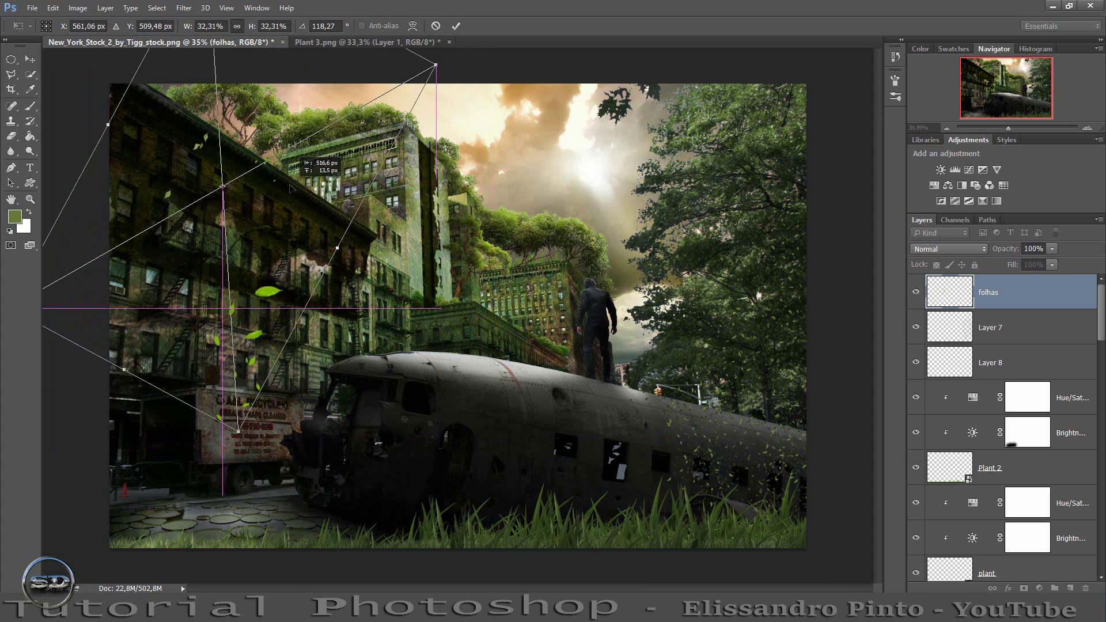
left_click(455, 26)
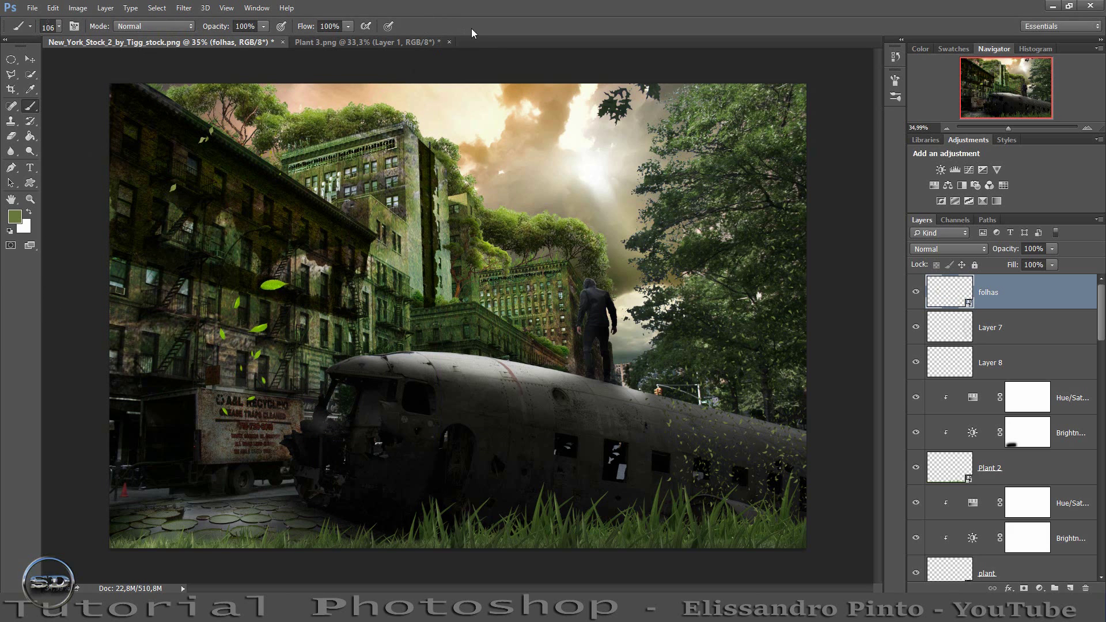
Rasterize folhas, lasso a cluster of leaves, cut it out and paste it as Layer 9.
right_click(1045, 297)
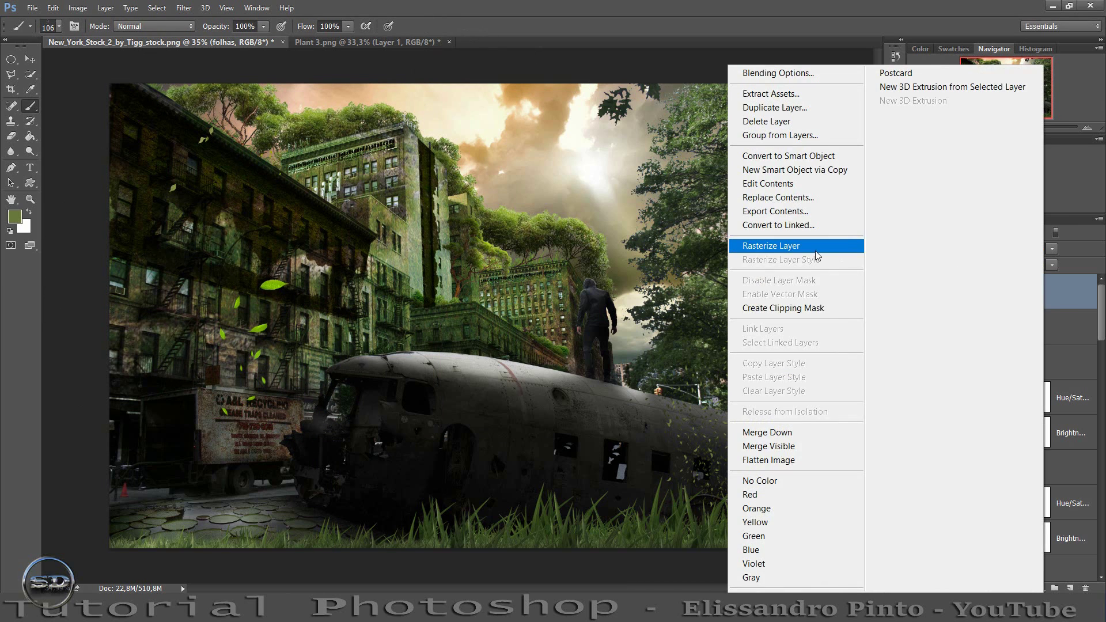
left_click(767, 243)
left_click(12, 75)
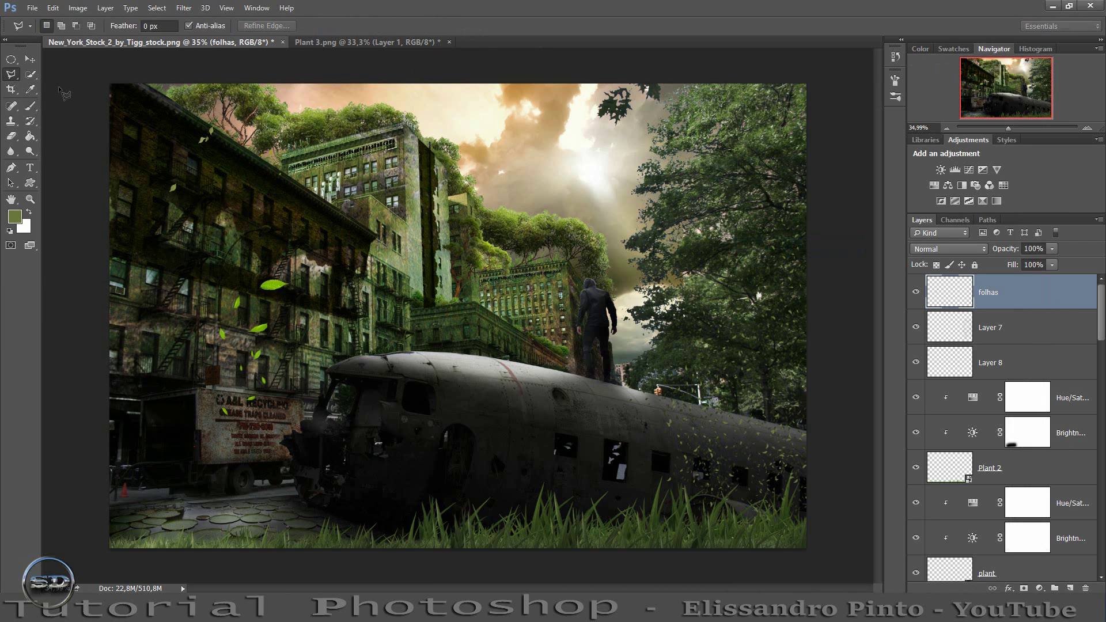
left_click(13, 77)
left_click(64, 74)
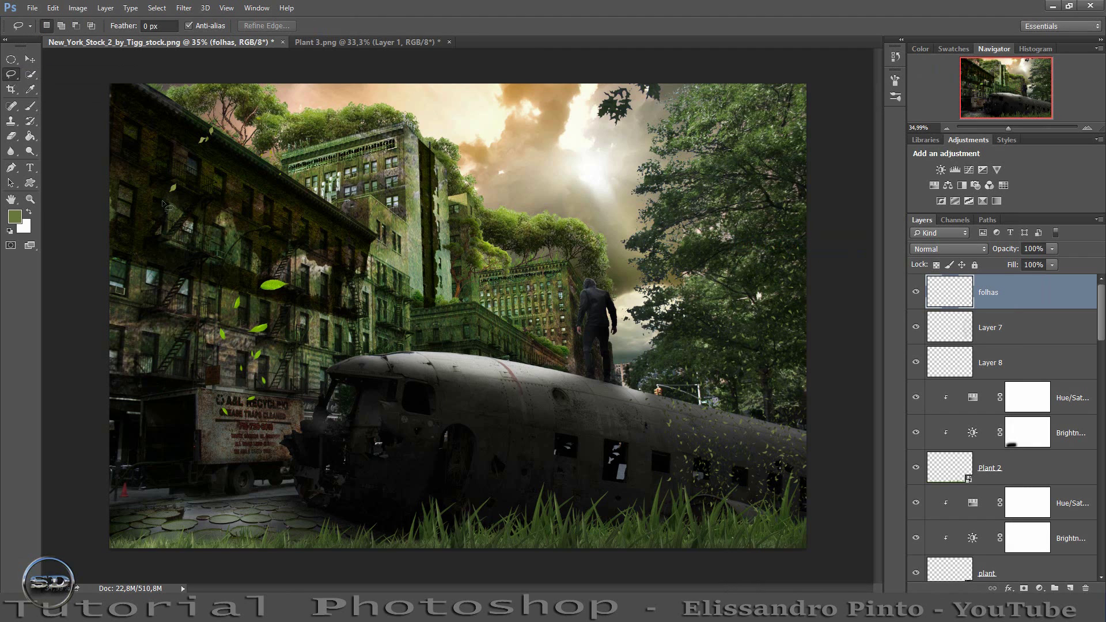
mouse_move(182, 282)
left_mouse_down()
mouse_move(262, 242)
mouse_move(135, 325)
left_mouse_up()
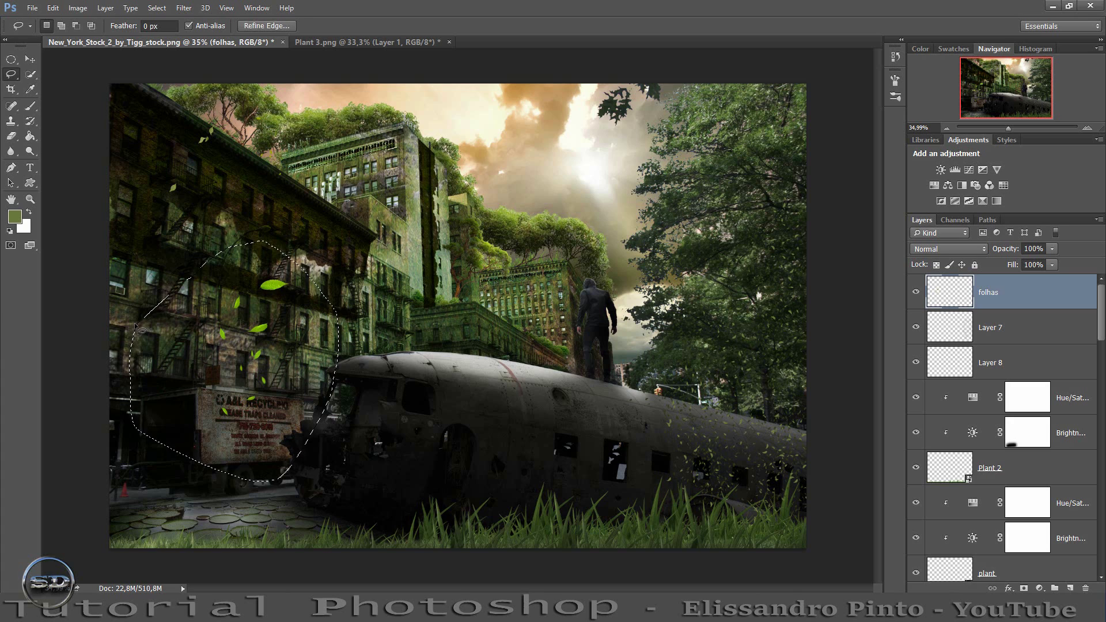
key("Delete")
key("ctrl+d")
key("ctrl+v")
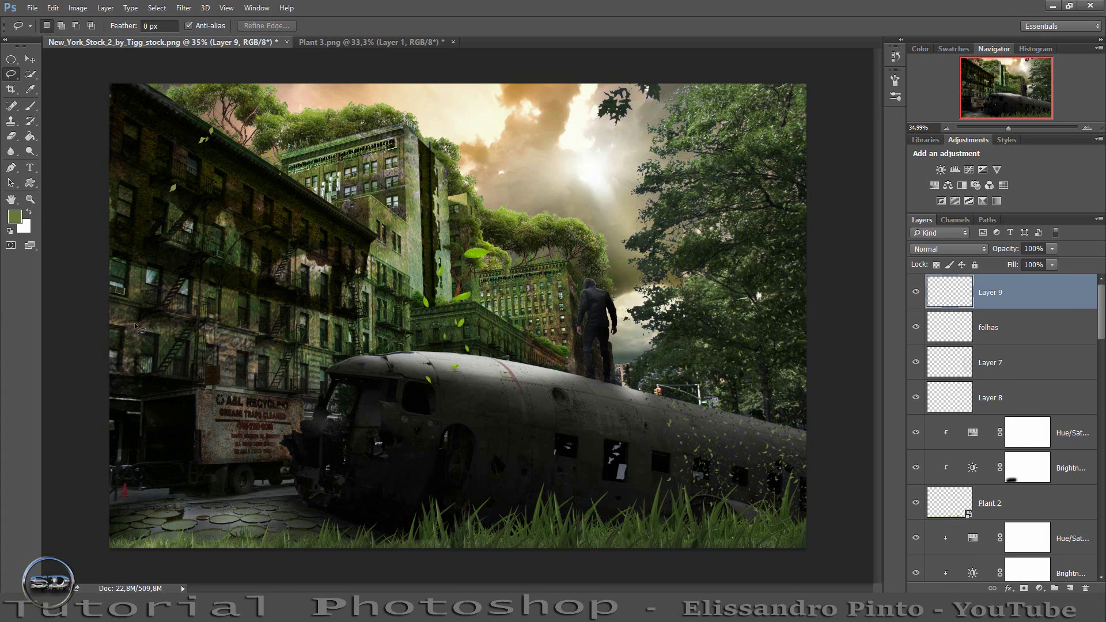
Scale the pasted leaves to about 47%, rotate them and place them on the upper left building.
key("ctrl+t")
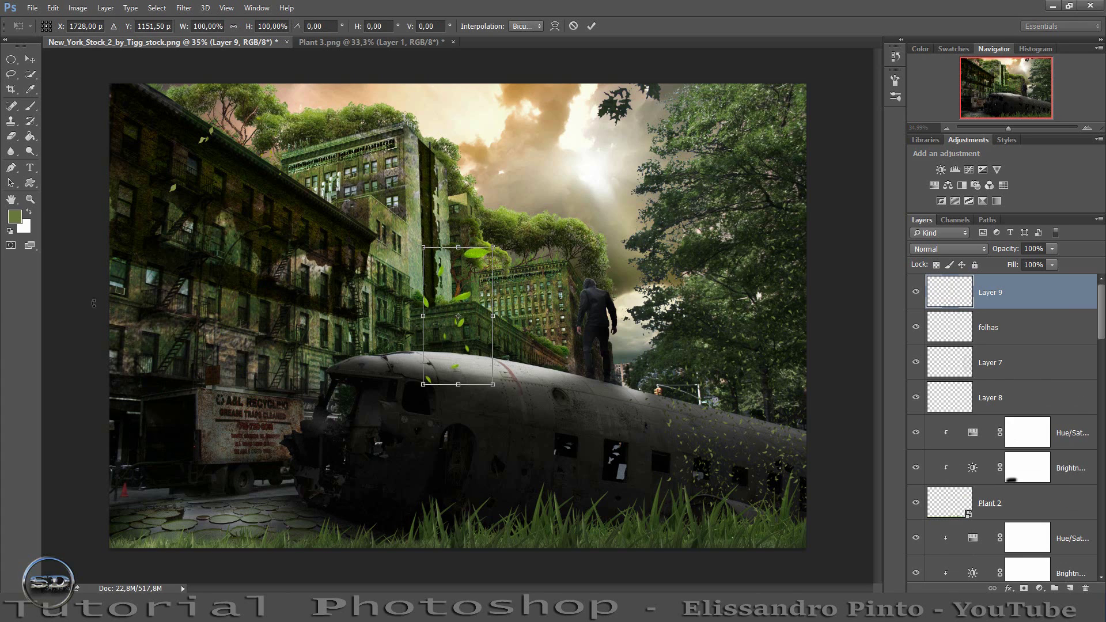
left_click(235, 27)
mouse_move(493, 247)
left_mouse_down()
mouse_move(455, 320)
mouse_move(388, 383)
mouse_move(235, 290)
mouse_move(151, 193)
left_mouse_up()
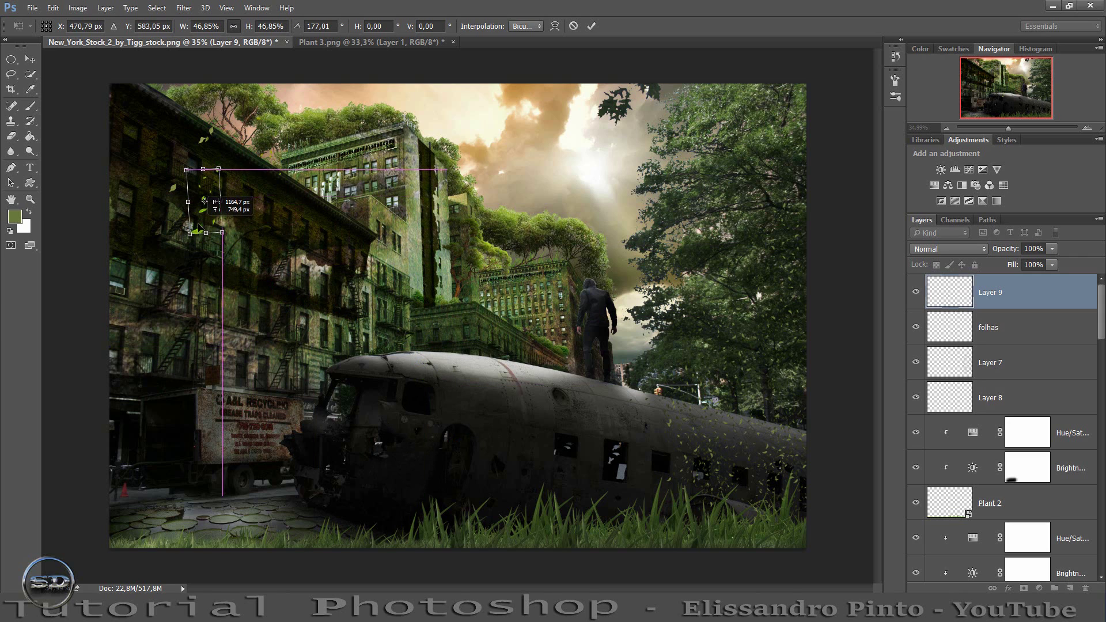
left_click_drag(300, 210, 292, 239)
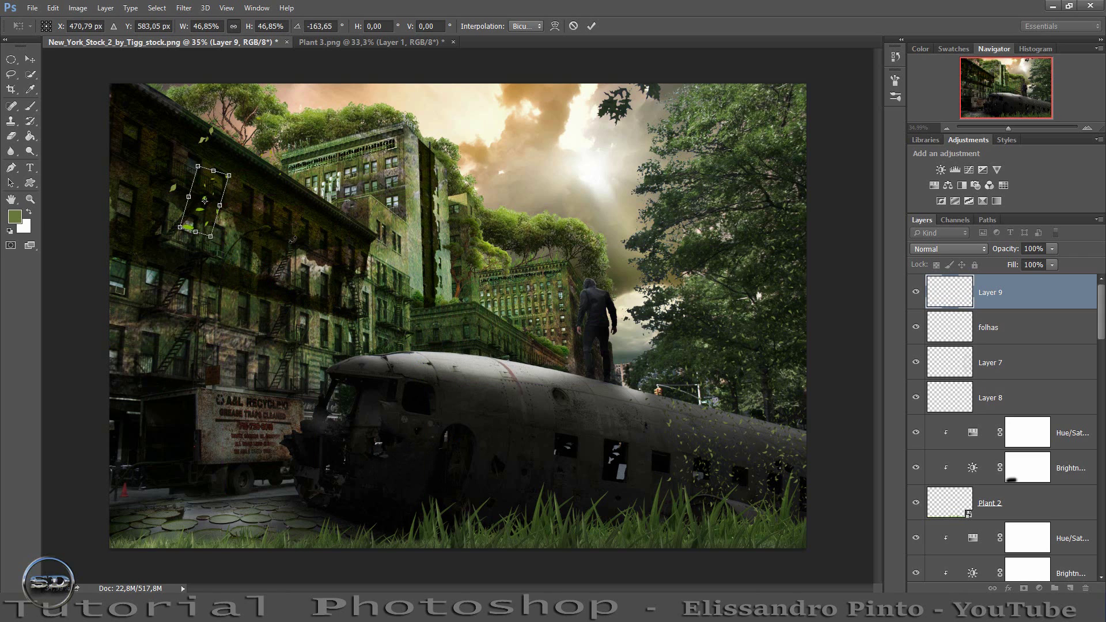
left_click(589, 32)
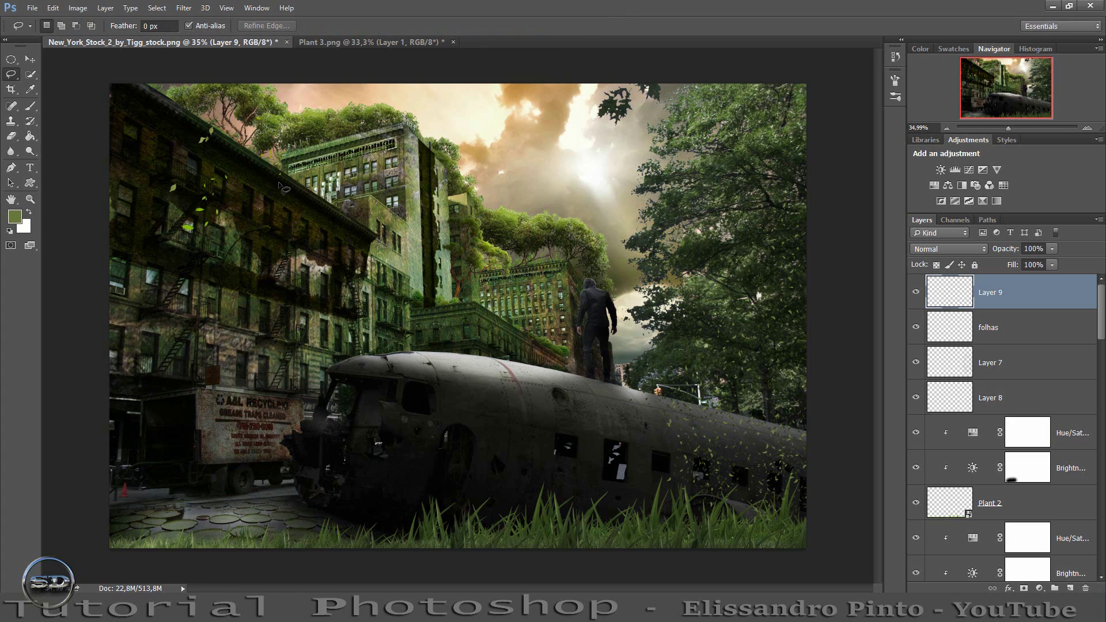
Duplicate the leaf cluster, move the copy down the facade and stretch it taller.
key("ctrl+j")
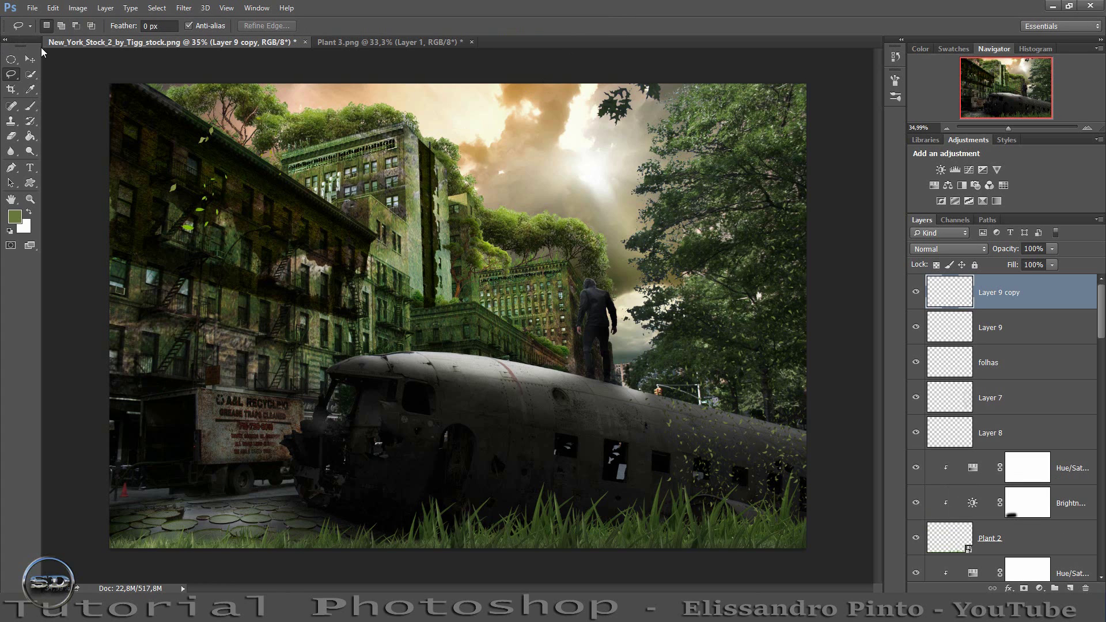
left_click(32, 59)
left_click_drag(199, 210, 181, 291)
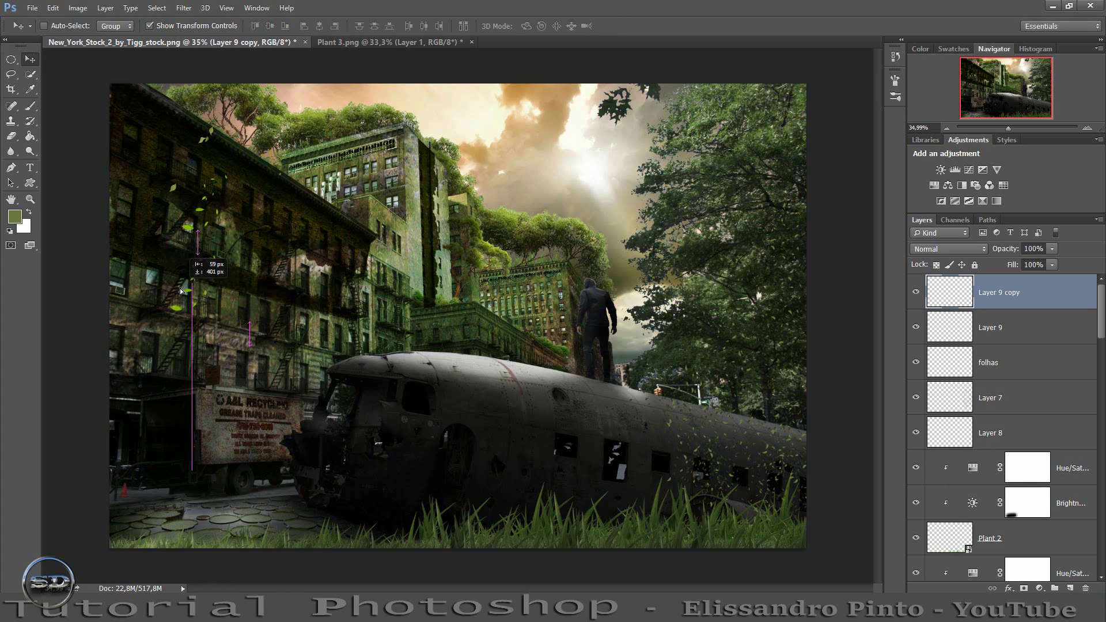
left_click_drag(219, 321, 231, 346)
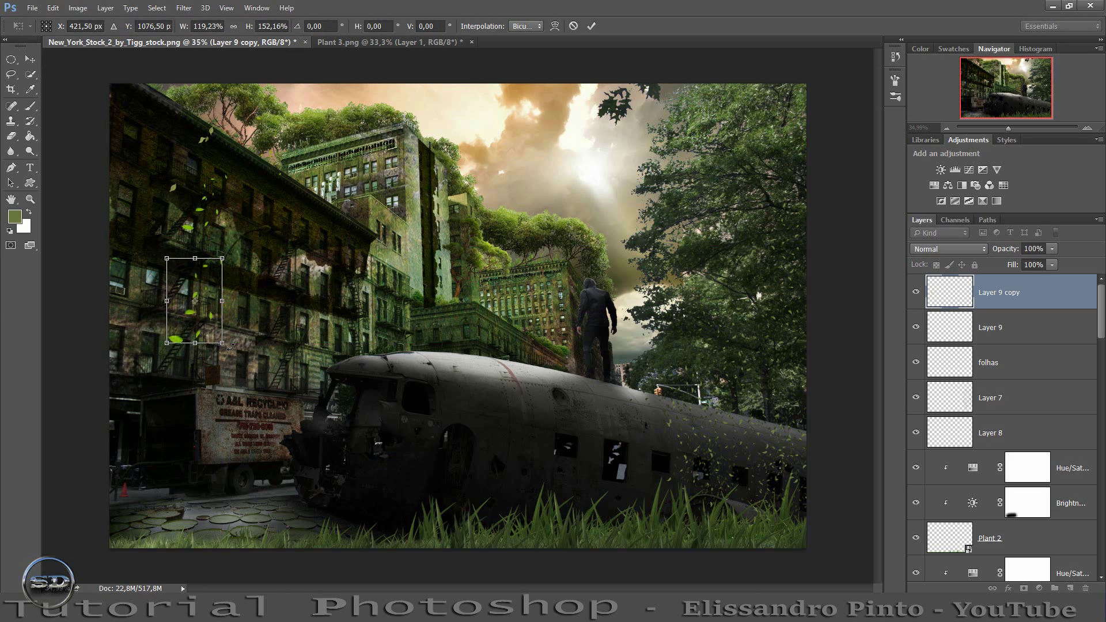
left_click(591, 26)
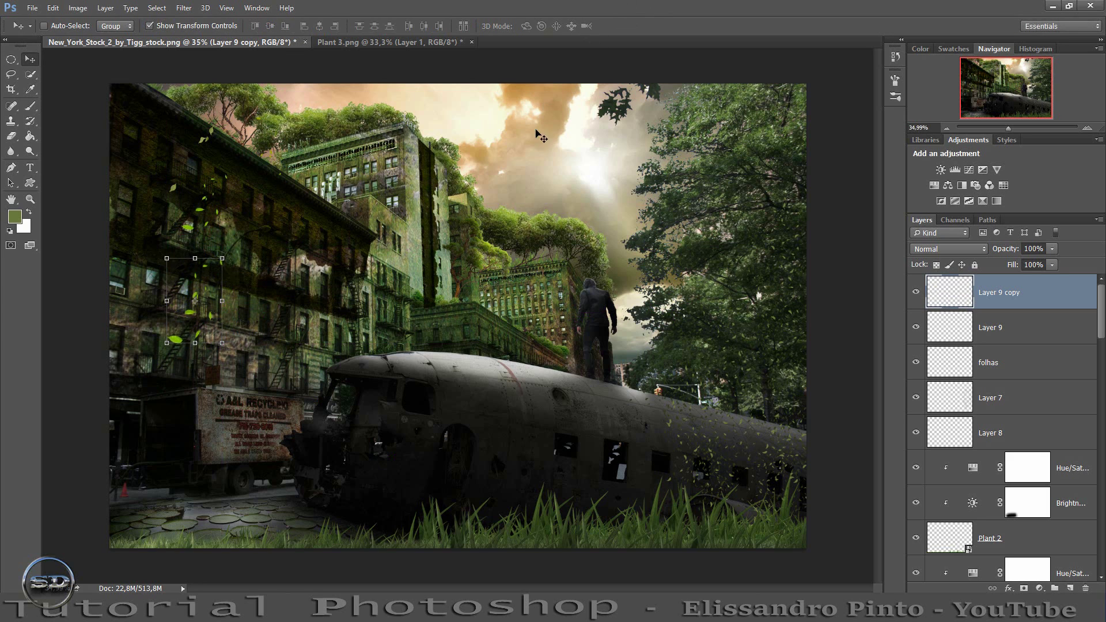
Add another proportionally shrunk leaf copy lower down on the left.
key("ctrl+j")
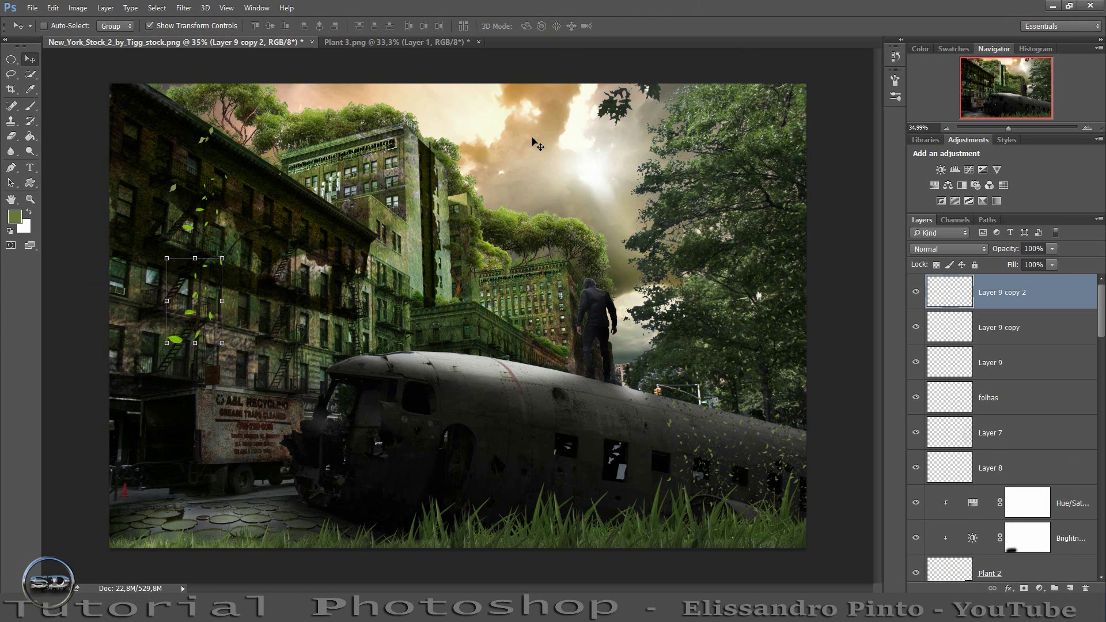
key("ctrl+t")
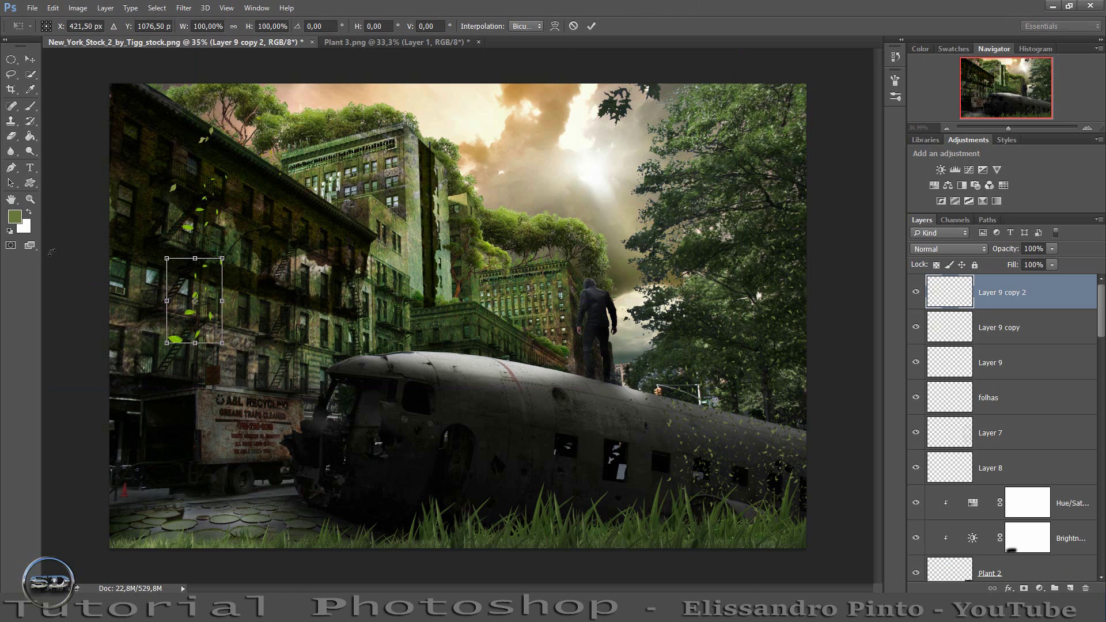
left_click_drag(166, 342, 180, 308)
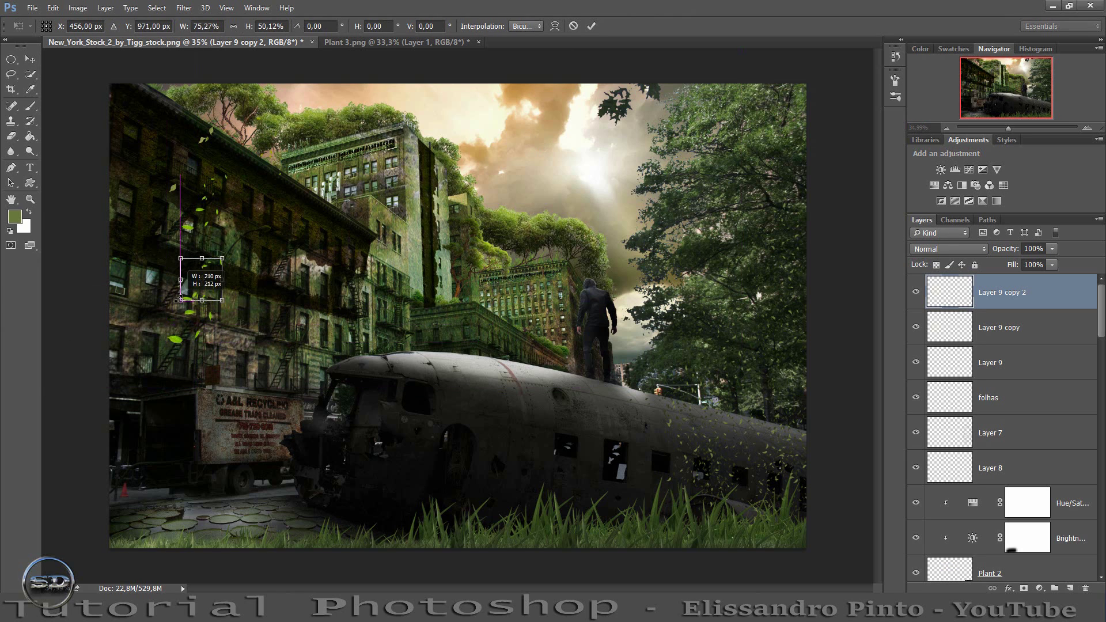
left_click(230, 29)
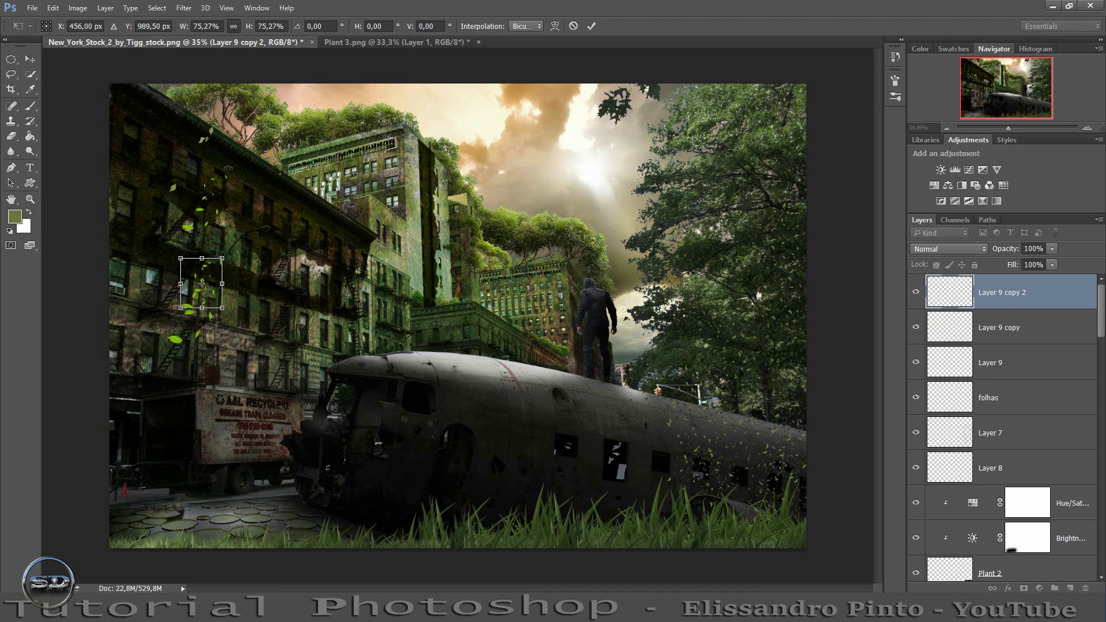
mouse_move(212, 274)
left_mouse_down()
mouse_move(173, 469)
mouse_move(228, 438)
left_mouse_up()
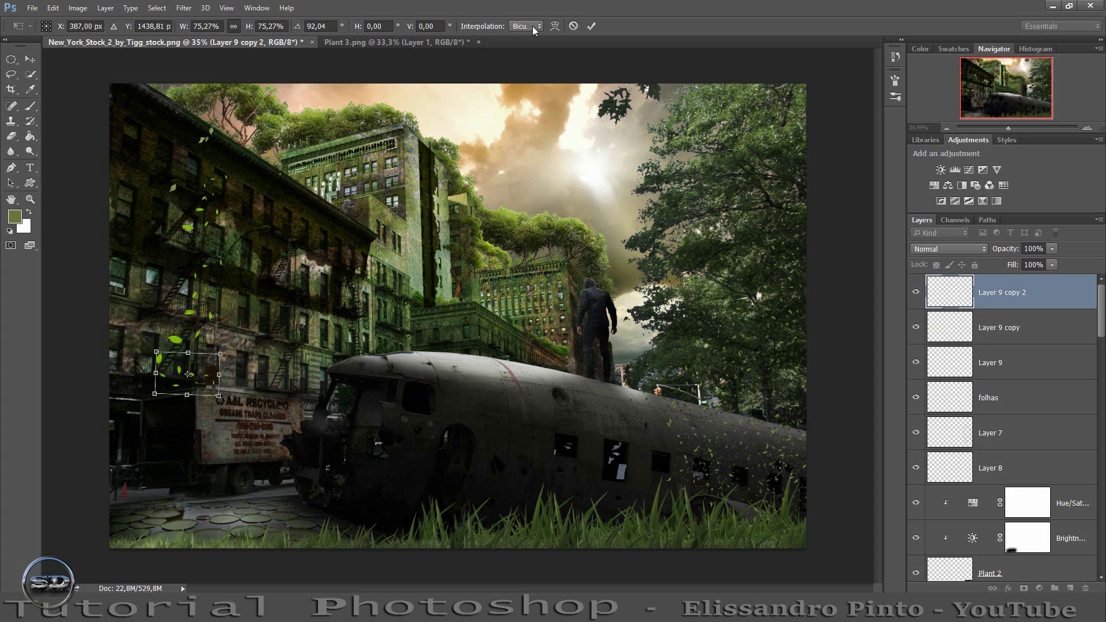
left_click(592, 27)
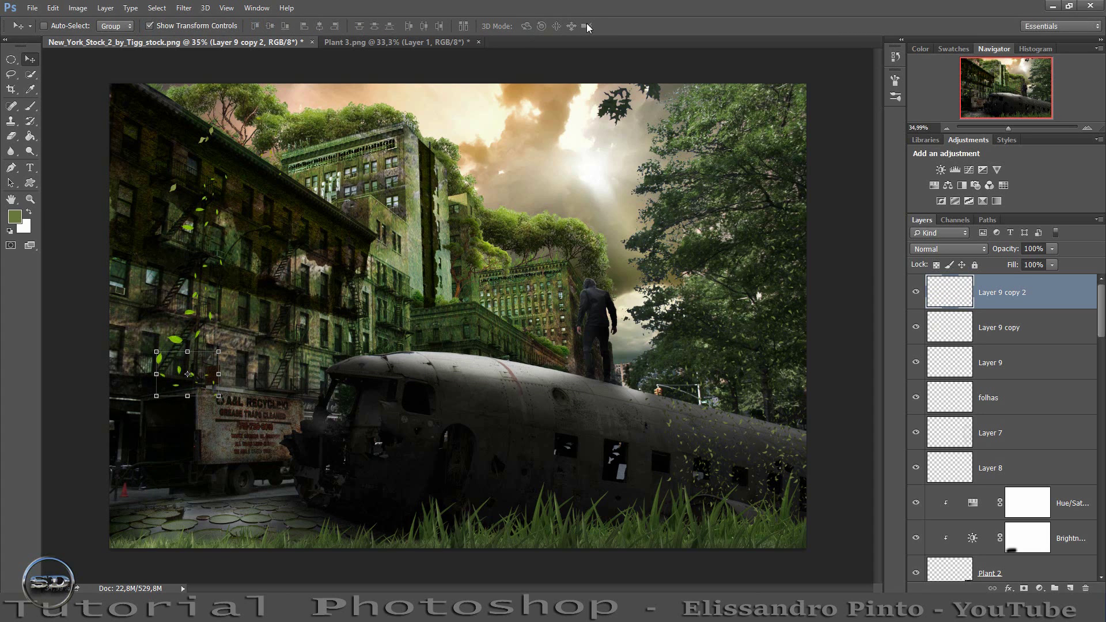
Add a final leaf copy, shrunk and rotated −83.73°, just above the truck.
key("ctrl+j")
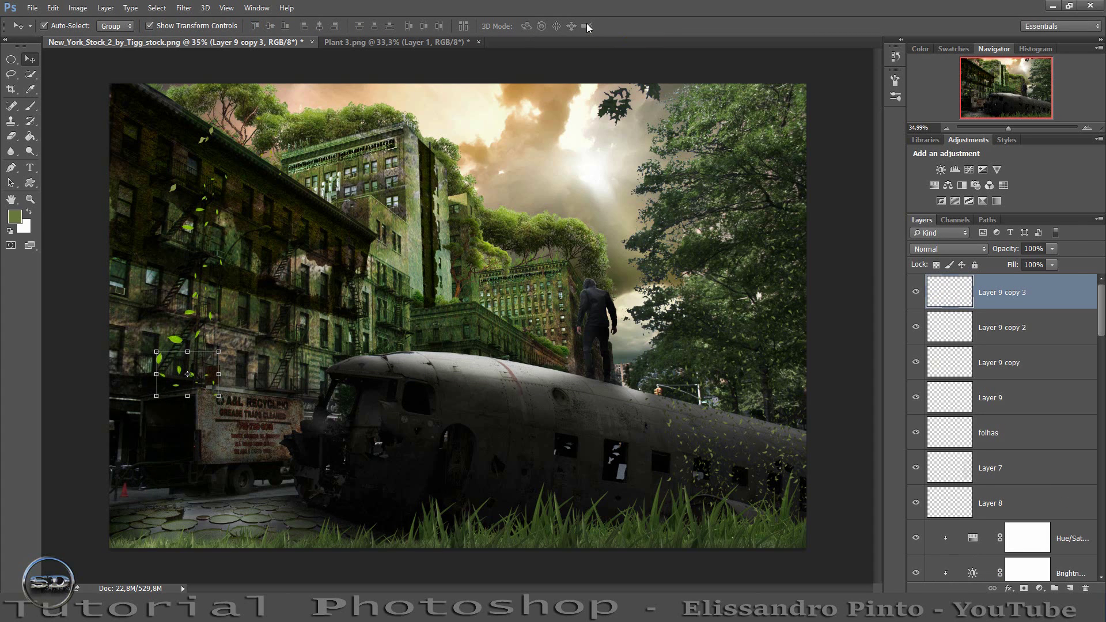
key("ctrl+t")
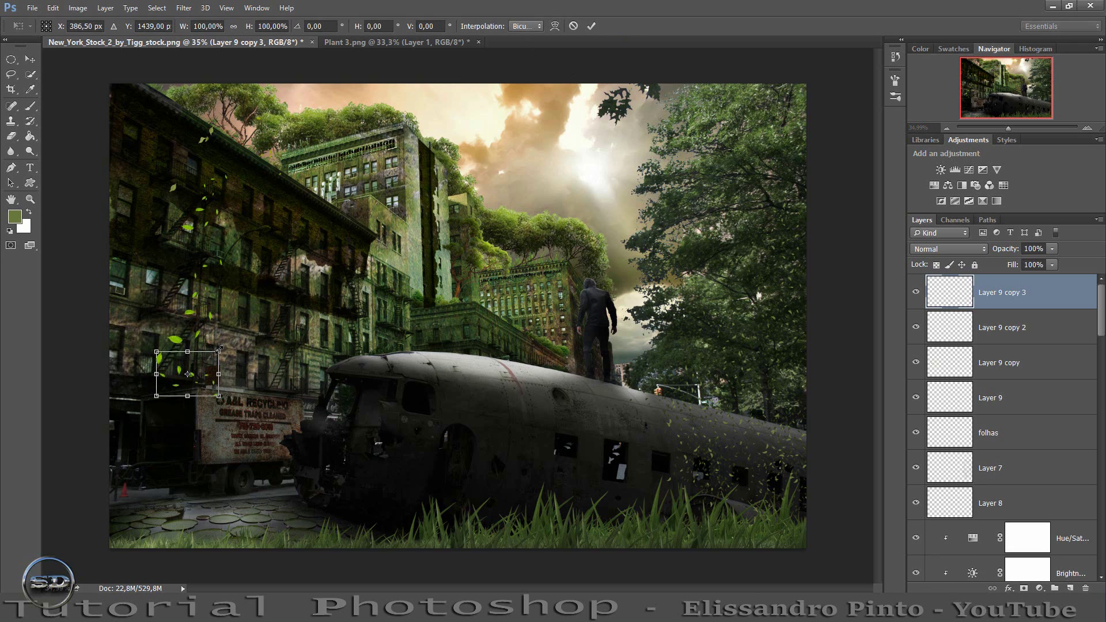
mouse_move(218, 350)
left_mouse_down()
mouse_move(172, 425)
mouse_move(170, 316)
left_mouse_up()
left_click_drag(188, 370, 173, 398)
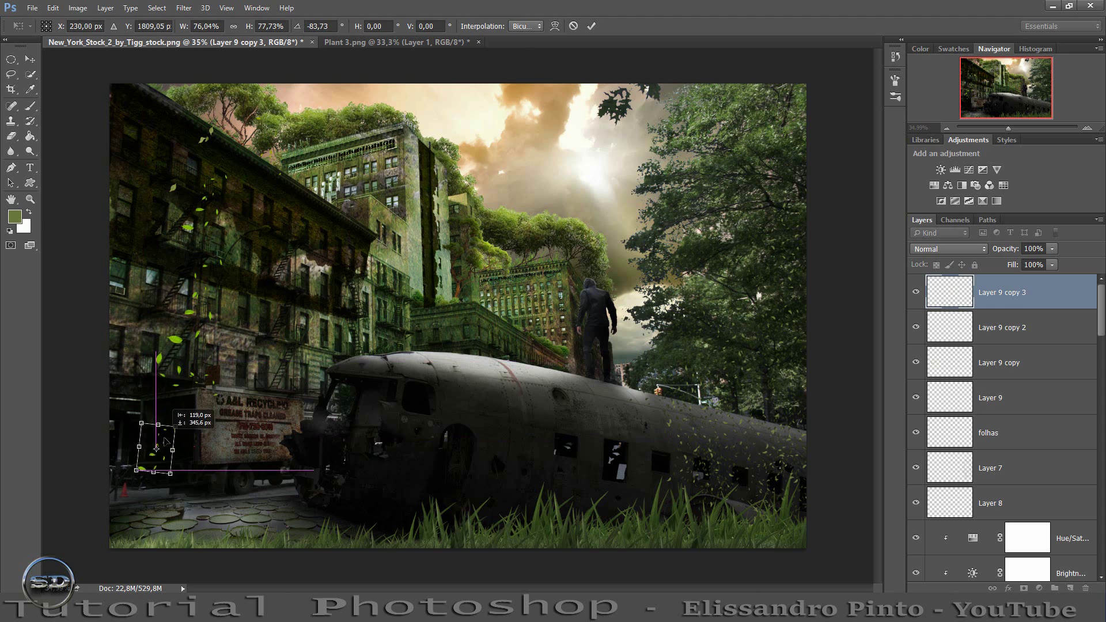
left_click(590, 27)
Duplicate the leaf, move the copy beside the truck and set its fill to 46%.
left_click(30, 105)
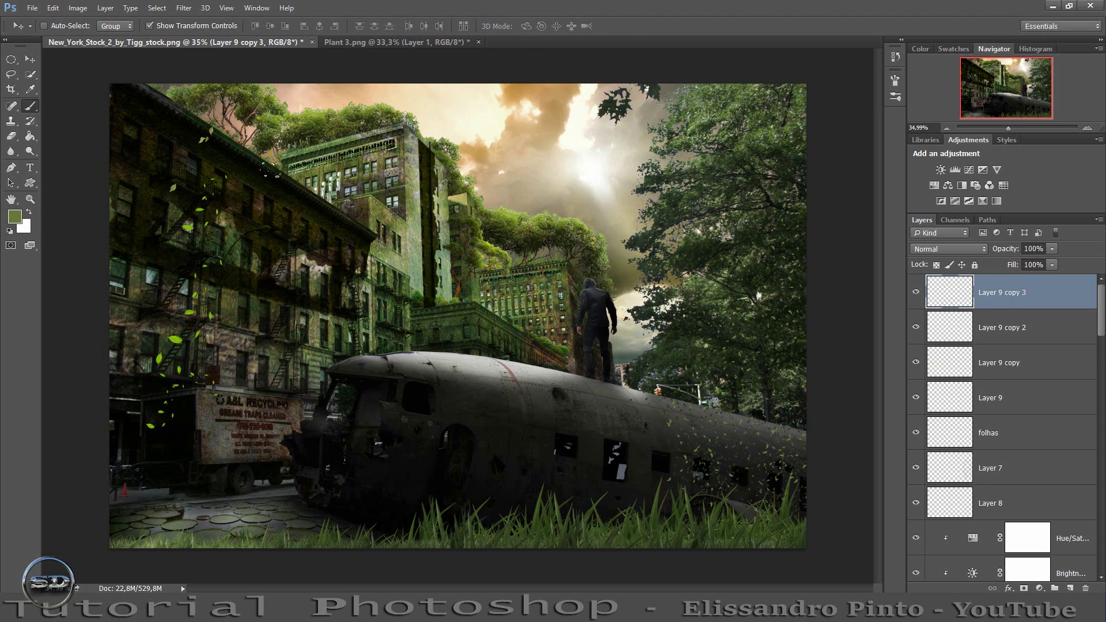
key("ctrl+j")
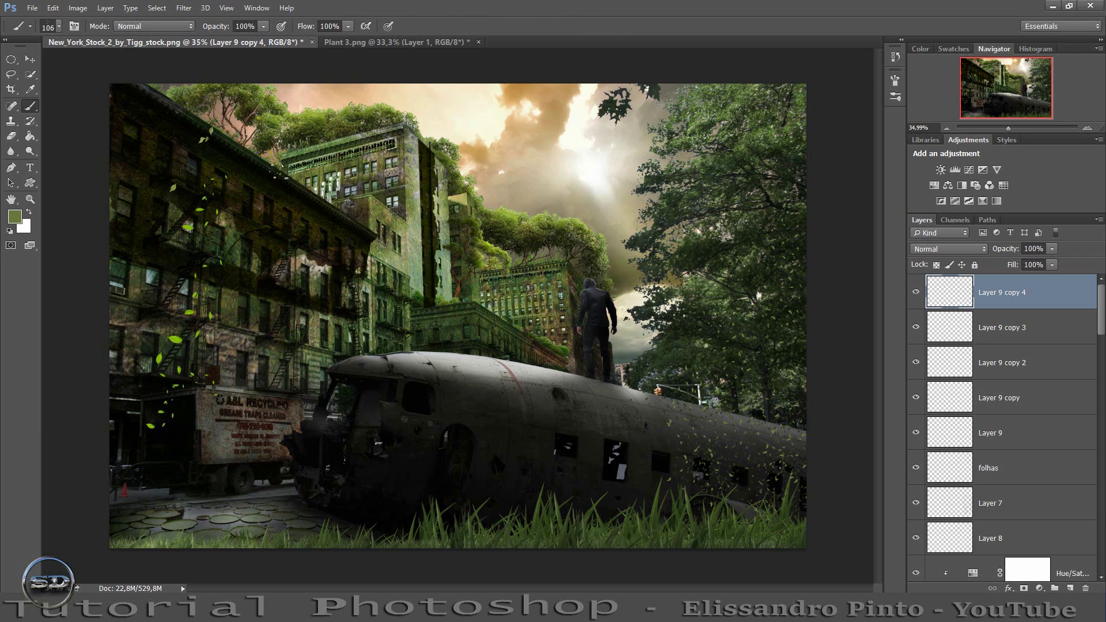
left_click(30, 58)
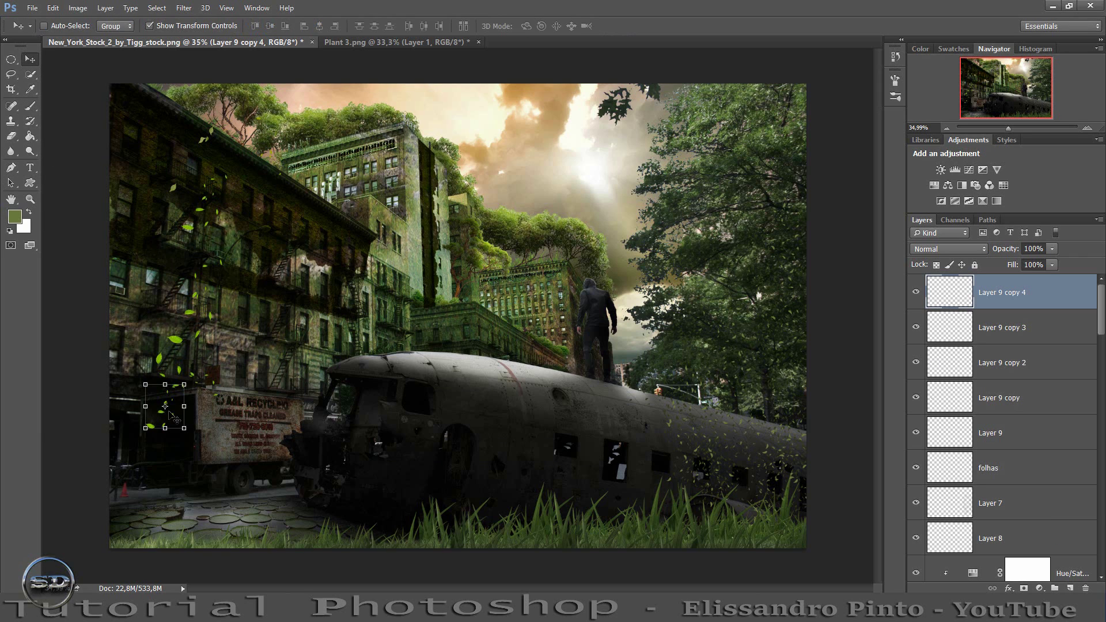
left_click_drag(166, 444, 146, 501)
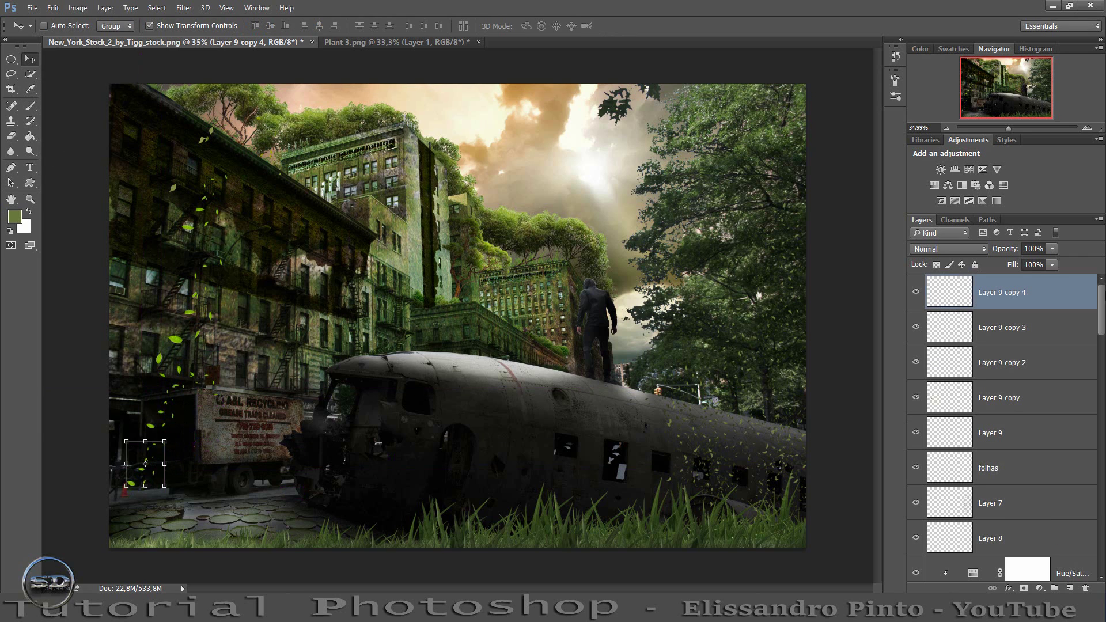
left_click_drag(1012, 266, 997, 266)
left_click(30, 105)
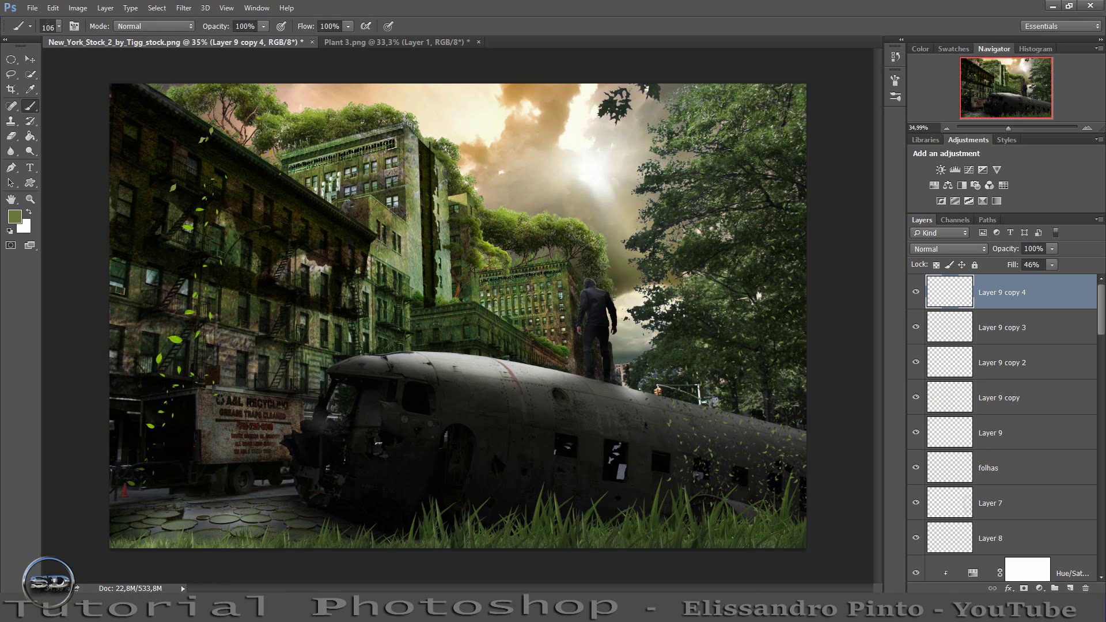
Lower fill on Layer 9 copy 3 (~68%), copy 2 (~60%) and Layer 9 copy (54%).
left_click(994, 333)
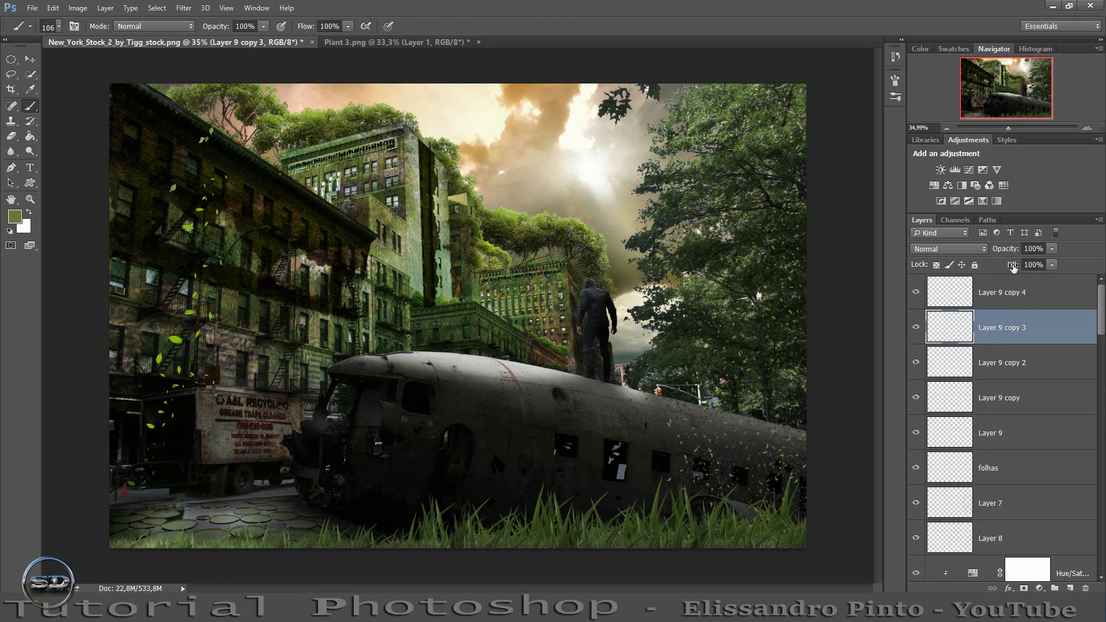
left_click_drag(1011, 266, 978, 271)
left_click(1007, 370)
left_click_drag(1017, 268, 978, 274)
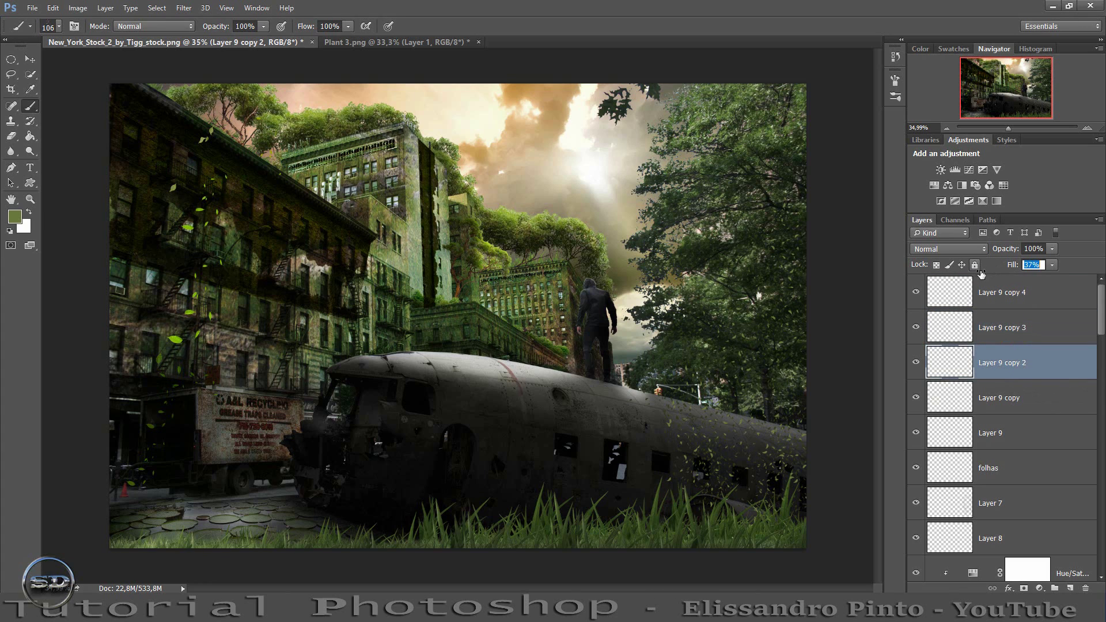
left_click(998, 397)
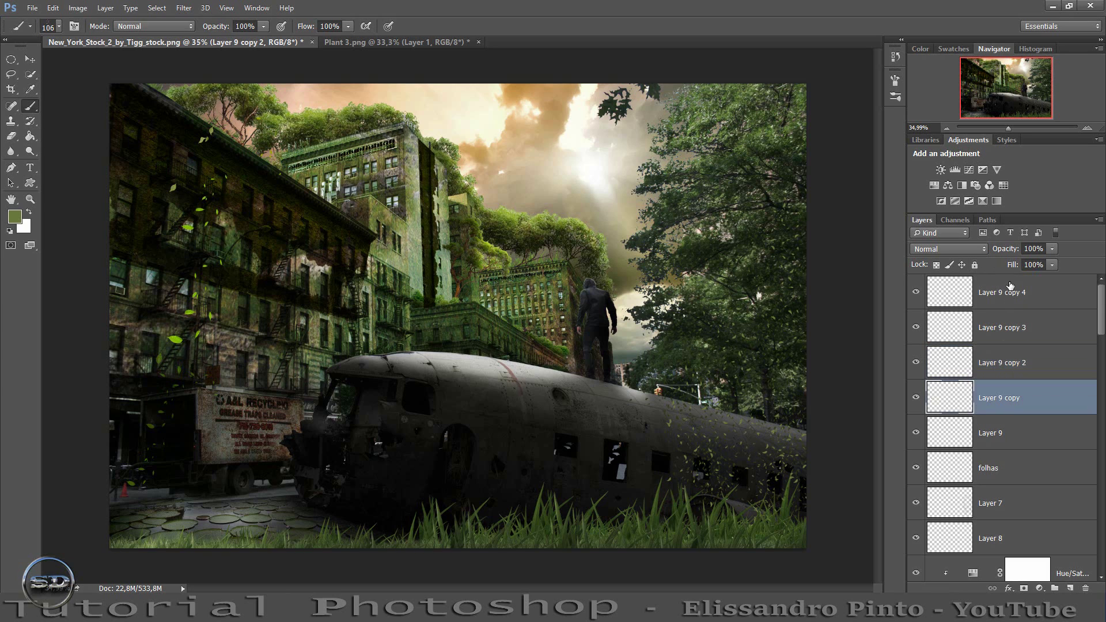
left_click_drag(1012, 265, 985, 268)
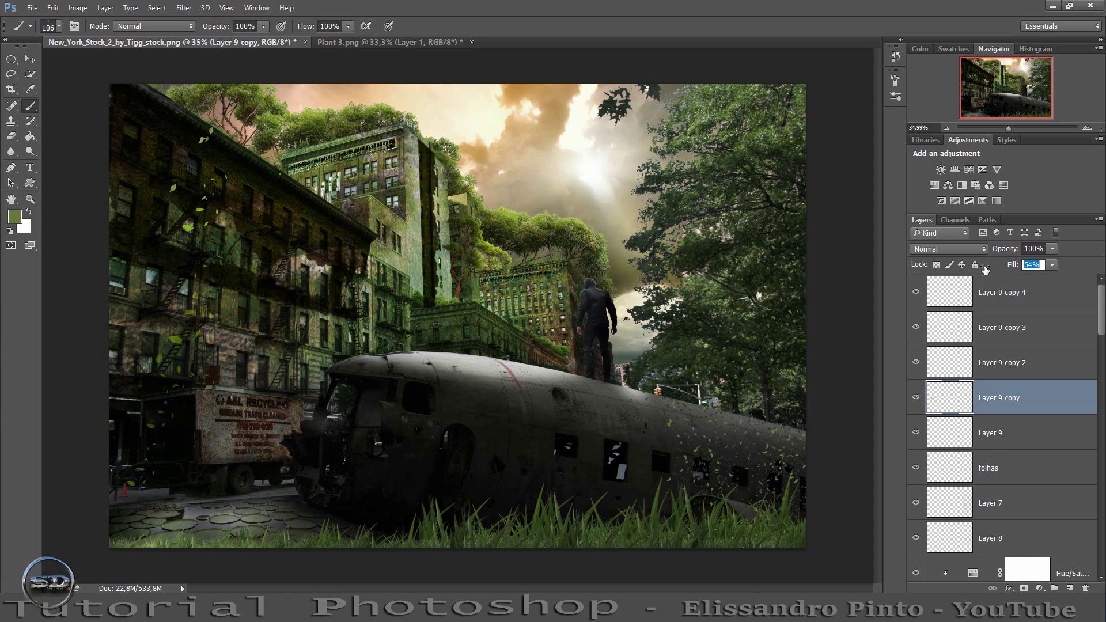
left_click(1022, 392)
Set Layer 9's fill to 64%, reduce folhas' fill, and compare by toggling Layer 7.
left_click(1004, 433)
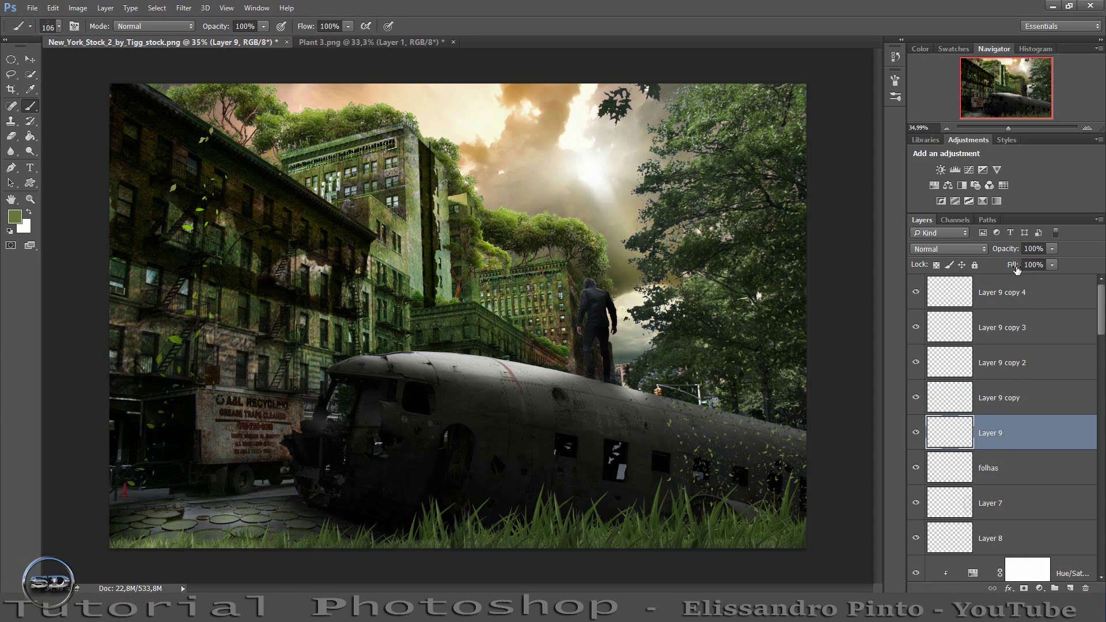
left_click_drag(1014, 267, 998, 269)
left_click_drag(995, 271, 998, 269)
left_click(984, 465)
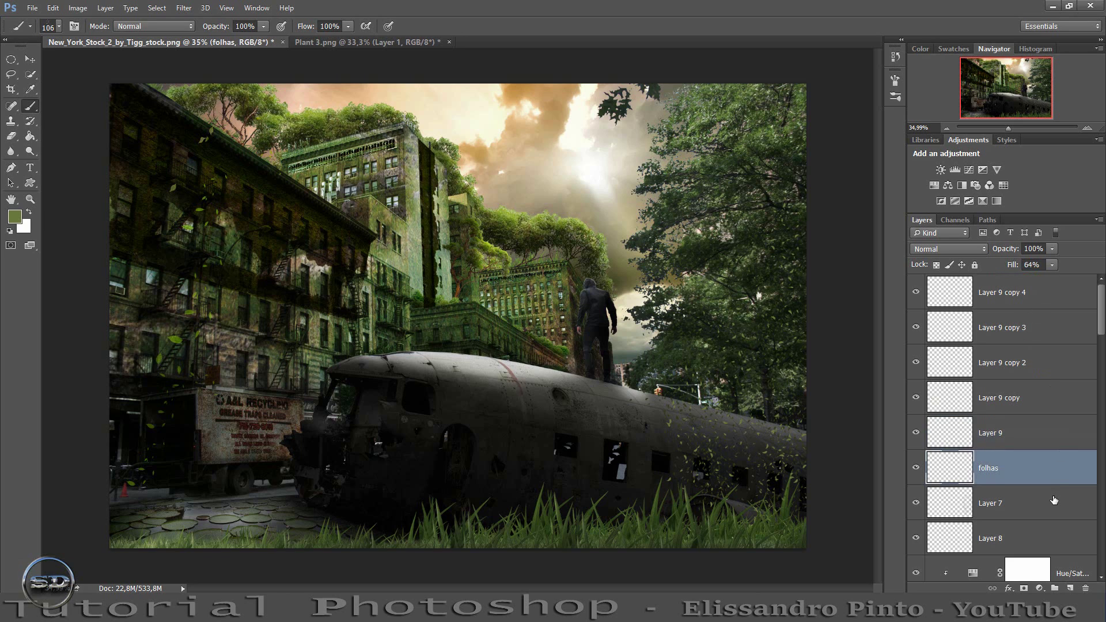
left_click(1046, 500)
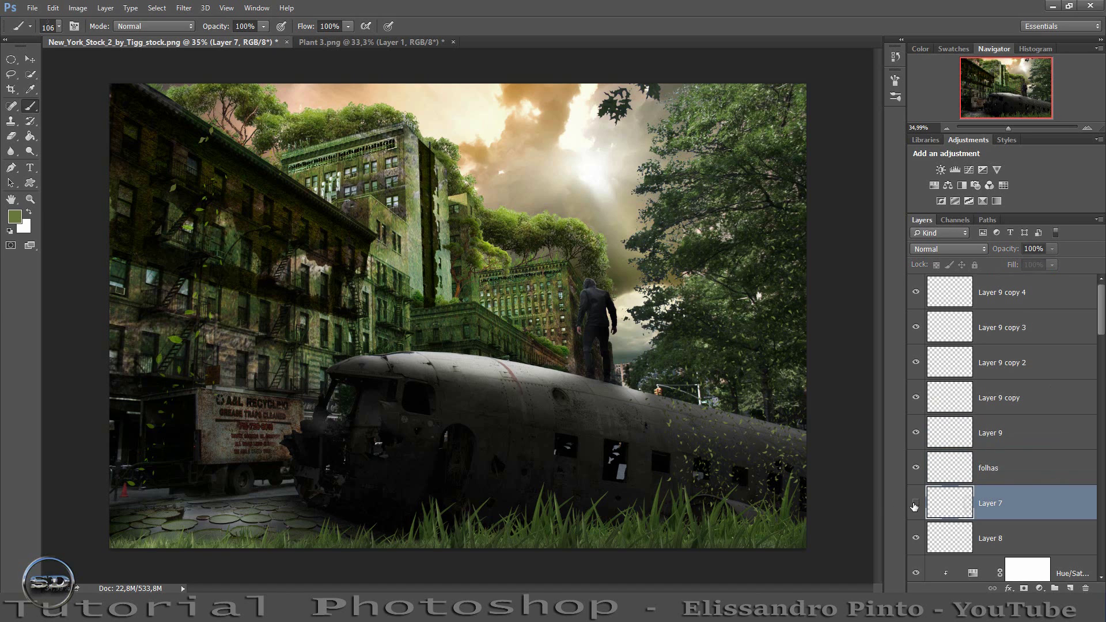
left_click(916, 503)
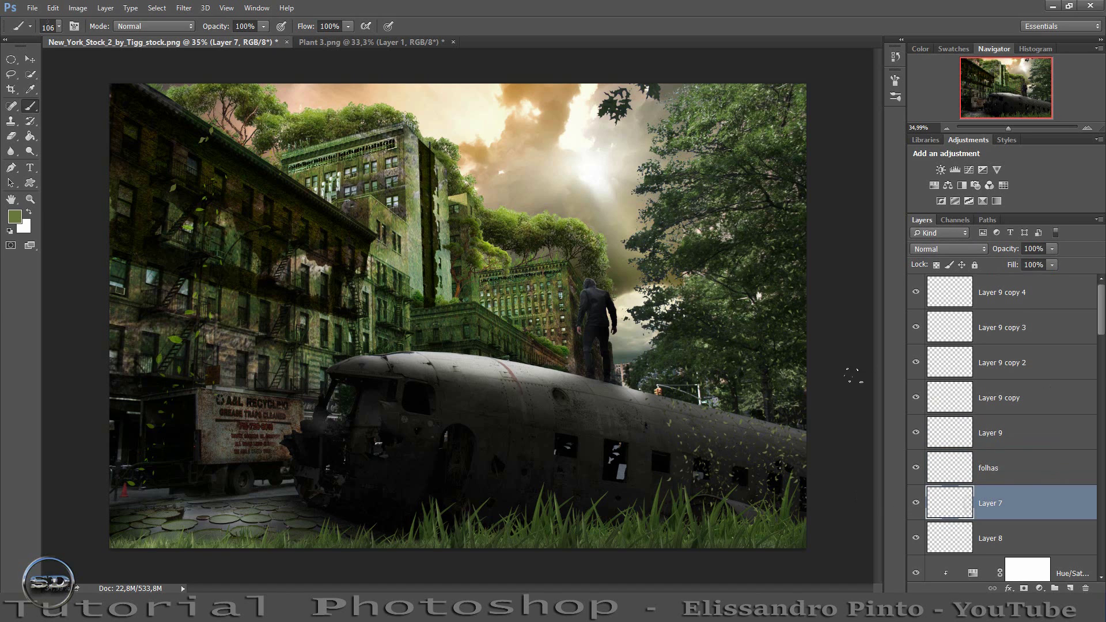
left_click(1044, 453)
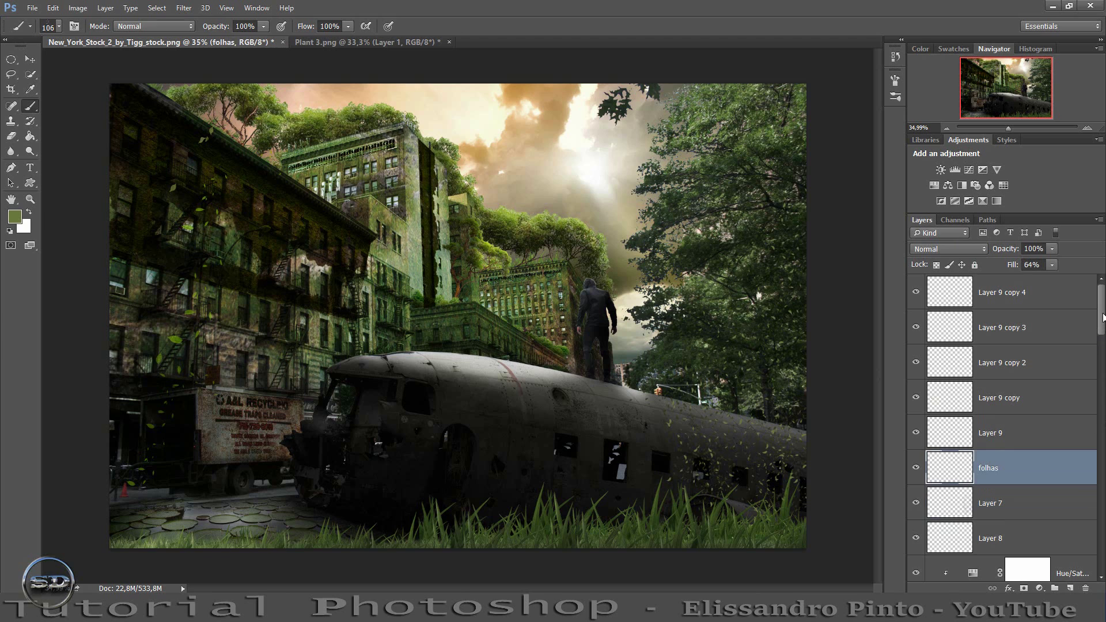
Merge the six leaf layers and clip a Hue/Saturation adjustment with Saturation -31 to them.
left_click(1043, 301, "shift")
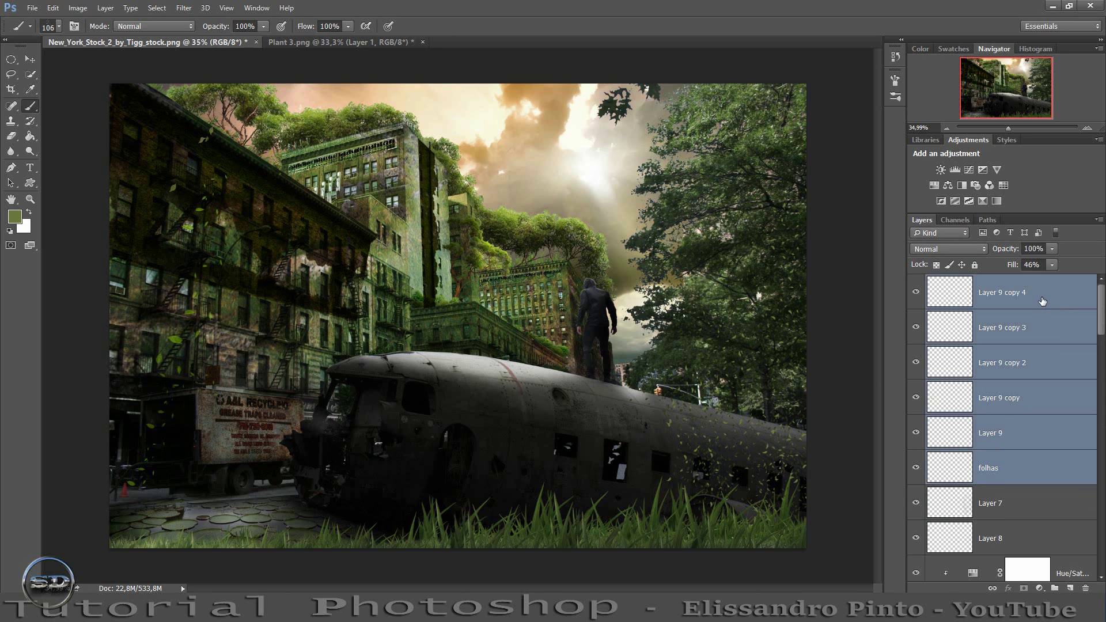
key("ctrl+e")
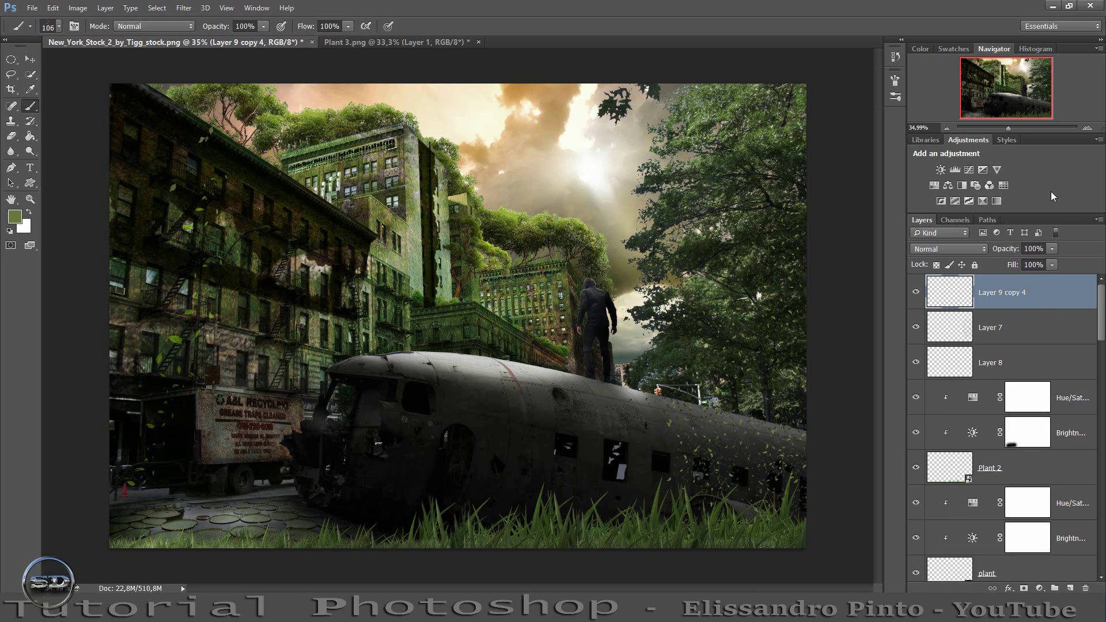
left_click(933, 185)
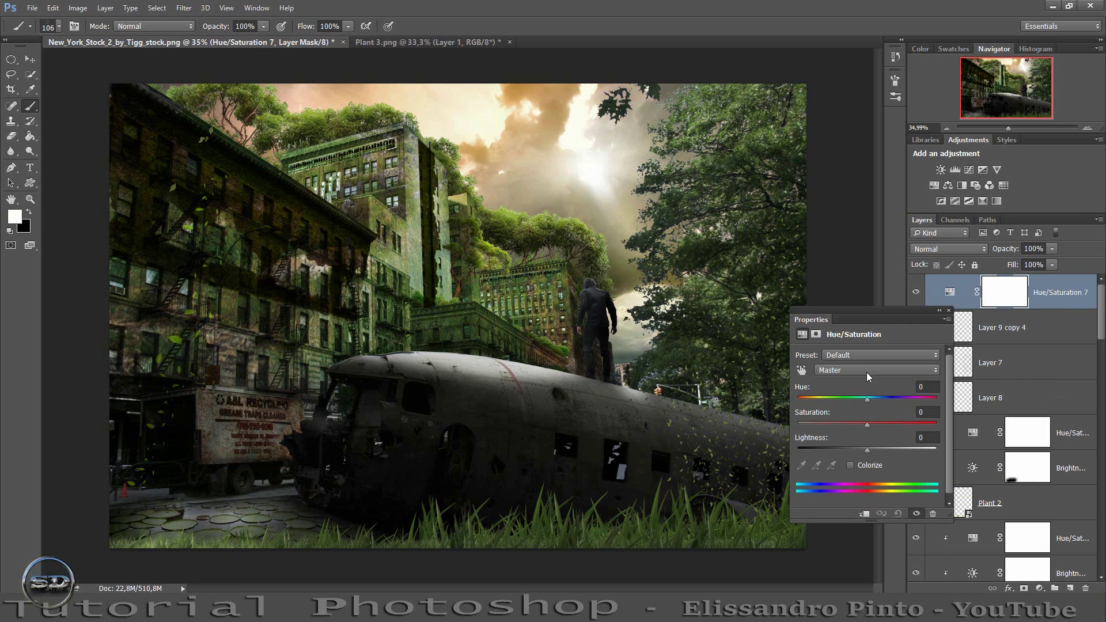
left_click(857, 514)
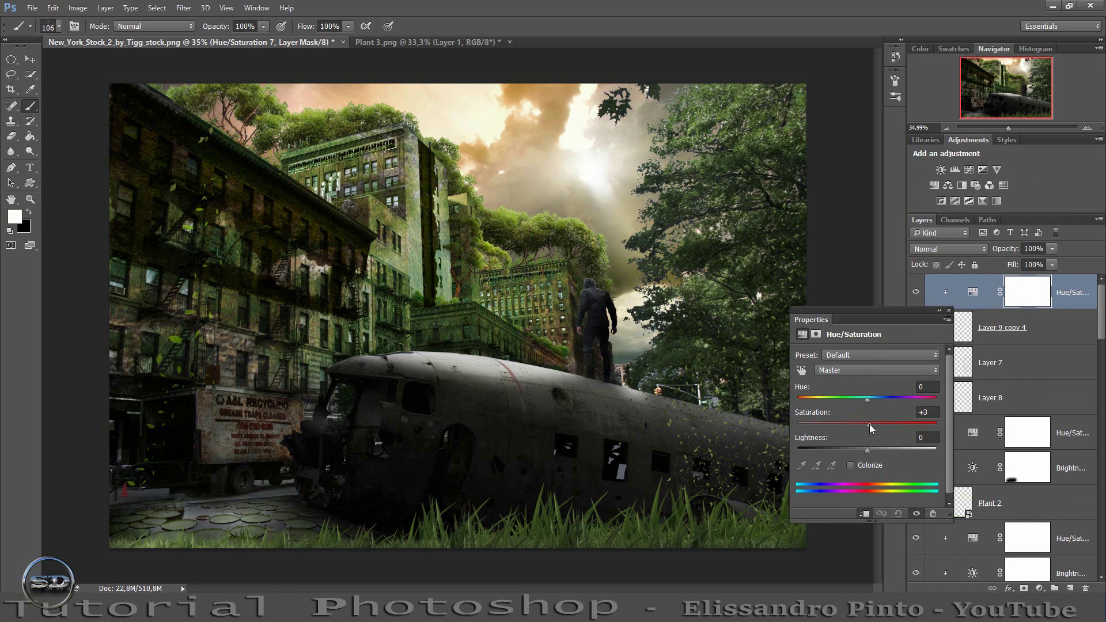
left_click_drag(869, 424, 845, 426)
left_click(949, 312)
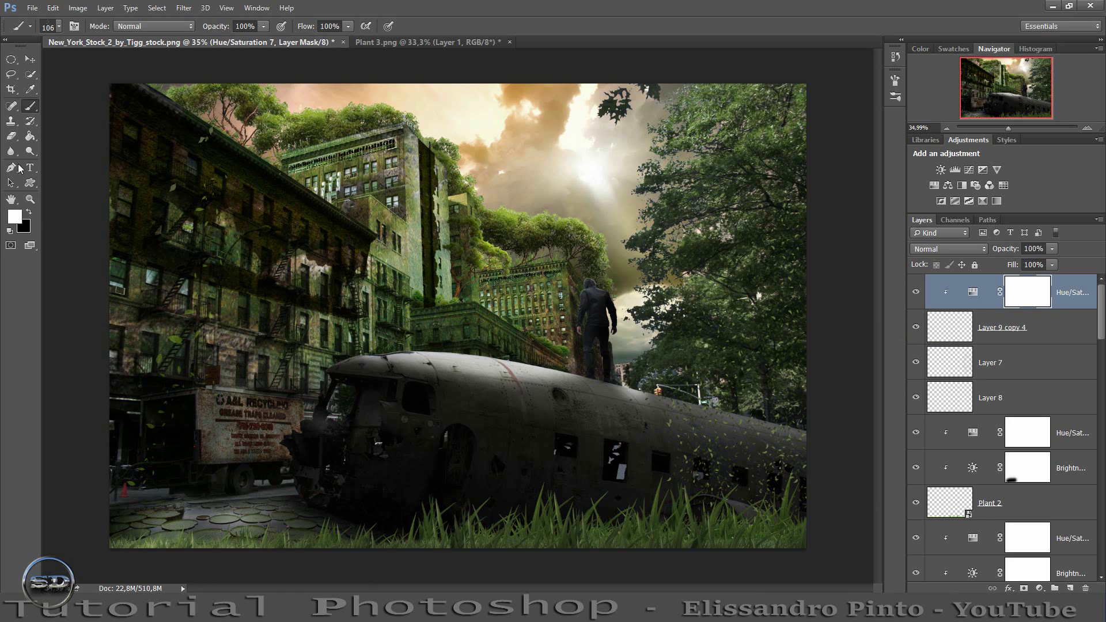
left_click(30, 60)
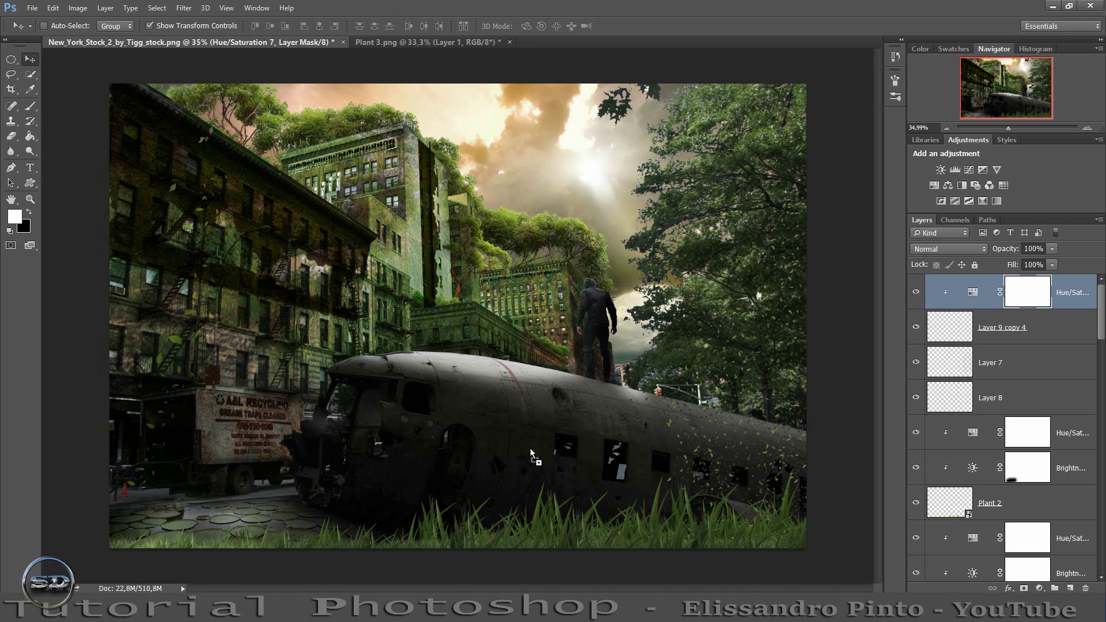
Place the light-beams image in Screen blend mode and commit its position.
left_click_drag(525, 367, 590, 356)
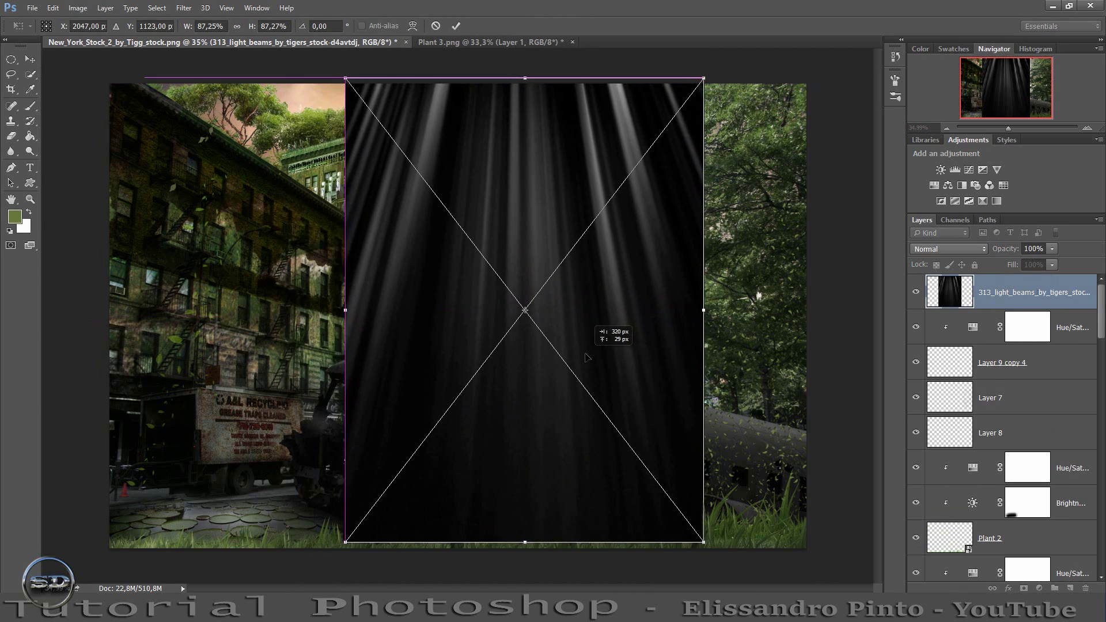
left_click(952, 249)
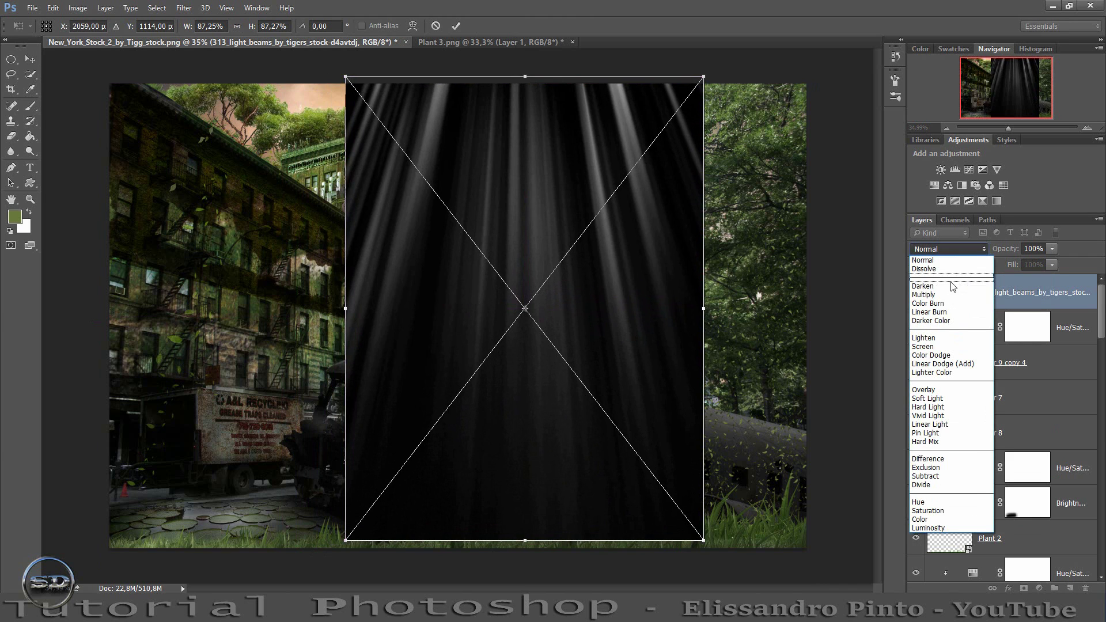
left_click(929, 348)
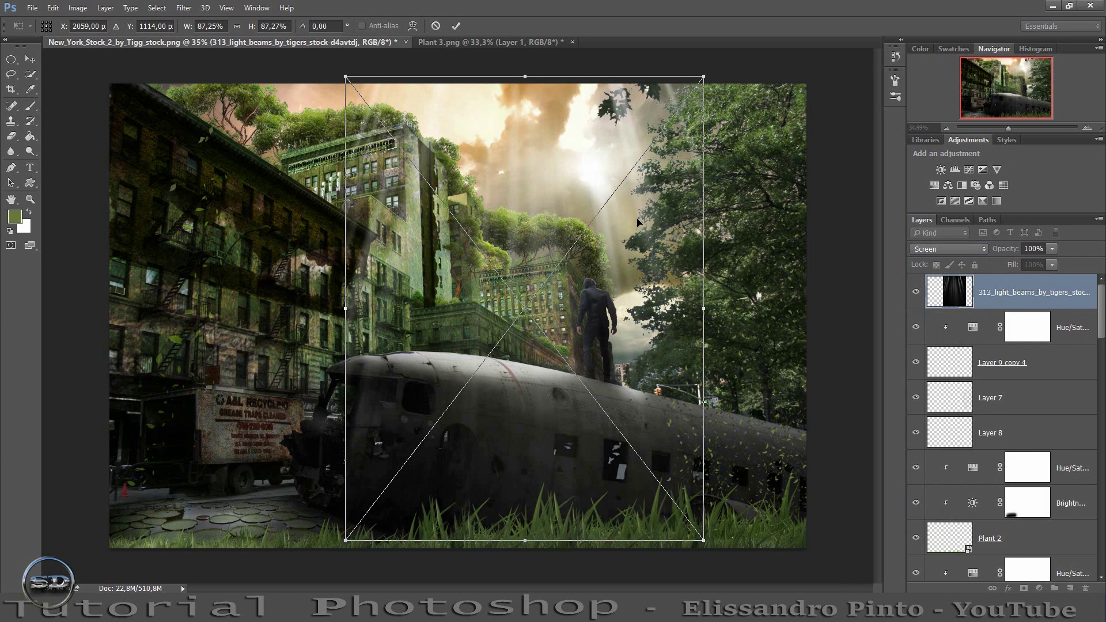
left_click_drag(639, 221, 637, 229)
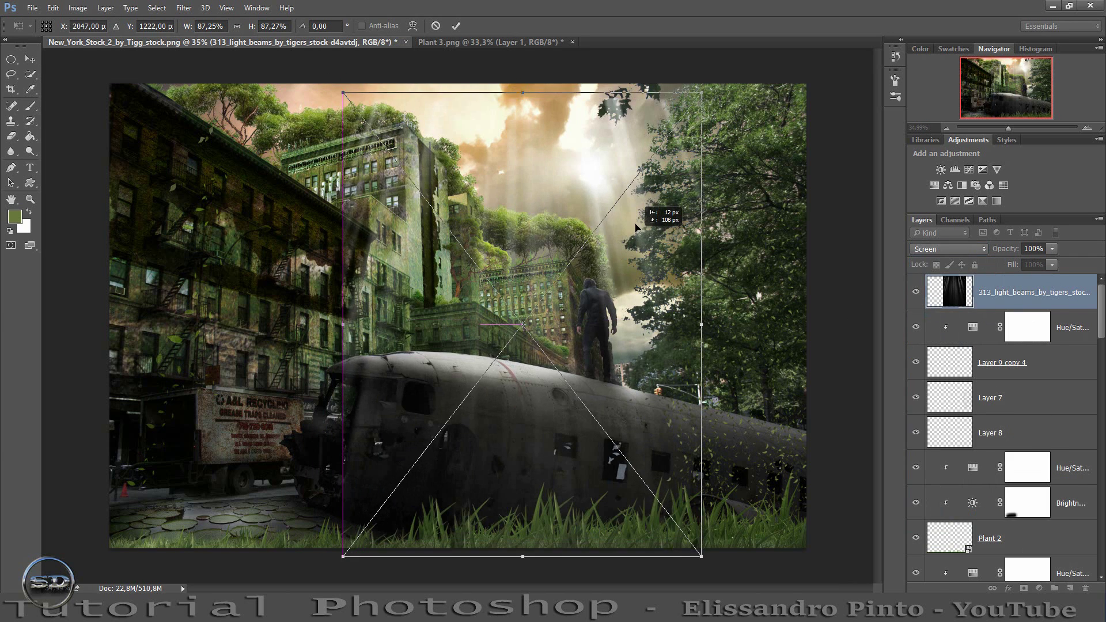
left_click(455, 26)
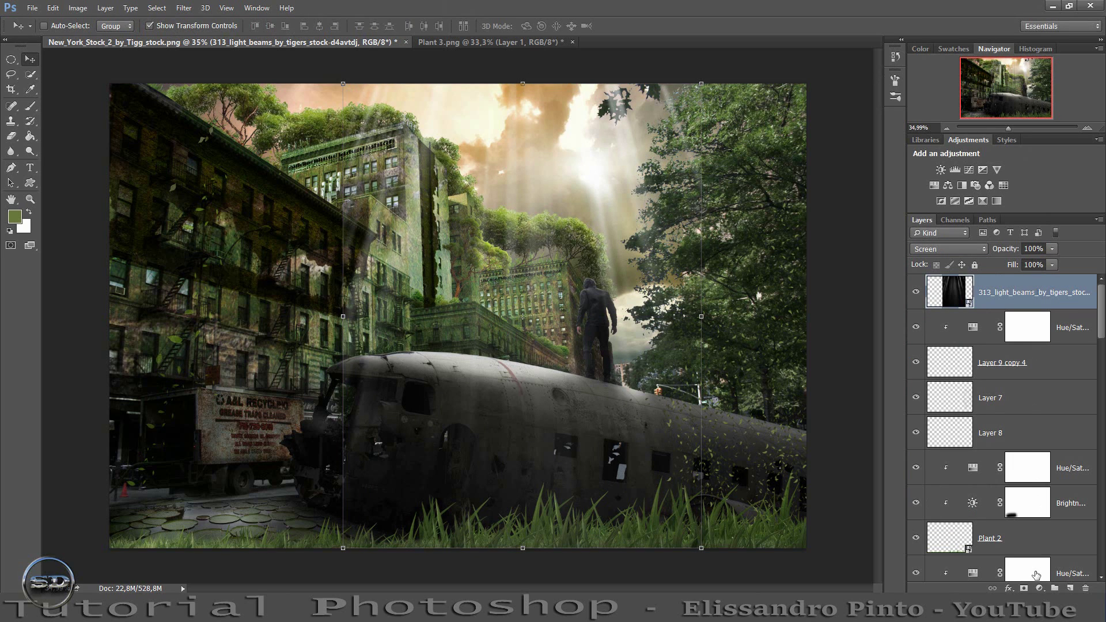
Mask the beams and paint black with an ~832 px brush over the left building.
left_click(1023, 588)
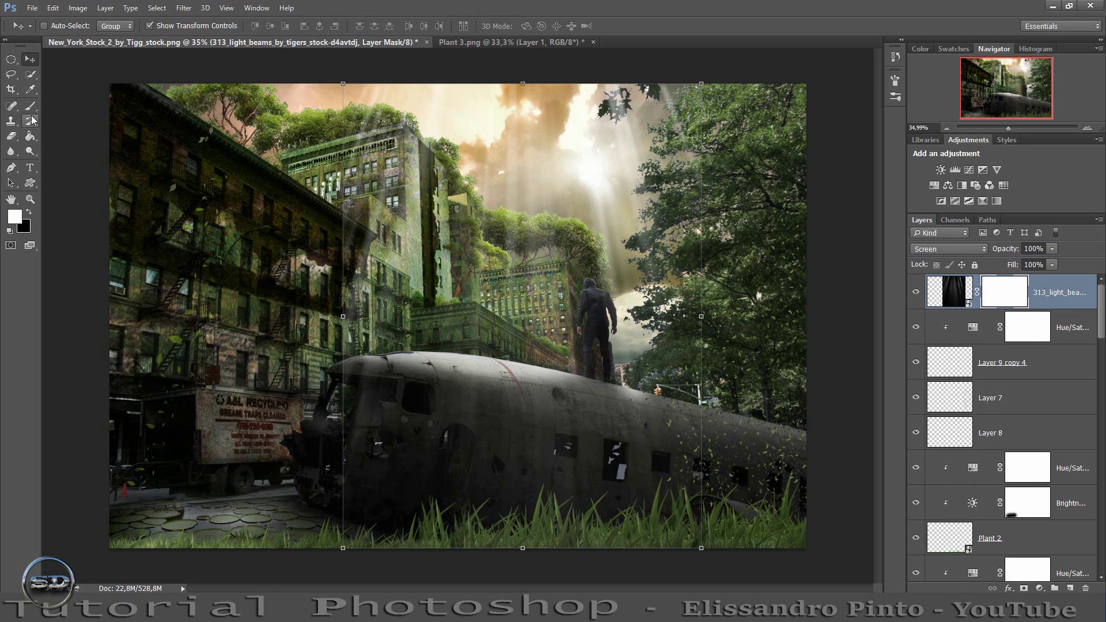
left_click(29, 106)
left_click(29, 213)
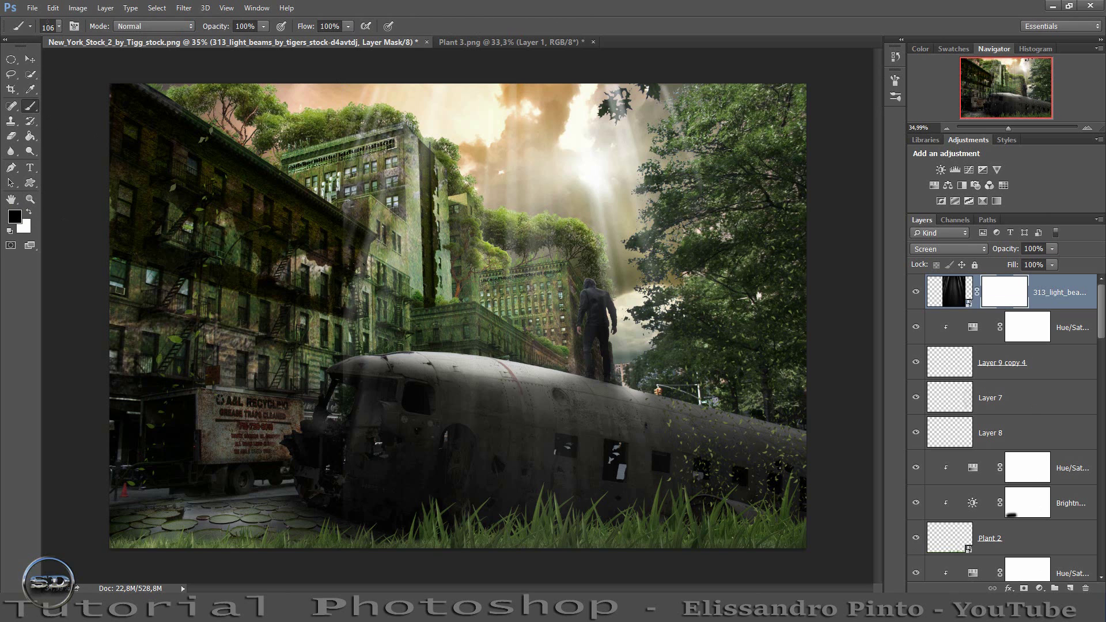
right_click(365, 166)
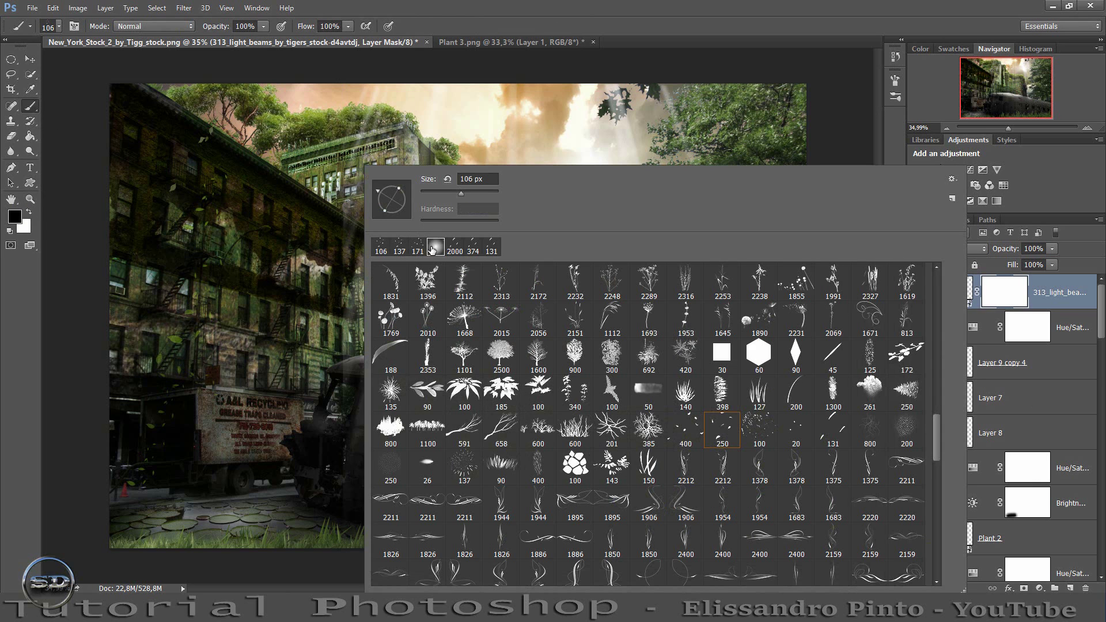
left_click_drag(261, 319, 333, 311)
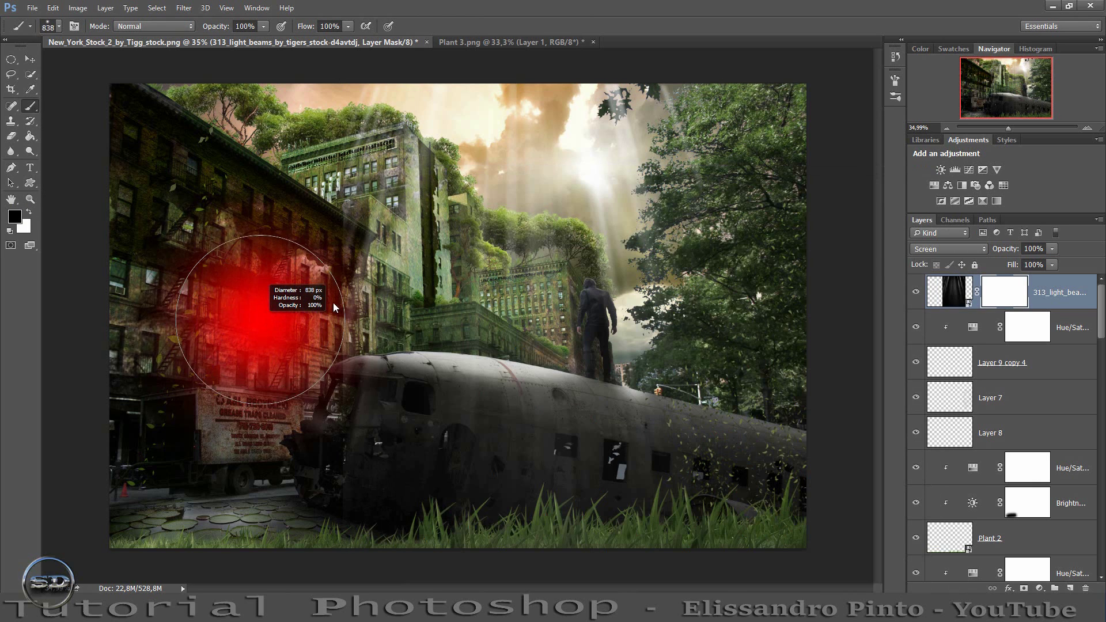
mouse_move(252, 384)
left_mouse_down()
mouse_move(493, 499)
mouse_move(824, 455)
left_mouse_up()
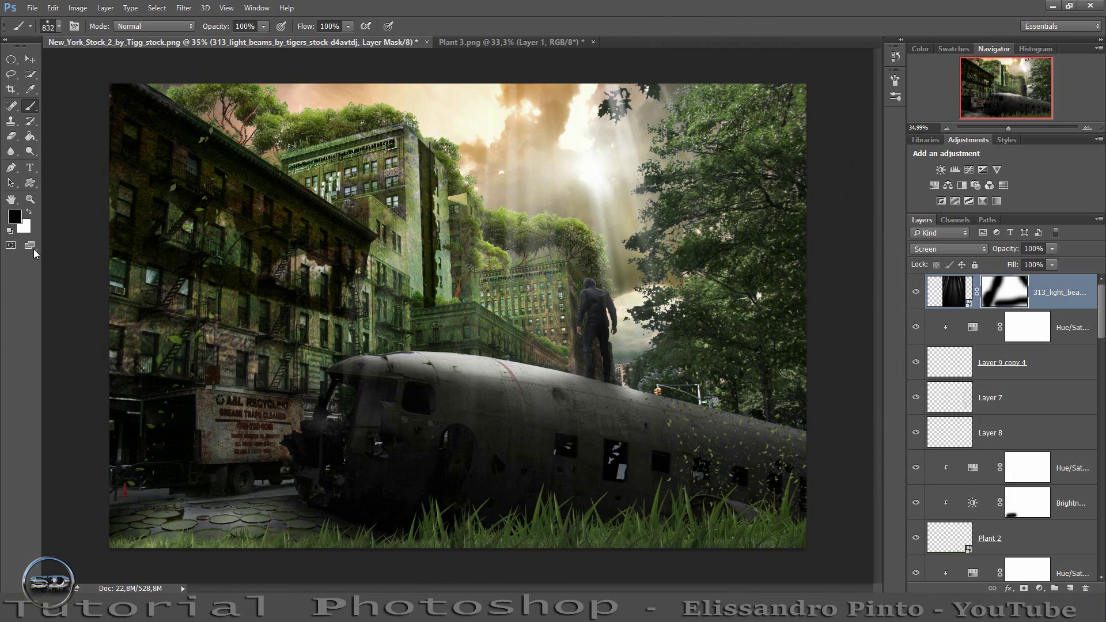
With a half-size black brush, paint the beams out over the airplane, comparing visibility.
left_click(29, 212)
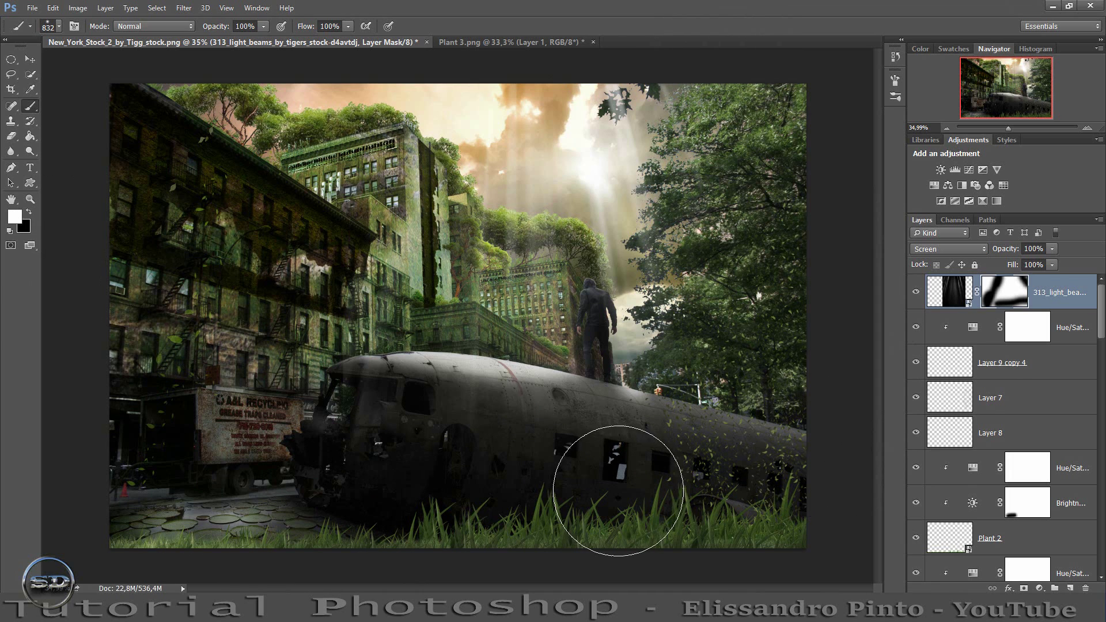
left_click_drag(618, 491, 582, 491)
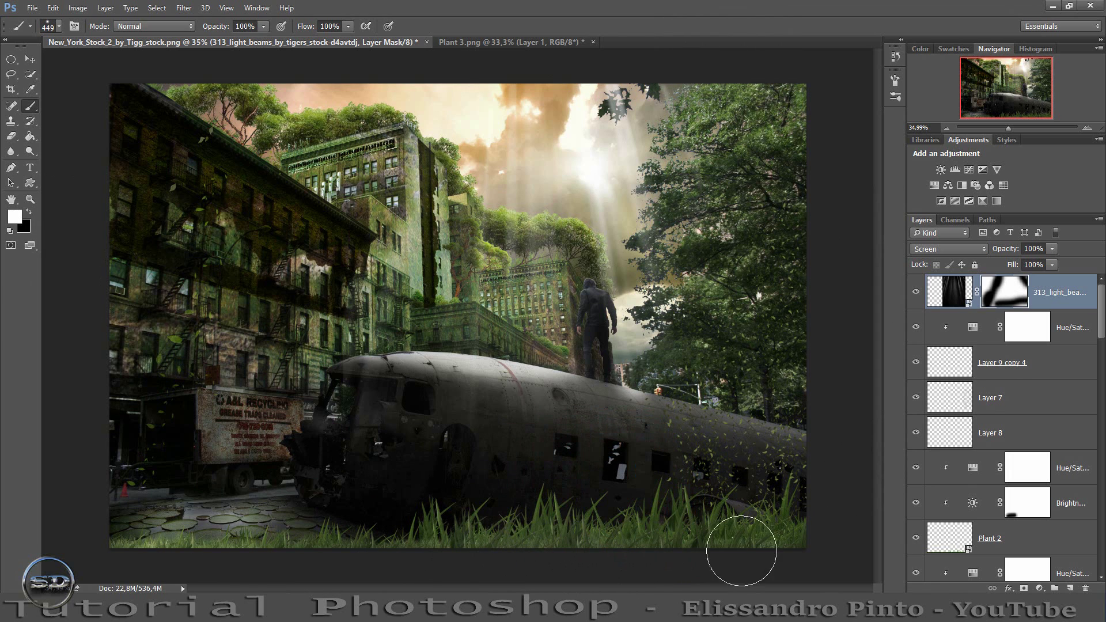
left_click(916, 294)
left_click(29, 213)
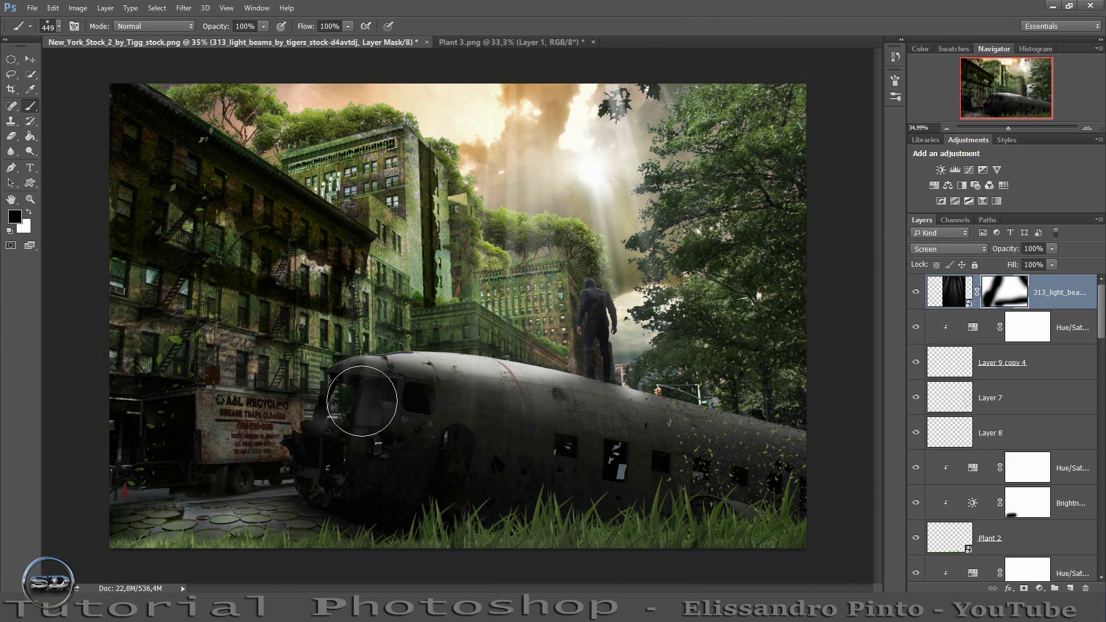
left_click_drag(530, 420, 716, 457)
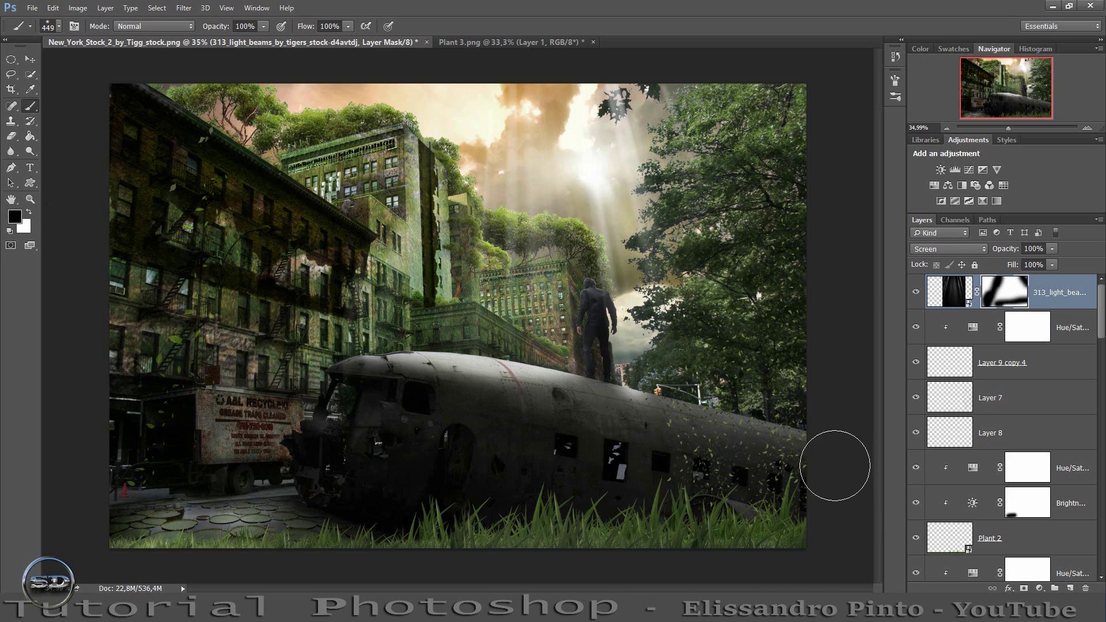
left_click(916, 292)
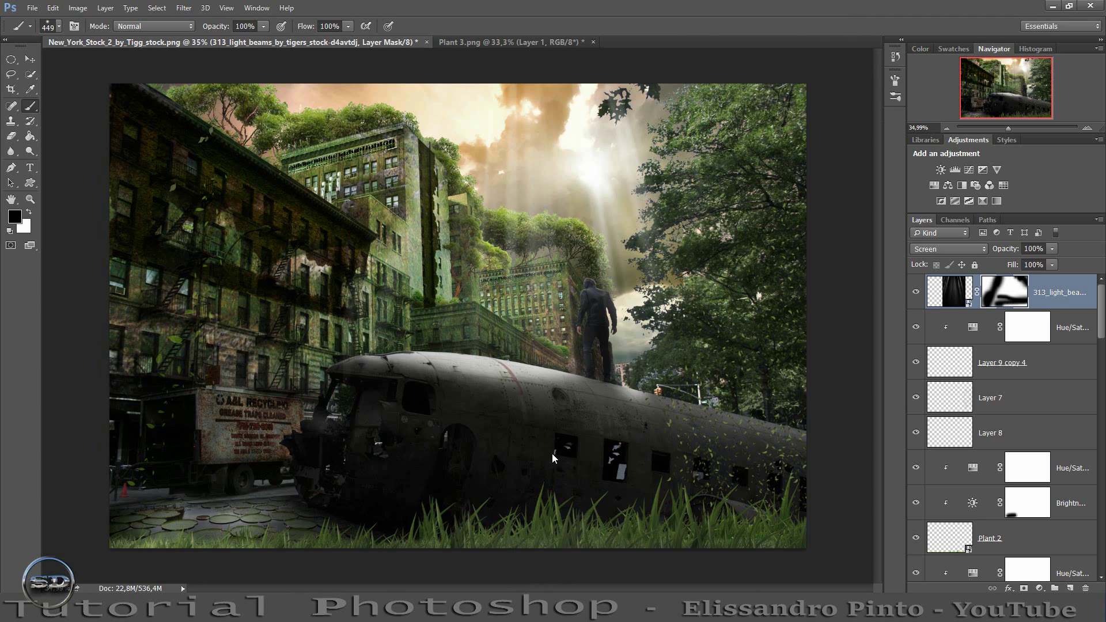
Place the Luz orange glow in Screen mode with the sun above the street.
left_click_drag(539, 410, 584, 352)
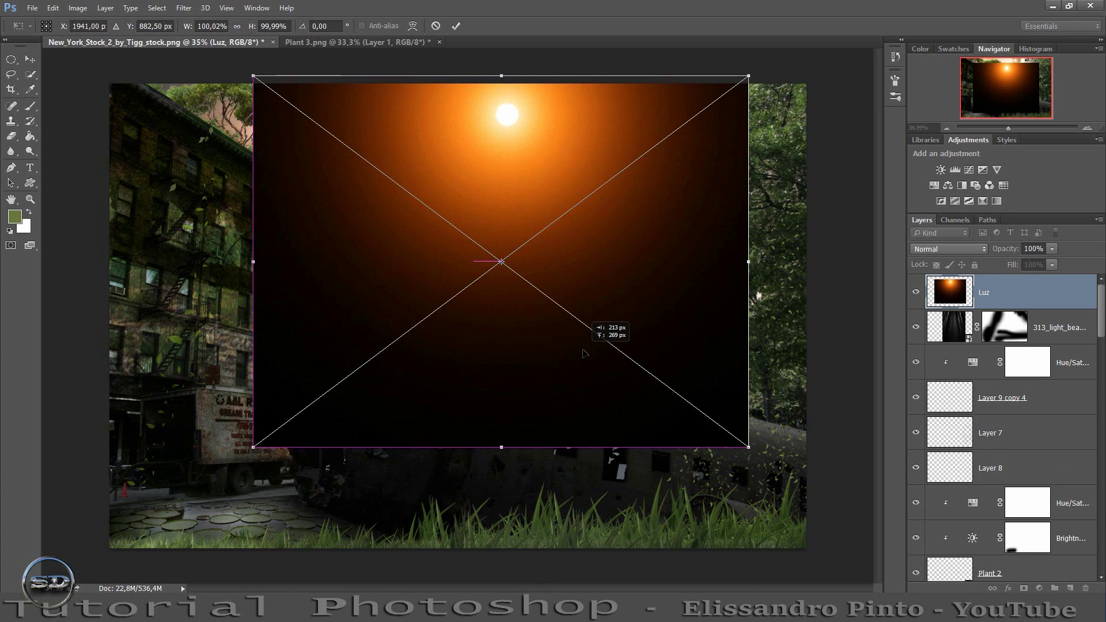
left_click(945, 248)
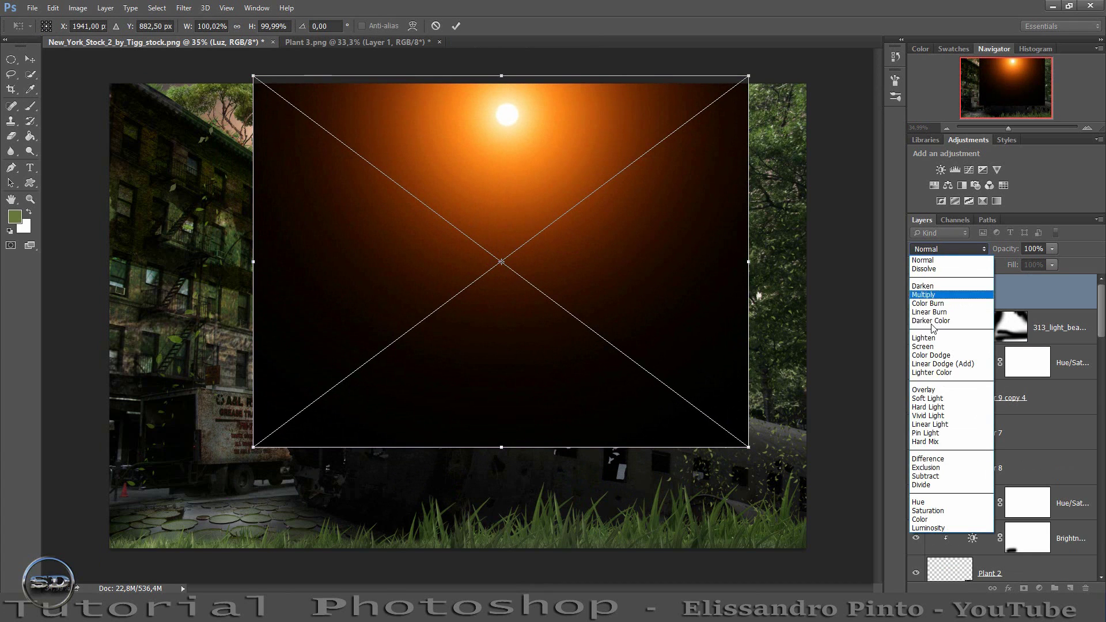
left_click(916, 343)
left_click_drag(672, 272, 696, 278)
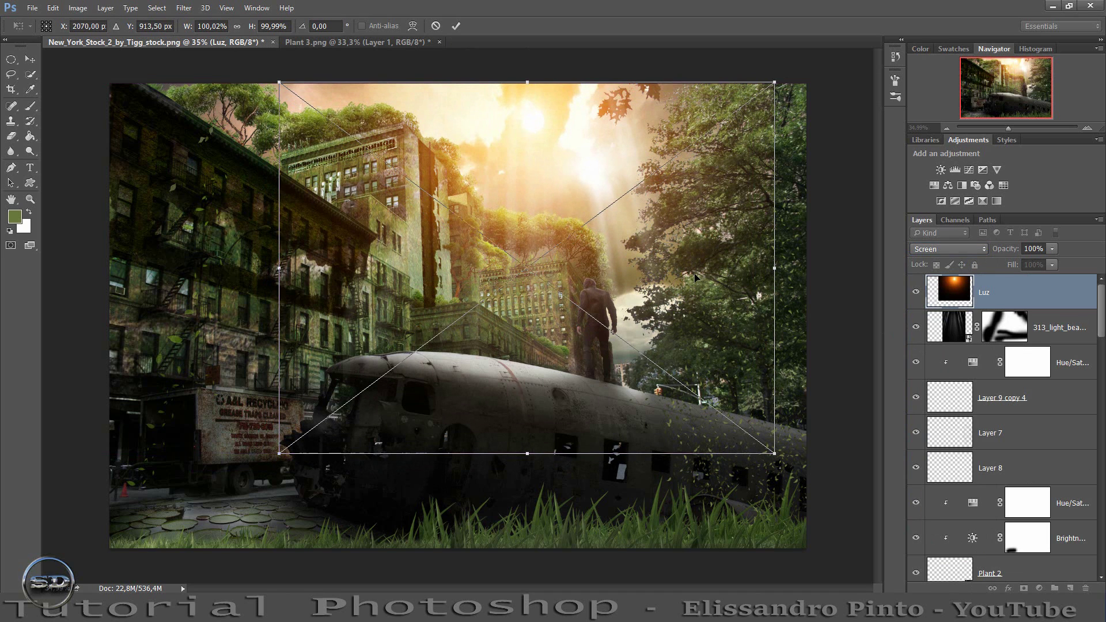
left_click(31, 105)
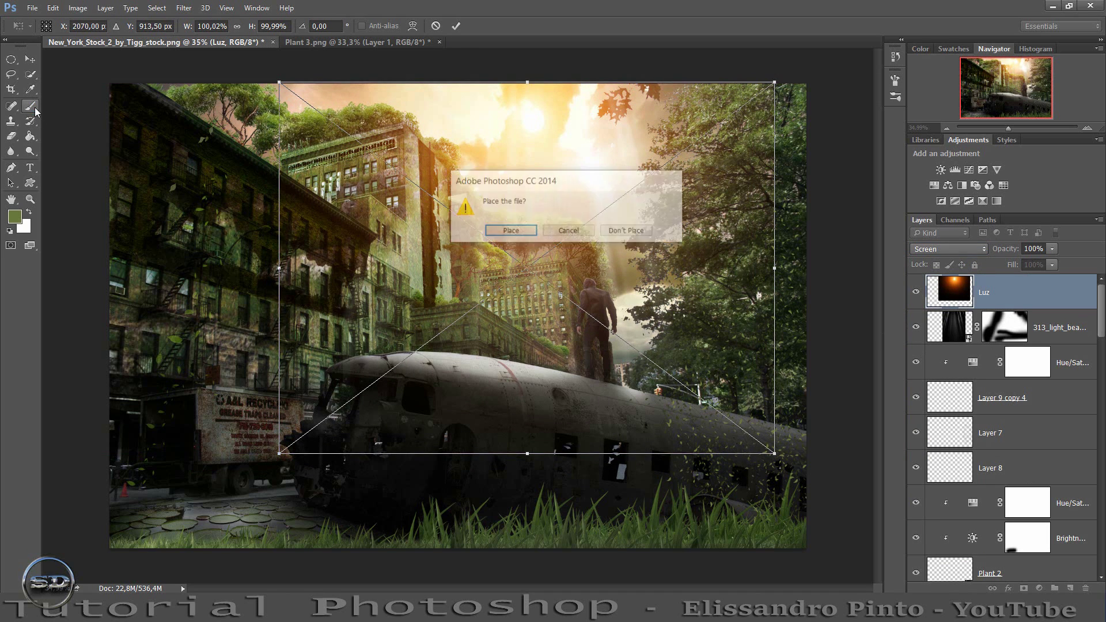
left_click(522, 233)
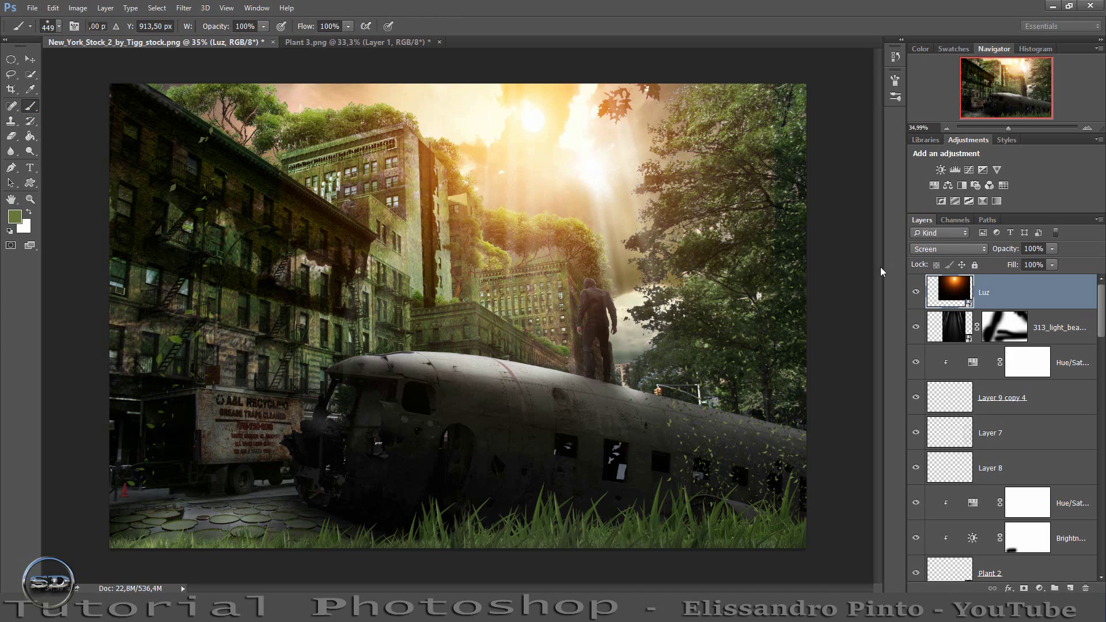
left_click(916, 294)
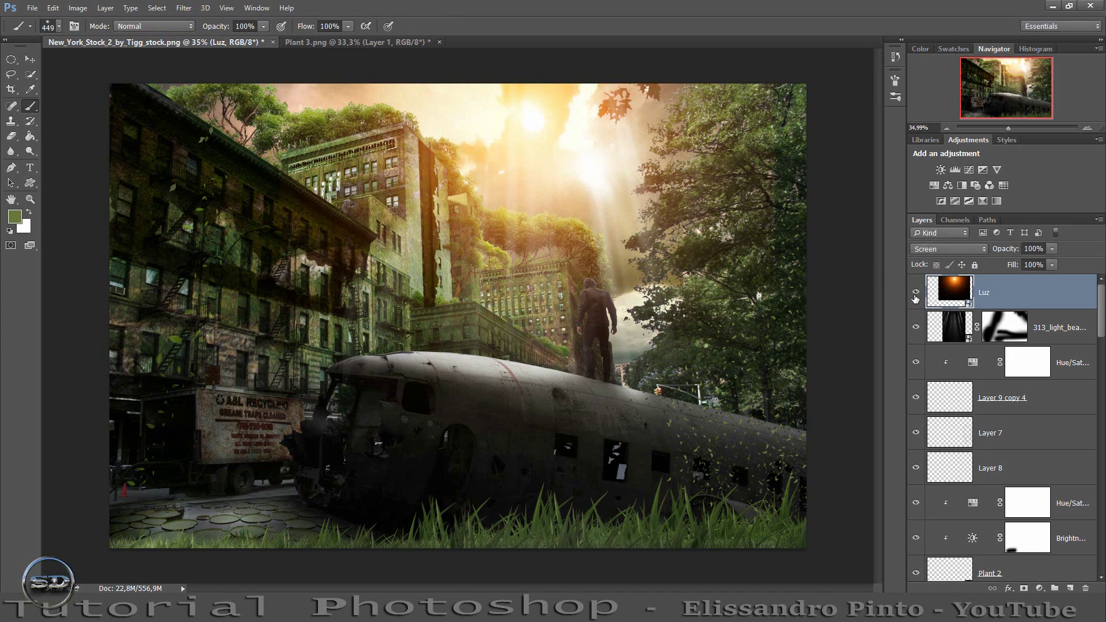
Mask Luz and paint black with a 746 px brush over the cockpit, rooftops and right trees.
left_click(1024, 588)
key("d")
left_click_drag(445, 450, 475, 448)
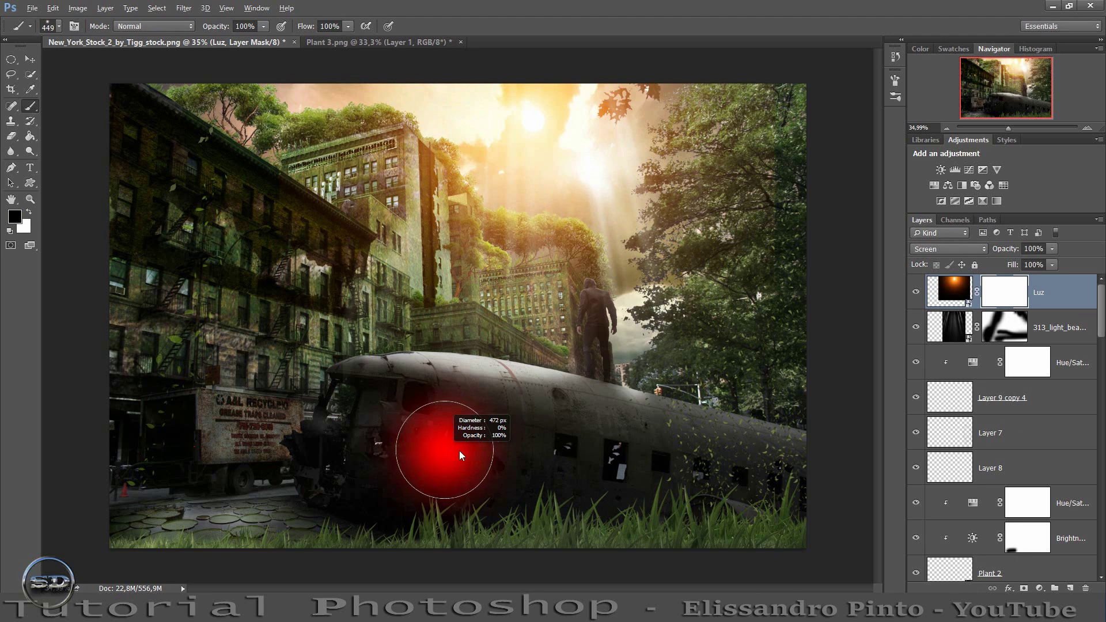
left_click_drag(340, 410, 359, 64)
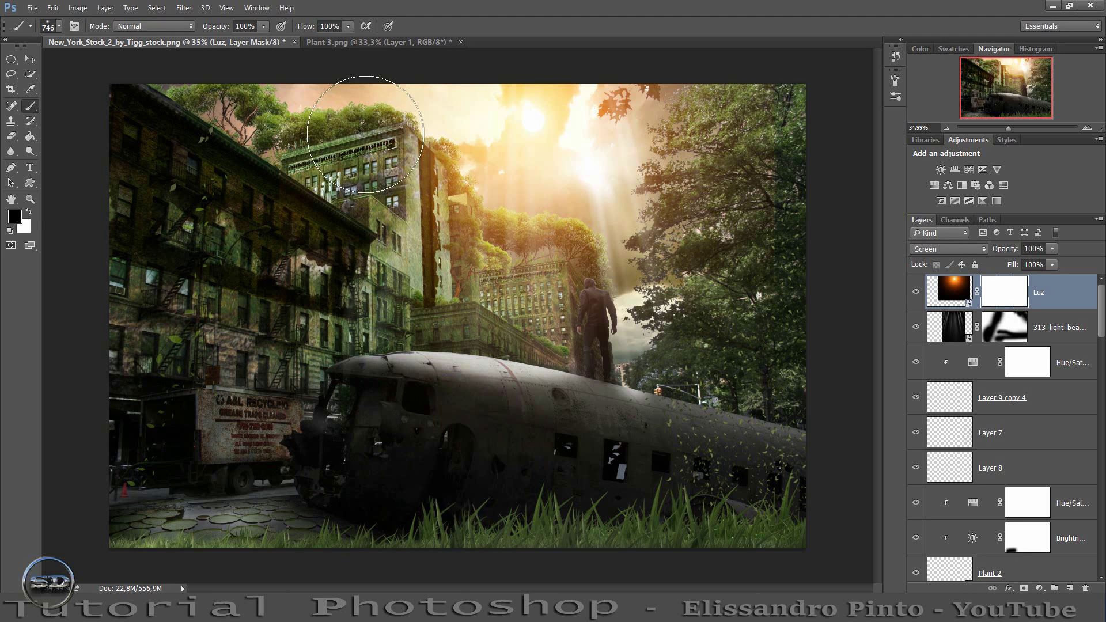
left_click_drag(768, 192, 735, 103)
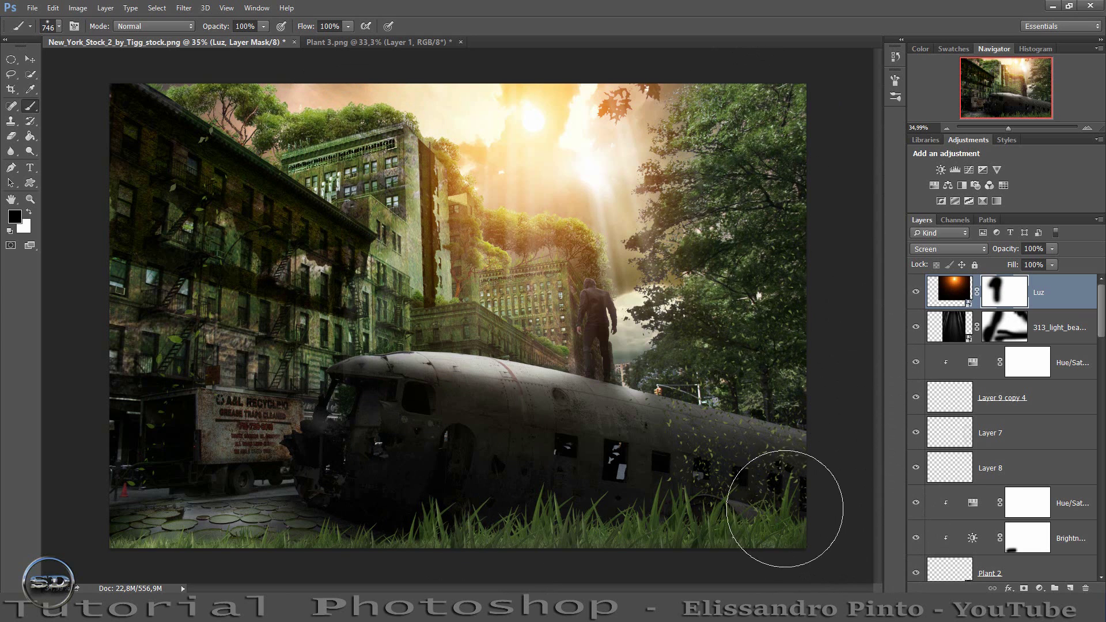
left_click(916, 294)
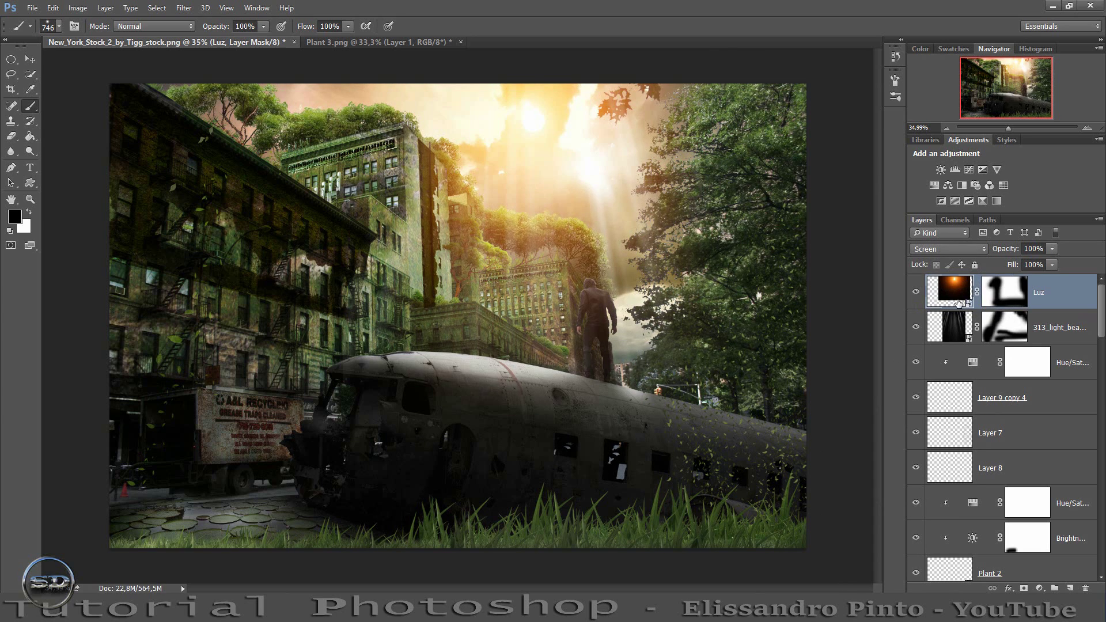
Add a second light-beams layer tilted about 36° in Screen mode, moved lower.
left_click(948, 328)
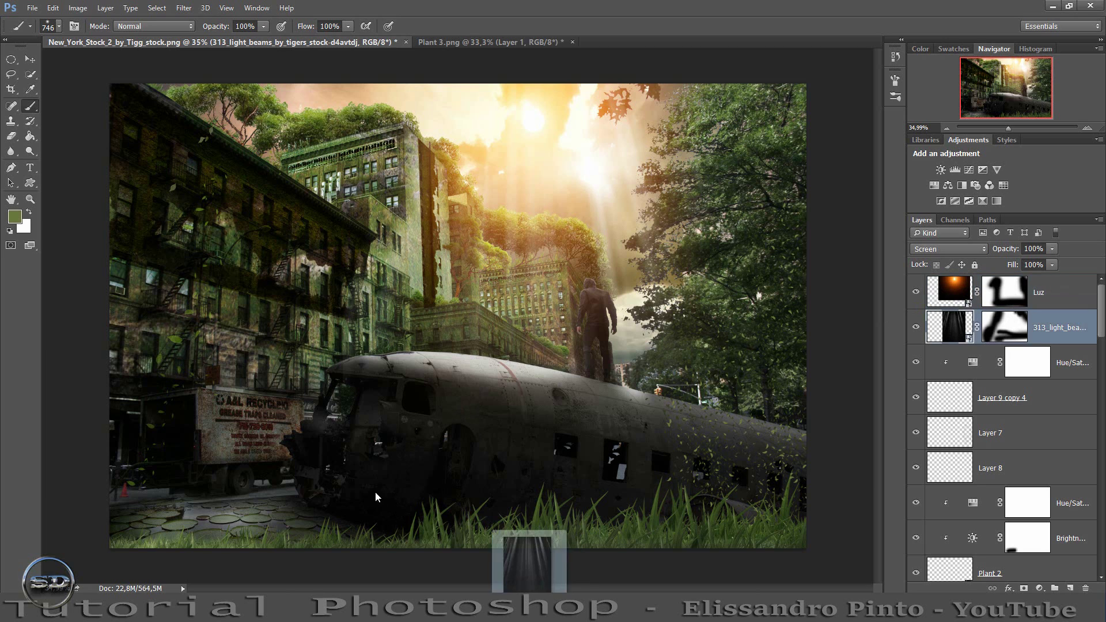
left_click_drag(519, 570, 331, 472)
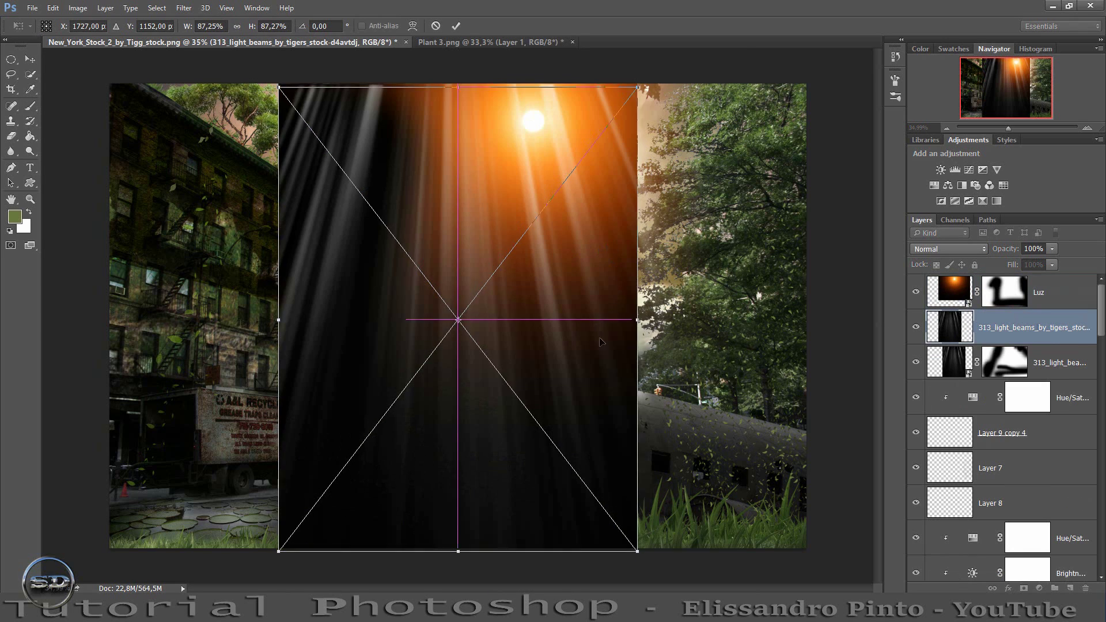
left_click_drag(530, 275, 499, 302)
left_click_drag(644, 402, 564, 520)
mouse_move(526, 410)
left_mouse_down()
mouse_move(409, 433)
mouse_move(396, 456)
left_mouse_up()
left_click(944, 249)
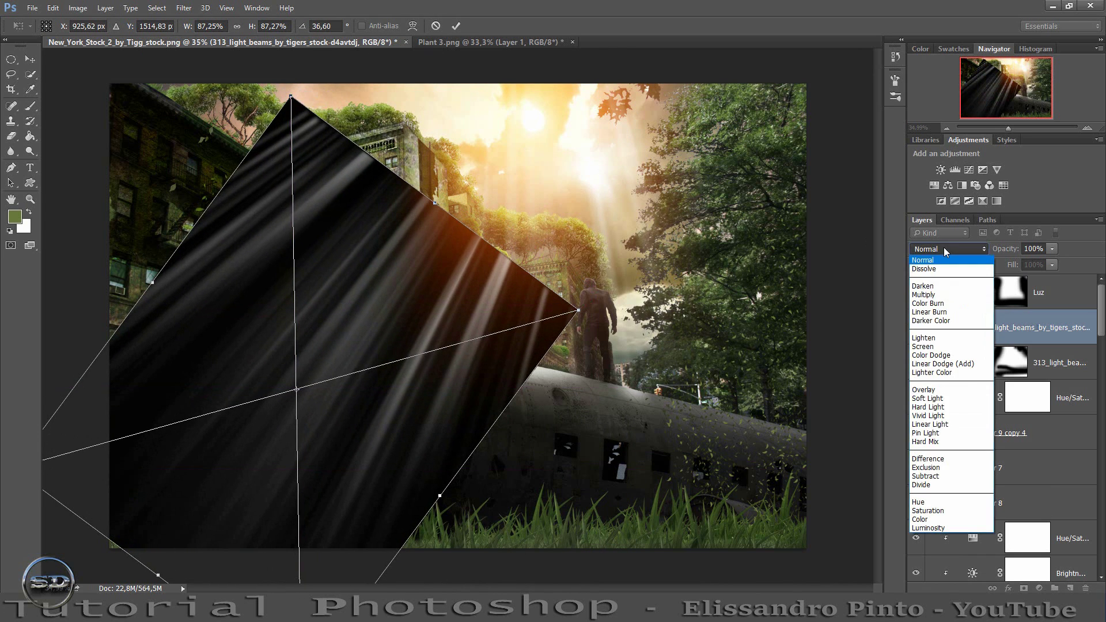
left_click(936, 343)
left_click_drag(429, 382, 395, 407)
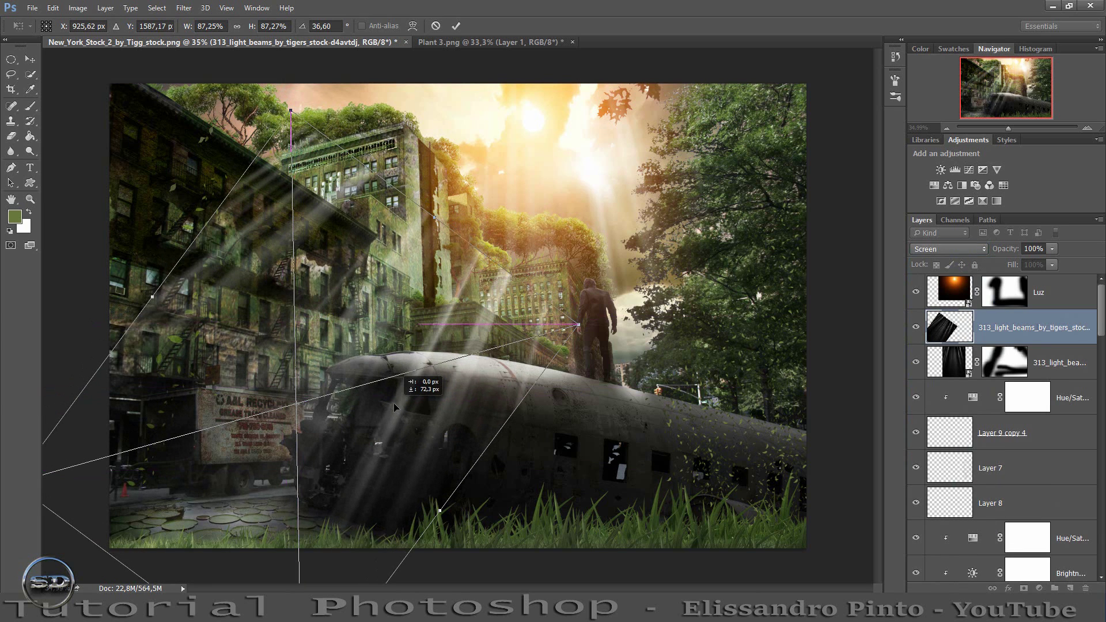
left_click(456, 26)
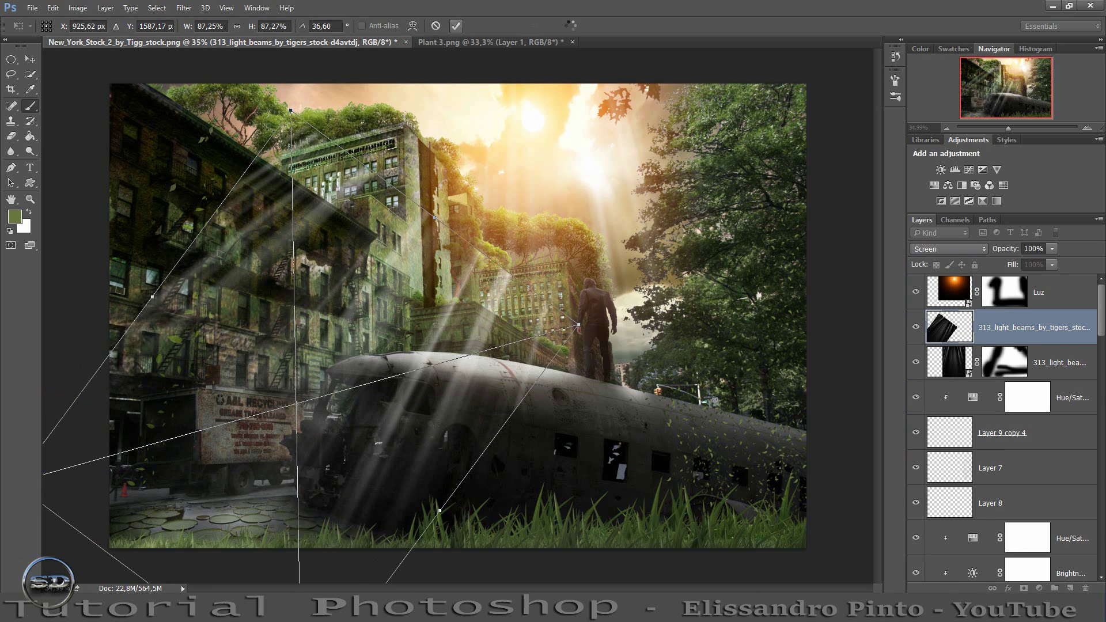
Fill its mask black, paint white rays near the truck and above the plane, then duplicate it.
left_click(1024, 588)
left_click(30, 136)
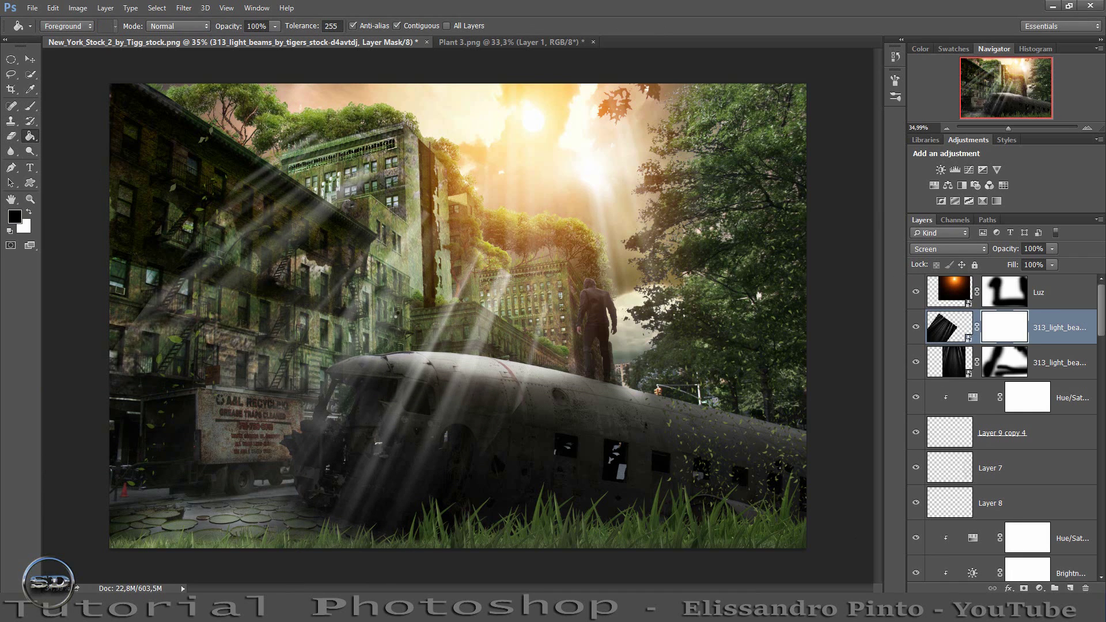
left_click(397, 315)
left_click(30, 105)
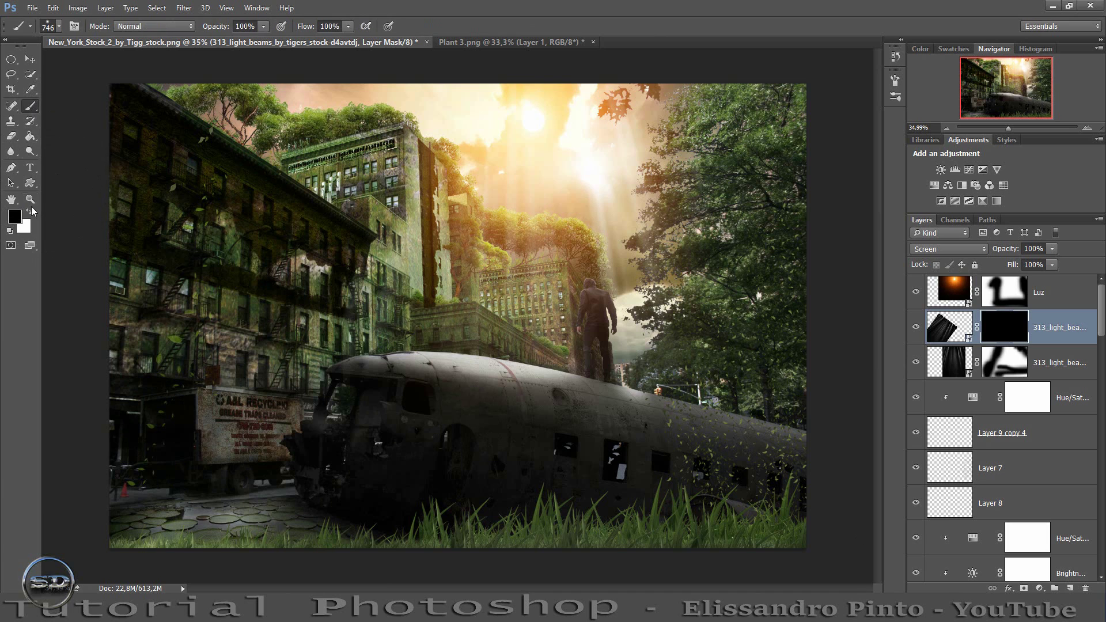
left_click(29, 212)
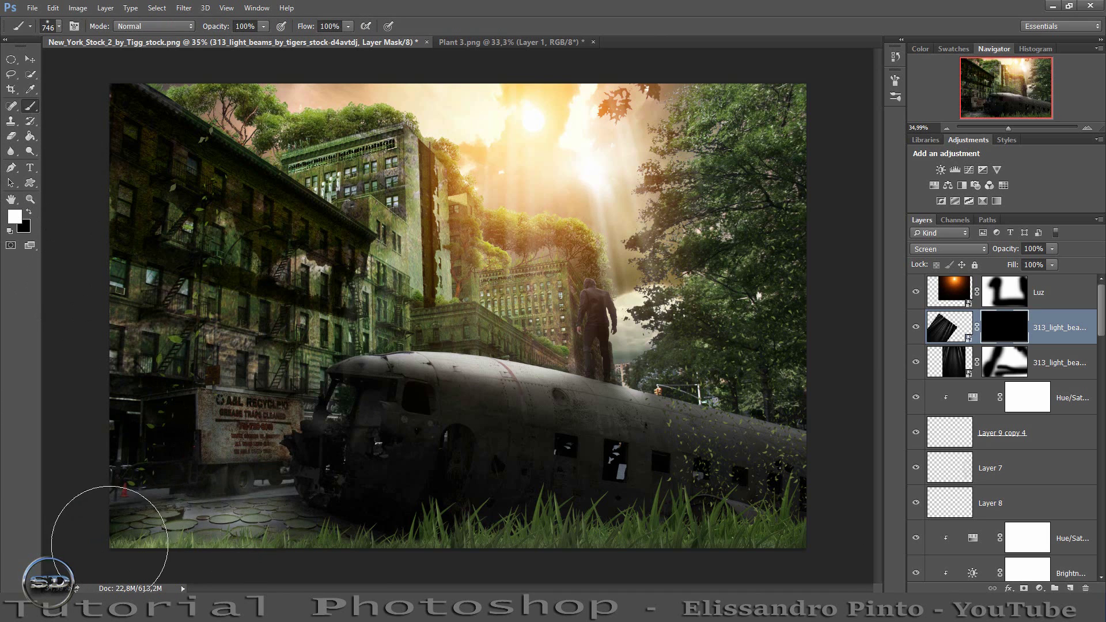
mouse_move(203, 444)
left_mouse_down()
mouse_move(222, 447)
mouse_move(188, 462)
left_mouse_up()
left_click_drag(334, 371, 547, 132)
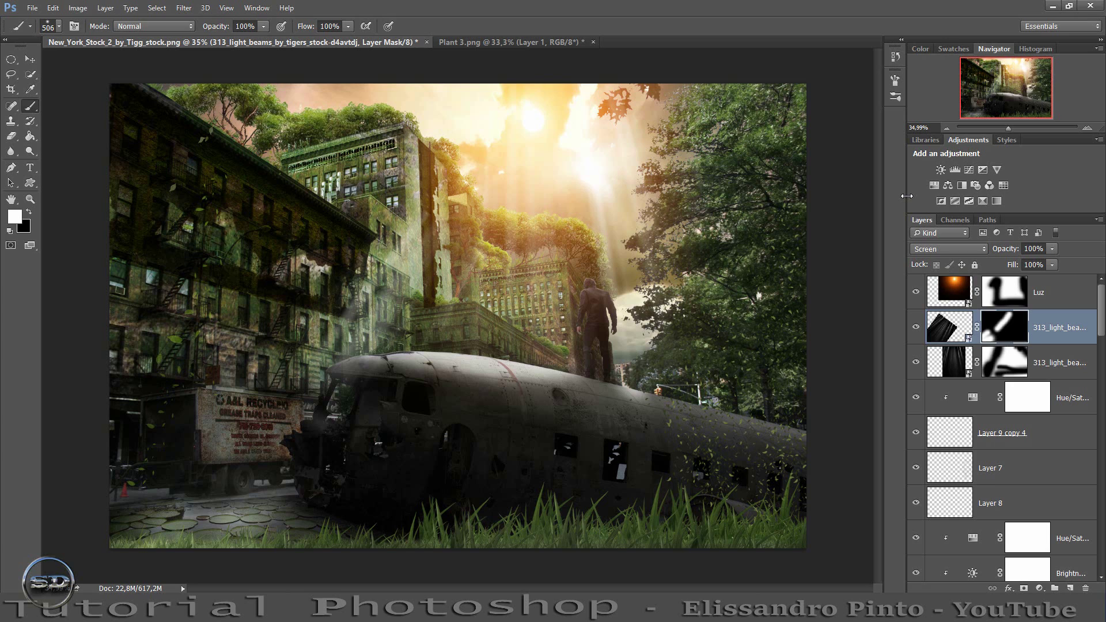
key("ctrl+j")
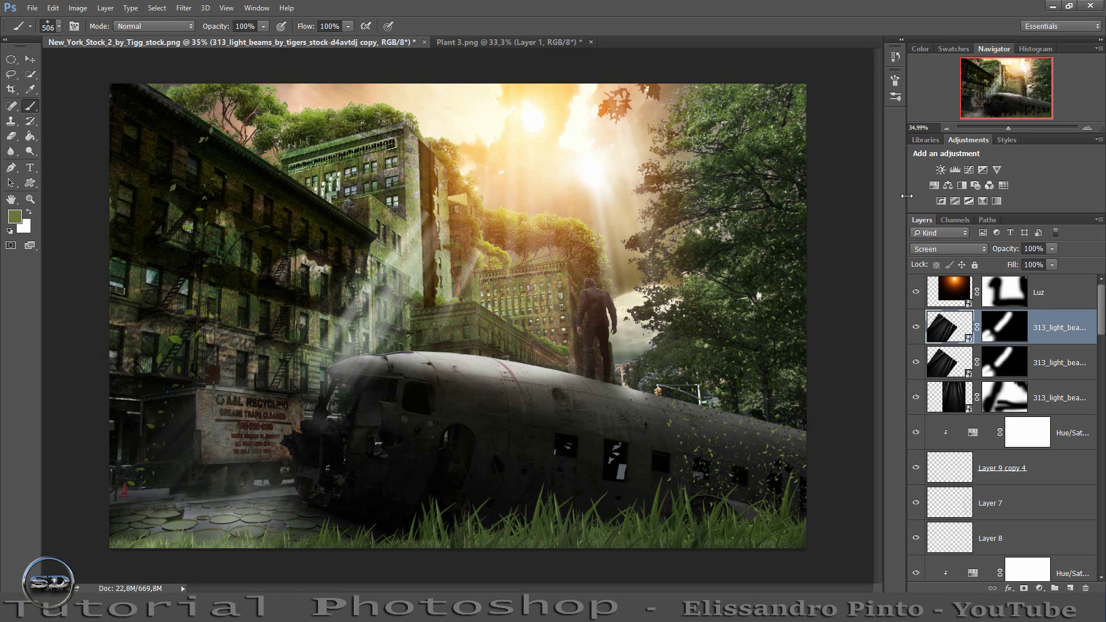
Rotate the duplicated beams to about -62° and shift them right and up.
key("ctrl+t")
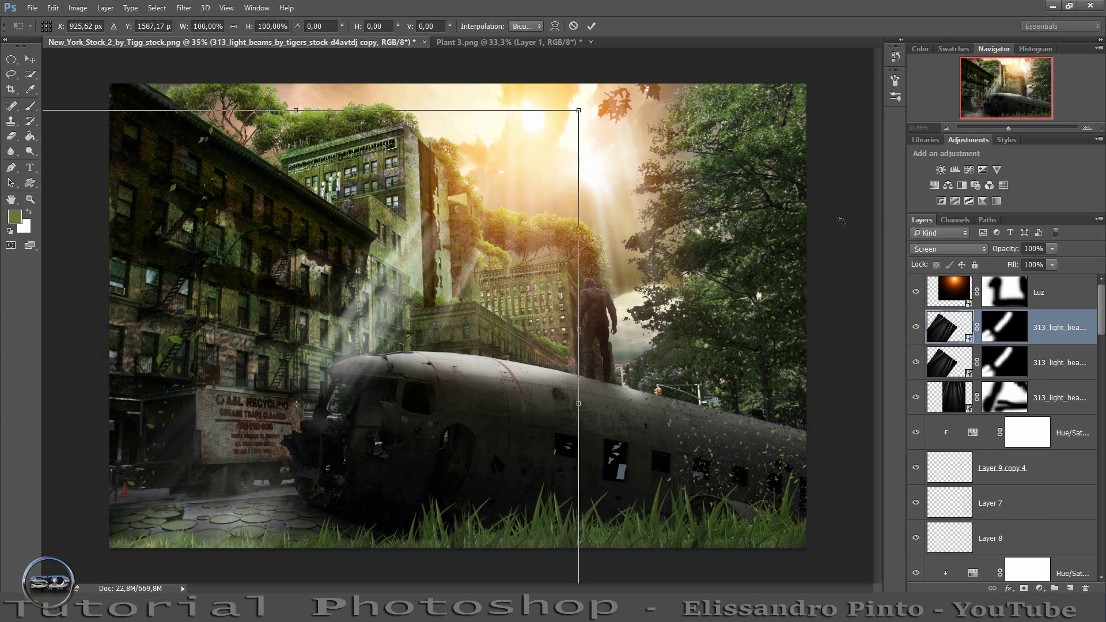
left_click_drag(544, 136, 480, 125)
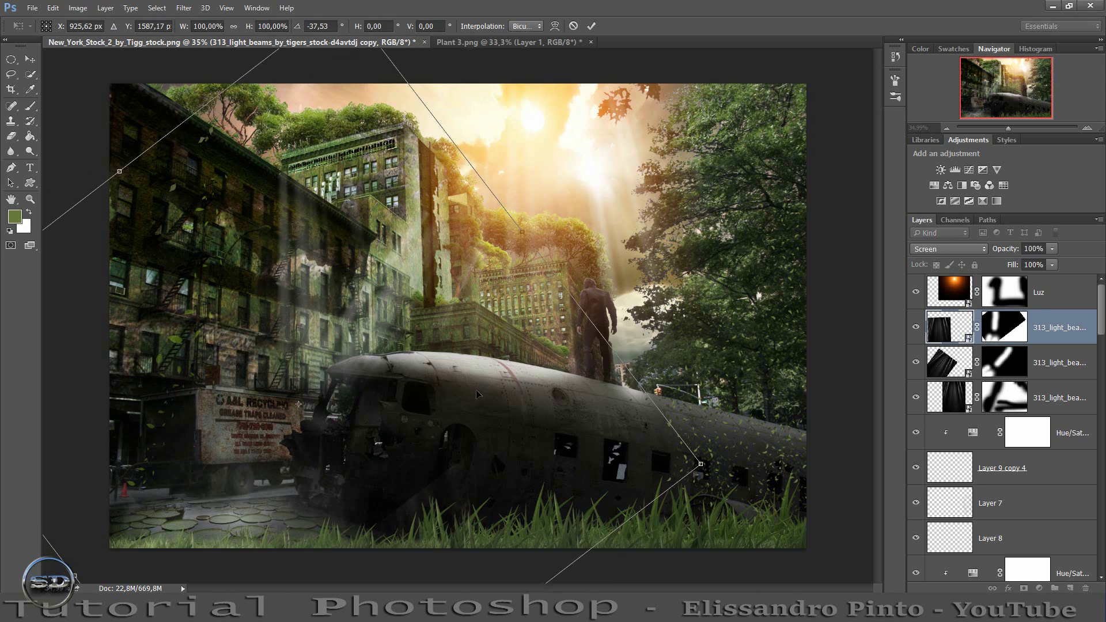
left_click_drag(477, 394, 774, 335)
mouse_move(184, 215)
left_mouse_down()
mouse_move(167, 292)
mouse_move(182, 314)
left_mouse_up()
mouse_move(576, 375)
left_mouse_down()
mouse_move(657, 491)
mouse_move(613, 430)
left_mouse_up()
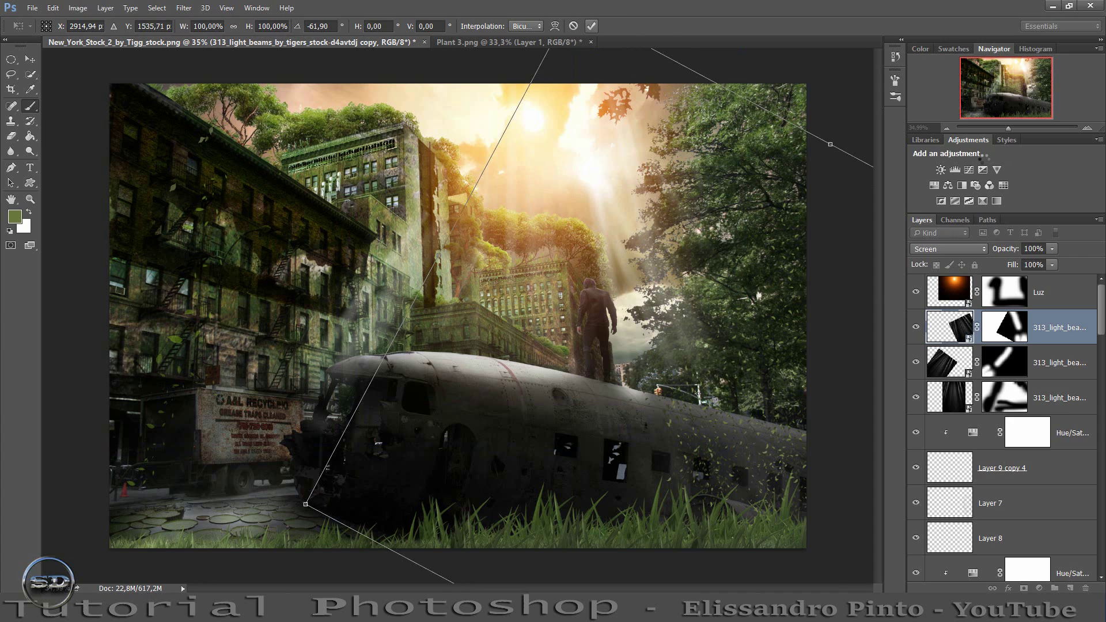
left_click(591, 25)
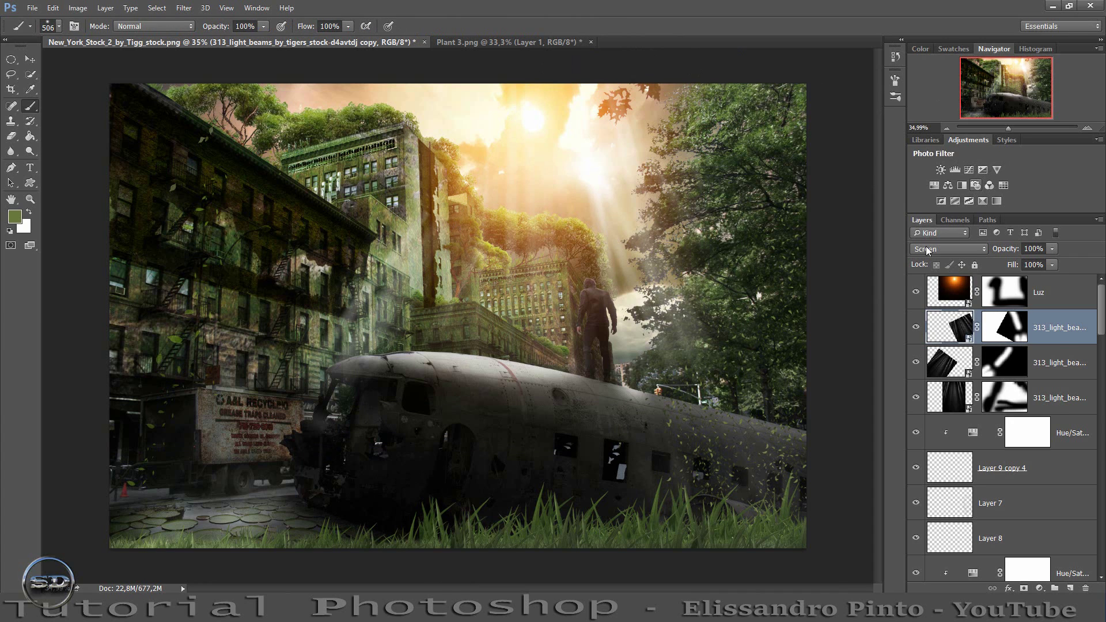
Target the Hue/Saturation mask, reset default colours and paste in the bird image.
left_click(1068, 297)
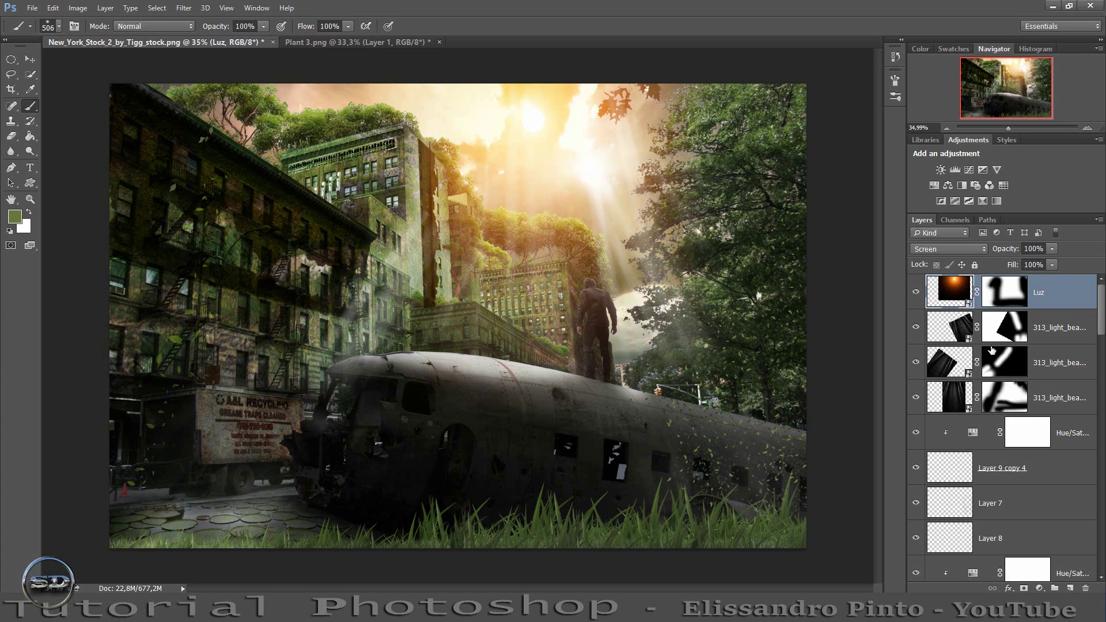
left_click(1034, 435)
key("d")
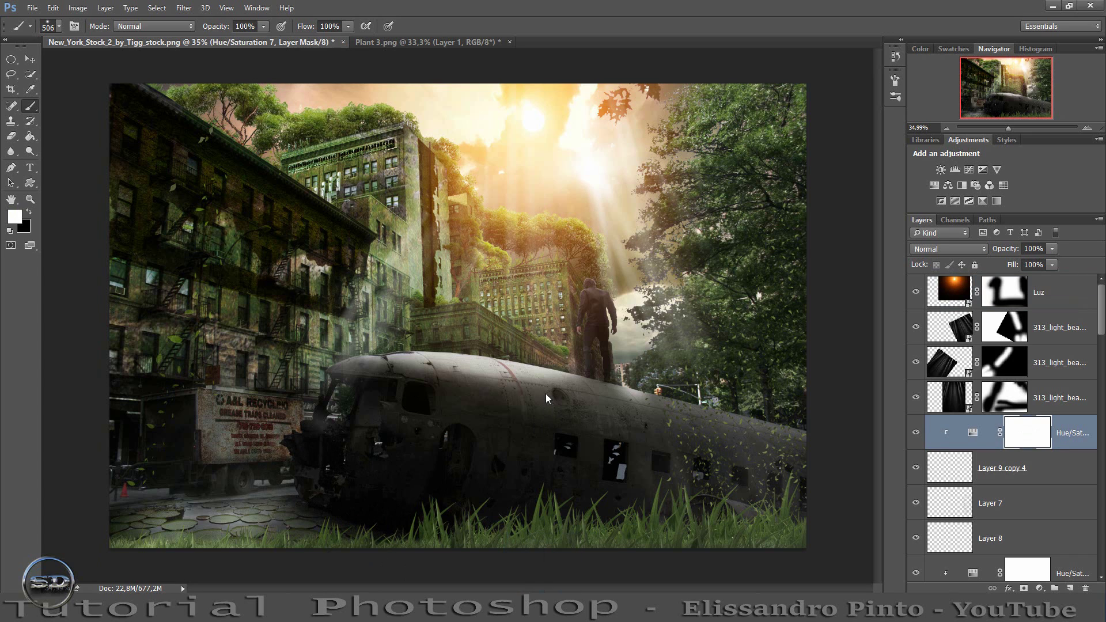
key("ctrl+v")
Place the first bird group near the sun and a second group in the sky.
mouse_move(545, 393)
left_mouse_down()
mouse_move(545, 198)
mouse_move(579, 200)
left_mouse_up()
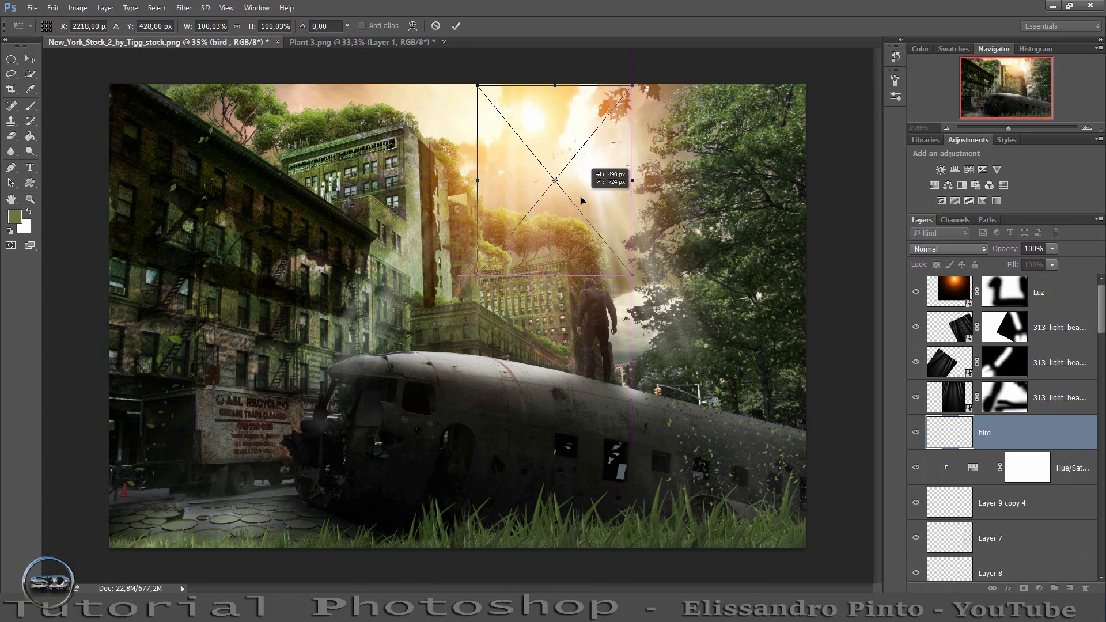
left_click(456, 26)
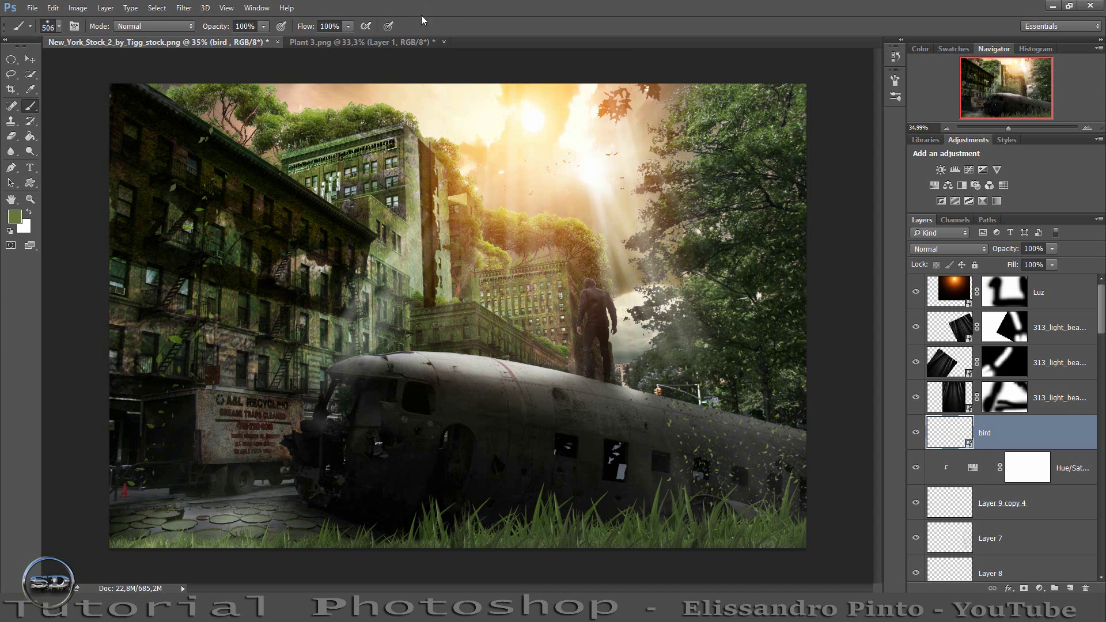
mouse_move(384, 572)
left_mouse_down()
mouse_move(348, 259)
mouse_move(323, 242)
left_mouse_up()
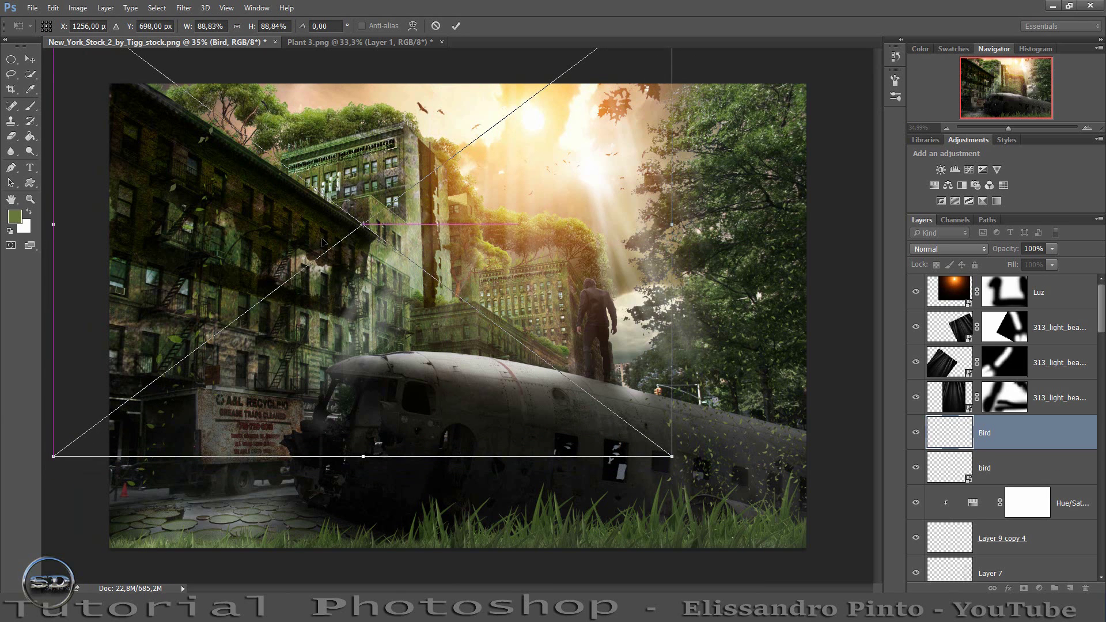
left_click(455, 26)
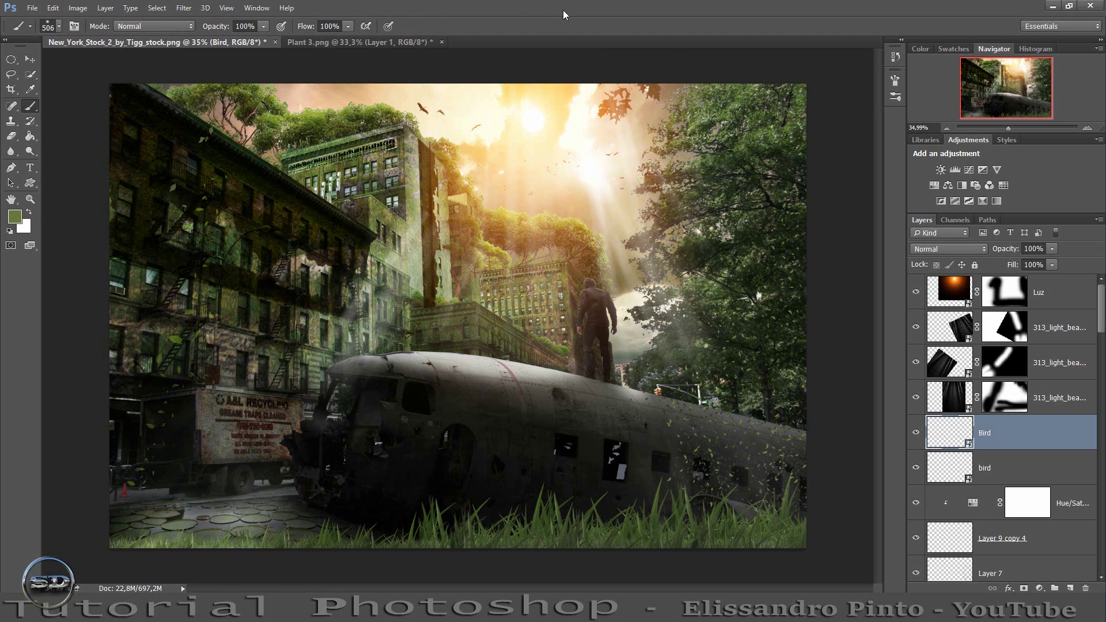
Place a third bird group (Birds 2) in the sky, then select the Luz layer.
left_click(525, 319)
mouse_move(532, 311)
left_mouse_down()
mouse_move(641, 241)
mouse_move(719, 254)
mouse_move(707, 262)
mouse_move(714, 256)
mouse_move(454, 215)
mouse_move(479, 225)
left_mouse_up()
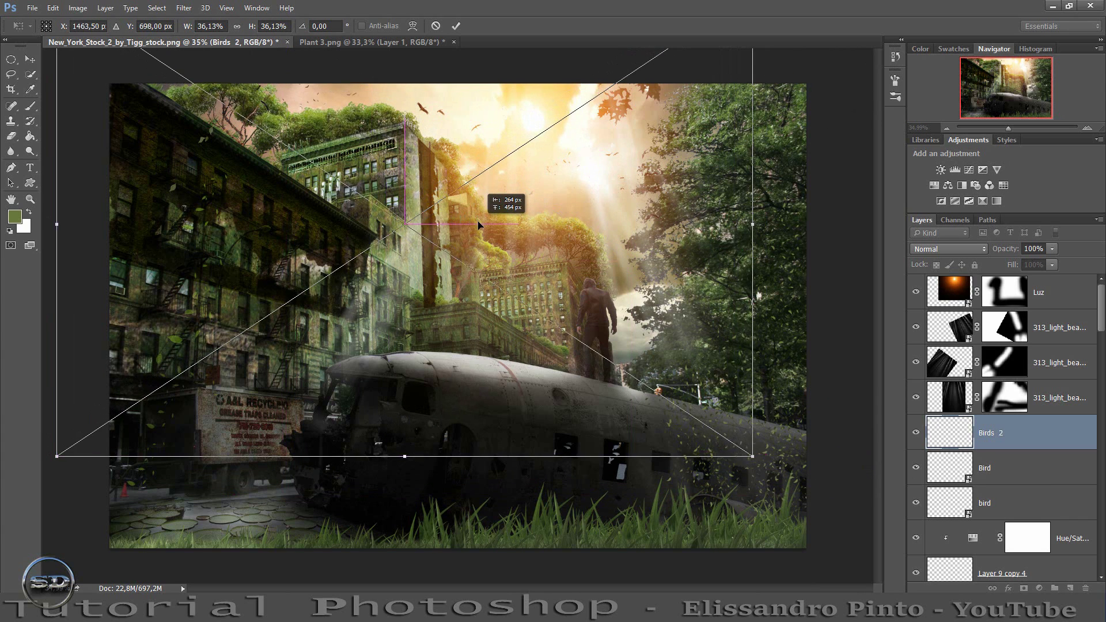
left_click_drag(312, 102, 335, 113)
left_click(456, 26)
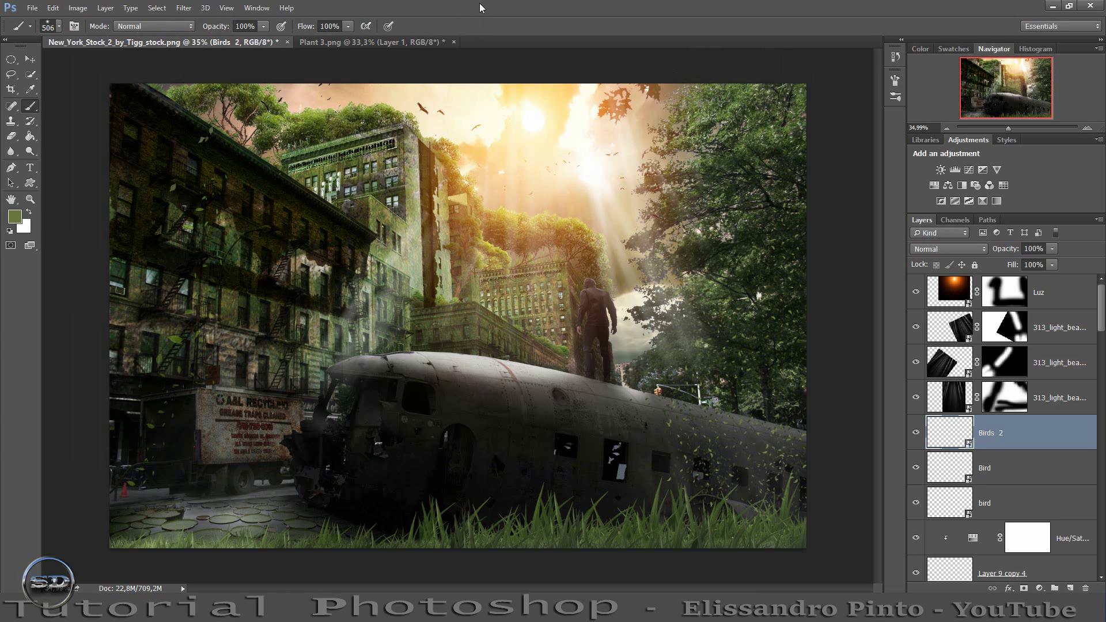
key("shift+alt+s")
left_click(1053, 297)
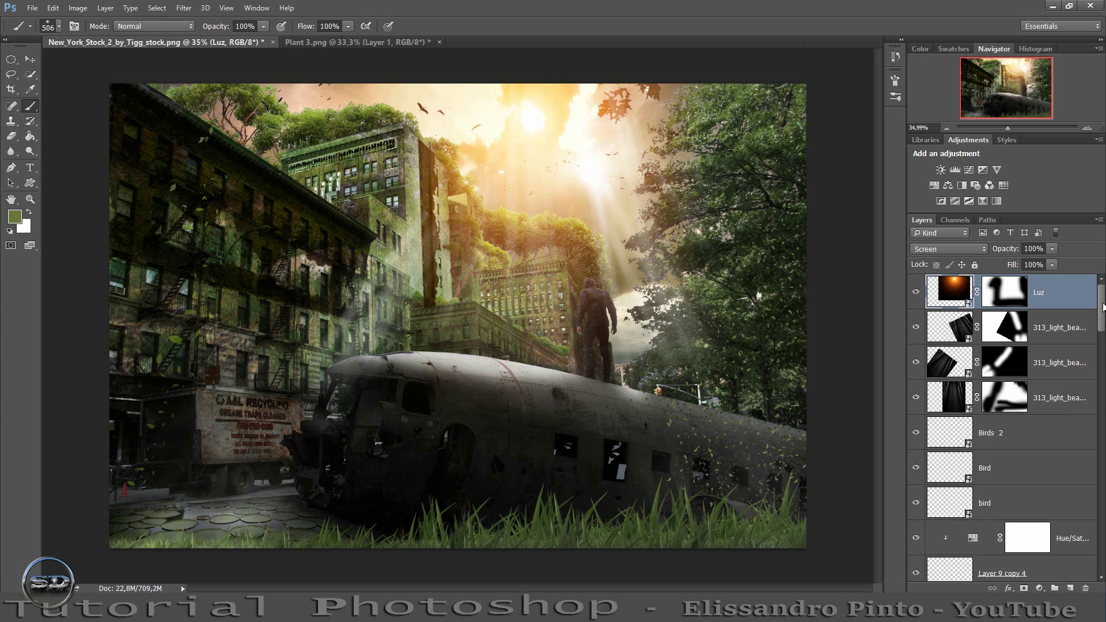
left_click_drag(1103, 306, 1105, 405)
Add a Brightness/Contrast adjustment to the plane layer with brightness 57 and contrast 23.
left_click(1043, 492)
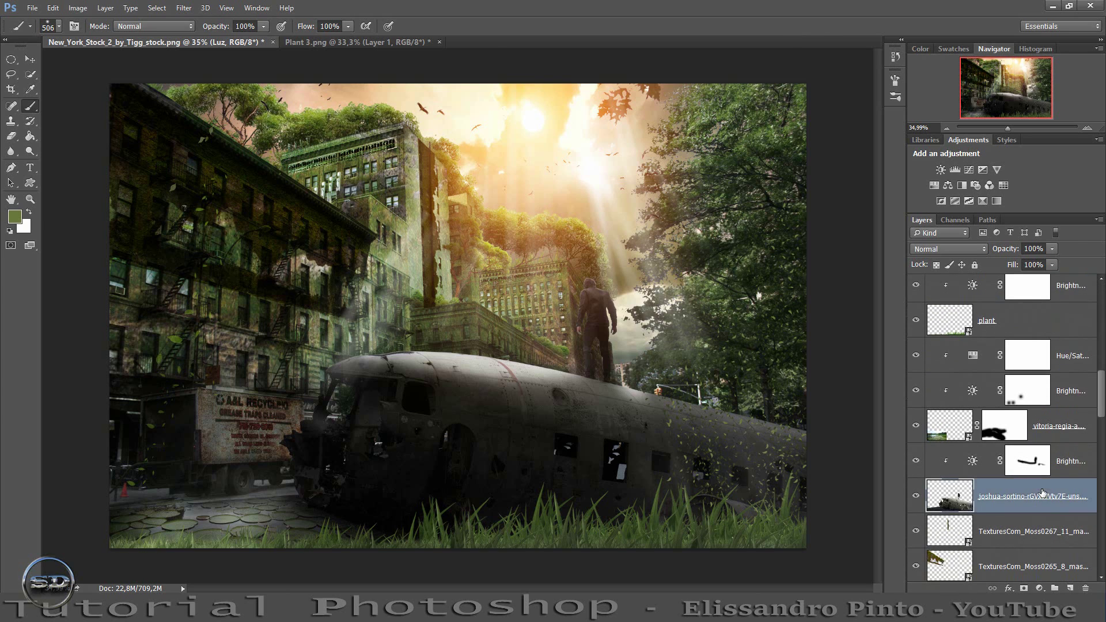
left_click(940, 170)
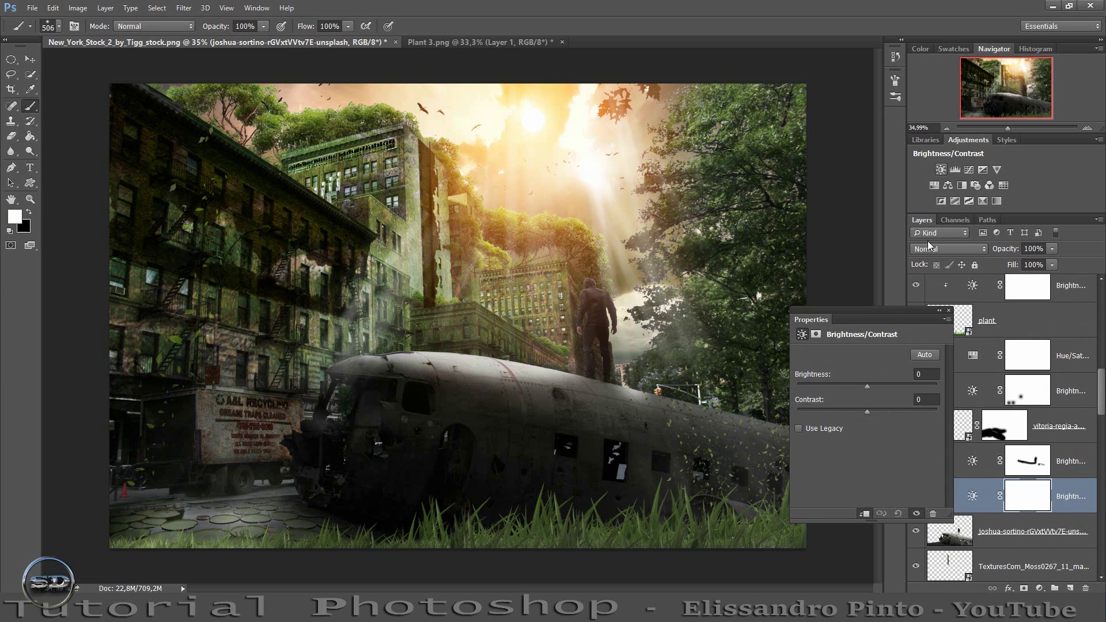
left_click_drag(868, 386, 896, 388)
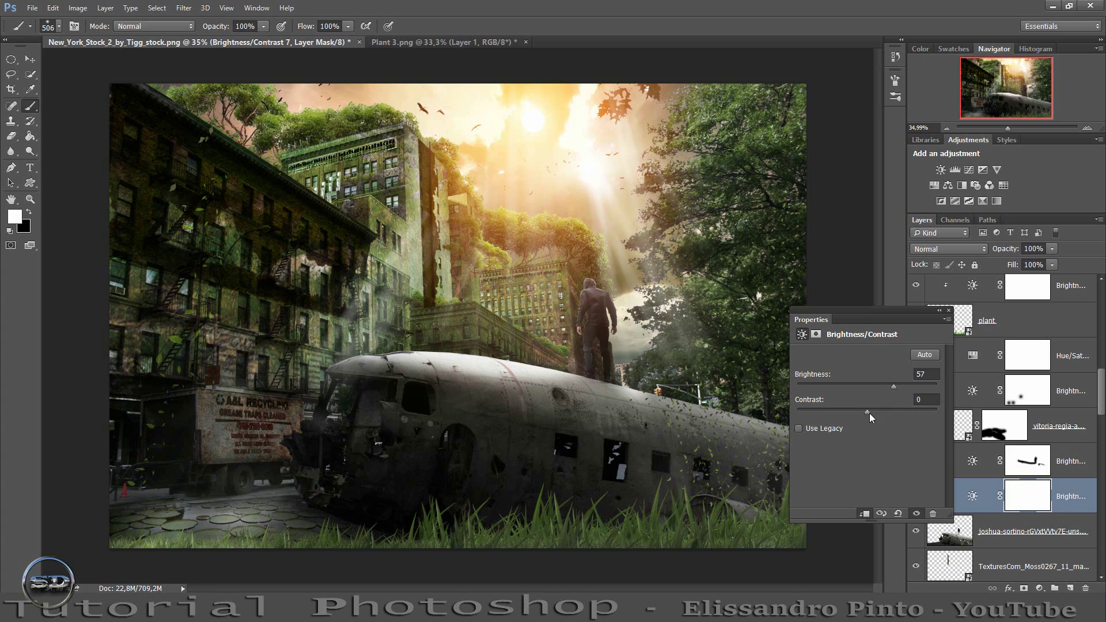
left_click_drag(886, 418, 890, 418)
left_click(948, 310)
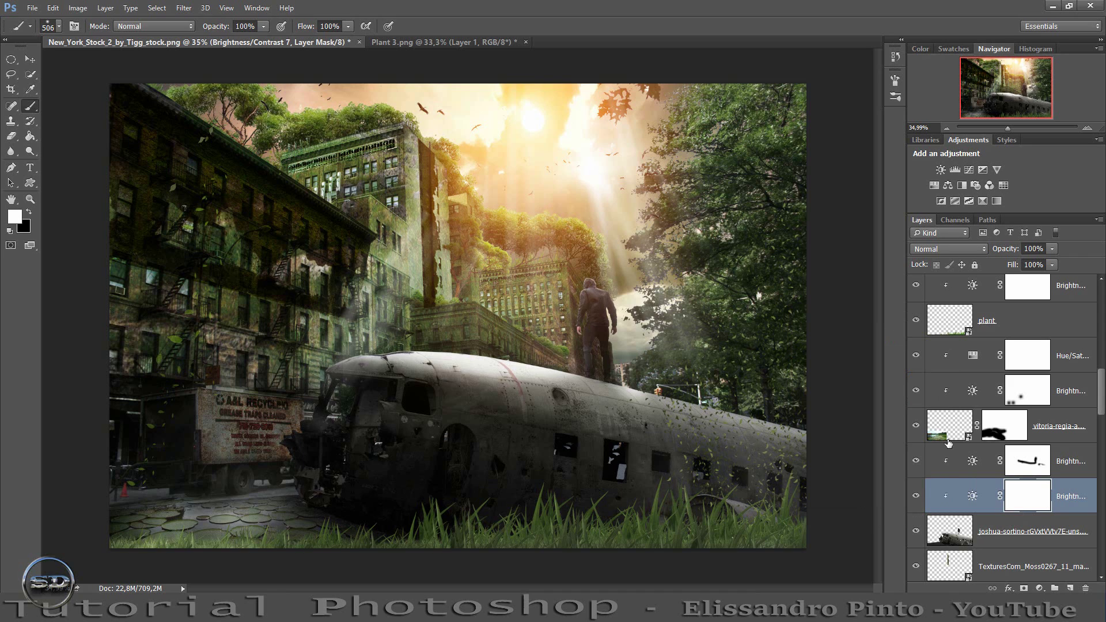
Toggle the plane brightening to compare, then select the Luz glow layer at the top.
left_click(916, 496)
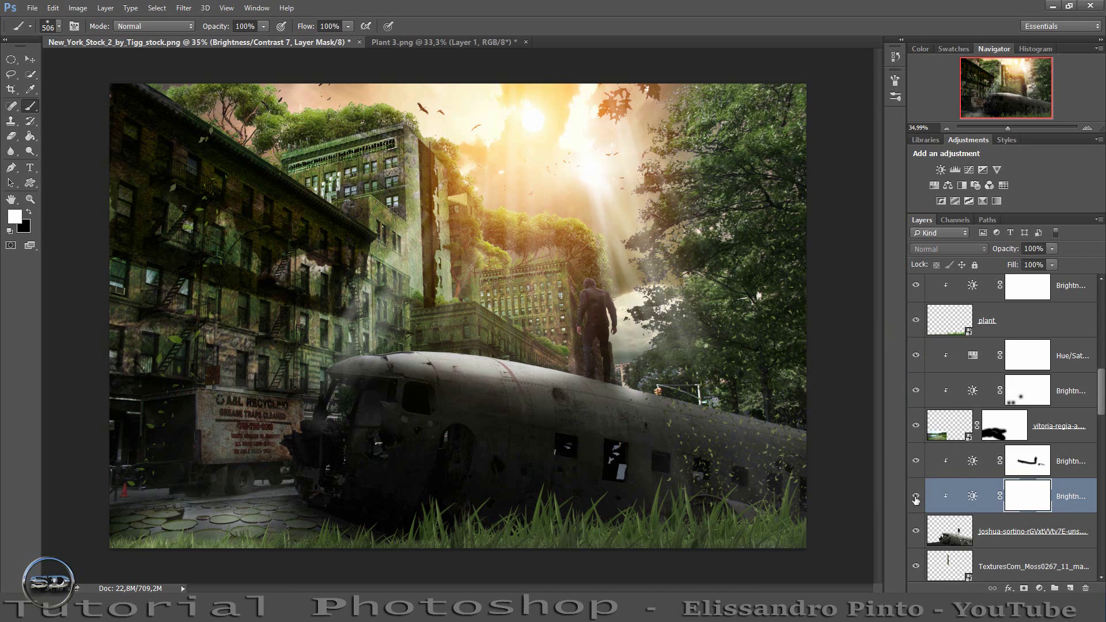
left_click(916, 496)
scroll(1097, 466, "up", 2)
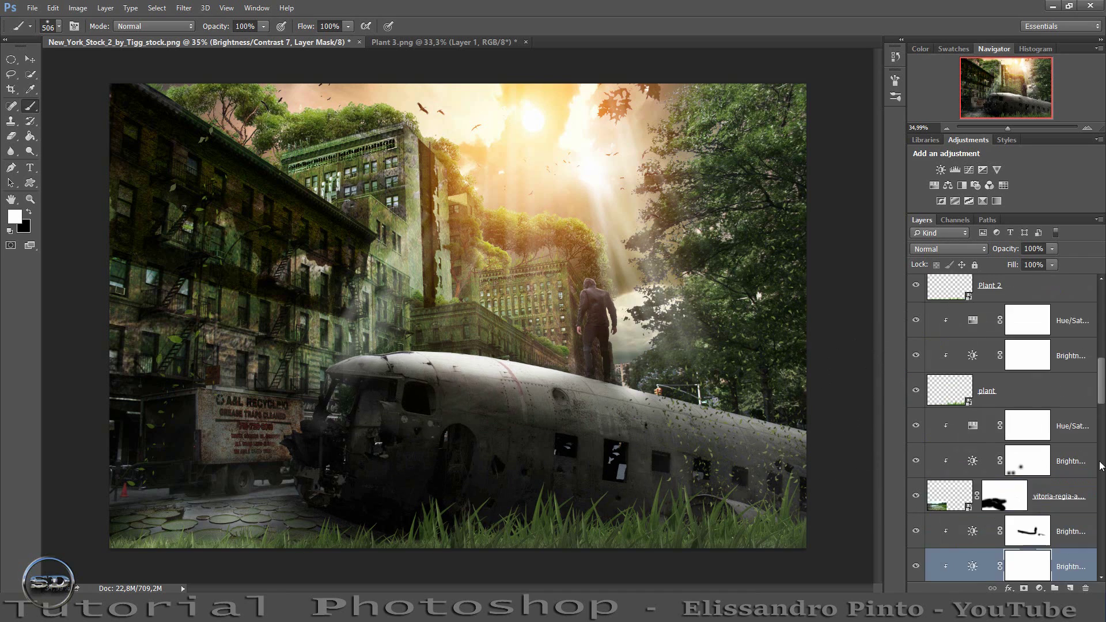
scroll(1089, 412, "up", 5)
scroll(1089, 412, "up", 3)
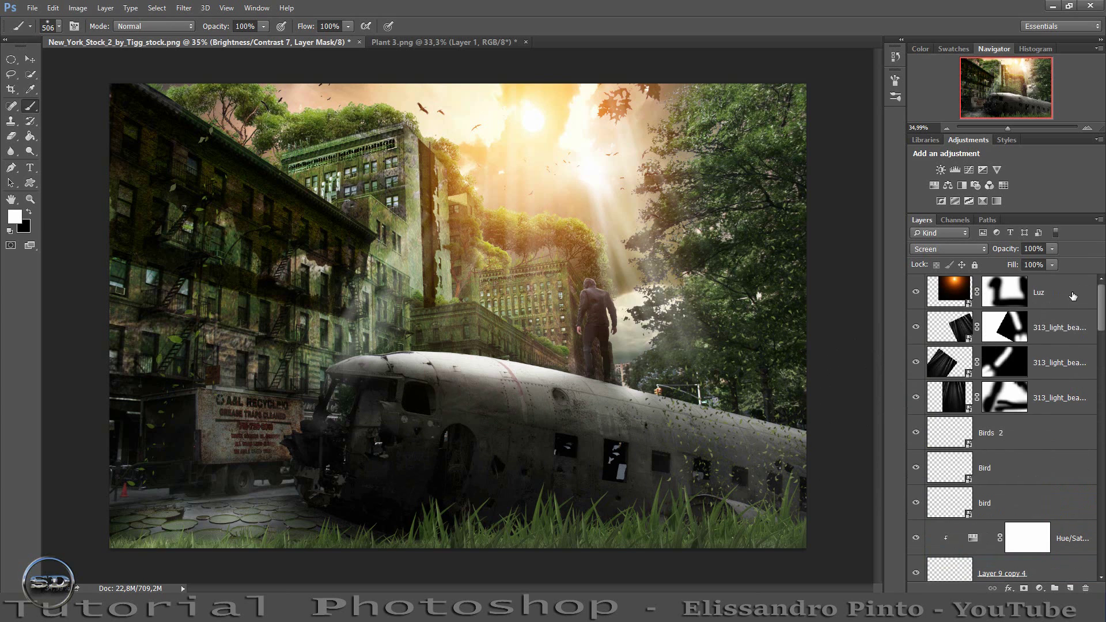
left_click(1072, 296)
Bring the chain-link fence image into the scene and stretch it roughly across the bottom.
left_click_drag(1073, 296, 547, 558)
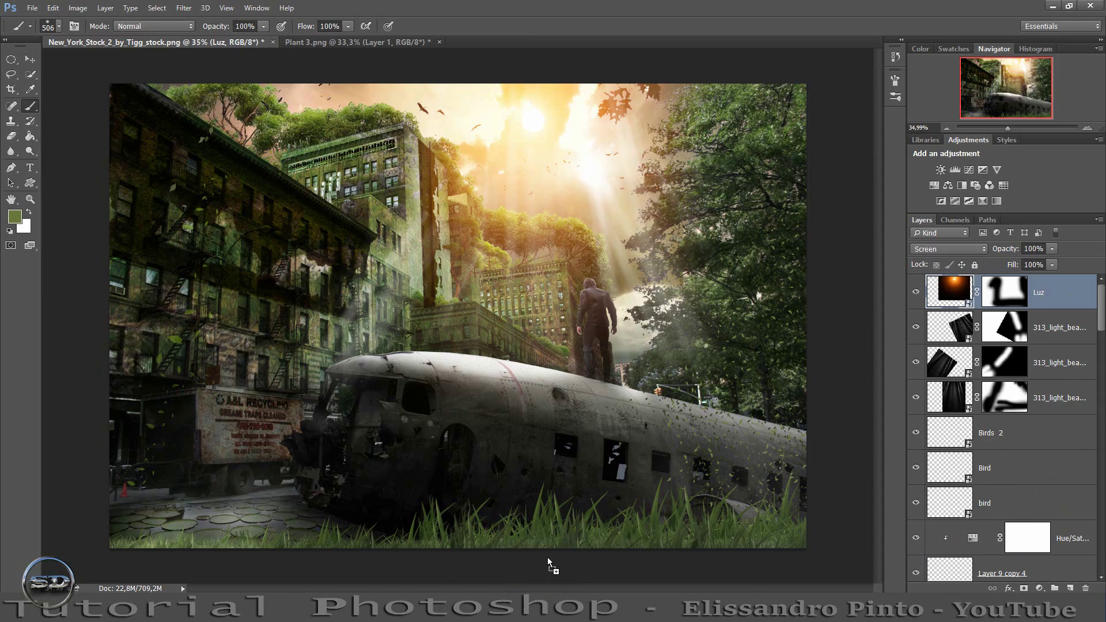
left_click_drag(510, 450, 491, 498)
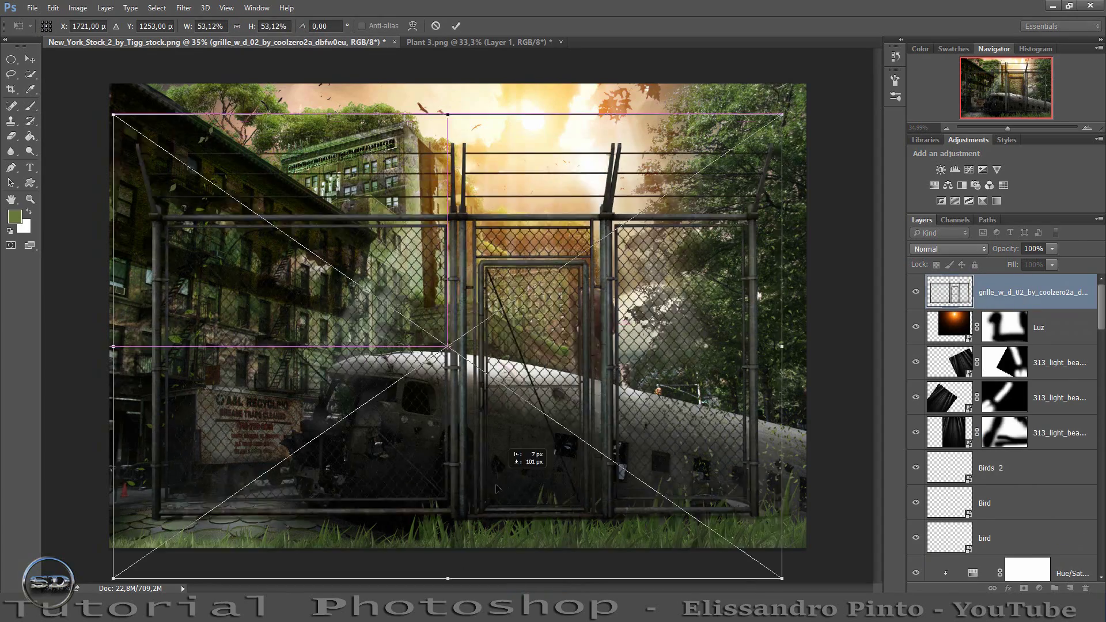
left_click_drag(441, 134, 440, 316)
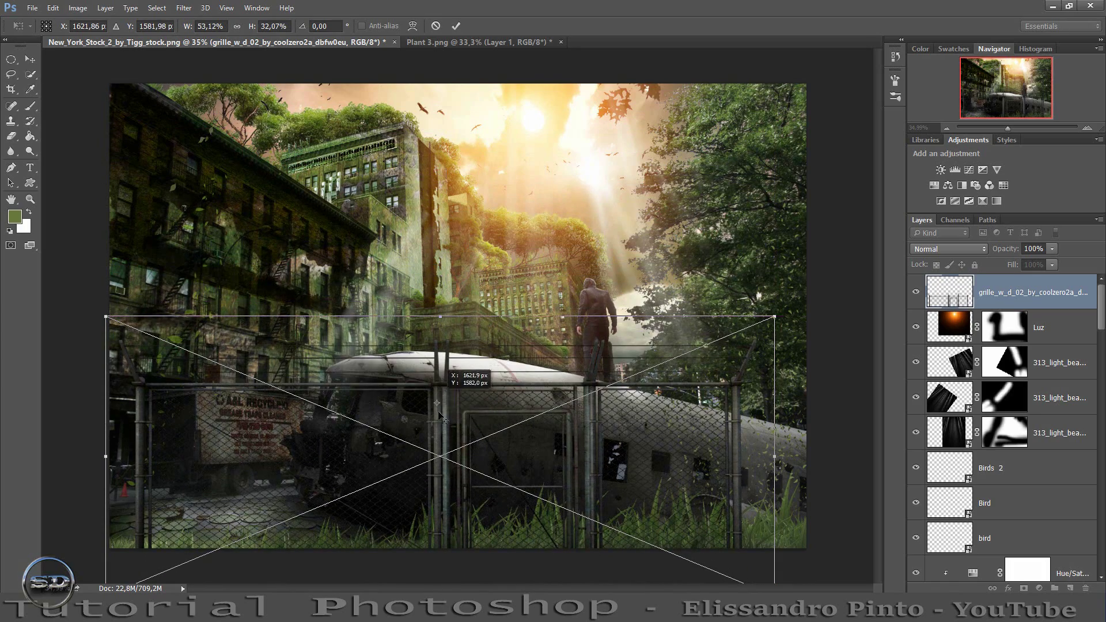
left_click_drag(436, 417, 439, 400)
left_click_drag(777, 445, 844, 439)
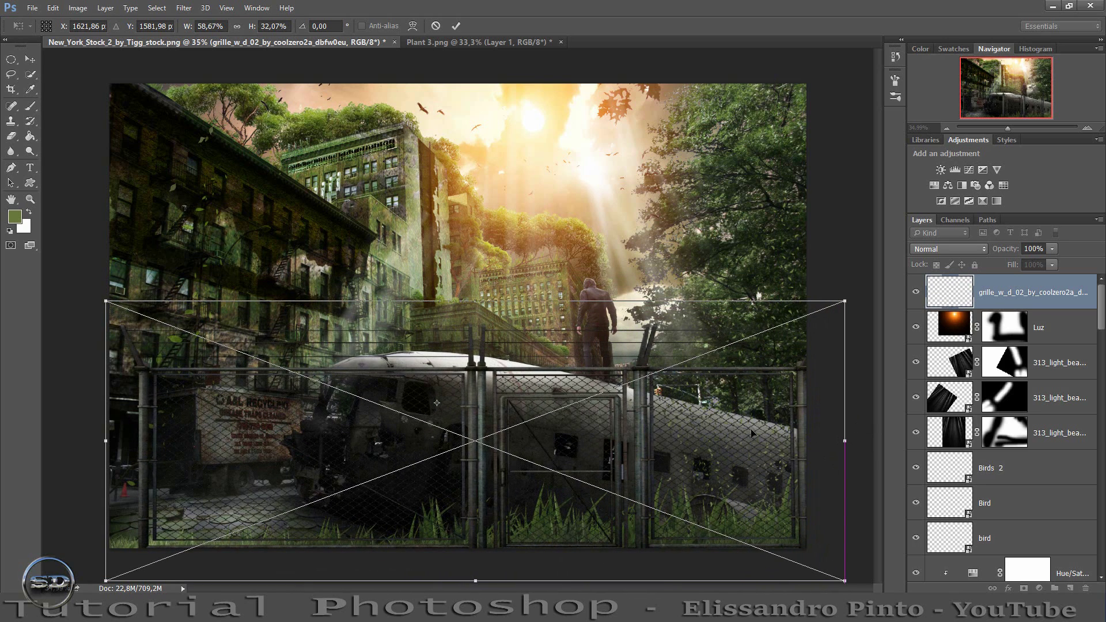
left_click_drag(106, 441, 78, 441)
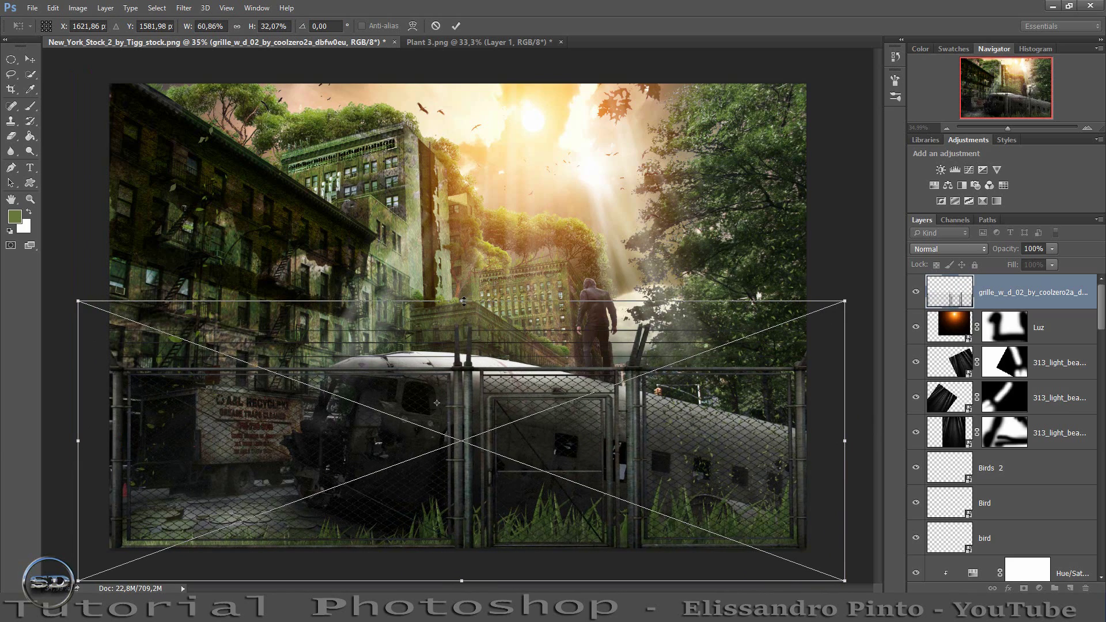
left_click_drag(464, 300, 465, 364)
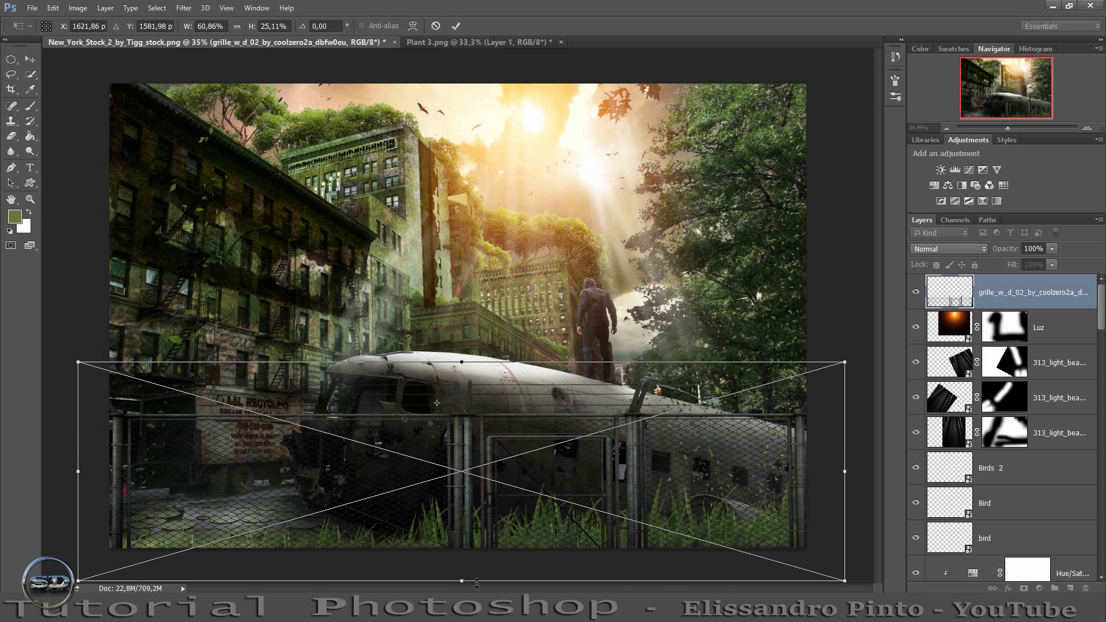
Fine-tune the fence's width and height in front of the plane and commit the transform.
left_click_drag(462, 581, 461, 571)
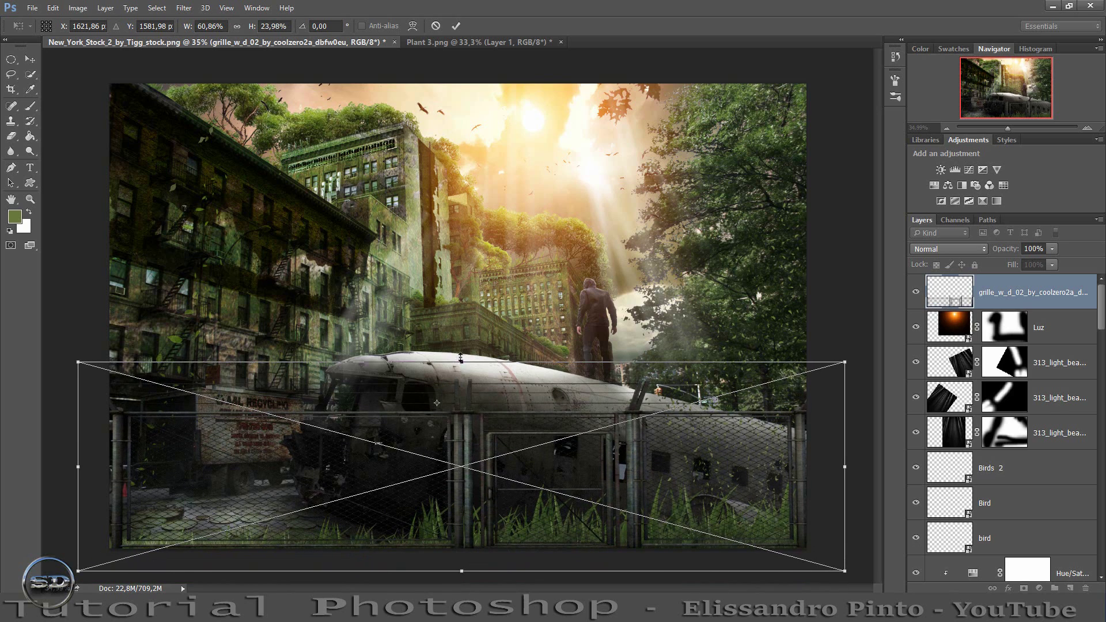
mouse_move(462, 361)
left_mouse_down()
mouse_move(467, 330)
mouse_move(465, 368)
left_mouse_up()
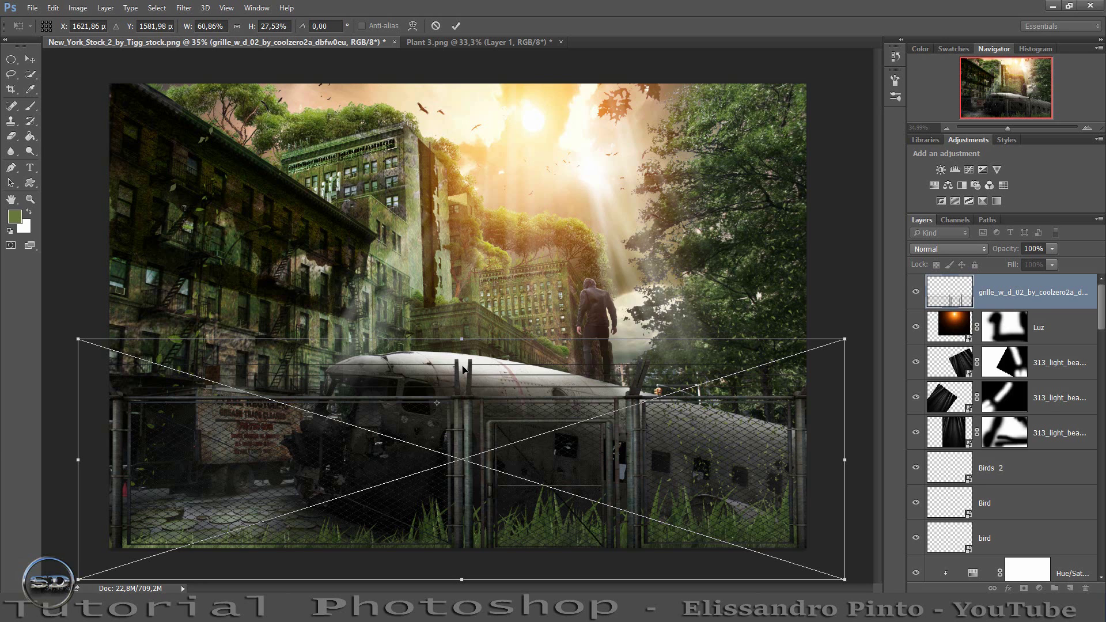
left_click_drag(78, 460, 73, 460)
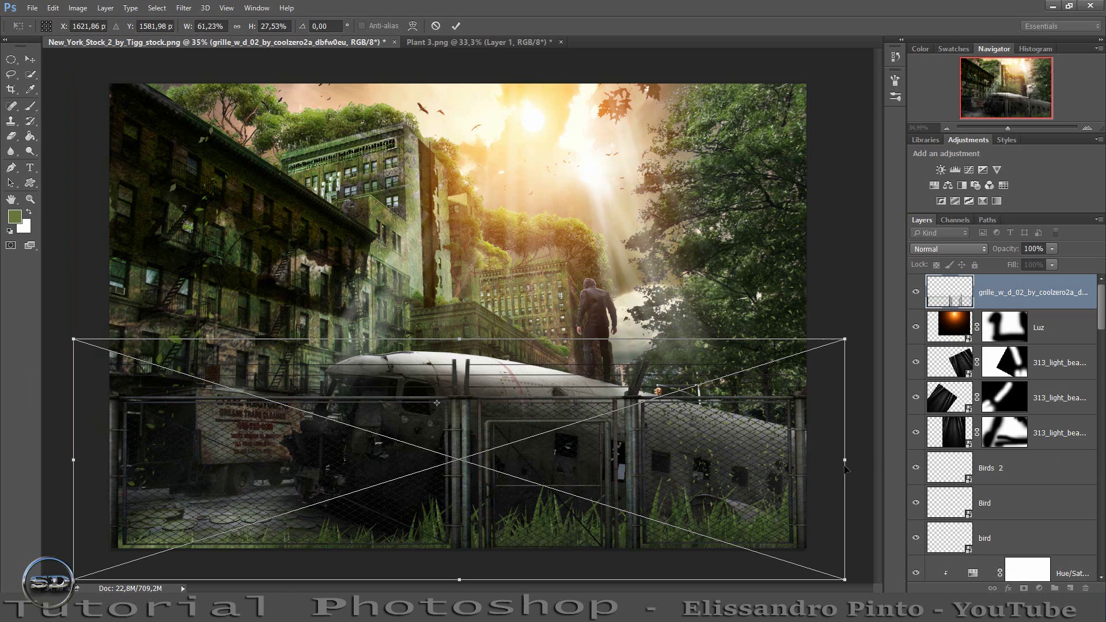
left_click_drag(845, 461, 850, 460)
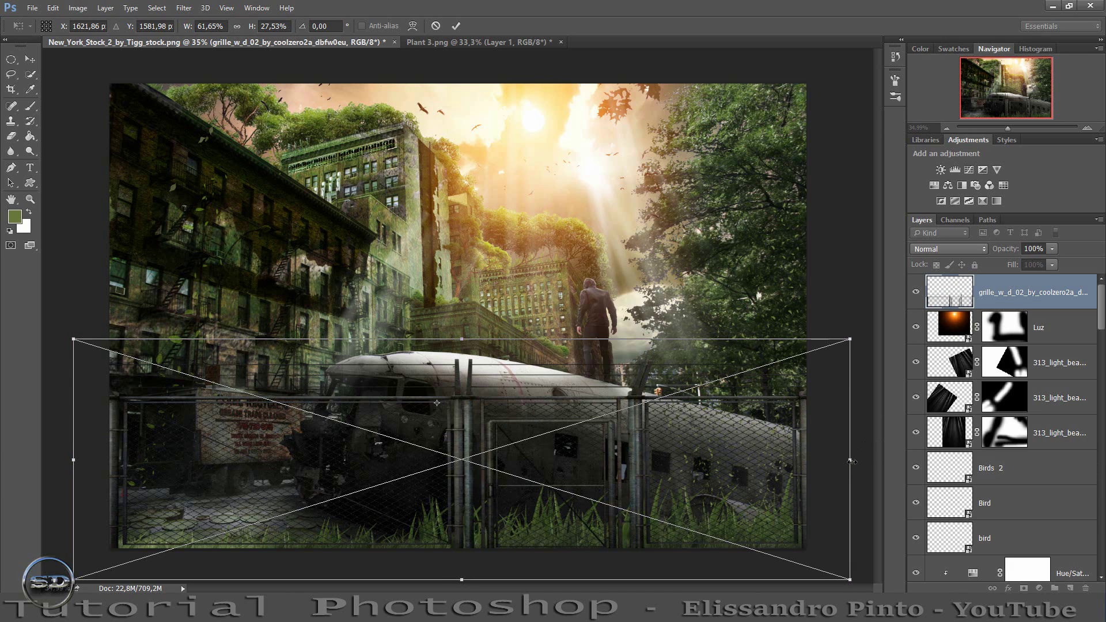
mouse_move(490, 579)
left_mouse_down()
mouse_move(459, 589)
mouse_move(460, 572)
left_mouse_up()
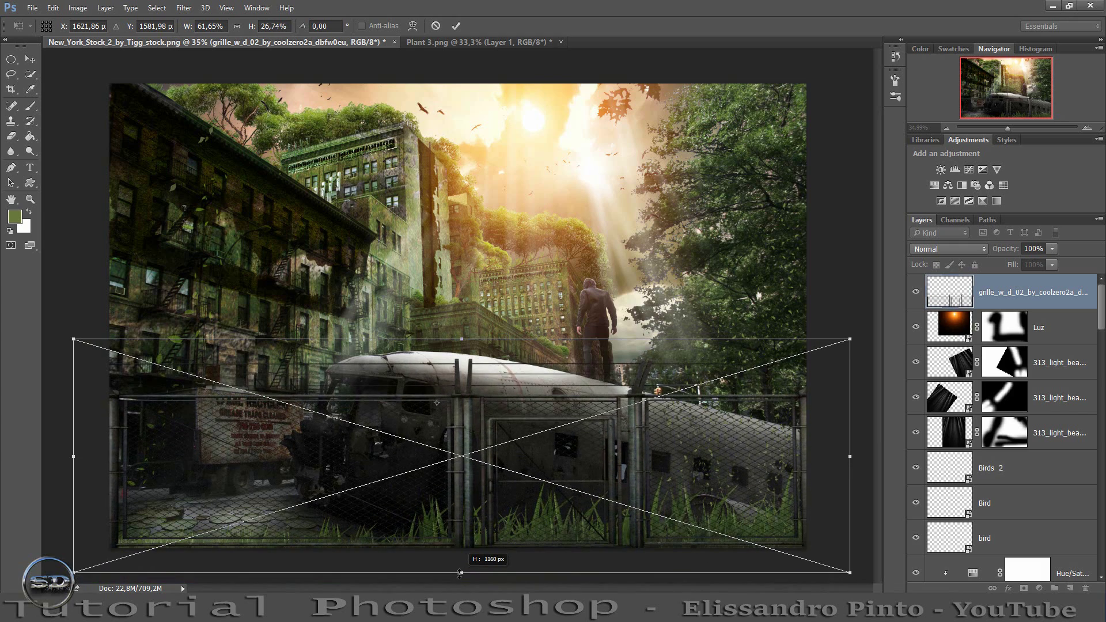
left_click_drag(460, 573, 459, 577)
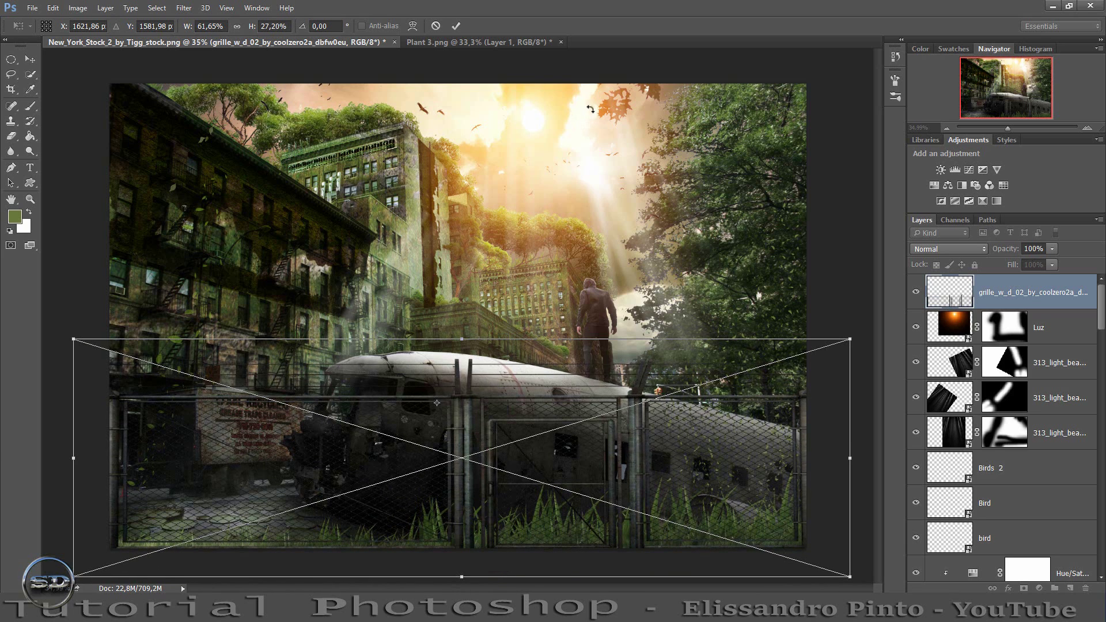
key("b")
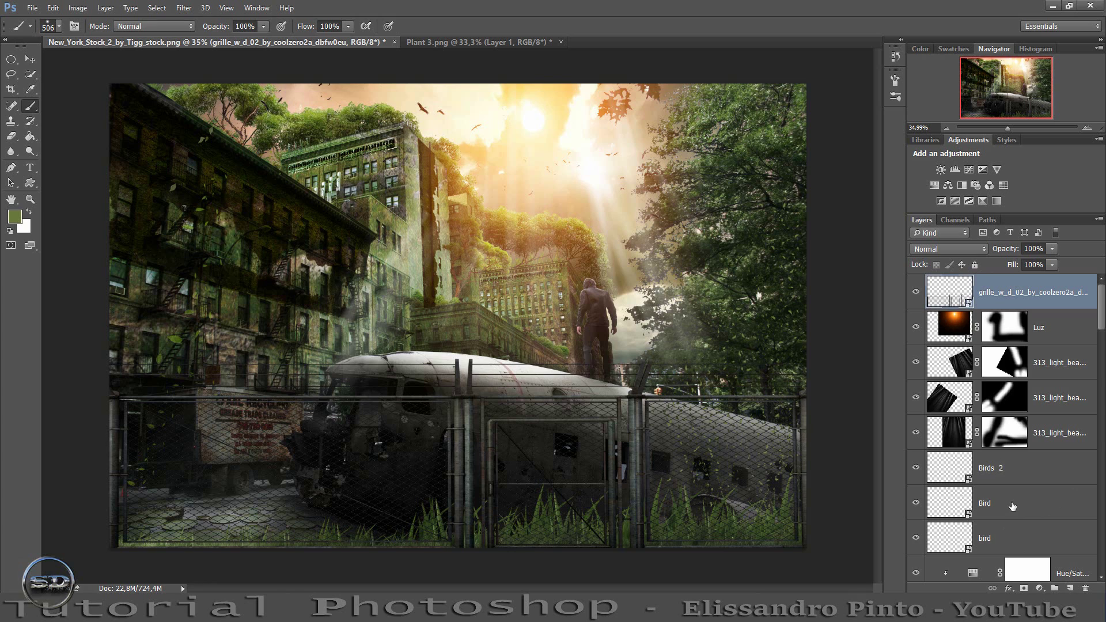
Zoom in on the man and tree, and lower Layer 7's leaves to 87% fill.
scroll(1012, 460, "down", 2)
scroll(1013, 460, "down", 1)
scroll(1012, 461, "down", 1)
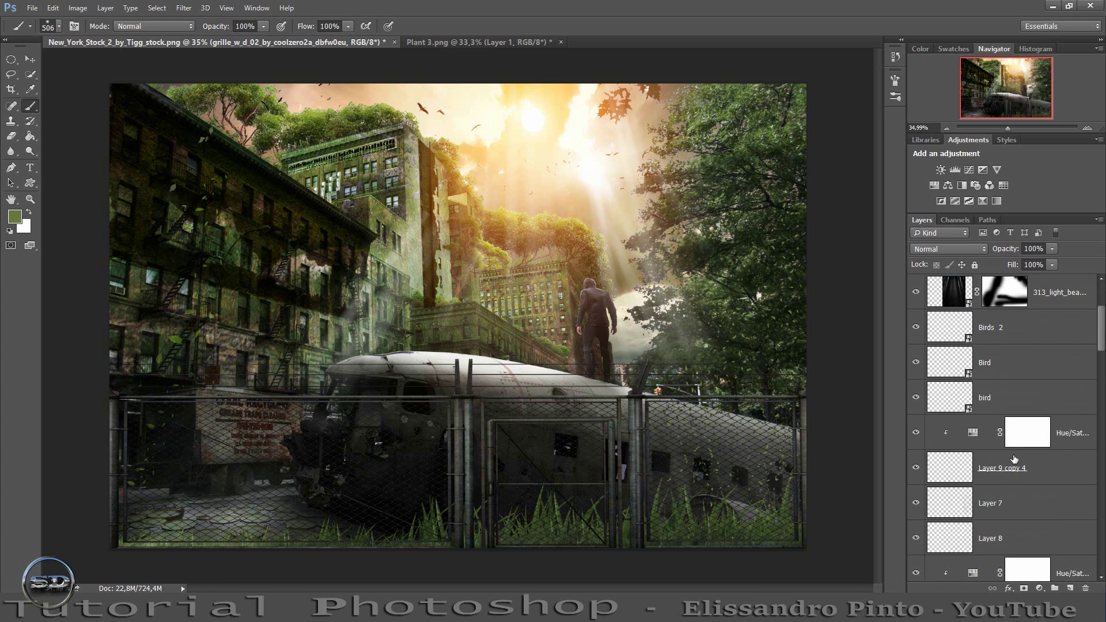
left_click(916, 503)
left_click(915, 504)
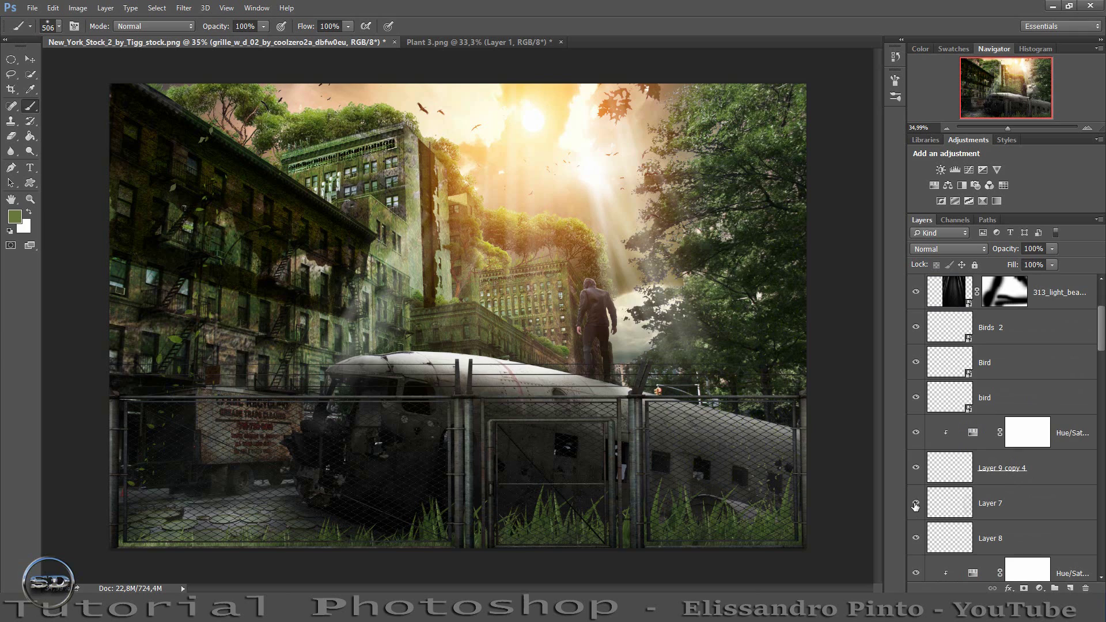
left_click(945, 507)
left_click(1016, 127)
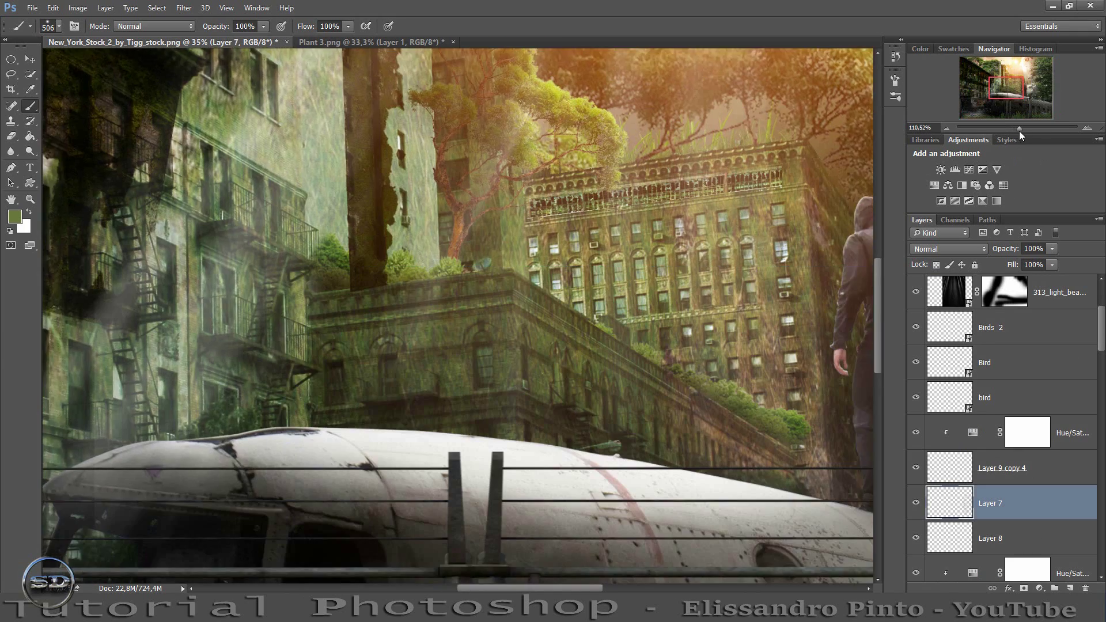
left_click_drag(1010, 94, 1039, 96)
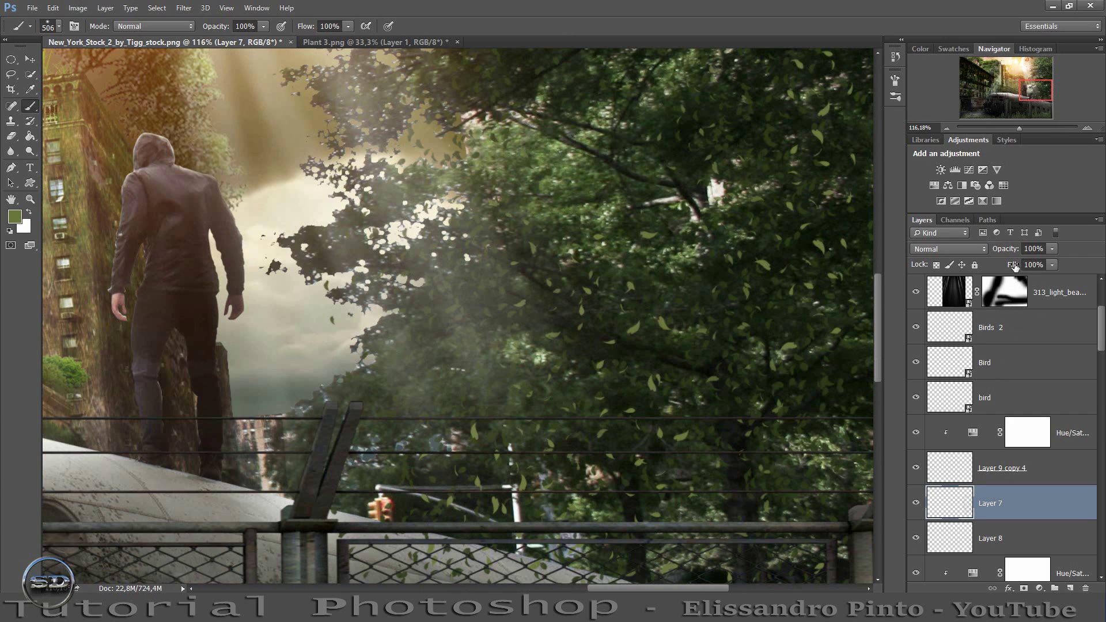
left_click_drag(1014, 266, 1007, 265)
Lower Layer 8's leaves to 88% opacity, then zoom back out to the whole image.
left_click(956, 536)
left_click(916, 538)
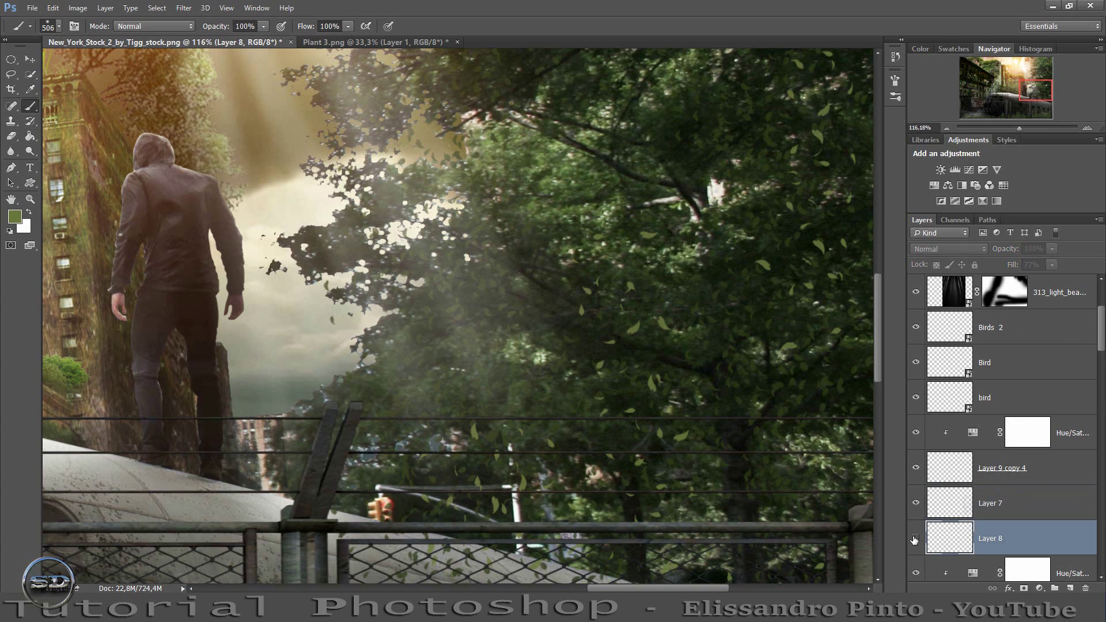
left_click(916, 538)
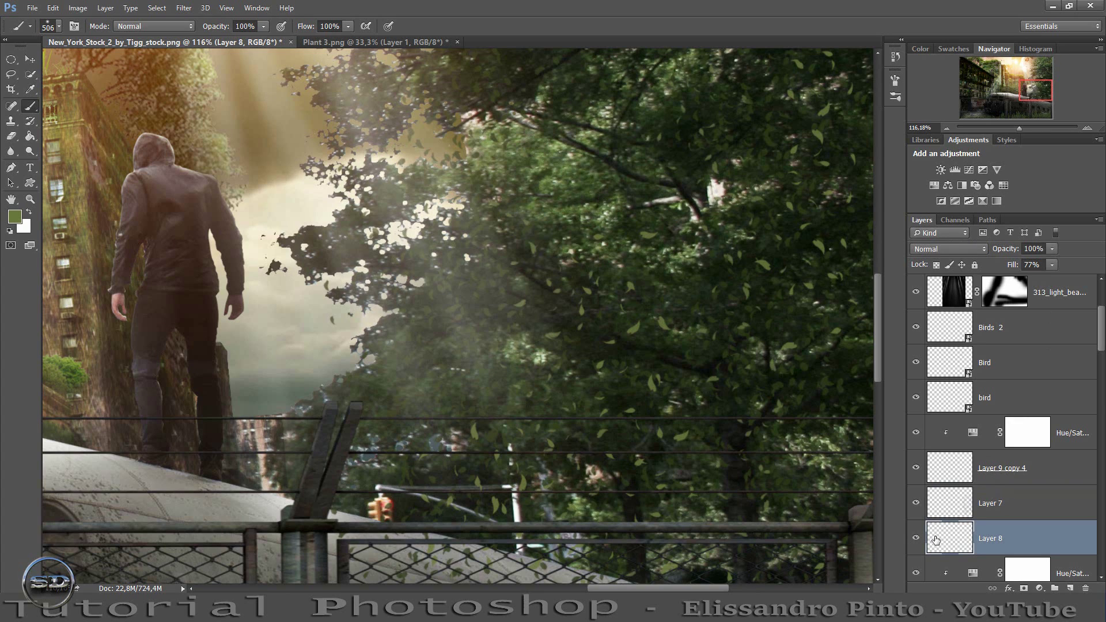
left_click_drag(1012, 254, 1006, 253)
left_click_drag(1019, 128, 1009, 126)
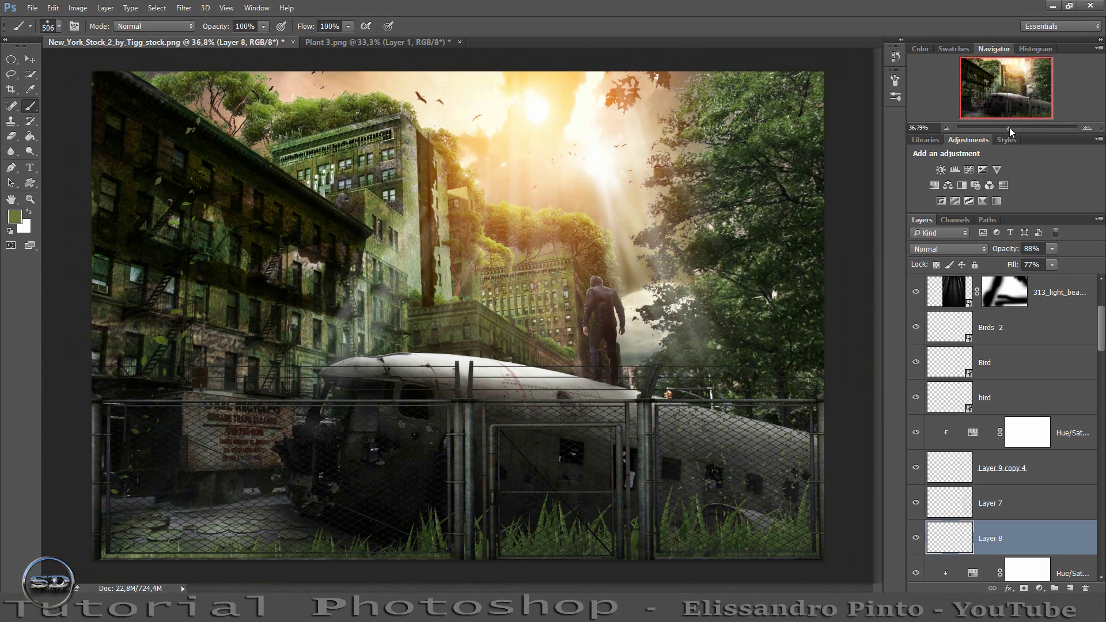
scroll(1086, 406, "up", 3)
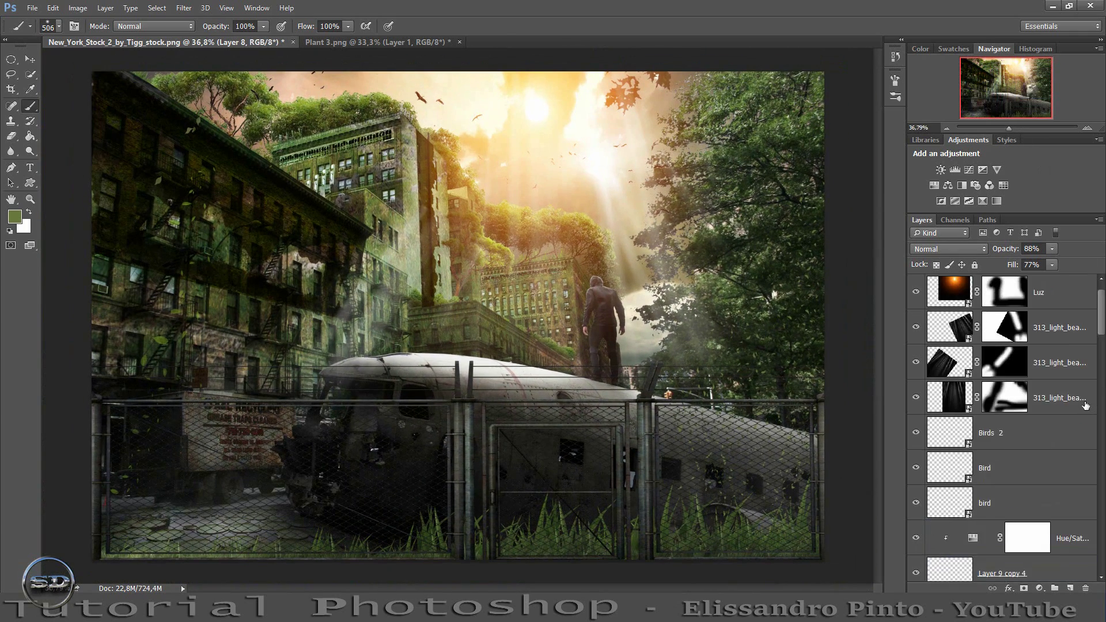
scroll(1086, 403, "up", 1)
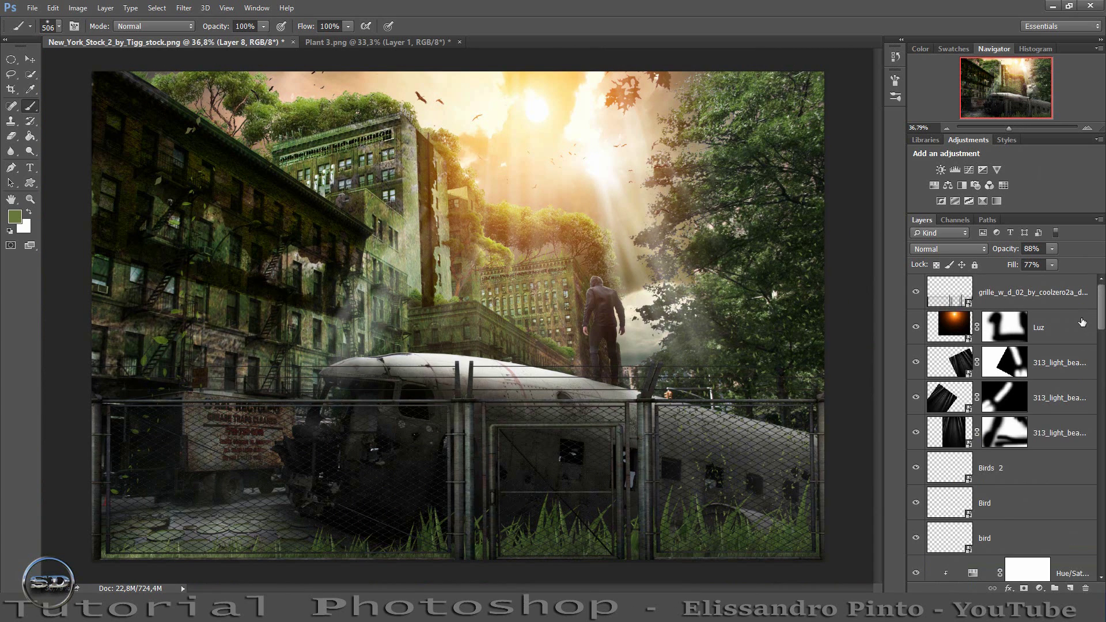
Create Layer 9 above Luz with a broad white streak across the left, blended in Overlay.
left_click(1083, 321)
left_click(1070, 588)
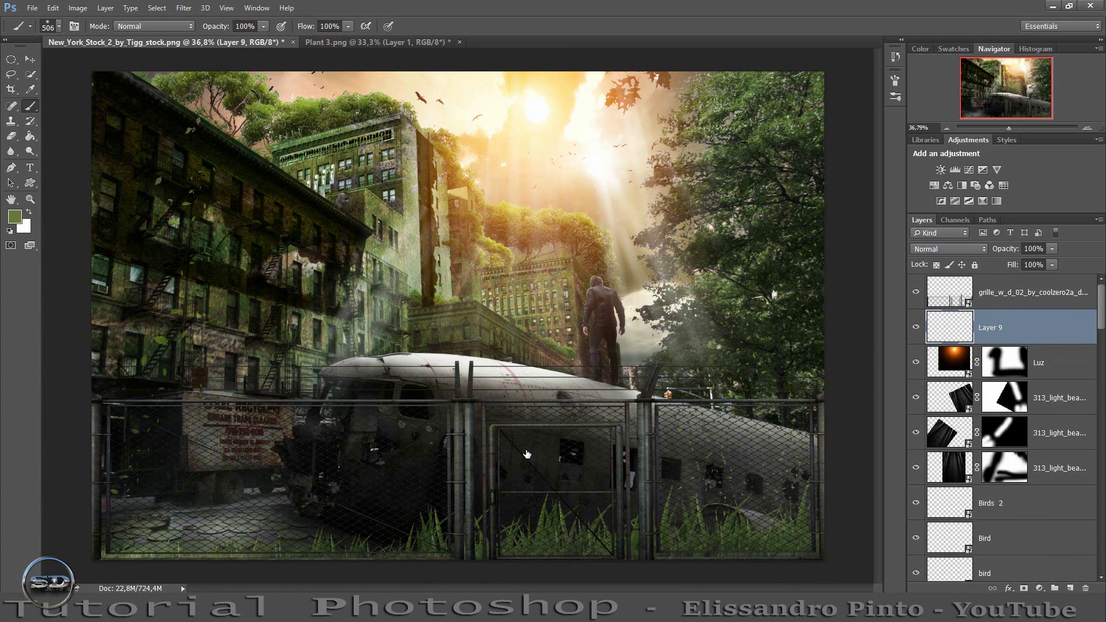
left_click(30, 215)
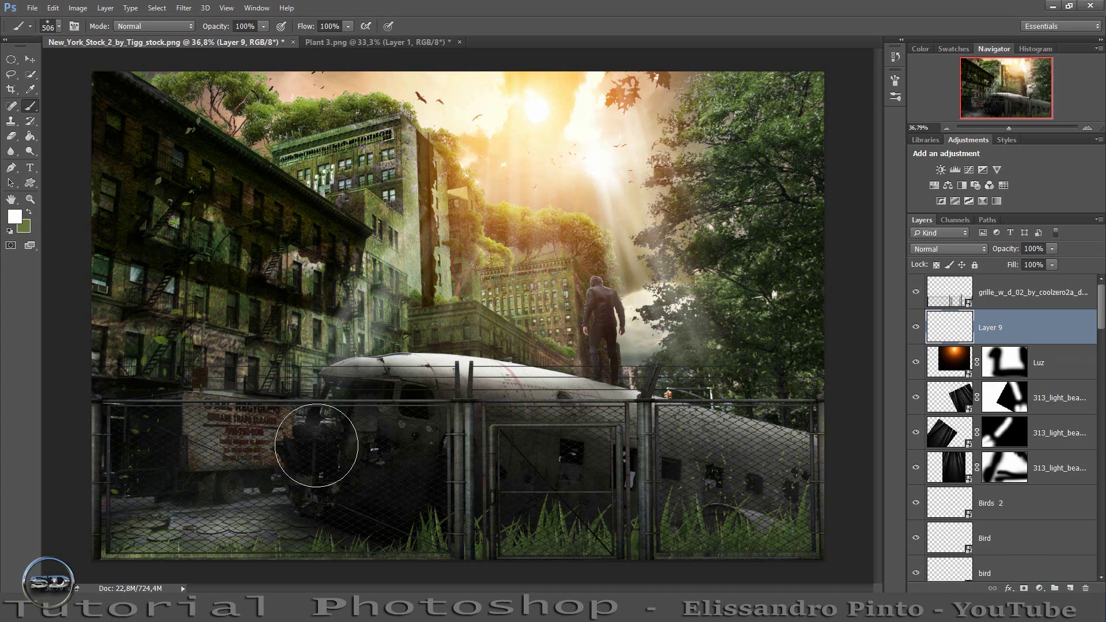
left_click_drag(456, 225, 115, 553)
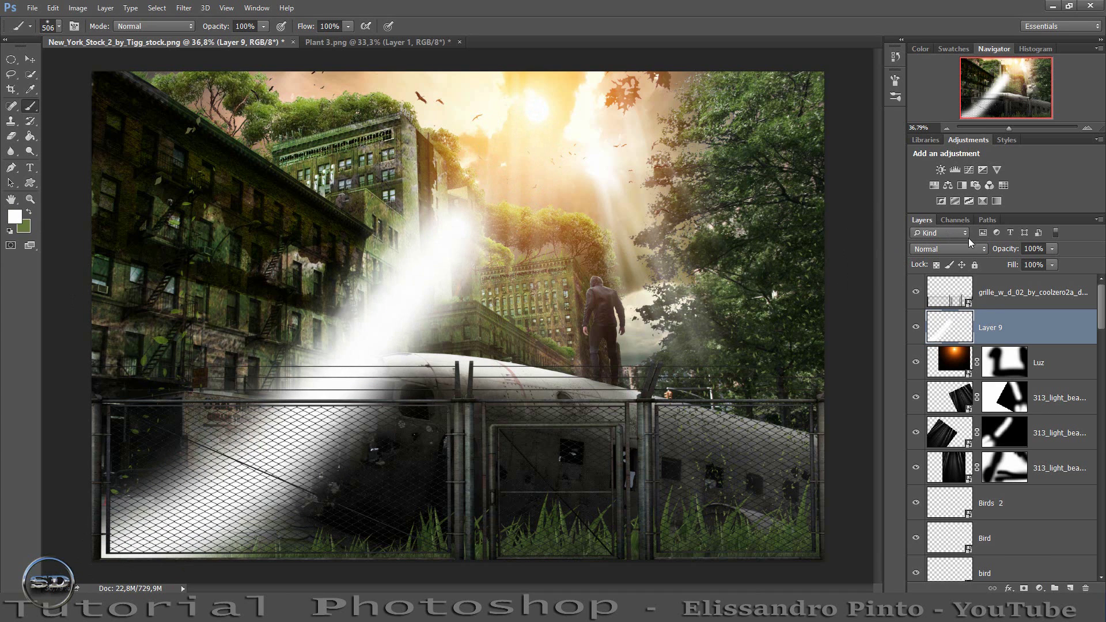
left_click(949, 249)
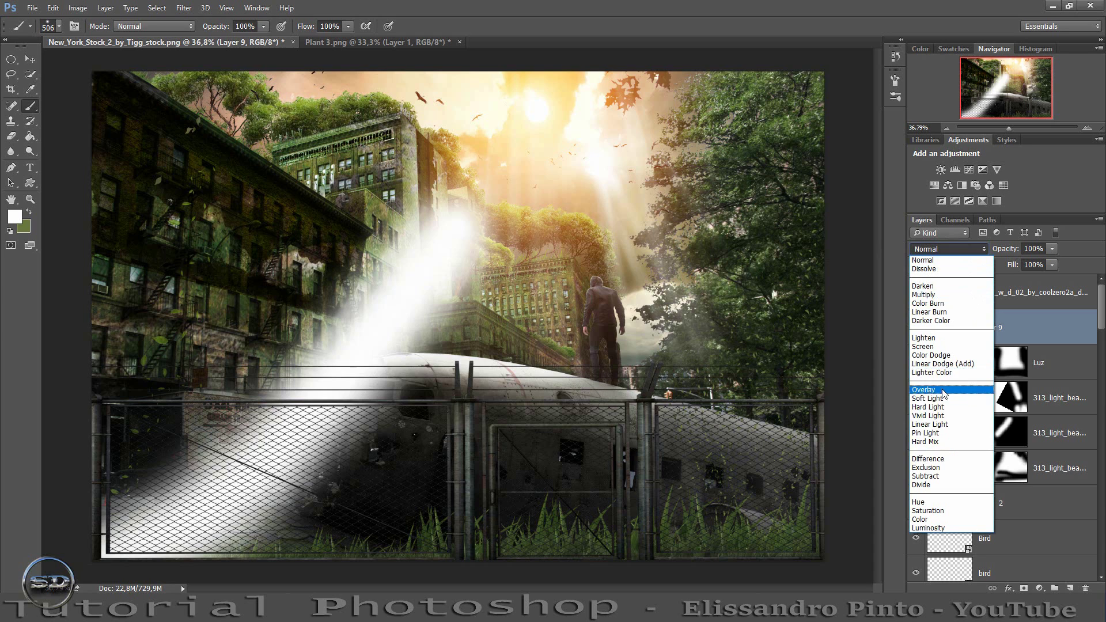
left_click(946, 390)
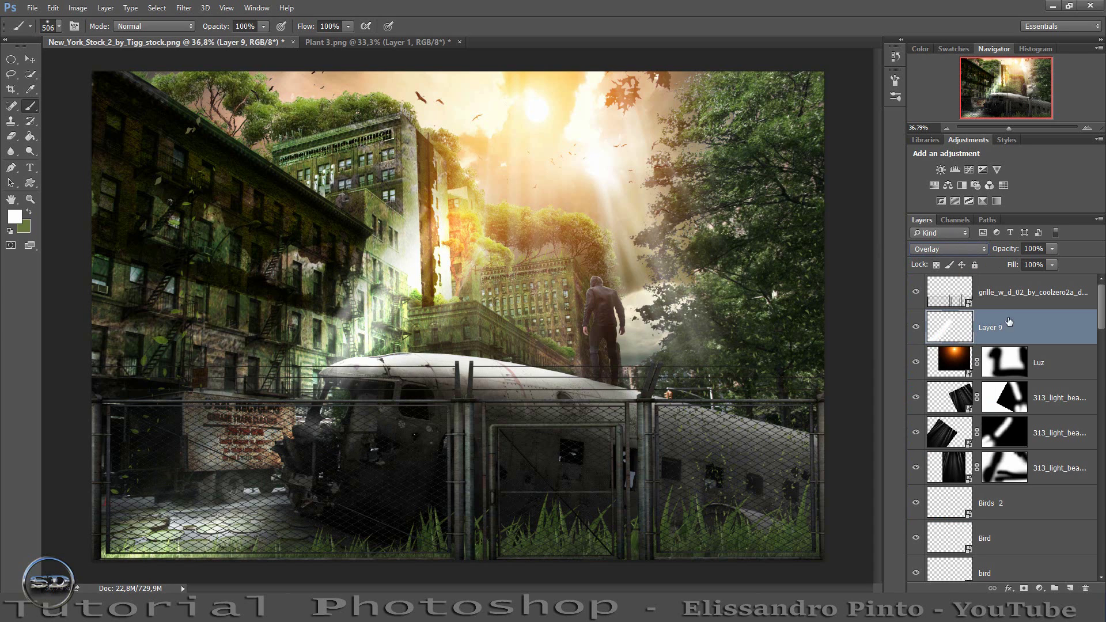
Mask the light streak off the plane with black and fade it to 76% fill.
left_click(1023, 588)
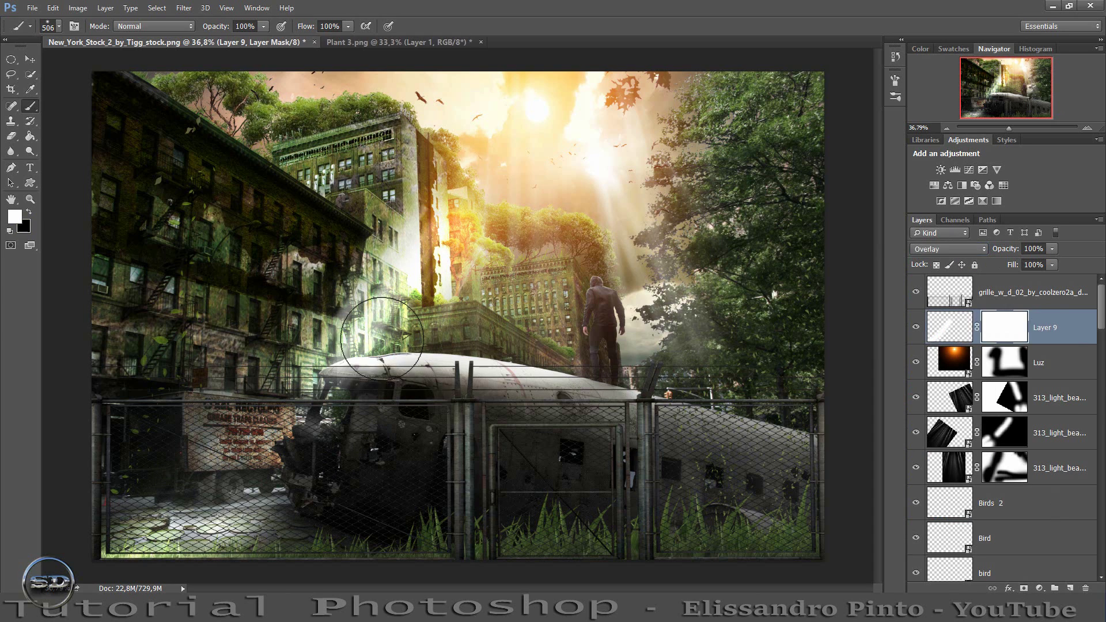
left_click(28, 213)
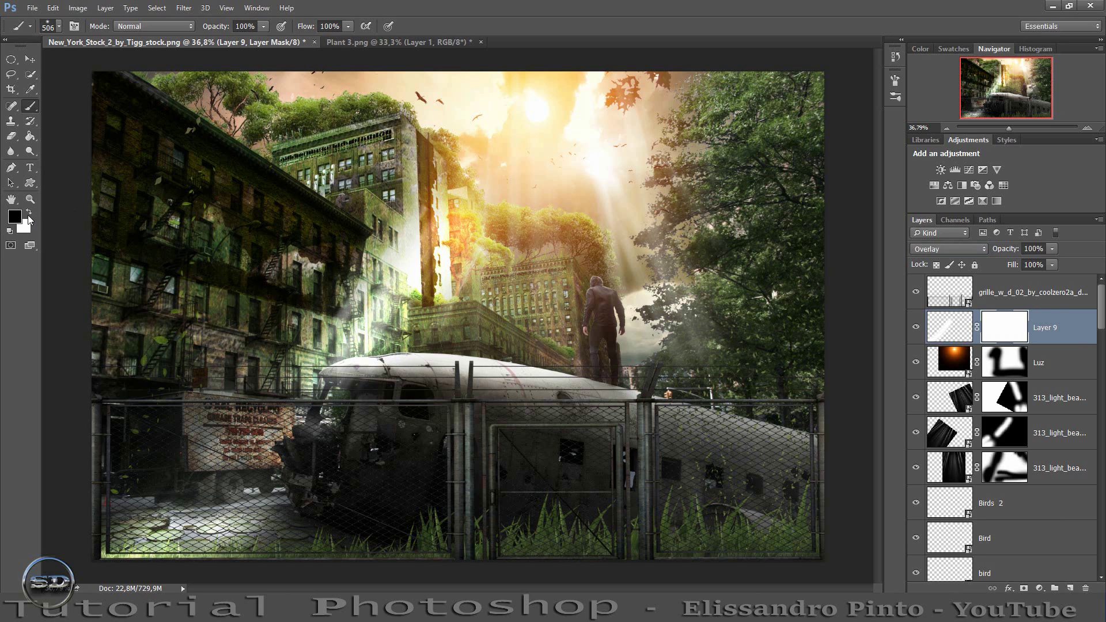
left_click_drag(371, 323, 444, 247)
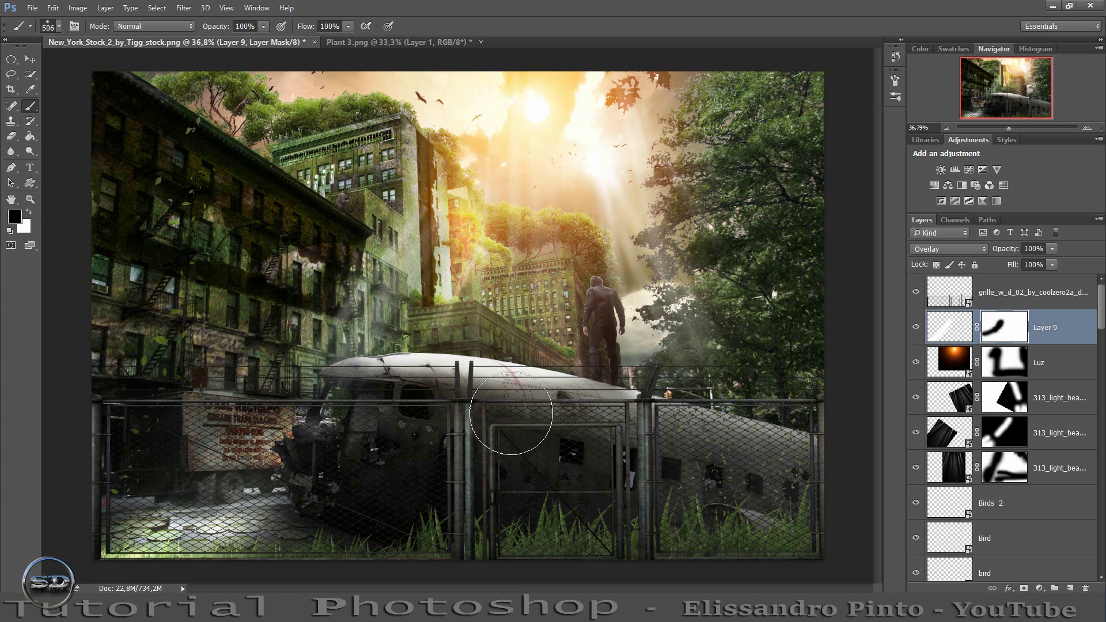
left_click(916, 328)
left_click_drag(1014, 266, 1000, 266)
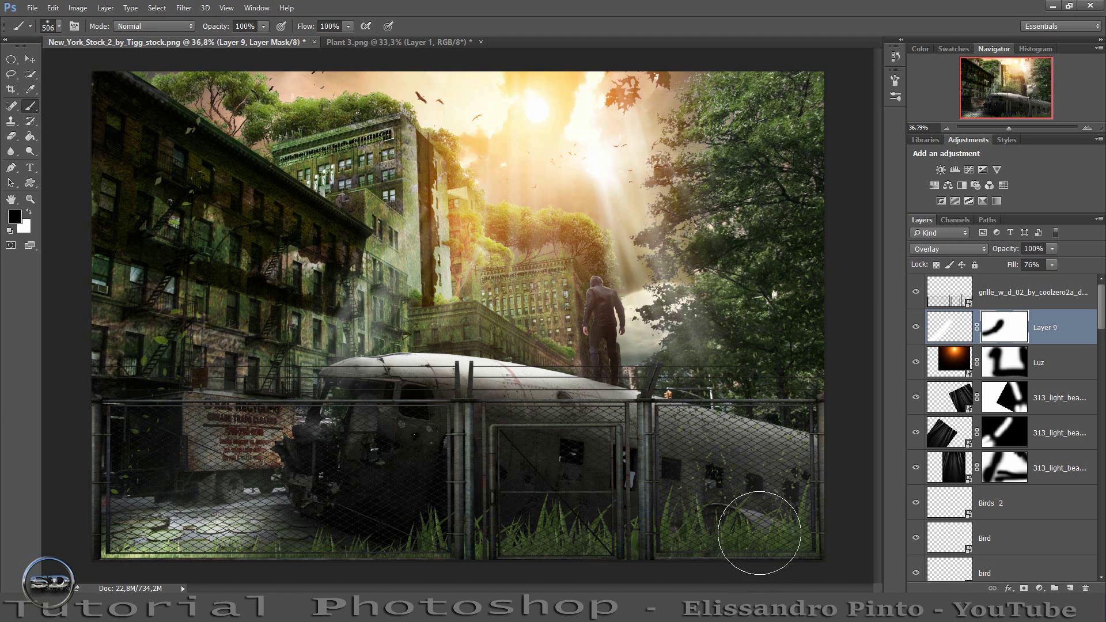
key("shift+alt+n")
Add a Solid Color fill layer in teal 0a9098 above the fence.
left_click(992, 291)
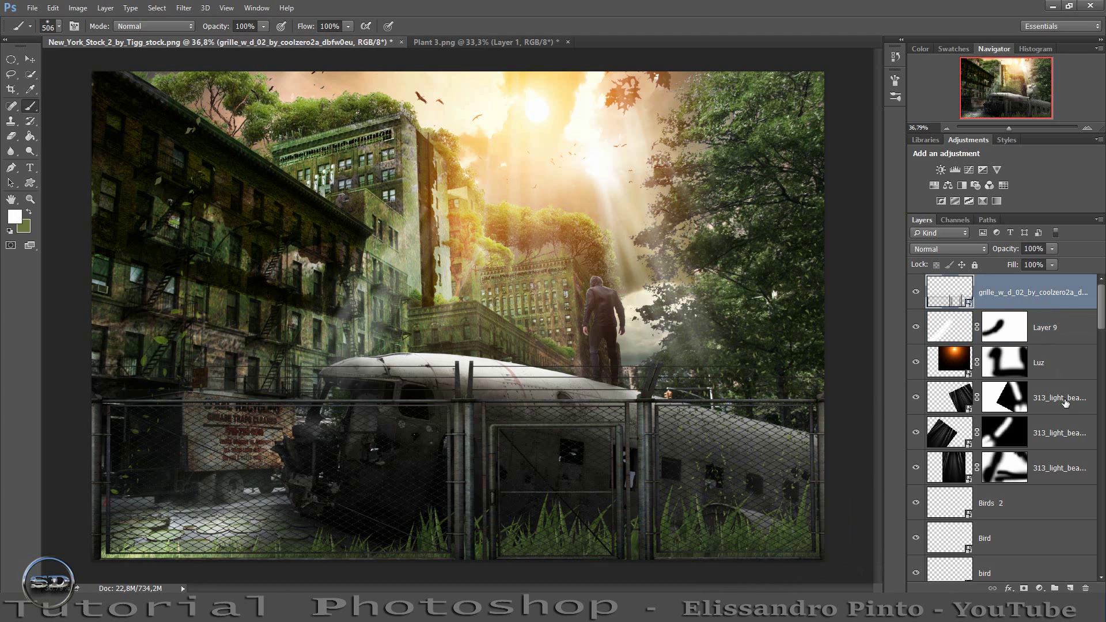
left_click(1040, 588)
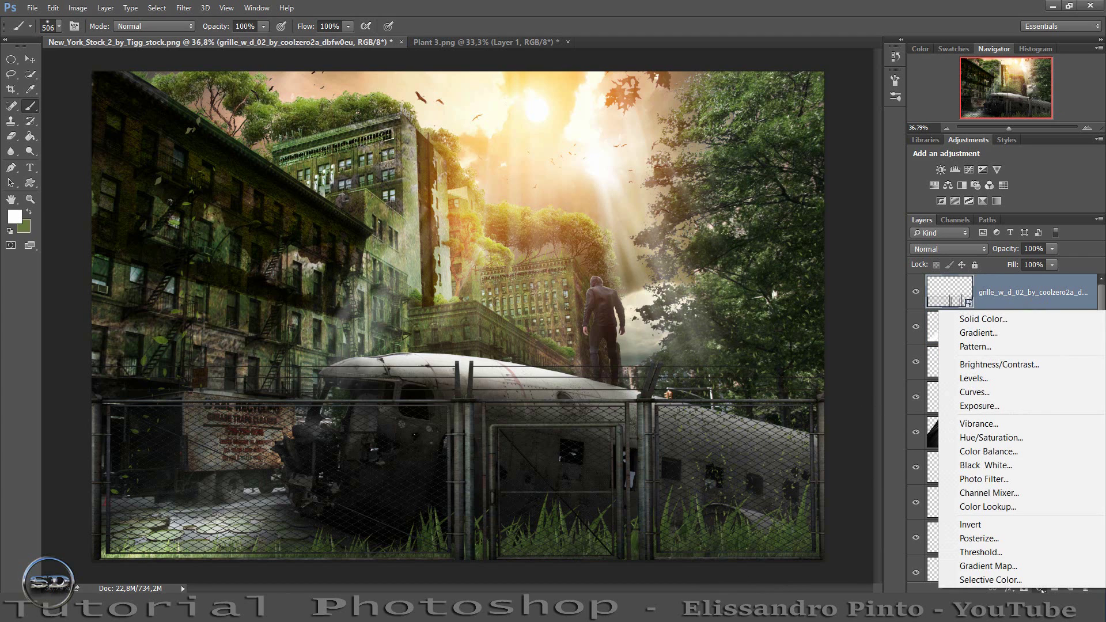
left_click(984, 318)
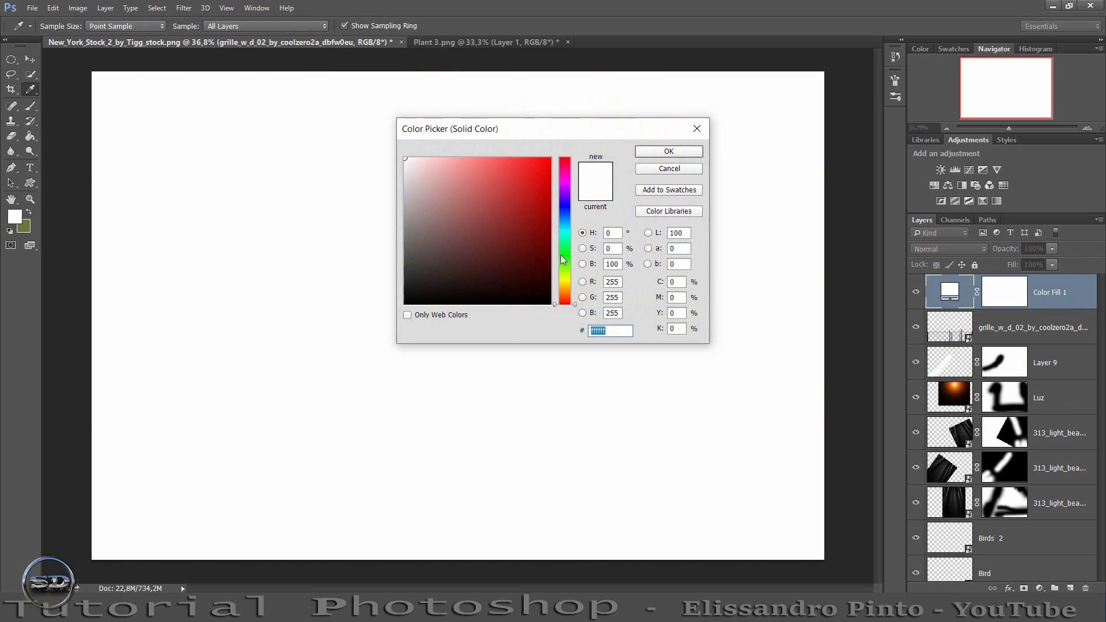
left_click_drag(562, 251, 567, 230)
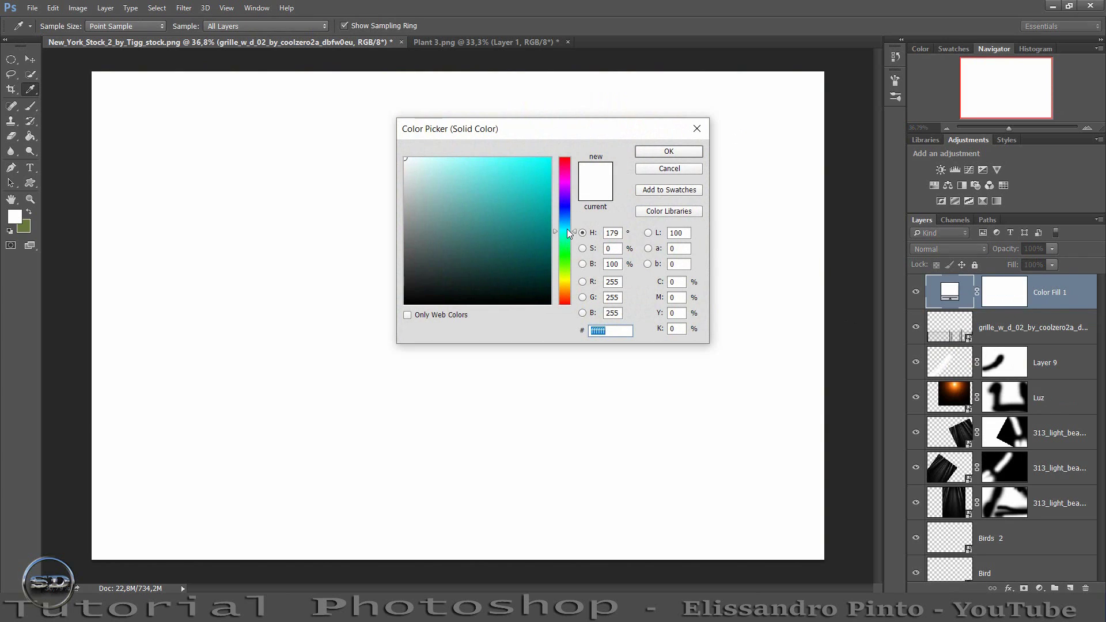
left_click(553, 179)
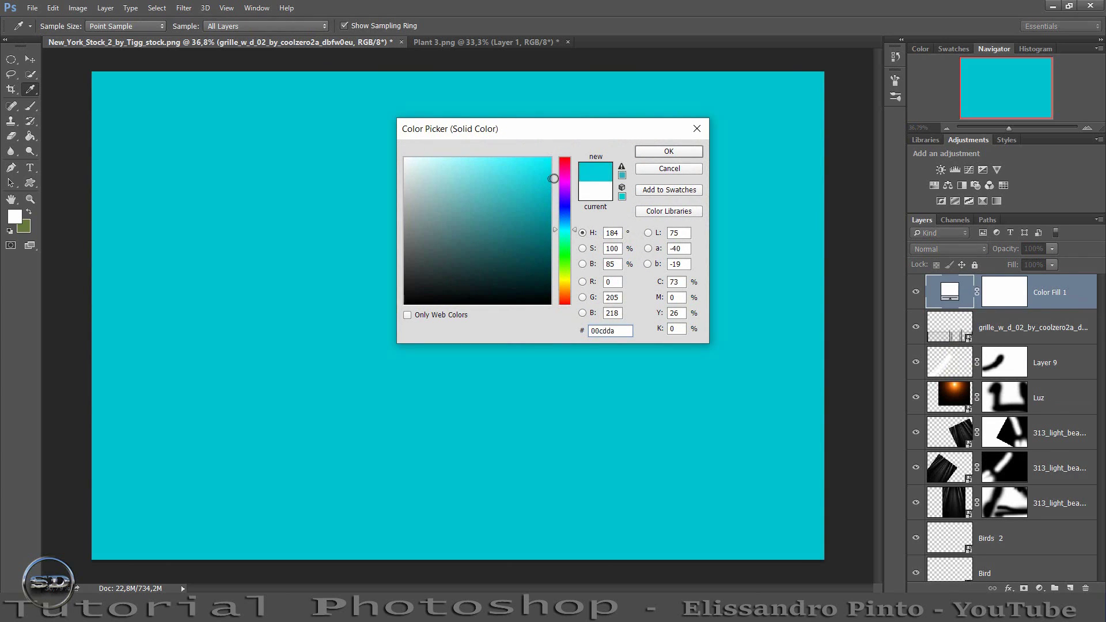
left_click_drag(553, 178, 542, 212)
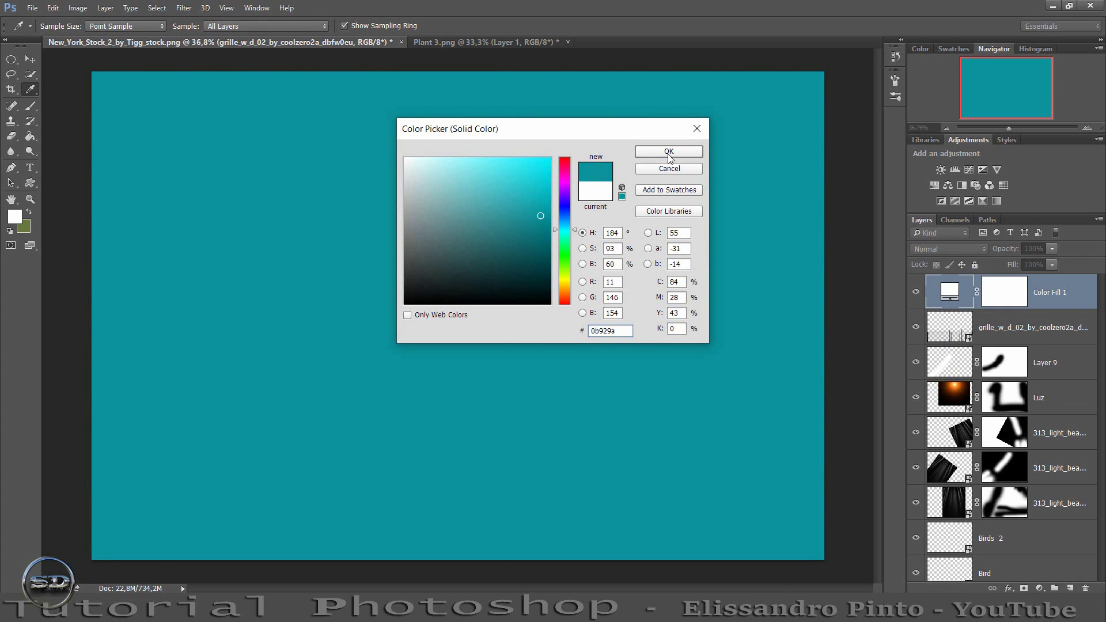
left_click(669, 151)
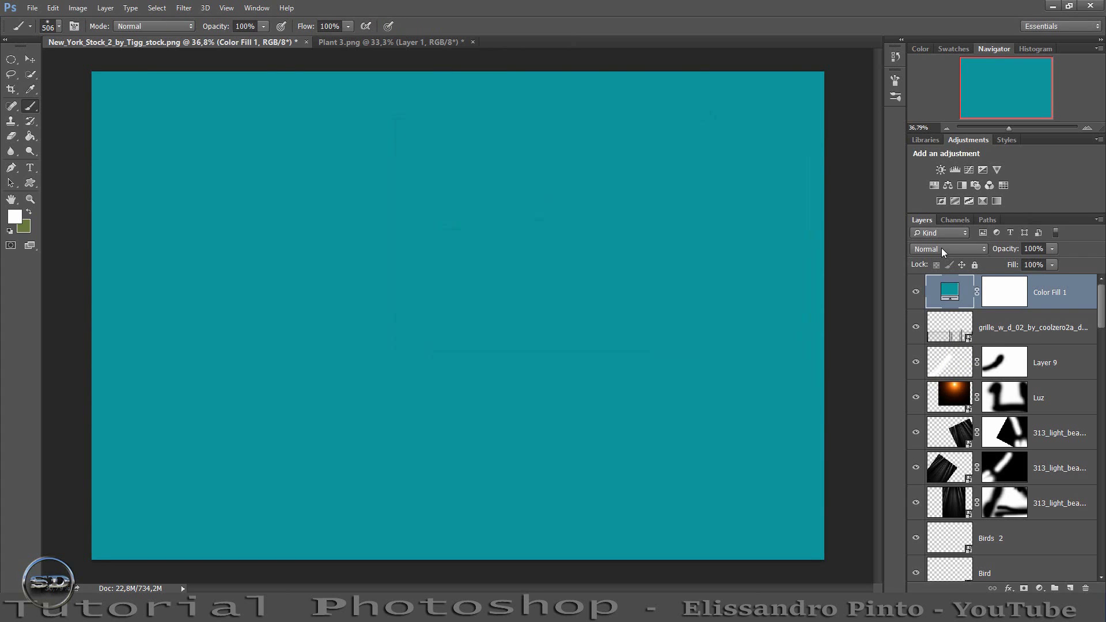
Set the teal fill to Color blend mode at 21% fill and compare it.
left_click(941, 248)
left_click(940, 525)
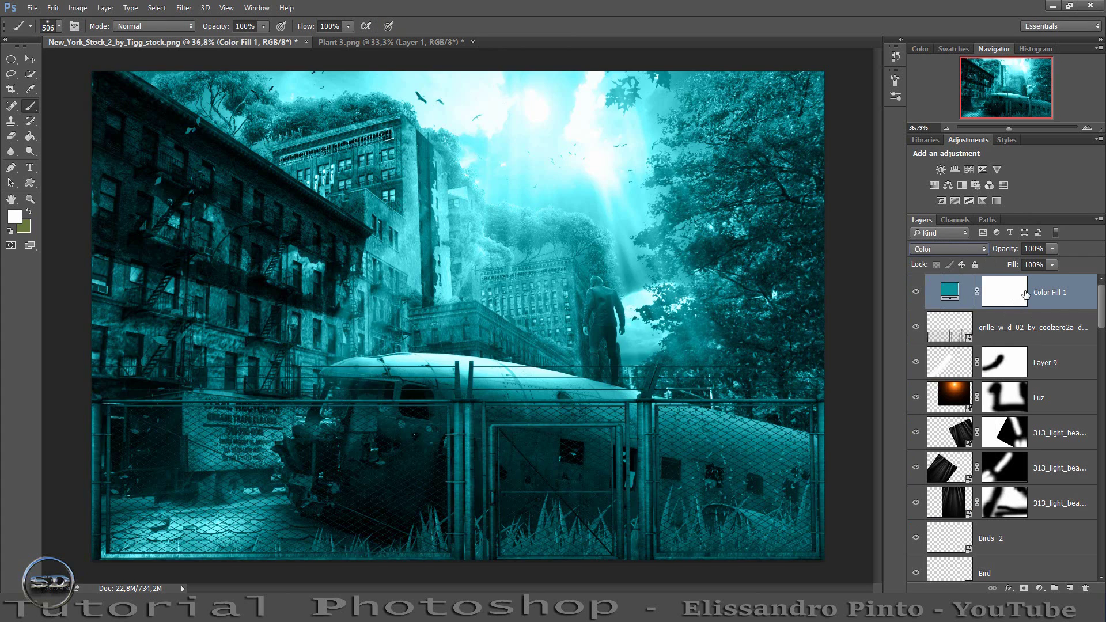
left_click_drag(1014, 265, 964, 265)
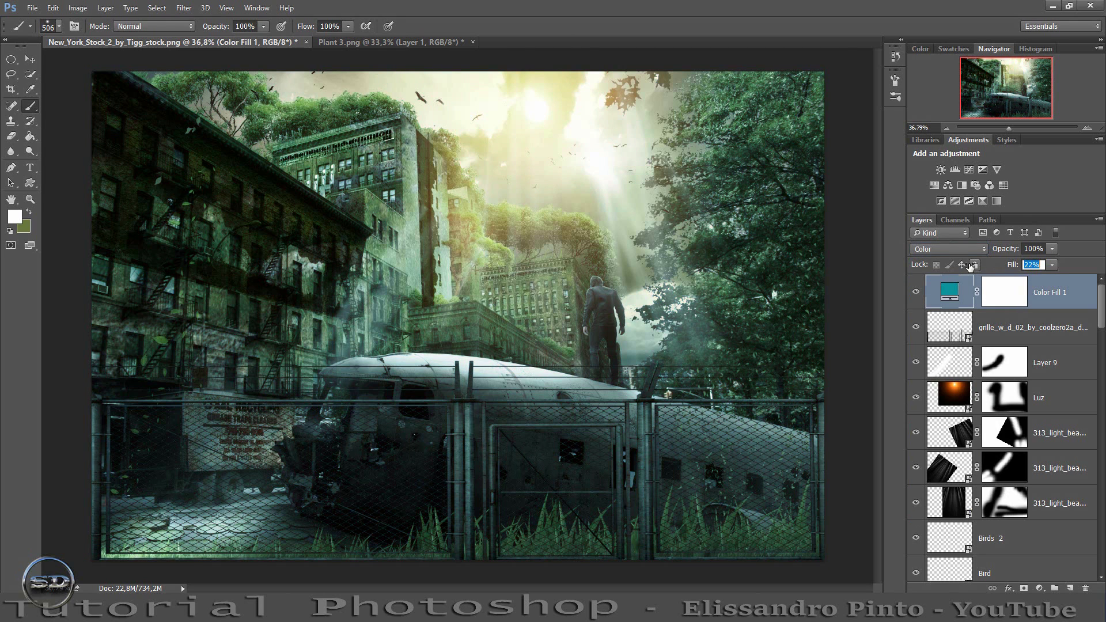
left_click(916, 293)
Set the teal fill to 87% opacity and add a Vibrance adjustment at -89 above it.
left_click_drag(1012, 256, 1000, 254)
left_click(996, 169)
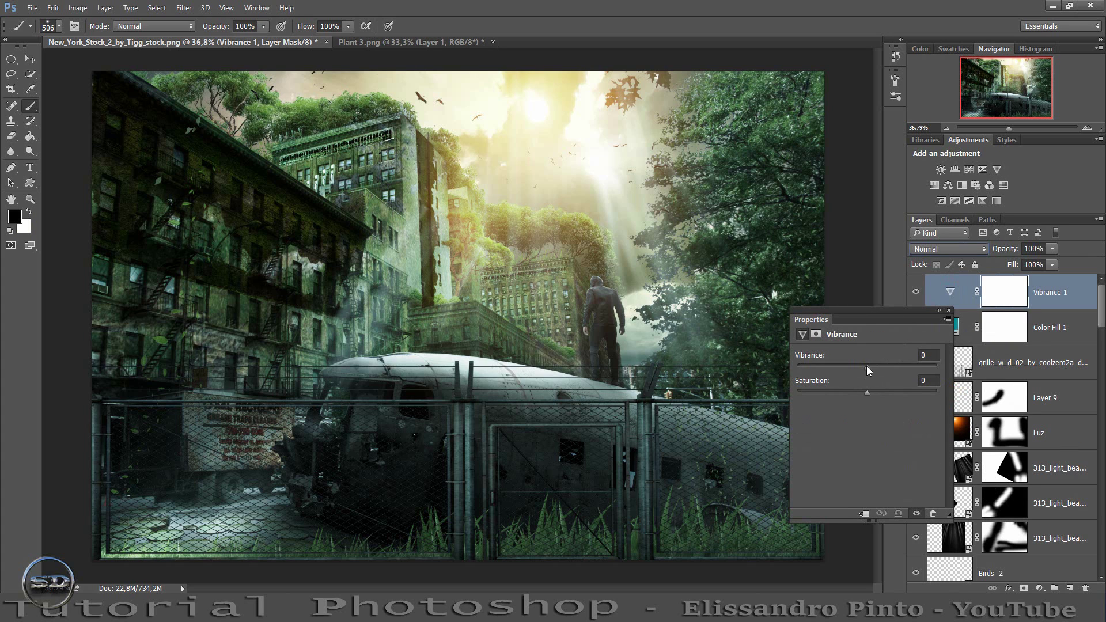
mouse_move(867, 367)
left_mouse_down()
mouse_move(806, 368)
mouse_move(822, 380)
mouse_move(848, 371)
mouse_move(878, 390)
left_mouse_up()
left_click(949, 310)
left_click(917, 293)
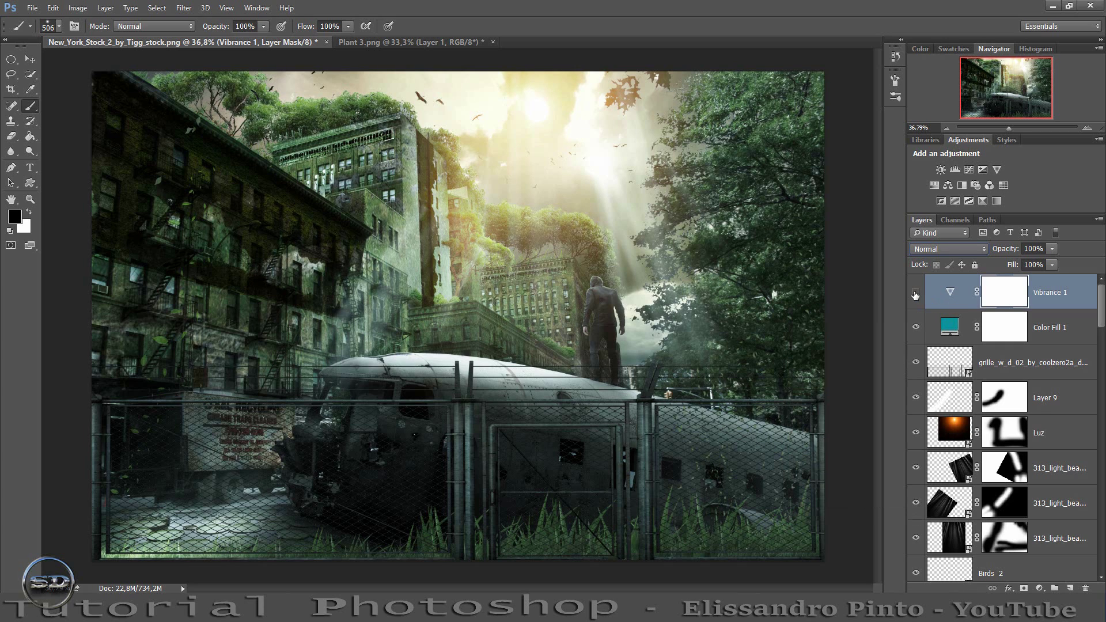
left_click(915, 292)
Add Curves 1 and bend its RGB curve into an S-shape, lifting highlights and deepening shadows.
left_click(969, 171)
left_click_drag(865, 445, 873, 454)
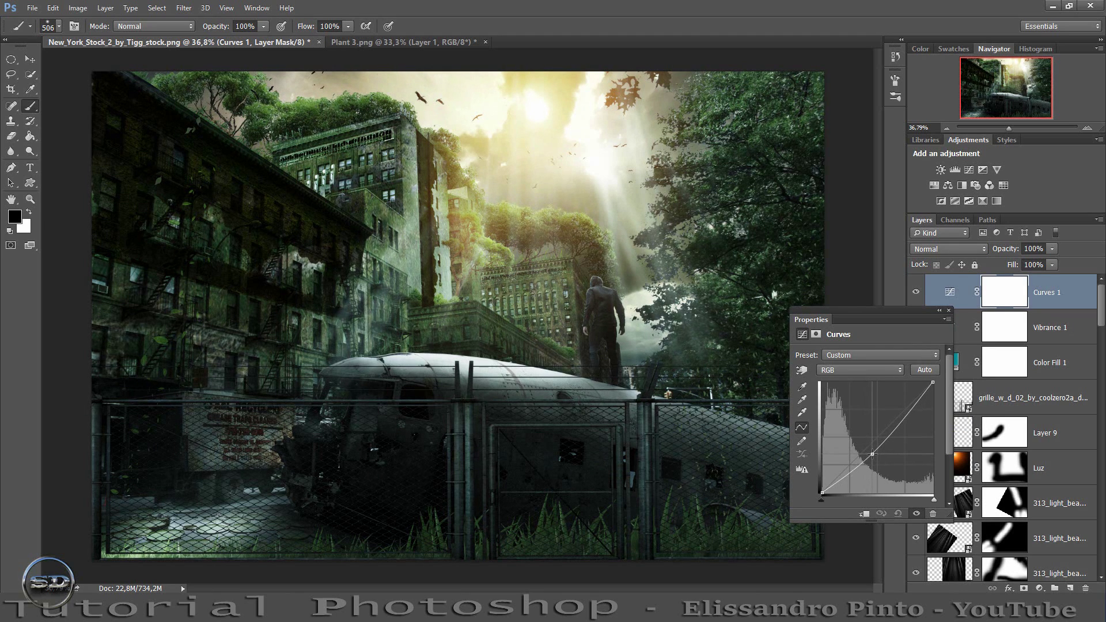
left_click_drag(873, 454, 873, 454)
left_click_drag(872, 455, 870, 450)
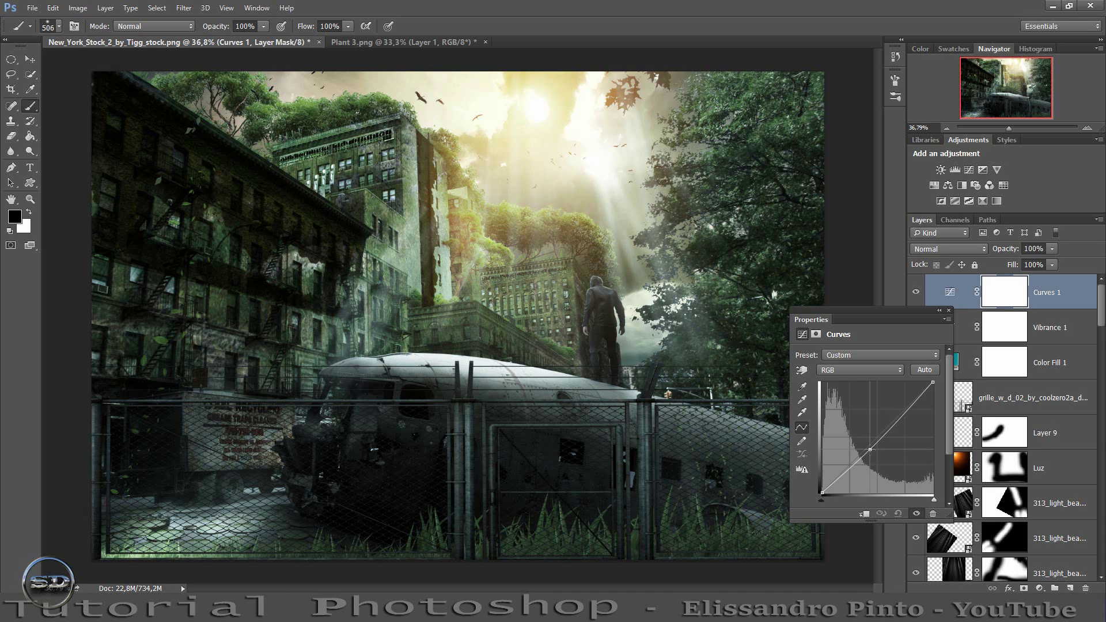
left_click_drag(870, 449, 874, 459)
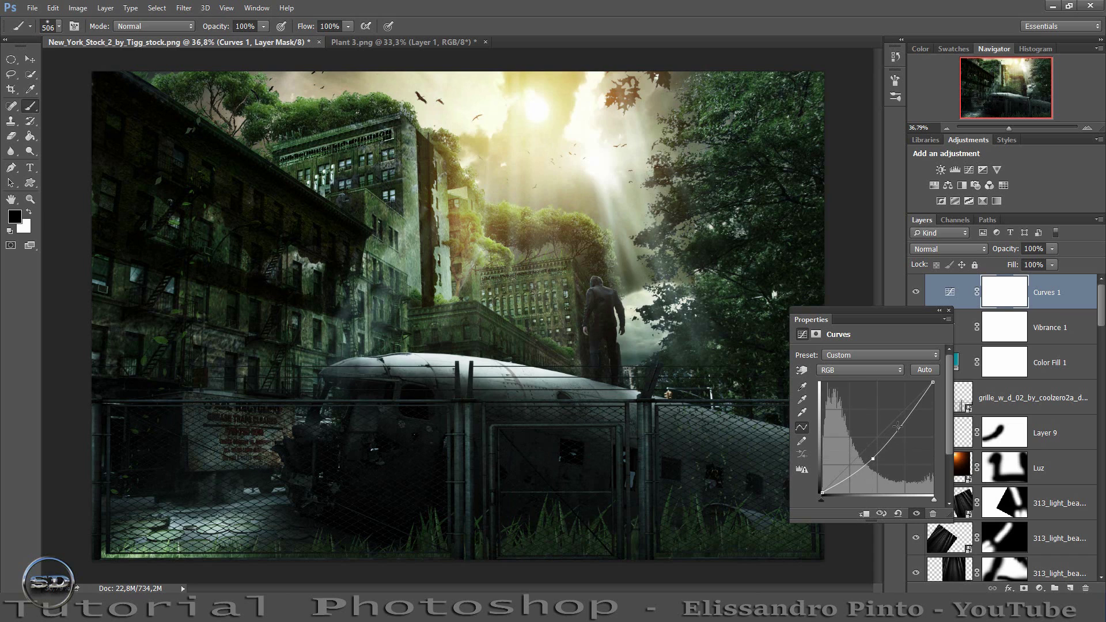
left_click_drag(901, 430, 866, 457)
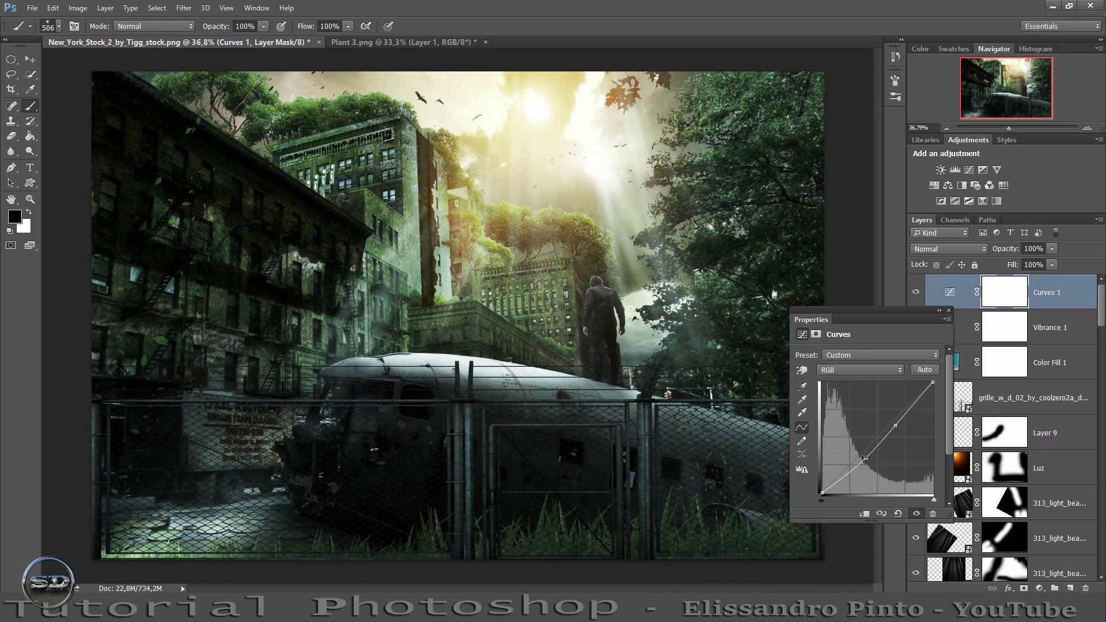
left_click_drag(866, 457, 868, 459)
Raise the Red curve and lower the Green midtones slightly in Curves 1.
left_click(866, 369)
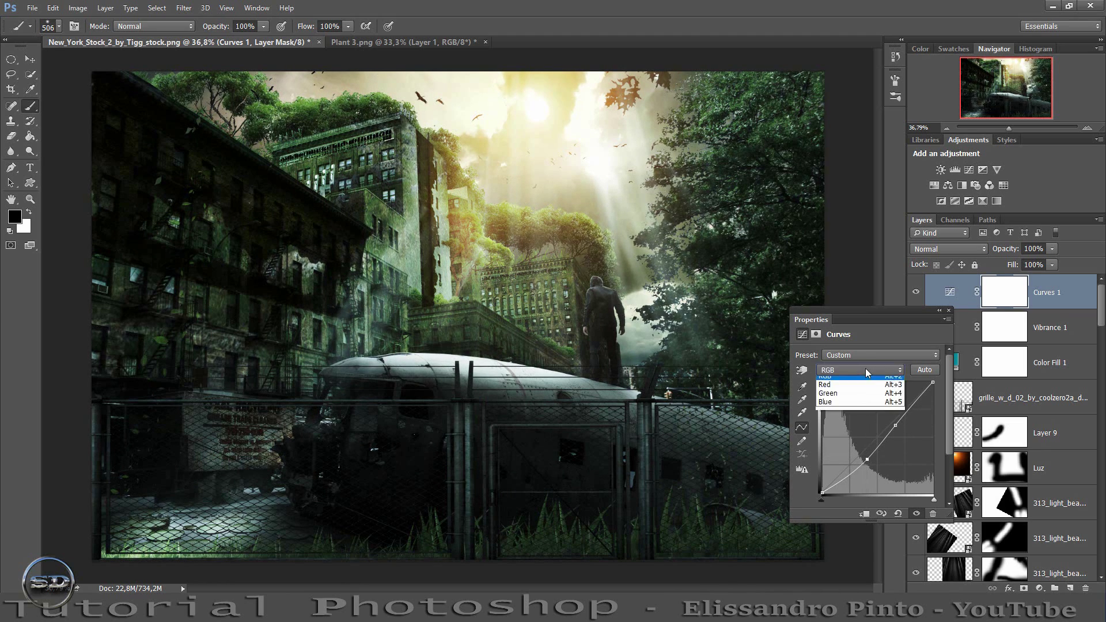
left_click(843, 385)
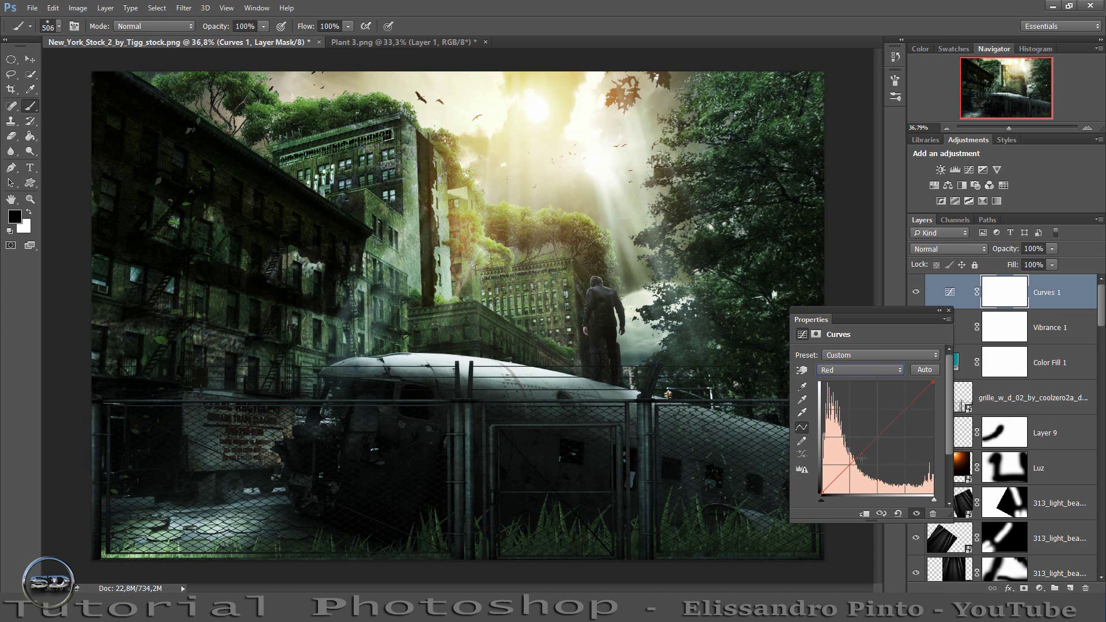
left_click_drag(861, 458, 857, 455)
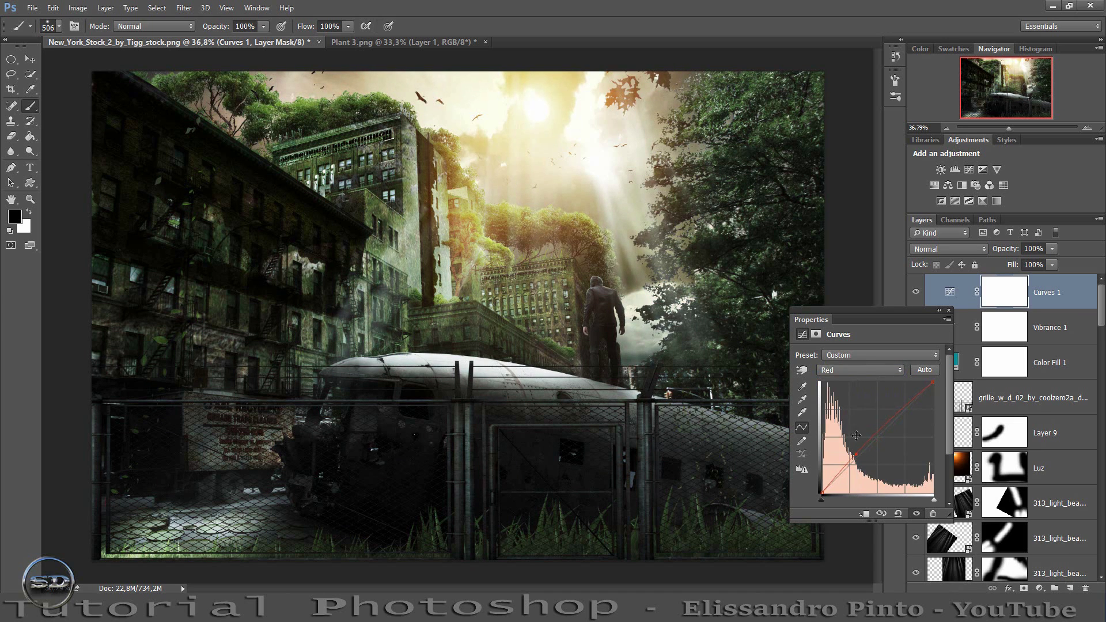
left_click(853, 369)
left_click(845, 394)
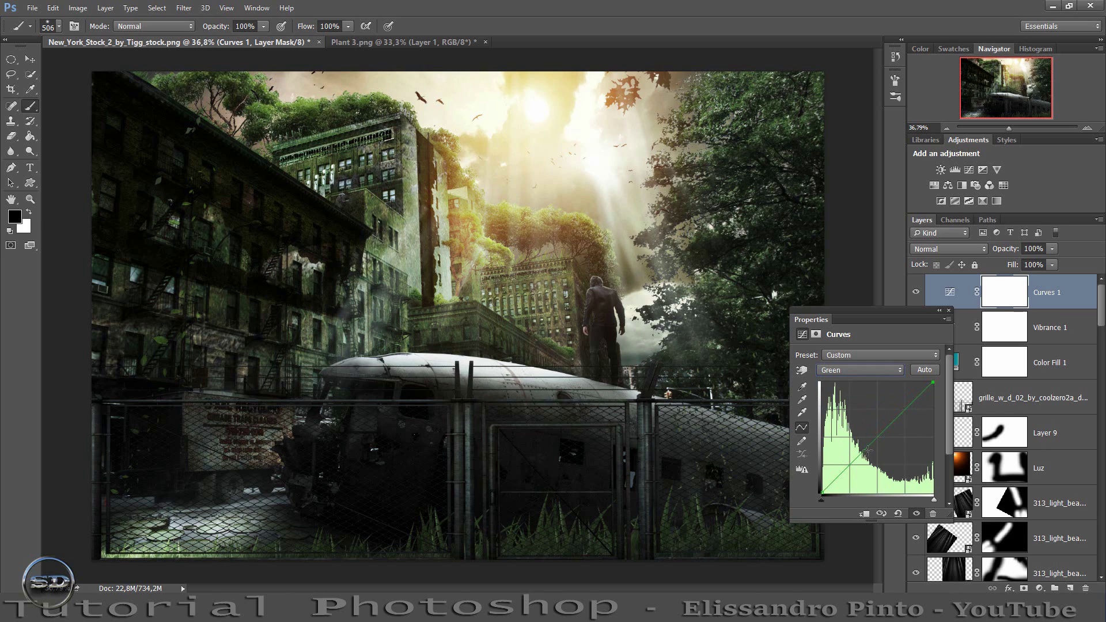
left_click_drag(870, 446, 866, 446)
Bend the Blue curve for a cool tint, then lower Curves 1 to 91% fill.
left_click(859, 370)
left_click(841, 411)
left_click_drag(897, 419, 897, 412)
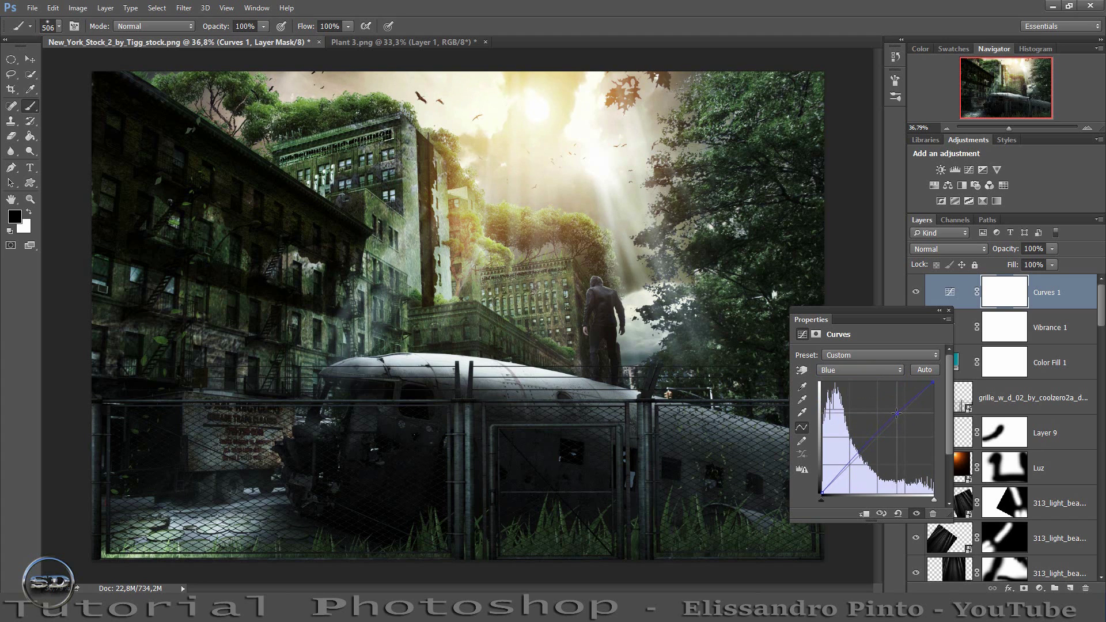
left_click_drag(861, 456, 860, 454)
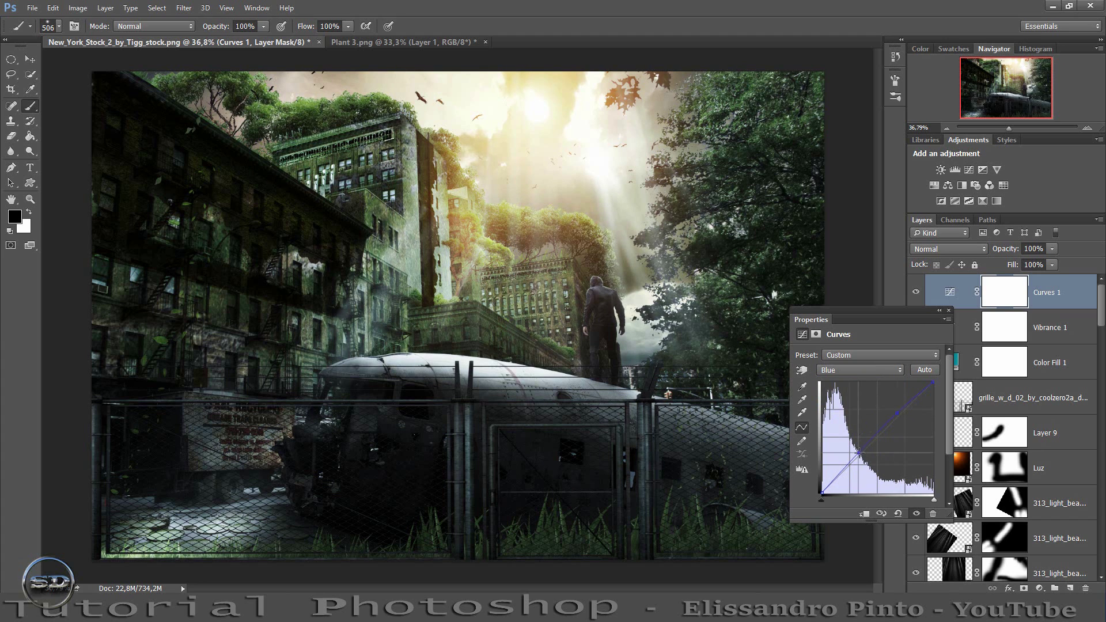
left_click(949, 311)
left_click(916, 293)
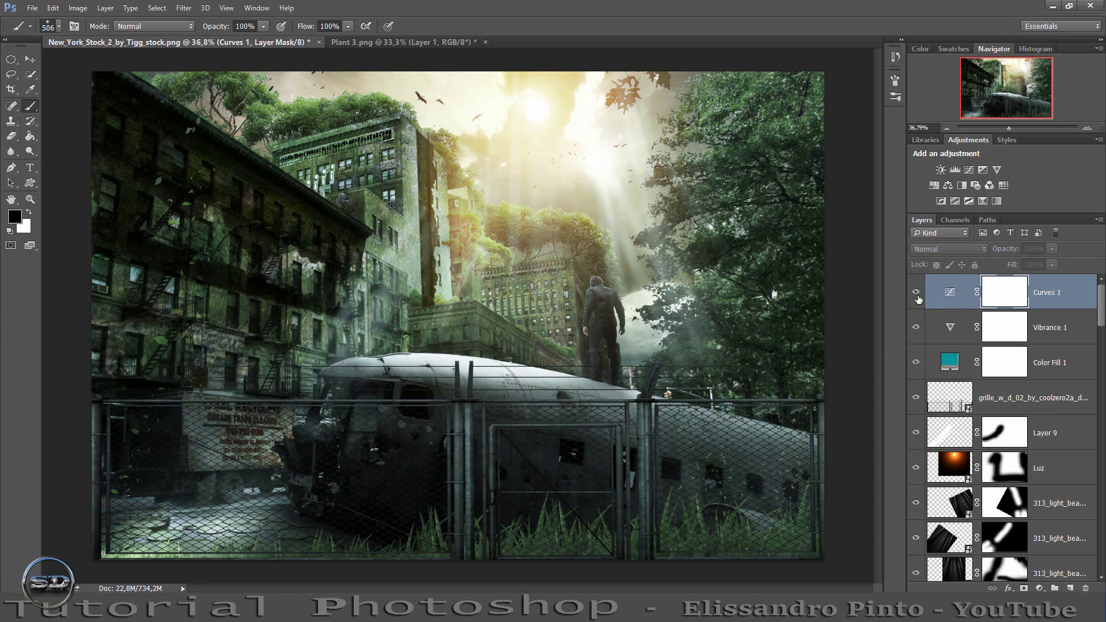
left_click(917, 294)
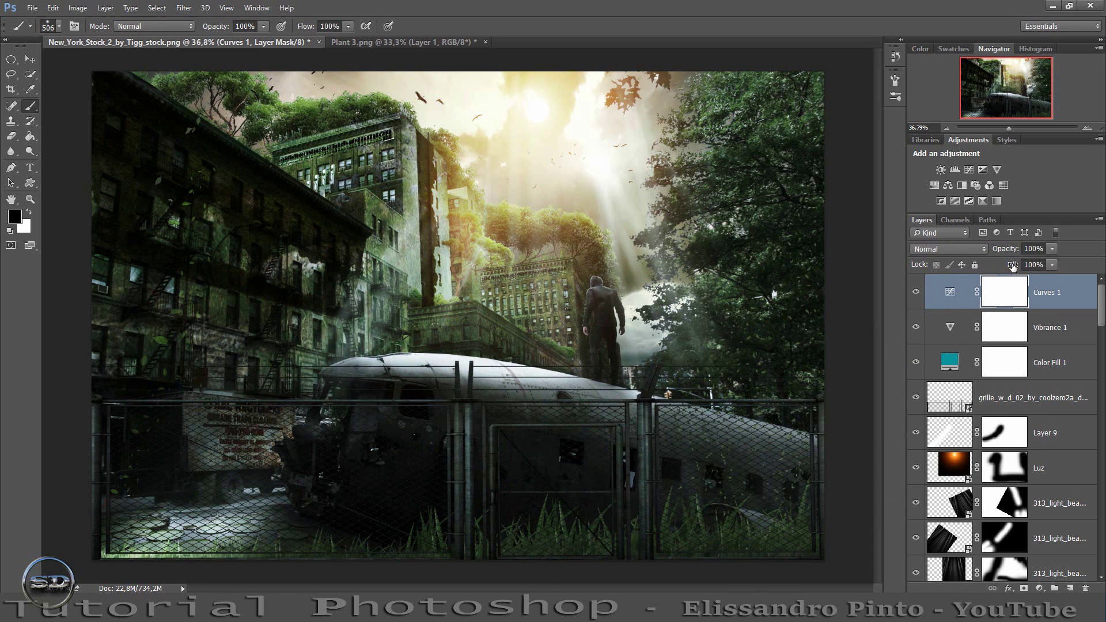
left_click_drag(1012, 267, 1007, 266)
Add a Photo Filter adjustment using the Cooling Filter (82) preset.
left_click(917, 292)
left_click(916, 293)
left_click(975, 186)
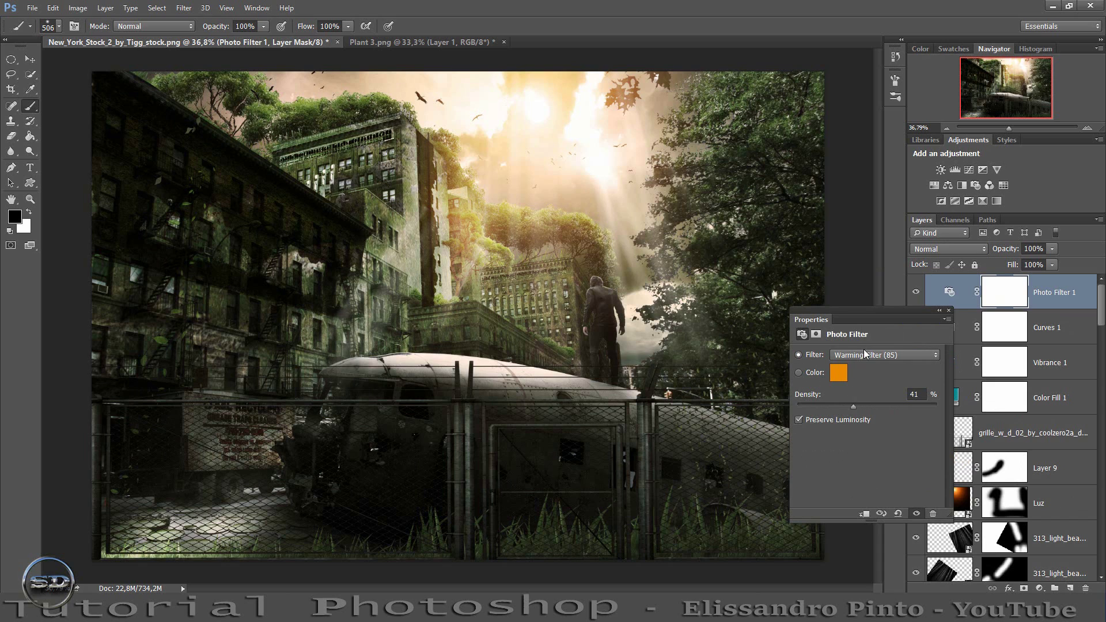
left_click(866, 356)
left_click(858, 380)
key("Down")
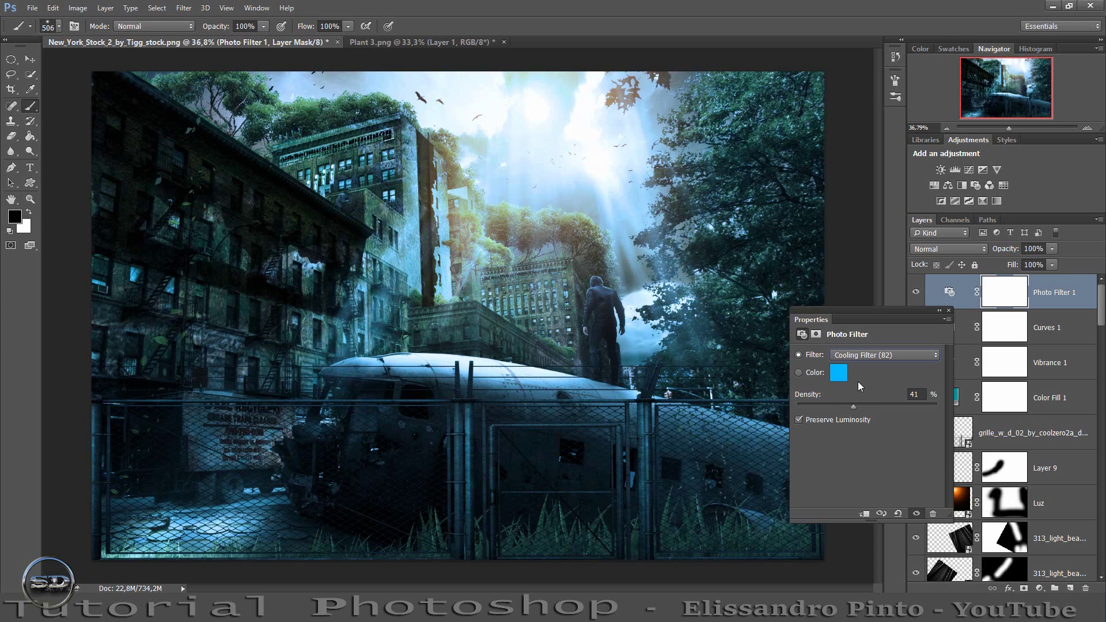
Compare the photo filter on and off, and fade it to 64% fill.
left_click(948, 310)
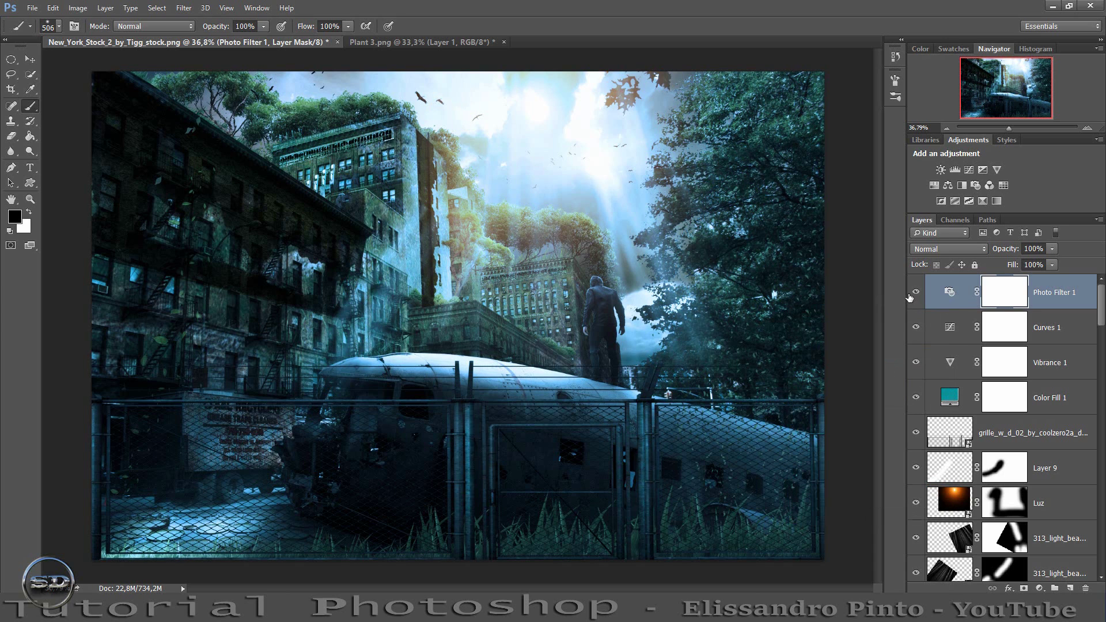
left_click(917, 293)
mouse_move(1006, 268)
left_mouse_down()
mouse_move(1005, 253)
mouse_move(986, 253)
left_mouse_up()
Add a Color Lookup adjustment, browsing the 3DLUT presets to settle on Candlelight.CUBE.
left_click(916, 292)
left_click(1005, 185)
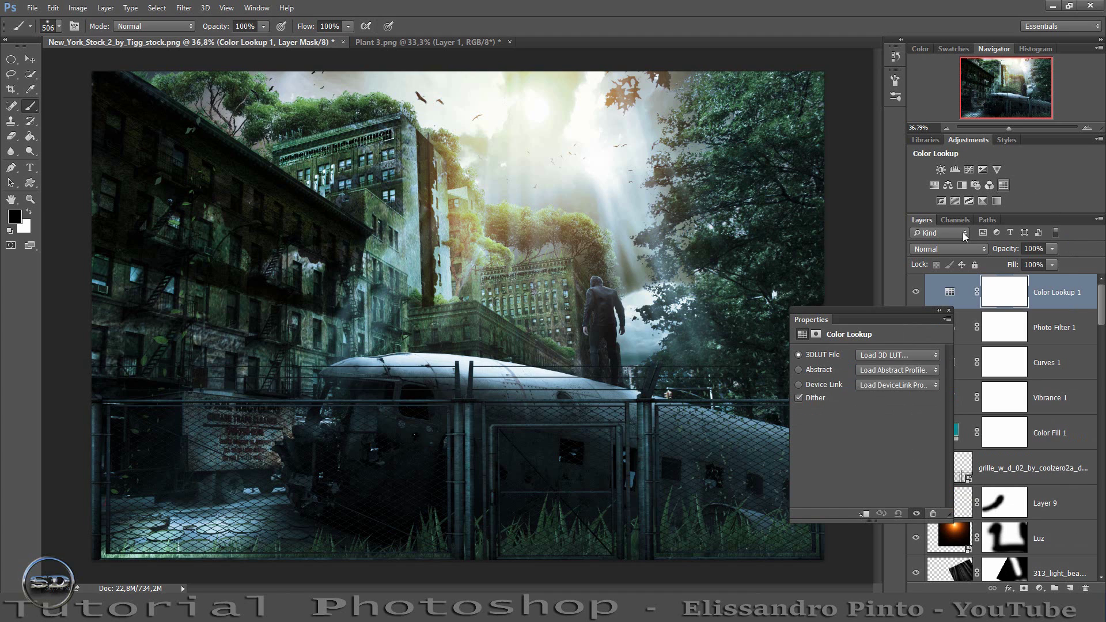
left_click(893, 356)
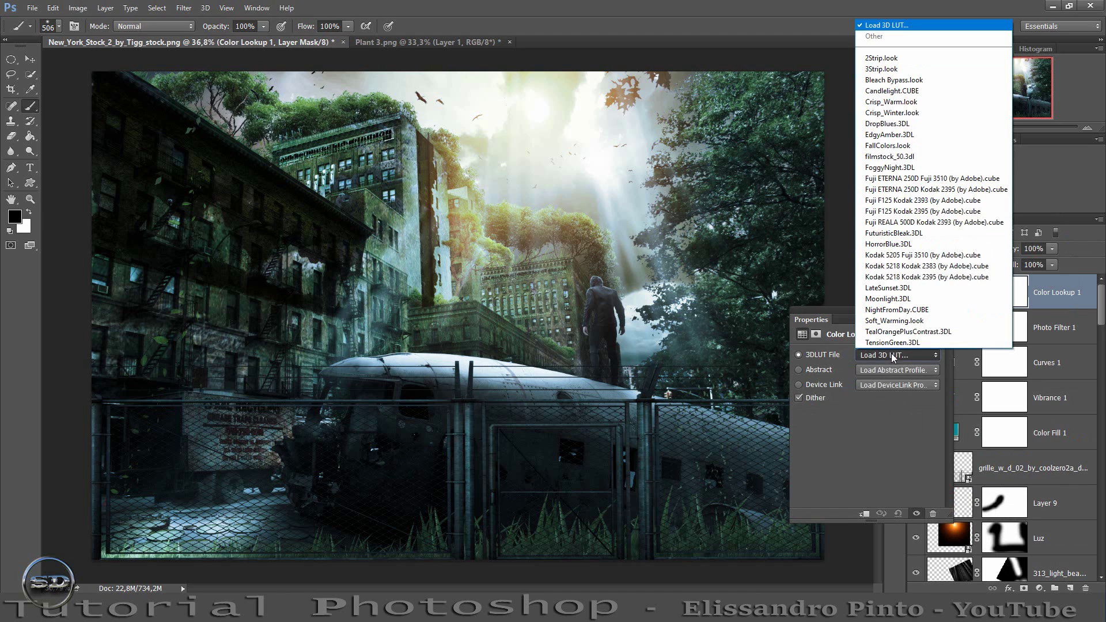
left_click(921, 58)
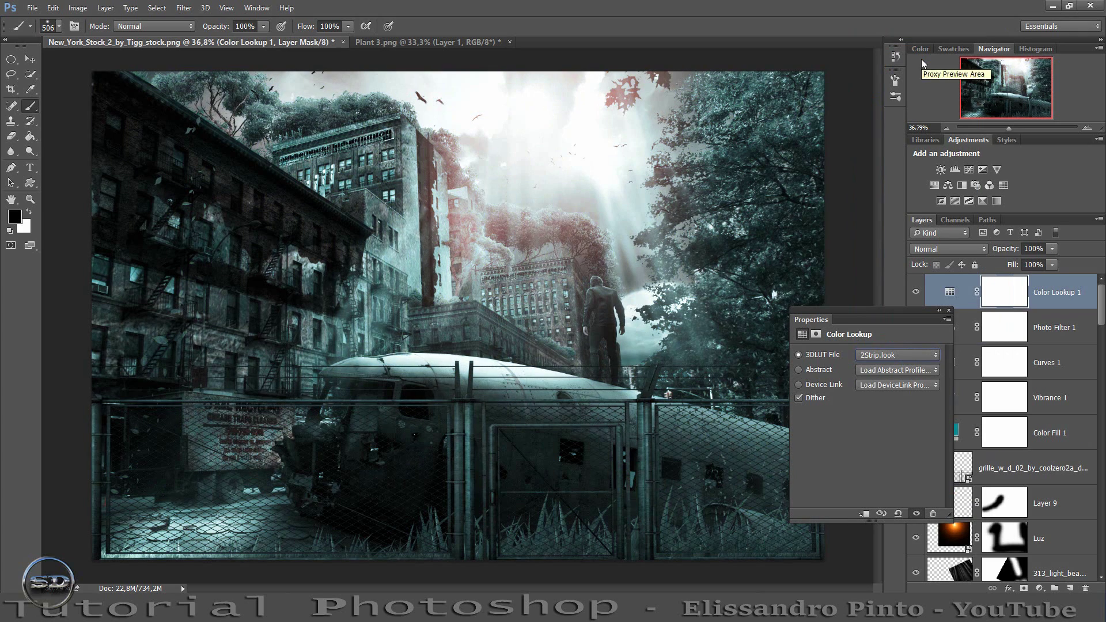
key("Down")
key("Down")
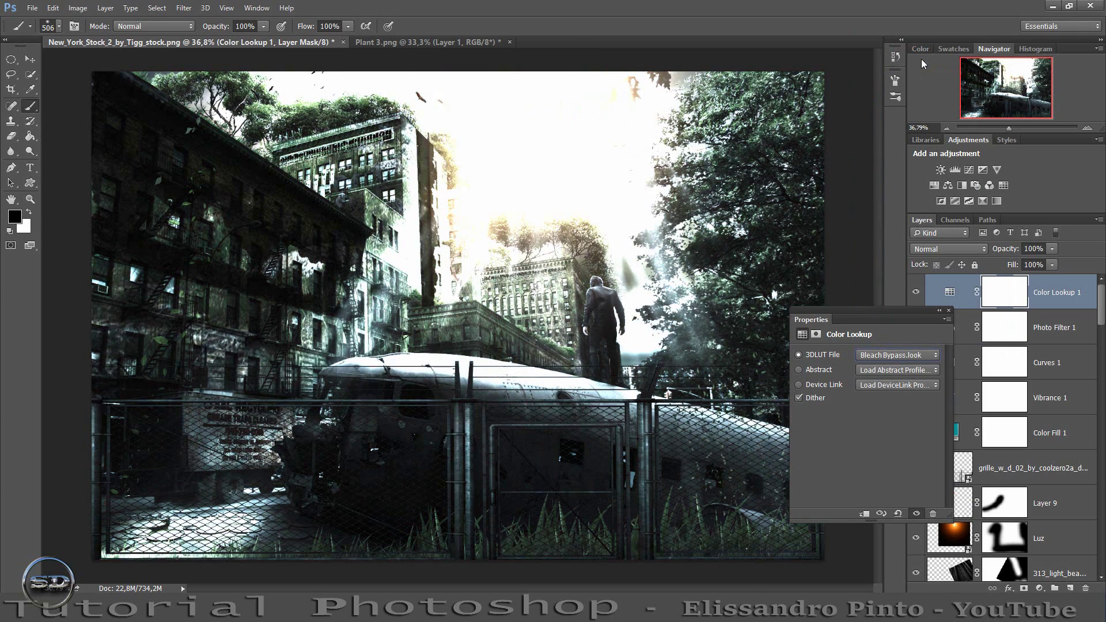
key("Down")
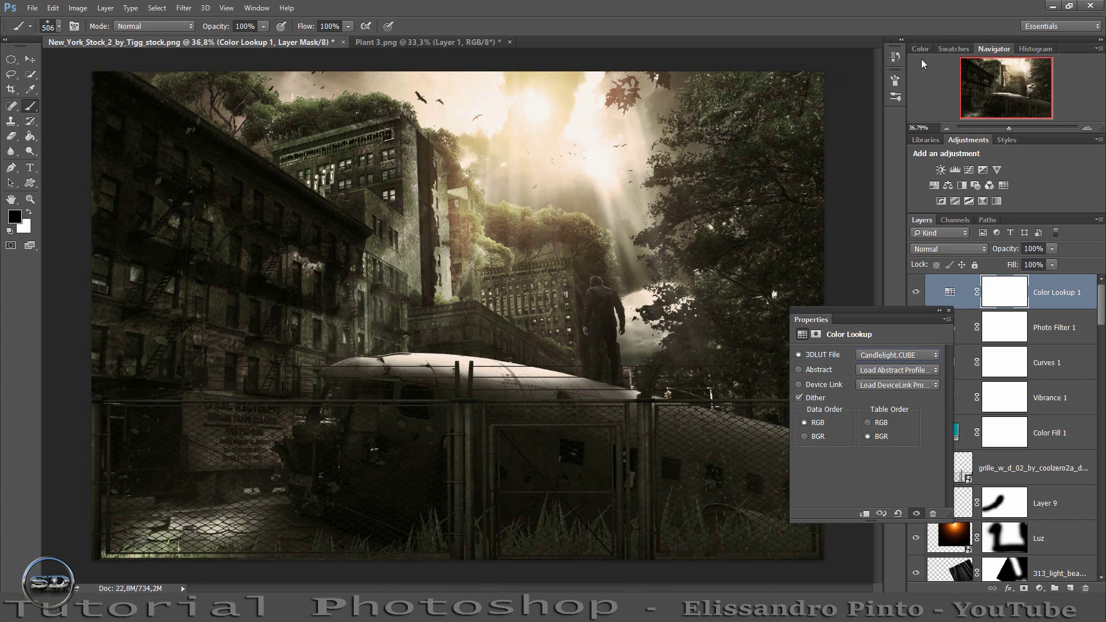
left_click(949, 310)
Reduce Color Lookup 1 to 50% fill and 56% opacity, toggling it to compare.
left_click_drag(1014, 265, 986, 266)
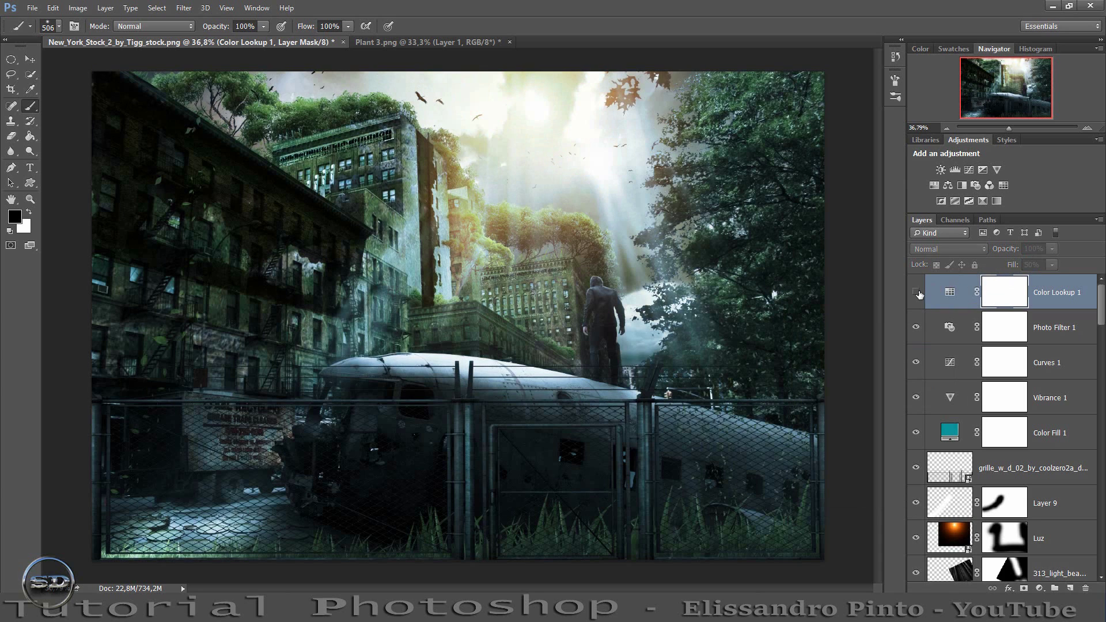
left_click(916, 292)
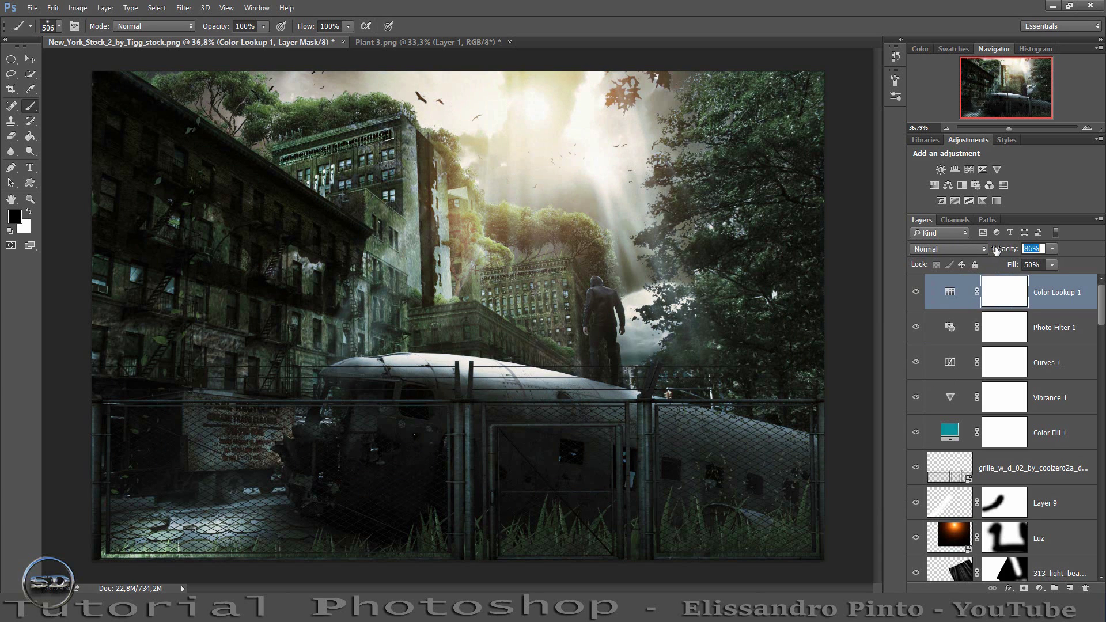
left_click_drag(1007, 250, 979, 250)
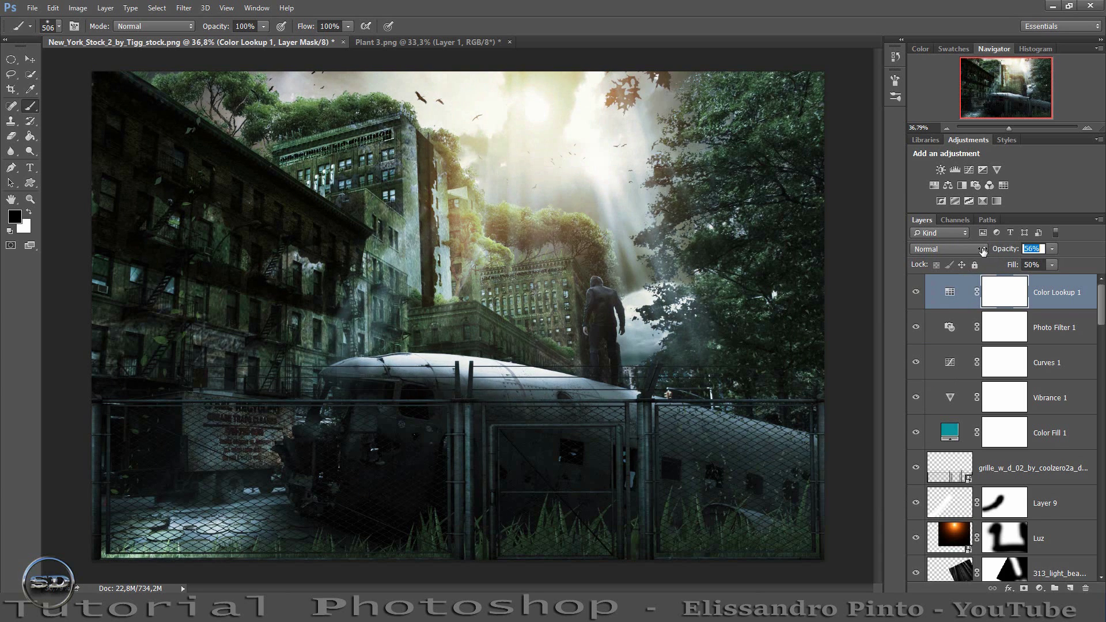
left_click(916, 292)
Add a second Color Lookup layer and settle on the FallColors.look 3DLUT grade.
left_click(1003, 186)
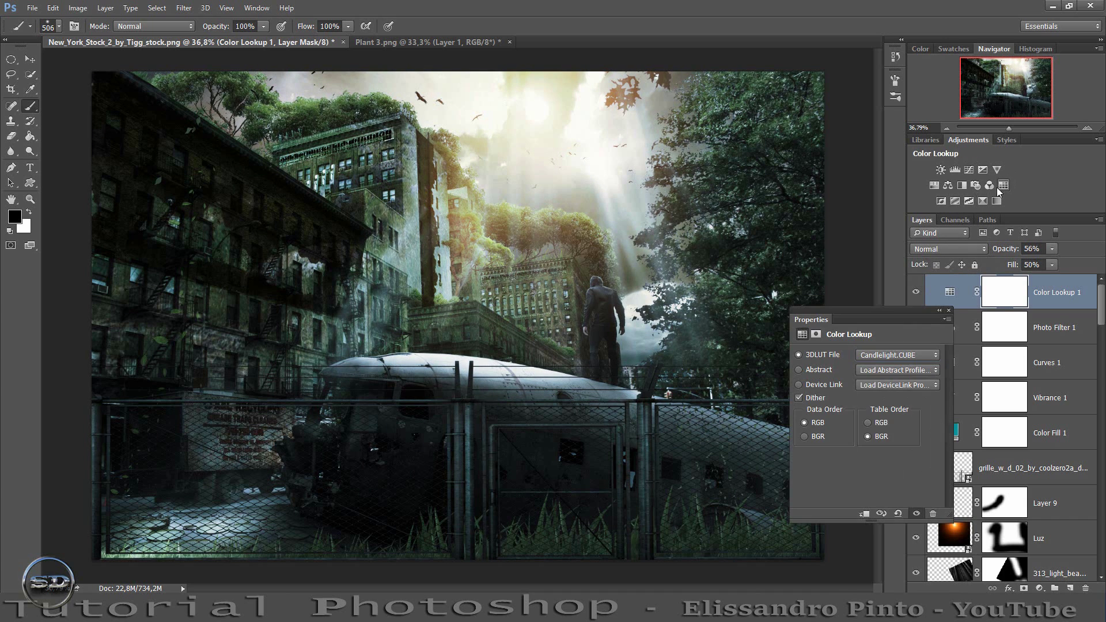
left_click(876, 353)
left_click(919, 73)
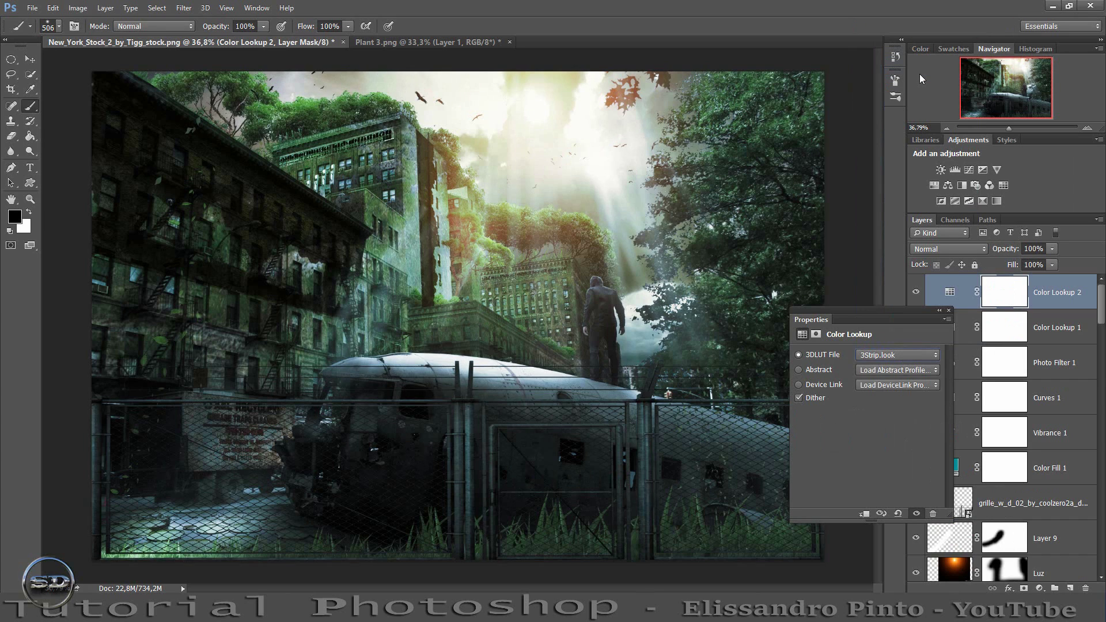
key("Down")
key("Down")
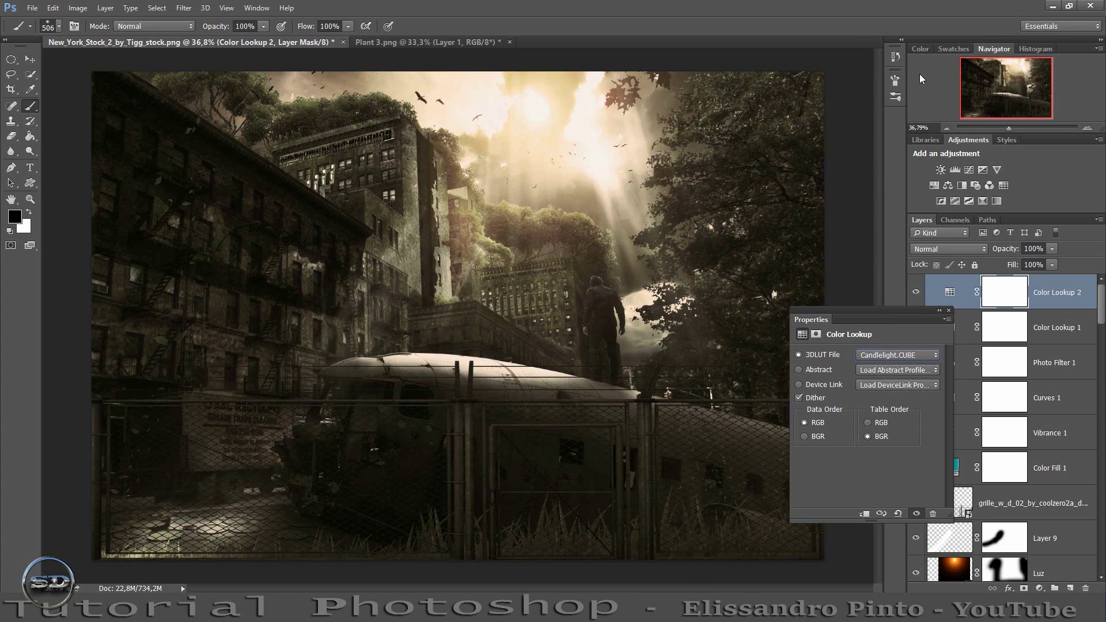
key("Down")
key("Down")
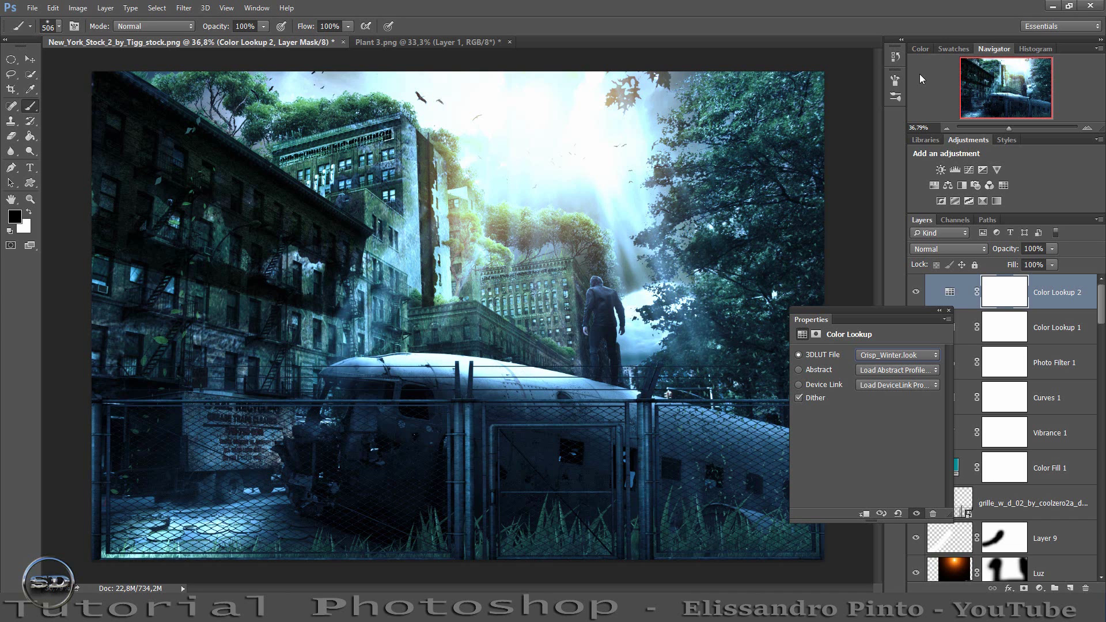
key("Down")
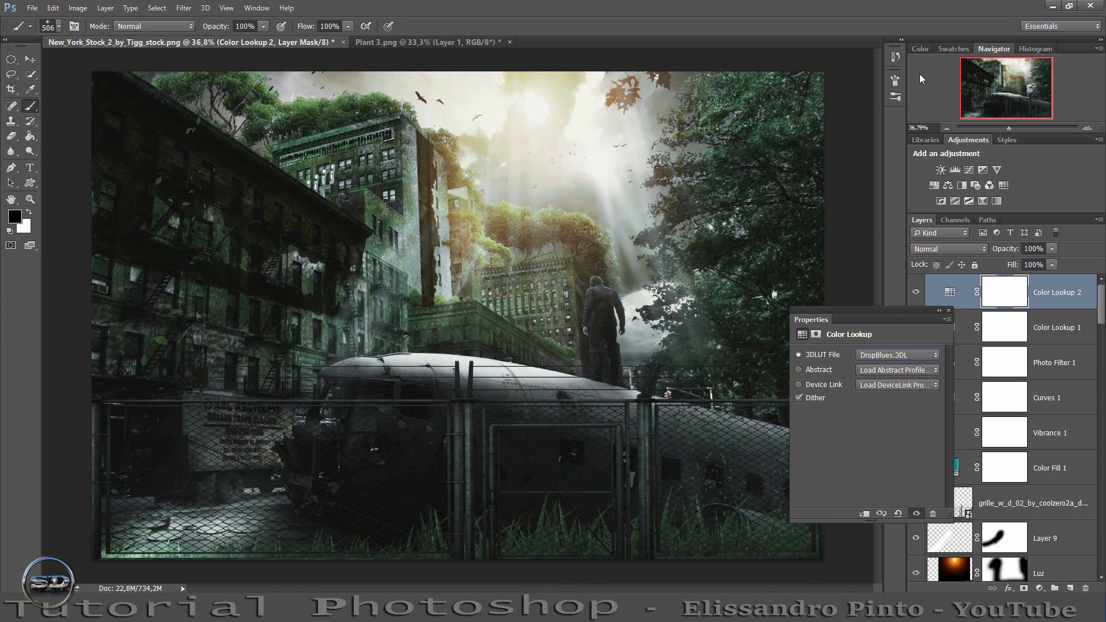
key("Down")
key("Down")
left_click(949, 311)
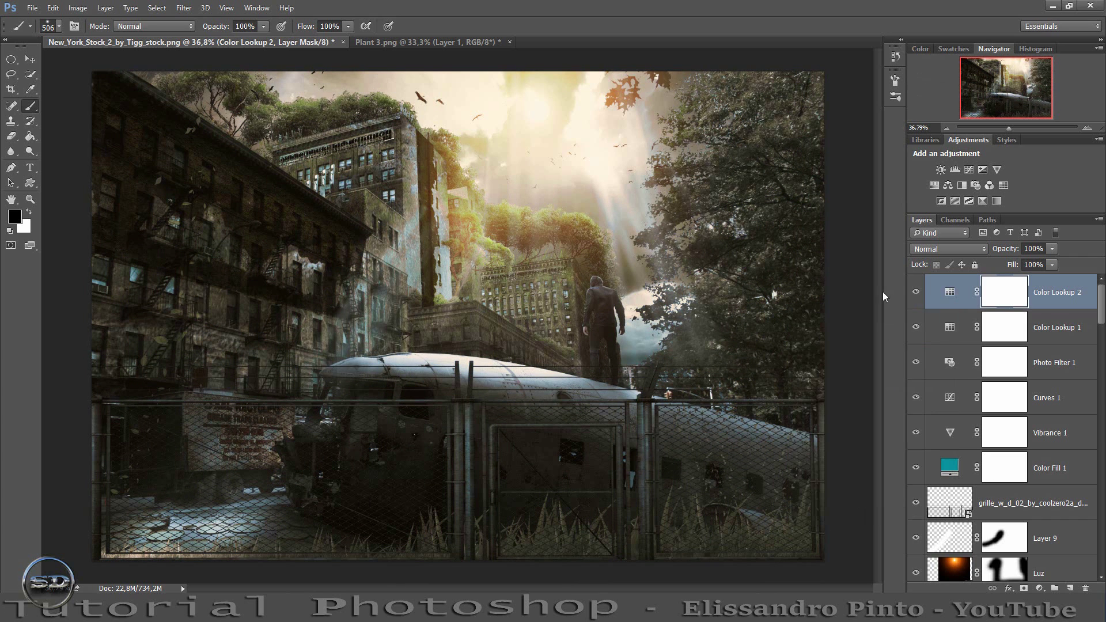
Blend Color Lookup 2 in Overlay at 56% fill and 23% opacity.
left_click(916, 292)
left_click(916, 292)
left_click_drag(1013, 265, 970, 262)
left_click(948, 249)
left_click(929, 391)
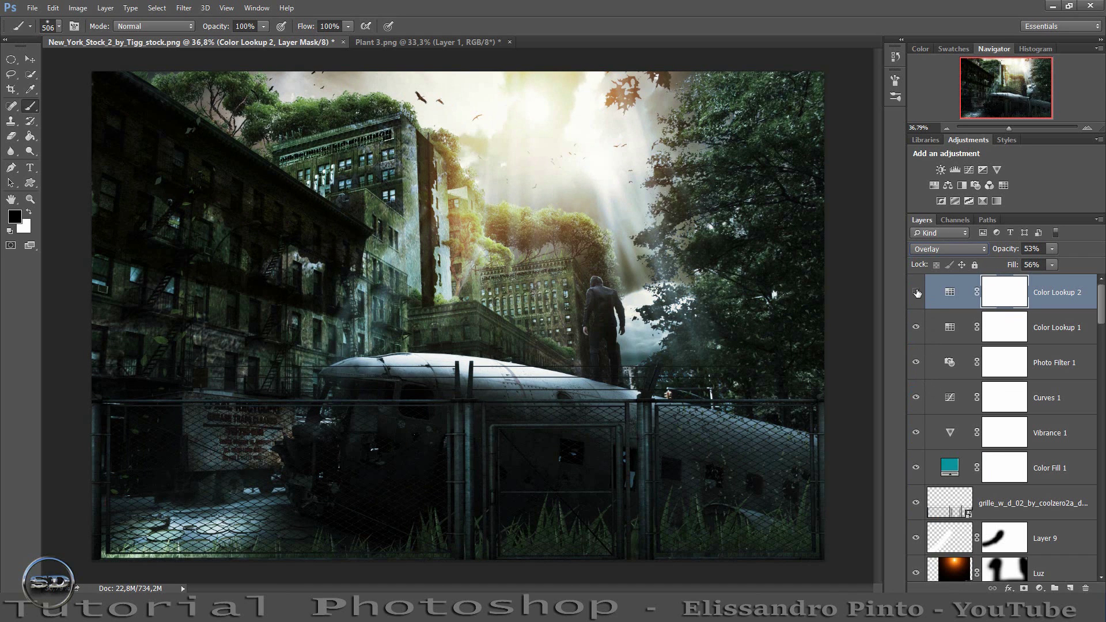
left_click(916, 293)
left_click_drag(1004, 249, 1025, 248)
Add a Brightness/Contrast layer at about 40 brightness and mask it off the top sky with an 892 px brush.
left_click(941, 170)
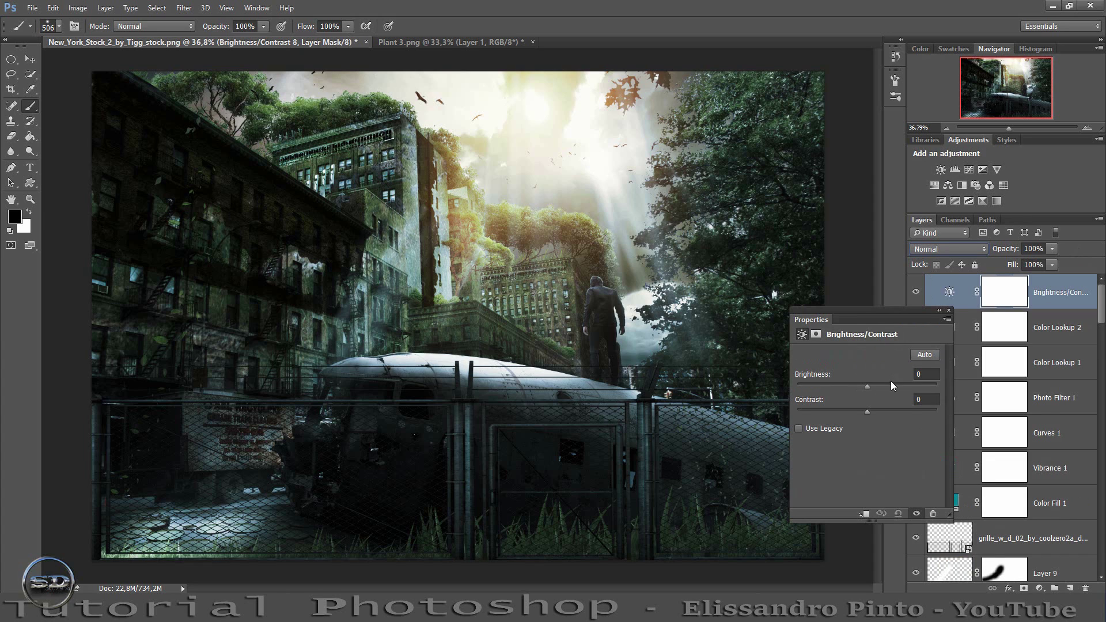
left_click_drag(871, 385, 887, 383)
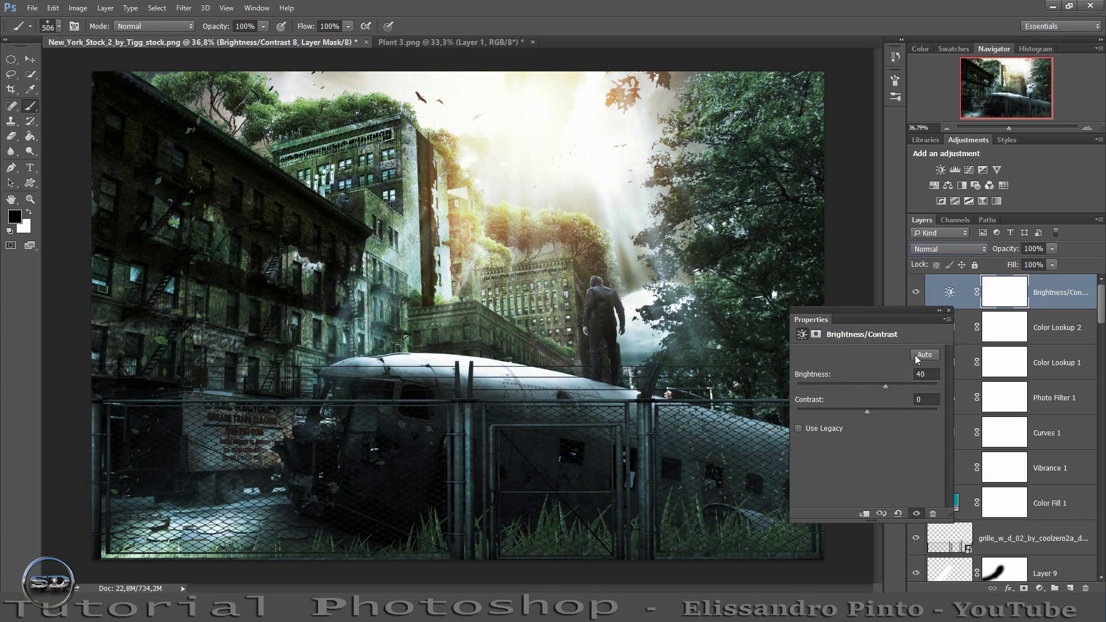
left_click(949, 310)
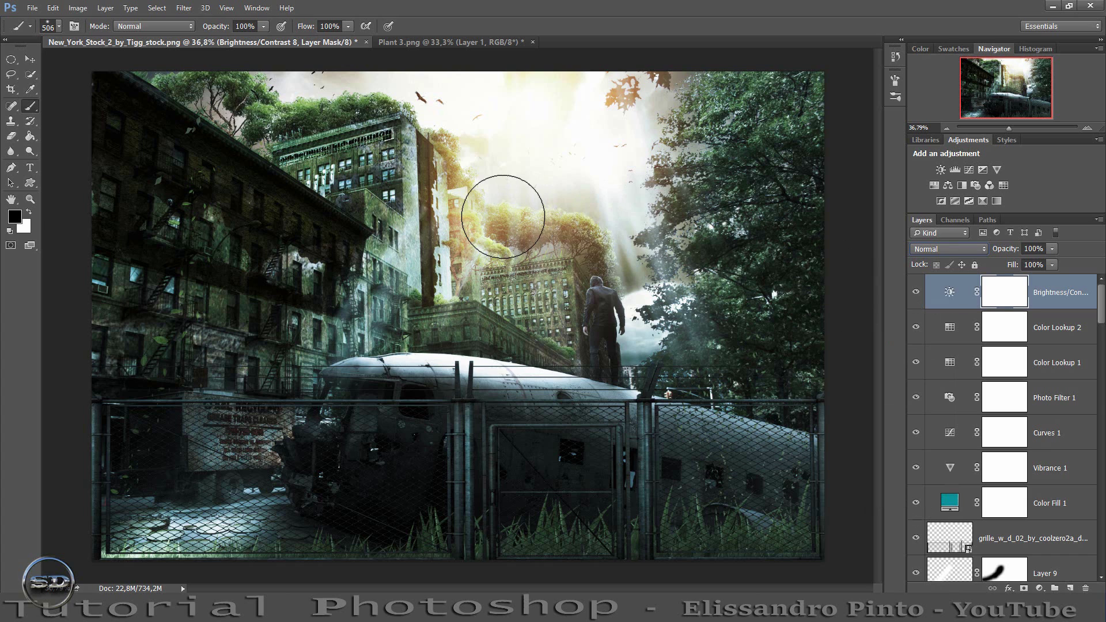
left_click_drag(503, 217, 546, 211)
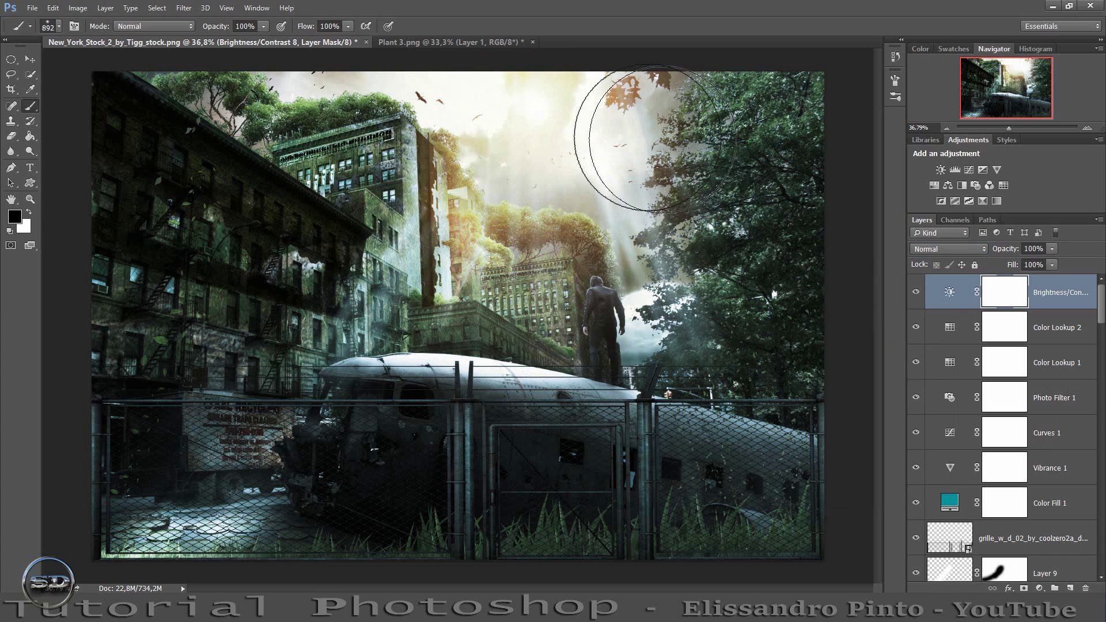
left_click_drag(474, 119, 686, 113)
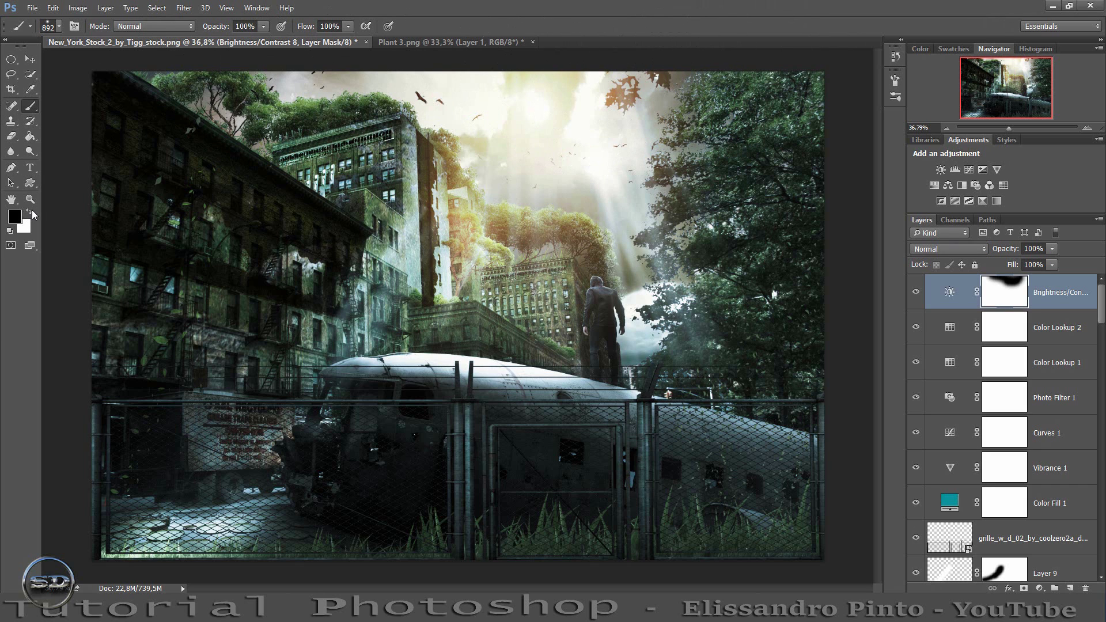
left_click(30, 212)
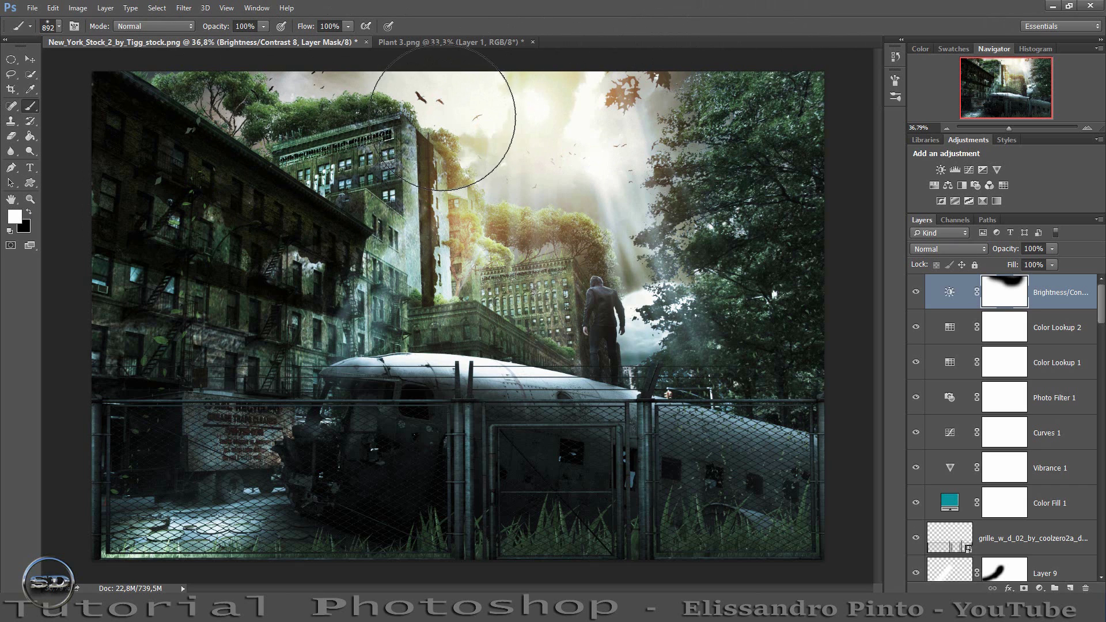
left_click(916, 292)
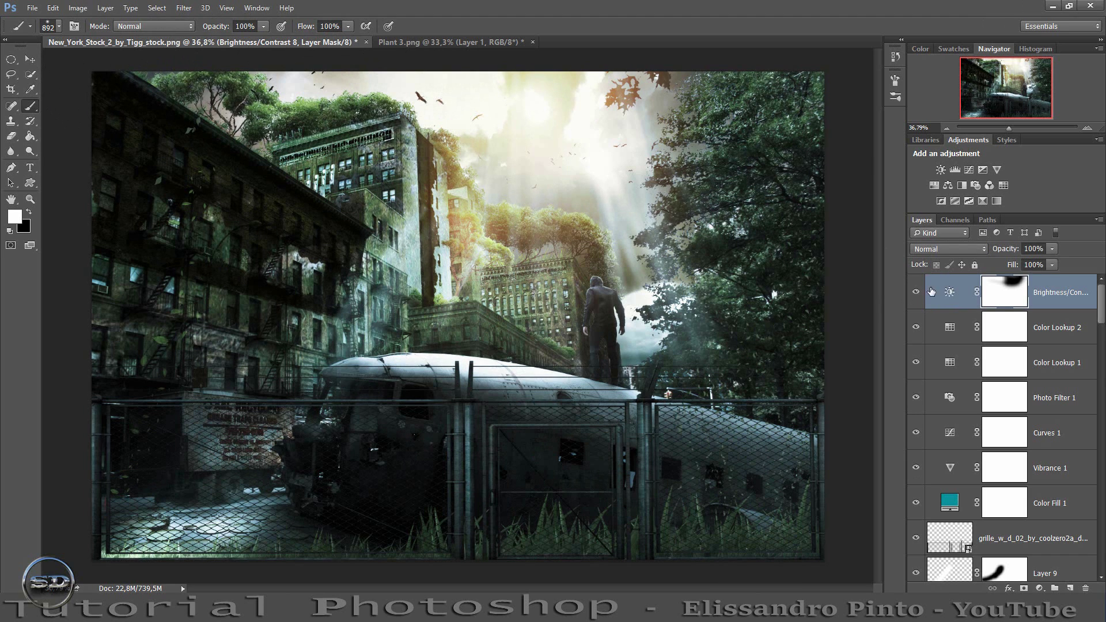
Blend the Brightness/Contrast layer in Overlay at 72% fill and 44% opacity, comparing before and after.
left_click_drag(1014, 265, 1001, 255)
left_click(976, 249)
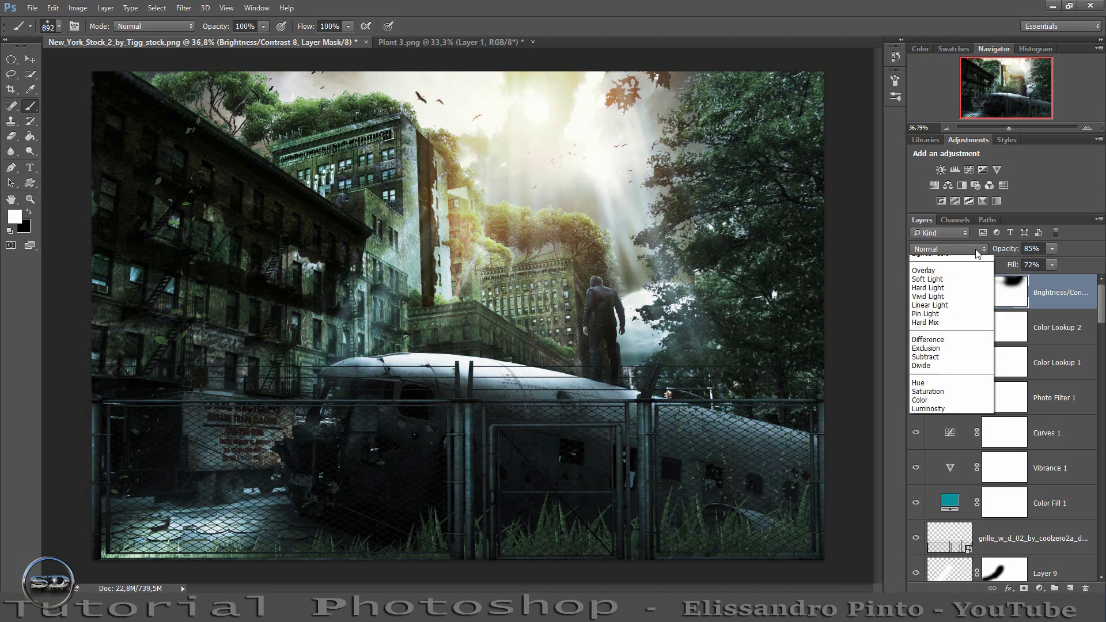
left_click(928, 389)
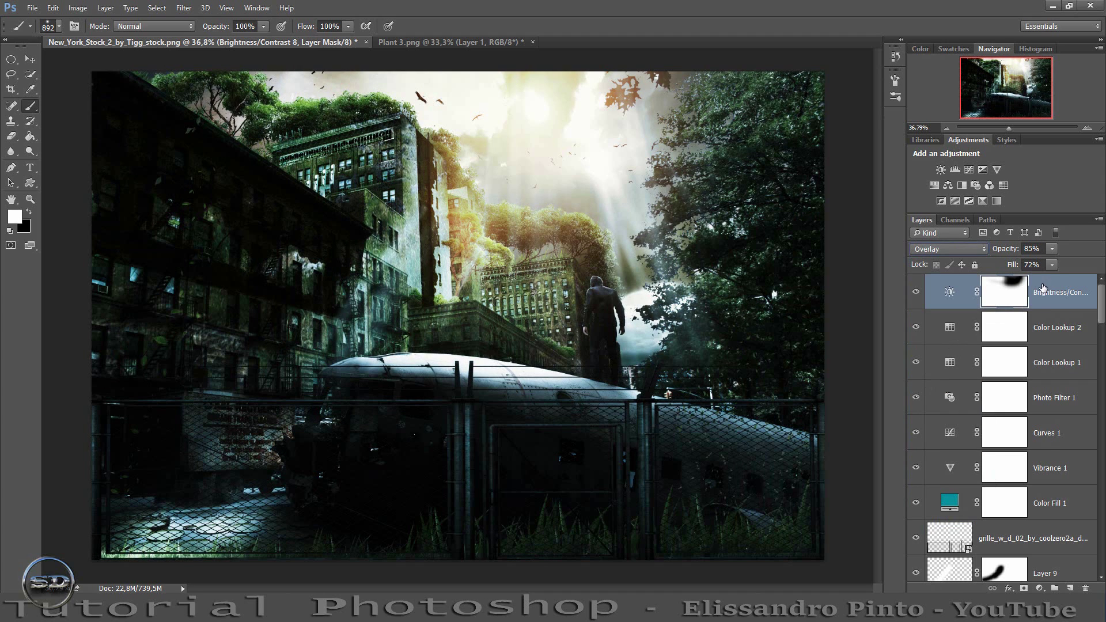
left_click_drag(1013, 251, 990, 253)
left_click(916, 293)
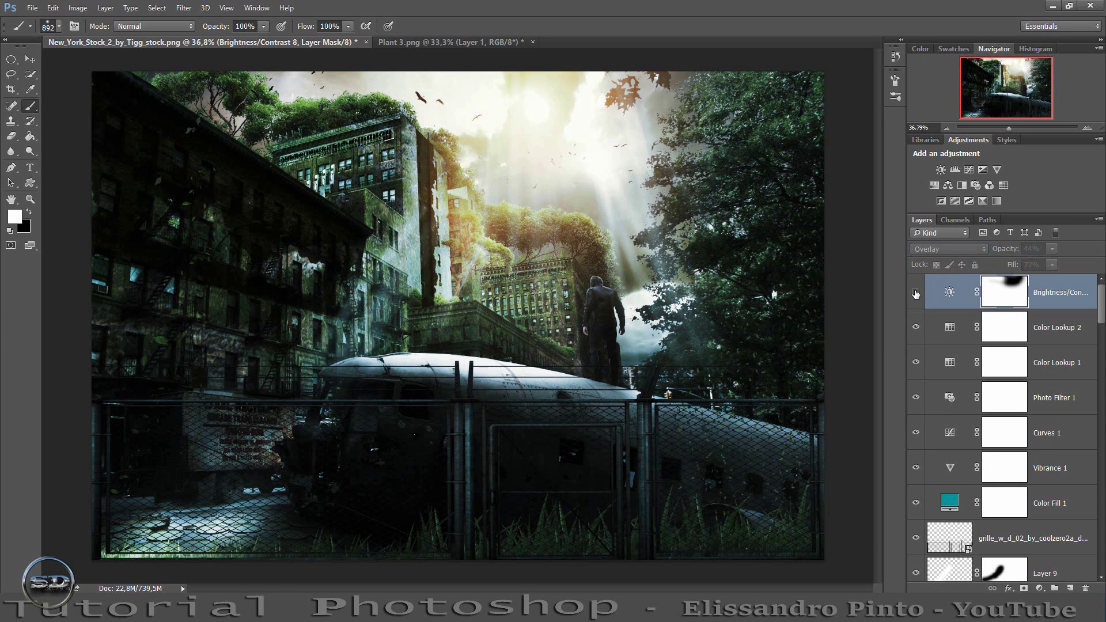
left_click(916, 293)
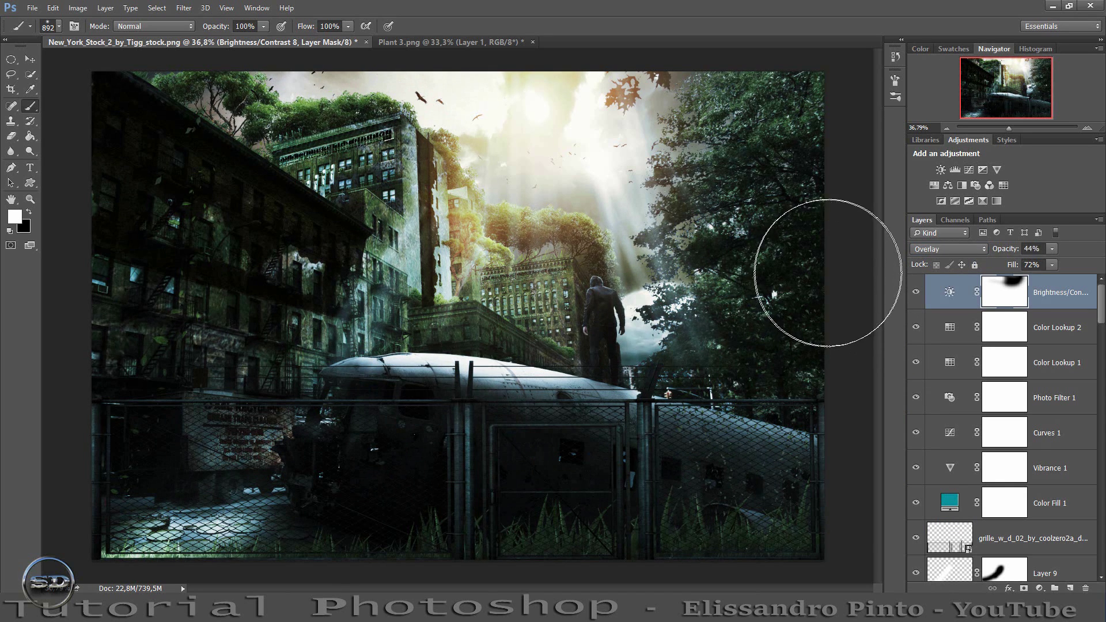
left_click(915, 294)
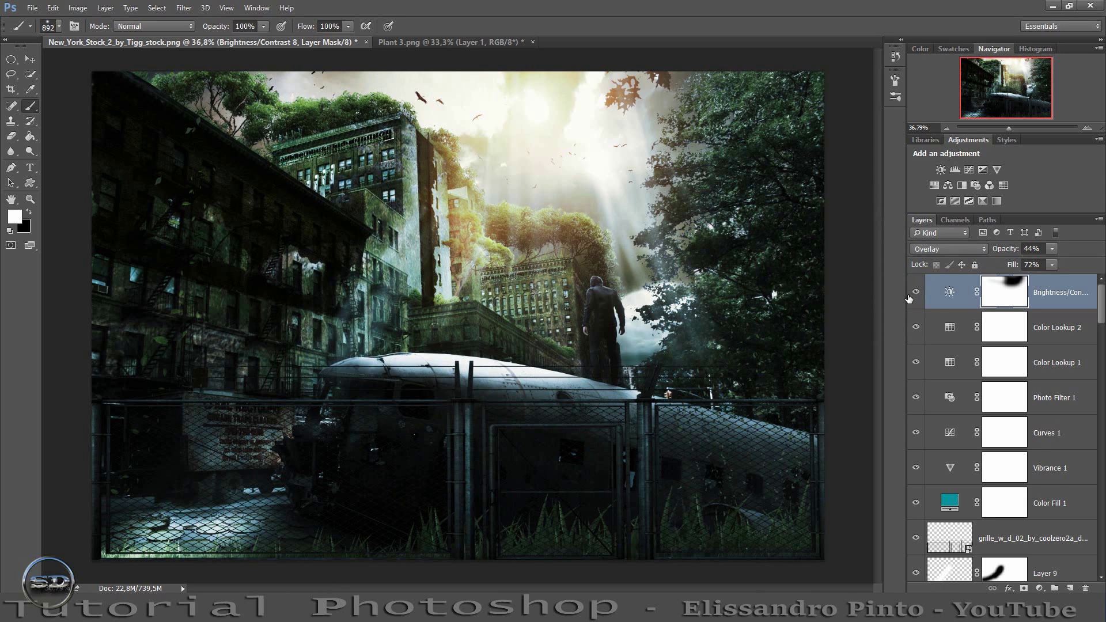
left_click(915, 293)
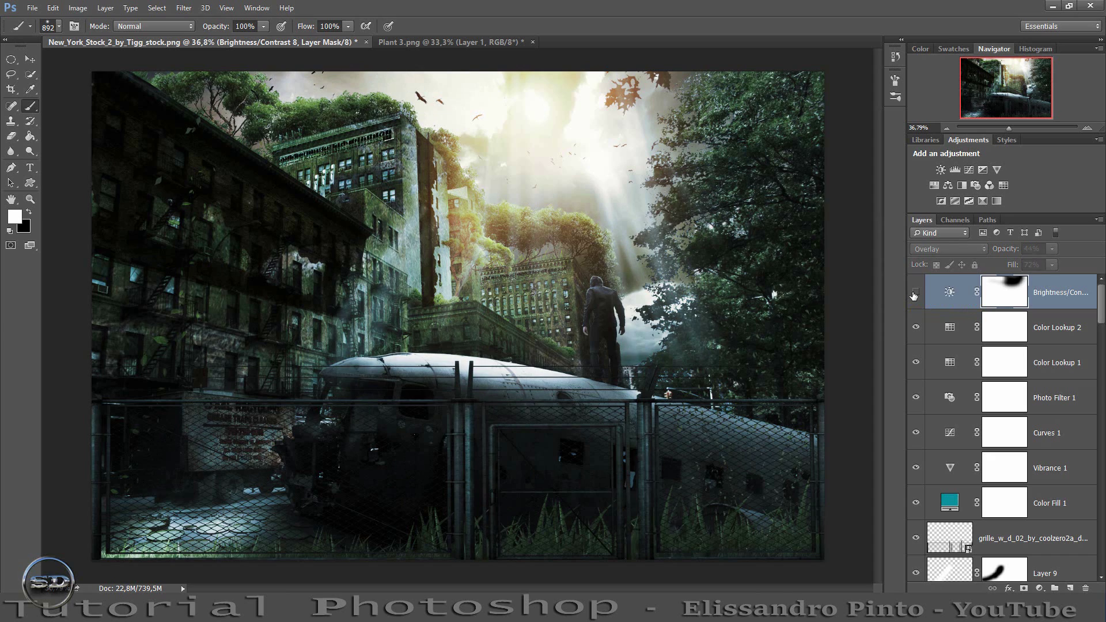
left_click(914, 293)
left_click(916, 327)
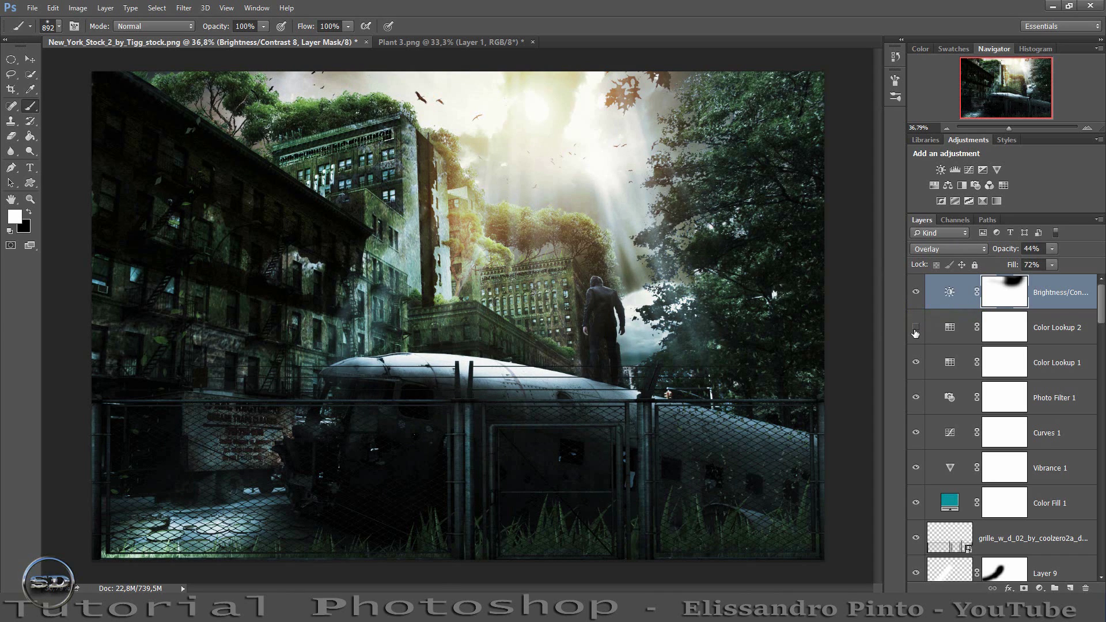
Restore the hidden Color Lookup layer and lower Curves 1 to 66% opacity.
left_click(916, 364)
left_click(916, 435)
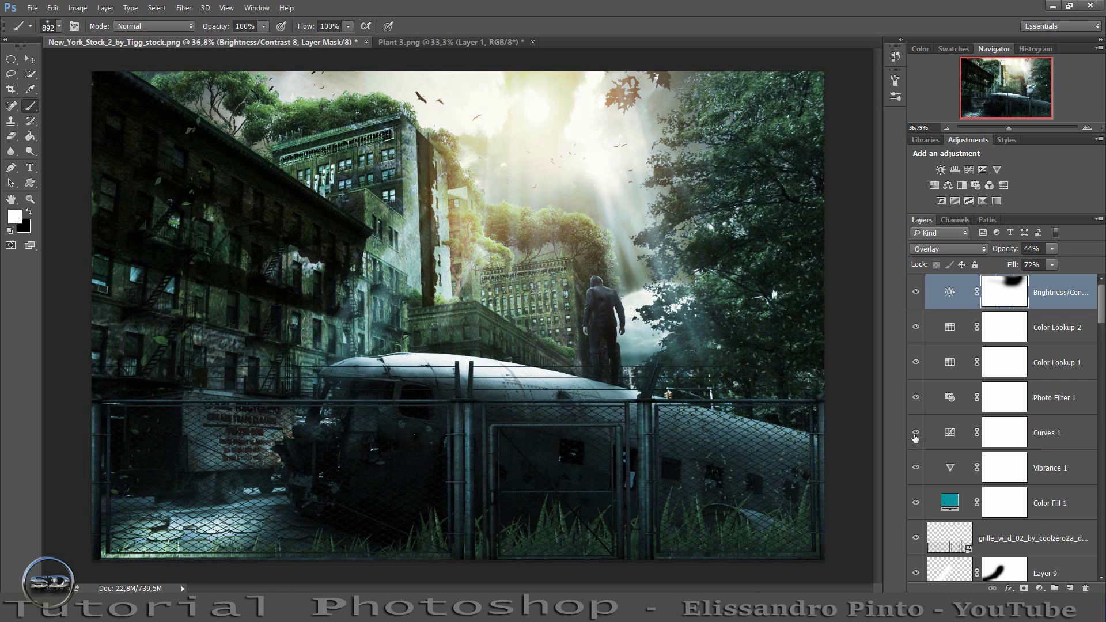
left_click(916, 435)
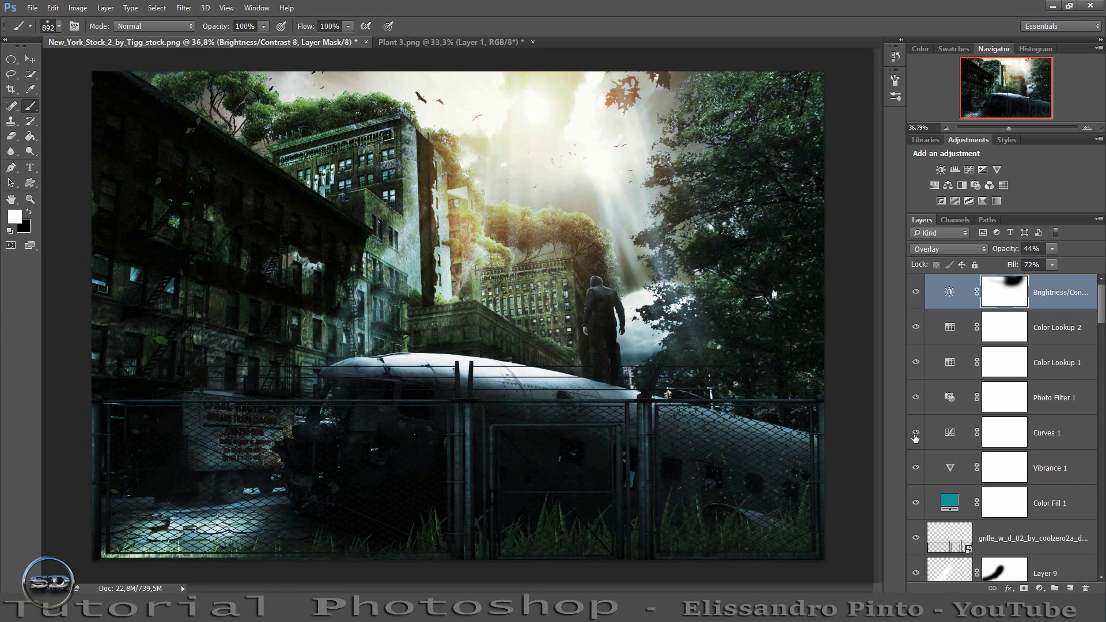
left_click(997, 436)
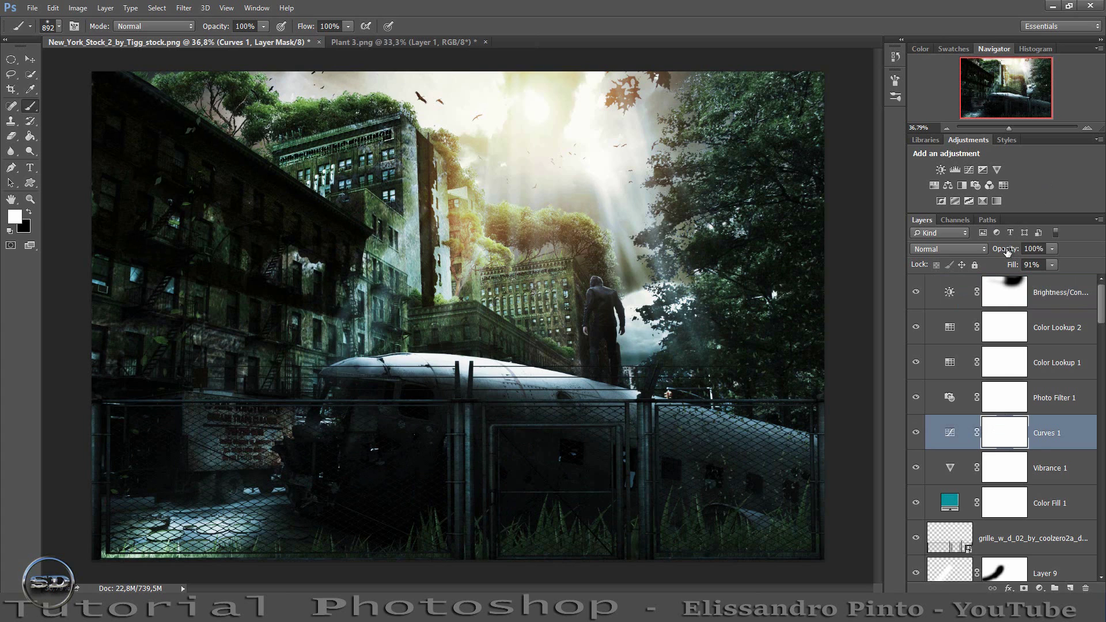
left_click_drag(1009, 249, 988, 249)
Lower Color Fill 1 to 54% opacity, then target the Brightness/Contrast layer again.
left_click(916, 469)
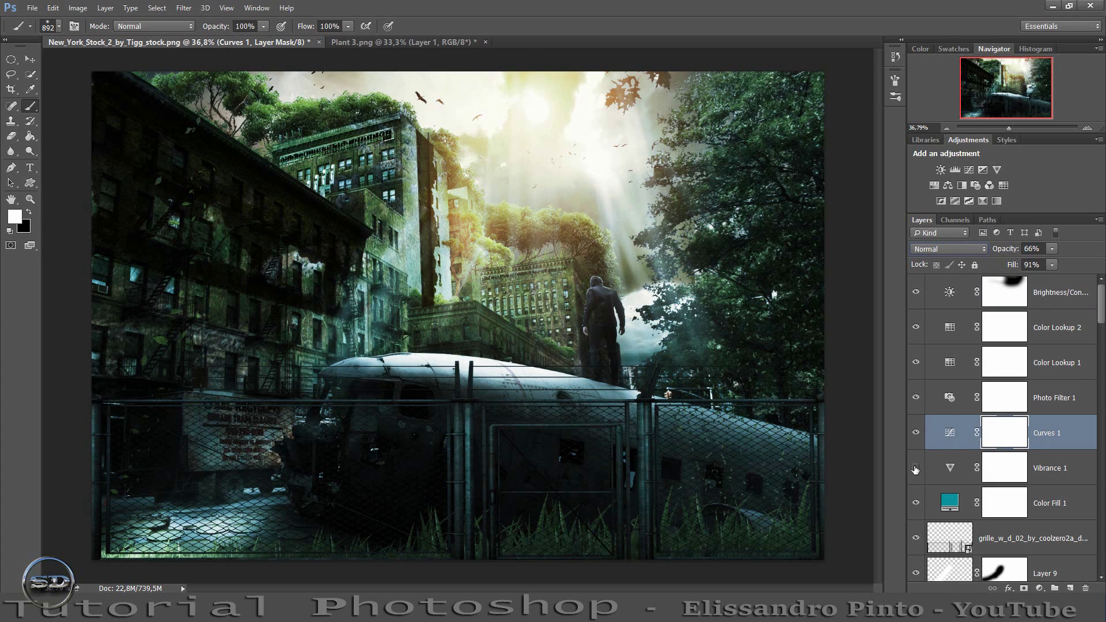
left_click(916, 469)
left_click(915, 503)
left_click(914, 503)
left_click(1000, 505)
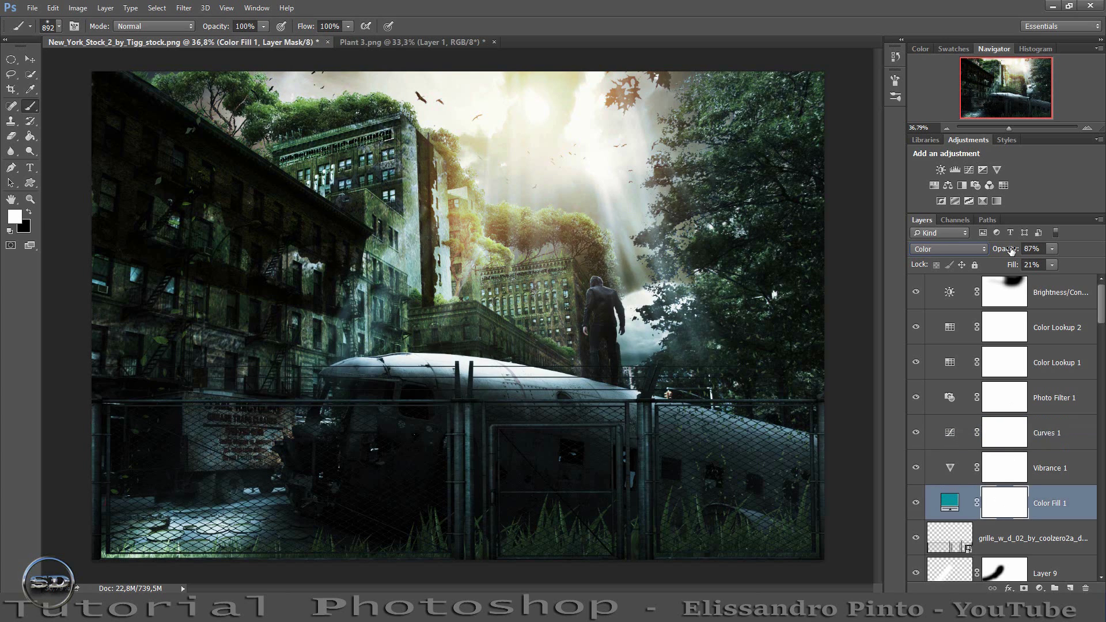
left_click_drag(1011, 251, 992, 249)
left_click(1073, 297)
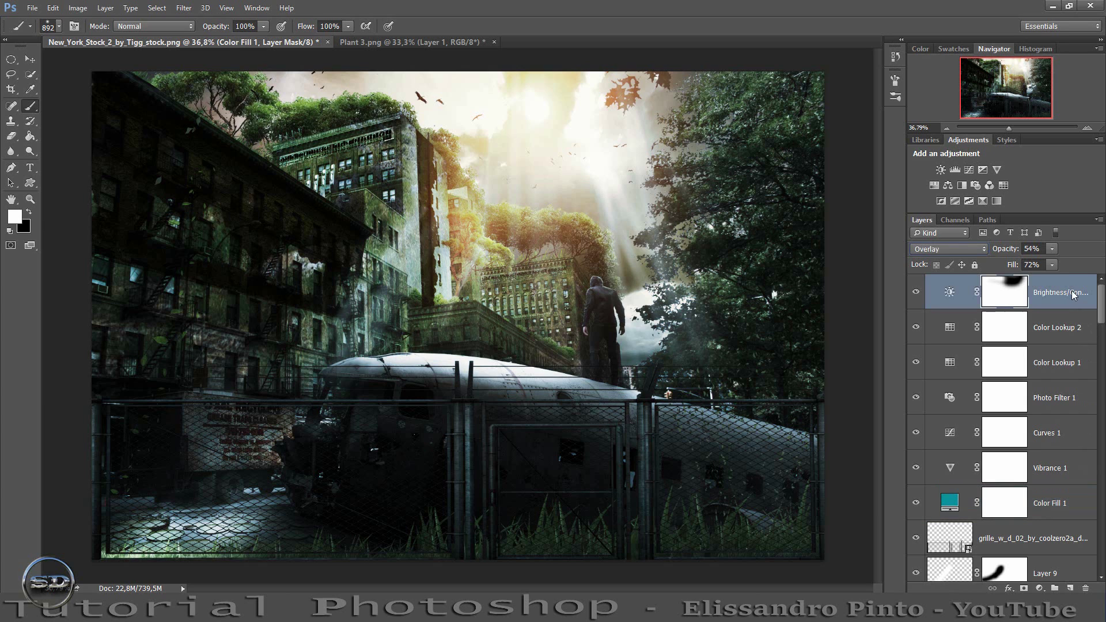
Add Color Lookup 3 with the EdgyAmber.3DL grade.
left_click(1005, 185)
left_click(901, 354)
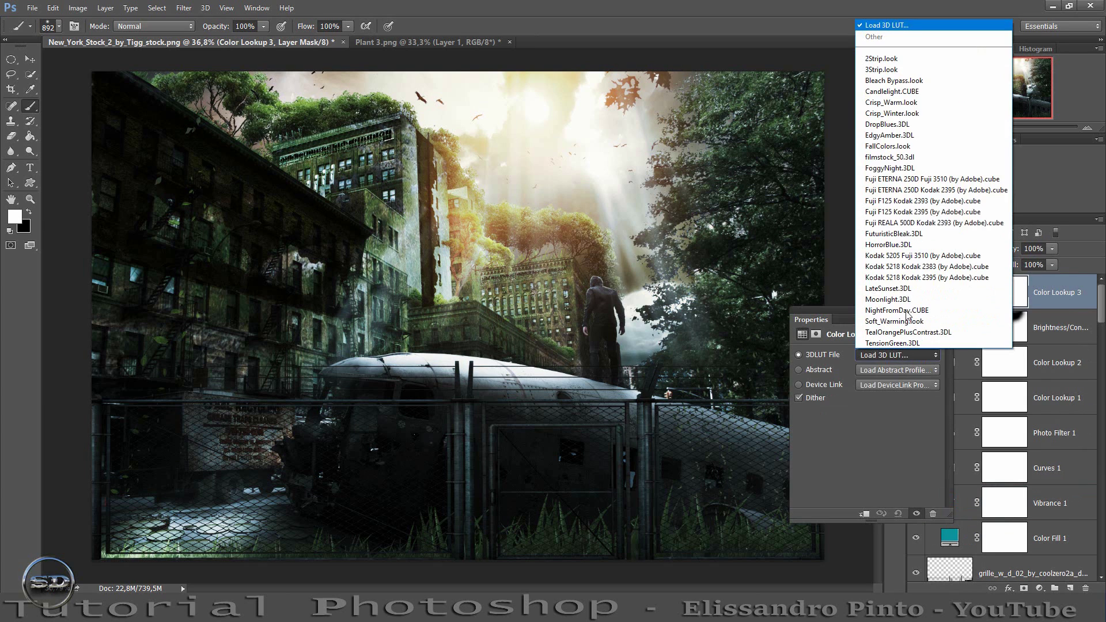
left_click(897, 79)
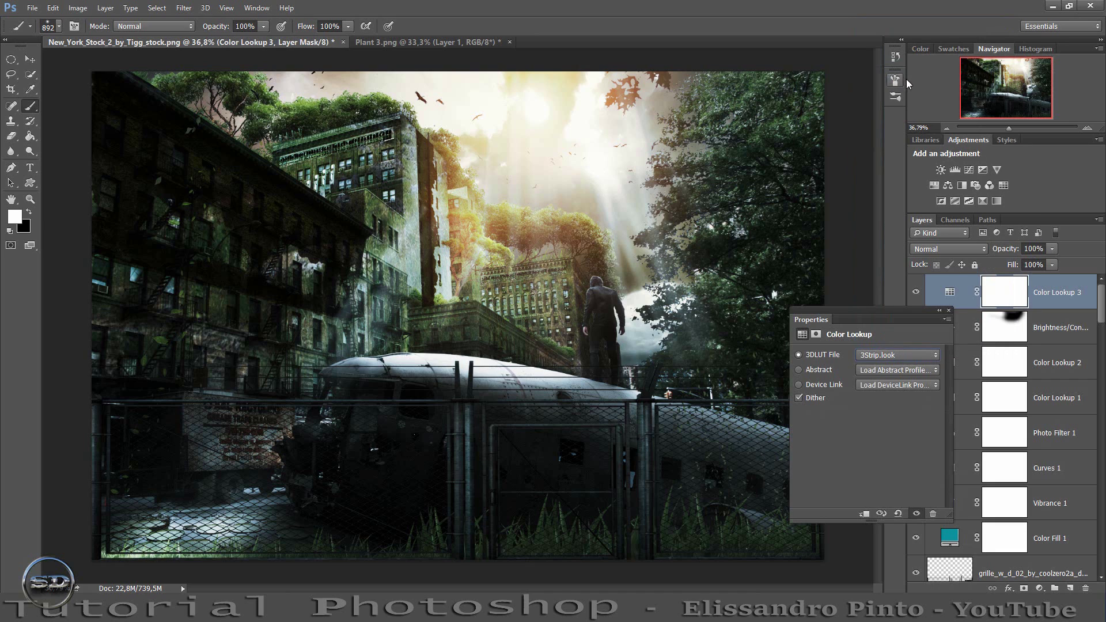
key("Down")
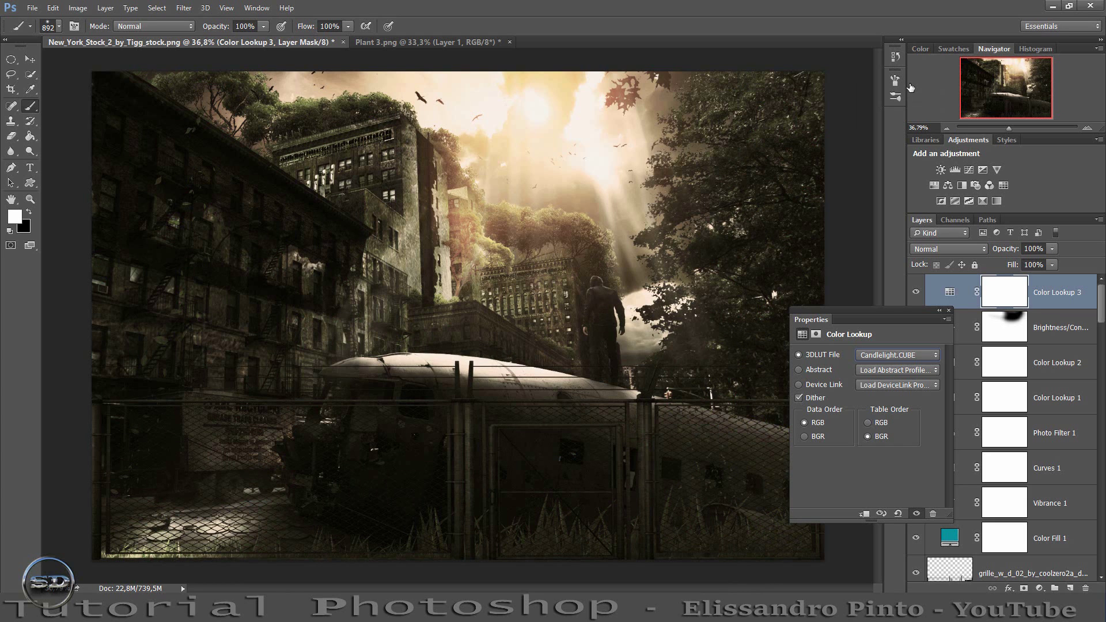
key("Down")
key("Down")
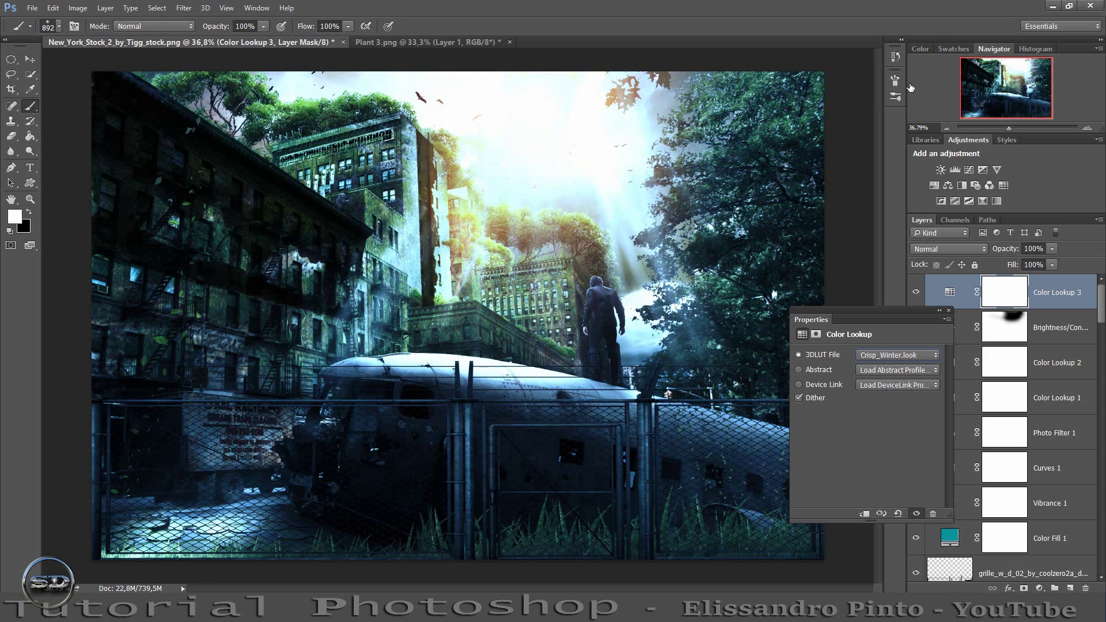
key("Down")
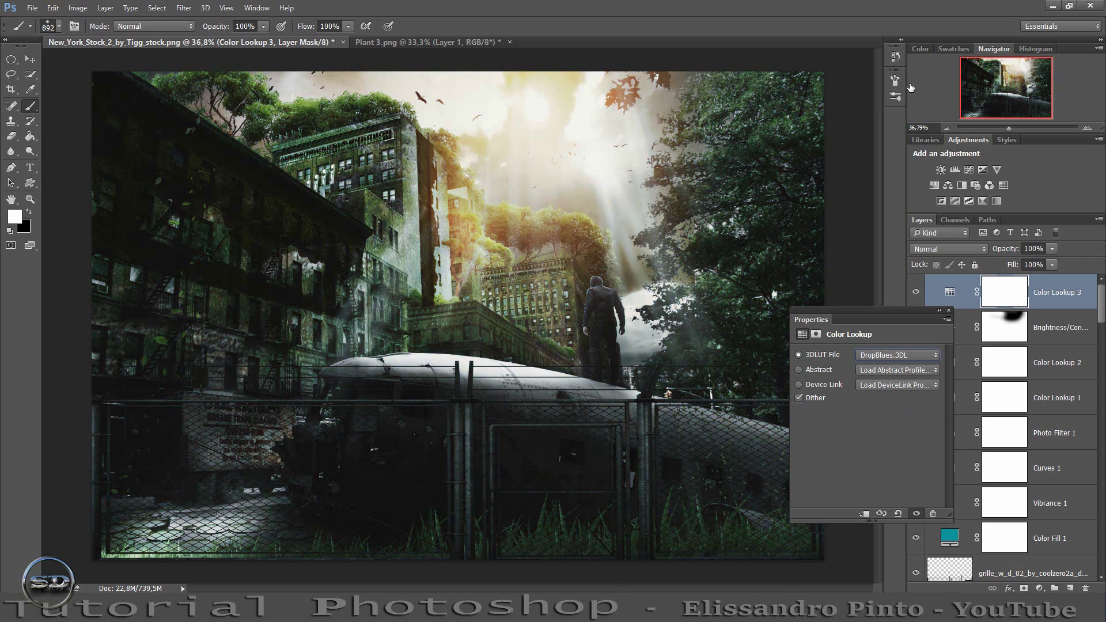
key("Down")
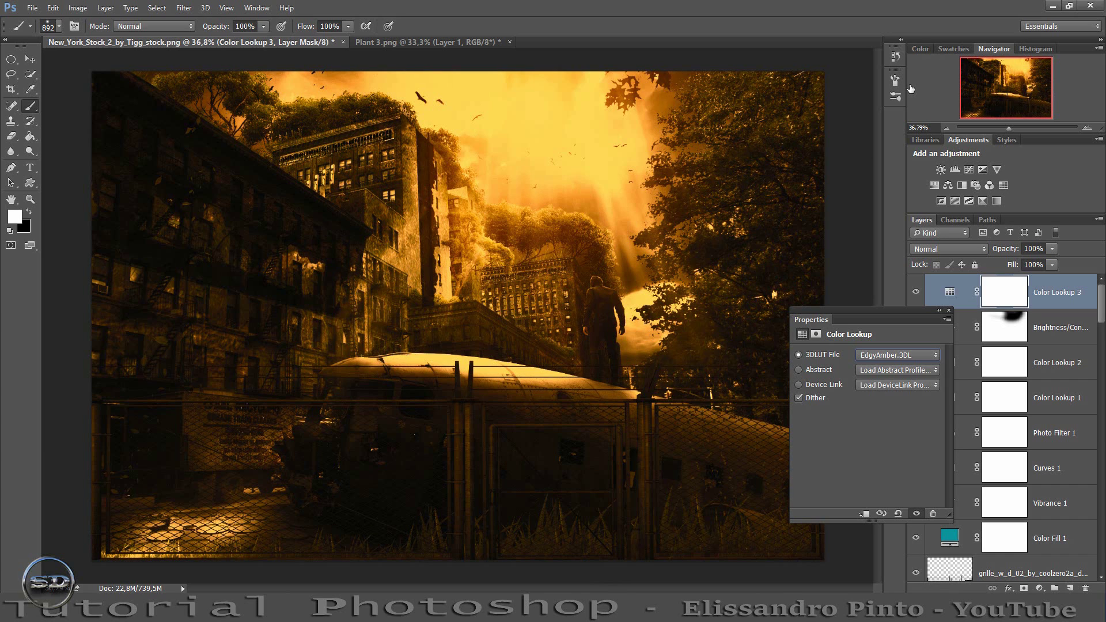
left_click(949, 310)
Paint black on the Color Lookup 3 mask to remove the amber grade along the top and from the trees behind the man.
left_click(916, 292)
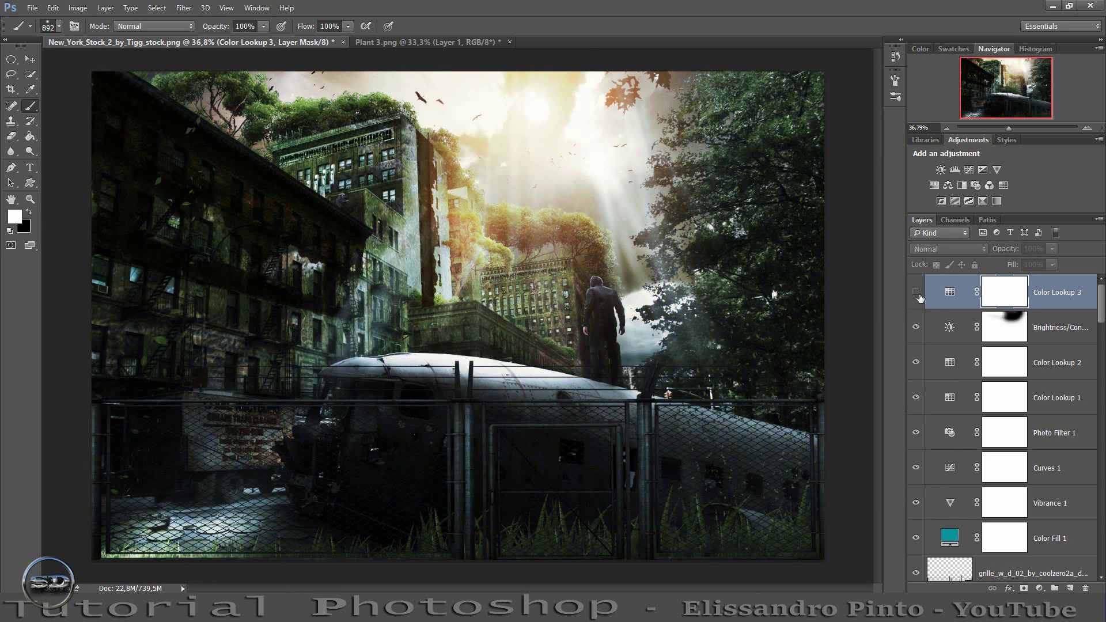
left_click(916, 293)
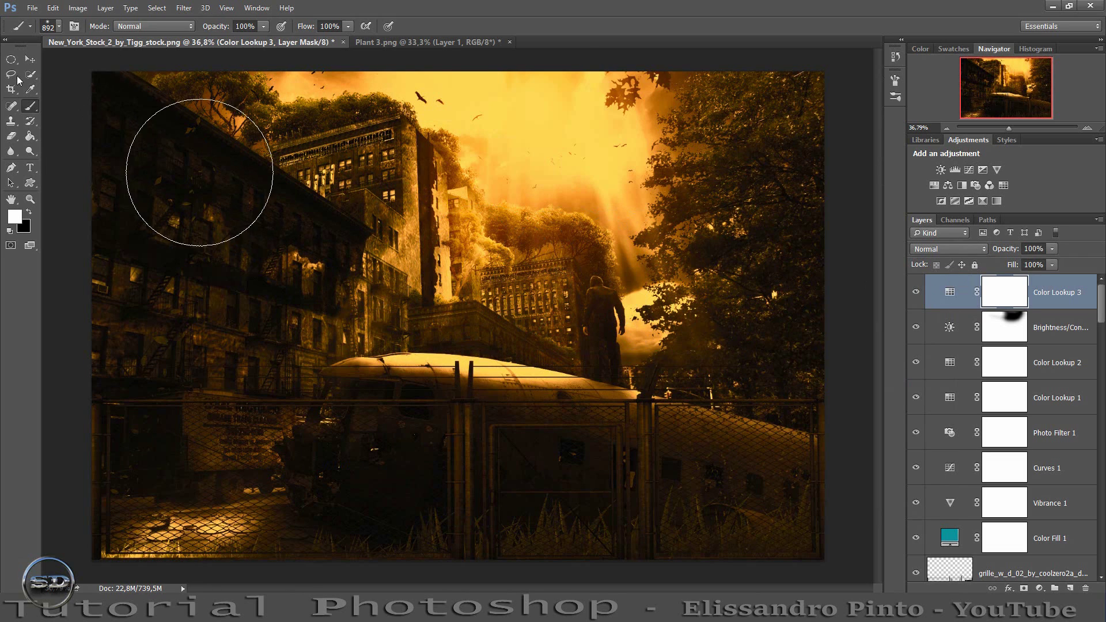
left_click(29, 212)
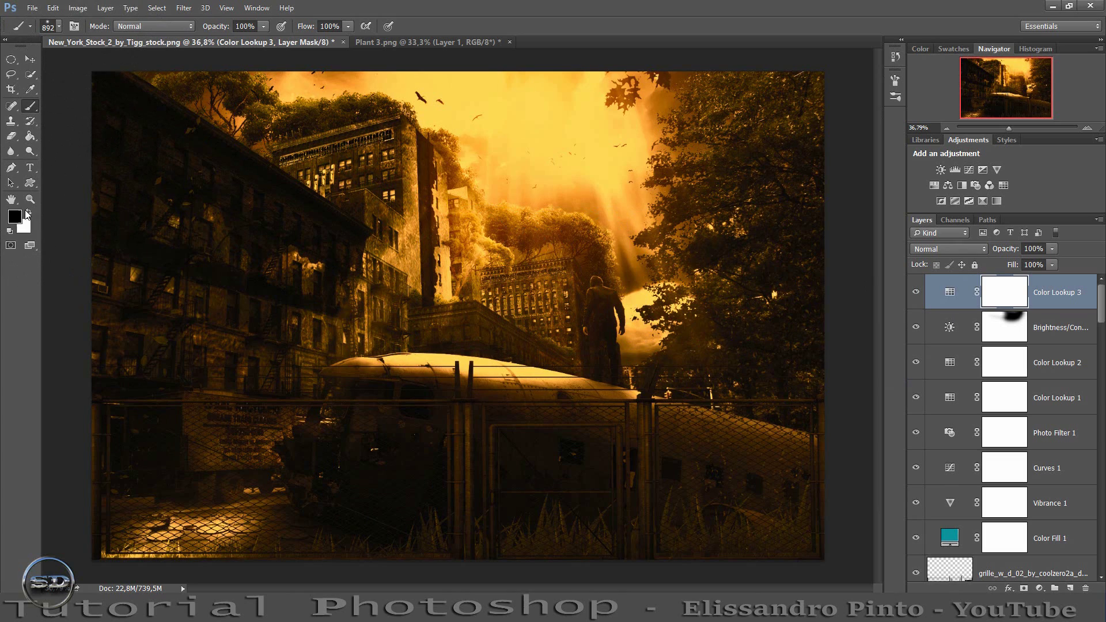
mouse_move(242, 78)
left_mouse_down()
mouse_move(531, 98)
mouse_move(667, 49)
mouse_move(668, 136)
mouse_move(688, 176)
mouse_move(605, 334)
left_mouse_up()
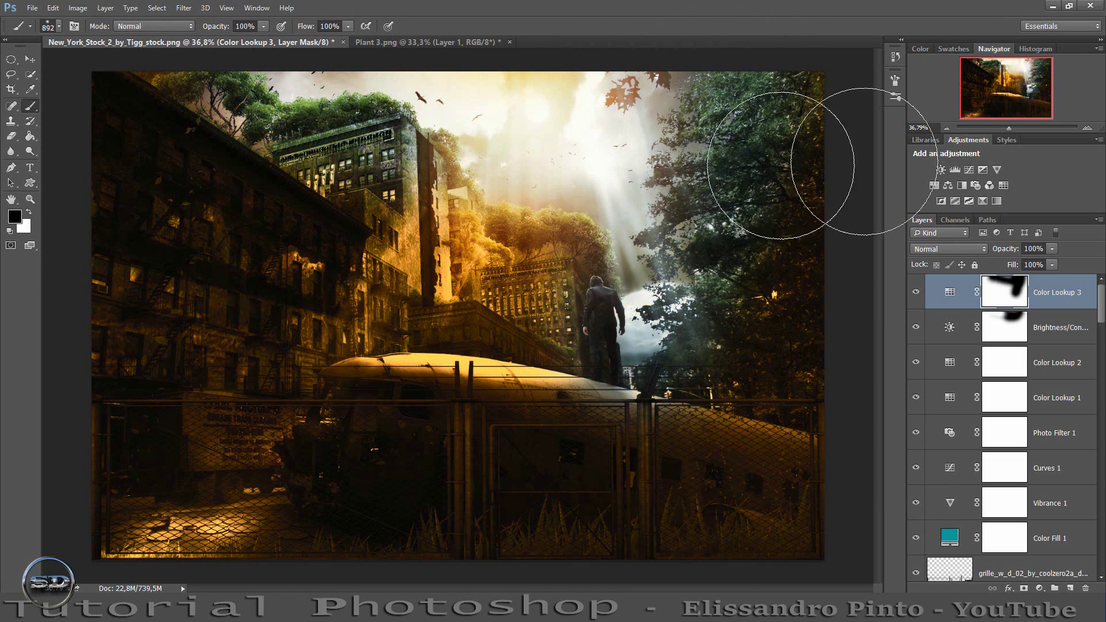
left_click(518, 257)
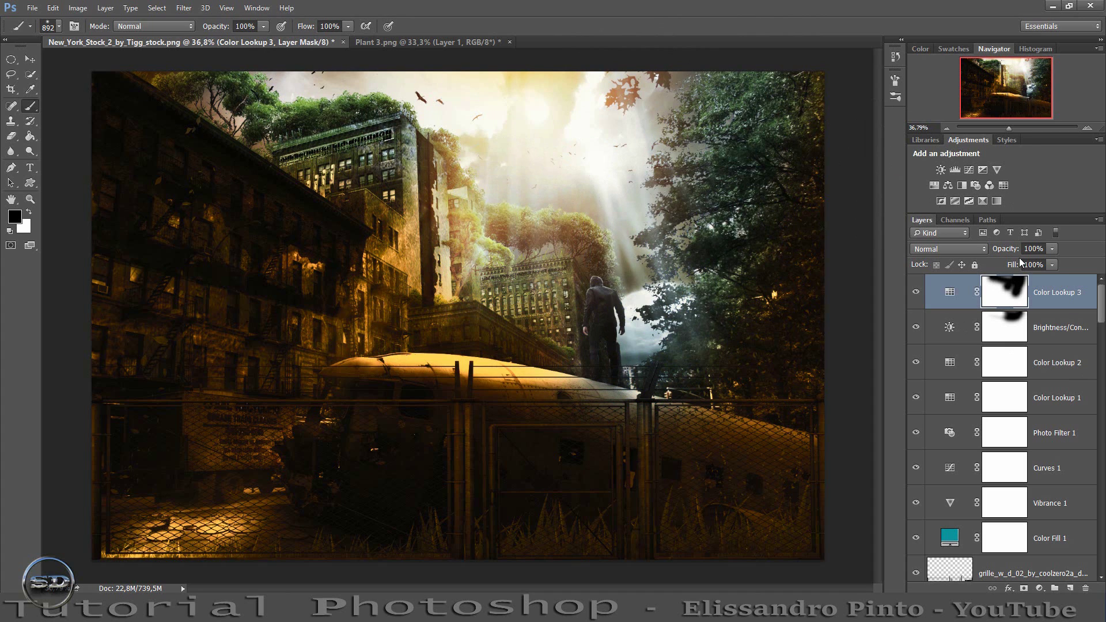
Weaken Color Lookup 3 to 34% fill and 73% opacity.
left_click_drag(1012, 264, 991, 264)
left_click_drag(988, 266, 974, 267)
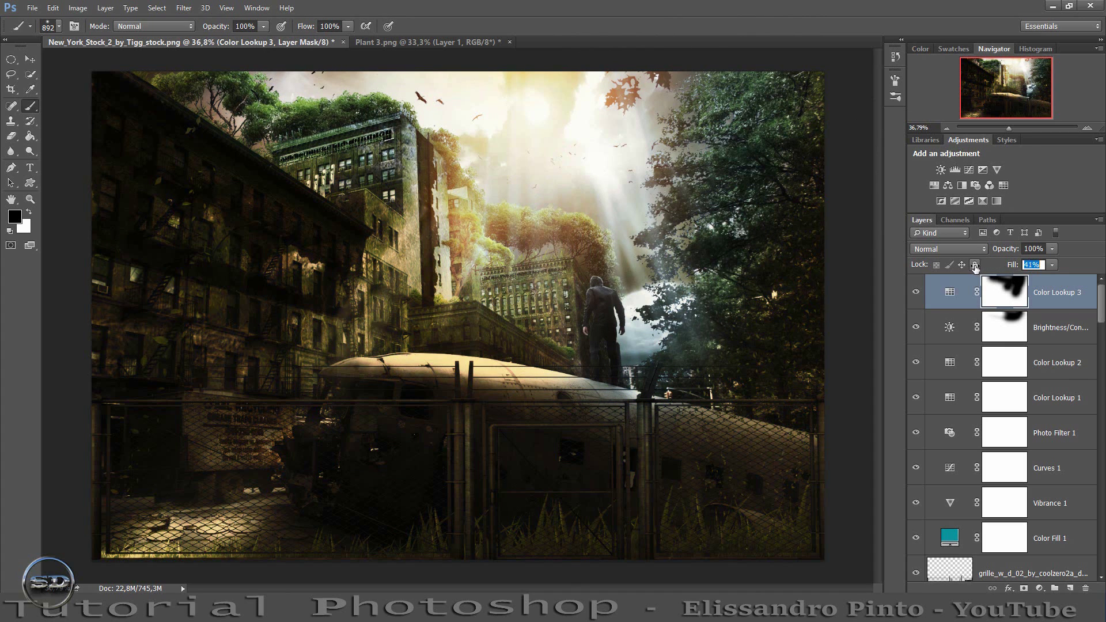
type("34")
left_click(916, 293)
left_click(916, 293)
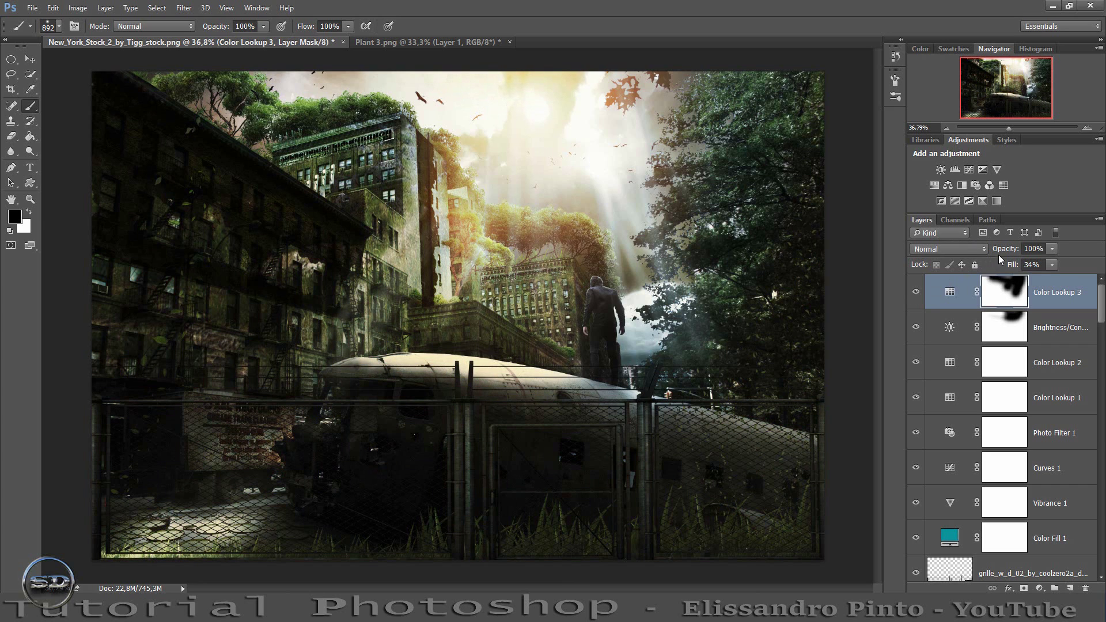
left_click_drag(1006, 254, 992, 254)
left_click(915, 293)
left_click(915, 293)
Blend Color Lookup 3 in Screen mode and mask it out along the image bottom.
left_click(945, 247)
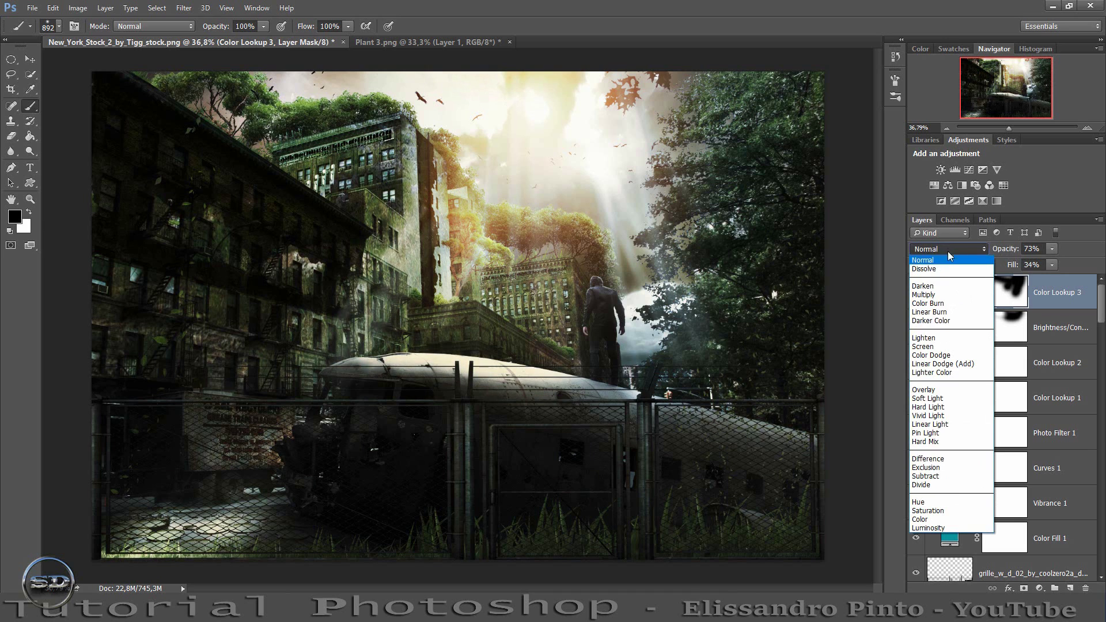
left_click(928, 347)
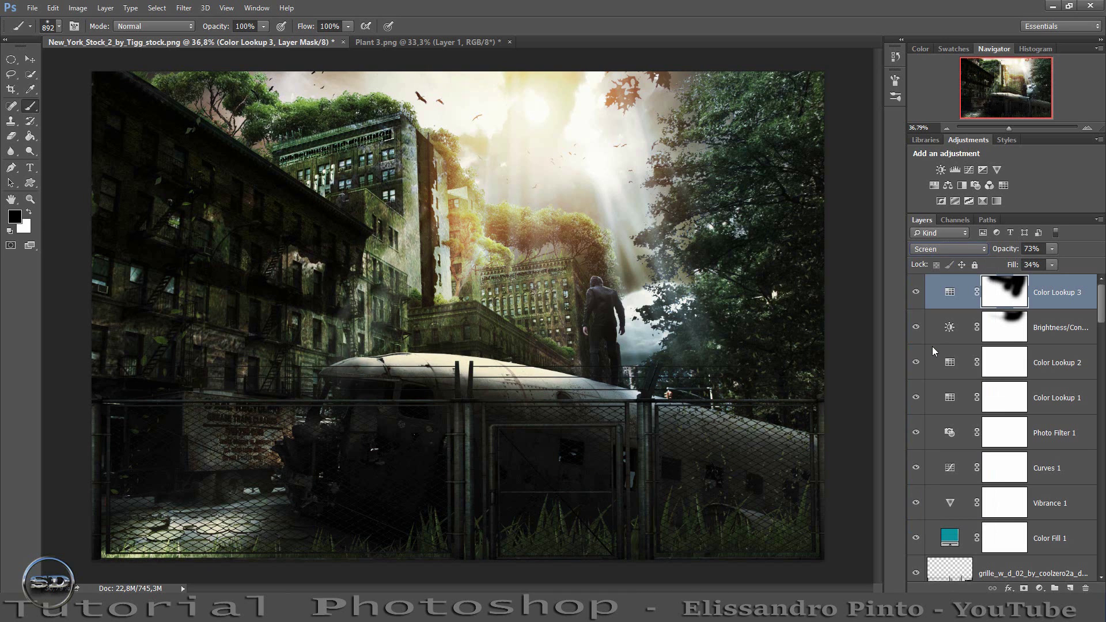
left_click(916, 293)
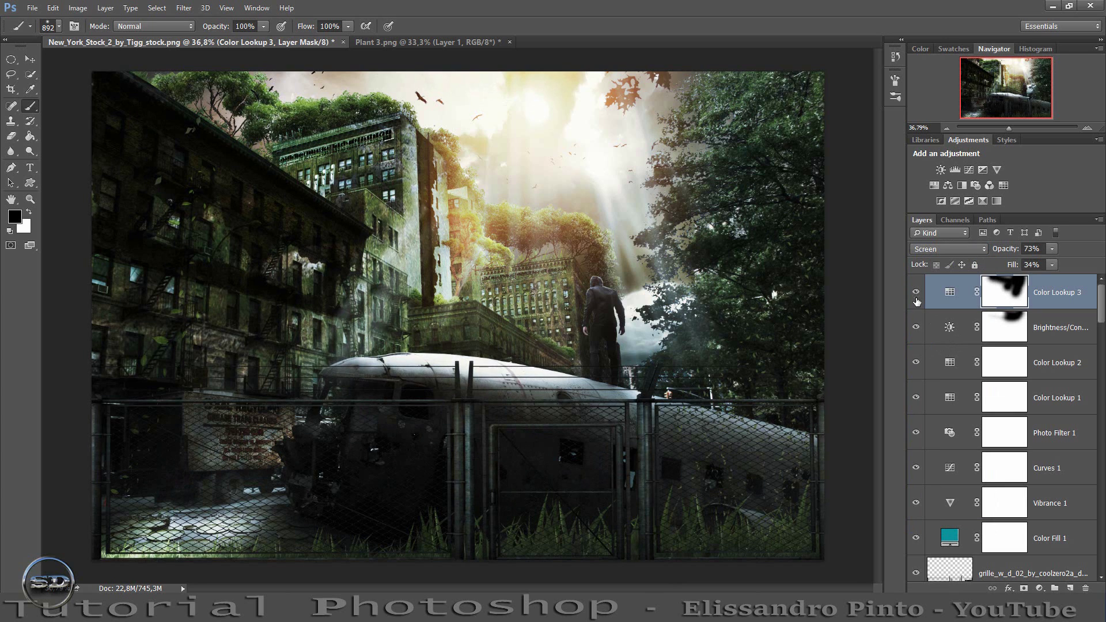
mouse_move(537, 571)
left_mouse_down()
mouse_move(375, 548)
mouse_move(260, 547)
left_mouse_up()
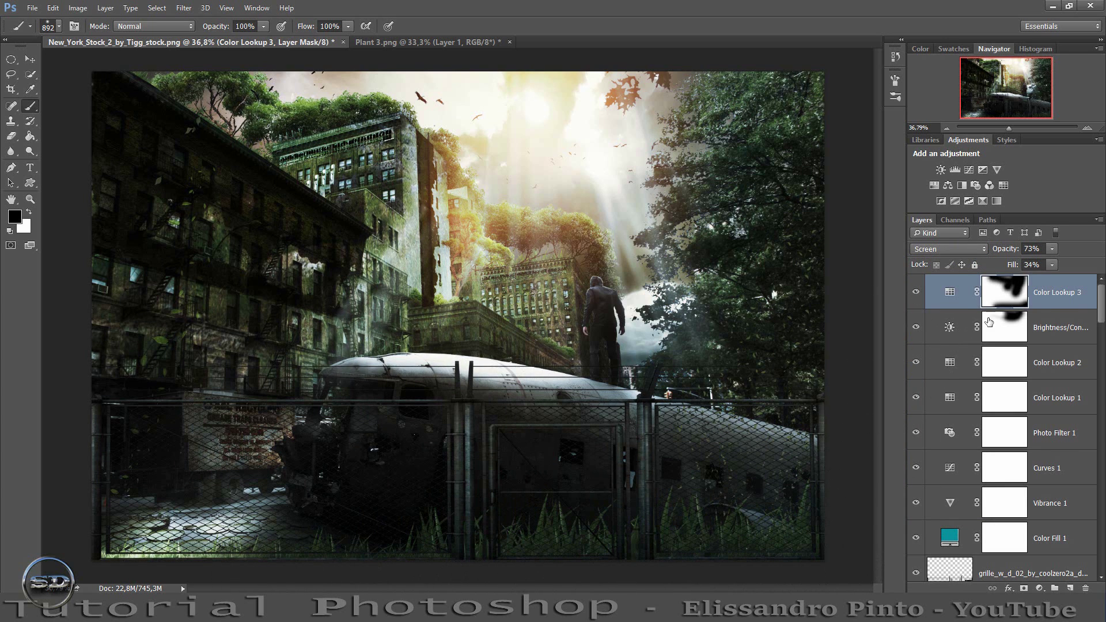
left_click(916, 294)
Add Color Lookup 4 using the Crisp_Winter.look 3DLUT grade.
left_click(1005, 186)
left_click(904, 354)
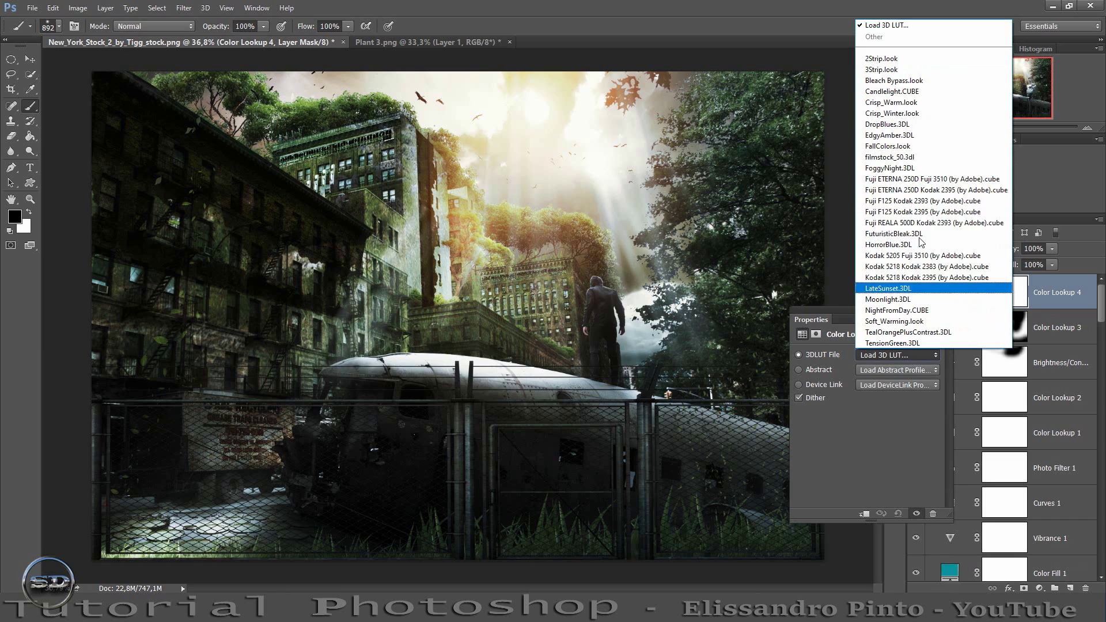
left_click(906, 84)
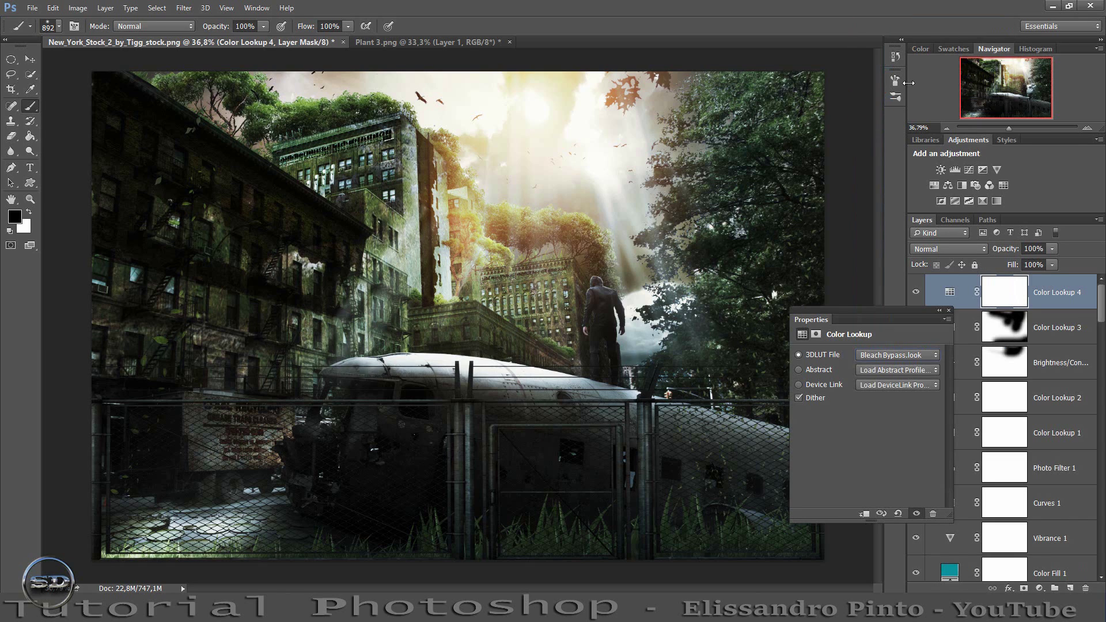
key("Down")
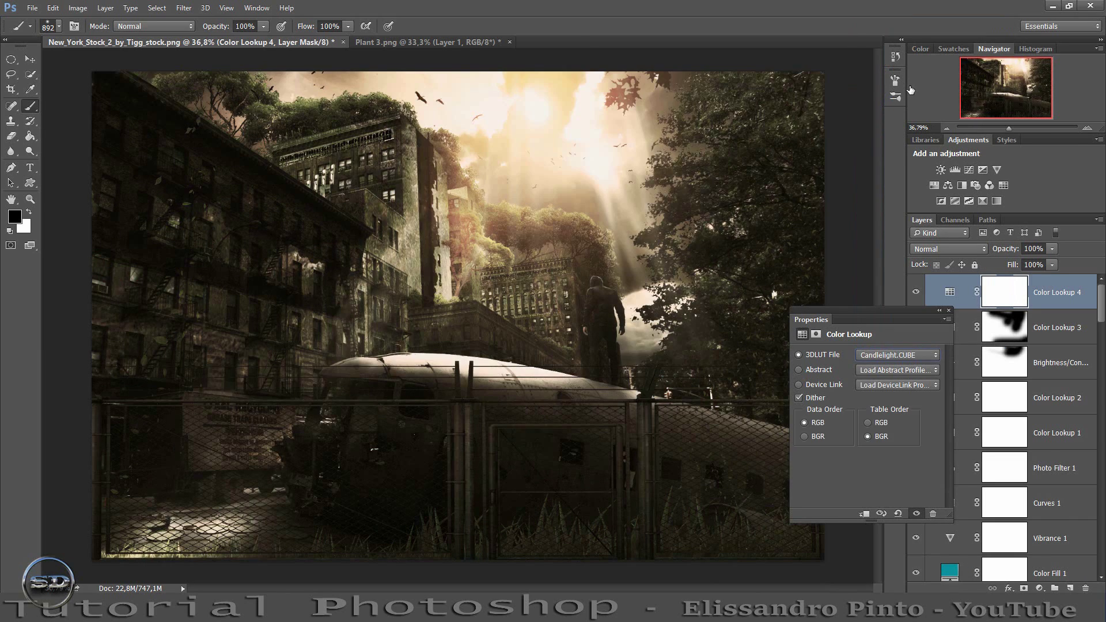
key("Down")
key("Down")
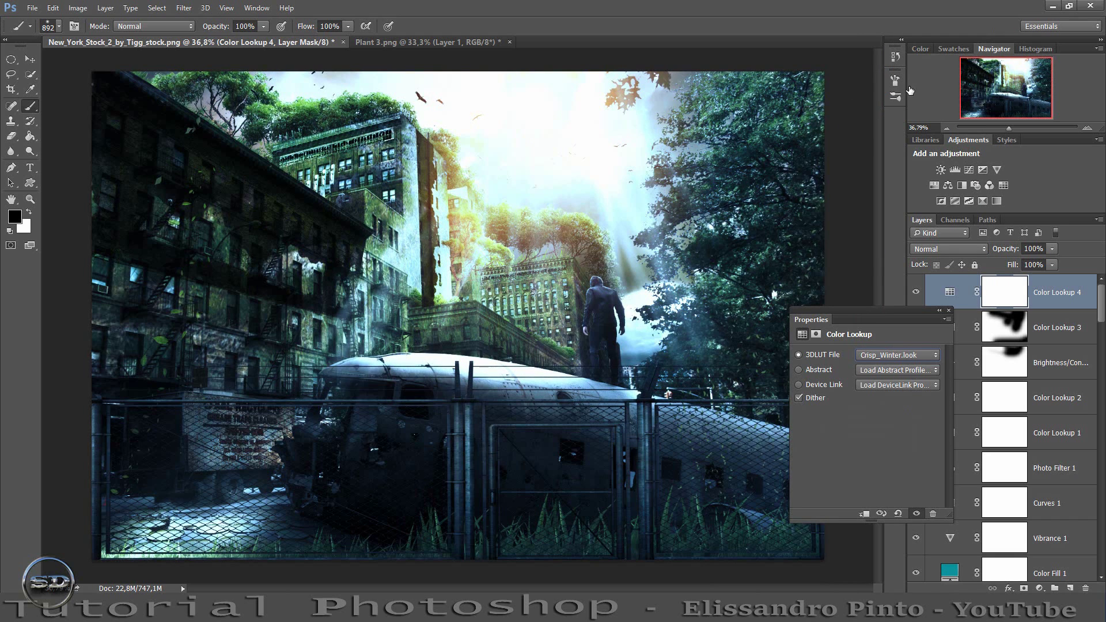
left_click(948, 310)
Fade Color Lookup 4 to 75% fill and 30% opacity.
left_click_drag(1014, 268, 991, 260)
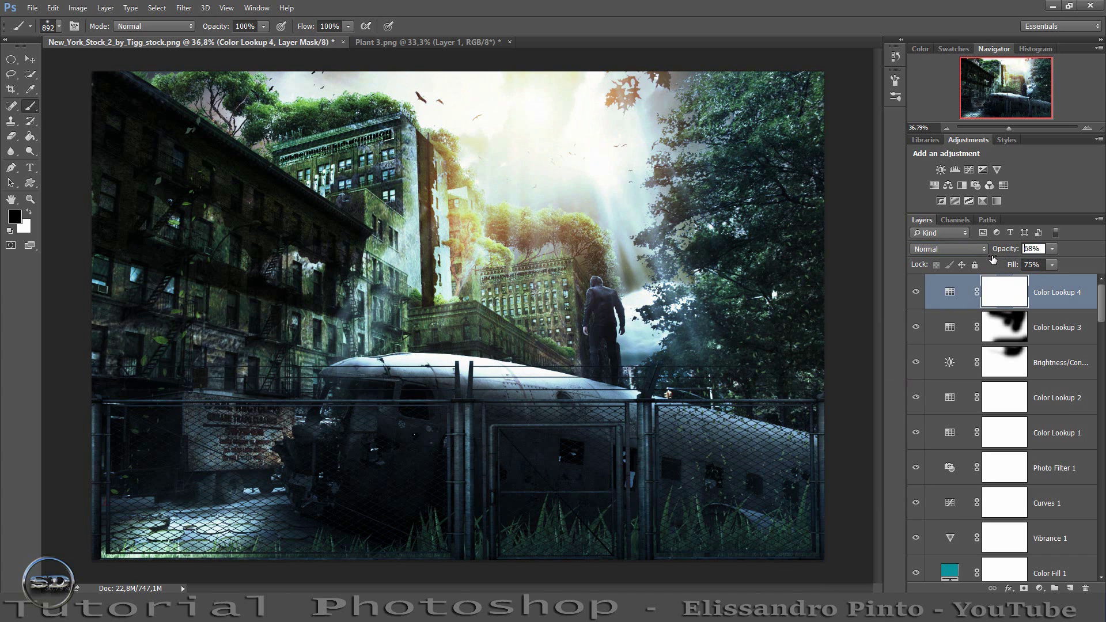
left_click(917, 292)
left_click_drag(1006, 250, 986, 253)
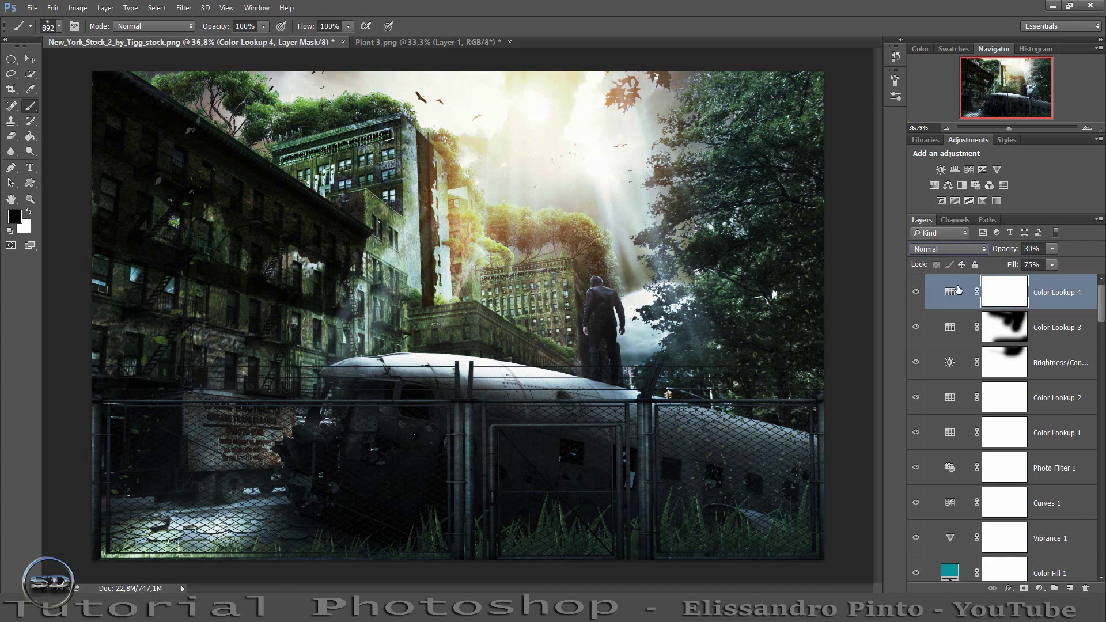
left_click(916, 292)
Stamp all visible layers into Layer 10, duplicate it, and apply a High Pass filter to the copy.
key("ctrl+alt+shift+e")
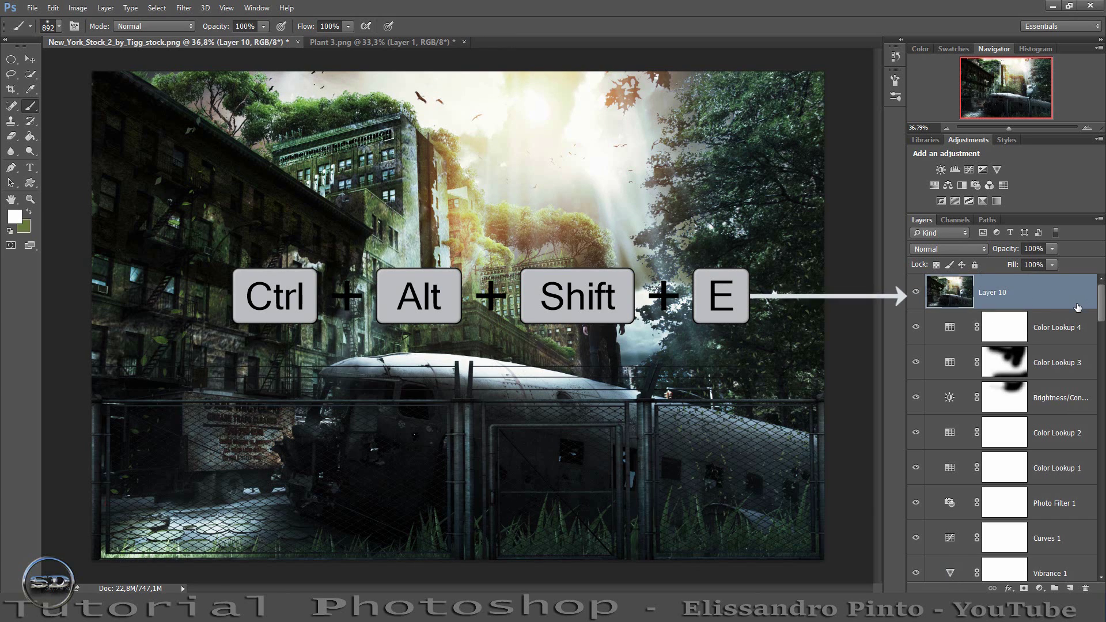
key("ctrl+j")
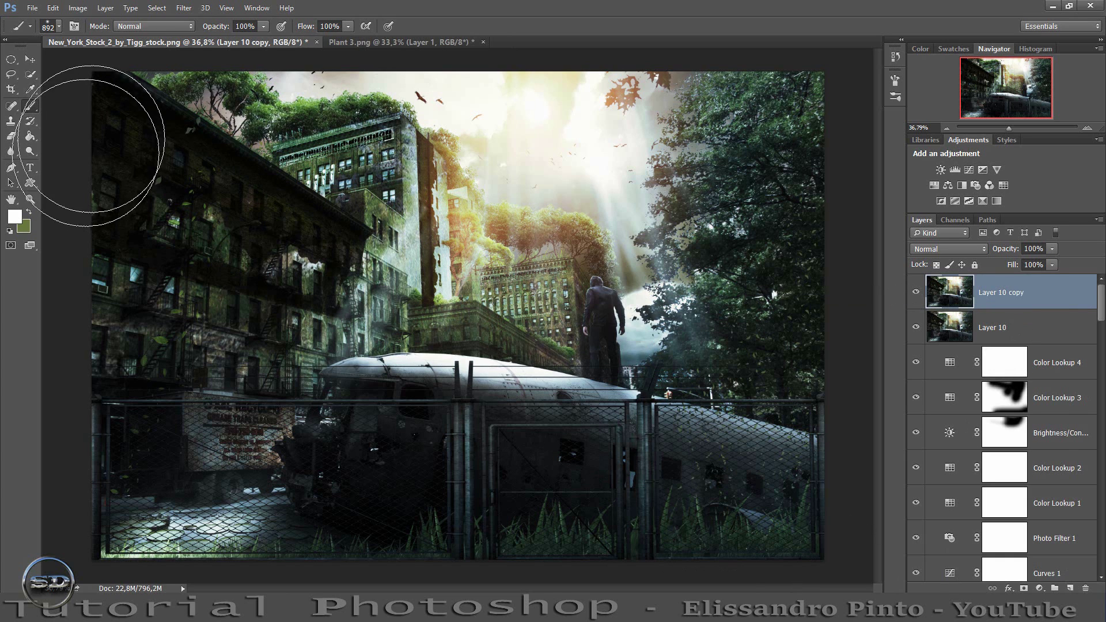
left_click(184, 8)
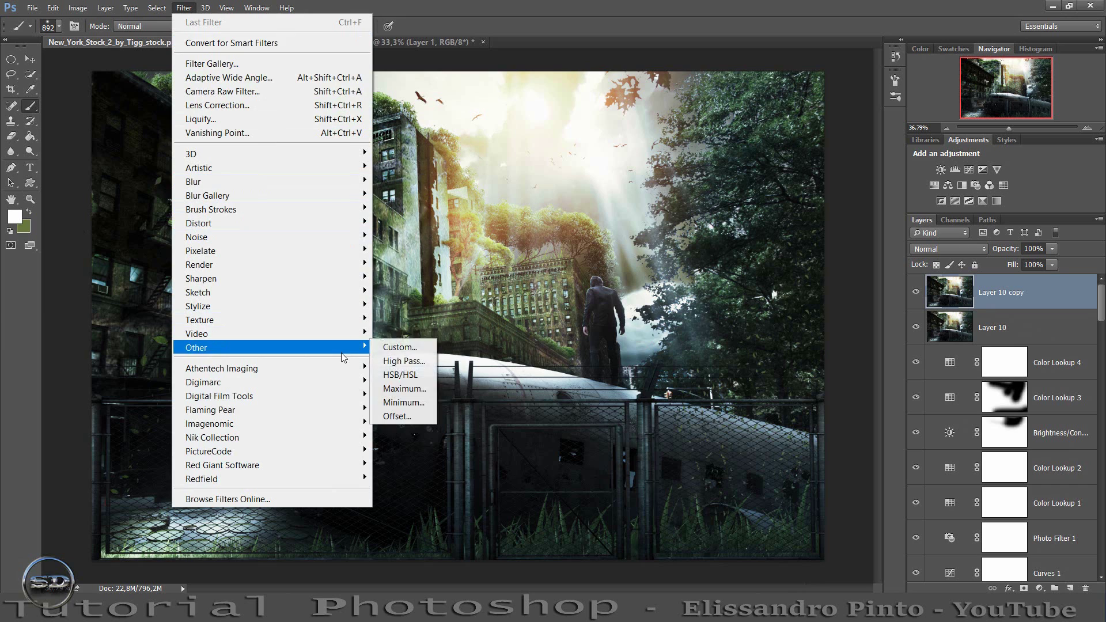
mouse_move(196, 347)
left_click(404, 361)
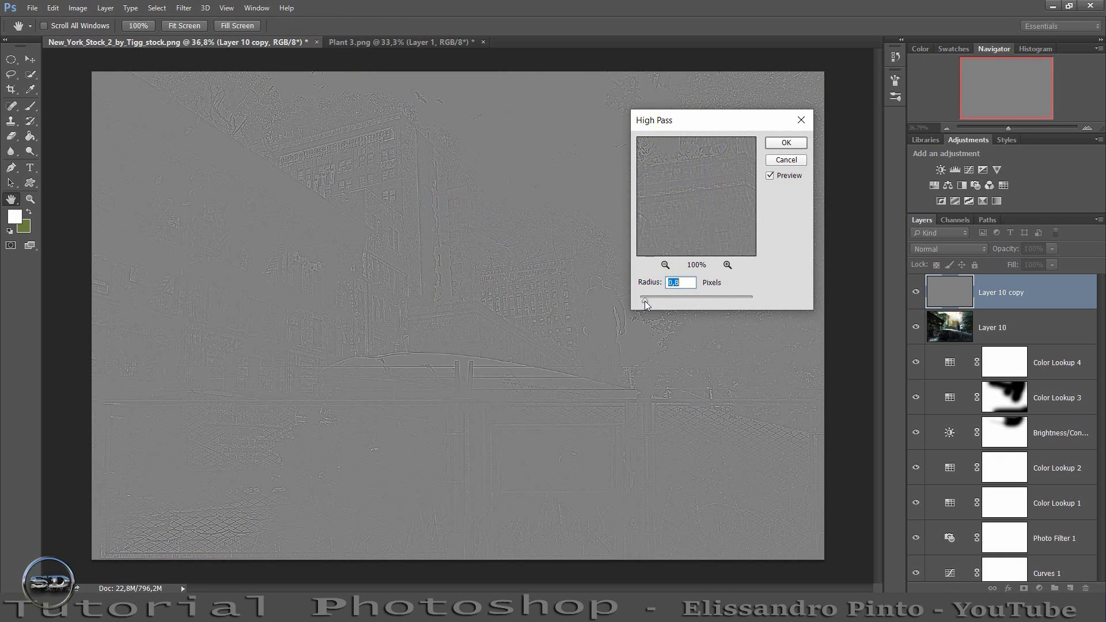
left_click(777, 148)
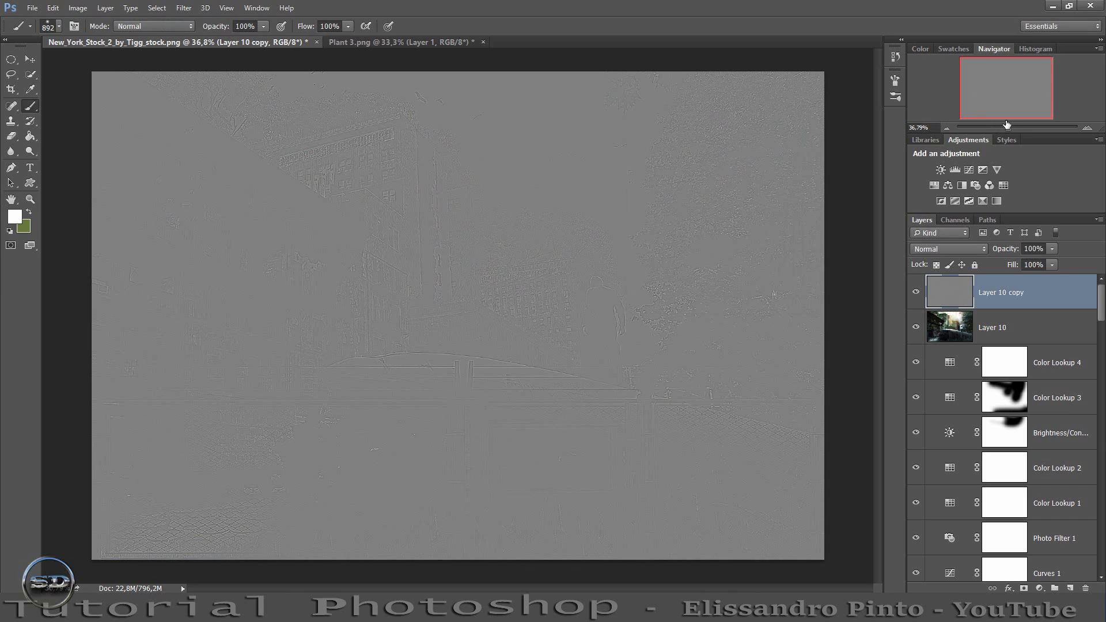
left_click_drag(1009, 127, 1009, 101)
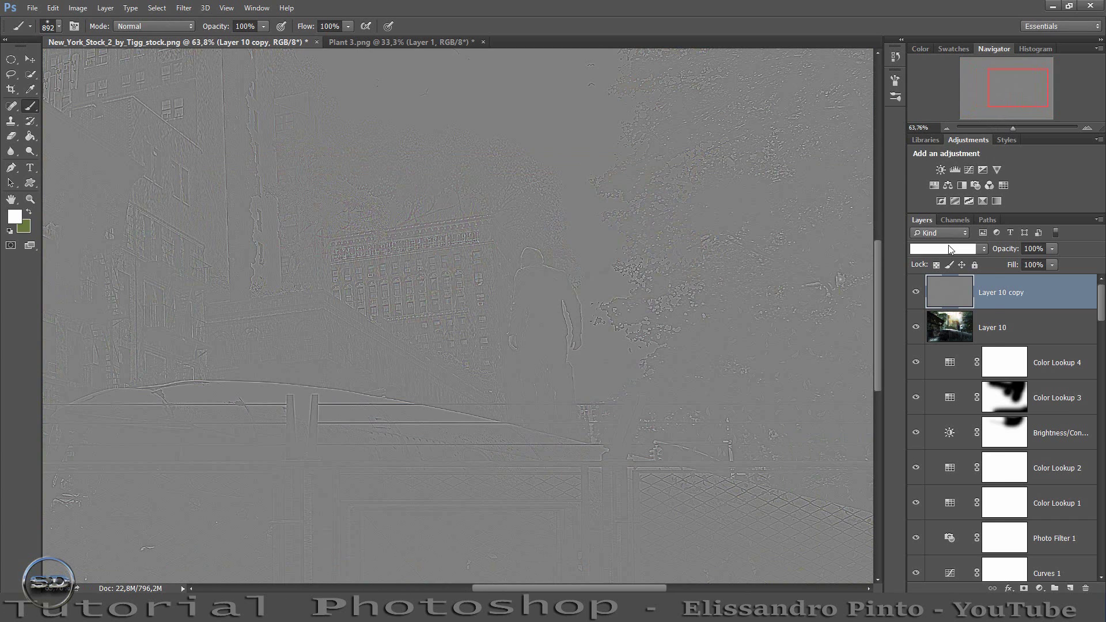
Blend the high-pass Layer 10 copy in Overlay mode and compare the sharpening.
left_click(951, 249)
left_click(927, 388)
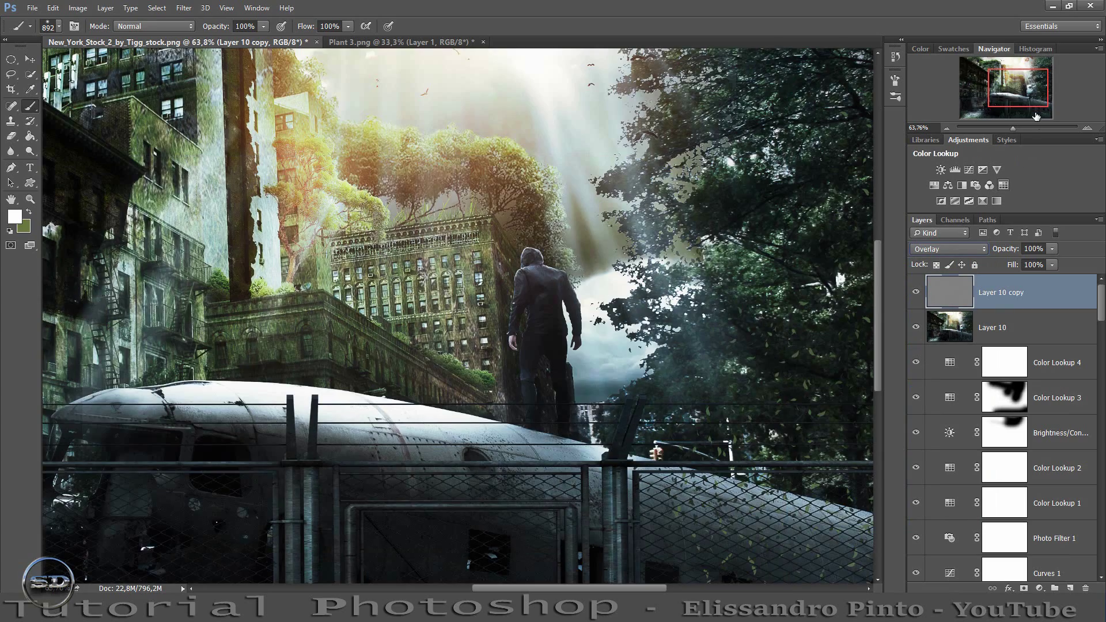
mouse_move(1036, 115)
left_mouse_down()
mouse_move(975, 116)
mouse_move(1006, 79)
mouse_move(1024, 79)
left_mouse_up()
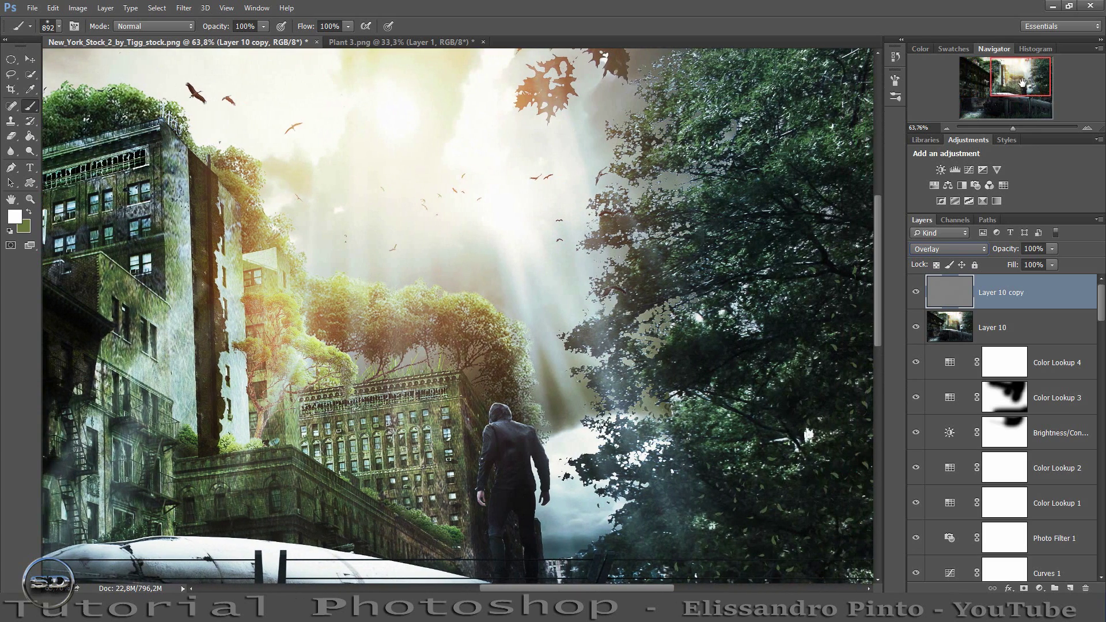
left_click(916, 292)
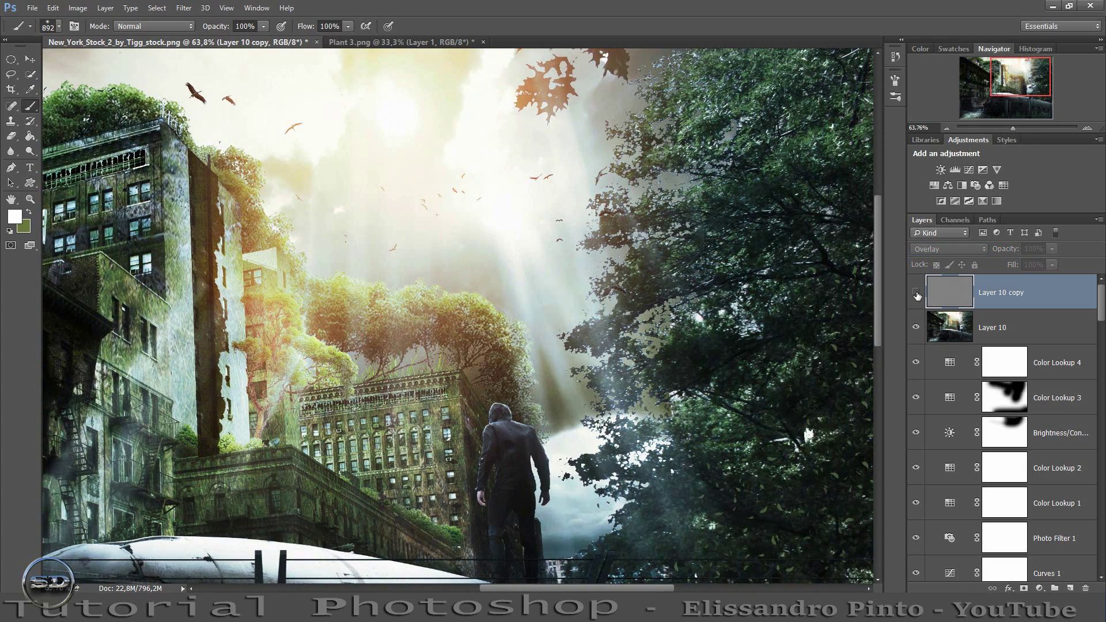
left_click(916, 293)
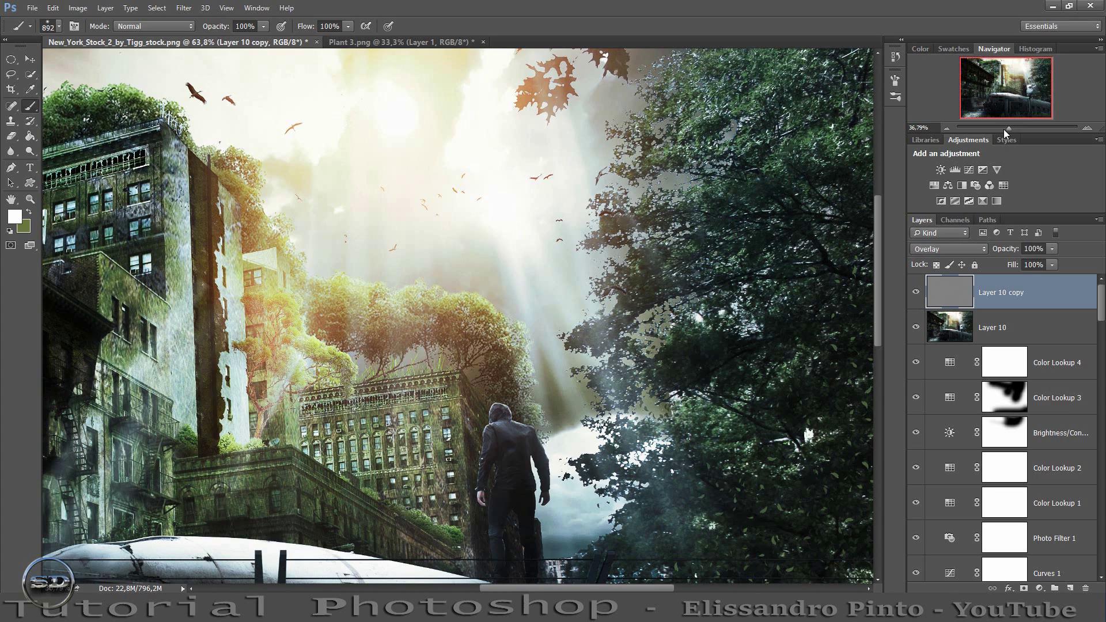
left_click_drag(1010, 129, 1007, 126)
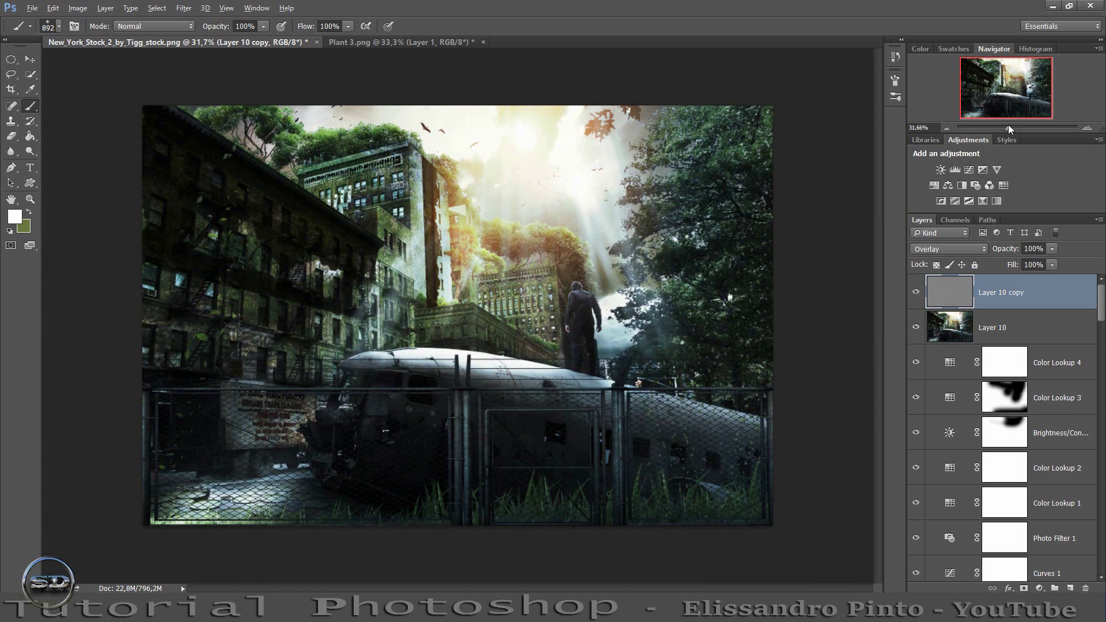
Stamp visible layers into Layer 11 and launch Nik Collection's Color Efex Pro 4 on it.
key("ctrl+shift+alt+e")
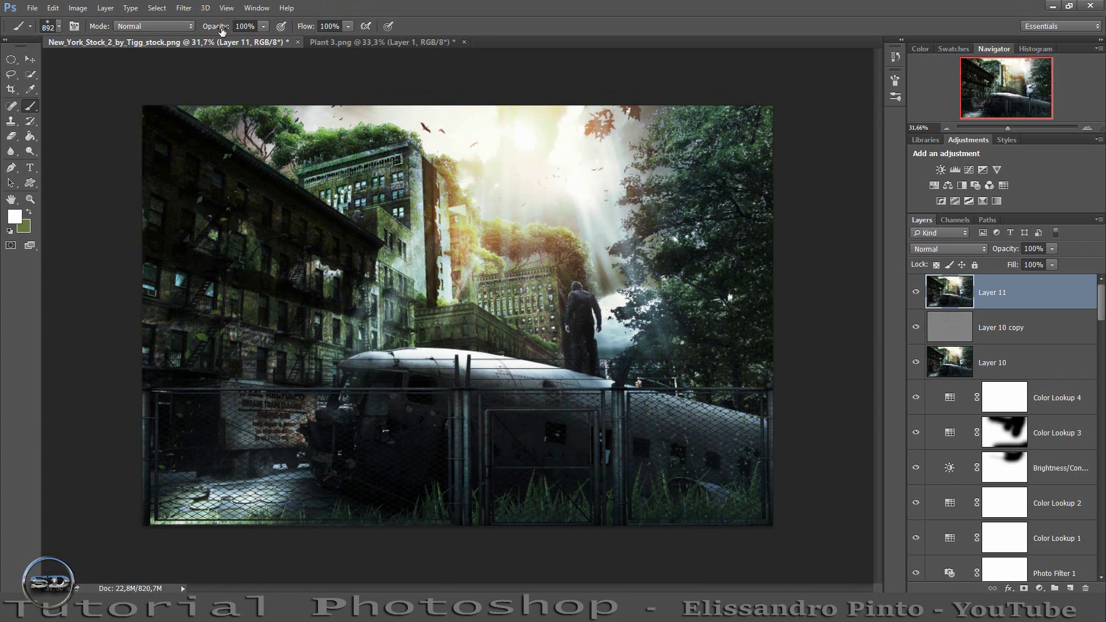
left_click(184, 9)
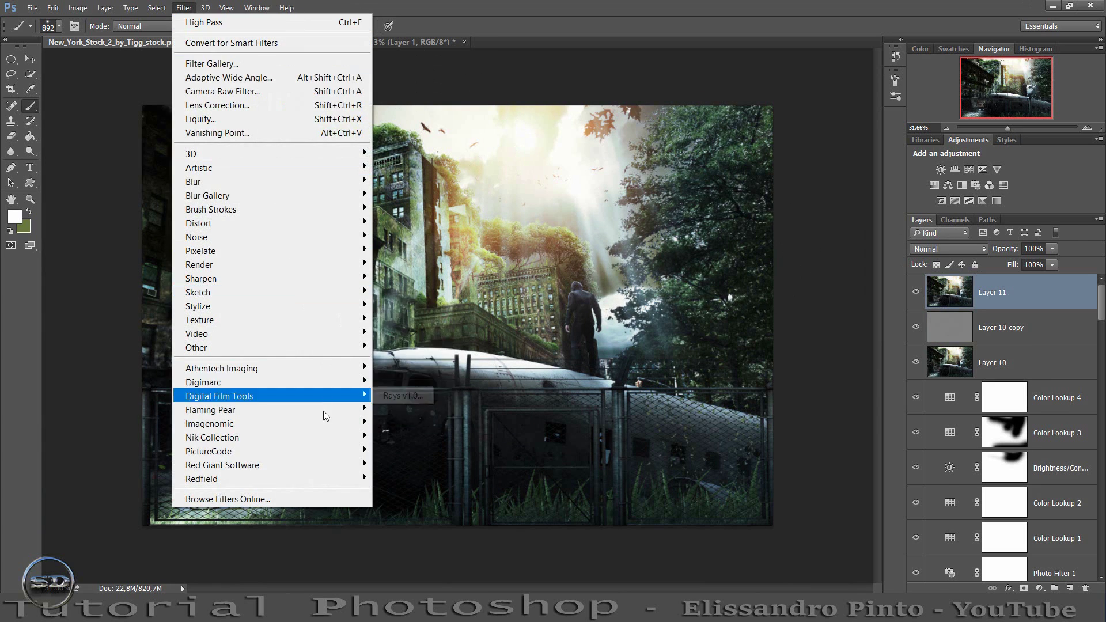
mouse_move(213, 437)
left_click(431, 451)
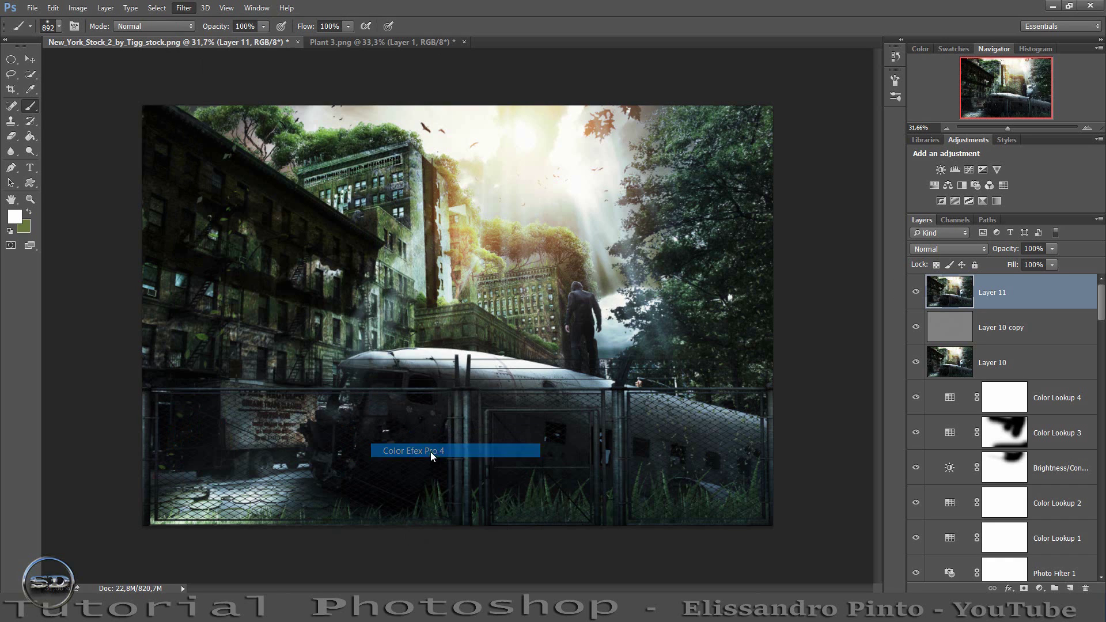
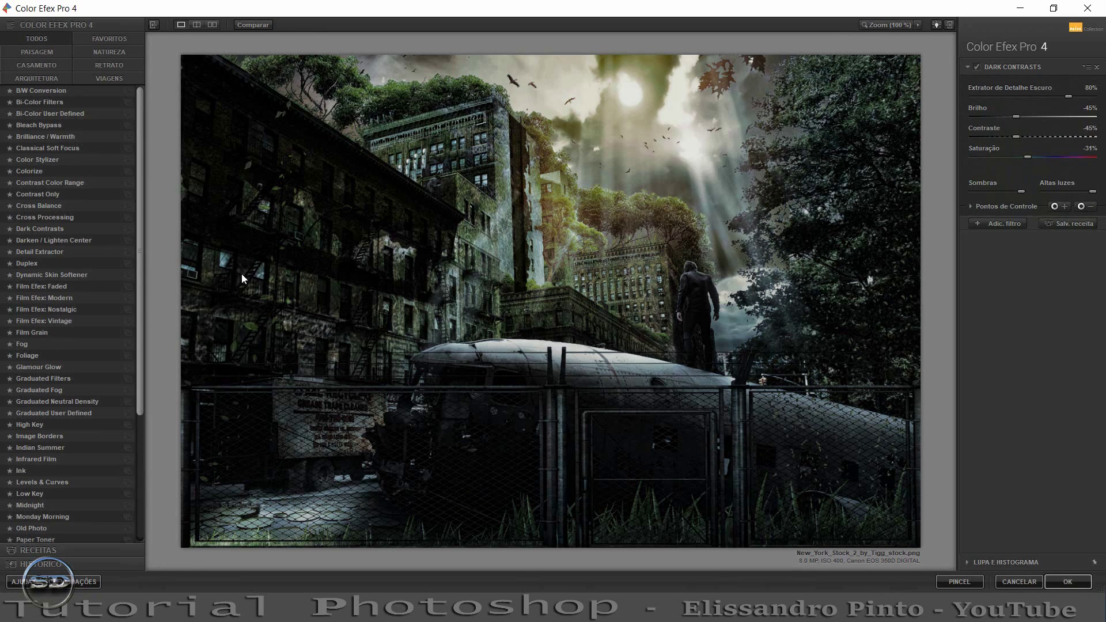
Add a Cross Balance filter using Tungsten To Daylight (2) at 21% intensity.
left_click(40, 206)
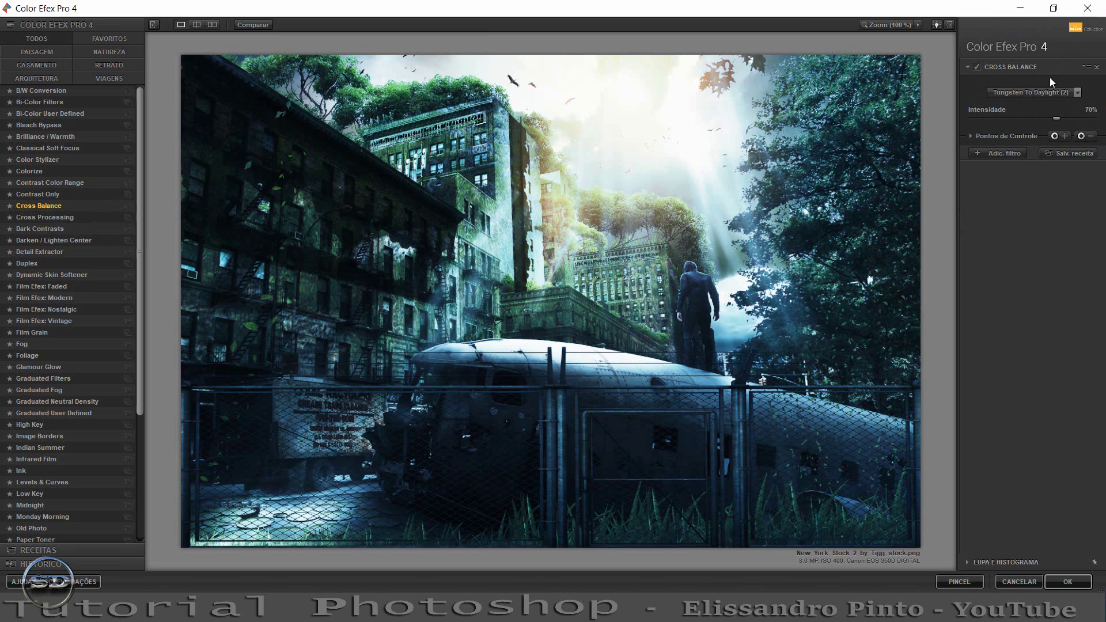
left_click(1038, 93)
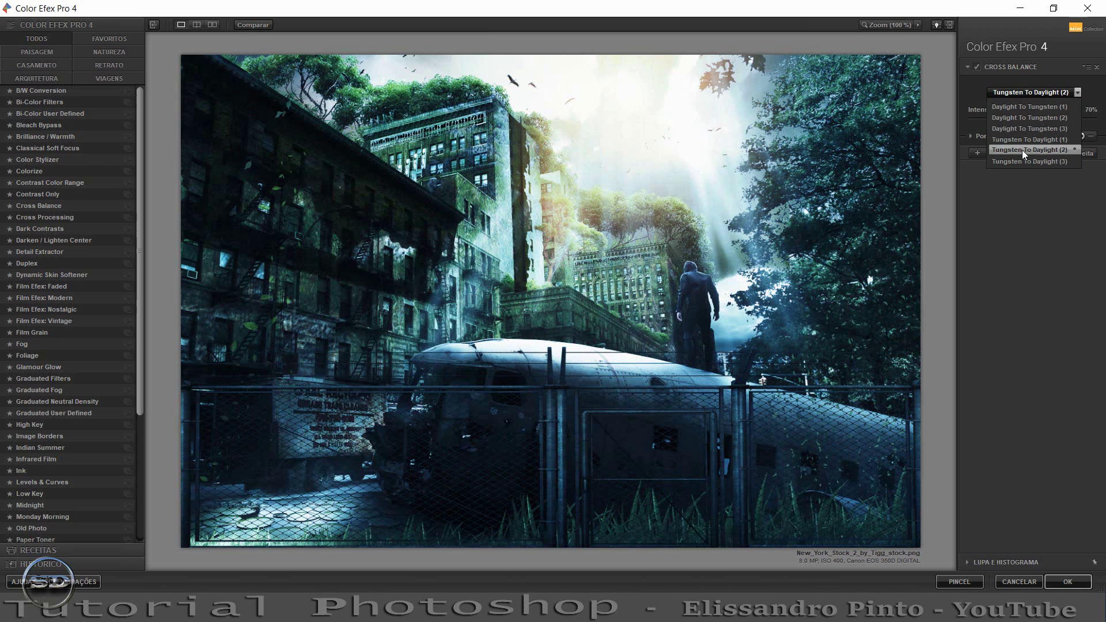
left_click(1022, 150)
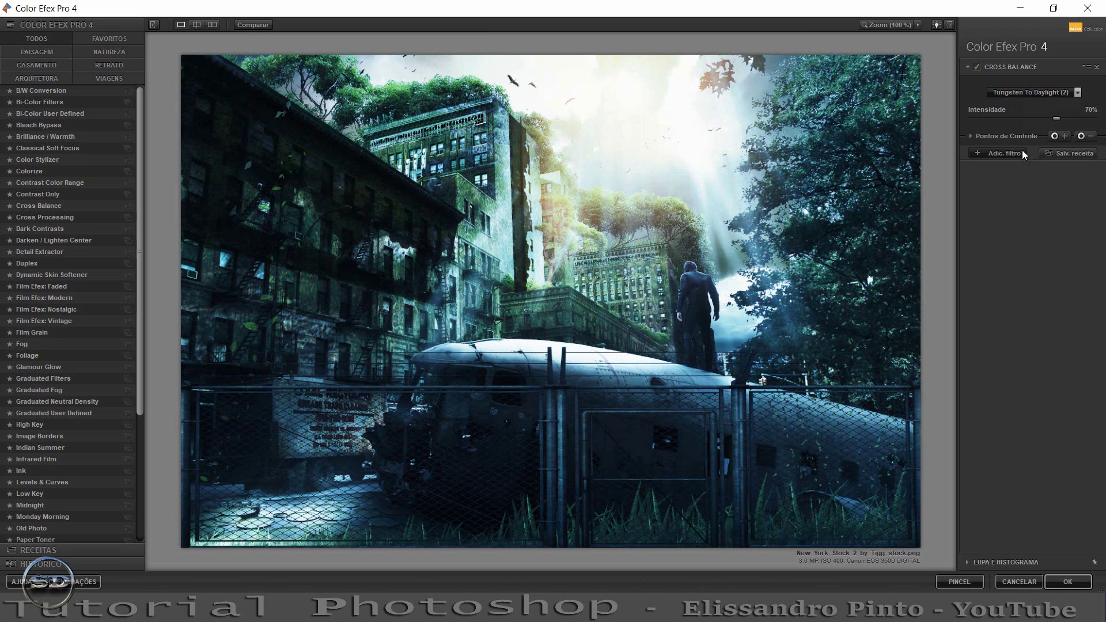
left_click_drag(1052, 119, 949, 121)
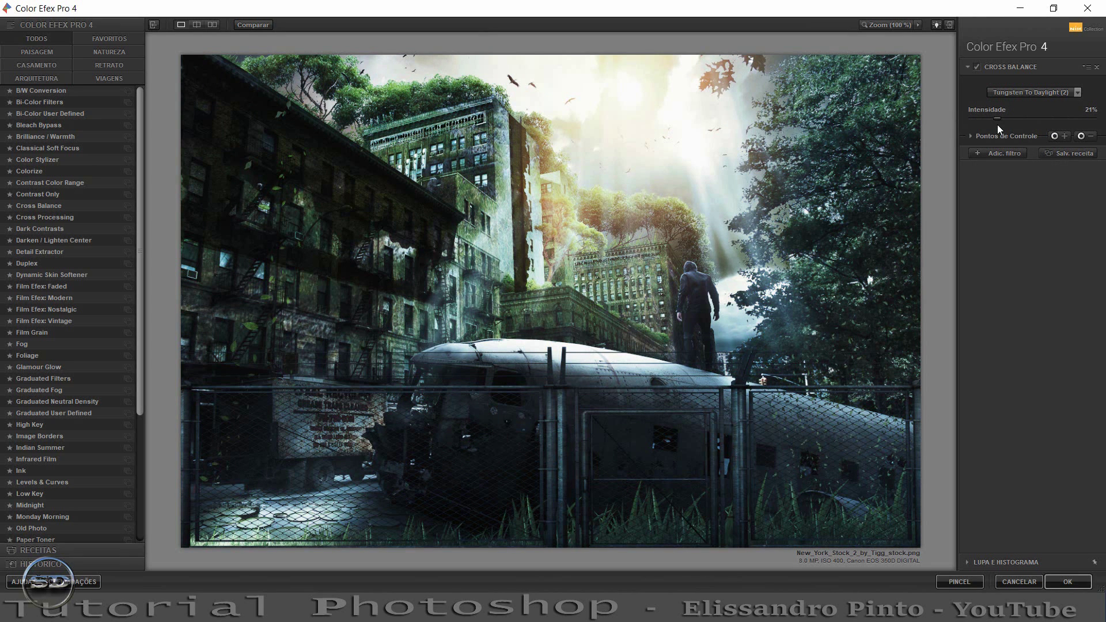
Stack a Brilliance / Warmth filter with 31% warmth and apply the filters to Photoshop.
left_click(987, 154)
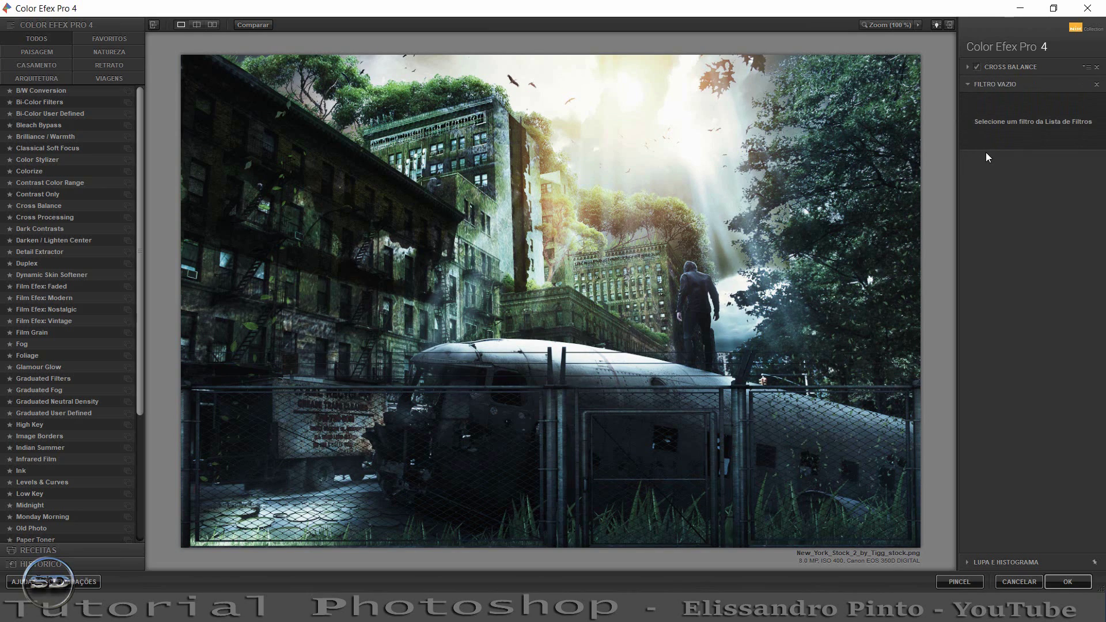
left_click(37, 141)
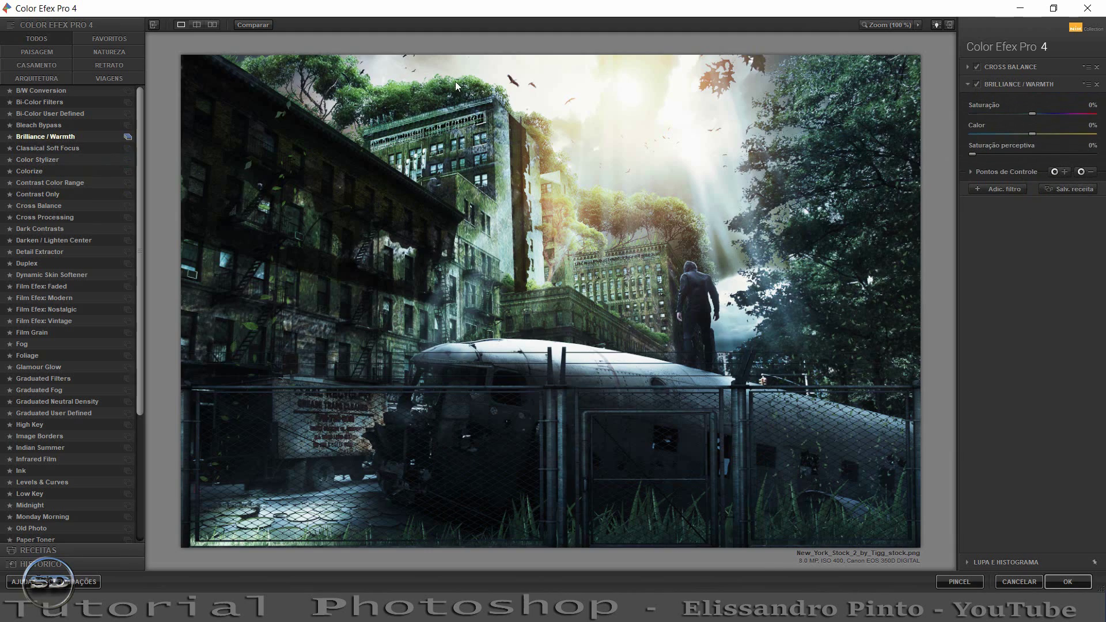
mouse_move(1033, 134)
left_mouse_down()
mouse_move(973, 141)
mouse_move(1053, 141)
left_mouse_up()
left_click(1073, 583)
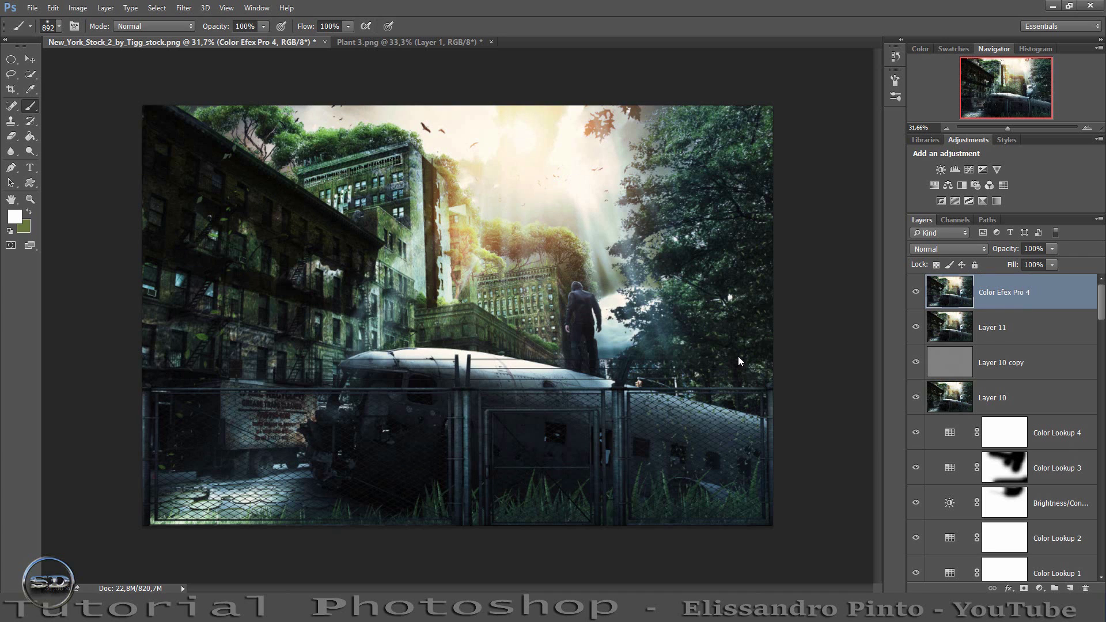
Show the Color Efex Pro 4 layer and set its fill to 61%.
left_click(916, 294)
mouse_move(1011, 269)
left_mouse_down()
mouse_move(989, 271)
mouse_move(984, 257)
left_mouse_up()
key("Return")
key("Return")
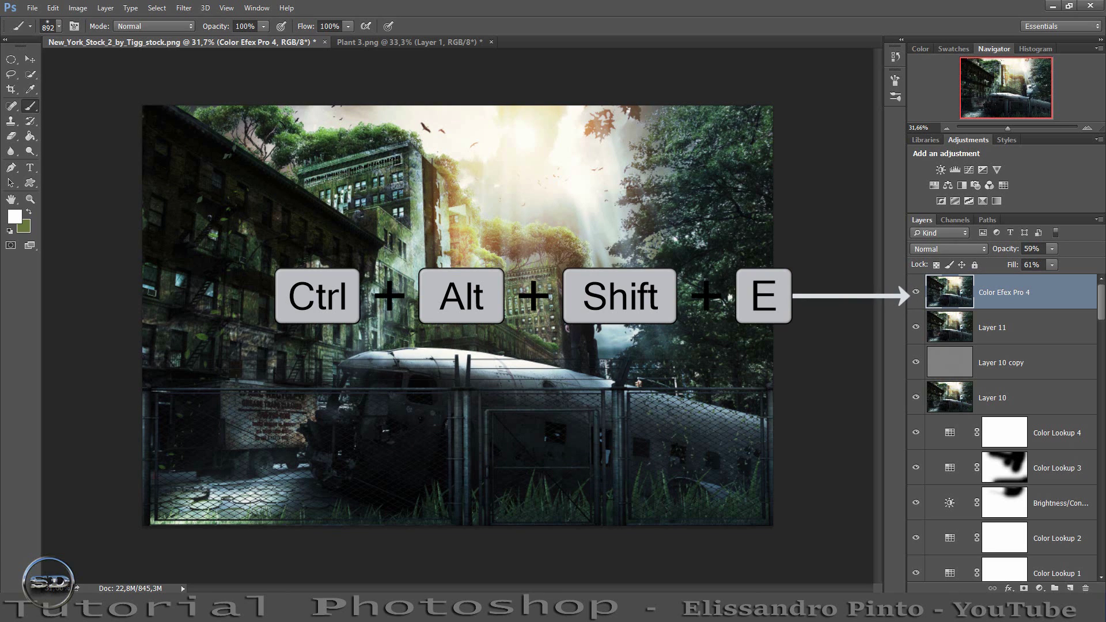
Stamp all visible layers into Layer 12 and launch Color Efex Pro 4 on it.
key("ctrl+alt+shift+e")
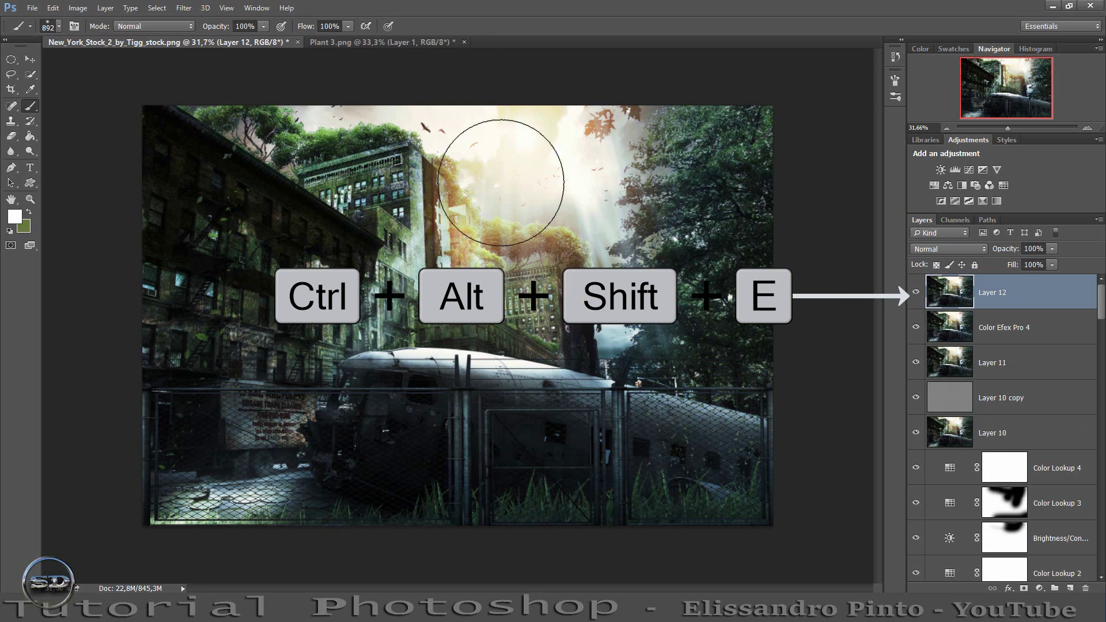
left_click(182, 9)
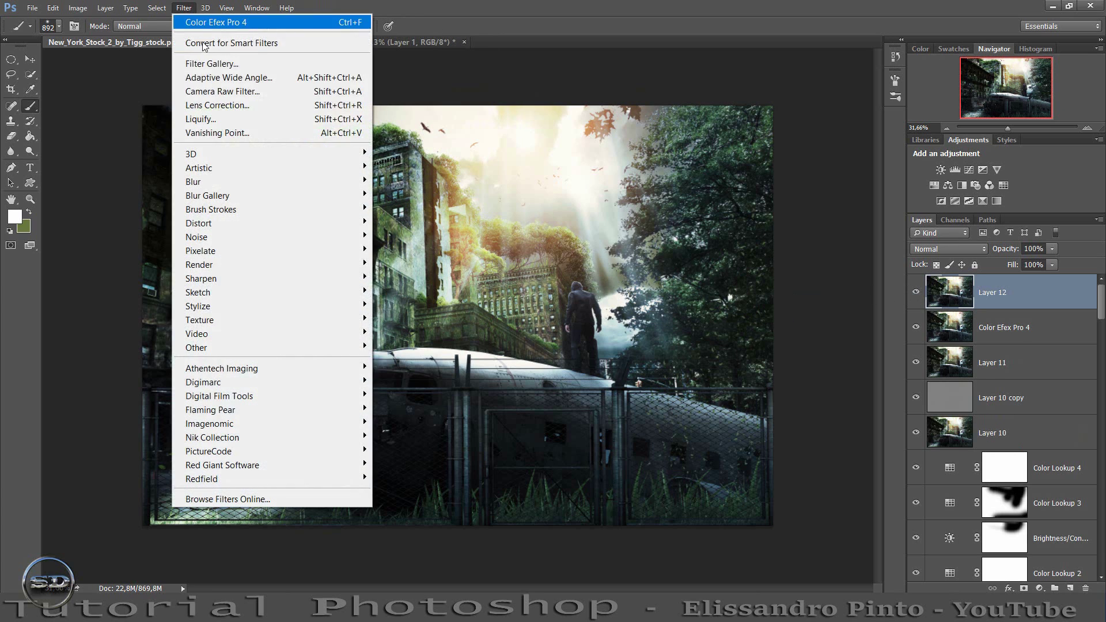
mouse_move(212, 438)
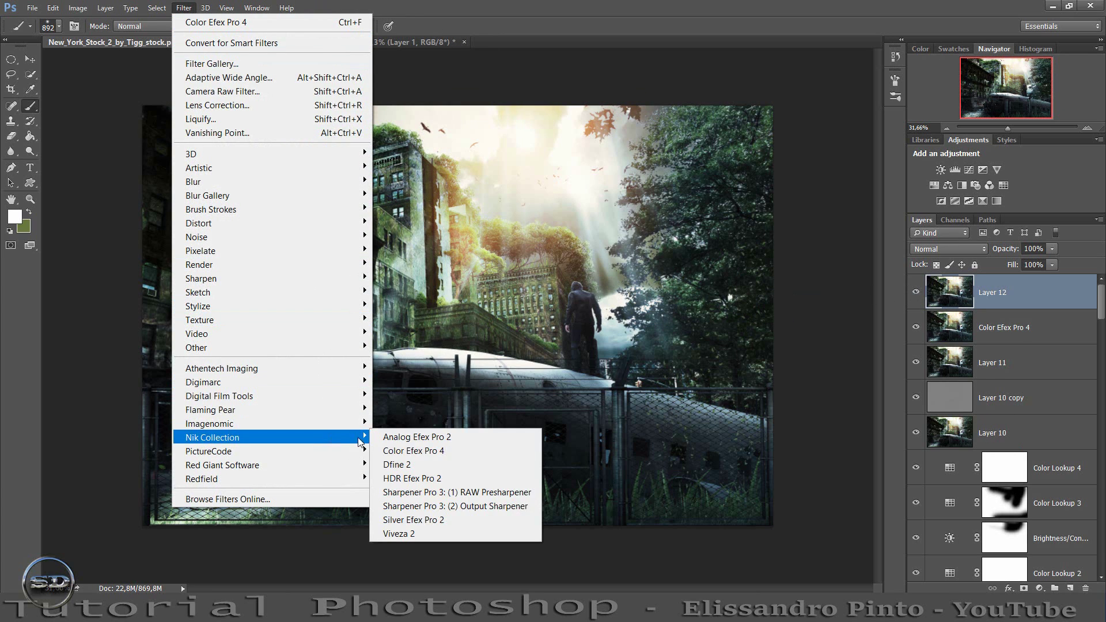
left_click(427, 450)
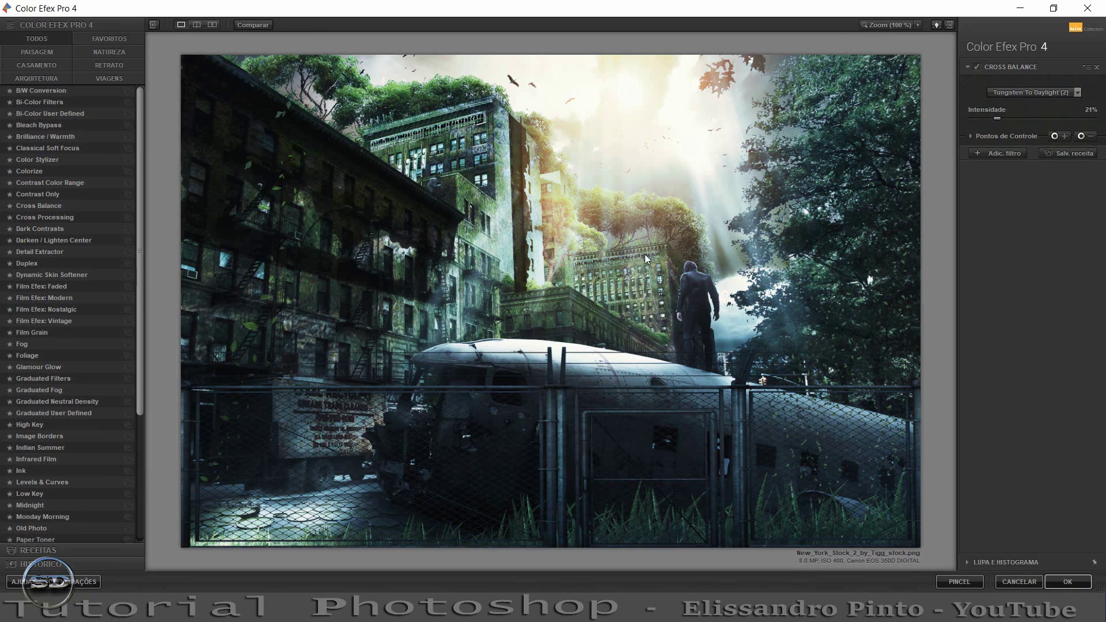
Switch the Cross Balance preset to Tungsten To Daylight (3).
left_click(1038, 90)
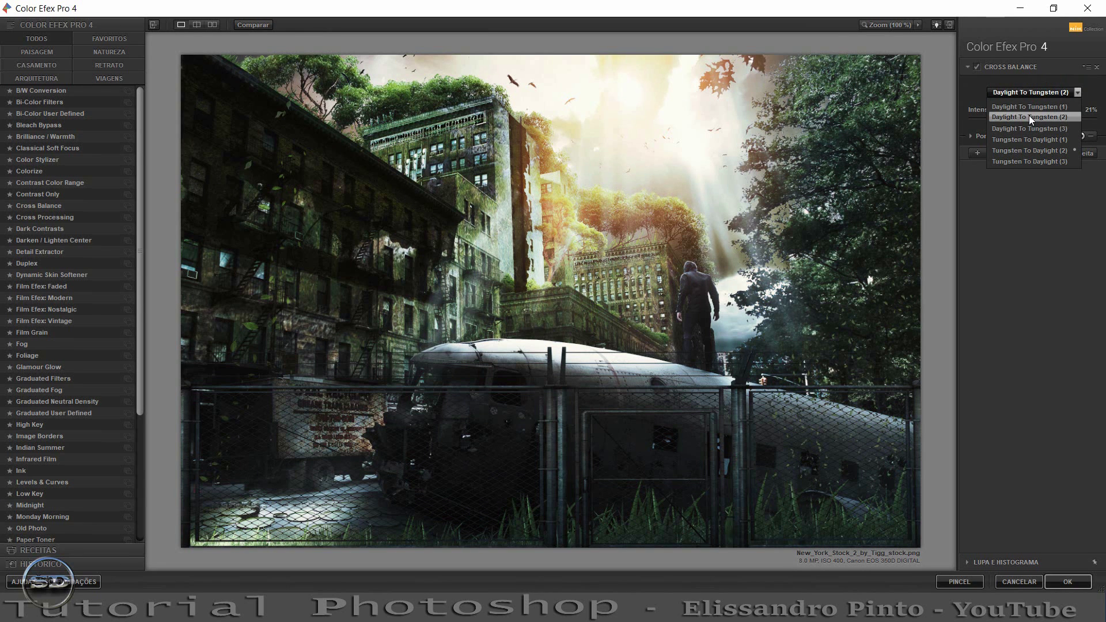
left_click(1027, 160)
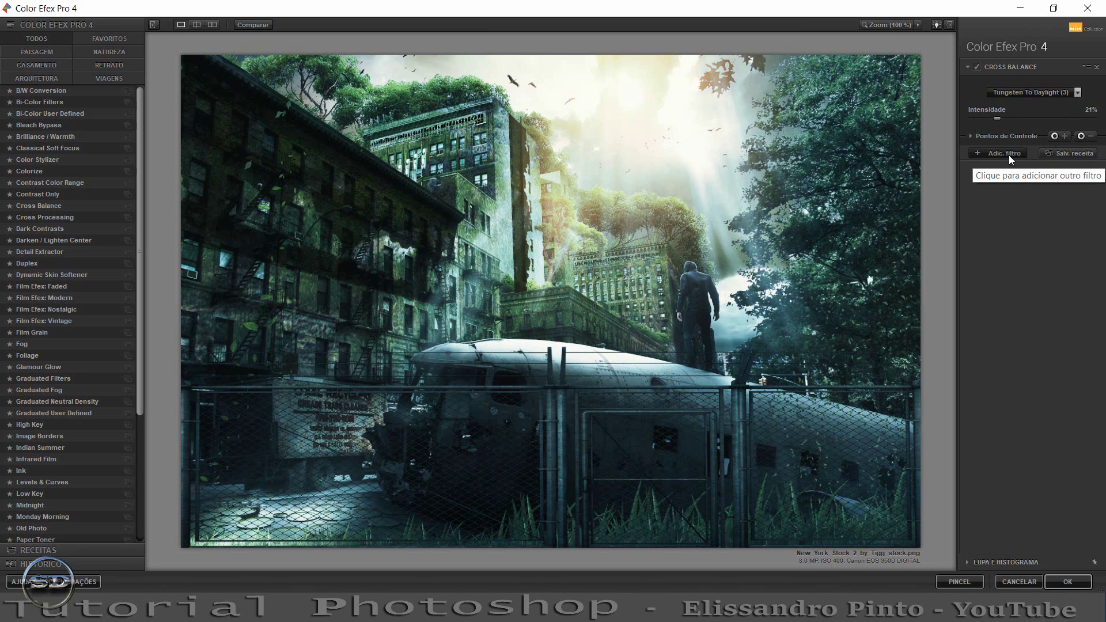
left_click(1008, 154)
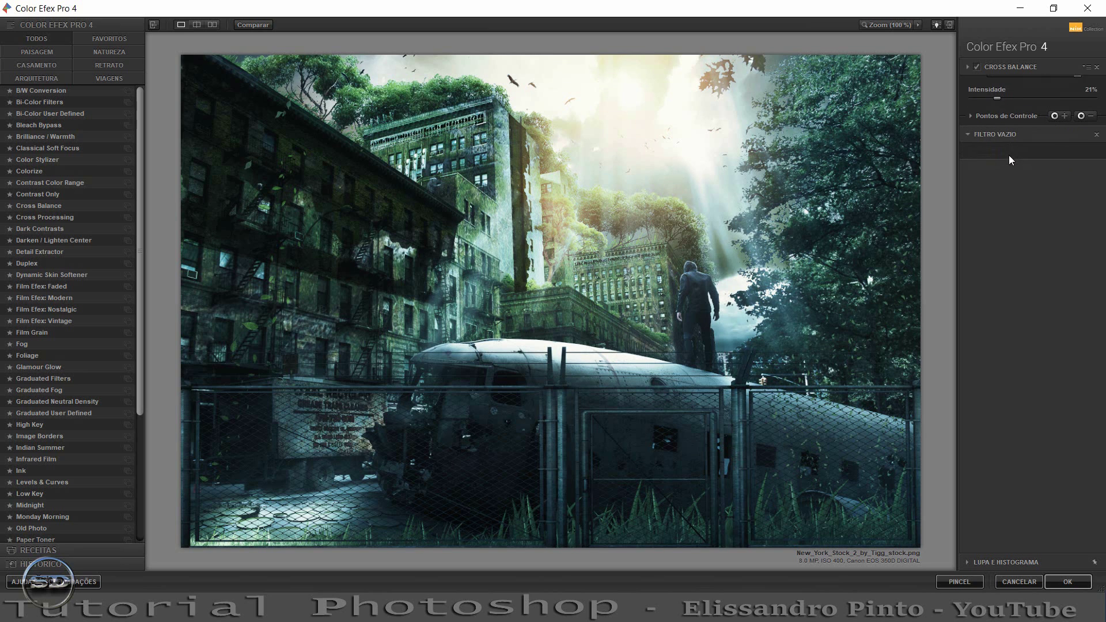
Try several filters, settle on Detail Extractor with Normal effect radius, and apply the stack.
left_click(43, 216)
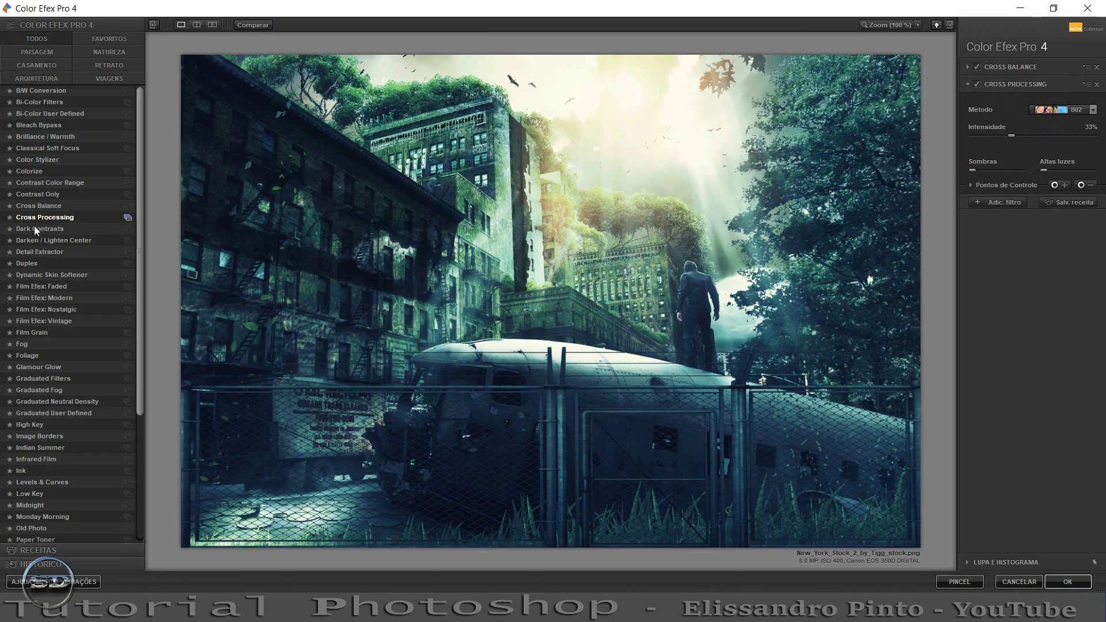
left_click(31, 229)
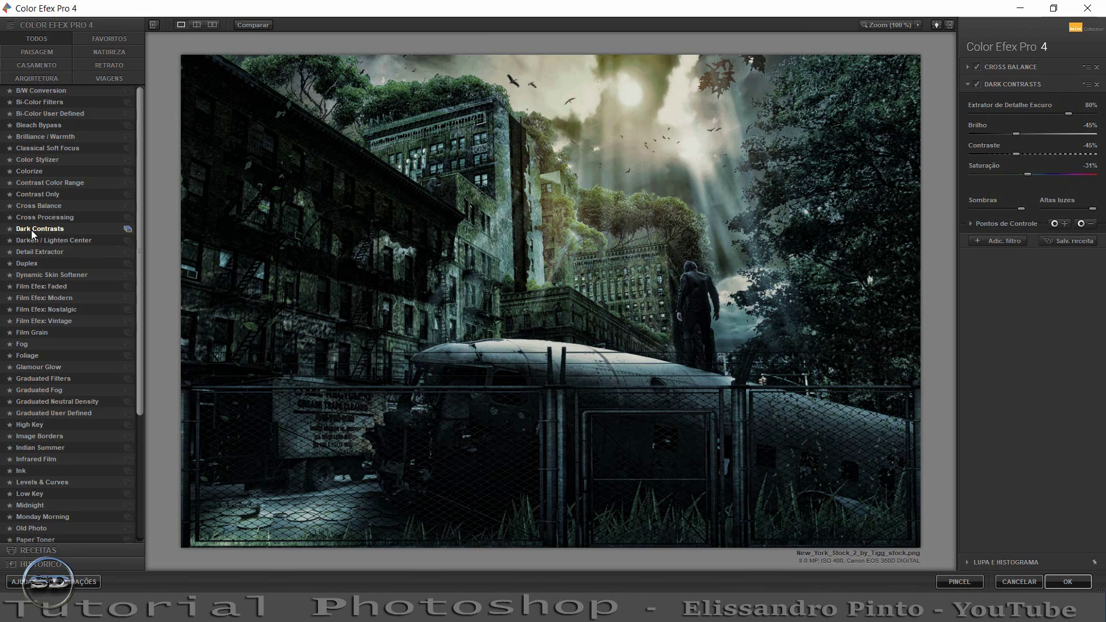
left_click(26, 238)
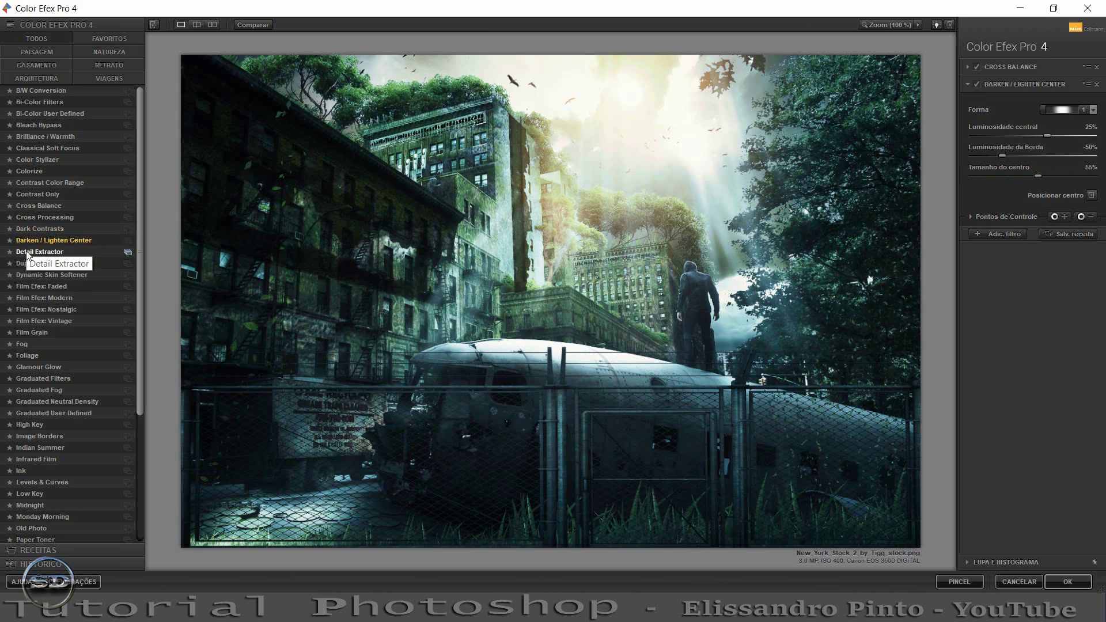
left_click(25, 251)
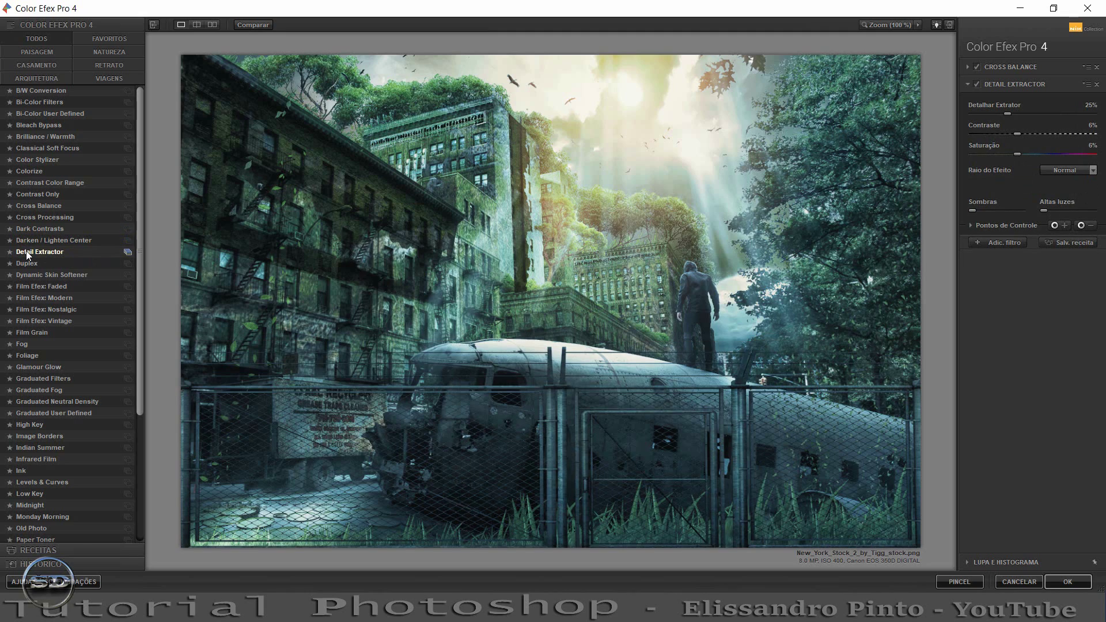
left_click(1077, 172)
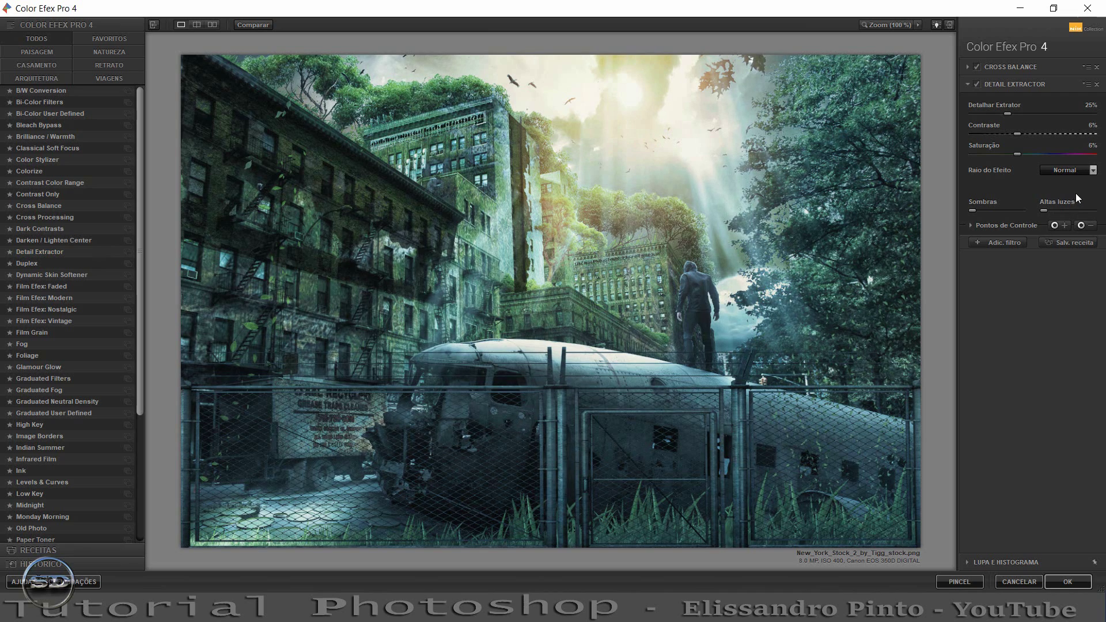
left_click(1075, 194)
left_click(1067, 583)
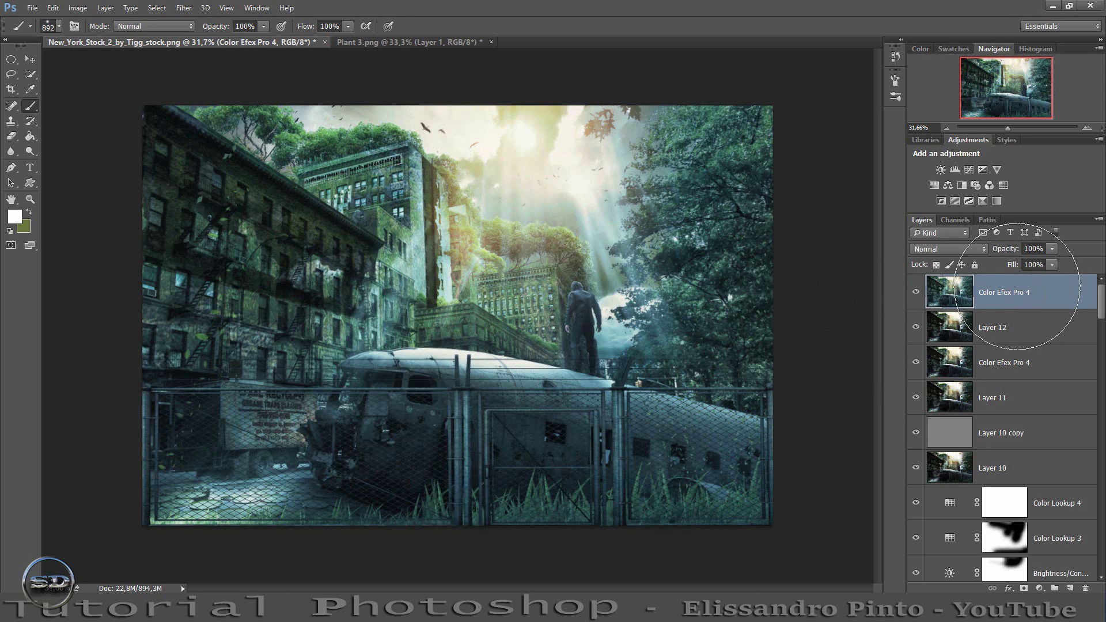
Lower the new Color Efex layer's fill and opacity to 33%, then stamp visible into Layer 13.
left_click_drag(1012, 266, 979, 255)
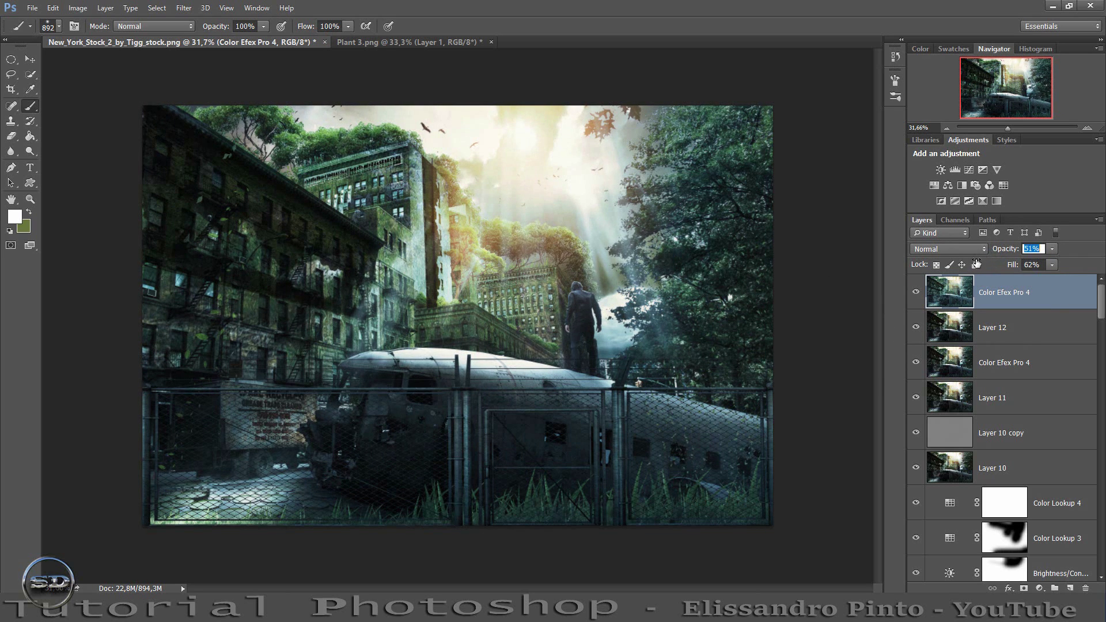
left_click(916, 293)
left_click(916, 293)
left_click_drag(1004, 252, 992, 254)
key("ctrl+shift+alt+e")
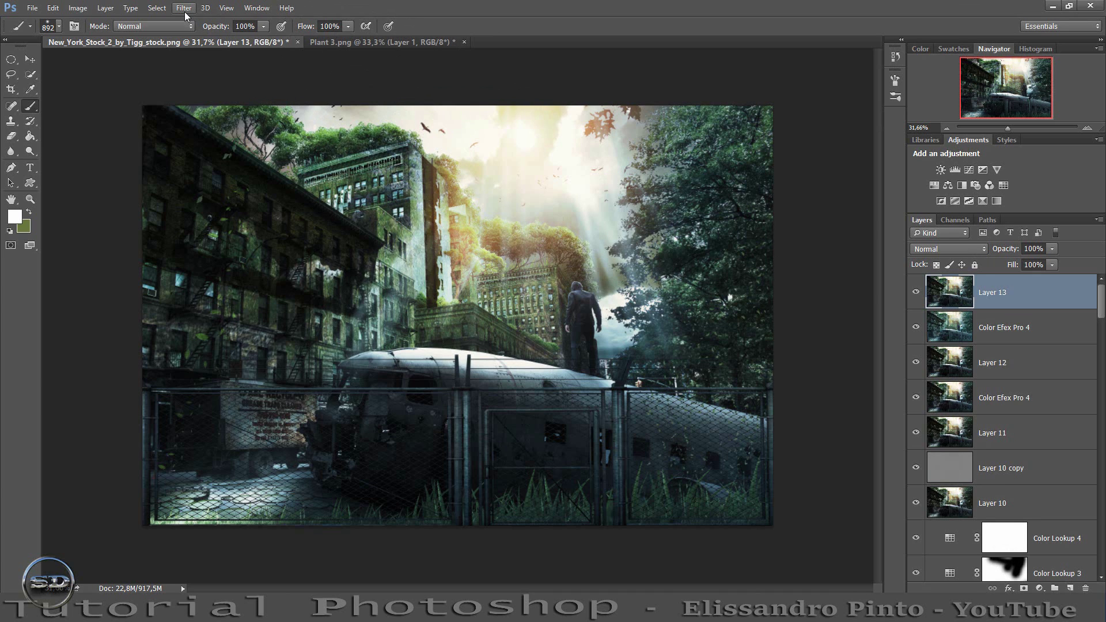
left_click(185, 12)
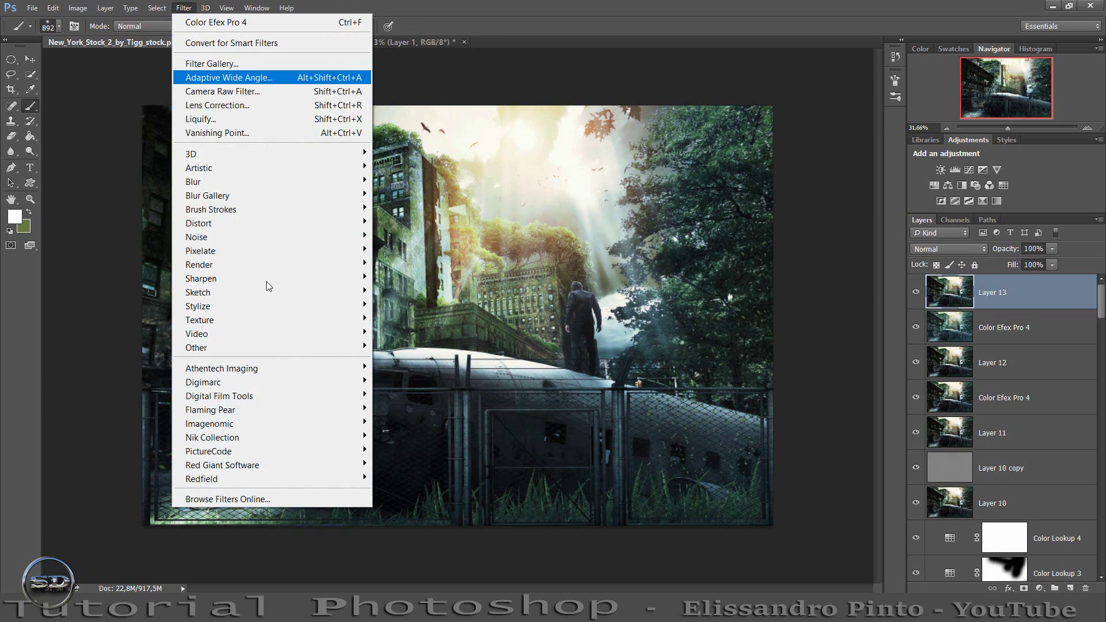
mouse_move(212, 438)
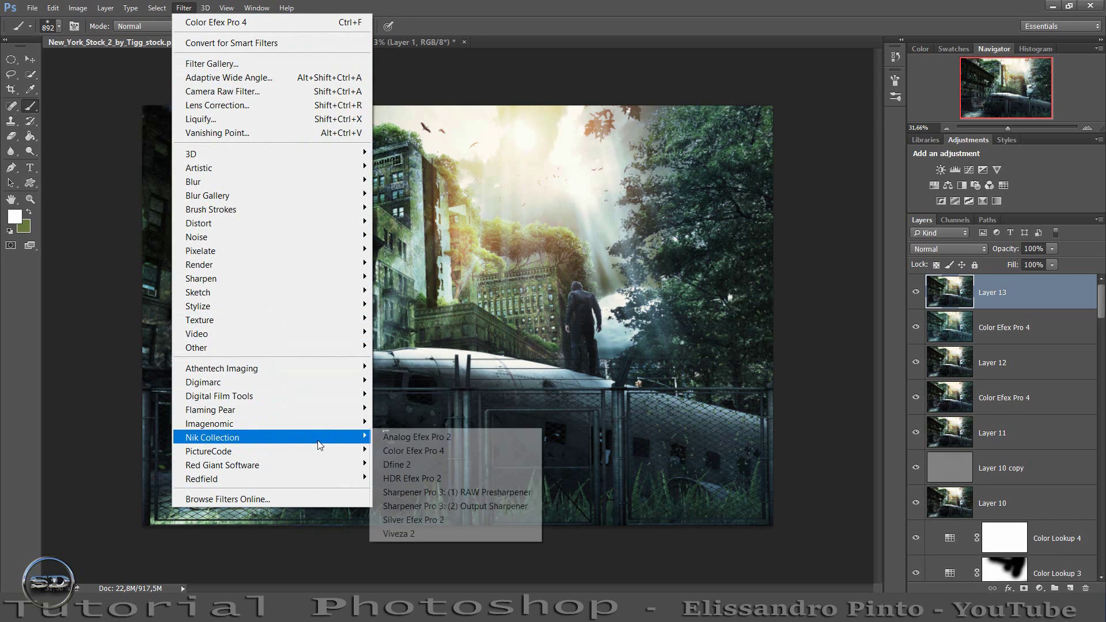
Launch Viveza 2 and set global brightness 26%, contrast 28% and saturation 9%.
left_click(424, 537)
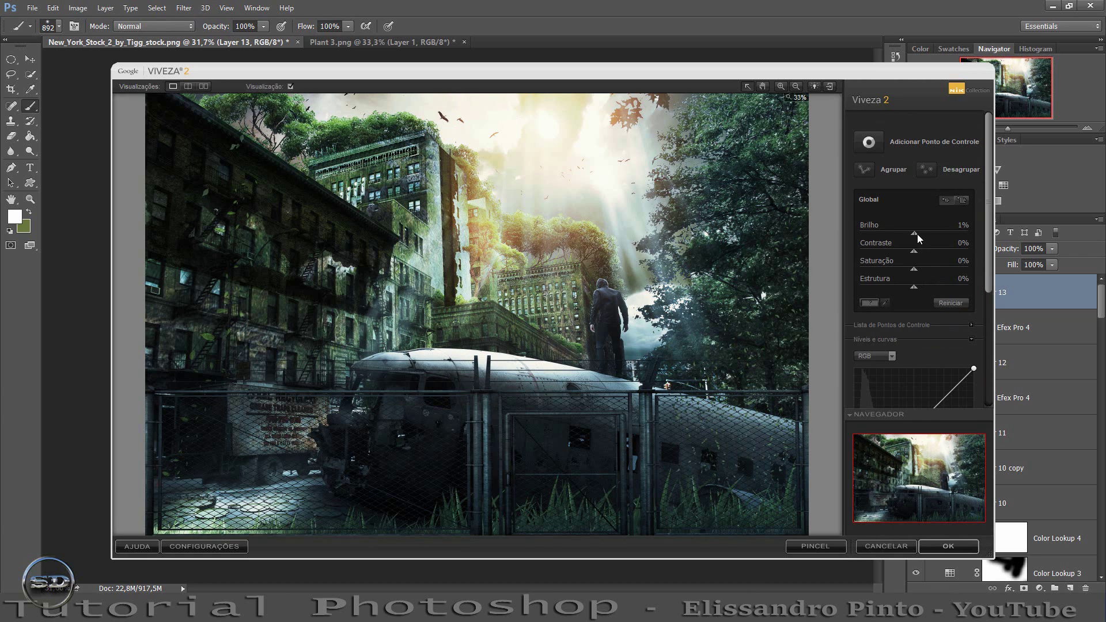
left_click_drag(917, 235, 928, 234)
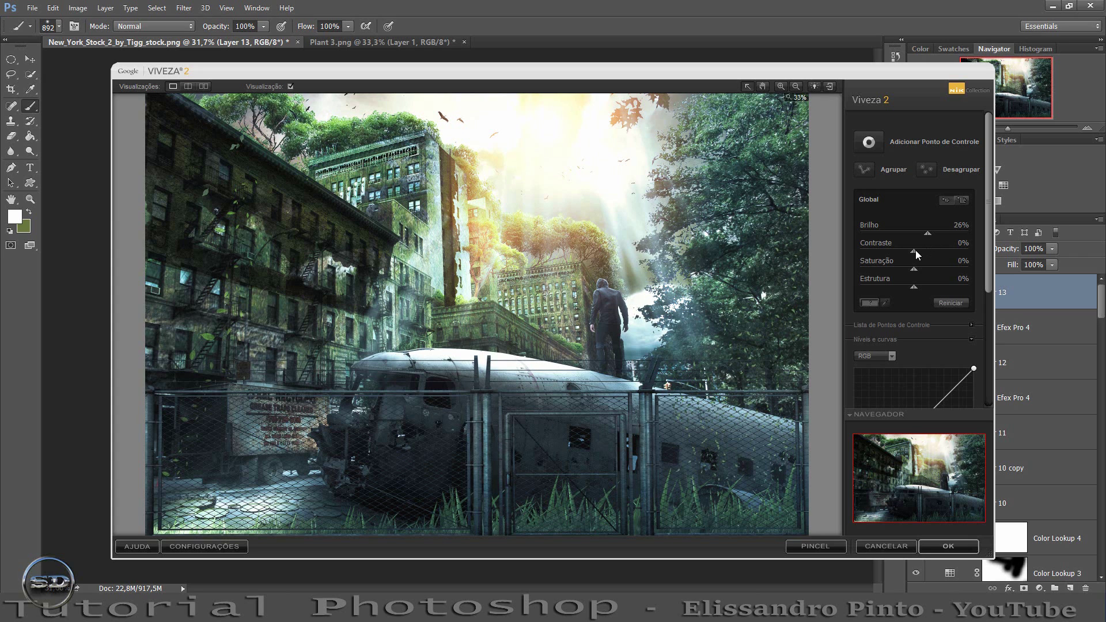
left_click_drag(918, 250, 925, 251)
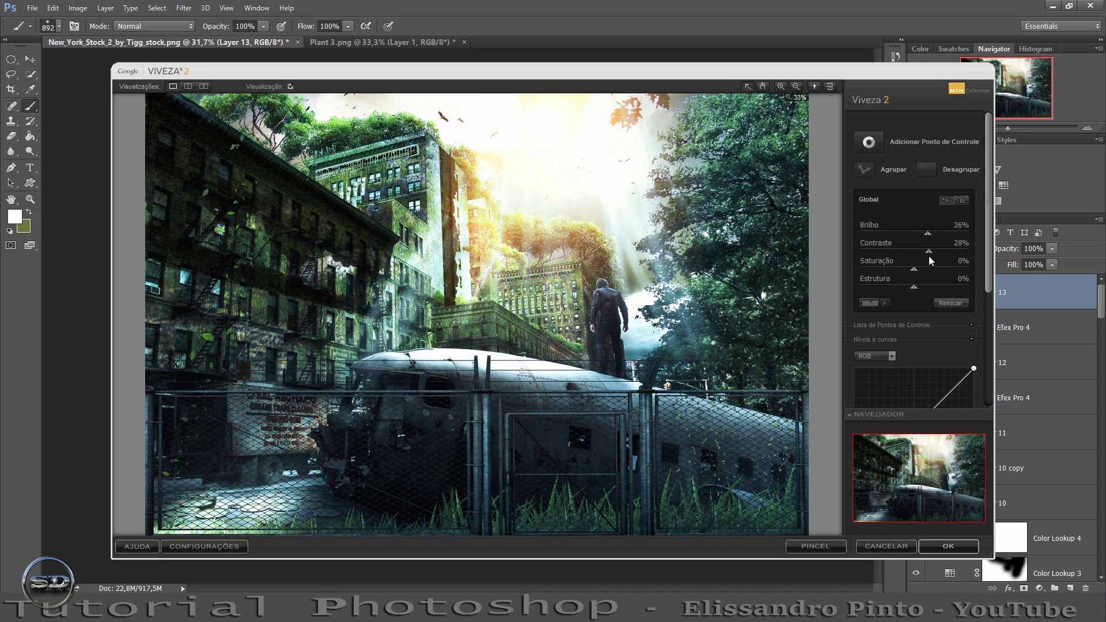
mouse_move(917, 270)
left_mouse_down()
mouse_move(902, 271)
mouse_move(920, 271)
left_mouse_up()
Apply Viveza 2 as a layer and mask its effect off the sky around the man.
left_click(948, 546)
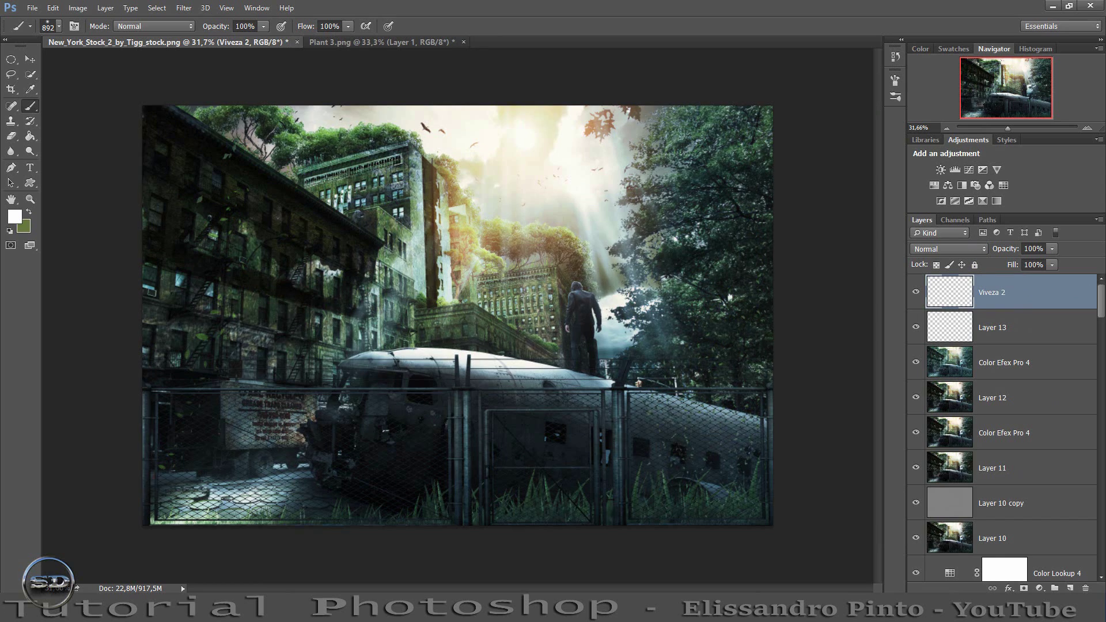
left_click(1024, 589)
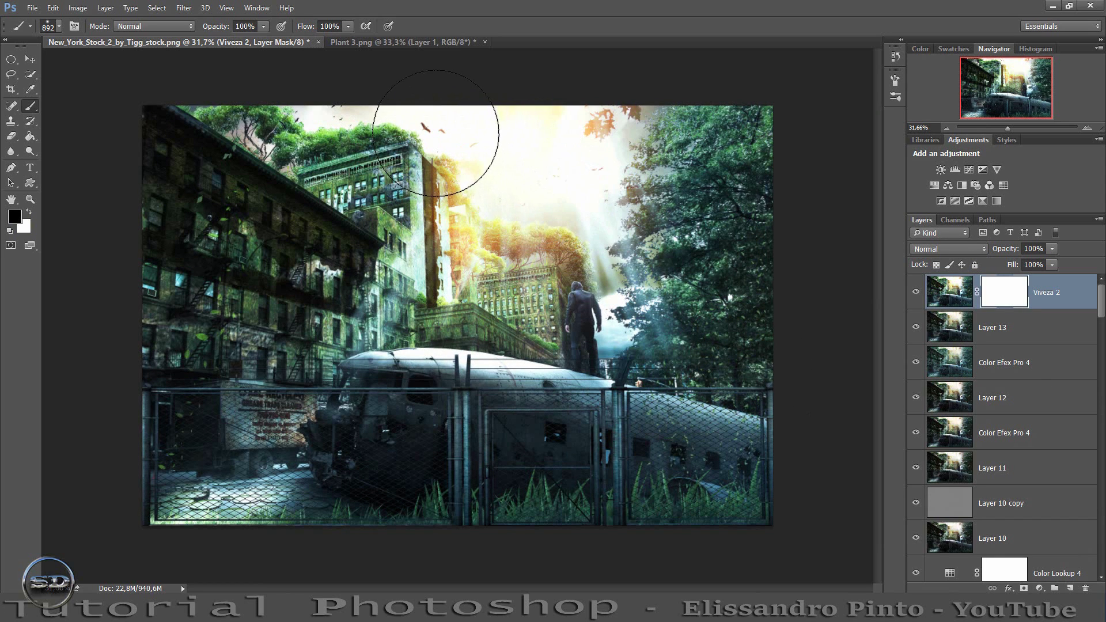
mouse_move(494, 111)
left_mouse_down()
mouse_move(582, 171)
mouse_move(617, 74)
mouse_move(581, 99)
left_mouse_up()
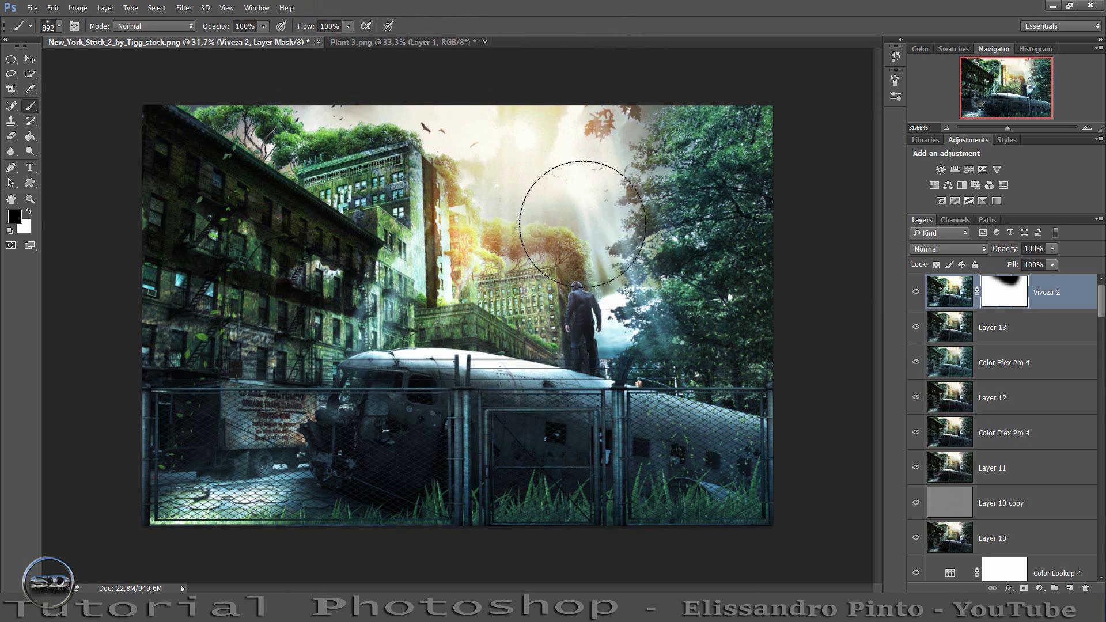
mouse_move(592, 217)
left_mouse_down()
mouse_move(583, 148)
mouse_move(515, 189)
left_mouse_up()
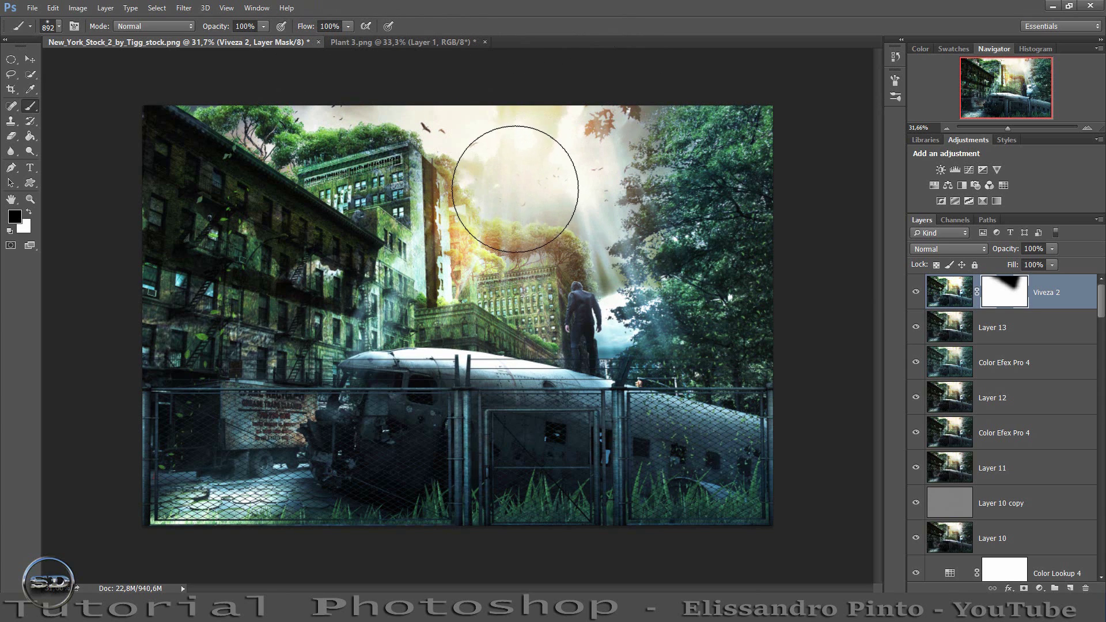
Lower the Viveza 2 layer's fill to 71%, comparing the image with it on and off.
left_click(916, 295)
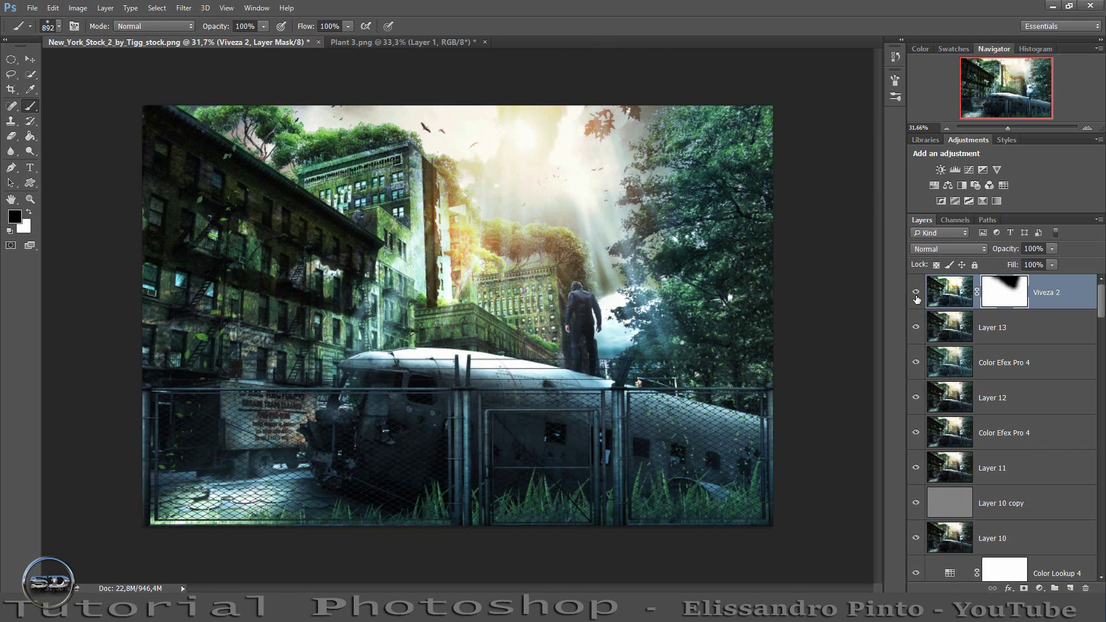
left_click(916, 293)
left_click(916, 293)
left_click_drag(1008, 264, 989, 253)
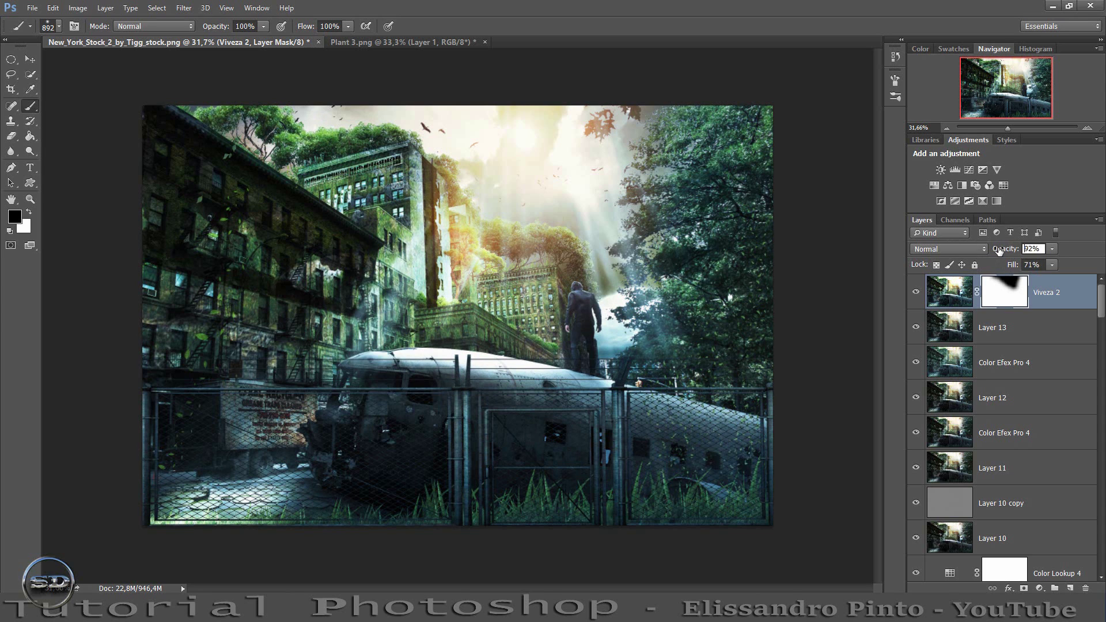
left_click(916, 294)
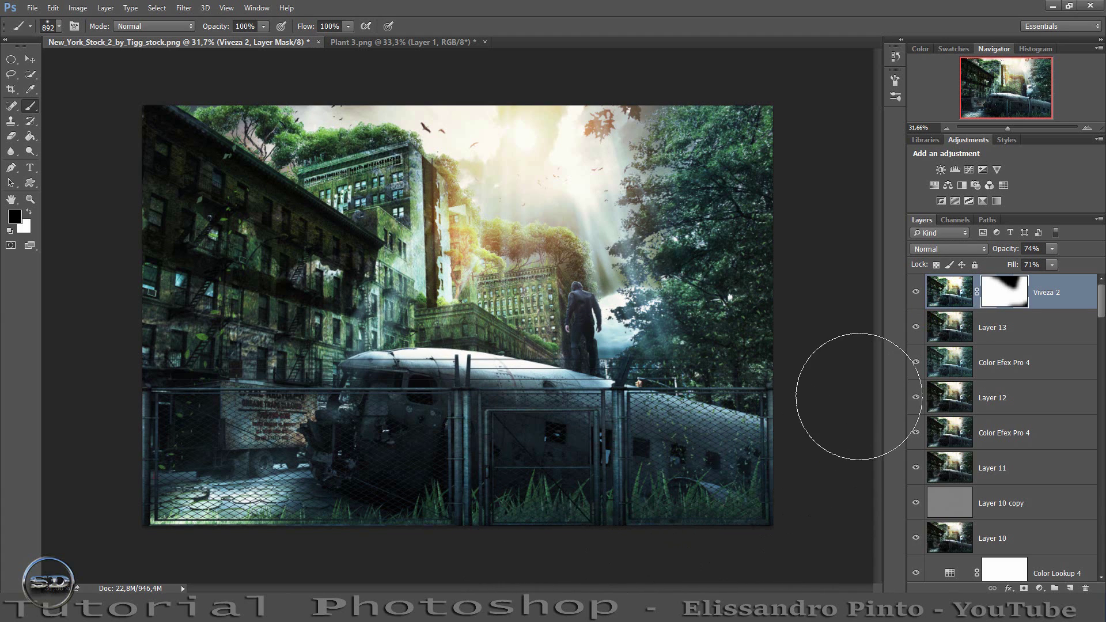
left_click(915, 292)
Stamp visible into Layer 14, zoom in to inspect the sunlit buildings and man, then zoom out.
key("ctrl+shift+alt+e")
mouse_move(1008, 126)
left_mouse_down()
mouse_move(1018, 96)
mouse_move(1031, 98)
mouse_move(1029, 76)
mouse_move(983, 70)
left_mouse_up()
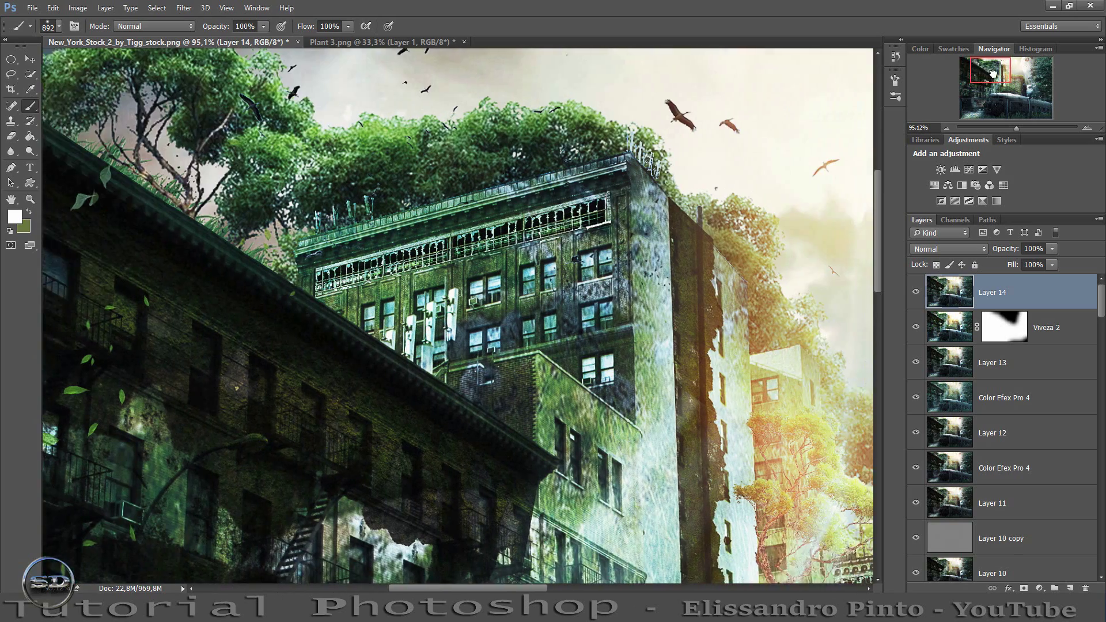
left_click_drag(983, 71, 1010, 91)
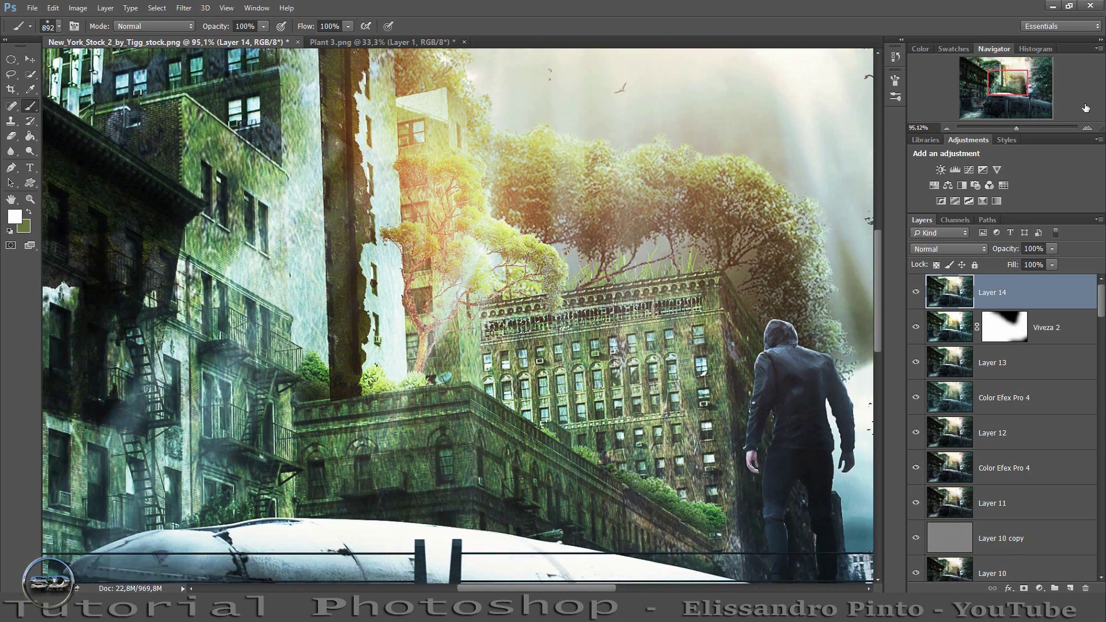
left_click_drag(1018, 130, 1007, 129)
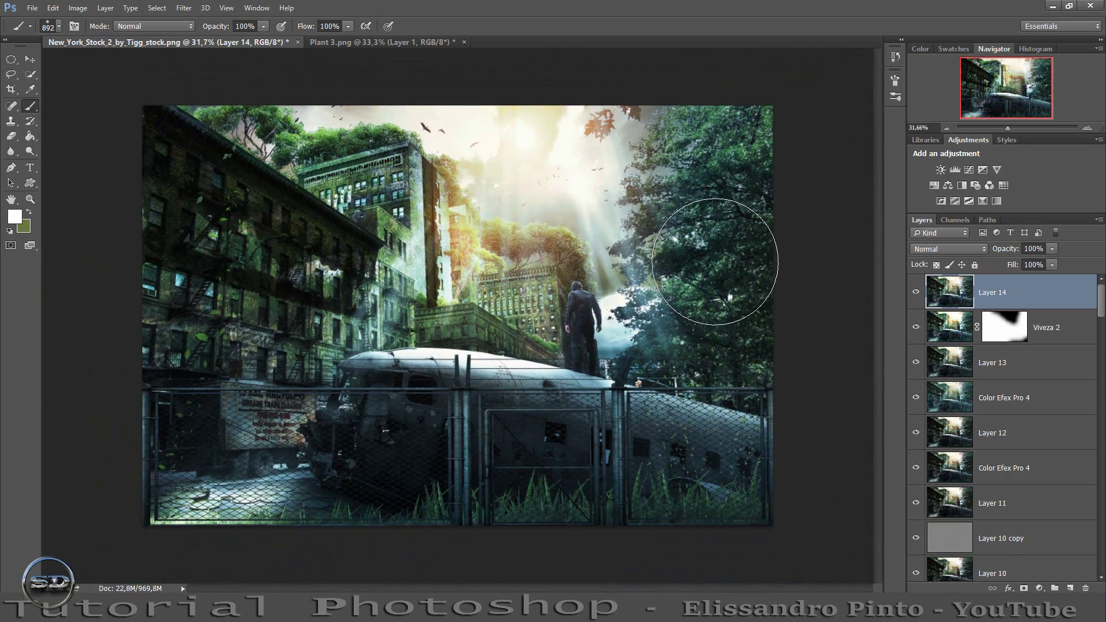